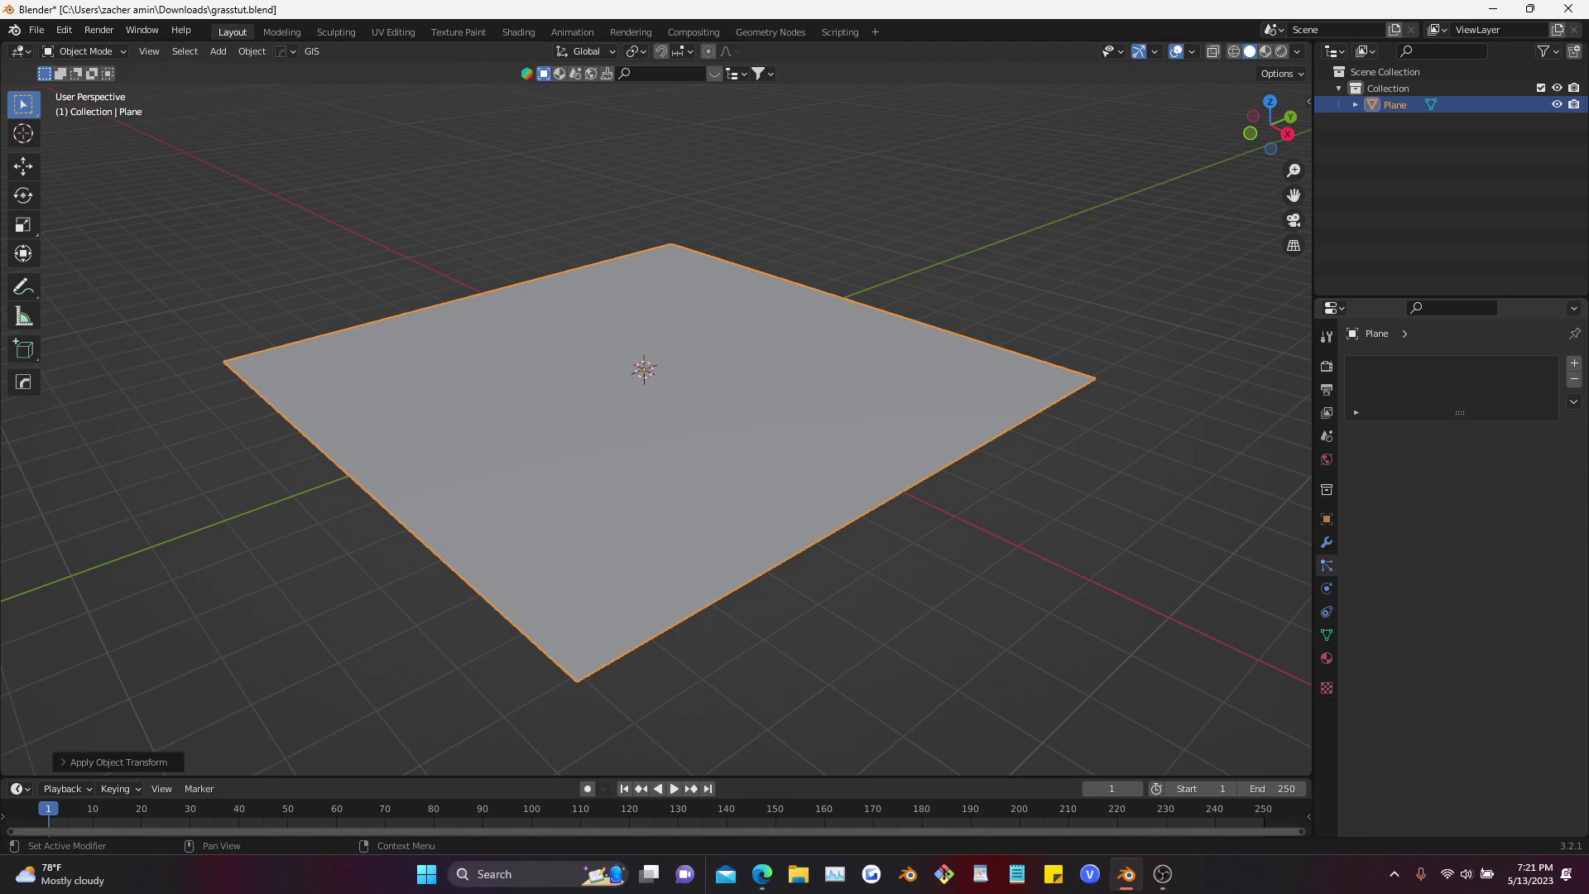
Add a Hair particle system to the plane and set its number to 1022
{"action": "left_click", "coordinate": [1574, 364]}
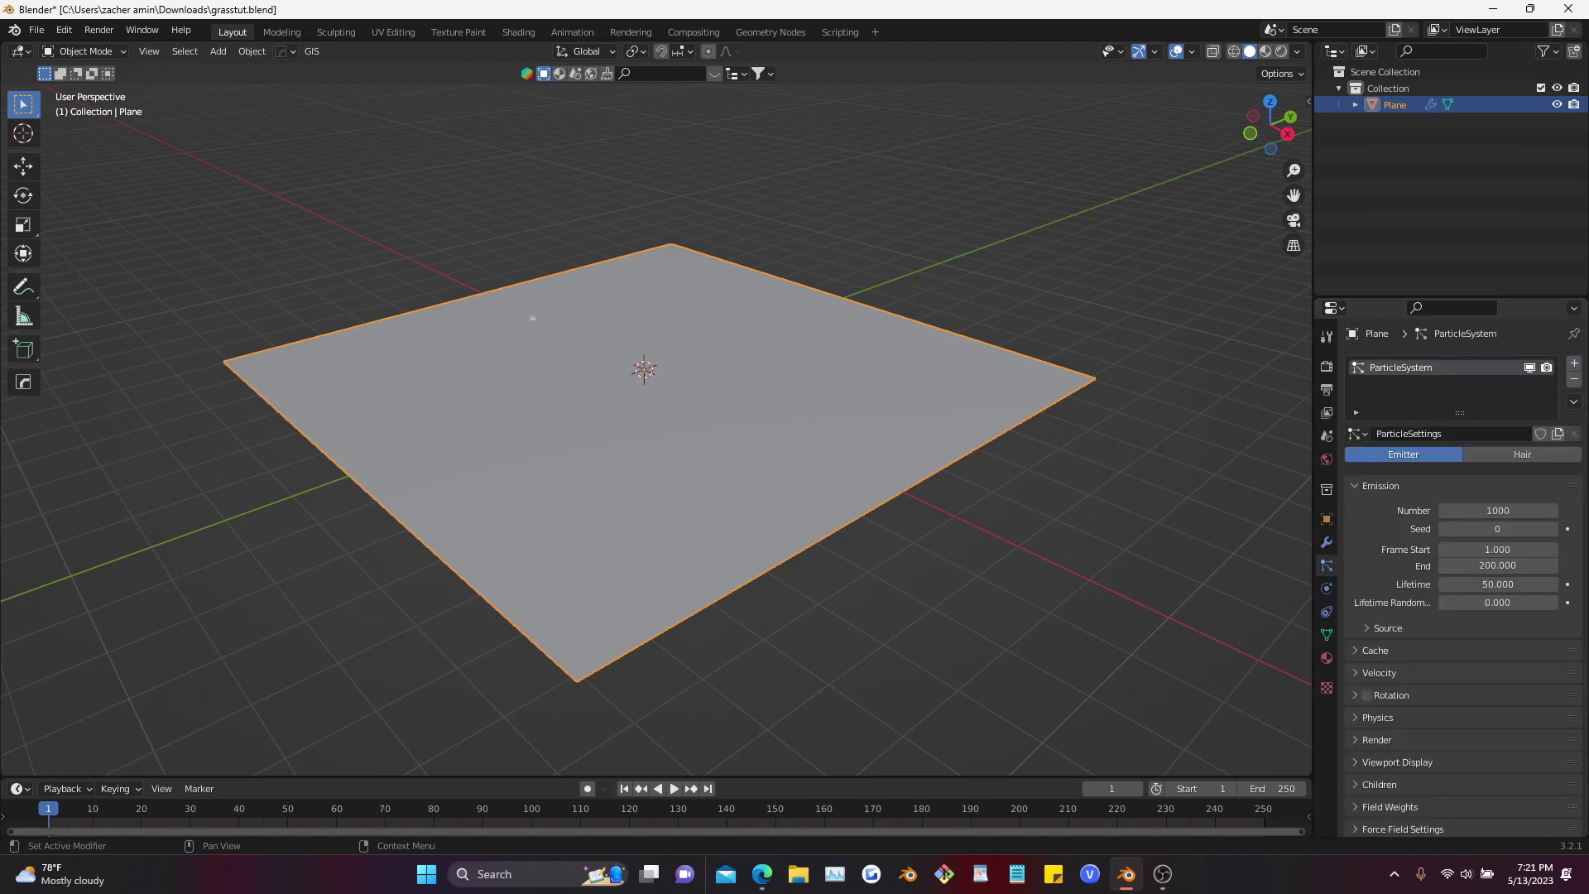
{"action": "left_click", "coordinate": [1522, 453]}
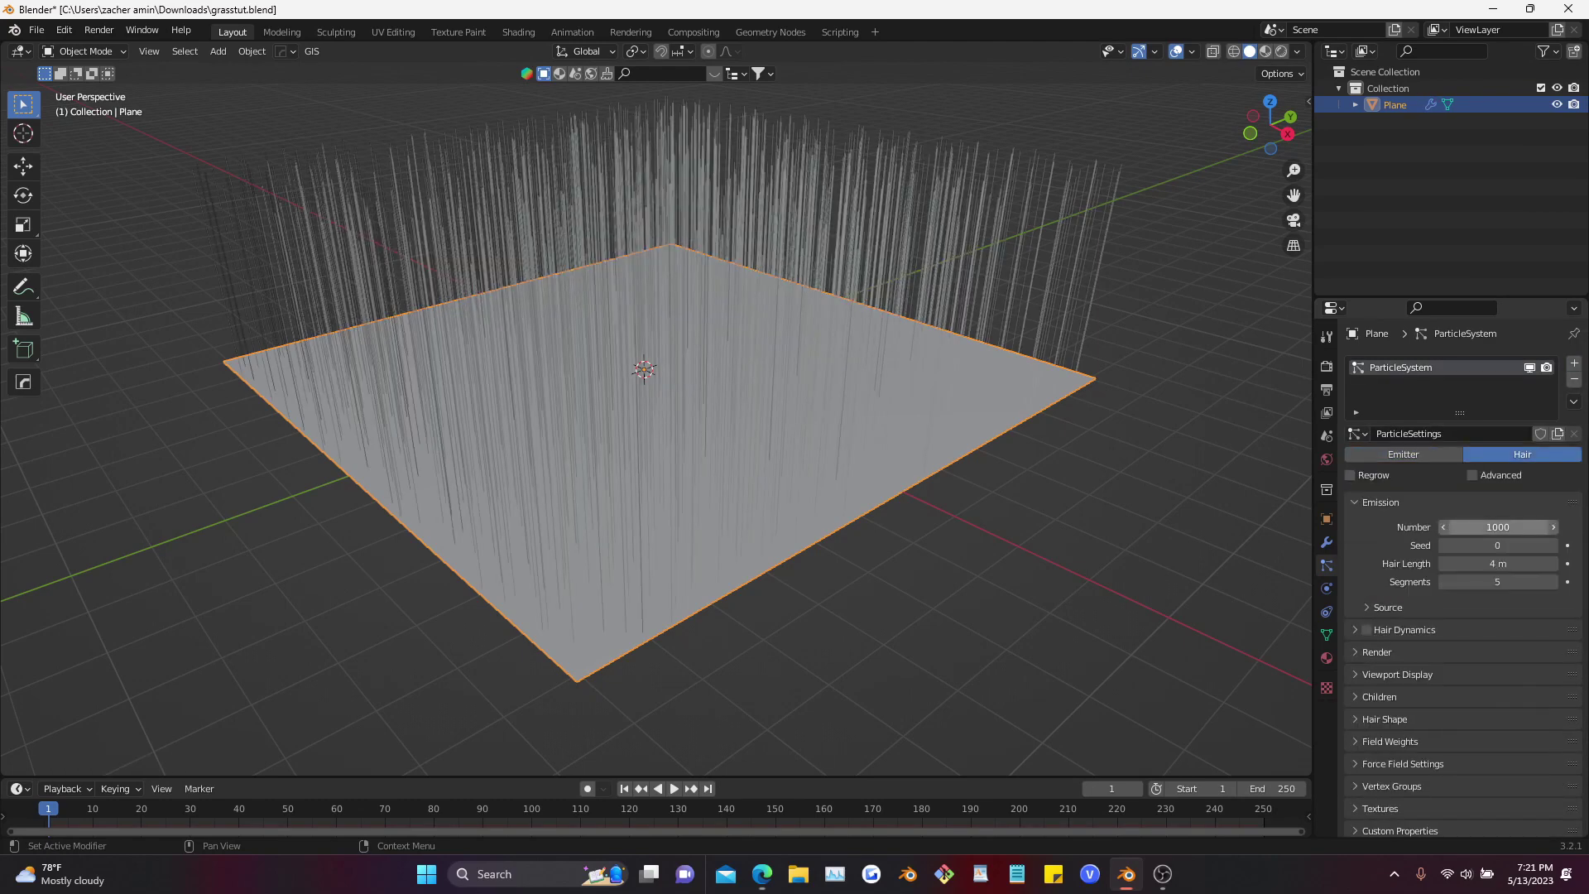
{"action": "type", "text": "2"}
{"action": "key", "text": "Return"}
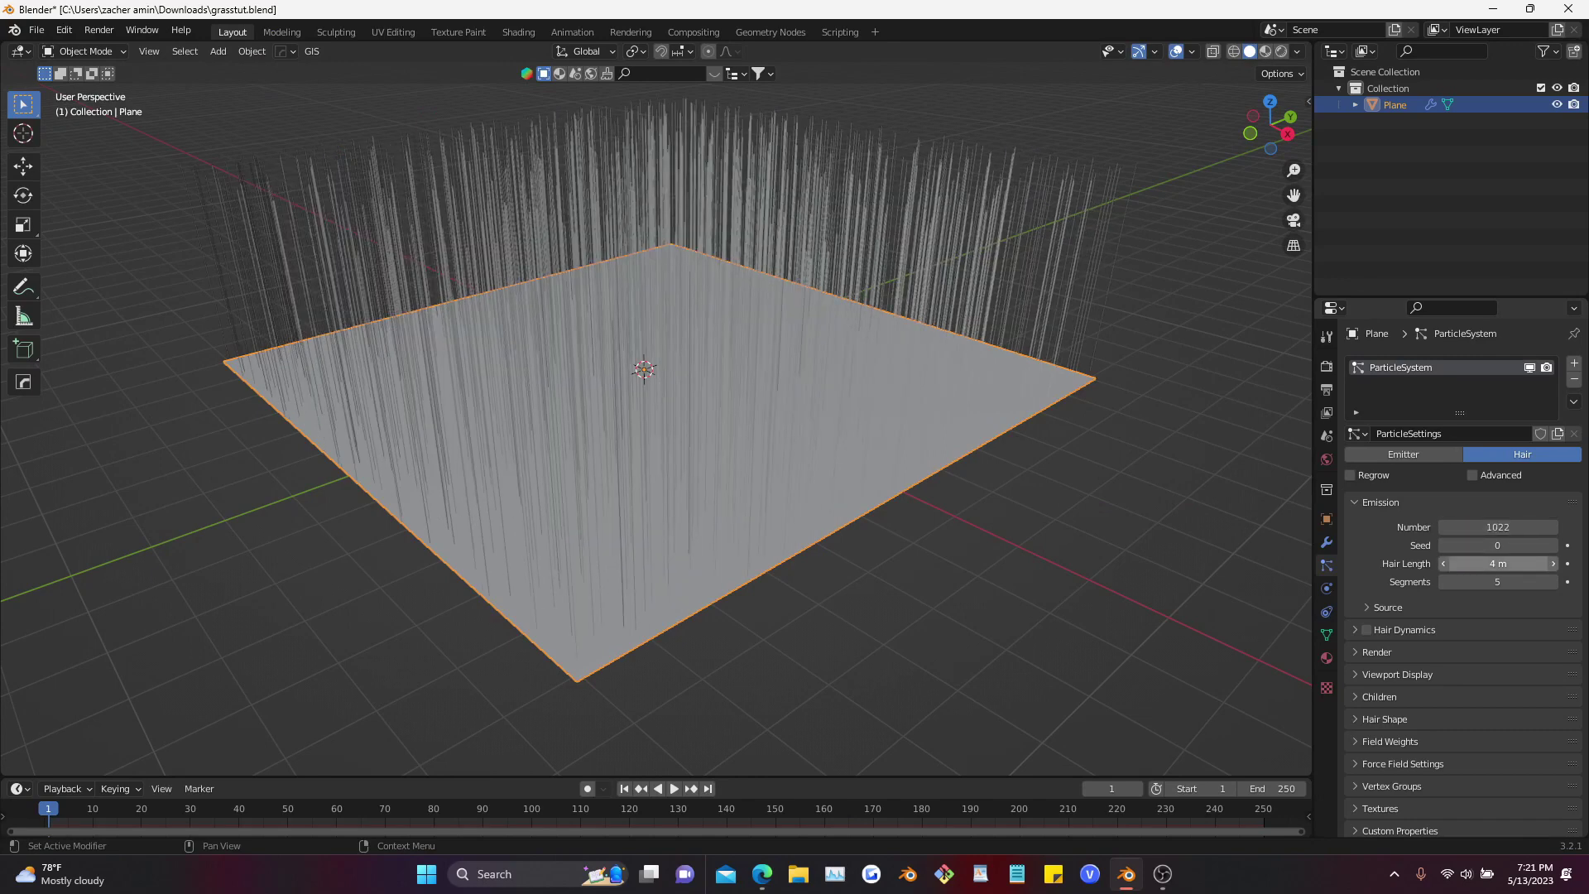
Set the plane's hair length to 0.58 m and its segments to 4
{"action": "left_click", "coordinate": [1463, 564]}
{"action": "type", "text": "0.58"}
{"action": "key", "text": "Return"}
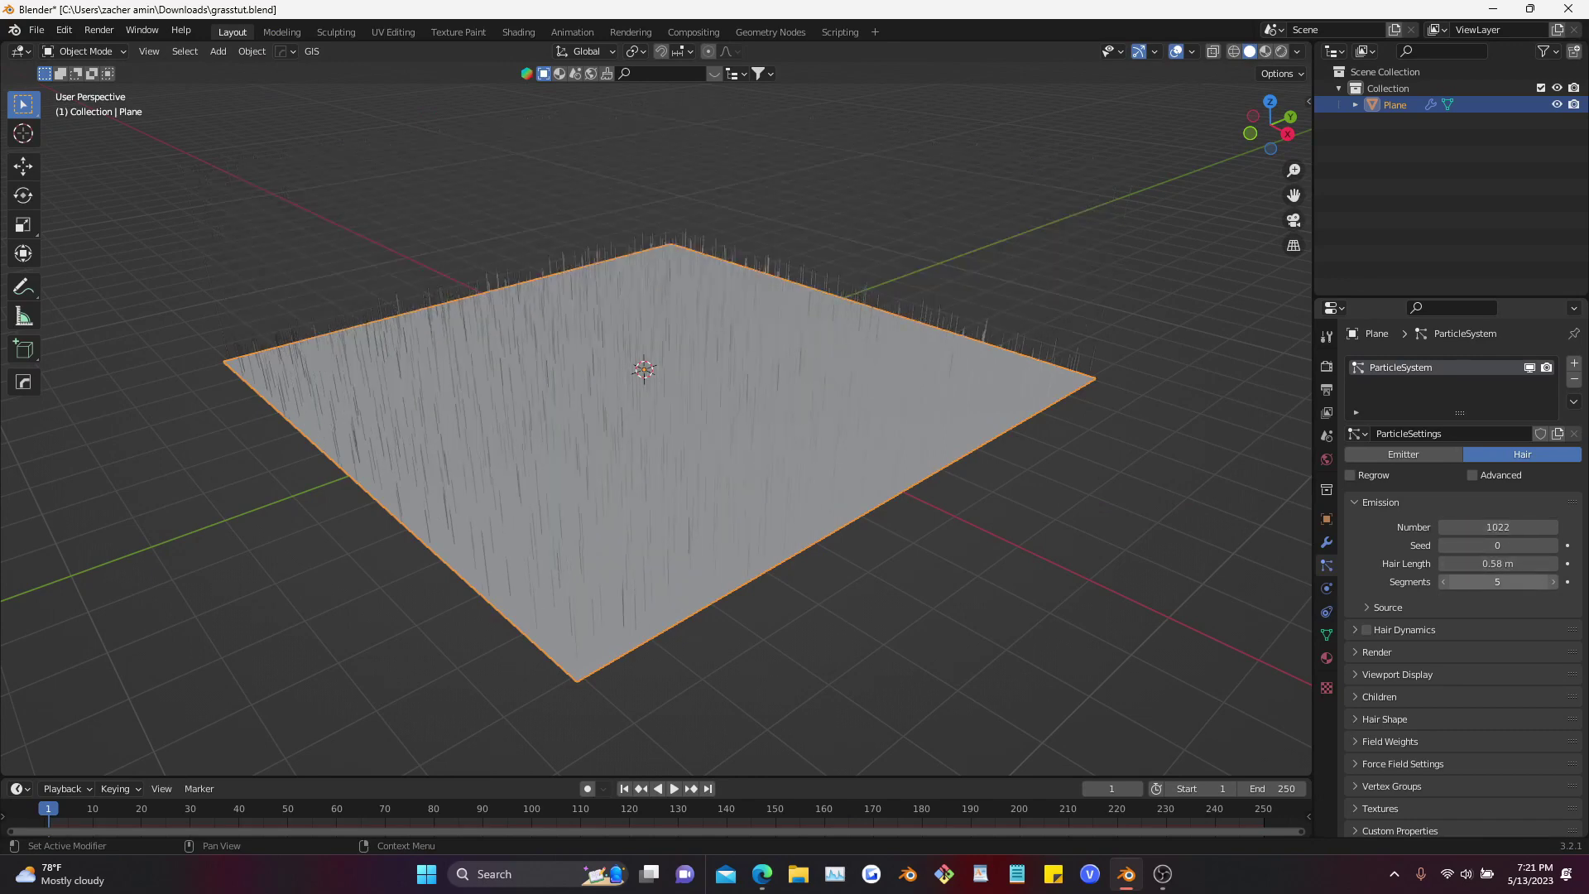
{"action": "left_click", "coordinate": [1497, 582]}
{"action": "type", "text": "4"}
{"action": "key", "text": "Return"}
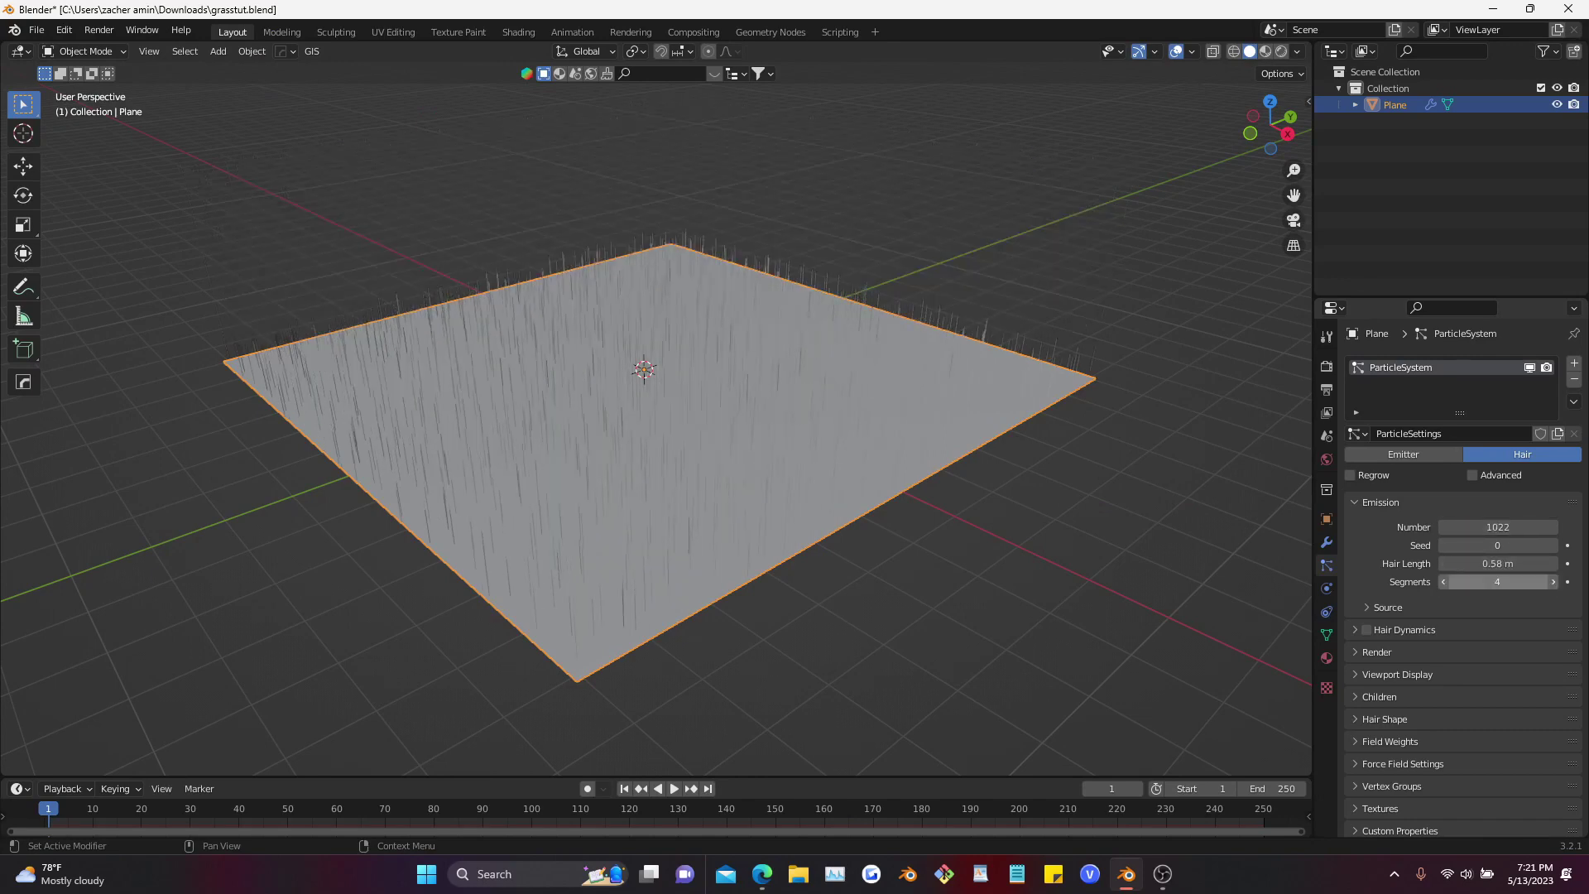
Set the hair's children to Interpolated with display and render amounts of 35
{"action": "scroll", "coordinate": [1498, 582], "scroll_direction": "down", "scroll_amount": 1}
{"action": "left_click", "coordinate": [1390, 647]}
{"action": "scroll", "coordinate": [1424, 621], "scroll_direction": "down", "scroll_amount": 2}
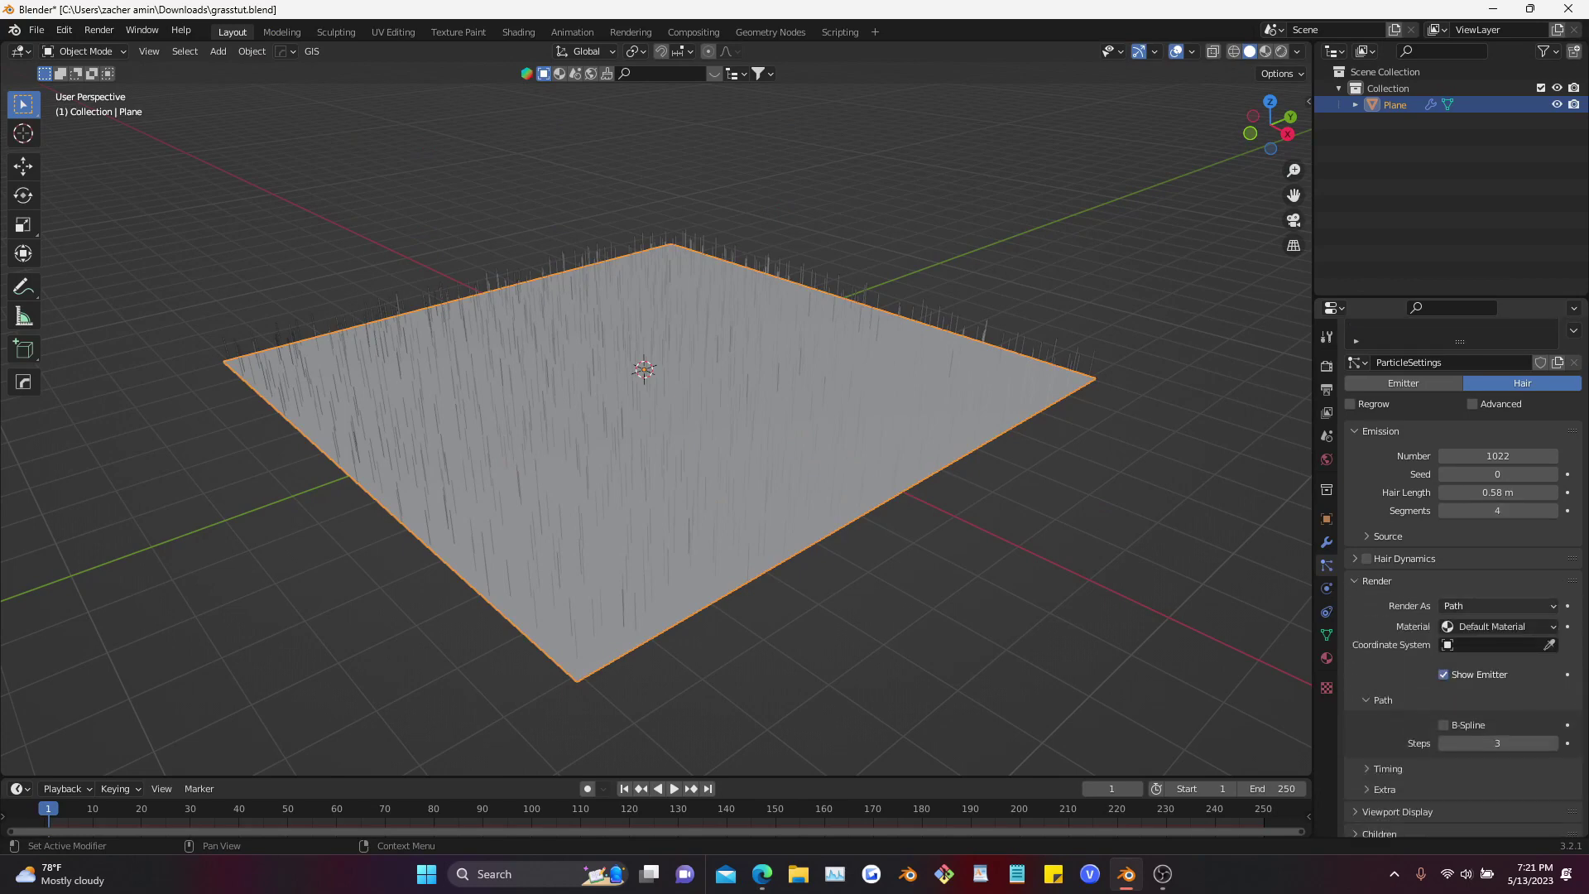
{"action": "scroll", "coordinate": [1457, 609], "scroll_direction": "down", "scroll_amount": 1}
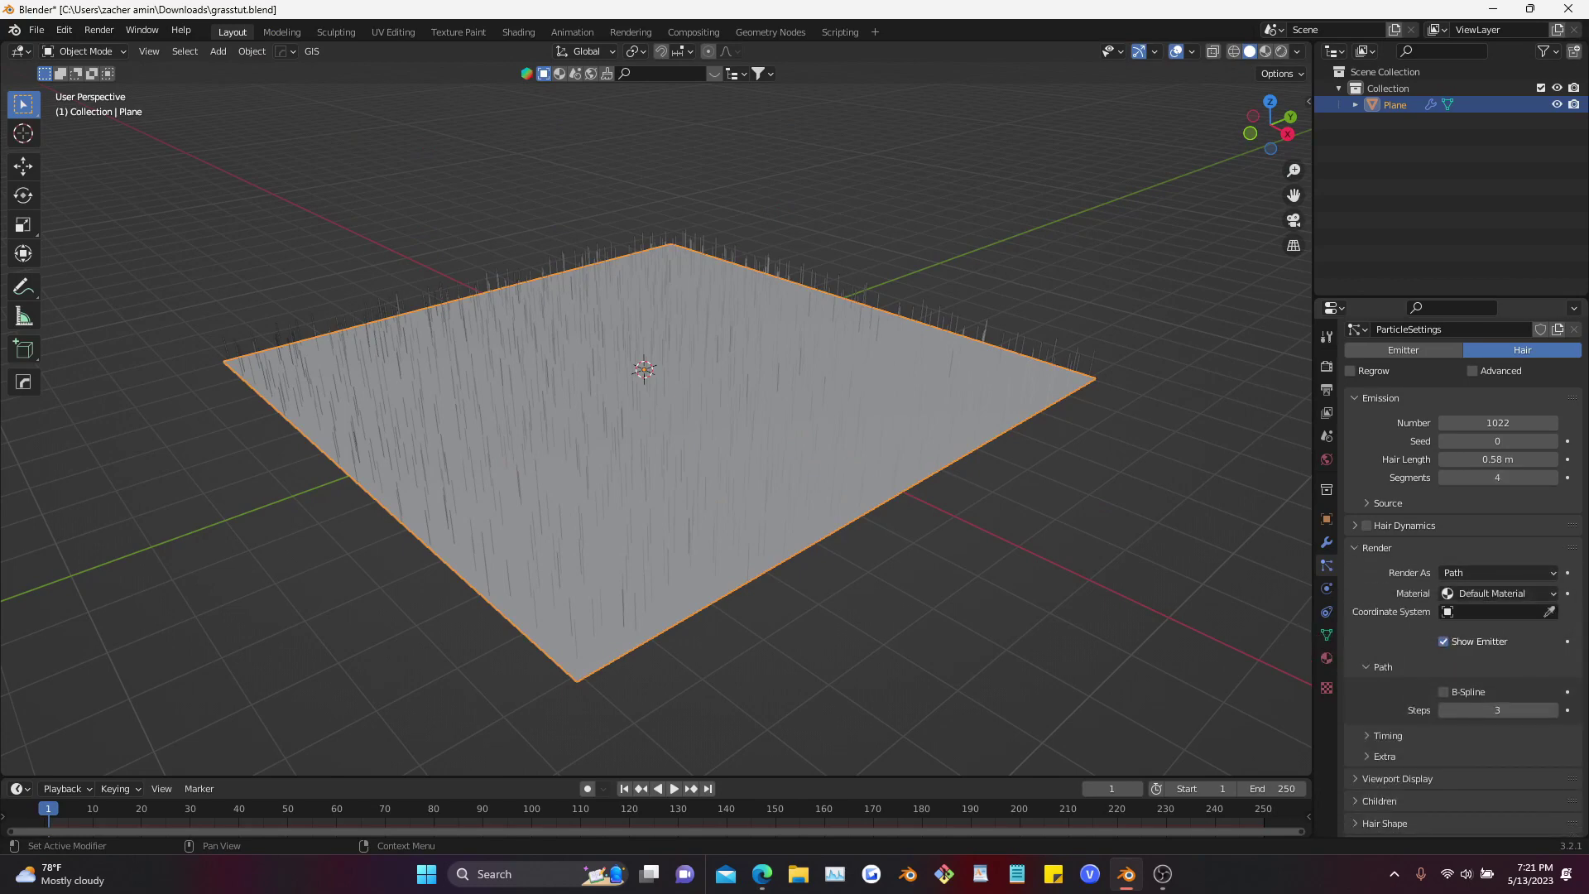
{"action": "scroll", "coordinate": [1462, 574], "scroll_direction": "down", "scroll_amount": 2}
{"action": "left_click", "coordinate": [1384, 482]}
{"action": "left_click", "coordinate": [1390, 648]}
{"action": "scroll", "coordinate": [1432, 621], "scroll_direction": "down", "scroll_amount": 6}
{"action": "left_click", "coordinate": [1379, 692]}
{"action": "scroll", "coordinate": [1456, 687], "scroll_direction": "down", "scroll_amount": 1}
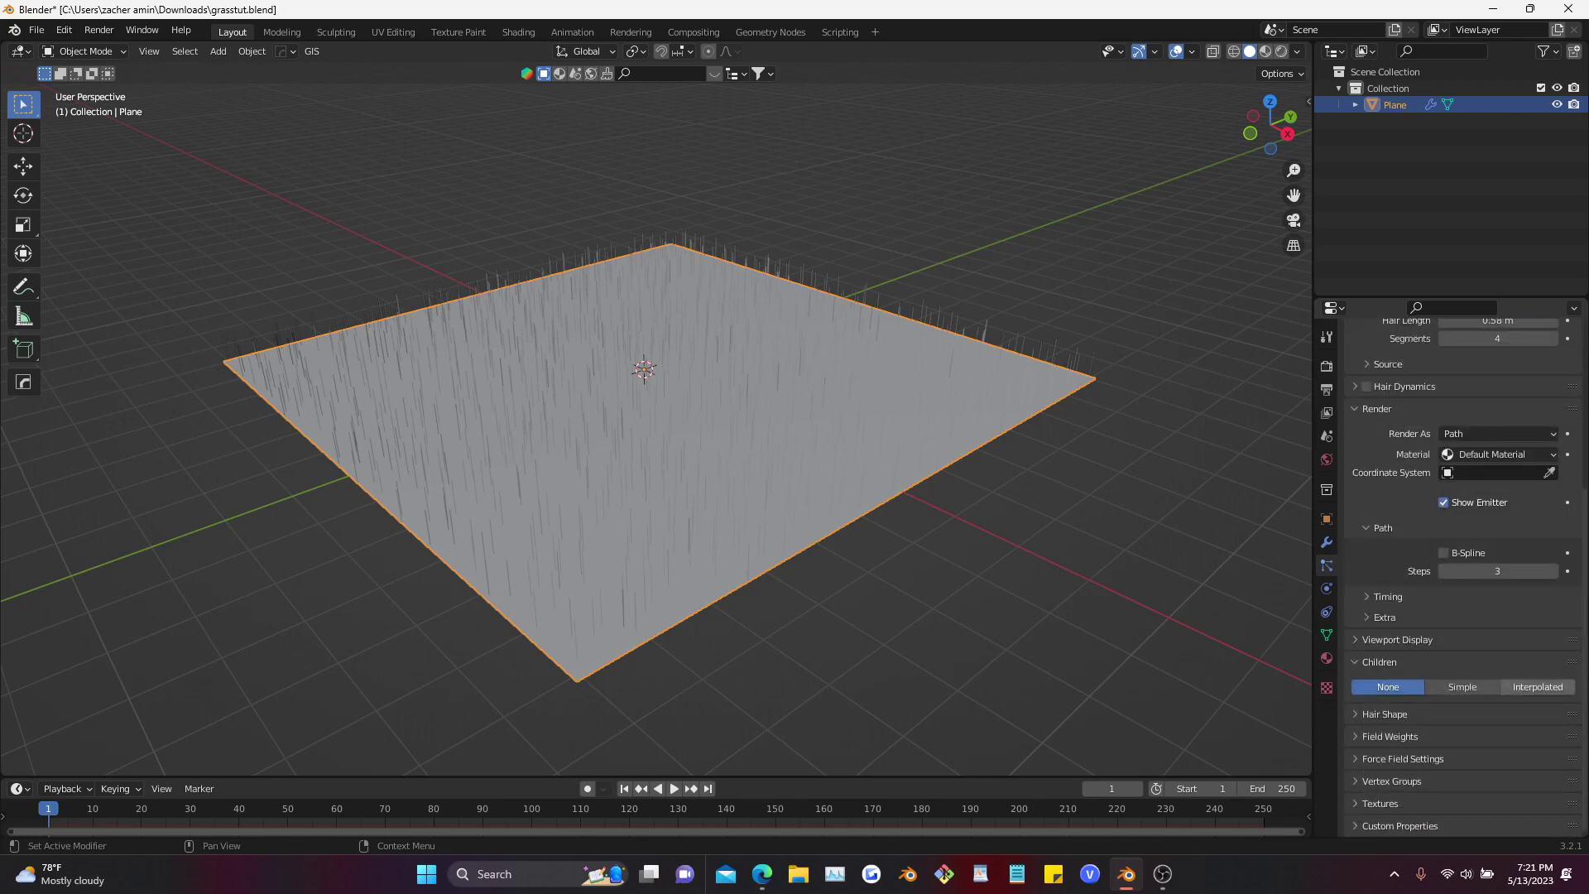
{"action": "left_click", "coordinate": [1537, 687]}
{"action": "scroll", "coordinate": [1532, 686], "scroll_direction": "down", "scroll_amount": 4}
{"action": "left_click_drag", "start_coordinate": [1498, 575], "coordinate": [1498, 591]}
{"action": "type", "text": "35"}
{"action": "key", "text": "Return"}
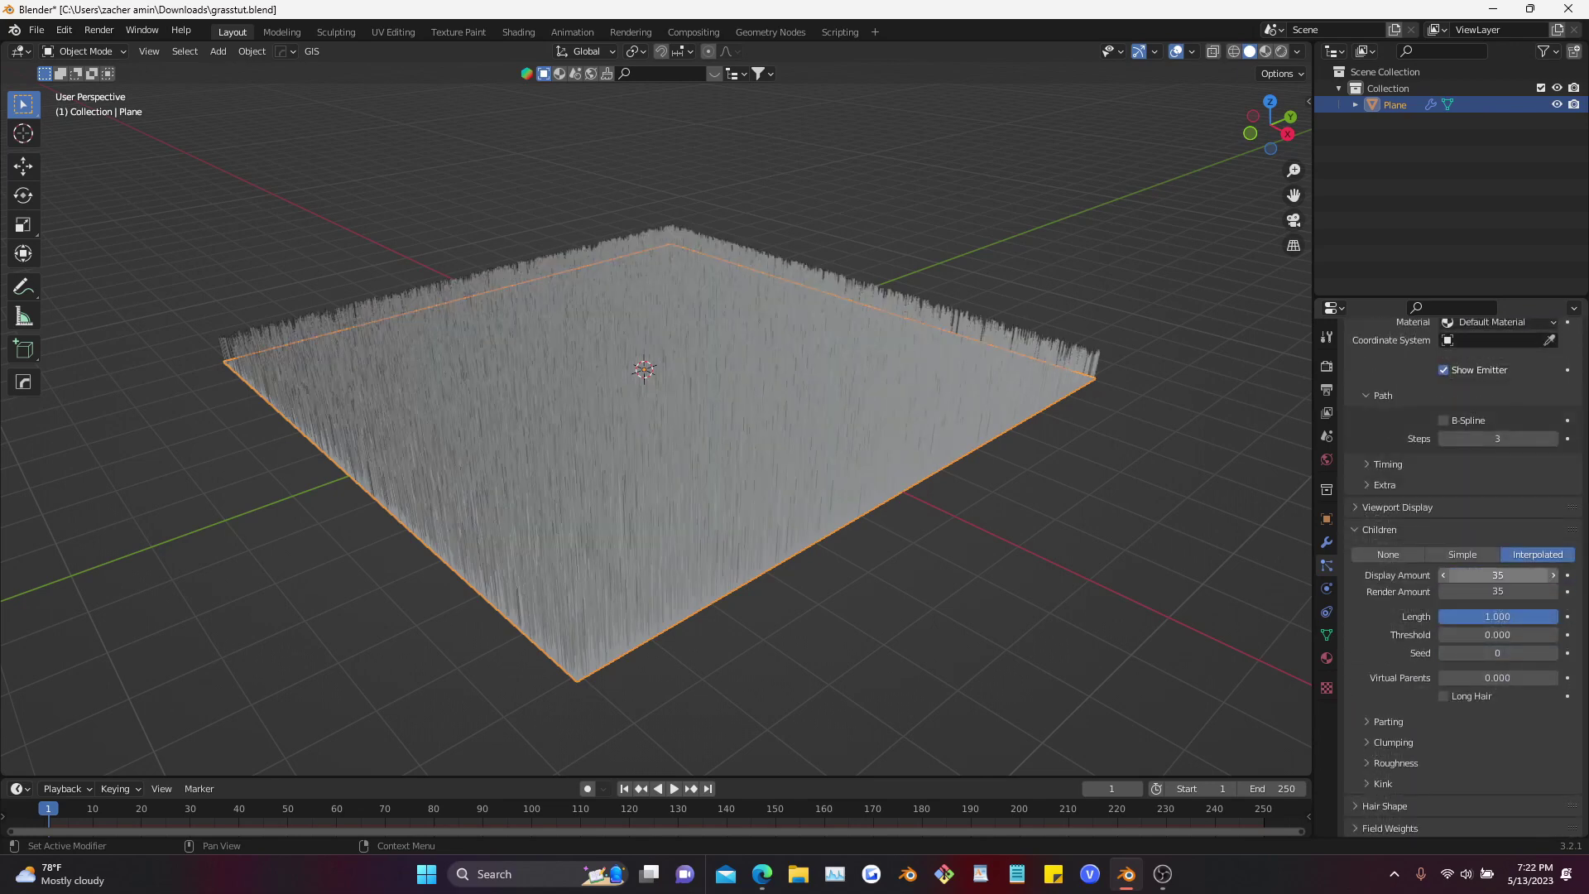
Set the child hairs' clump to 0.16 and clump shape to 0.231
{"action": "scroll", "coordinate": [1423, 653], "scroll_direction": "down", "scroll_amount": 3}
{"action": "left_click", "coordinate": [1394, 649]}
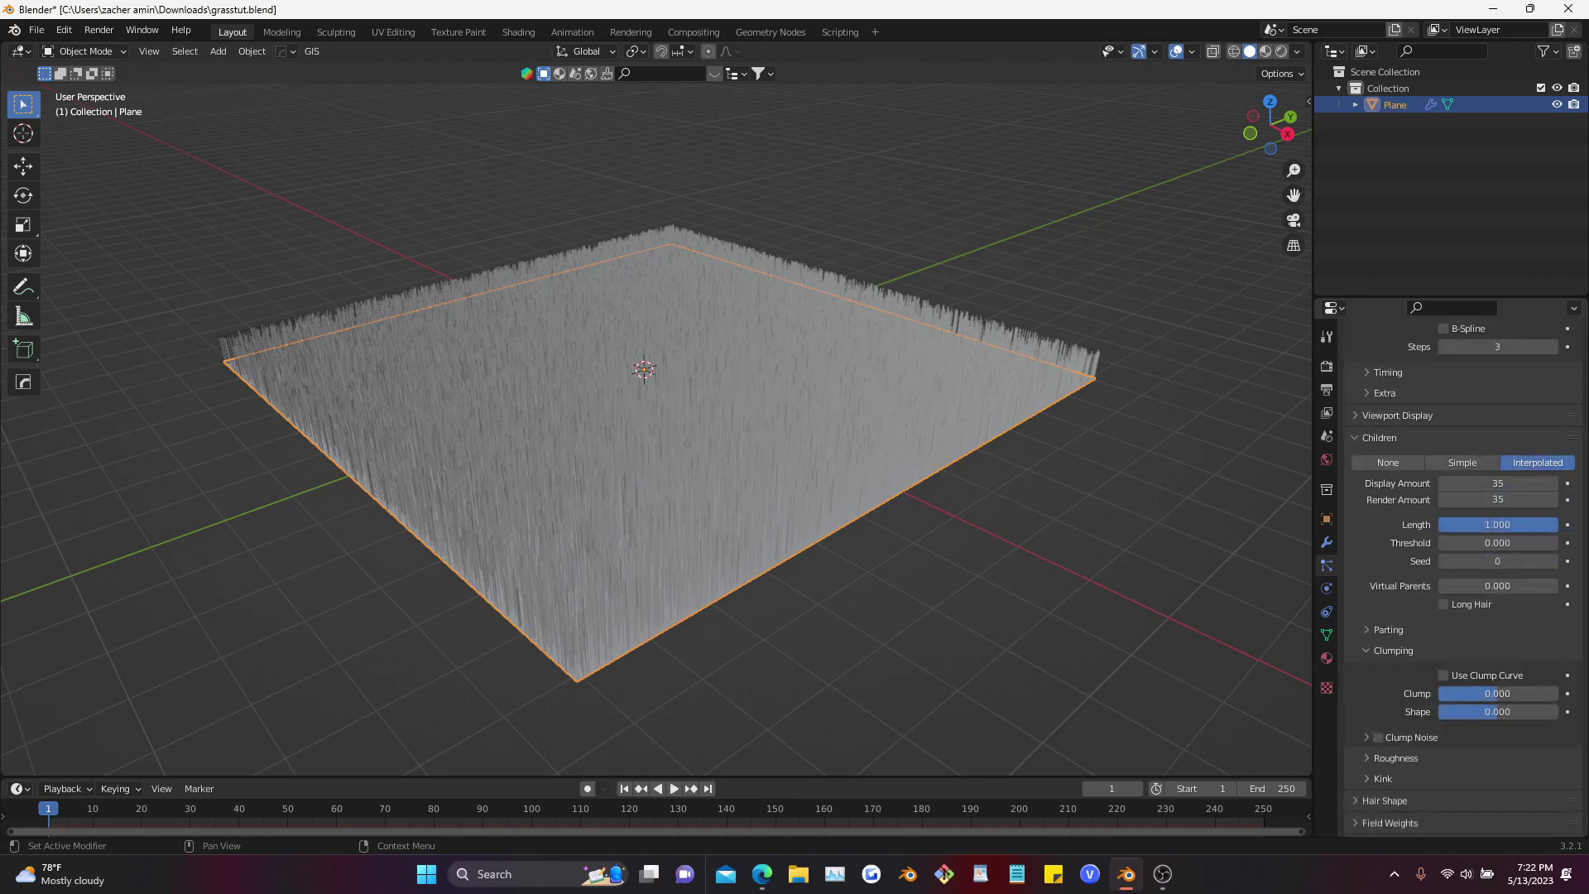
{"action": "scroll", "coordinate": [1473, 634], "scroll_direction": "down", "scroll_amount": 2}
{"action": "type", "text": "0.16"}
{"action": "key", "text": "Return"}
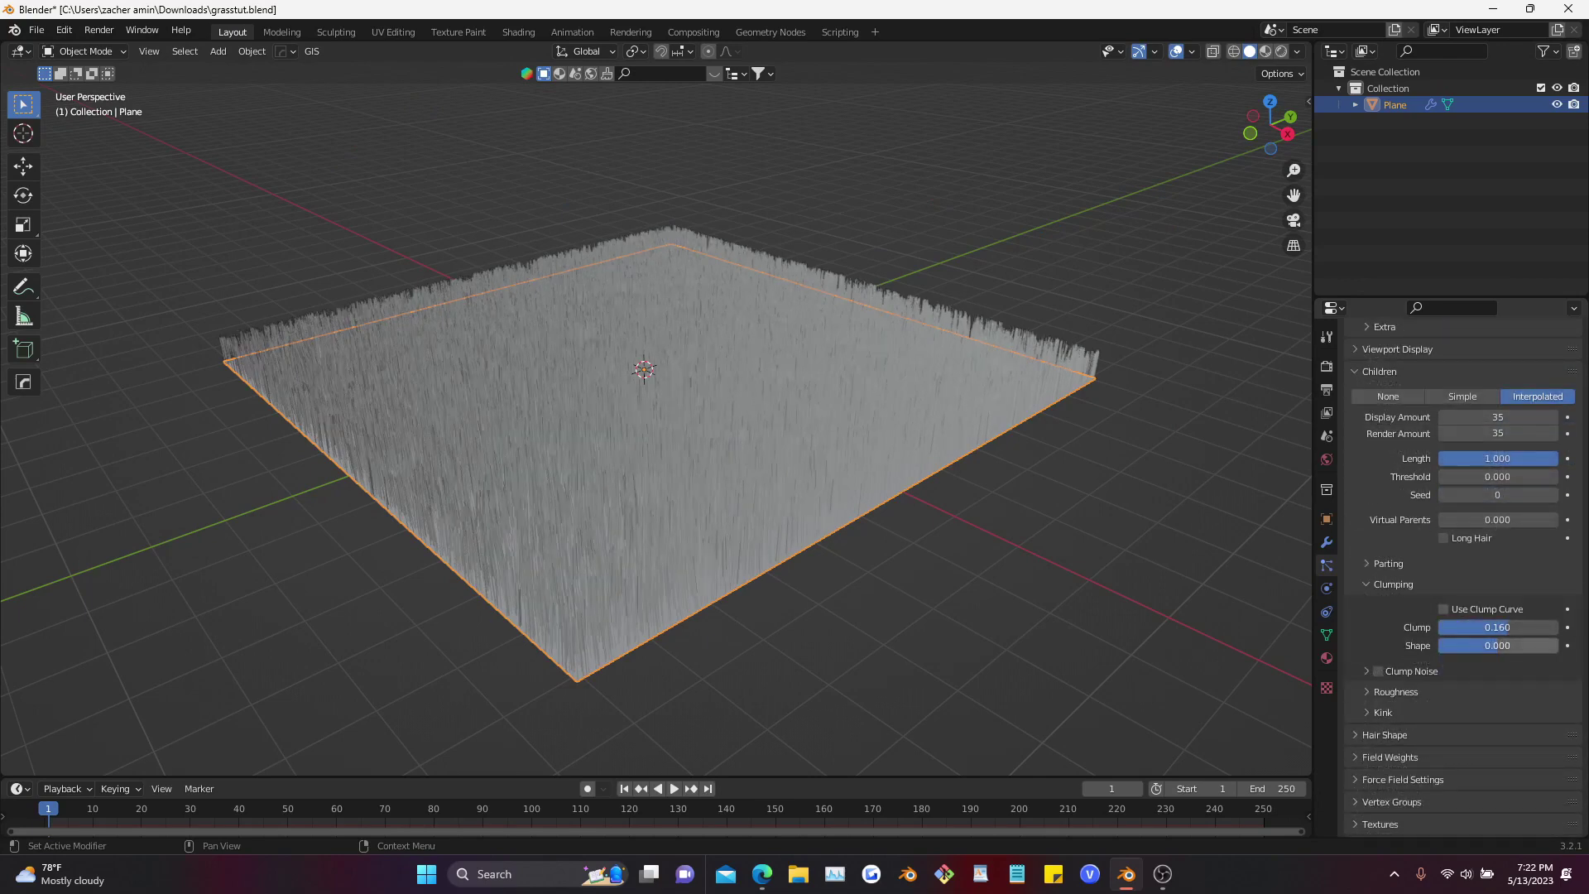
{"action": "scroll", "coordinate": [1461, 579], "scroll_direction": "down", "scroll_amount": 1}
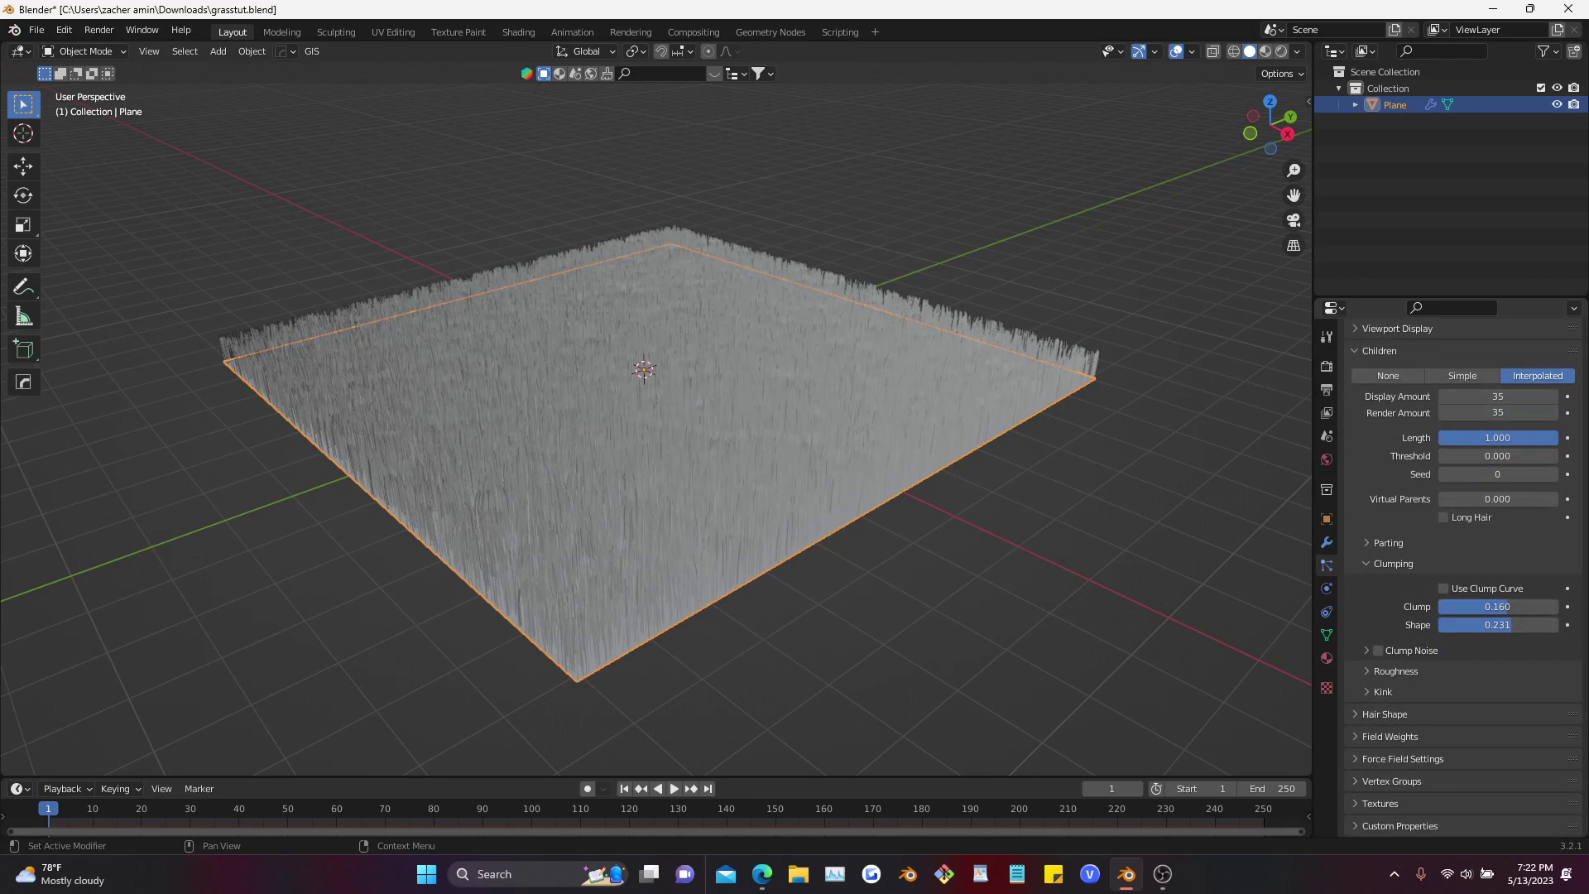
Set the hair shape's root diameter to 0.51 m
{"action": "left_click", "coordinate": [1407, 714]}
{"action": "scroll", "coordinate": [1457, 687], "scroll_direction": "down", "scroll_amount": 3}
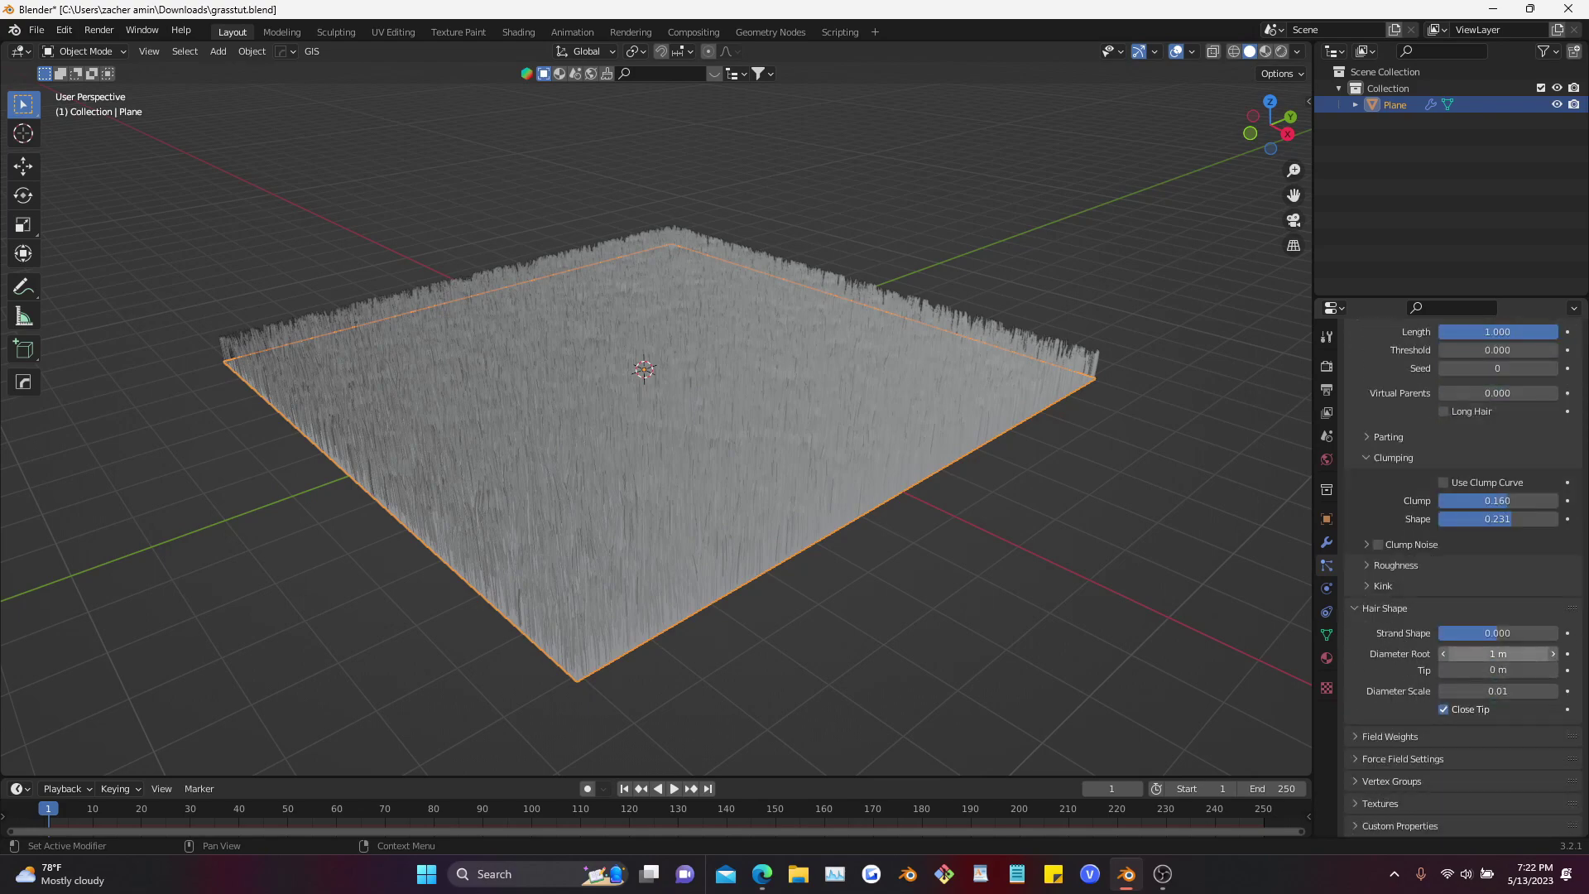
{"action": "type", "text": "0.51"}
{"action": "key", "text": "Return"}
Rename the grass particle settings to grassblades
{"action": "scroll", "coordinate": [657, 431], "scroll_direction": "up", "scroll_amount": 4}
{"action": "mouse_move", "coordinate": [656, 430]}
{"action": "middle_mouse_down"}
{"action": "mouse_move", "coordinate": [573, 405]}
{"action": "mouse_move", "coordinate": [635, 422]}
{"action": "middle_mouse_up"}
{"action": "scroll", "coordinate": [636, 422], "scroll_direction": "down", "scroll_amount": 2}
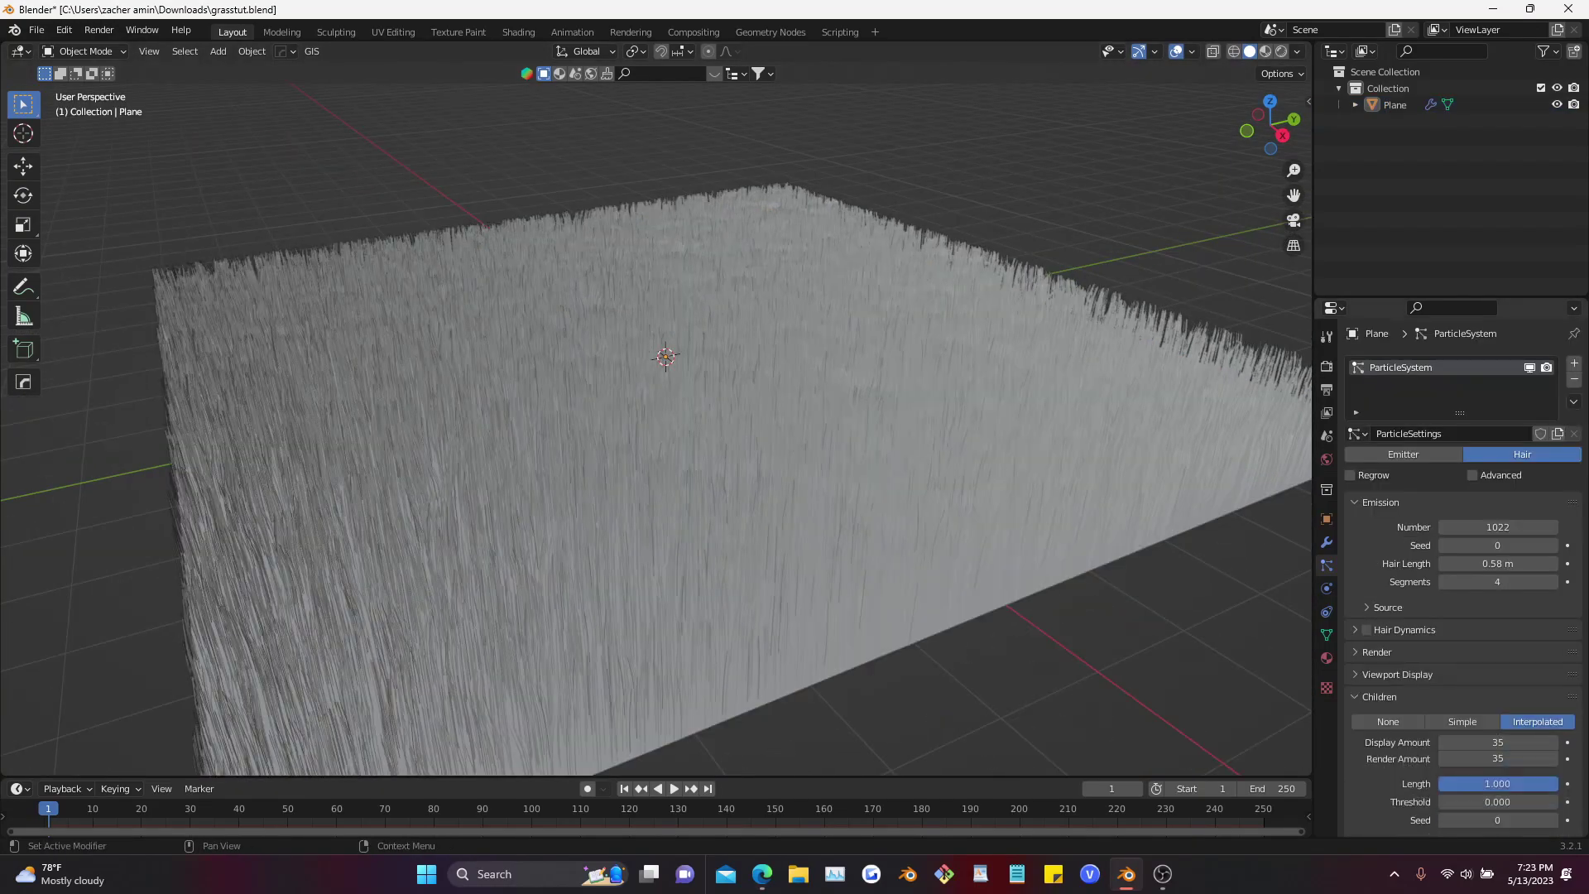
{"action": "scroll", "coordinate": [1463, 579], "scroll_direction": "down", "scroll_amount": 2}
{"action": "left_click", "coordinate": [1379, 652]}
{"action": "left_click", "coordinate": [1377, 607]}
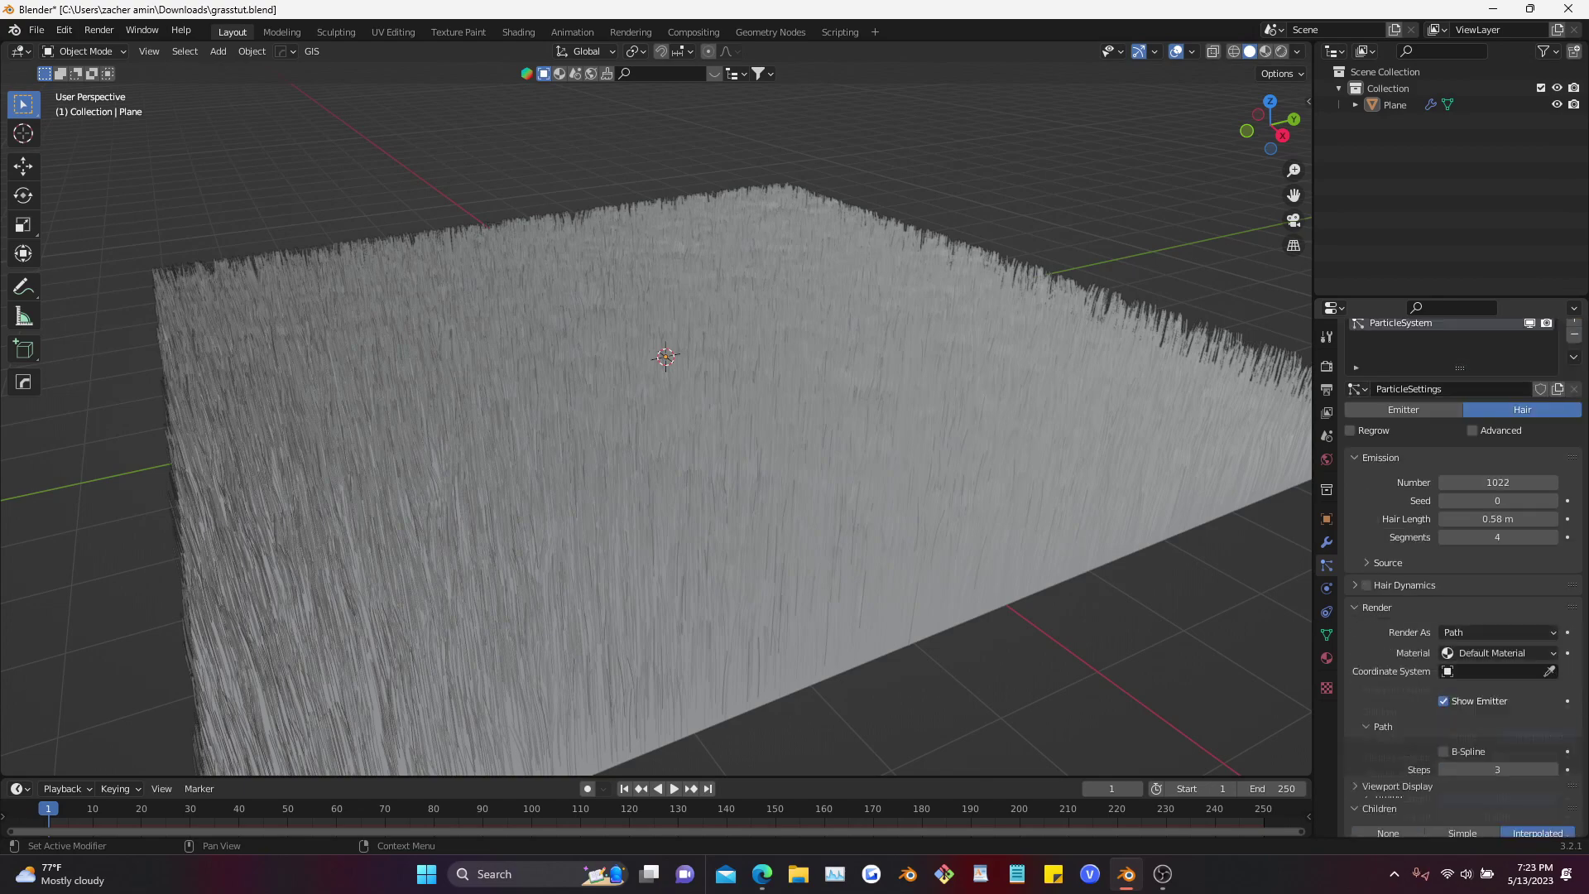
{"action": "scroll", "coordinate": [1407, 572], "scroll_direction": "up", "scroll_amount": 2}
{"action": "left_click", "coordinate": [1440, 434]}
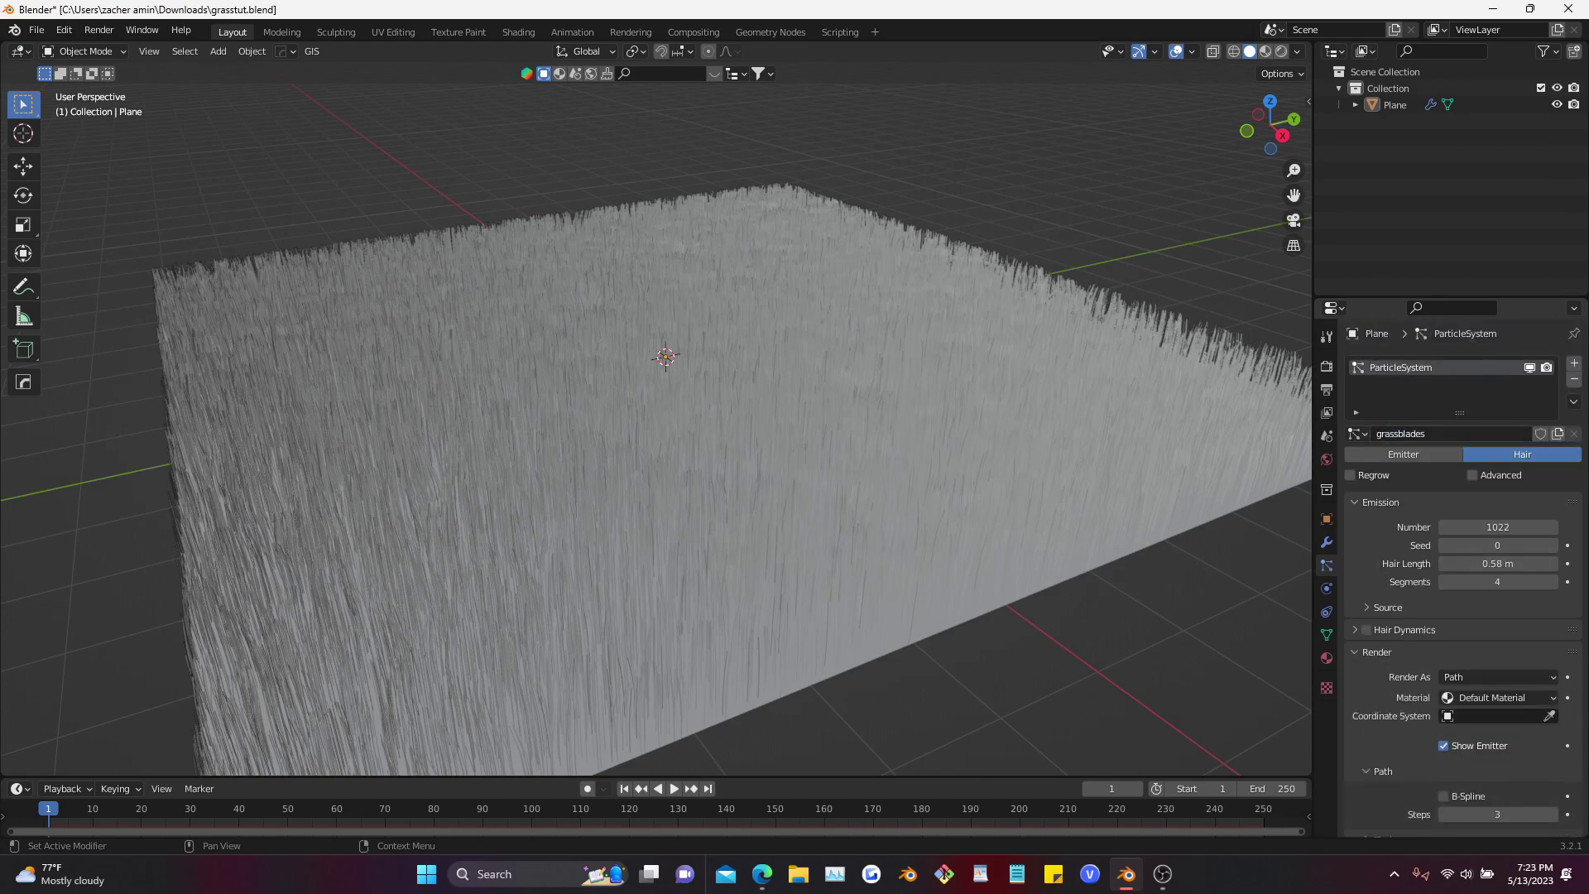
Add a second particle system with settings named tulips, make it Hair, and save the file
{"action": "left_click", "coordinate": [1574, 364]}
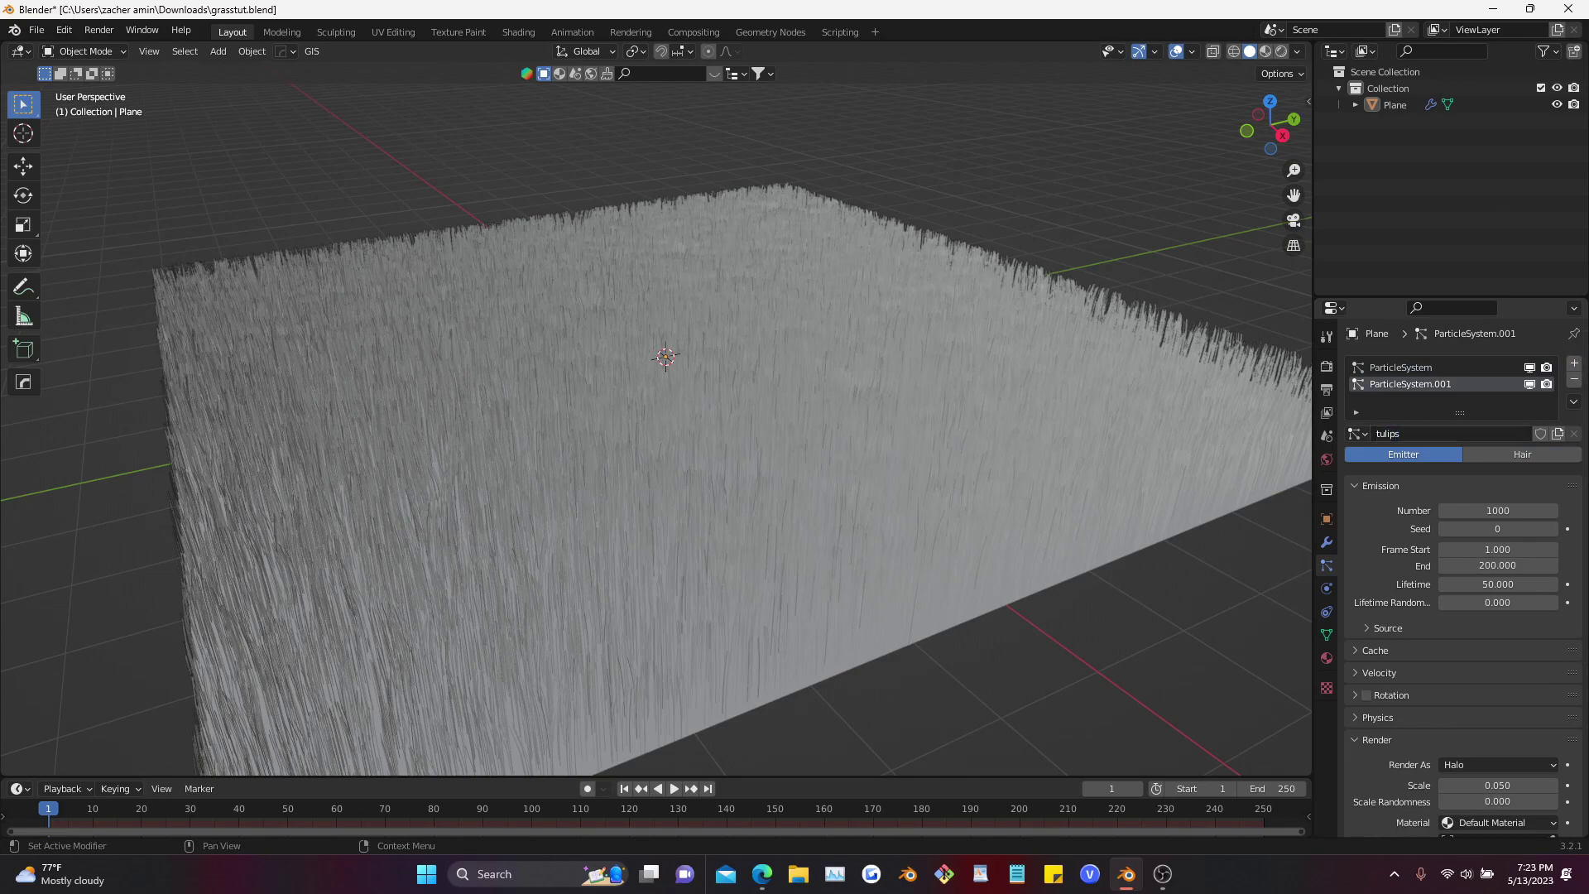
{"action": "left_click", "coordinate": [1522, 454]}
{"action": "key", "text": "ctrl+s"}
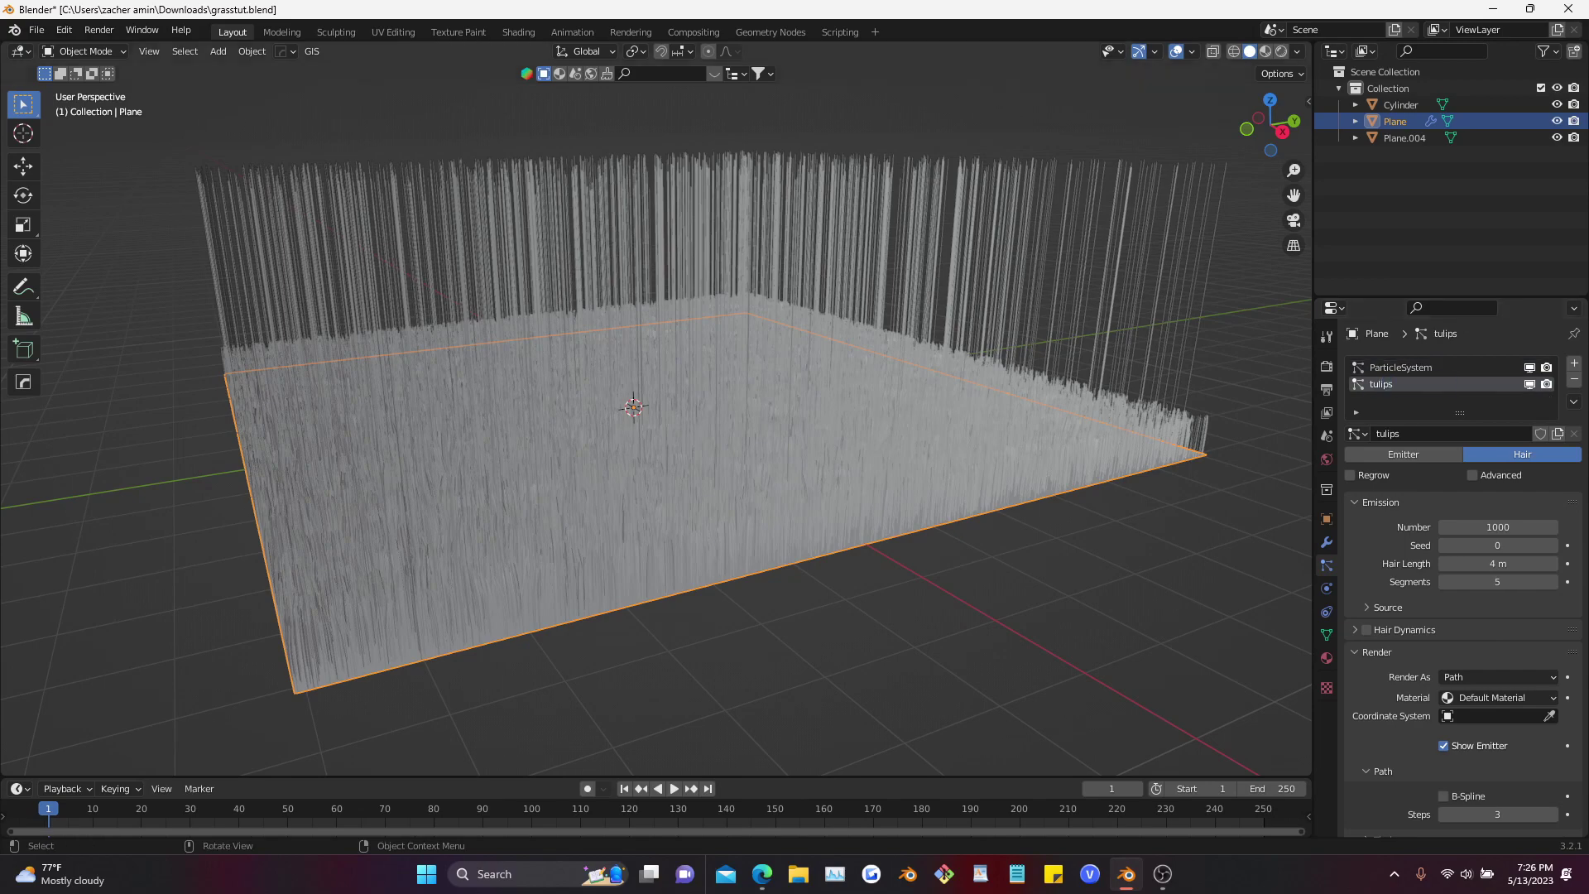
Examine the existing tulip model and its linked mesh parts in Edit Mode
{"action": "scroll", "coordinate": [646, 464], "scroll_direction": "up", "scroll_amount": 3}
{"action": "middle_click_drag", "start_coordinate": [655, 488], "coordinate": [728, 476]}
{"action": "left_click", "coordinate": [639, 451]}
{"action": "scroll", "coordinate": [639, 447], "scroll_direction": "up", "scroll_amount": 9}
{"action": "key", "text": "Tab"}
{"action": "left_click", "coordinate": [895, 406]}
{"action": "key", "text": "l"}
{"action": "key", "text": "l"}
{"action": "key", "text": "Tab"}
{"action": "middle_click_drag", "start_coordinate": [774, 416], "coordinate": [704, 322], "text": "shift"}
{"action": "scroll", "coordinate": [704, 322], "scroll_direction": "down", "scroll_amount": 1}
Place the 3D cursor on the existing tulip's stem and add a scaled-down cylinder there
{"action": "key", "text": "shift+s"}
{"action": "right_click", "coordinate": [423, 332], "text": "shift"}
{"action": "key", "text": "shift+a"}
{"action": "mouse_move", "coordinate": [673, 412]}
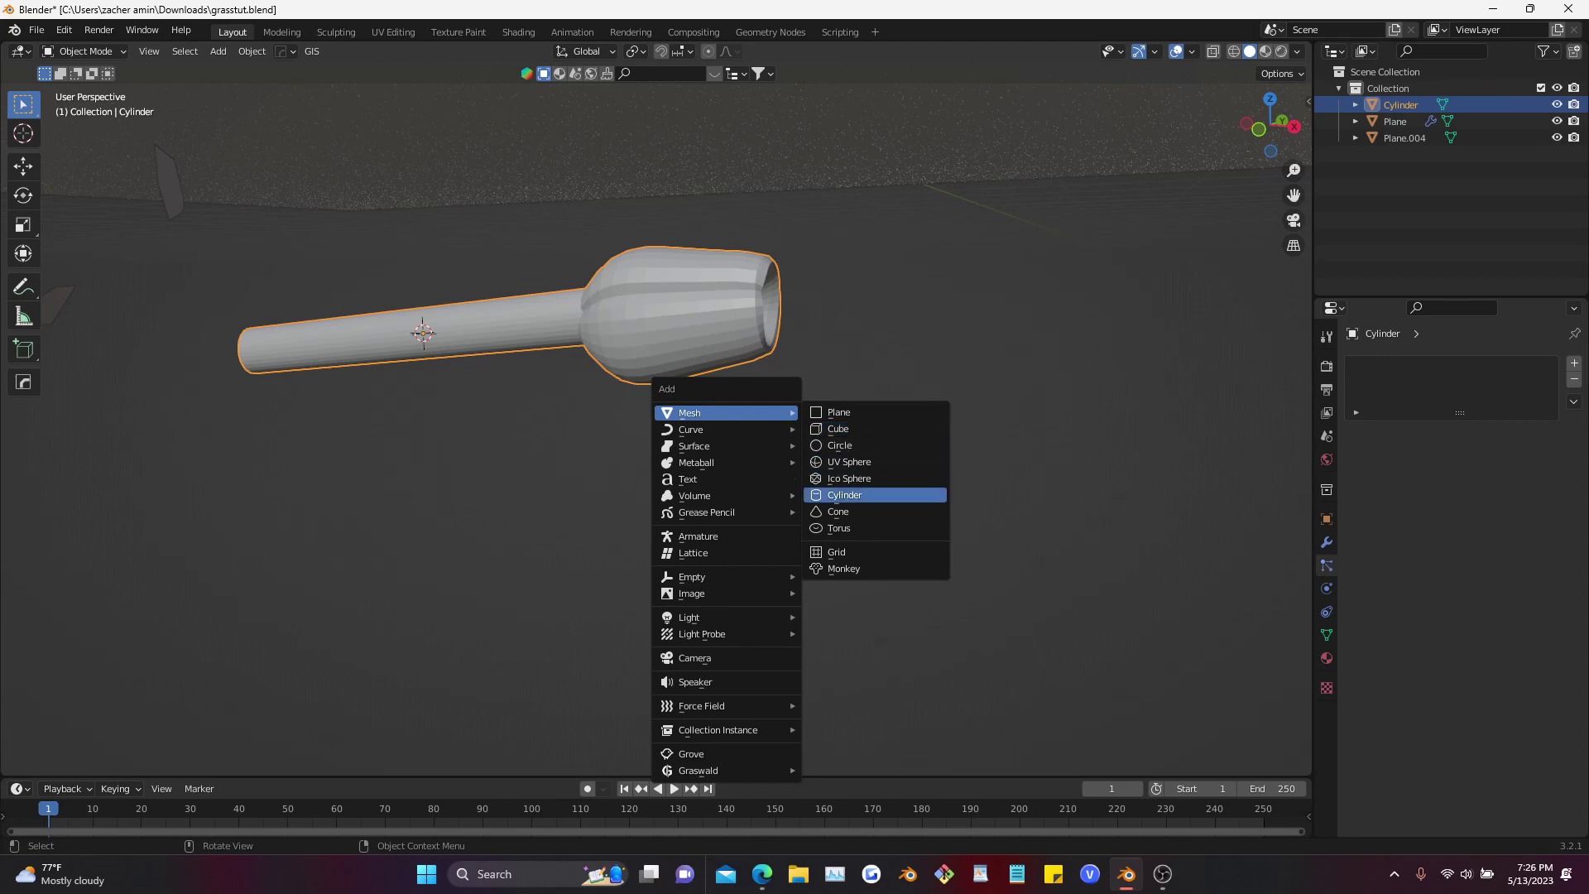
{"action": "left_click", "coordinate": [869, 495]}
{"action": "key", "text": "s"}
{"action": "left_click", "coordinate": [500, 361]}
Move the new cylinder beside the existing tulip and slim it in the X and Y axes
{"action": "key", "text": "g"}
{"action": "left_click", "coordinate": [963, 585]}
{"action": "middle_click_drag", "start_coordinate": [963, 584], "coordinate": [849, 566], "text": "shift"}
{"action": "key", "text": "s"}
{"action": "key", "text": "shift+z"}
{"action": "left_click", "coordinate": [857, 505]}
{"action": "middle_click_drag", "start_coordinate": [858, 505], "coordinate": [857, 536], "text": "shift"}
Extrude the cylinder's top face upward into a long stem and lower the stem along Z
{"action": "key", "text": "Tab"}
{"action": "left_click", "coordinate": [772, 511]}
{"action": "key", "text": "e"}
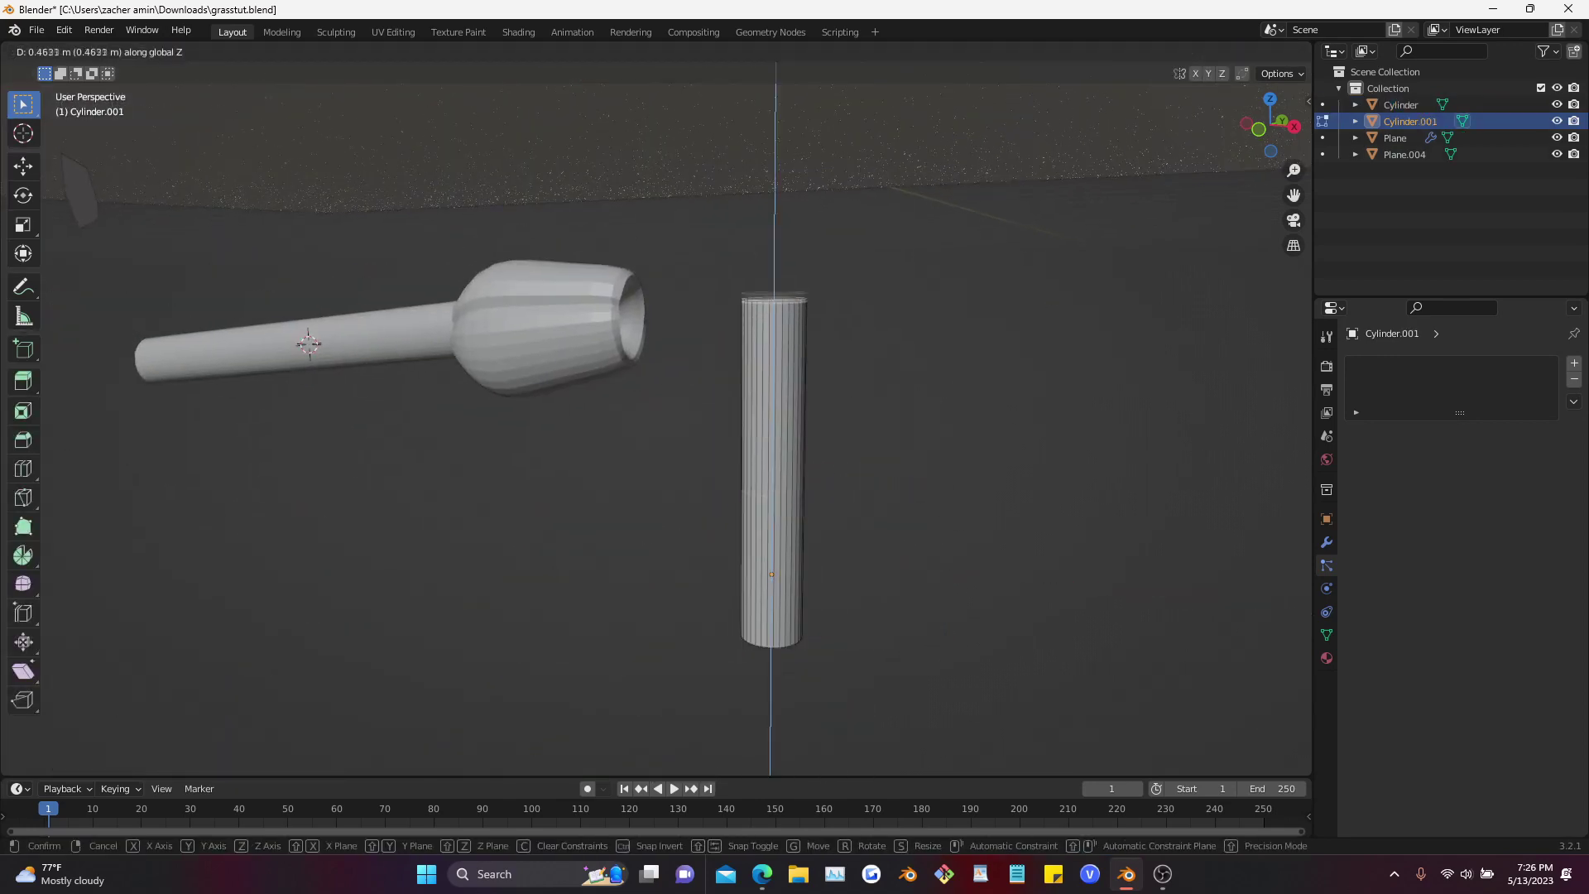
{"action": "left_click", "coordinate": [773, 318]}
{"action": "key", "text": "Tab"}
{"action": "key", "text": "g"}
{"action": "key", "text": "z"}
{"action": "left_click", "coordinate": [773, 439]}
Add a UV sphere, scale it down and place it on top of the new stem
{"action": "mouse_move", "coordinate": [773, 440]}
{"action": "middle_mouse_down"}
{"action": "mouse_move", "coordinate": [787, 447]}
{"action": "mouse_move", "coordinate": [733, 399]}
{"action": "mouse_move", "coordinate": [786, 423]}
{"action": "middle_mouse_up"}
{"action": "key", "text": "shift+a"}
{"action": "mouse_move", "coordinate": [820, 419]}
{"action": "left_click", "coordinate": [952, 468]}
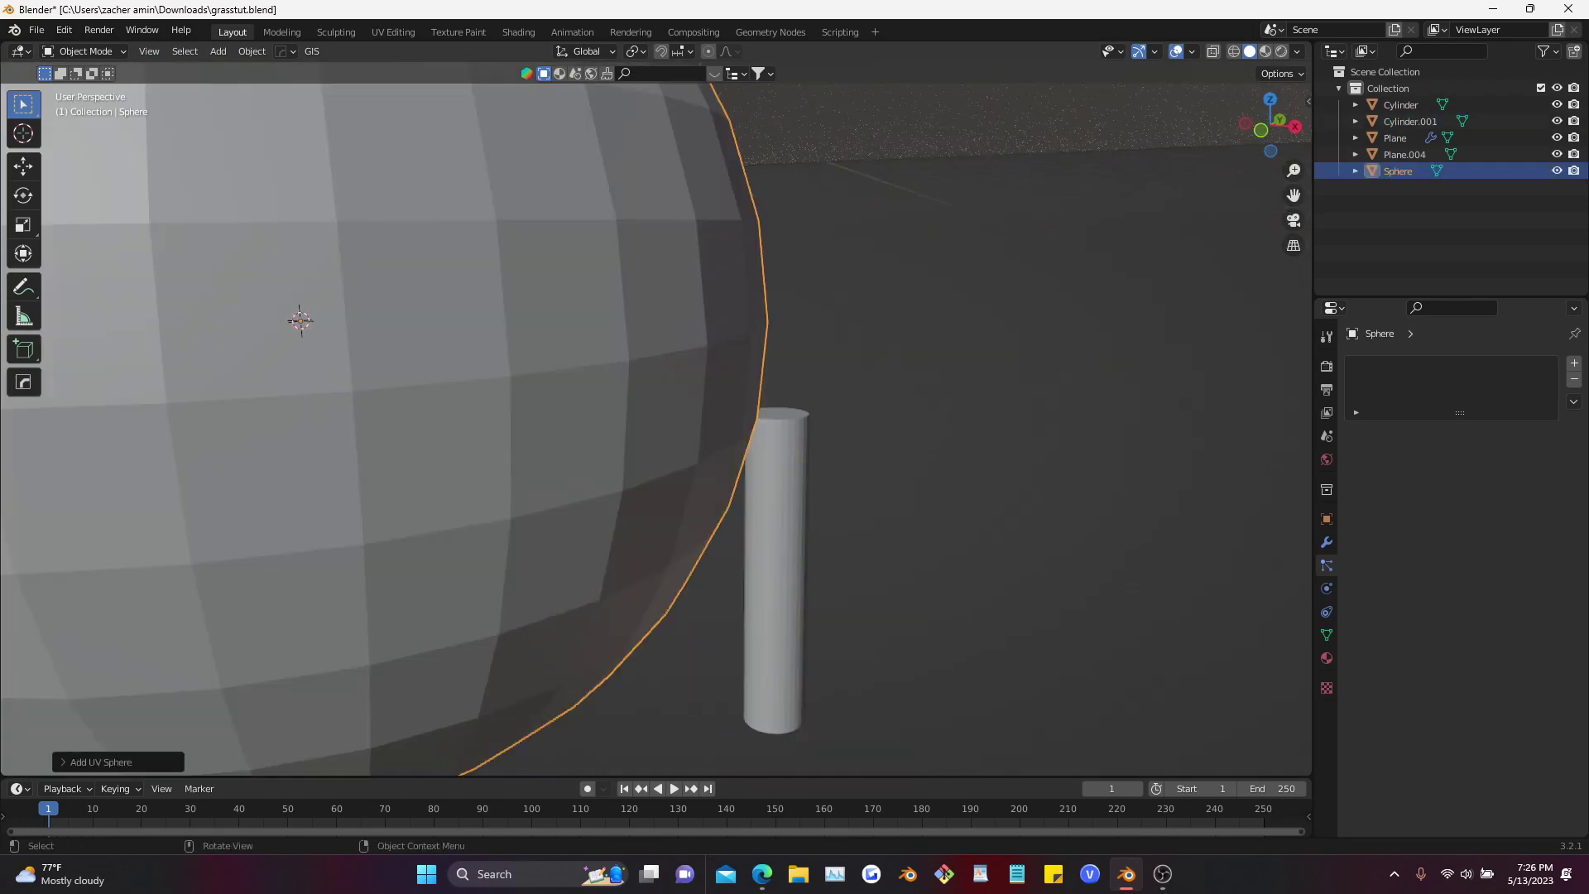
{"action": "key", "text": "s"}
{"action": "left_click", "coordinate": [412, 329]}
{"action": "key", "text": "g"}
{"action": "left_click", "coordinate": [892, 341]}
Stretch the sphere along Z into an egg-shaped bud, then shrink it and seat it on the stem
{"action": "key", "text": "s"}
{"action": "key", "text": "z"}
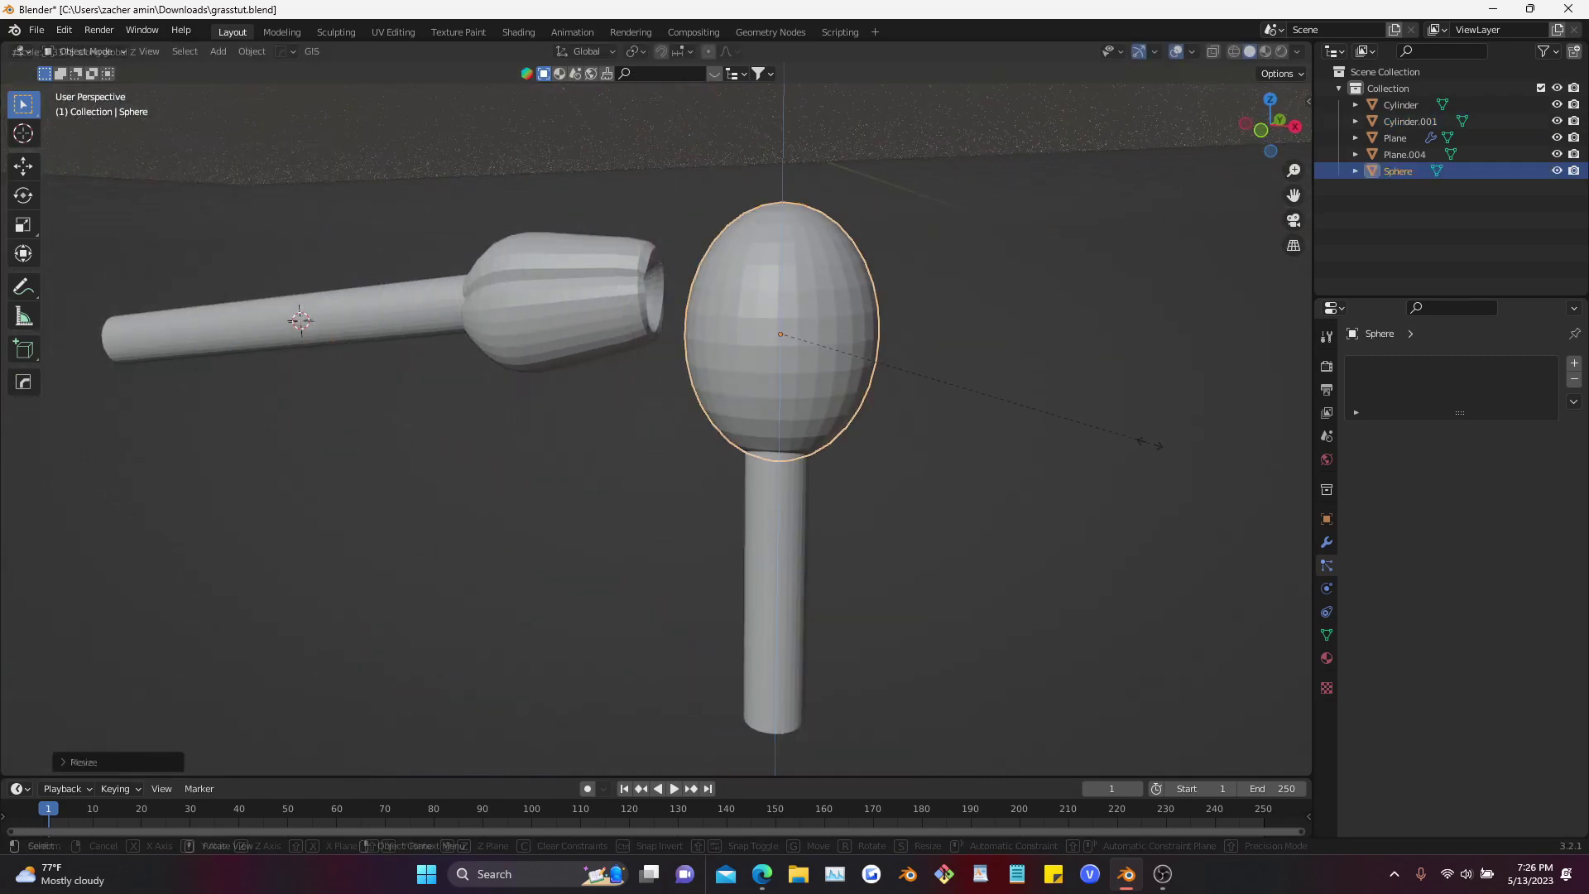
{"action": "left_click", "coordinate": [1146, 439]}
{"action": "key", "text": "s"}
{"action": "left_click", "coordinate": [1000, 397]}
{"action": "key", "text": "g"}
{"action": "left_click", "coordinate": [998, 421]}
{"action": "mouse_move", "coordinate": [997, 421]}
{"action": "middle_mouse_down"}
{"action": "mouse_move", "coordinate": [832, 420]}
{"action": "mouse_move", "coordinate": [985, 410]}
{"action": "middle_mouse_up"}
{"action": "key", "text": "g"}
{"action": "left_click", "coordinate": [821, 409]}
Shrink the bud's vertical edge loop inward with proportional editing to form a groove, and rescale the bud
{"action": "key", "text": "Tab"}
{"action": "scroll", "coordinate": [745, 364], "scroll_direction": "up", "scroll_amount": 2}
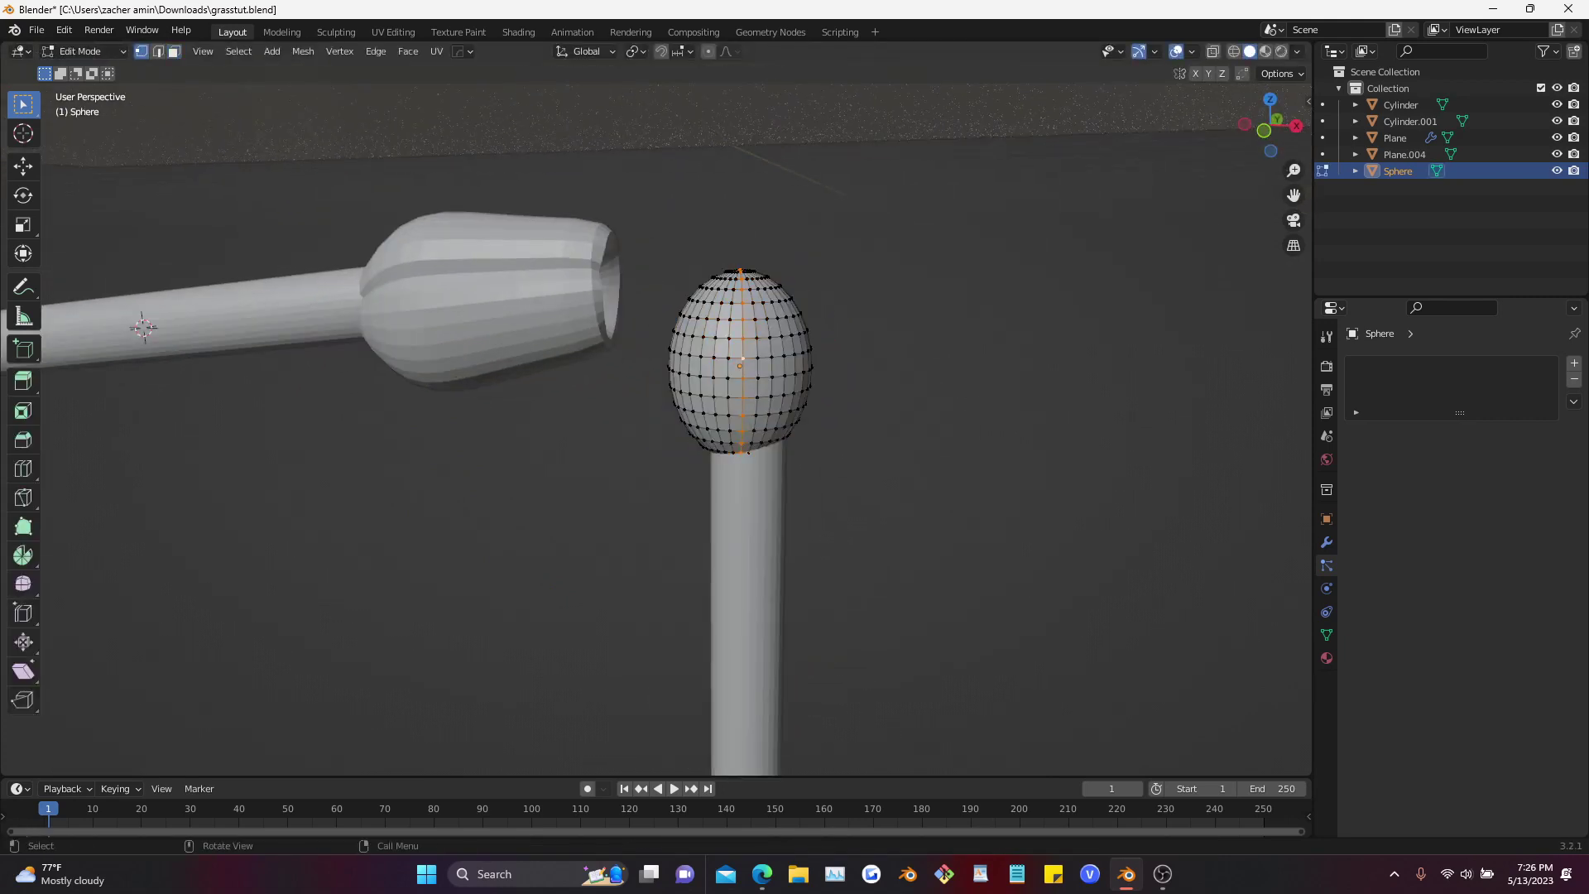
{"action": "key", "text": "alt+s"}
{"action": "key", "text": "o"}
{"action": "scroll", "coordinate": [867, 484], "scroll_direction": "up", "scroll_amount": 5}
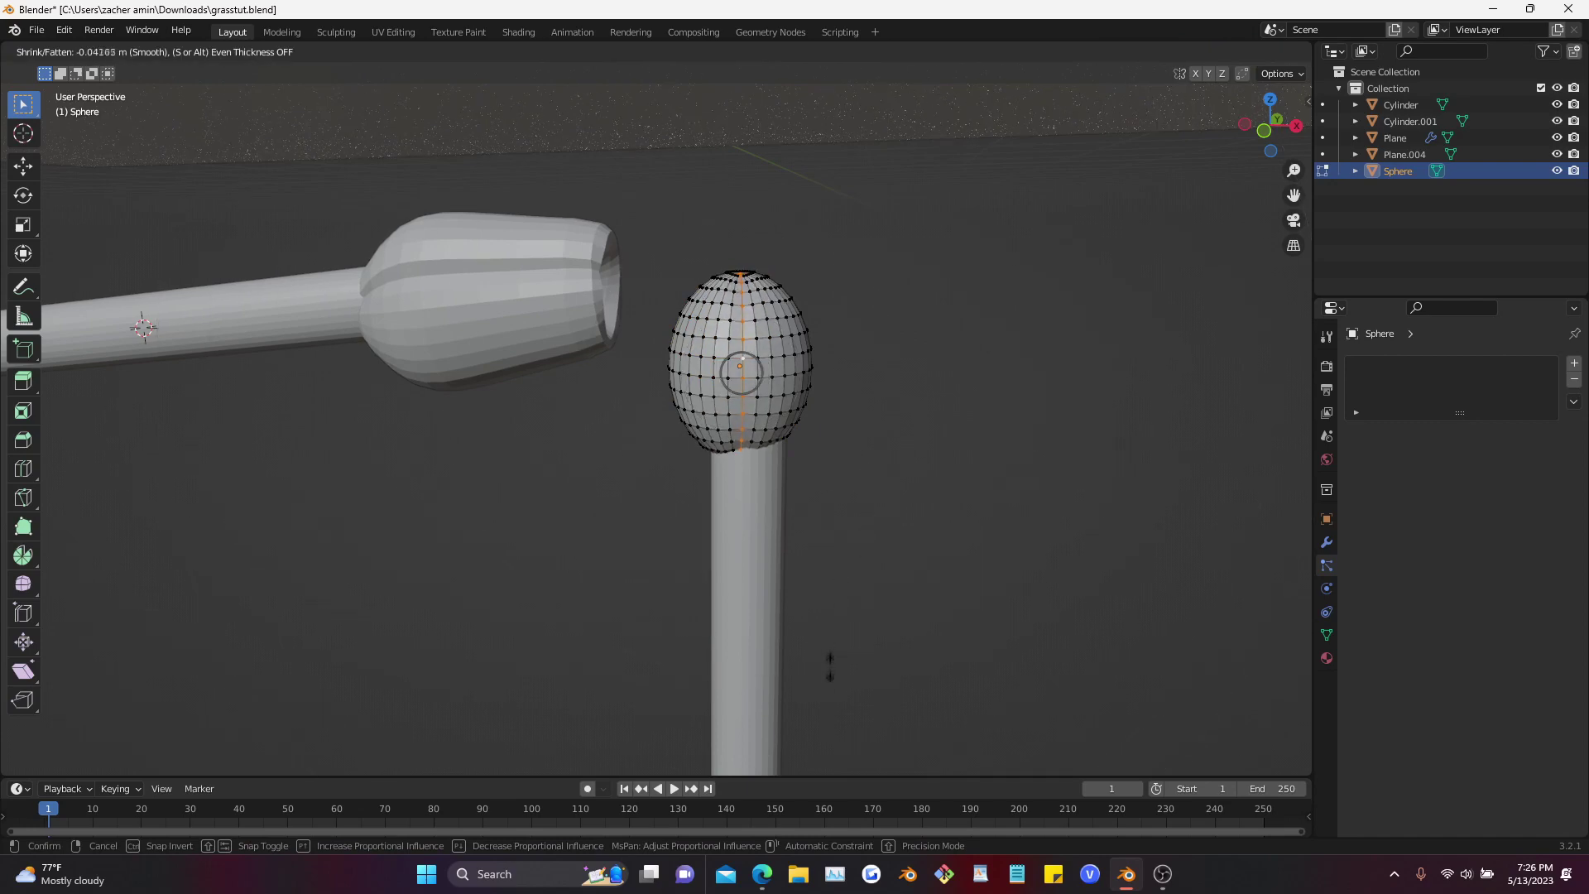
{"action": "left_click", "coordinate": [833, 696]}
{"action": "key", "text": "Tab"}
{"action": "key", "text": "s"}
{"action": "left_click", "coordinate": [834, 694]}
Push the bud's top centre vertex down along Z with proportional editing to dent the tip
{"action": "key", "text": "Tab"}
{"action": "middle_click_drag", "start_coordinate": [834, 579], "coordinate": [737, 658]}
{"action": "scroll", "coordinate": [737, 658], "scroll_direction": "up", "scroll_amount": 6}
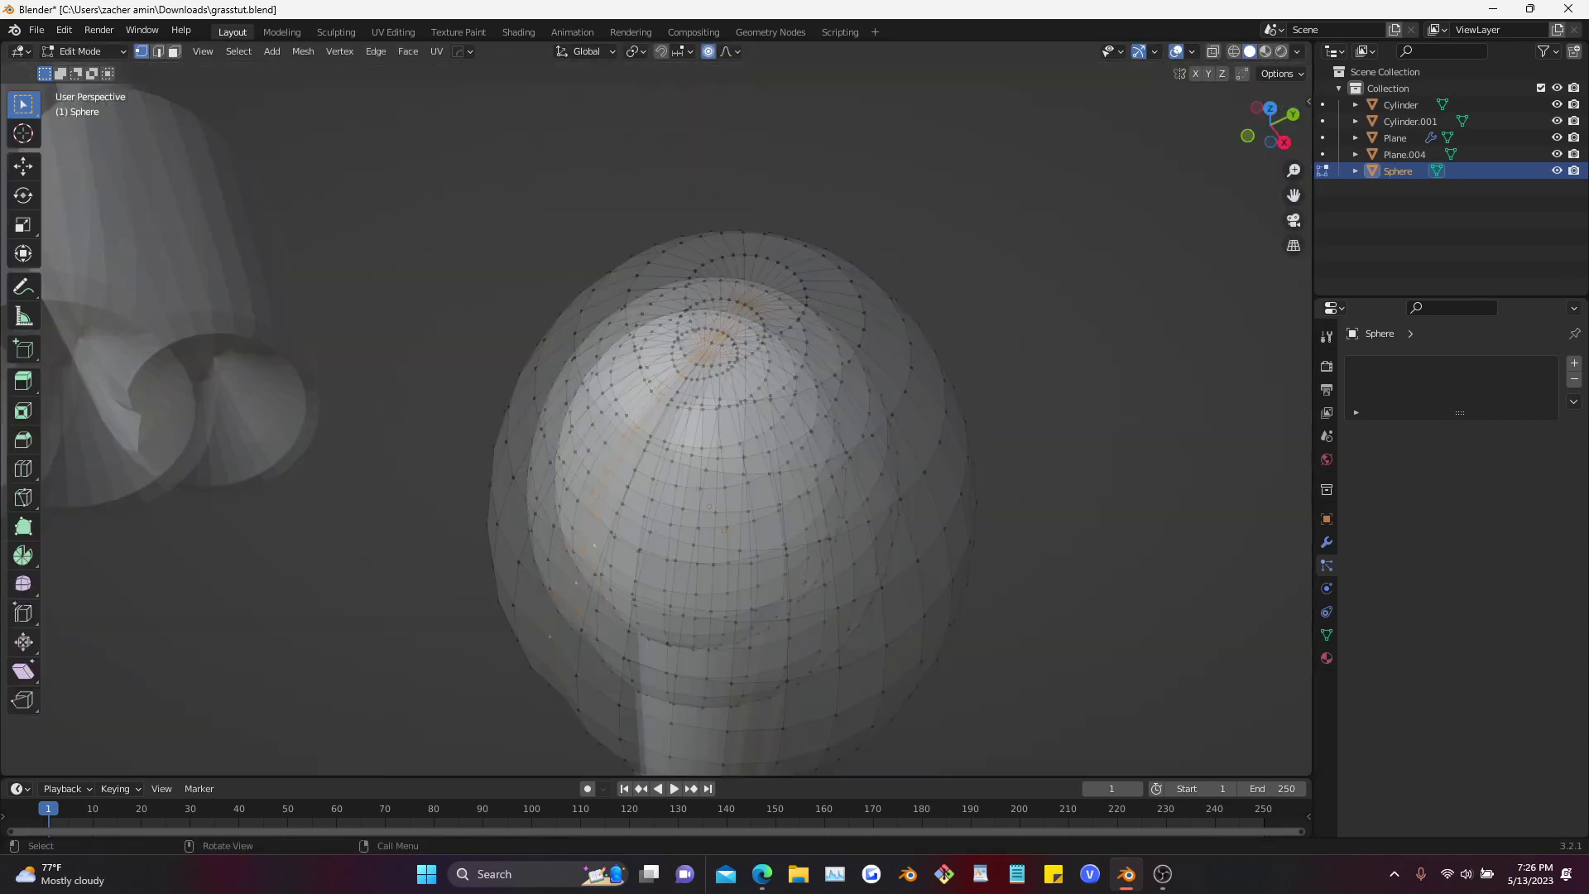
{"action": "key", "text": "alt+z"}
{"action": "key", "text": "g"}
{"action": "key", "text": "z"}
{"action": "scroll", "coordinate": [717, 414], "scroll_direction": "up", "scroll_amount": 3}
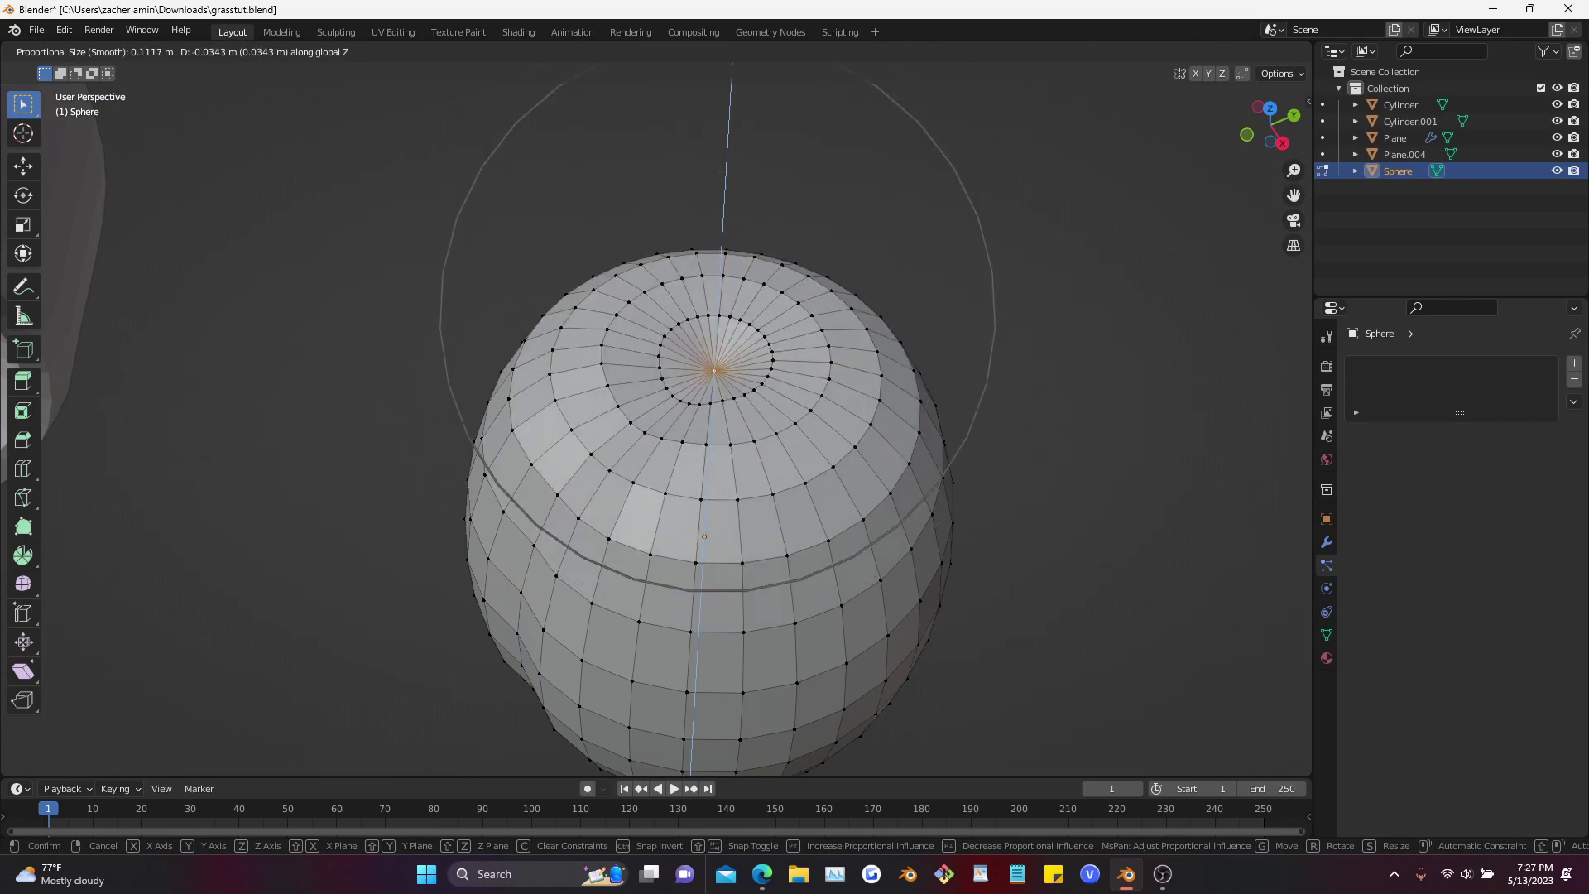
{"action": "scroll", "coordinate": [857, 431], "scroll_direction": "up", "scroll_amount": 3}
{"action": "left_click", "coordinate": [860, 464]}
Stretch the dented bud along the Z axis in Object Mode
{"action": "key", "text": "Tab"}
{"action": "scroll", "coordinate": [861, 464], "scroll_direction": "down", "scroll_amount": 5}
{"action": "middle_click_drag", "start_coordinate": [861, 447], "coordinate": [952, 354]}
{"action": "key", "text": "s"}
{"action": "key", "text": "z"}
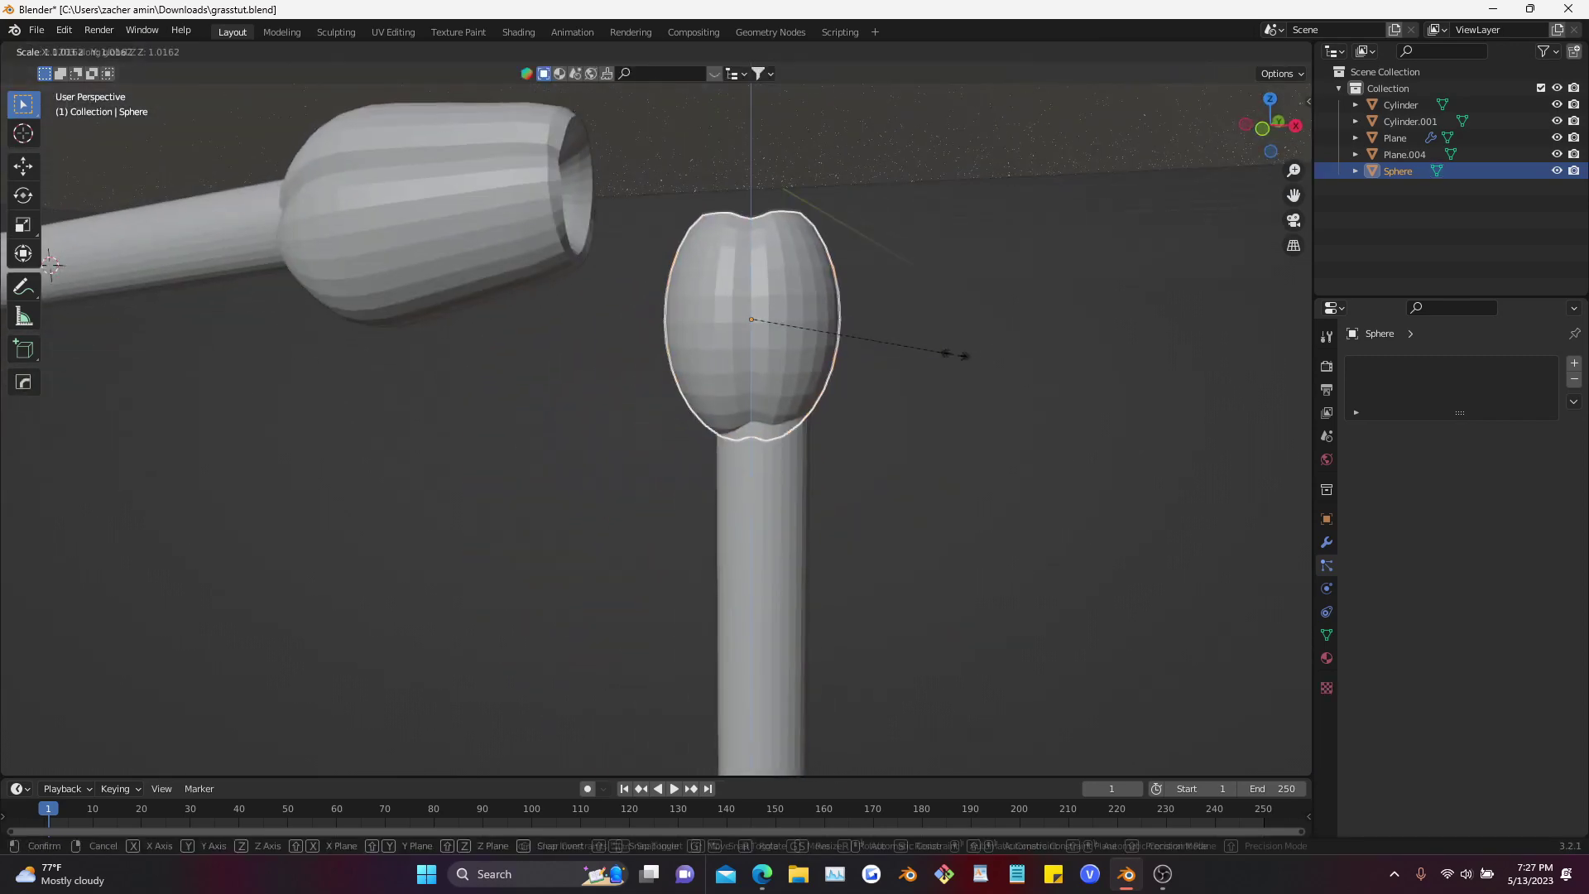
{"action": "left_click", "coordinate": [964, 356]}
Reshape and narrow the bud's top vertices with proportional editing
{"action": "key", "text": "Tab"}
{"action": "key", "text": "g"}
{"action": "scroll", "coordinate": [788, 463], "scroll_direction": "down", "scroll_amount": 3}
{"action": "left_click", "coordinate": [669, 427]}
{"action": "left_click", "coordinate": [830, 329]}
{"action": "key", "text": "g"}
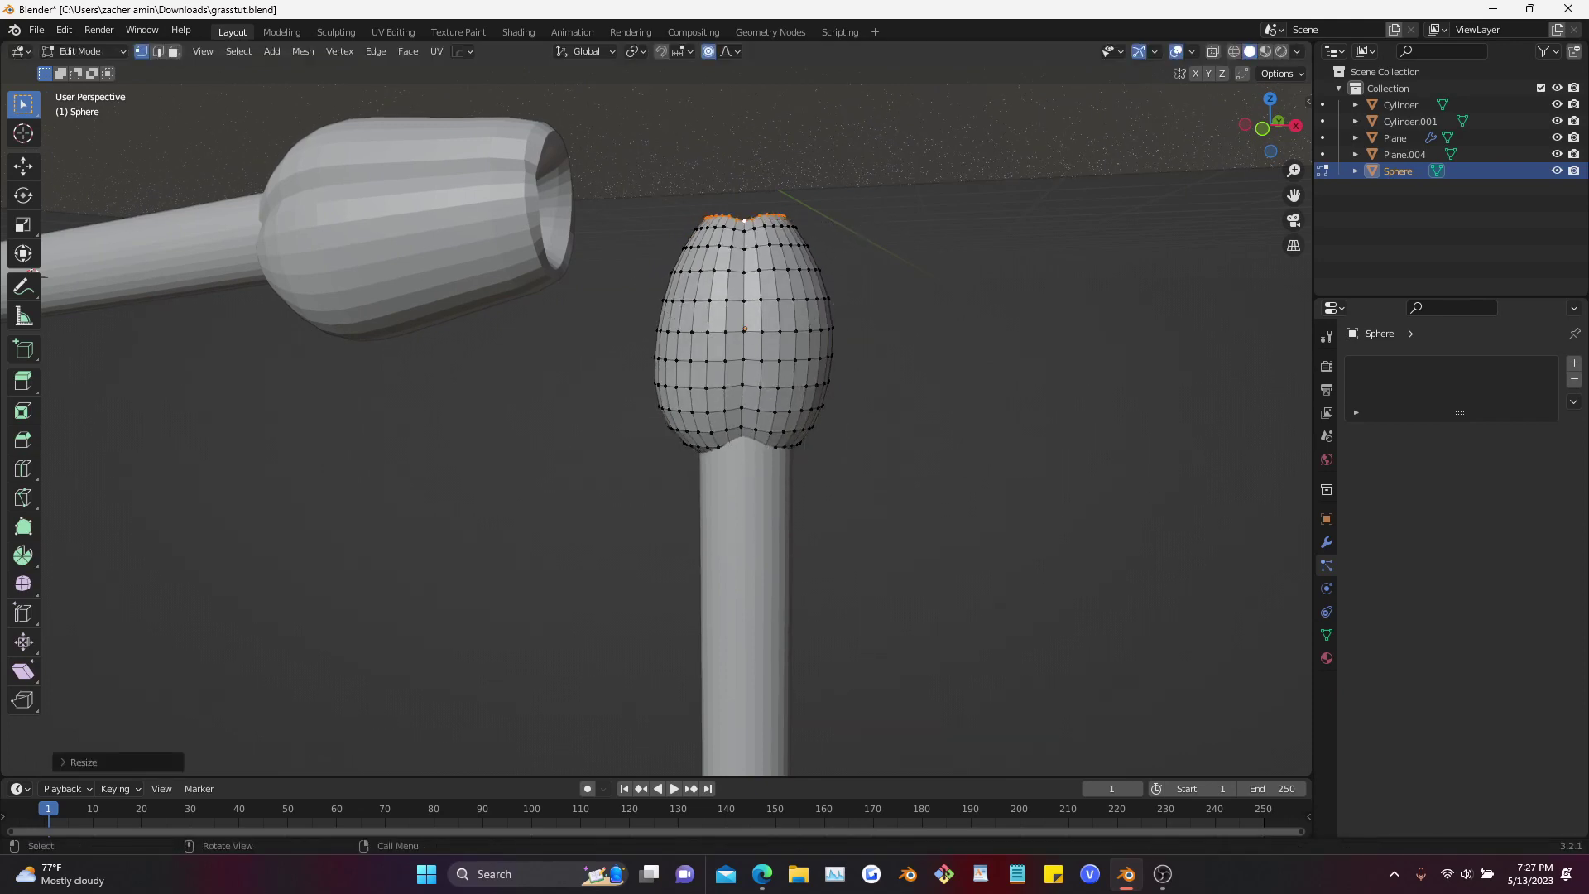
{"action": "left_click", "coordinate": [831, 329]}
Adjust a vertex at the bud's lower edge with proportional editing
{"action": "middle_click_drag", "start_coordinate": [831, 329], "coordinate": [795, 331]}
{"action": "key", "text": "Tab"}
{"action": "key", "text": "Tab"}
{"action": "left_click", "coordinate": [798, 445]}
{"action": "key", "text": "g"}
{"action": "left_click", "coordinate": [794, 447]}
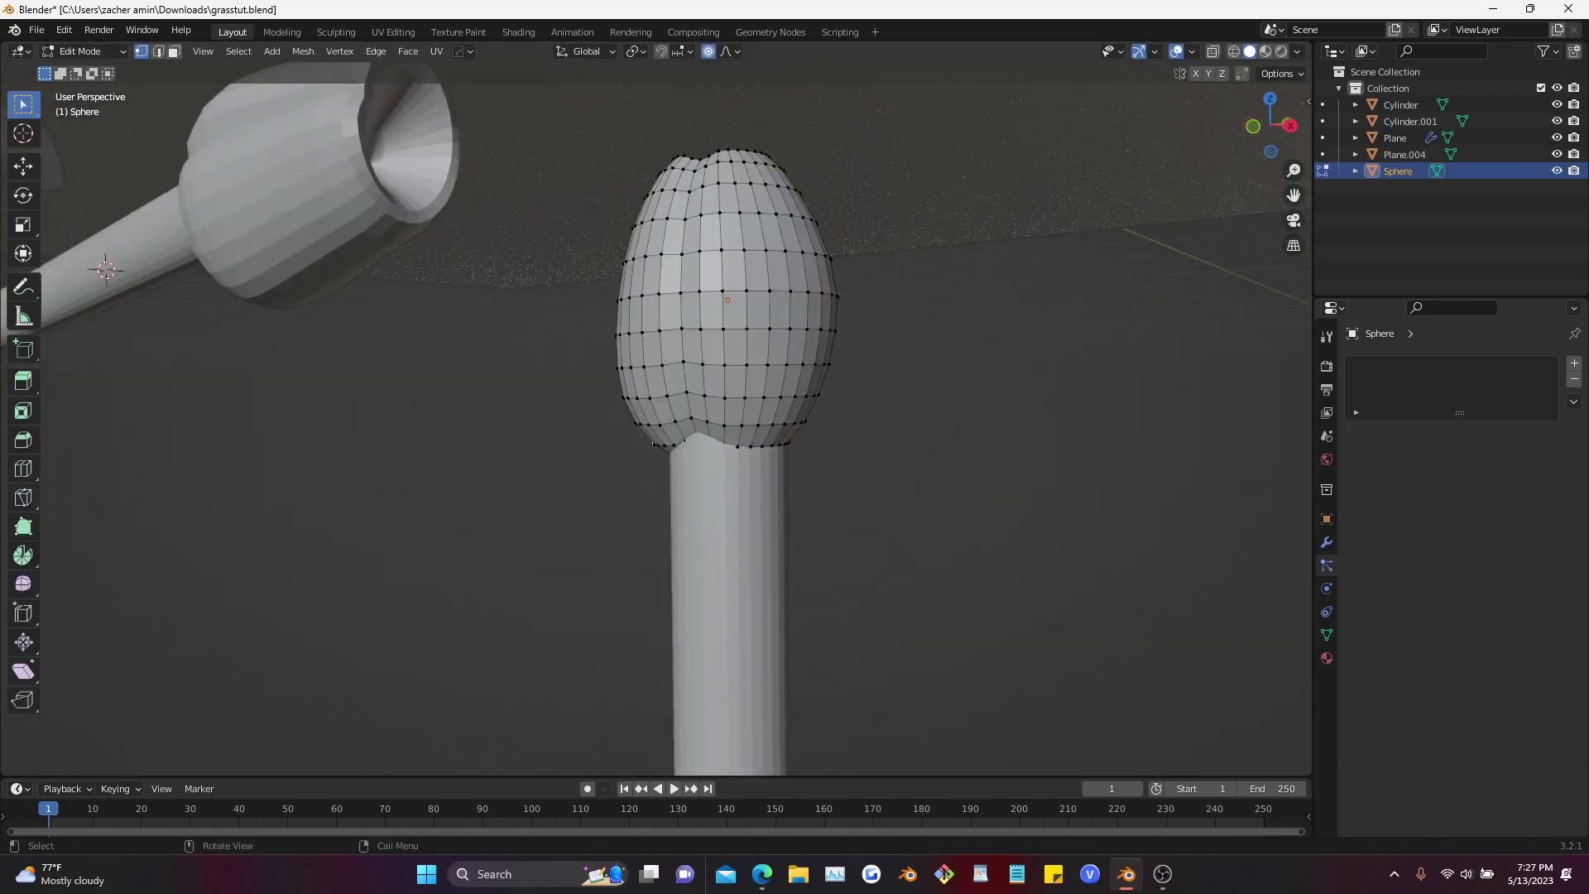
Join the bud and stem into one object and apply its transforms
{"action": "key", "text": "Tab"}
{"action": "scroll", "coordinate": [770, 455], "scroll_direction": "down", "scroll_amount": 4}
{"action": "middle_click_drag", "start_coordinate": [712, 497], "coordinate": [737, 501]}
{"action": "left_click", "coordinate": [708, 538], "text": "shift"}
{"action": "key", "text": "ctrl+j"}
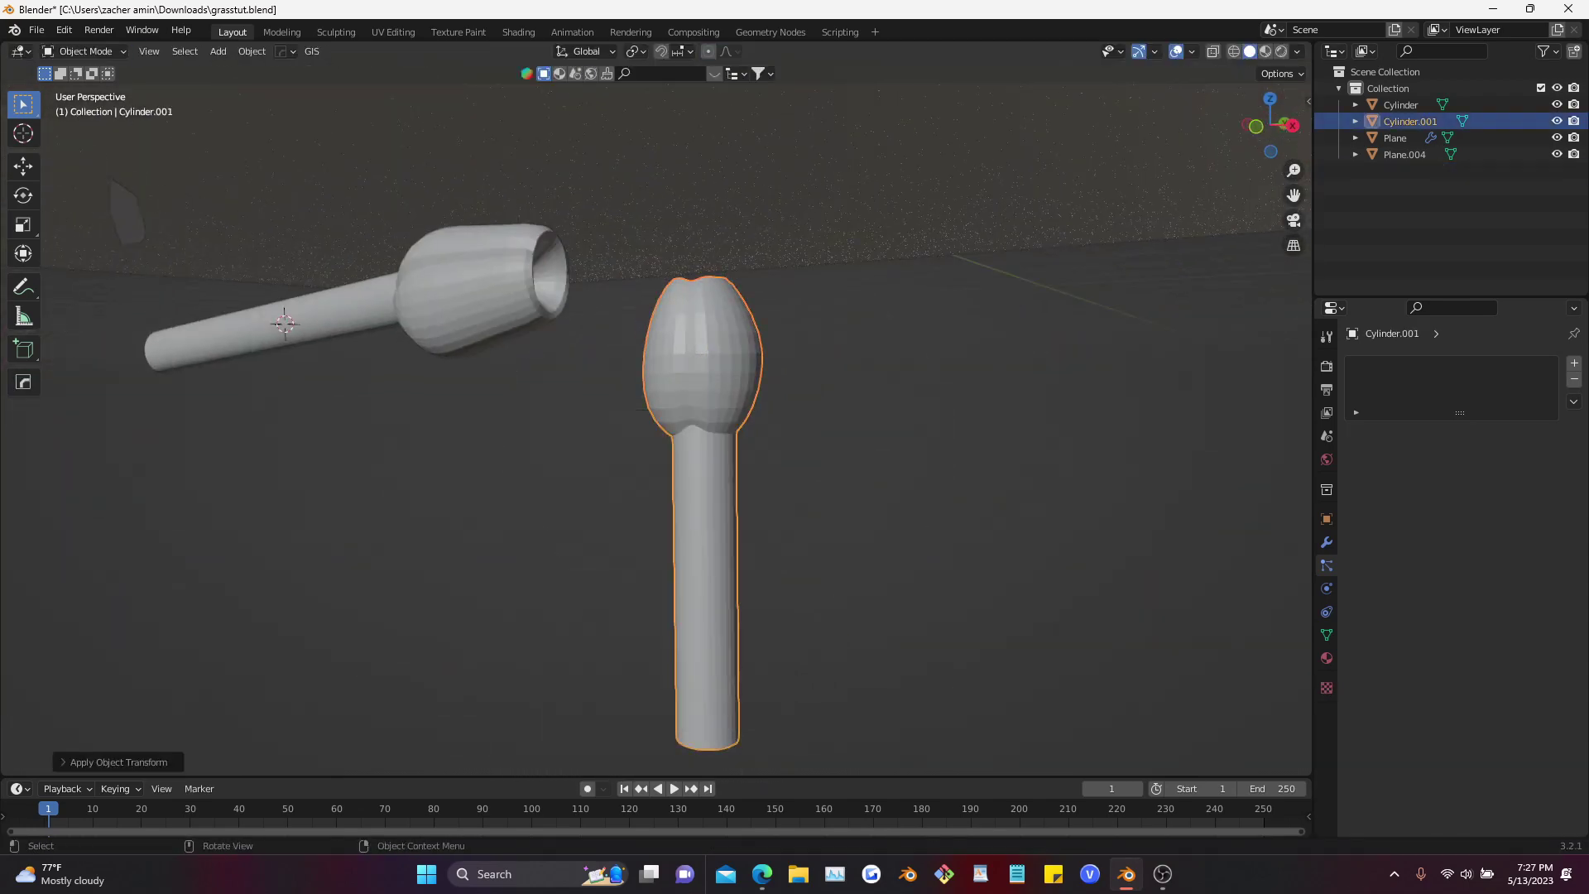
Check the joined tulip's faces in Edit Mode and delete the object
{"action": "key", "text": "Tab"}
{"action": "scroll", "coordinate": [711, 414], "scroll_direction": "up", "scroll_amount": 2}
{"action": "key", "text": "3"}
{"action": "middle_click_drag", "start_coordinate": [712, 414], "coordinate": [732, 414]}
{"action": "key", "text": "Tab"}
{"action": "scroll", "coordinate": [718, 416], "scroll_direction": "down", "scroll_amount": 3}
{"action": "key", "text": "Delete"}
{"action": "scroll", "coordinate": [703, 331], "scroll_direction": "up", "scroll_amount": 1}
{"action": "left_click", "coordinate": [662, 302]}
{"action": "middle_click_drag", "start_coordinate": [662, 302], "coordinate": [641, 331]}
{"action": "key", "text": "r"}
{"action": "key", "text": "r"}
{"action": "key", "text": "Escape"}
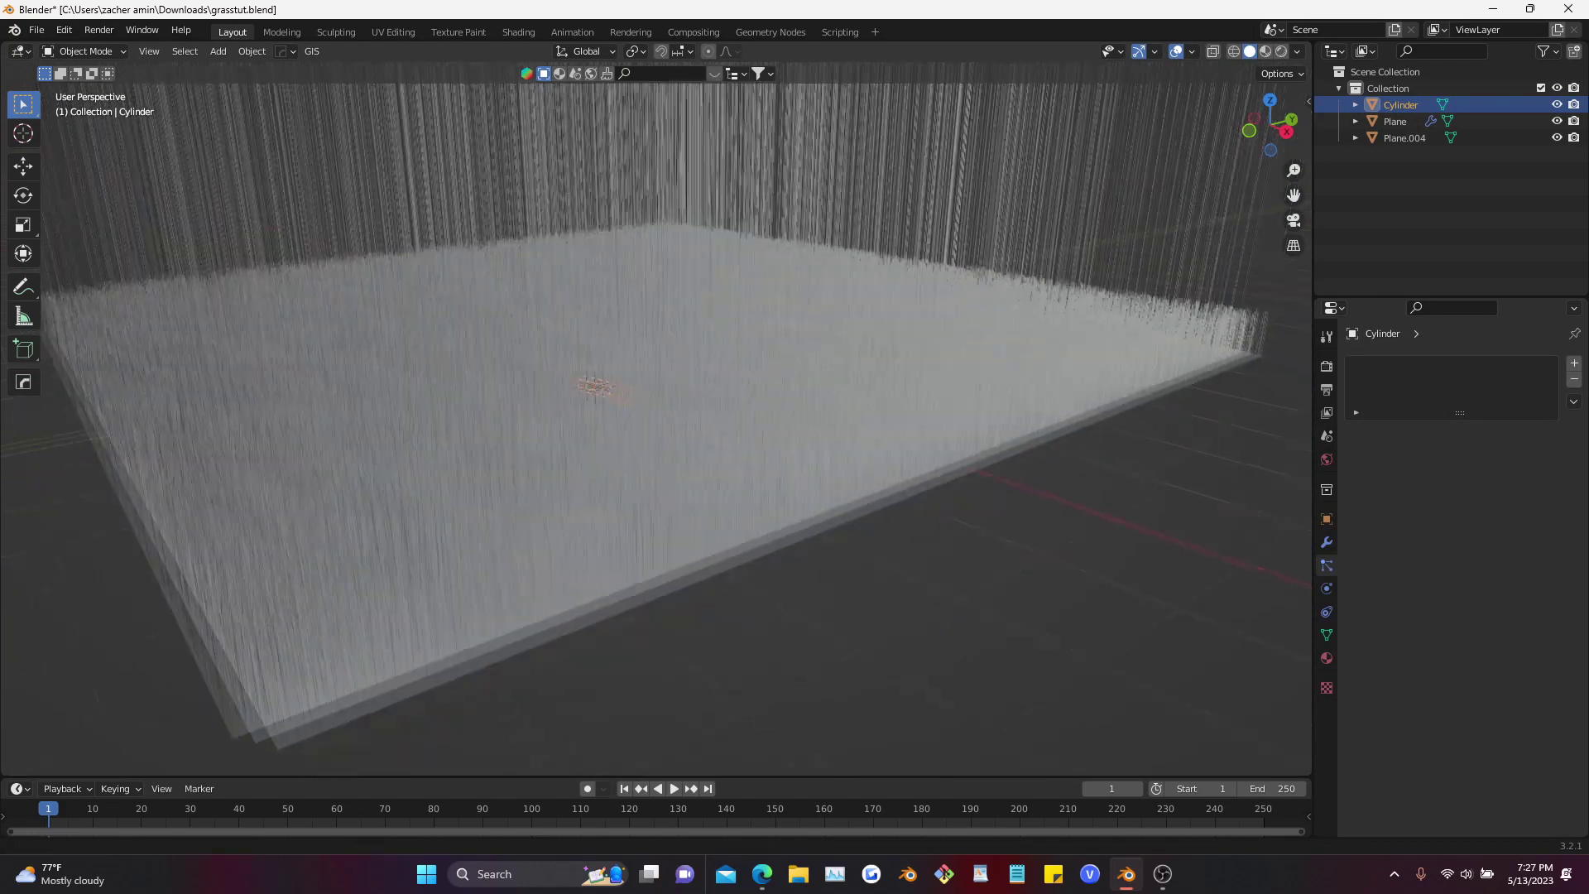
Select the plane, switch its tulips particle system to Hair and set the number to 44
{"action": "left_click", "coordinate": [1395, 121]}
{"action": "middle_click_drag", "start_coordinate": [662, 414], "coordinate": [674, 420], "text": "shift"}
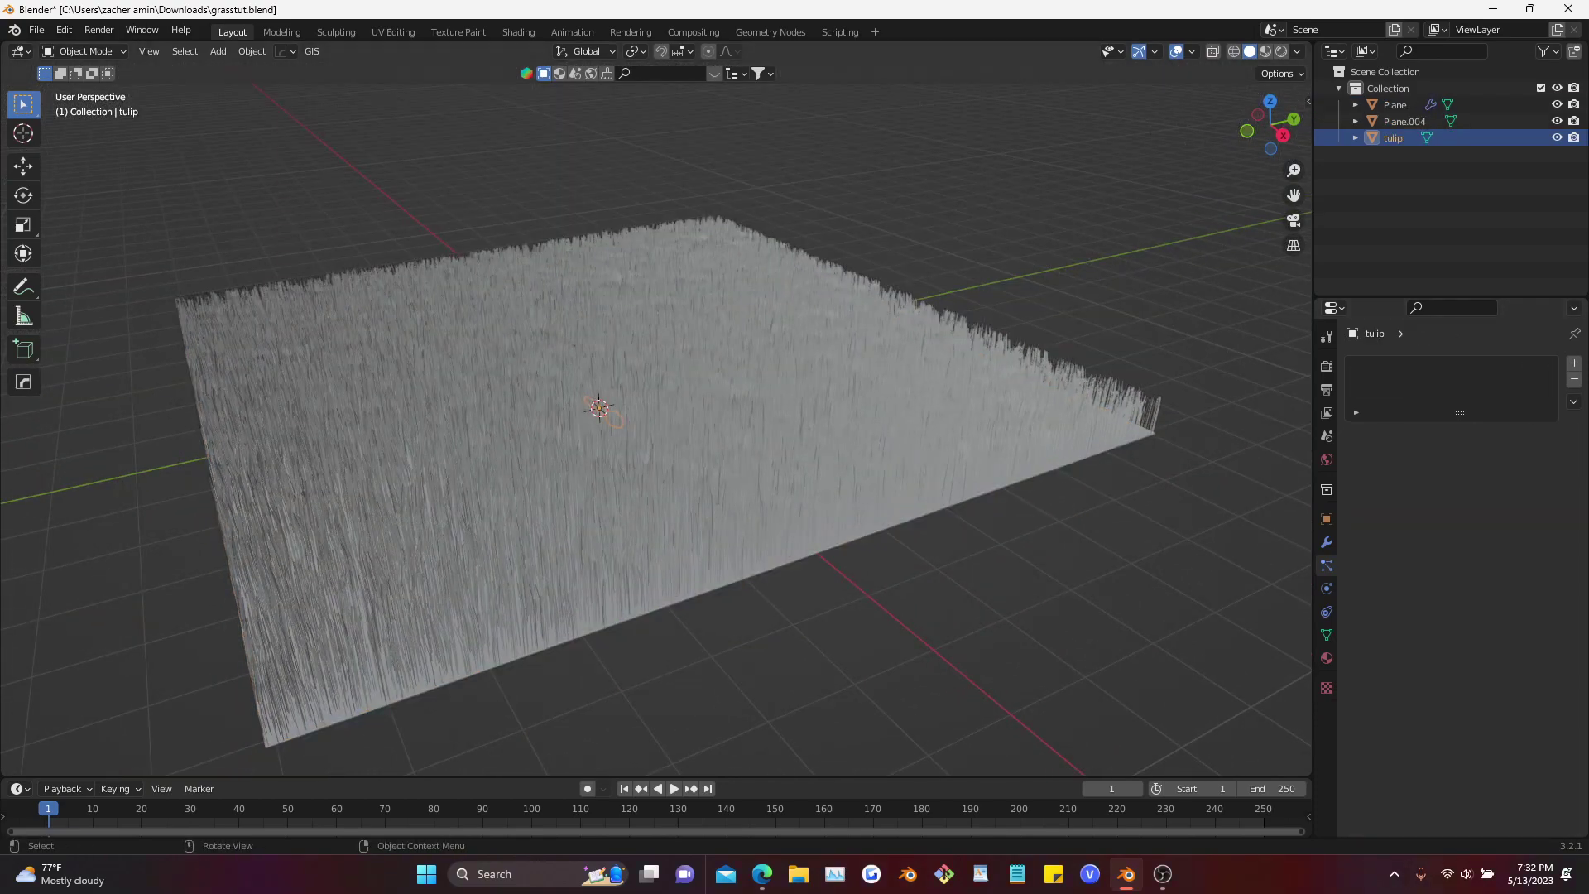
{"action": "left_click", "coordinate": [712, 464]}
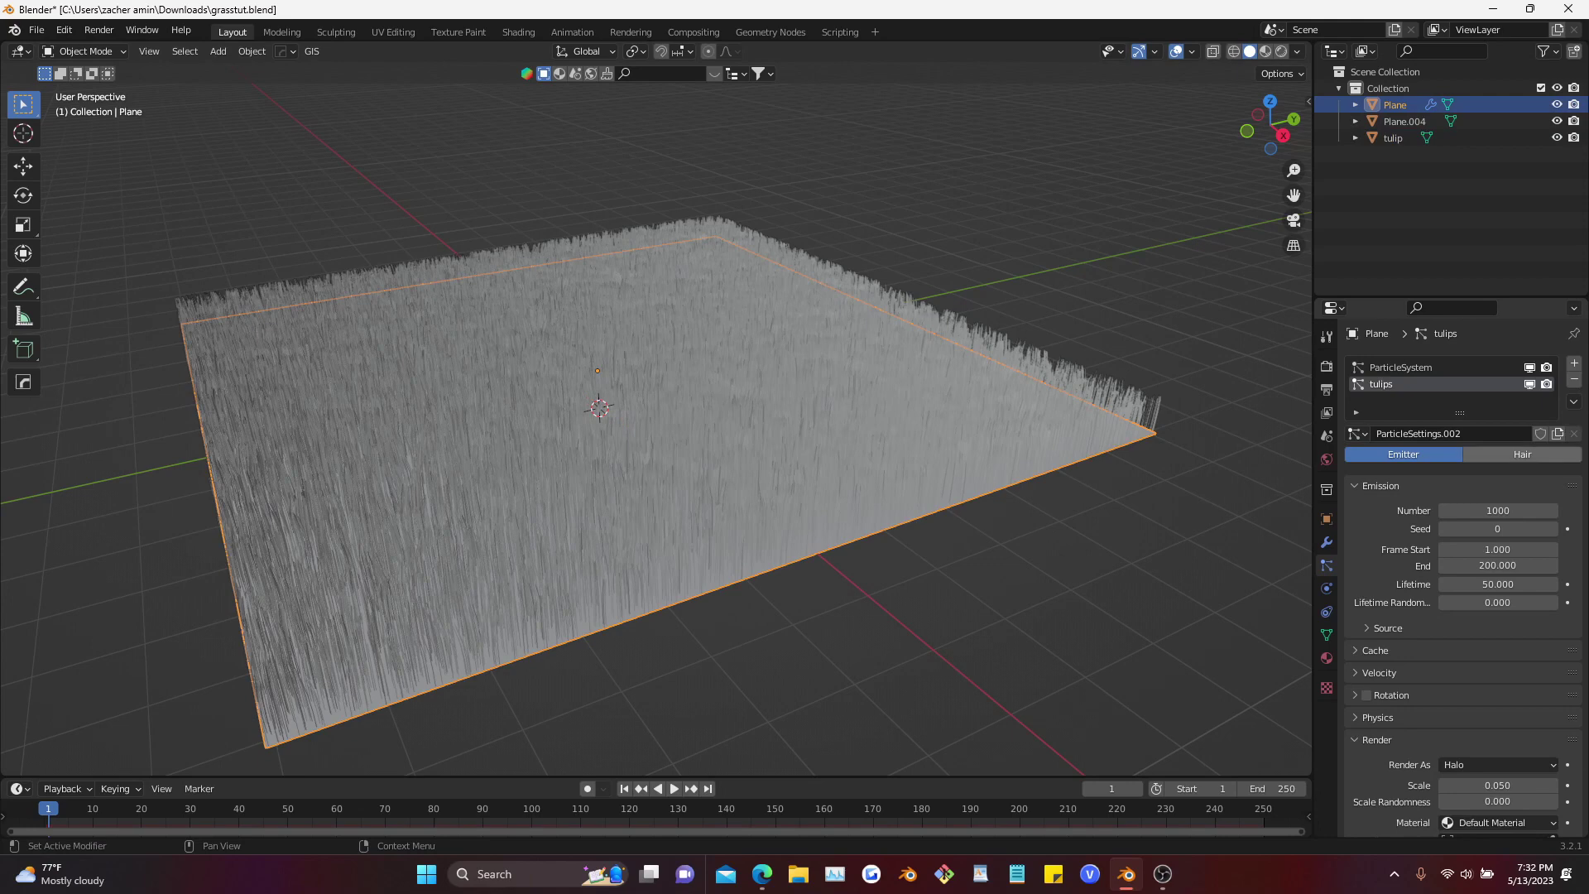
{"action": "left_click", "coordinate": [1522, 455]}
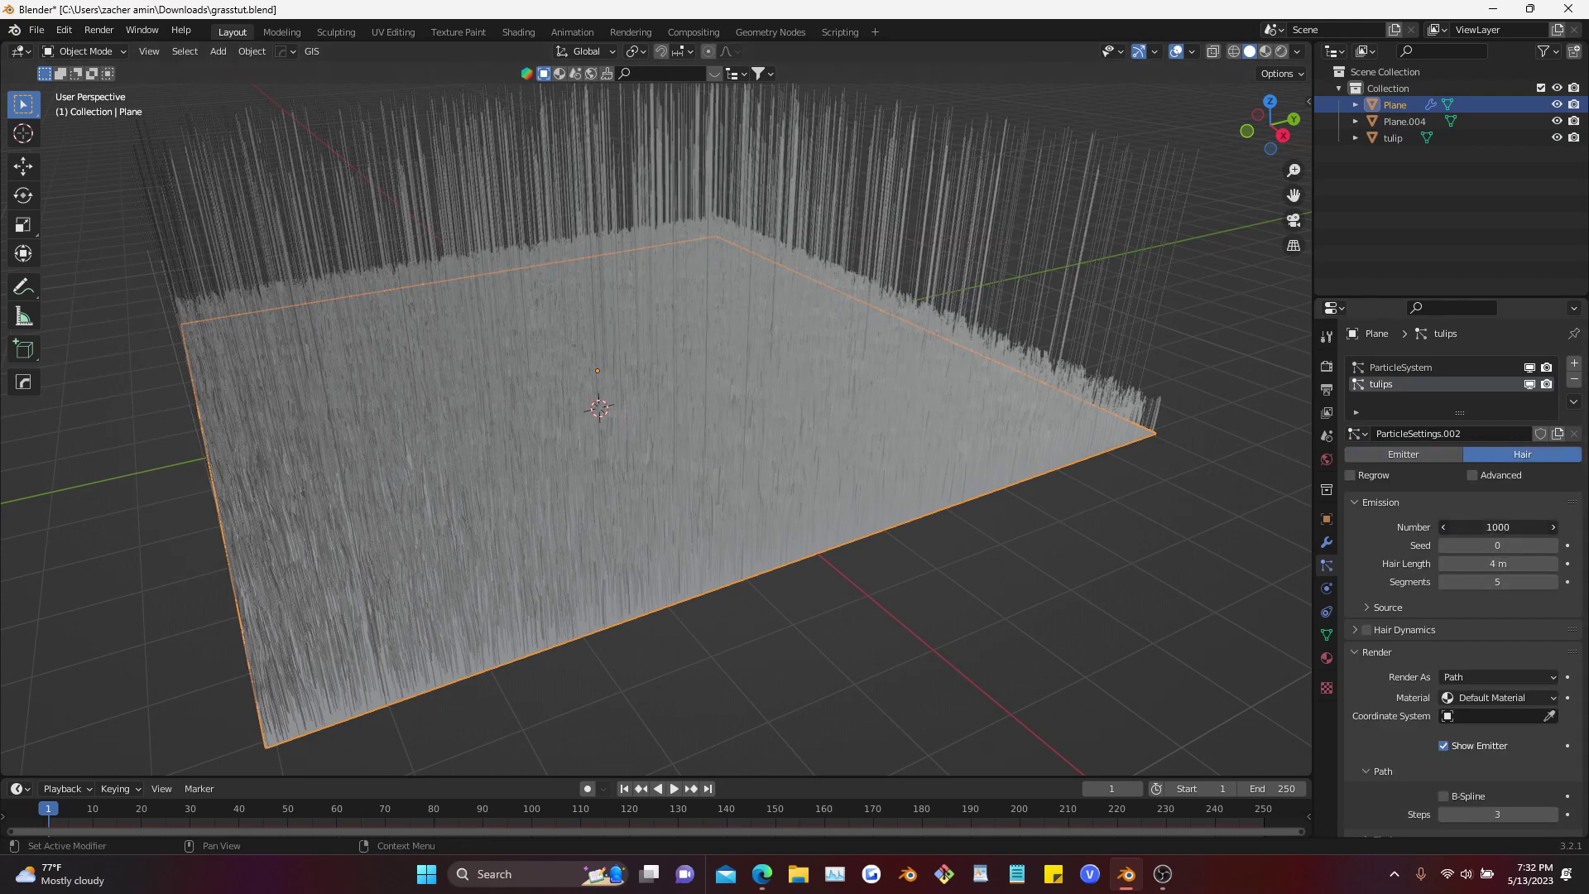
{"action": "key", "text": "Return"}
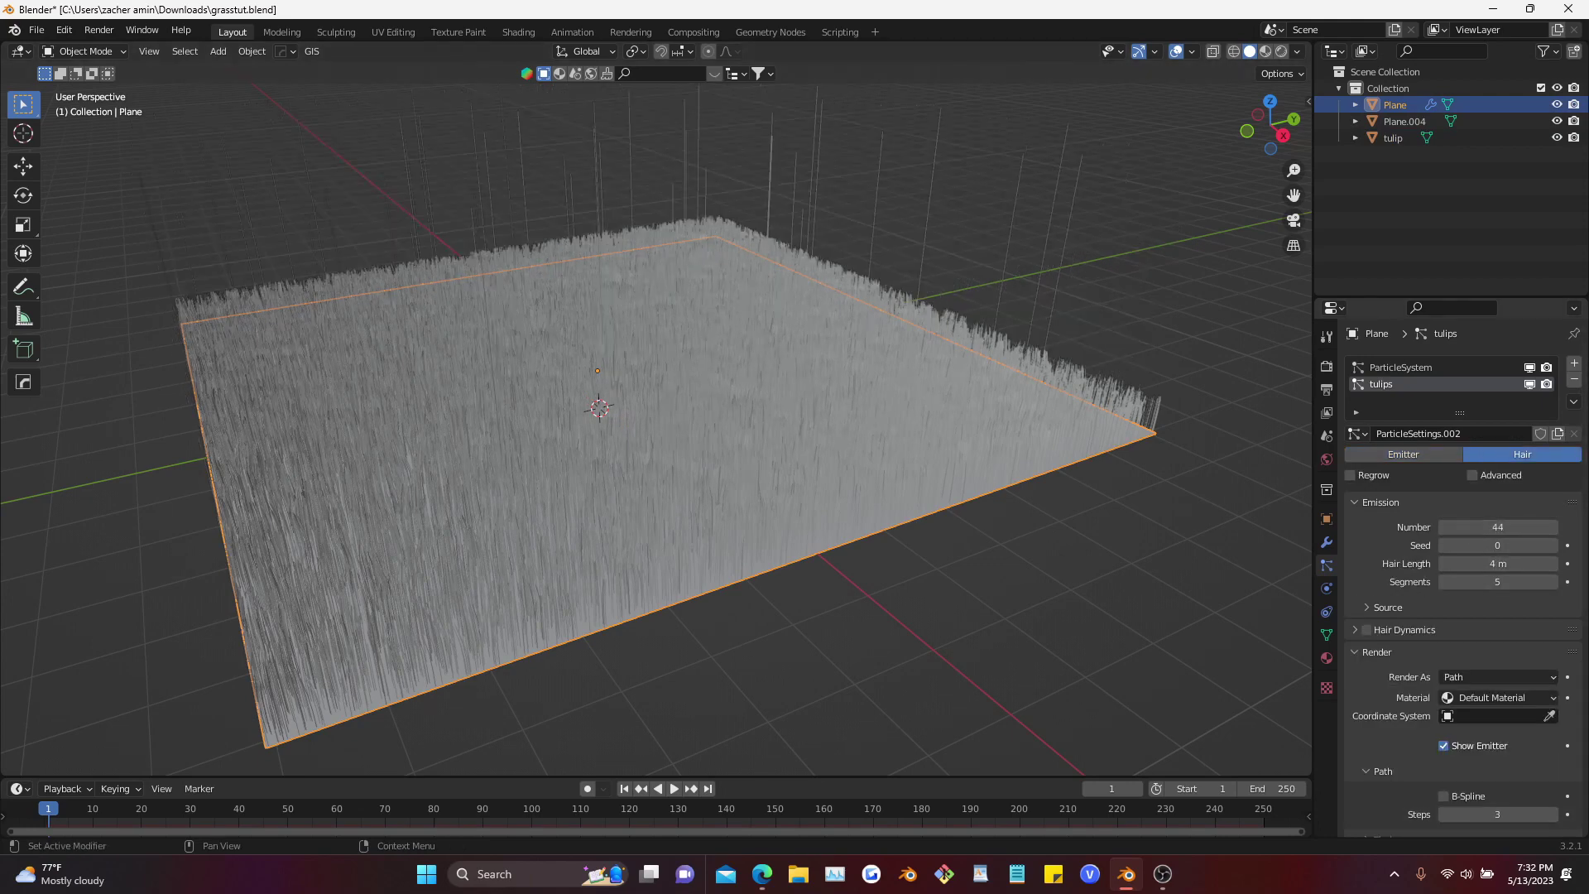
Render the tulips particle system as an object, using tulip as the instance object
{"action": "left_click", "coordinate": [1499, 677]}
{"action": "left_click", "coordinate": [1498, 732]}
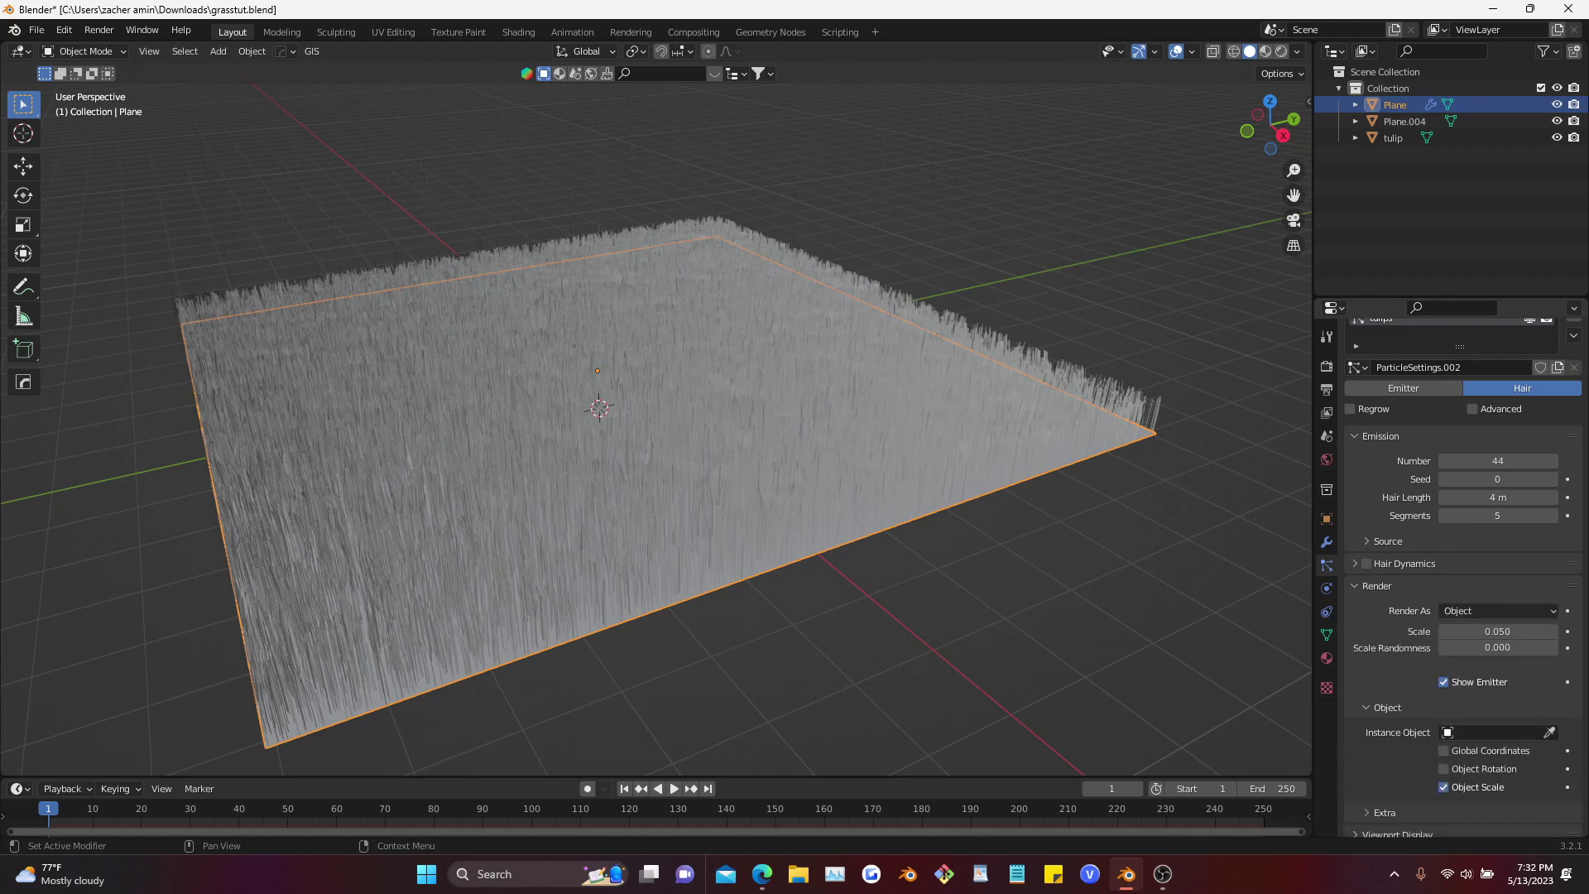
{"action": "scroll", "coordinate": [1498, 733], "scroll_direction": "down", "scroll_amount": 4}
{"action": "left_click", "coordinate": [1494, 666]}
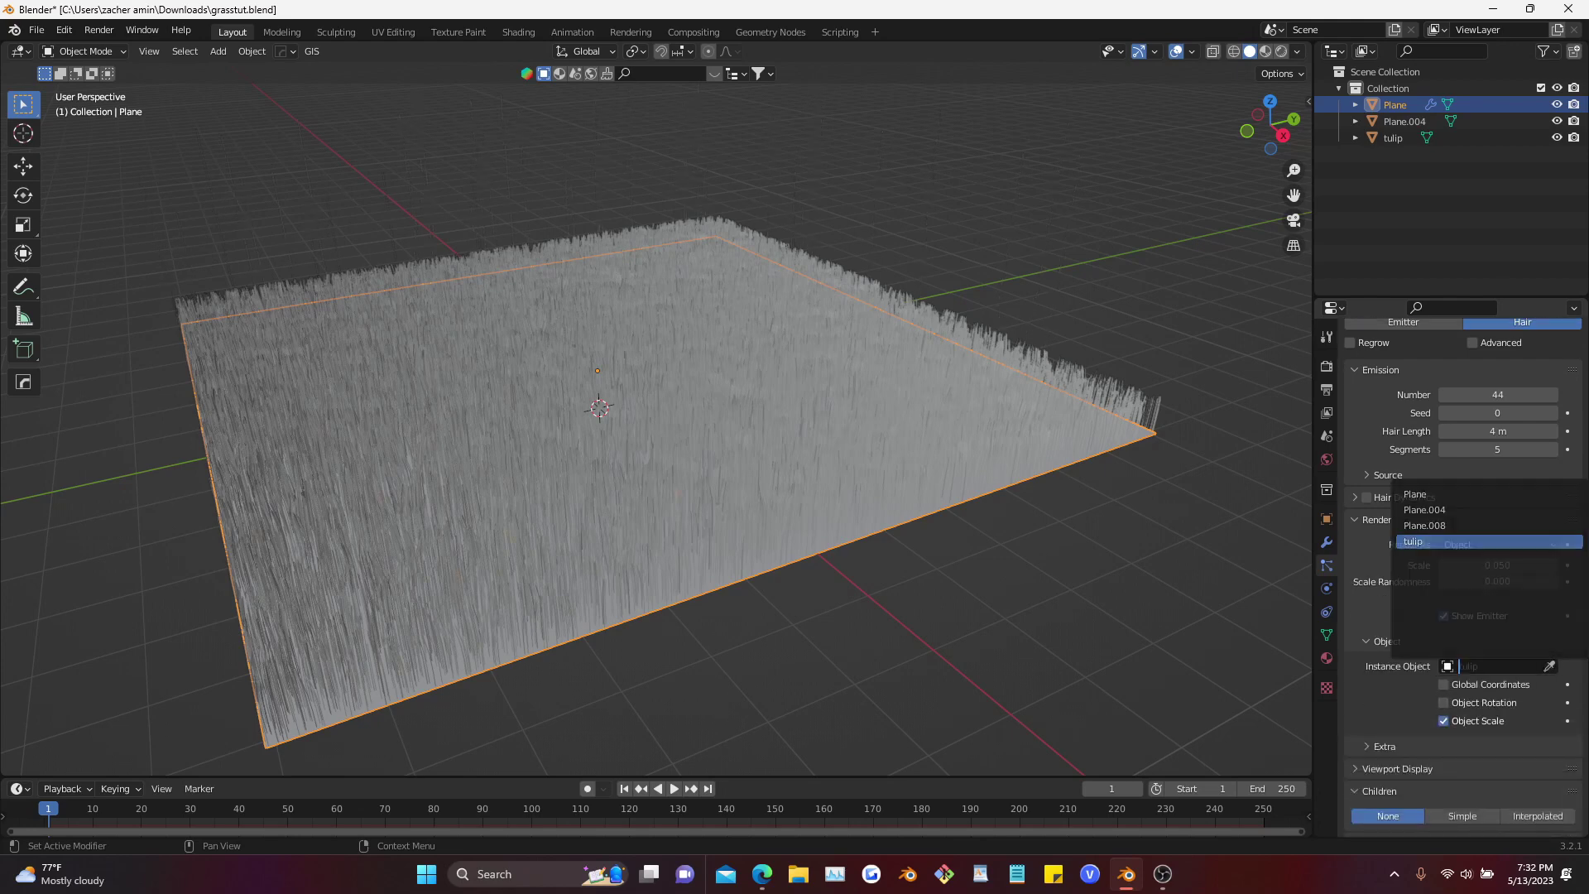
{"action": "left_click", "coordinate": [1474, 541]}
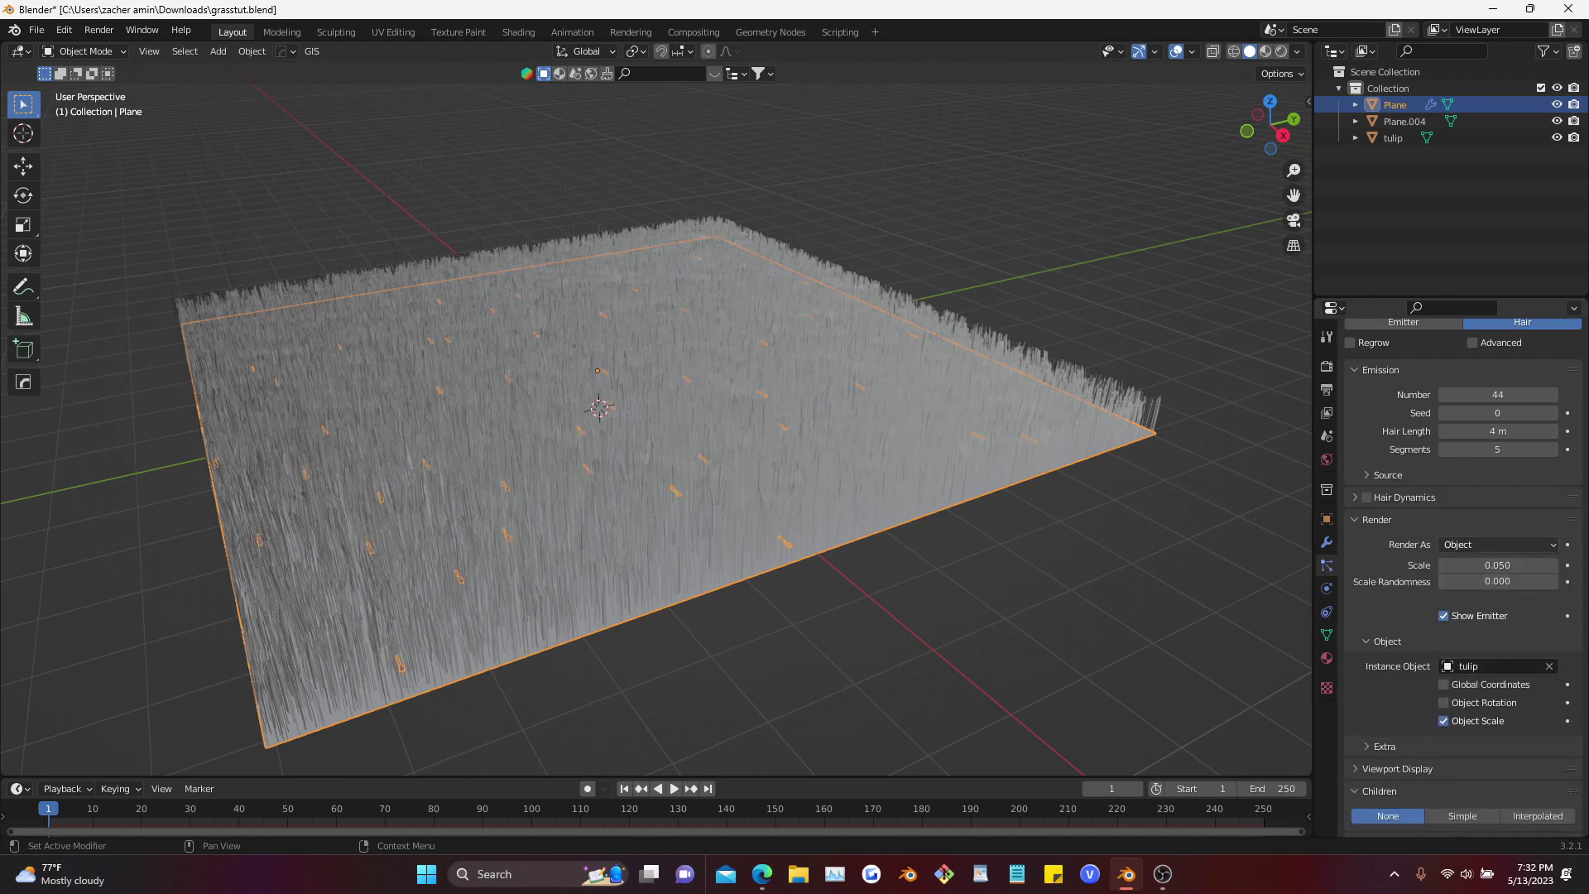
Set the instance scale to 0.14 and scale randomness to 0.54, with global coordinates and object rotation enabled and object scale off
{"action": "double_click", "coordinate": [1465, 565]}
{"action": "type", "text": "0.14"}
{"action": "key", "text": "Tab"}
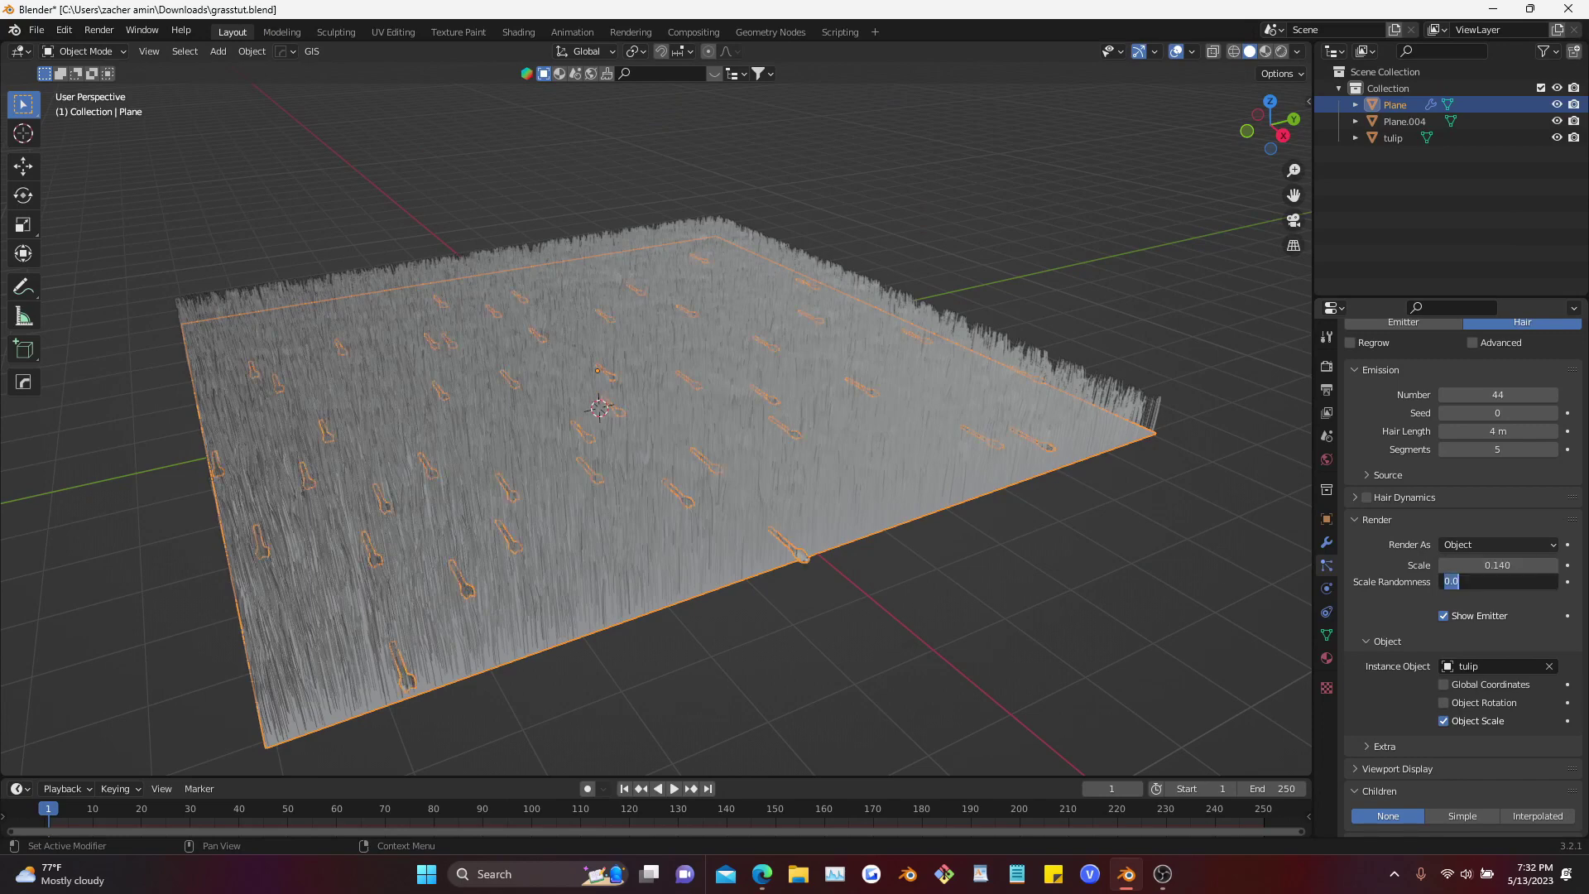
{"action": "type", "text": "0.54"}
{"action": "key", "text": "Return"}
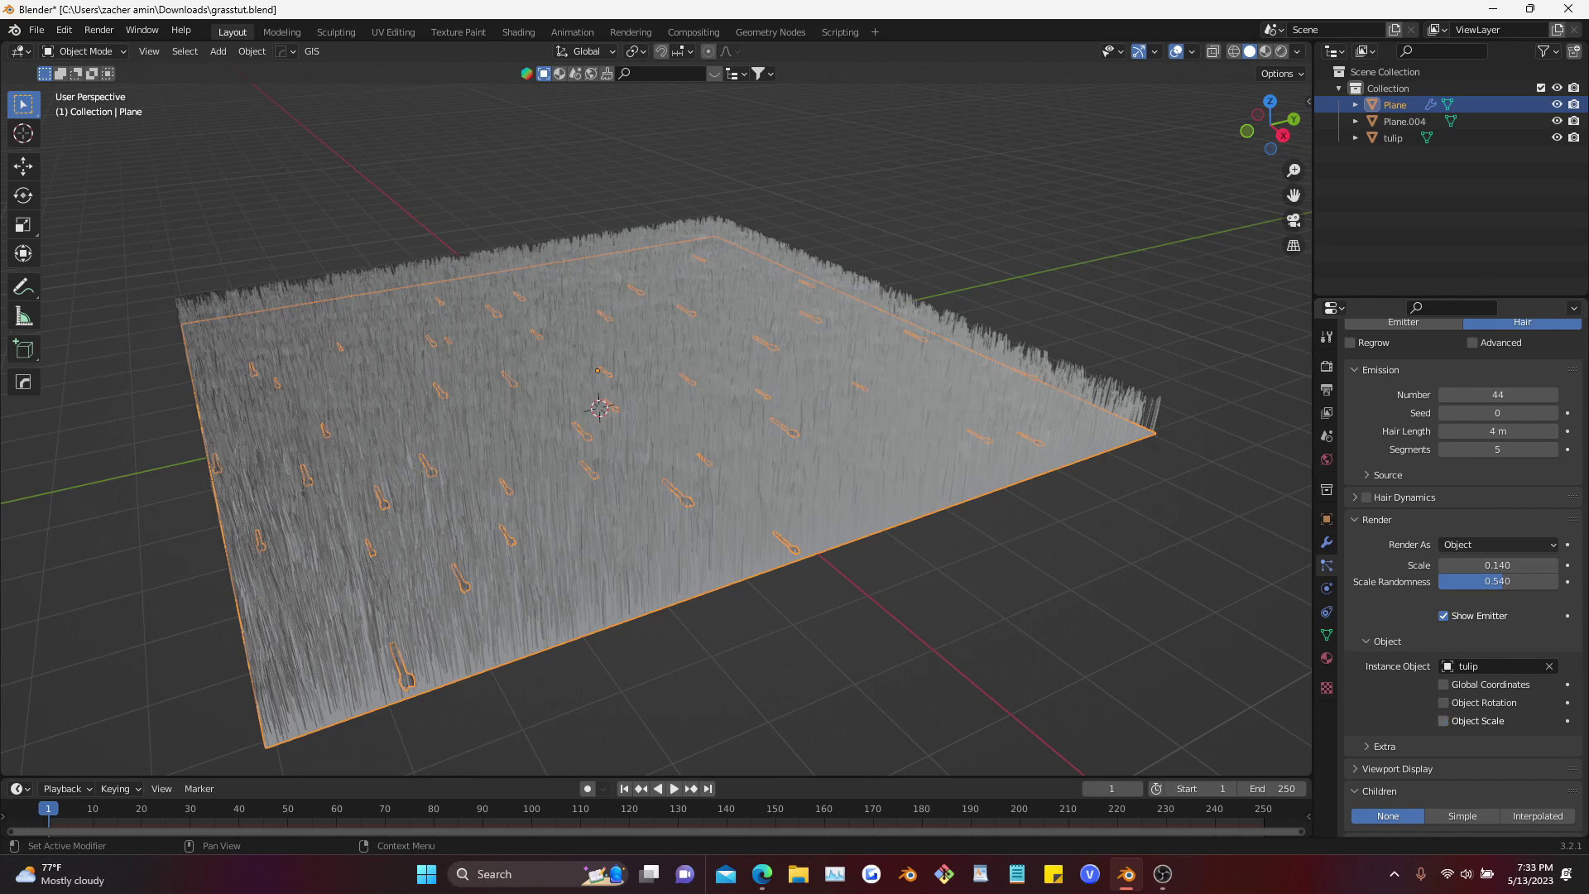
{"action": "left_click", "coordinate": [1444, 685]}
{"action": "left_click", "coordinate": [1445, 702]}
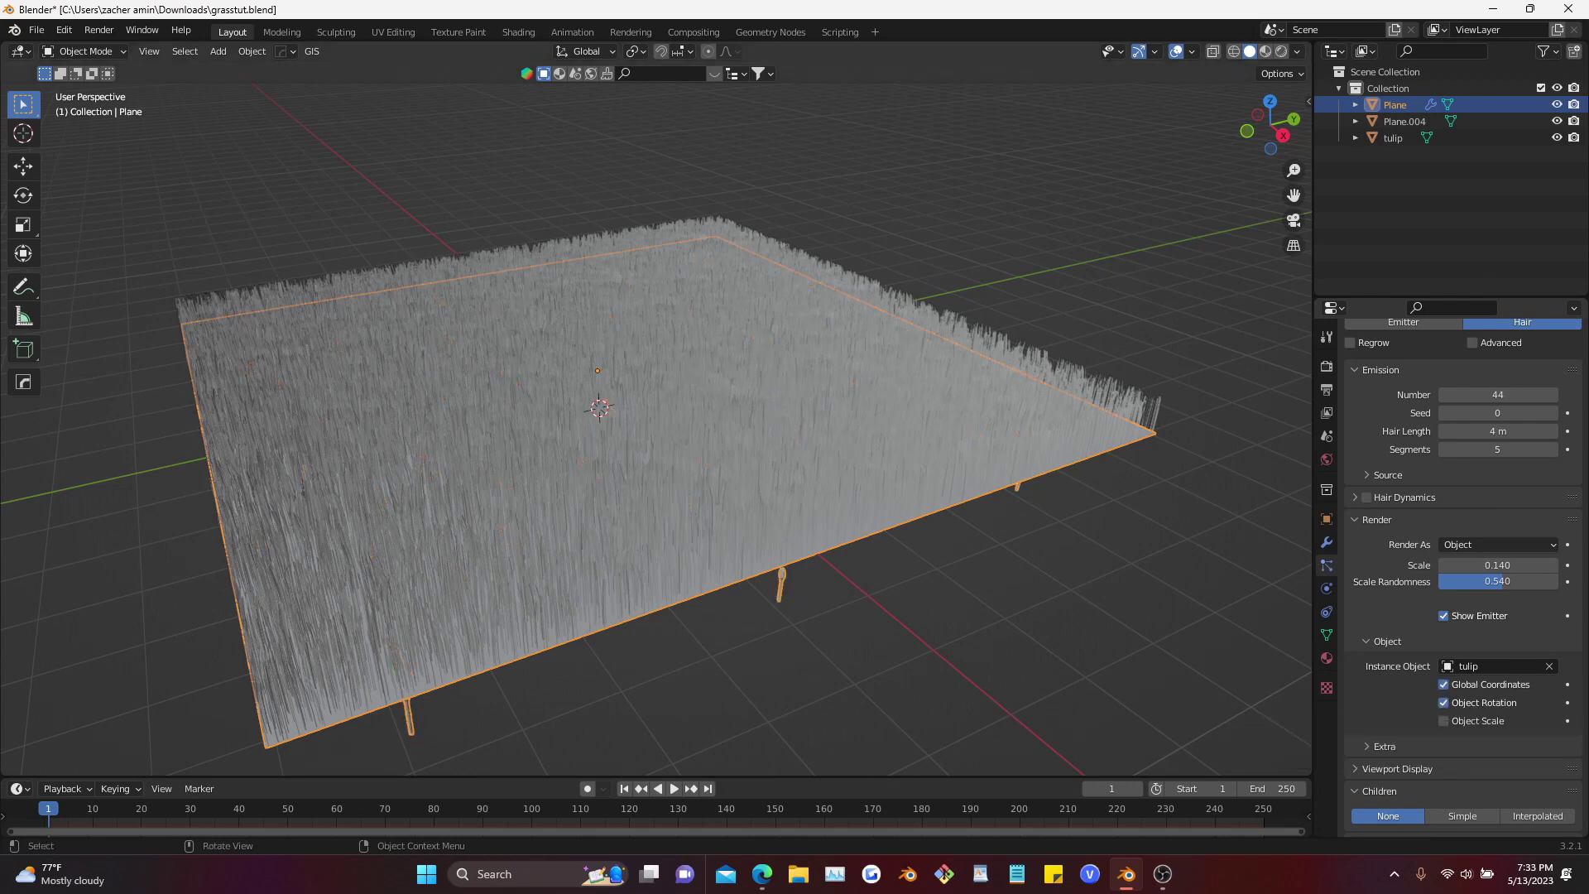
{"action": "left_click", "coordinate": [1393, 137]}
{"action": "key", "text": "g"}
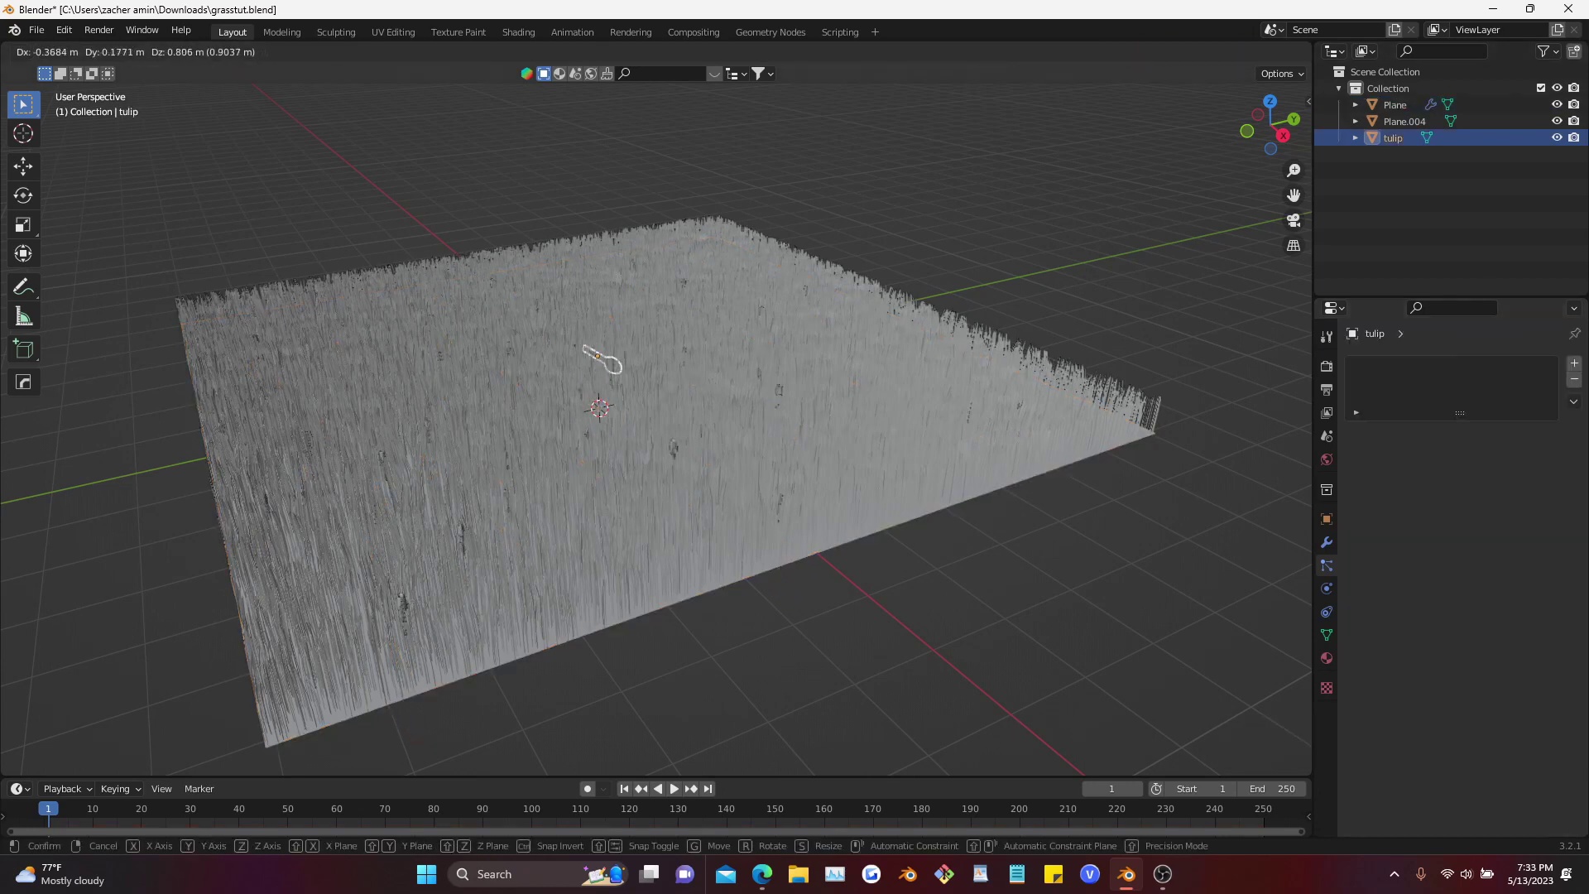
{"action": "left_click", "coordinate": [781, 571]}
Give the plane's tulips system interpolated children, with display amount and render amount both set to 13
{"action": "left_click", "coordinate": [1395, 105]}
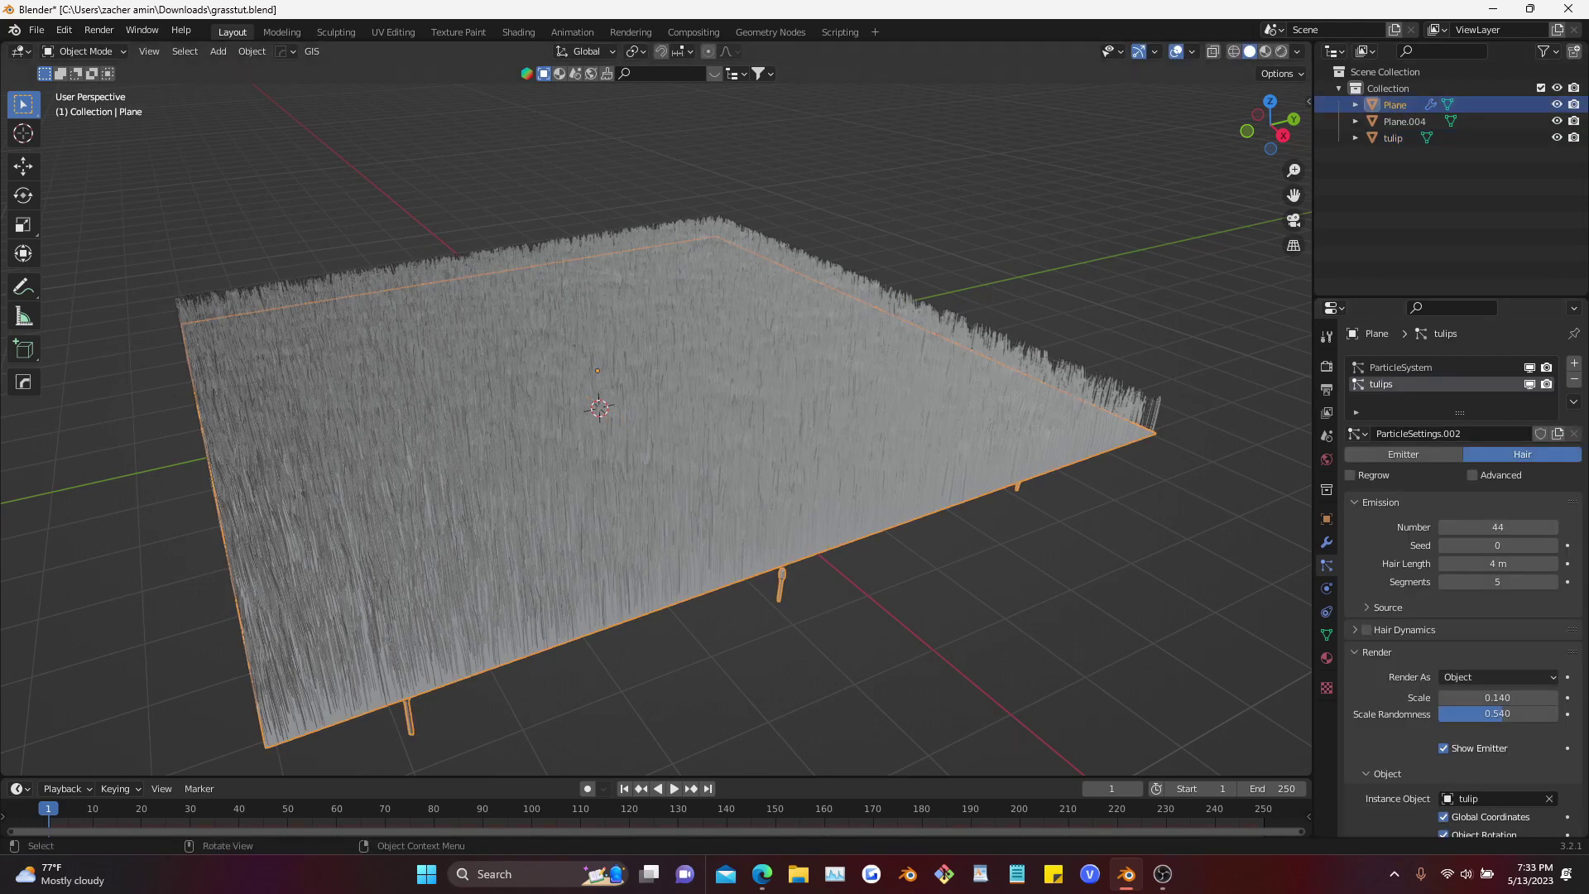
{"action": "scroll", "coordinate": [1461, 580], "scroll_direction": "down", "scroll_amount": 10}
{"action": "left_click", "coordinate": [1537, 581]}
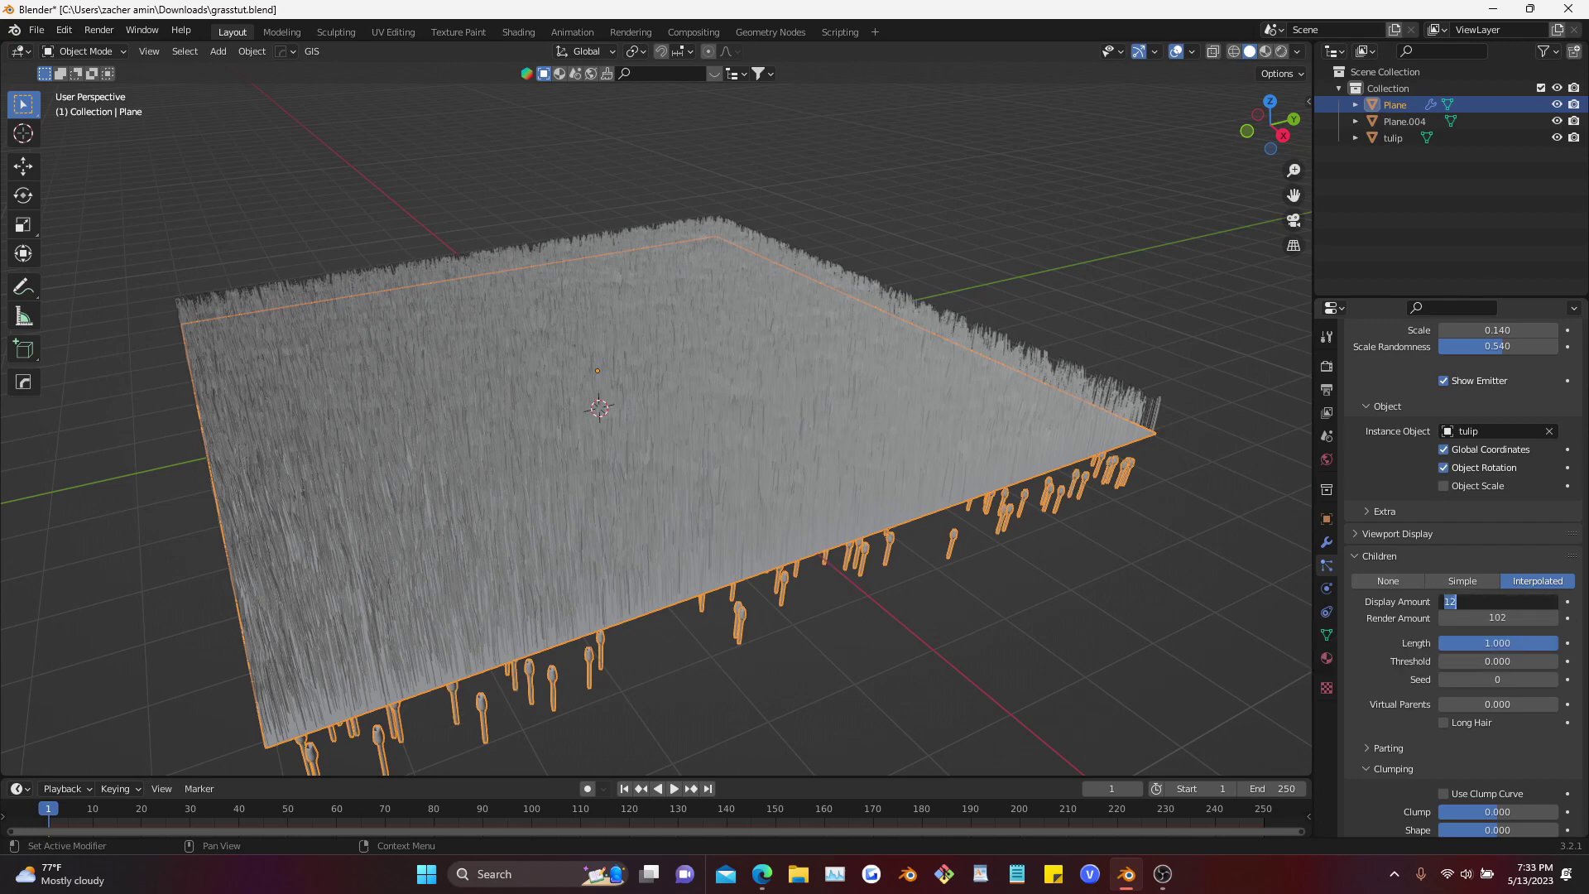
{"action": "type", "text": "13"}
{"action": "key", "text": "Return"}
{"action": "left_click_drag", "start_coordinate": [1500, 602], "coordinate": [1500, 617]}
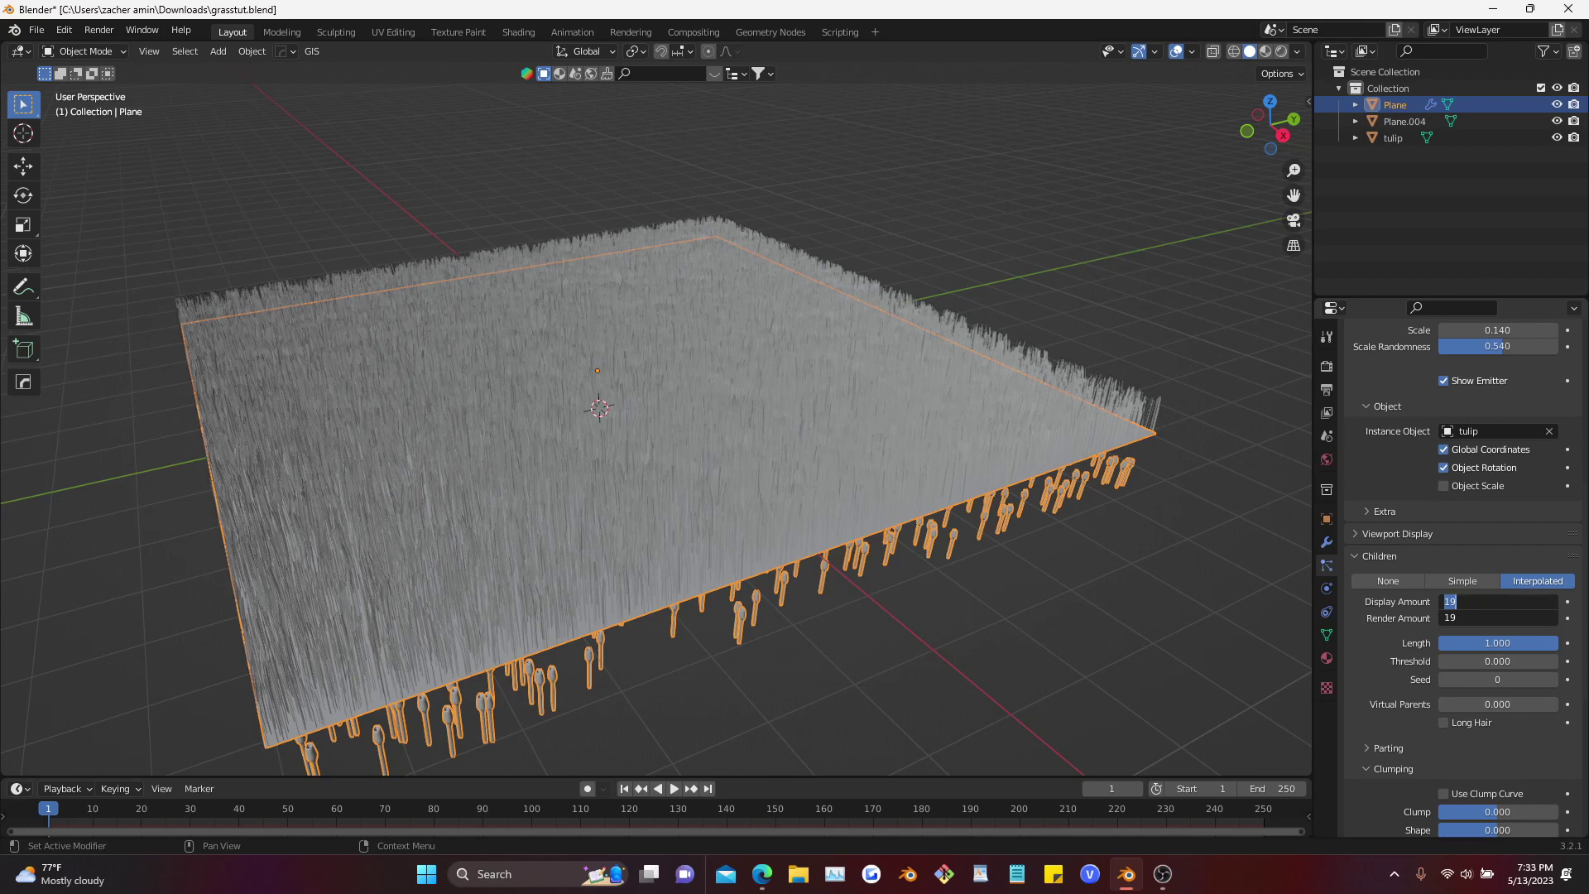
{"action": "type", "text": "13"}
{"action": "key", "text": "Return"}
Set the tulip children's clump to -0.9
{"action": "scroll", "coordinate": [1463, 580], "scroll_direction": "down", "scroll_amount": 2}
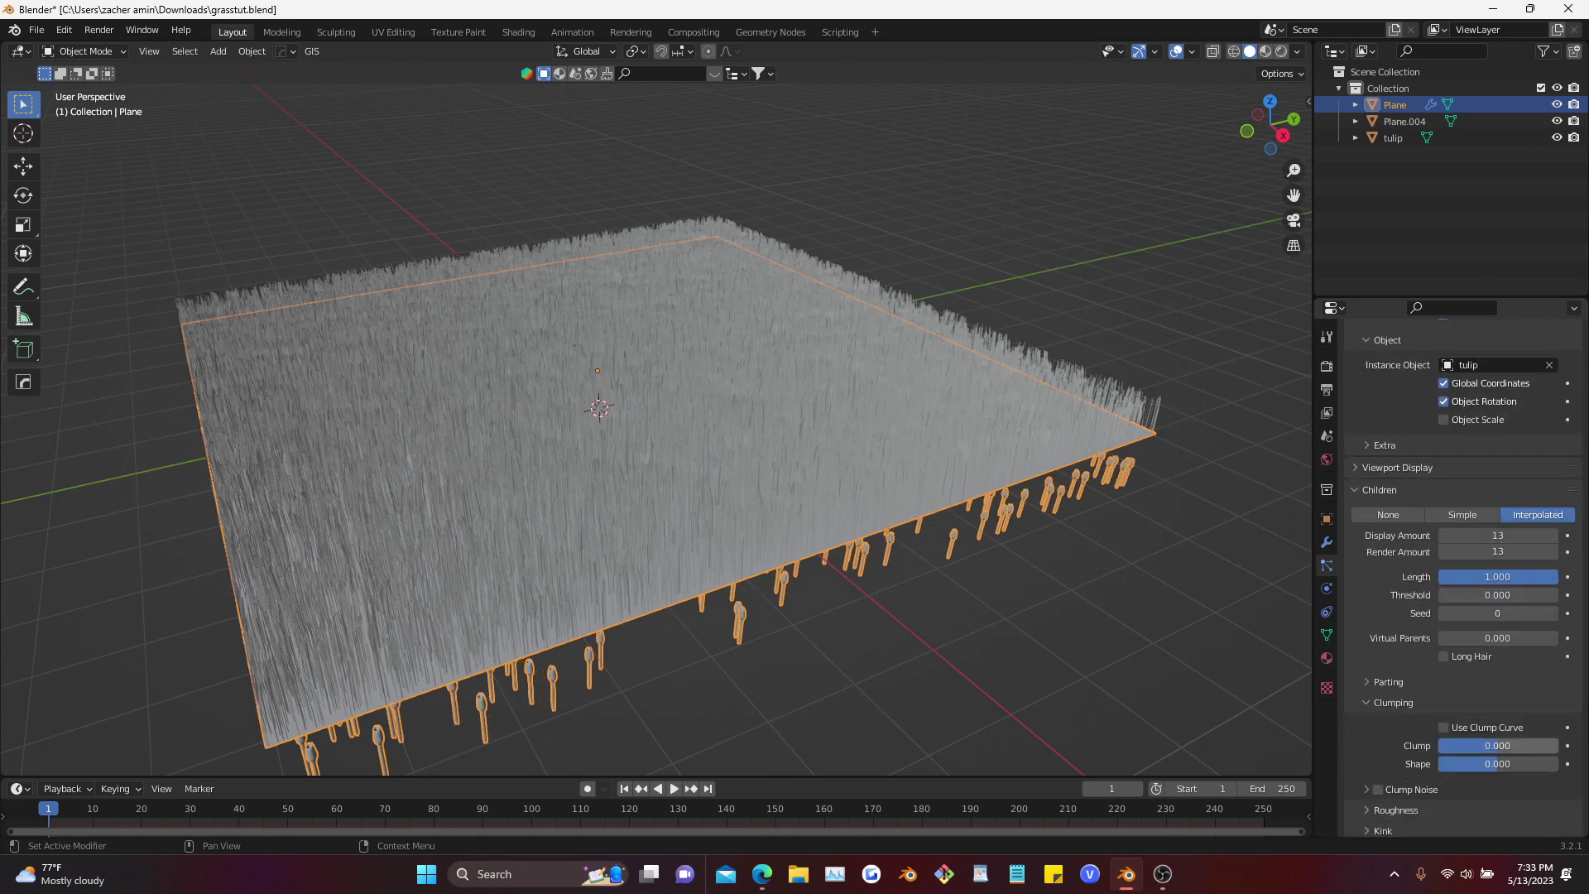
{"action": "type", "text": "-0.9"}
{"action": "key", "text": "Return"}
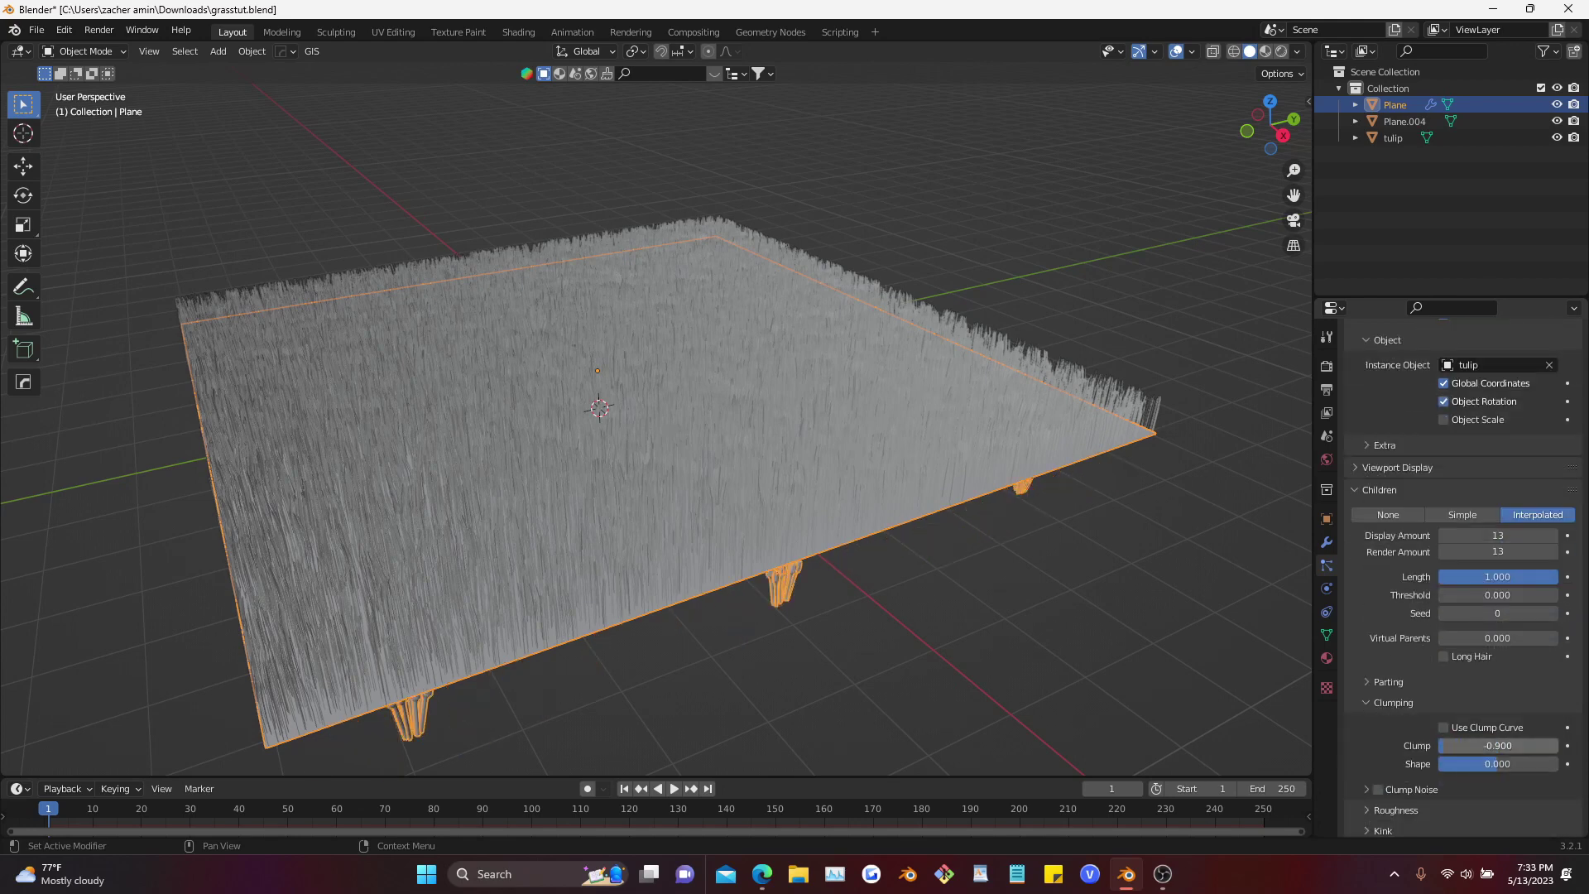
Set the tulips system's turbulence field weight to 13 and save the file
{"action": "scroll", "coordinate": [1463, 579], "scroll_direction": "down", "scroll_amount": 7}
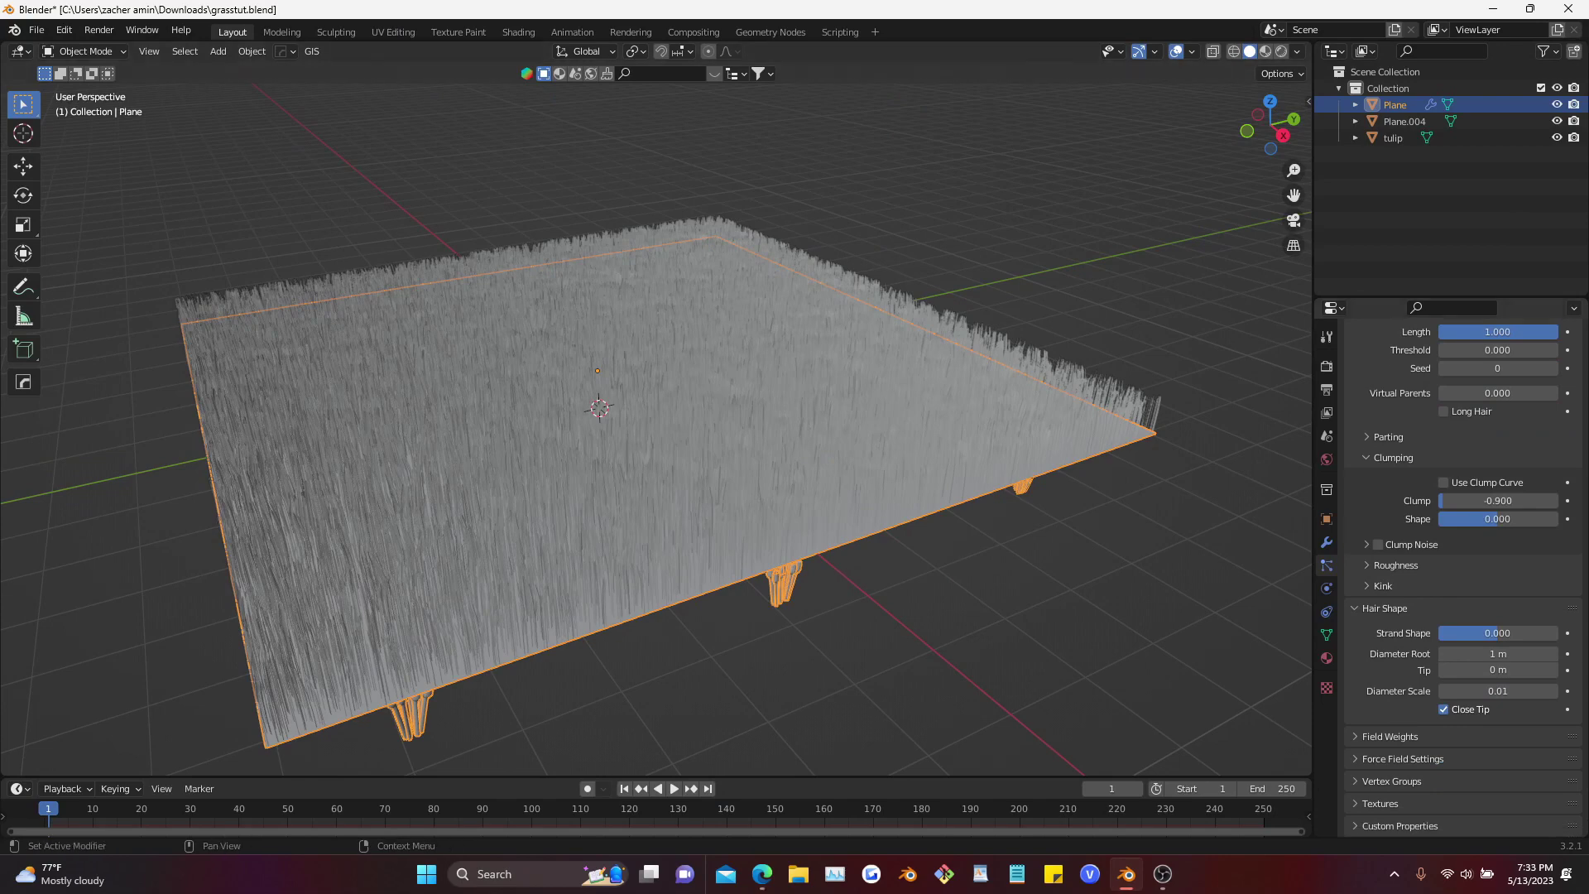
{"action": "left_click", "coordinate": [1403, 759]}
{"action": "scroll", "coordinate": [1403, 662], "scroll_direction": "down", "scroll_amount": 6}
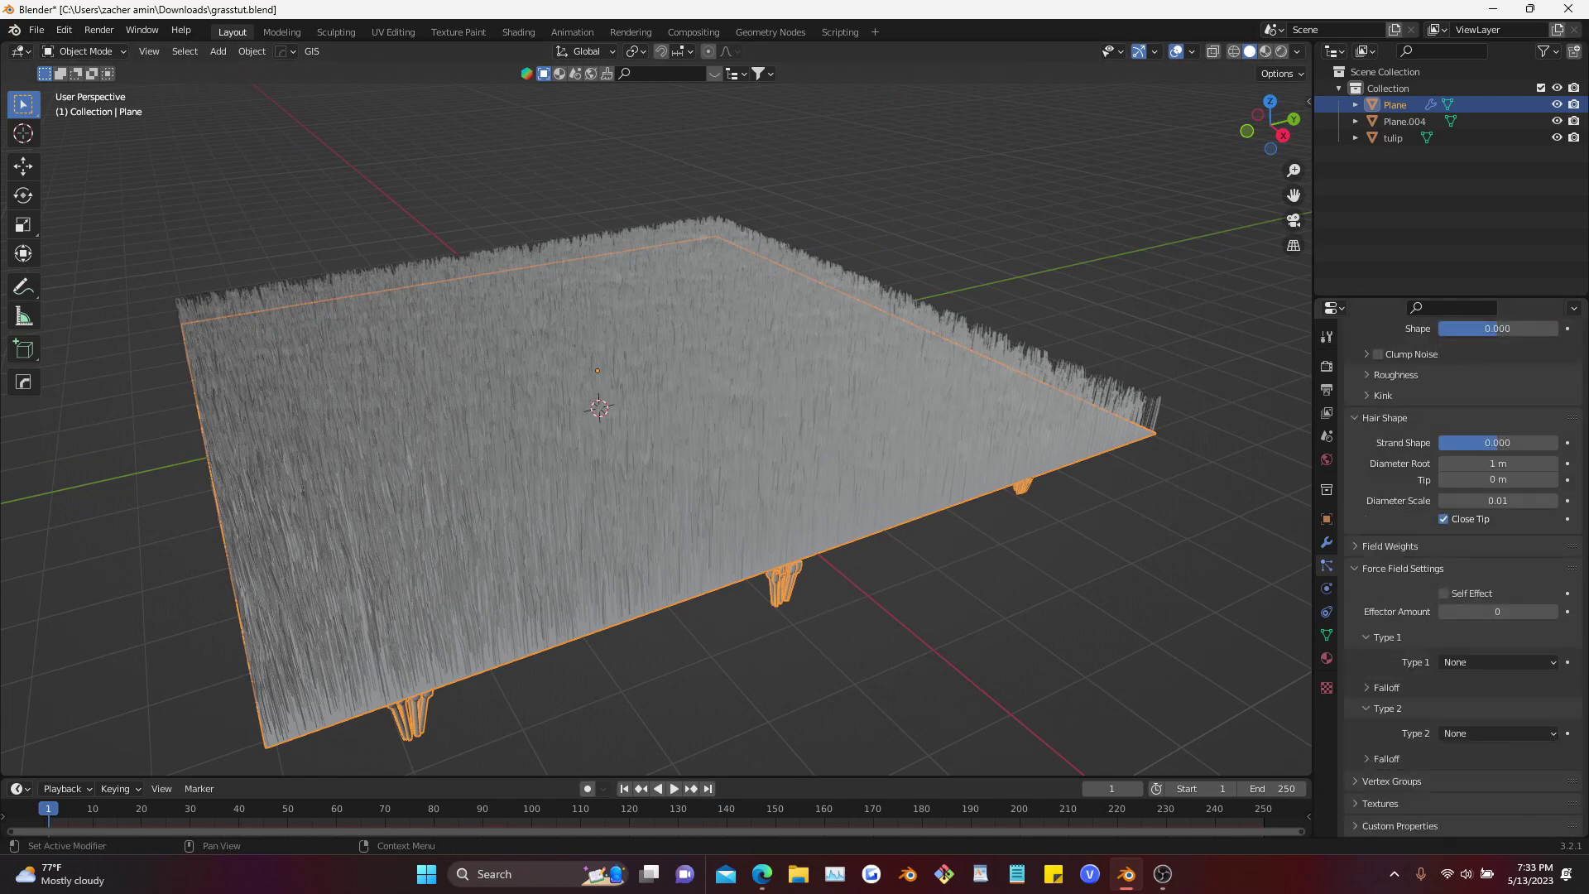
{"action": "left_click", "coordinate": [1403, 568]}
{"action": "left_click", "coordinate": [1399, 737]}
{"action": "scroll", "coordinate": [1399, 737], "scroll_direction": "down", "scroll_amount": 10}
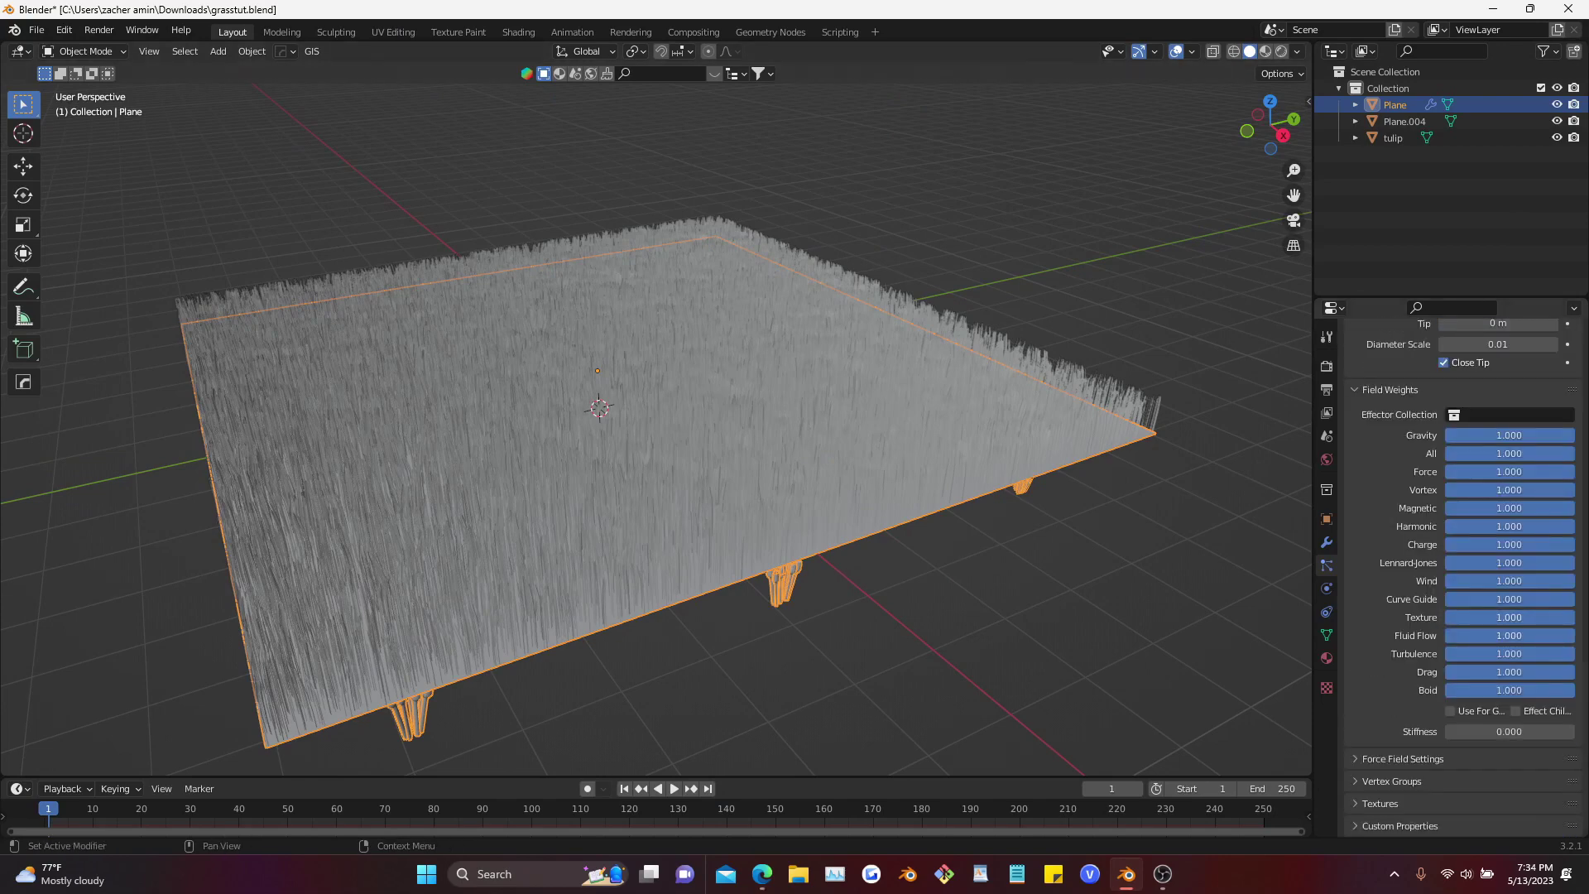
{"action": "left_click", "coordinate": [1509, 654]}
{"action": "type", "text": "13"}
{"action": "key", "text": "Return"}
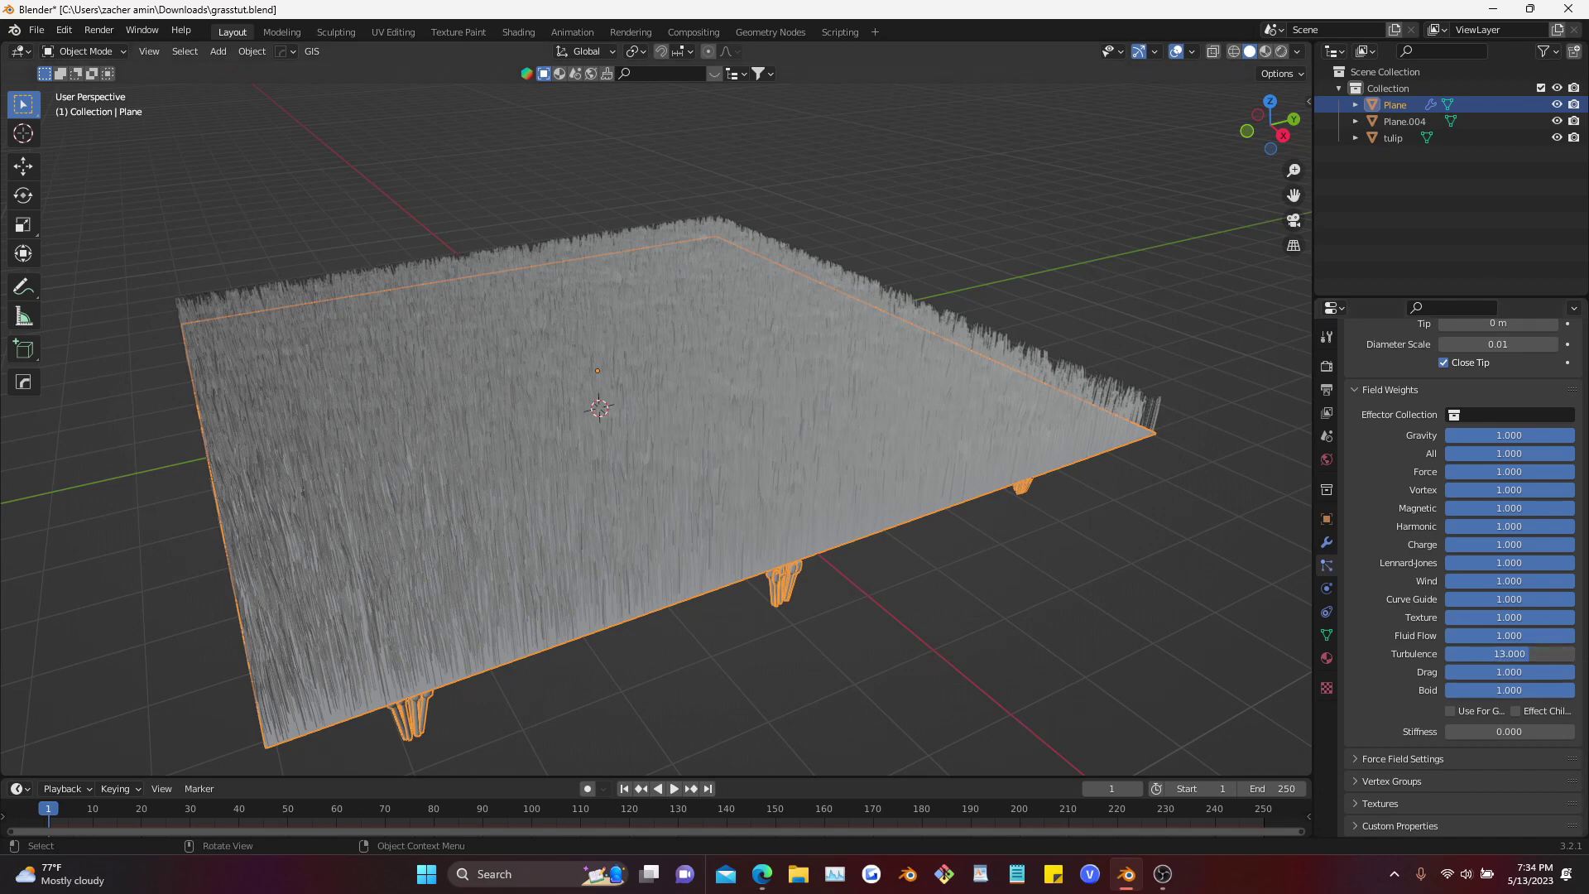
{"action": "key", "text": "ctrl+s"}
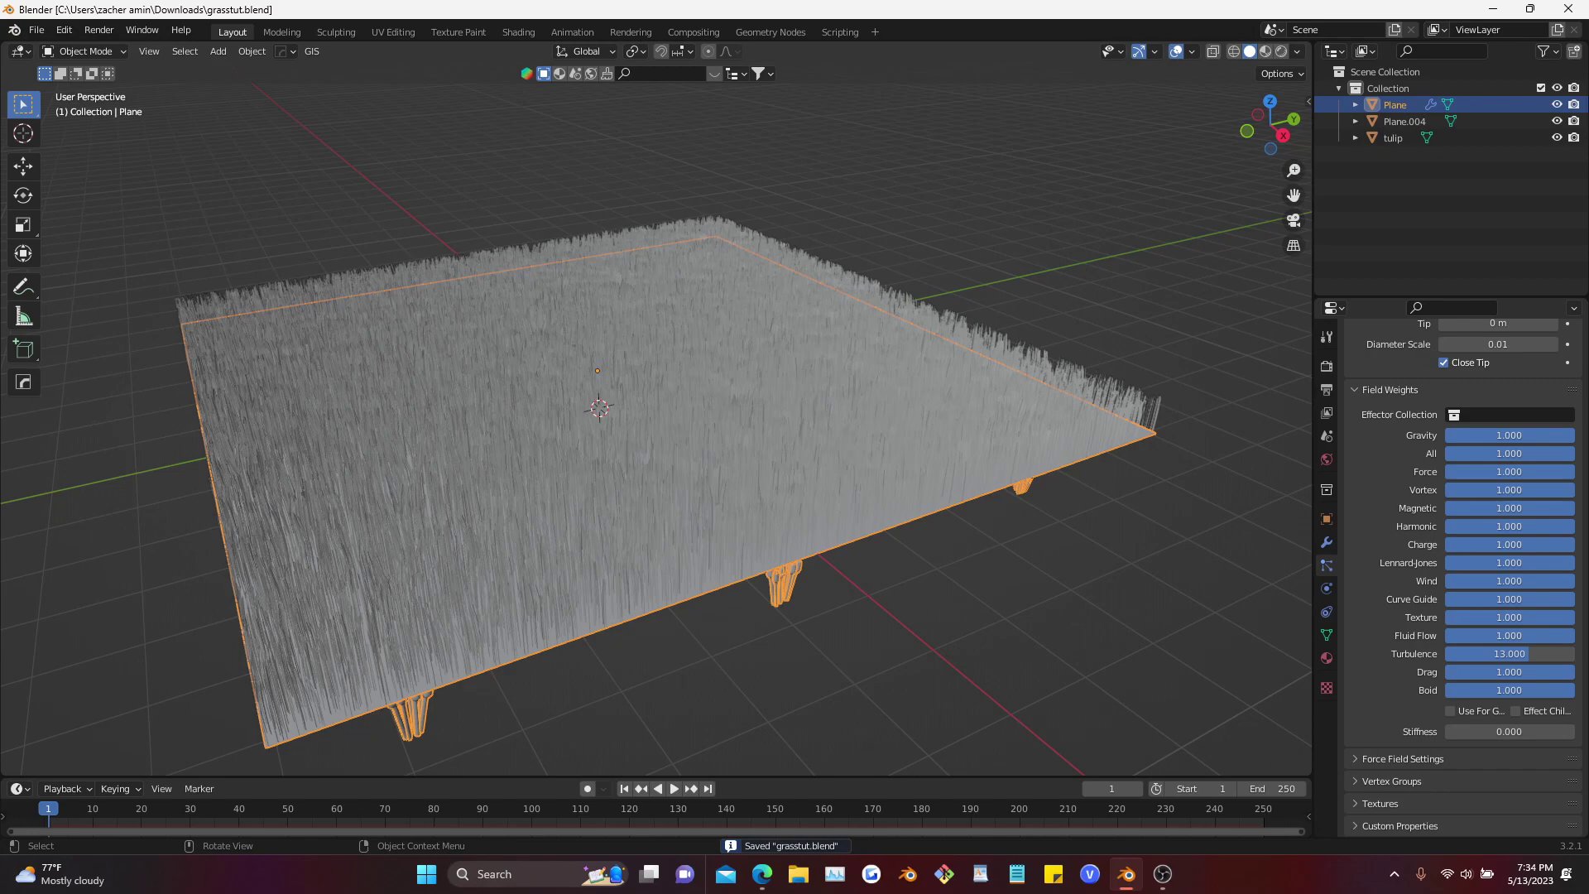
Raise the tulip object along Z so that the scattered blooms stand above the grass
{"action": "left_click", "coordinate": [1393, 138]}
{"action": "key", "text": "g"}
{"action": "key", "text": "z"}
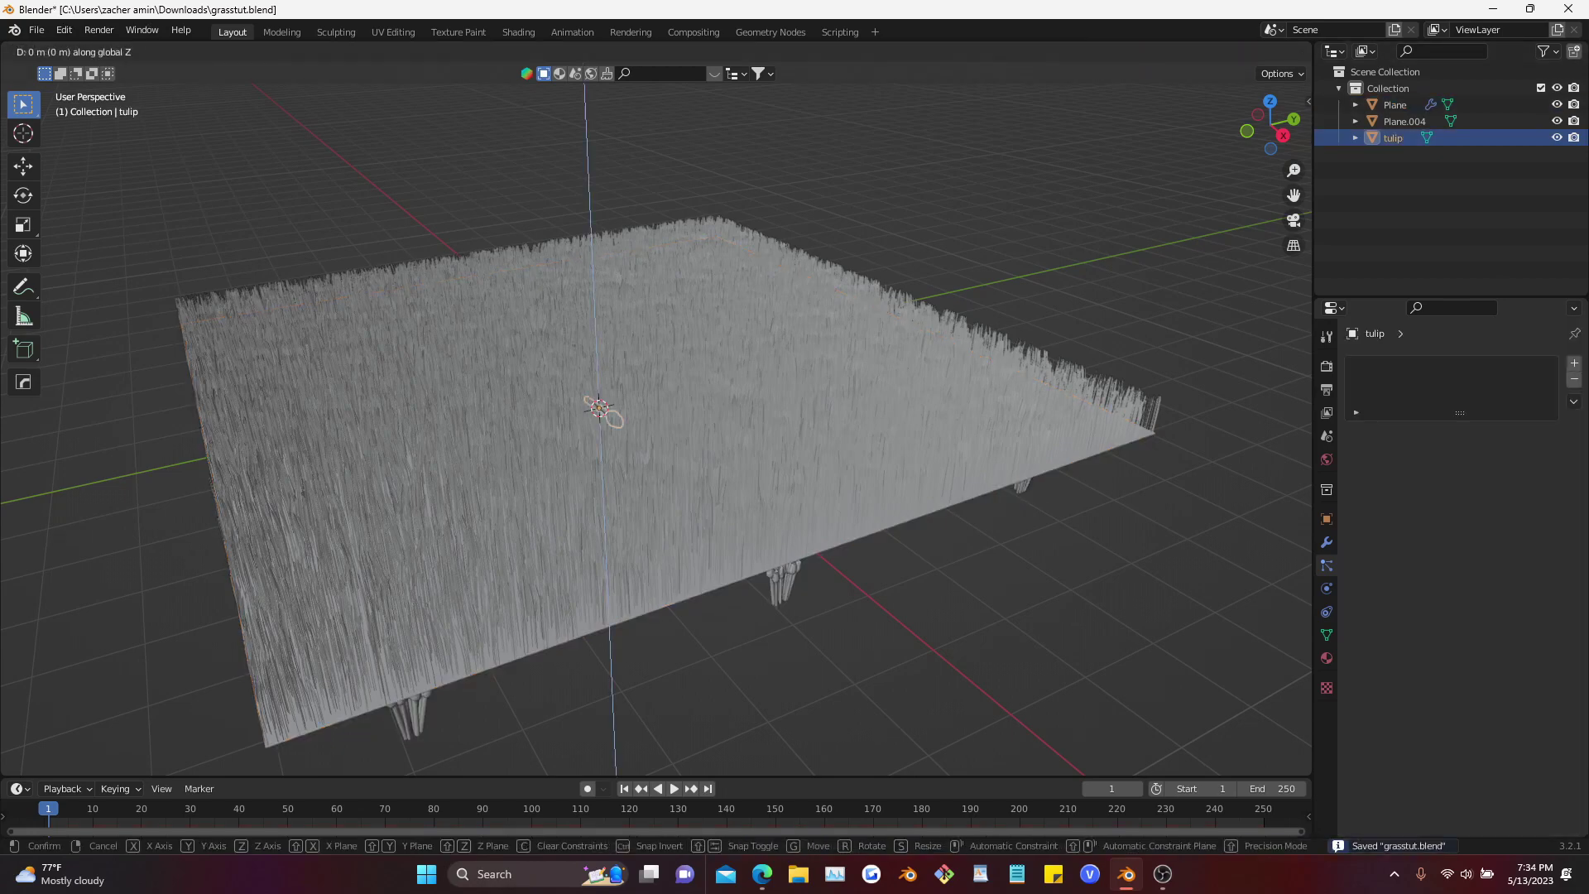
{"action": "left_click", "coordinate": [1076, 273]}
{"action": "key", "text": "g"}
{"action": "key", "text": "z"}
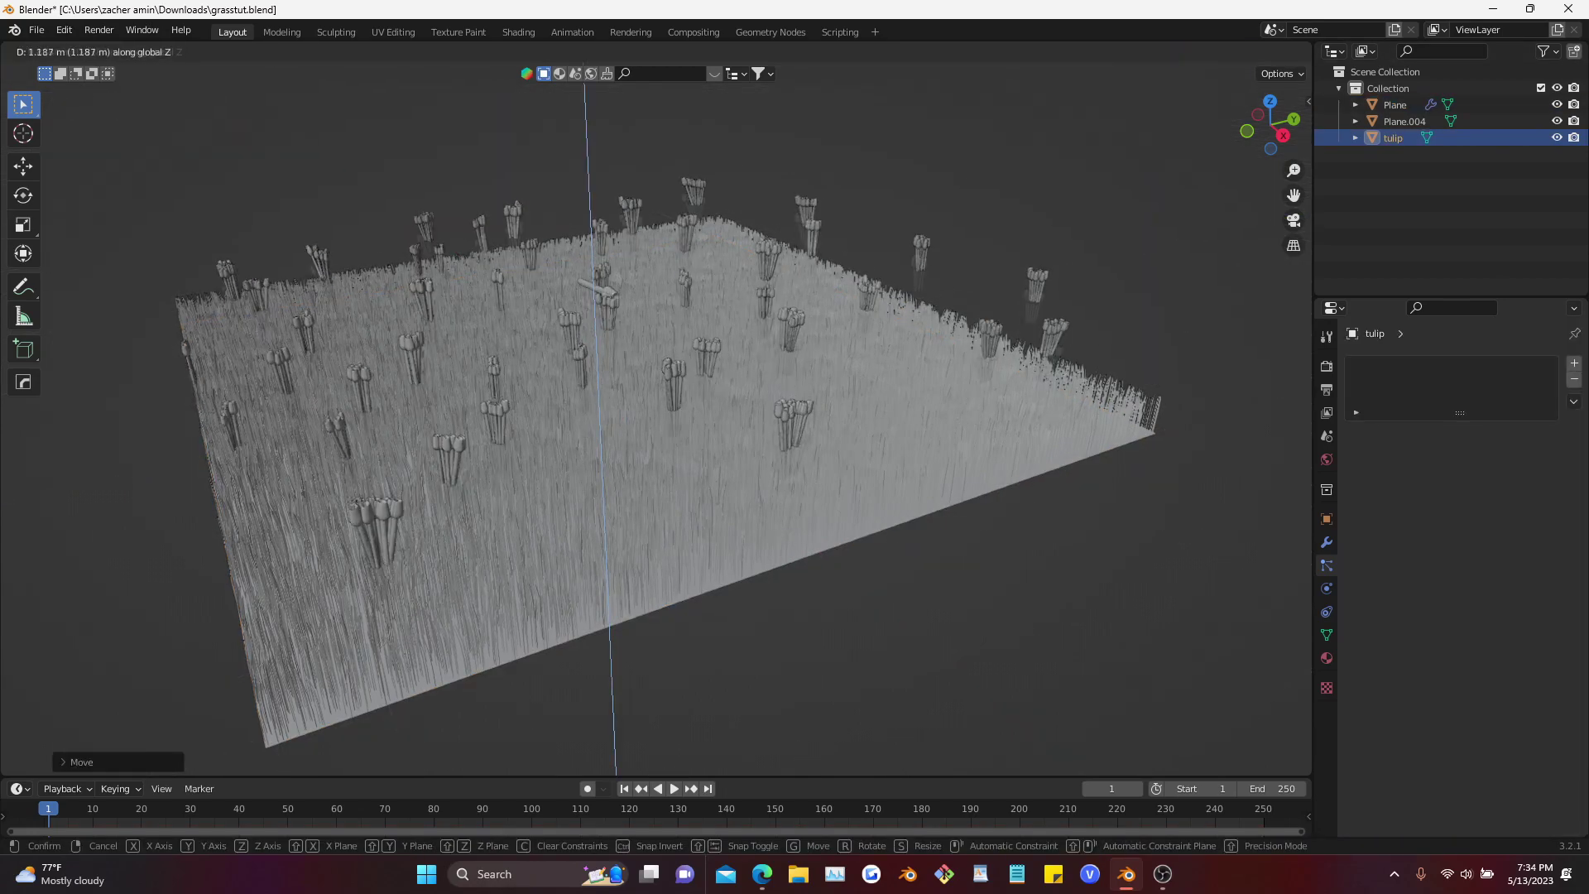
{"action": "key", "text": "Escape"}
{"action": "key", "text": "g"}
{"action": "key", "text": "Escape"}
Check the tulip field with the viewport overlays toggled and save the file
{"action": "key", "text": "shift+alt+z"}
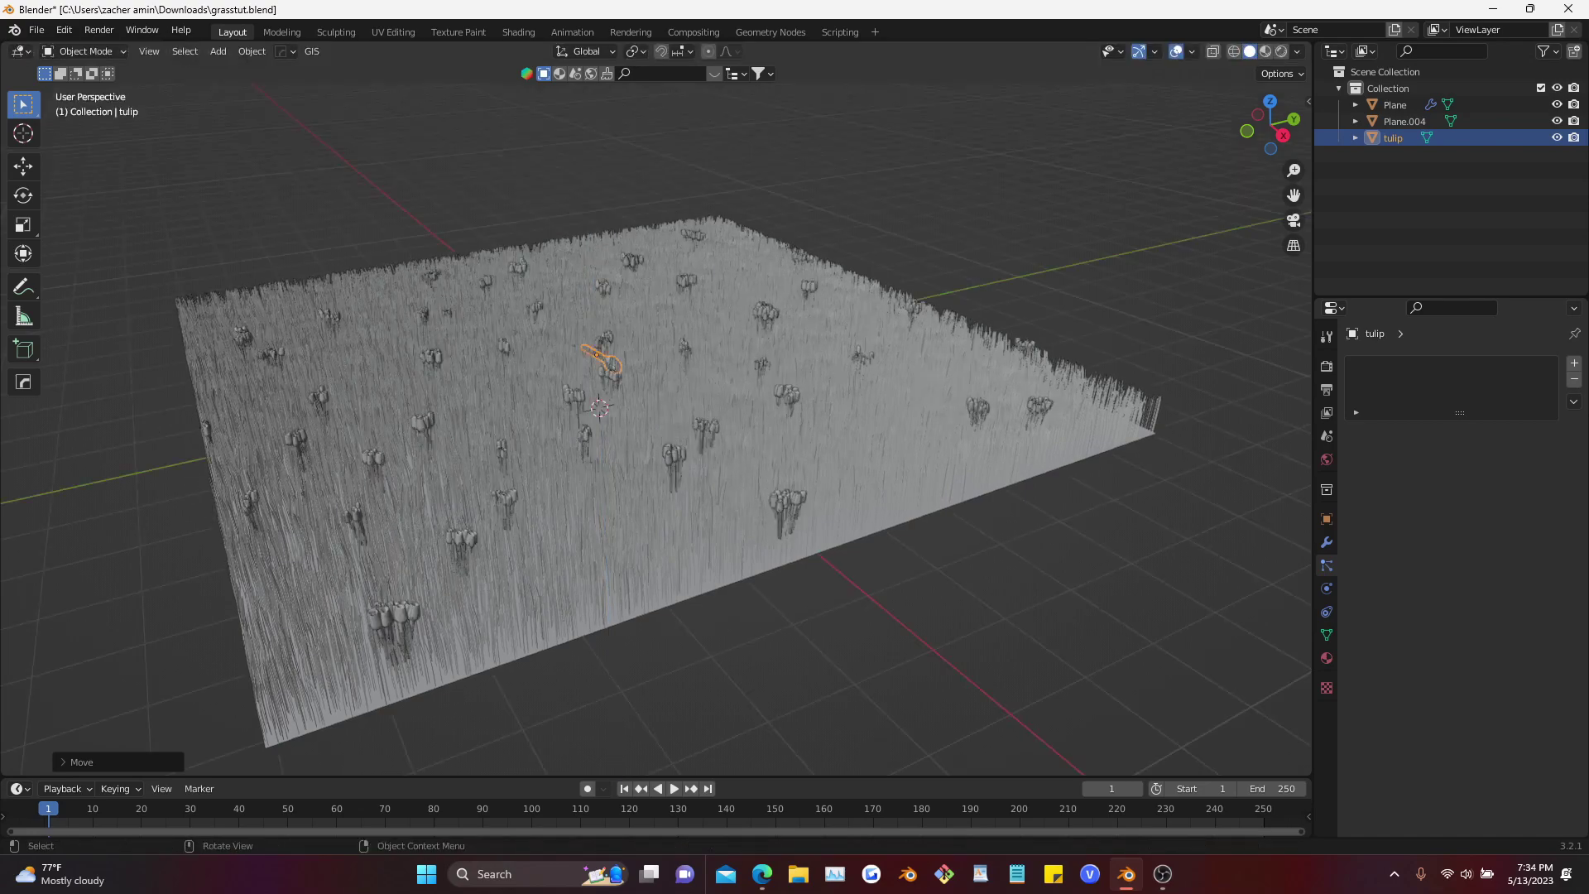
{"action": "key", "text": "shift+alt+z"}
{"action": "left_click", "coordinate": [1026, 612]}
{"action": "middle_click_drag", "start_coordinate": [1026, 612], "coordinate": [1044, 619], "text": "shift"}
{"action": "key", "text": "ctrl+s"}
Find the leaf object Plane.004 beneath the field and frame it in the view
{"action": "middle_click_drag", "start_coordinate": [662, 464], "coordinate": [649, 379]}
{"action": "key", "text": "shift+alt+z"}
{"action": "scroll", "coordinate": [649, 379], "scroll_direction": "up", "scroll_amount": 5}
{"action": "middle_click_drag", "start_coordinate": [490, 394], "coordinate": [557, 394], "text": "shift"}
{"action": "left_click", "coordinate": [560, 380]}
{"action": "left_click", "coordinate": [560, 380]}
{"action": "left_click", "coordinate": [560, 380]}
{"action": "key", "text": "KP_Decimal"}
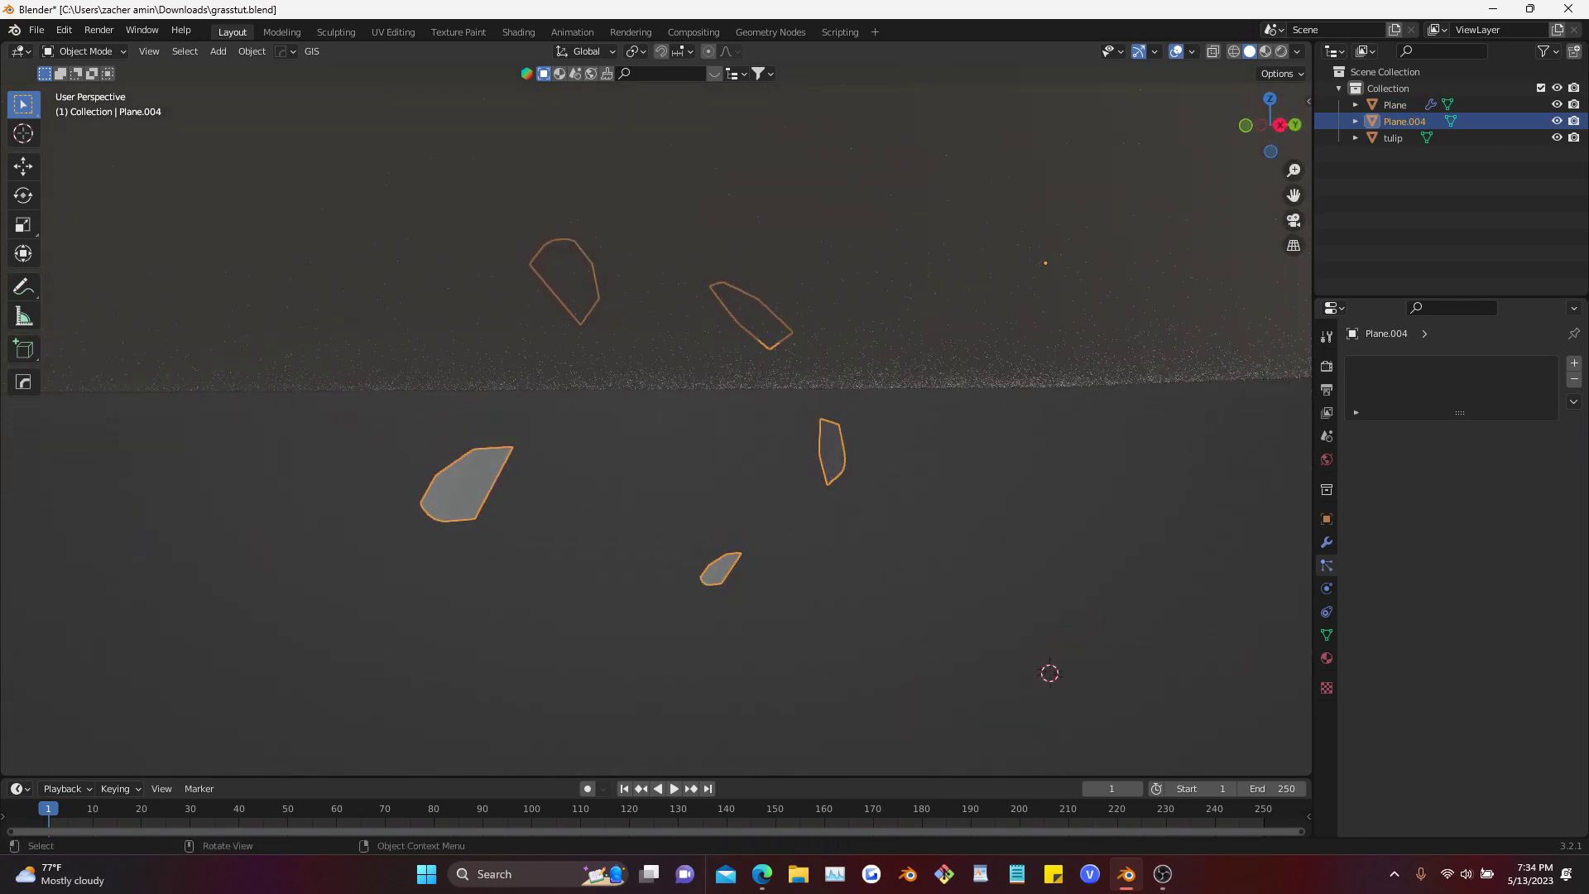
Inspect the leaf pieces' mesh in Edit Mode and save the file
{"action": "key", "text": "Tab"}
{"action": "mouse_move", "coordinate": [557, 394]}
{"action": "middle_mouse_down"}
{"action": "mouse_move", "coordinate": [559, 352]}
{"action": "mouse_move", "coordinate": [240, 356]}
{"action": "mouse_move", "coordinate": [418, 343]}
{"action": "mouse_move", "coordinate": [567, 373]}
{"action": "middle_mouse_up"}
{"action": "key", "text": "Tab"}
{"action": "key", "text": "Tab"}
{"action": "key", "text": "Tab"}
{"action": "key", "text": "Tab"}
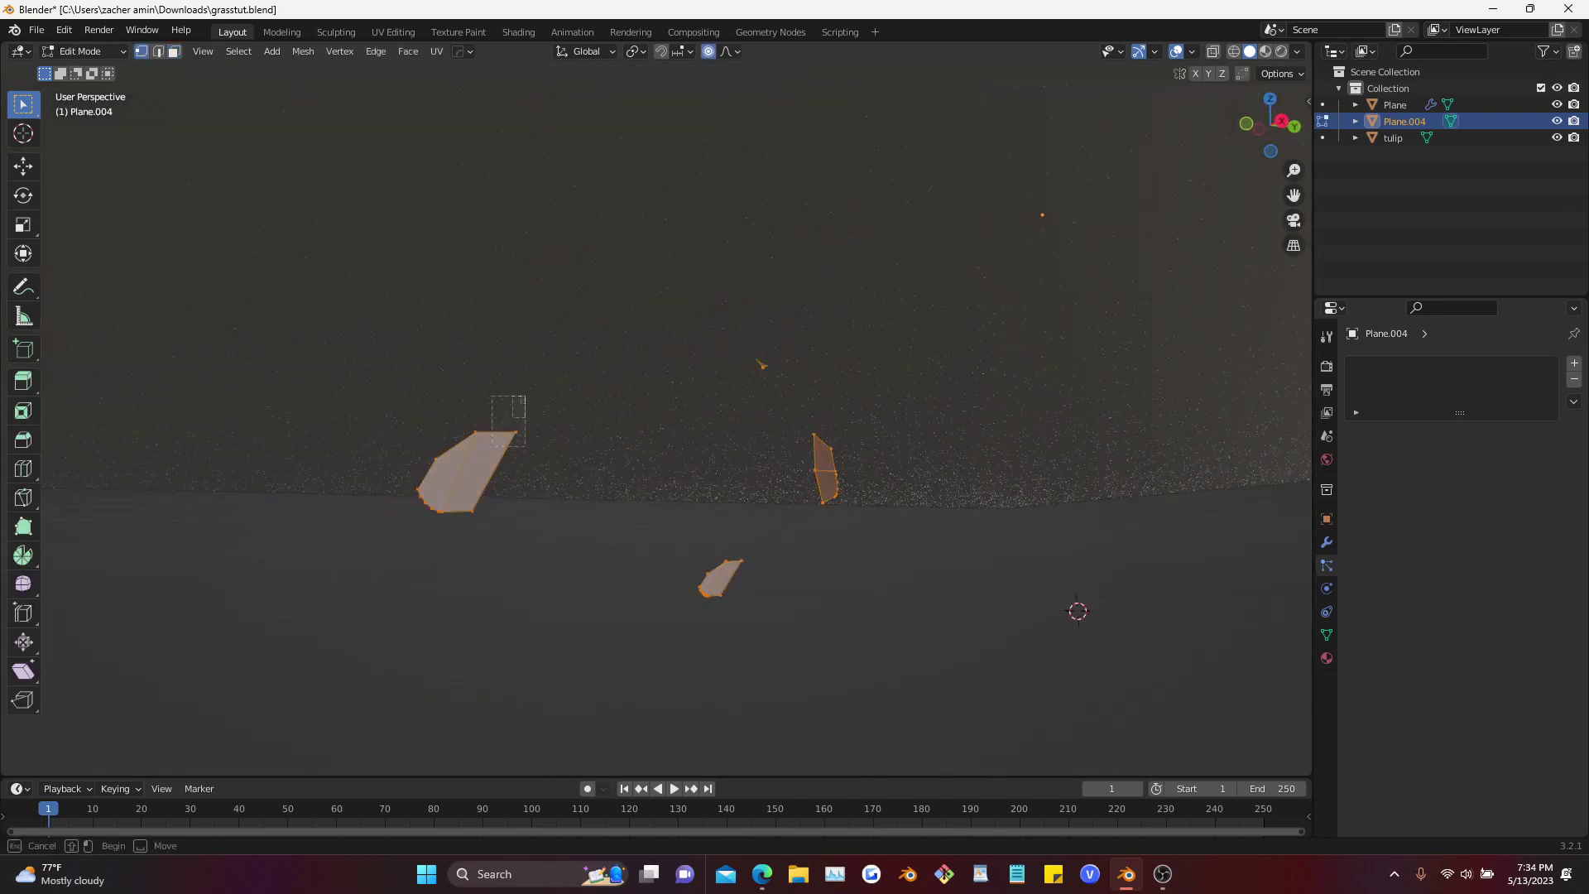
{"action": "key", "text": "Tab"}
{"action": "middle_click_drag", "start_coordinate": [762, 366], "coordinate": [802, 350]}
{"action": "key", "text": "ctrl+s"}
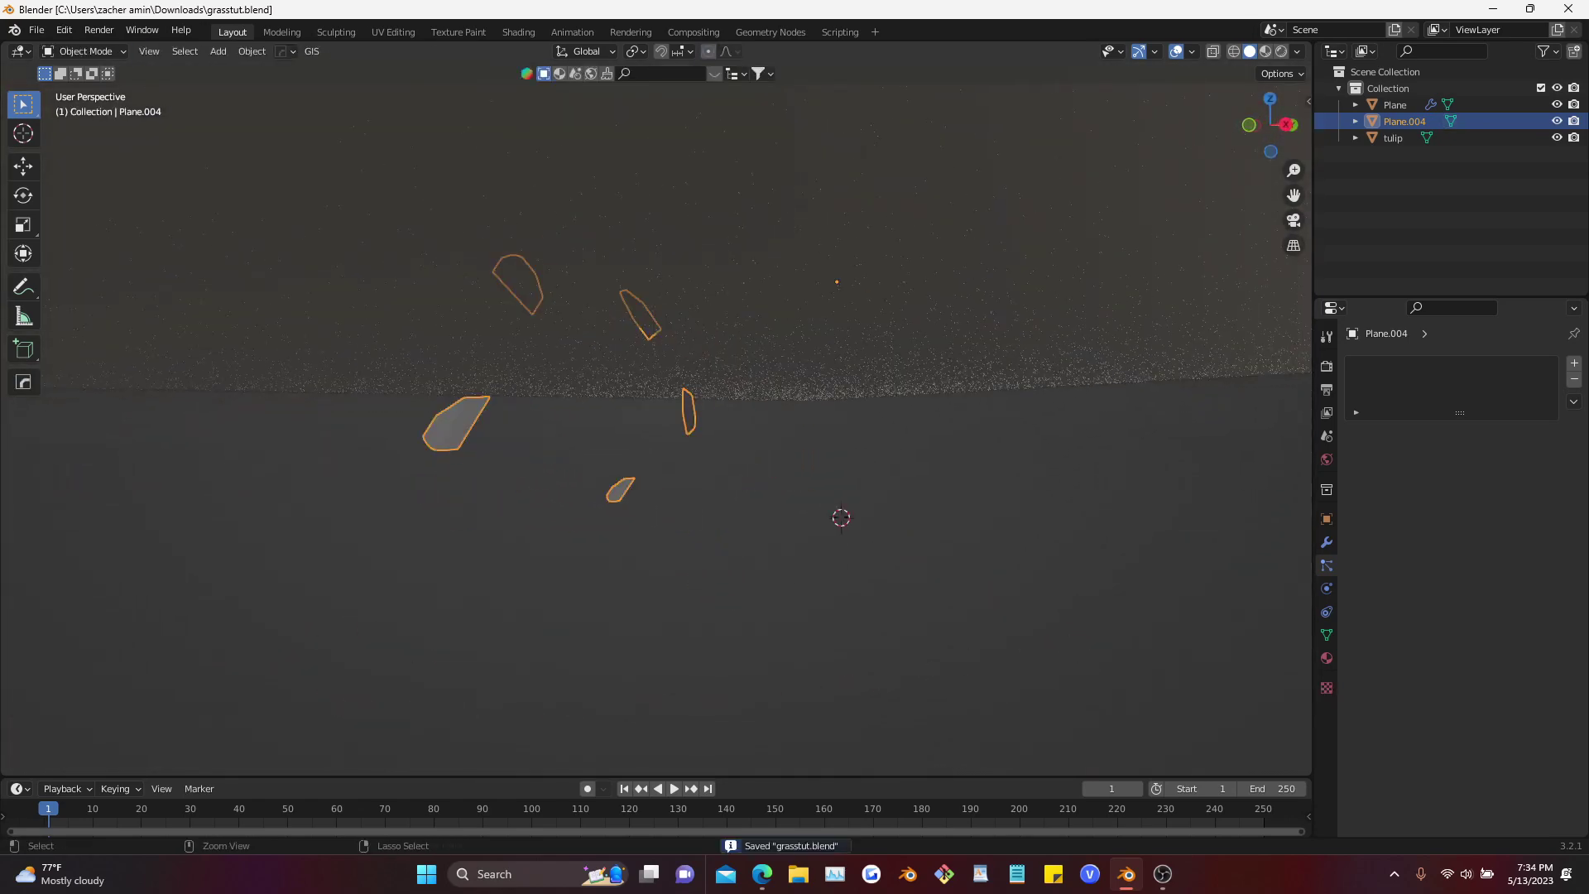
Snap the 3D cursor to the leaf object's origin, add a plane there and lower it along Z
{"action": "key", "text": "shift+a"}
{"action": "key", "text": "shift+s"}
{"action": "left_click", "coordinate": [752, 381]}
{"action": "key", "text": "shift+a"}
{"action": "mouse_move", "coordinate": [678, 270]}
{"action": "left_click", "coordinate": [795, 270]}
{"action": "key", "text": "g"}
{"action": "key", "text": "z"}
{"action": "left_click", "coordinate": [985, 468]}
Scale the new plane's mesh in Edit Mode and freely rotate the plane to tilt it
{"action": "key", "text": "Tab"}
{"action": "key", "text": "s"}
{"action": "left_click", "coordinate": [855, 448]}
{"action": "key", "text": "Tab"}
{"action": "key", "text": "r"}
{"action": "key", "text": "r"}
{"action": "left_click", "coordinate": [858, 496]}
Shape the plane into a leaf by moving its vertices and adding a loop cut through it
{"action": "key", "text": "Tab"}
{"action": "left_click", "coordinate": [884, 470]}
{"action": "key", "text": "g"}
{"action": "left_click", "coordinate": [856, 466]}
{"action": "key", "text": "ctrl+r"}
{"action": "left_click", "coordinate": [834, 437]}
{"action": "key", "text": "g"}
{"action": "left_click", "coordinate": [867, 405]}
{"action": "key", "text": "Tab"}
Duplicate the leaf, place the copy beside the original and rotate it freely
{"action": "key", "text": "shift+d"}
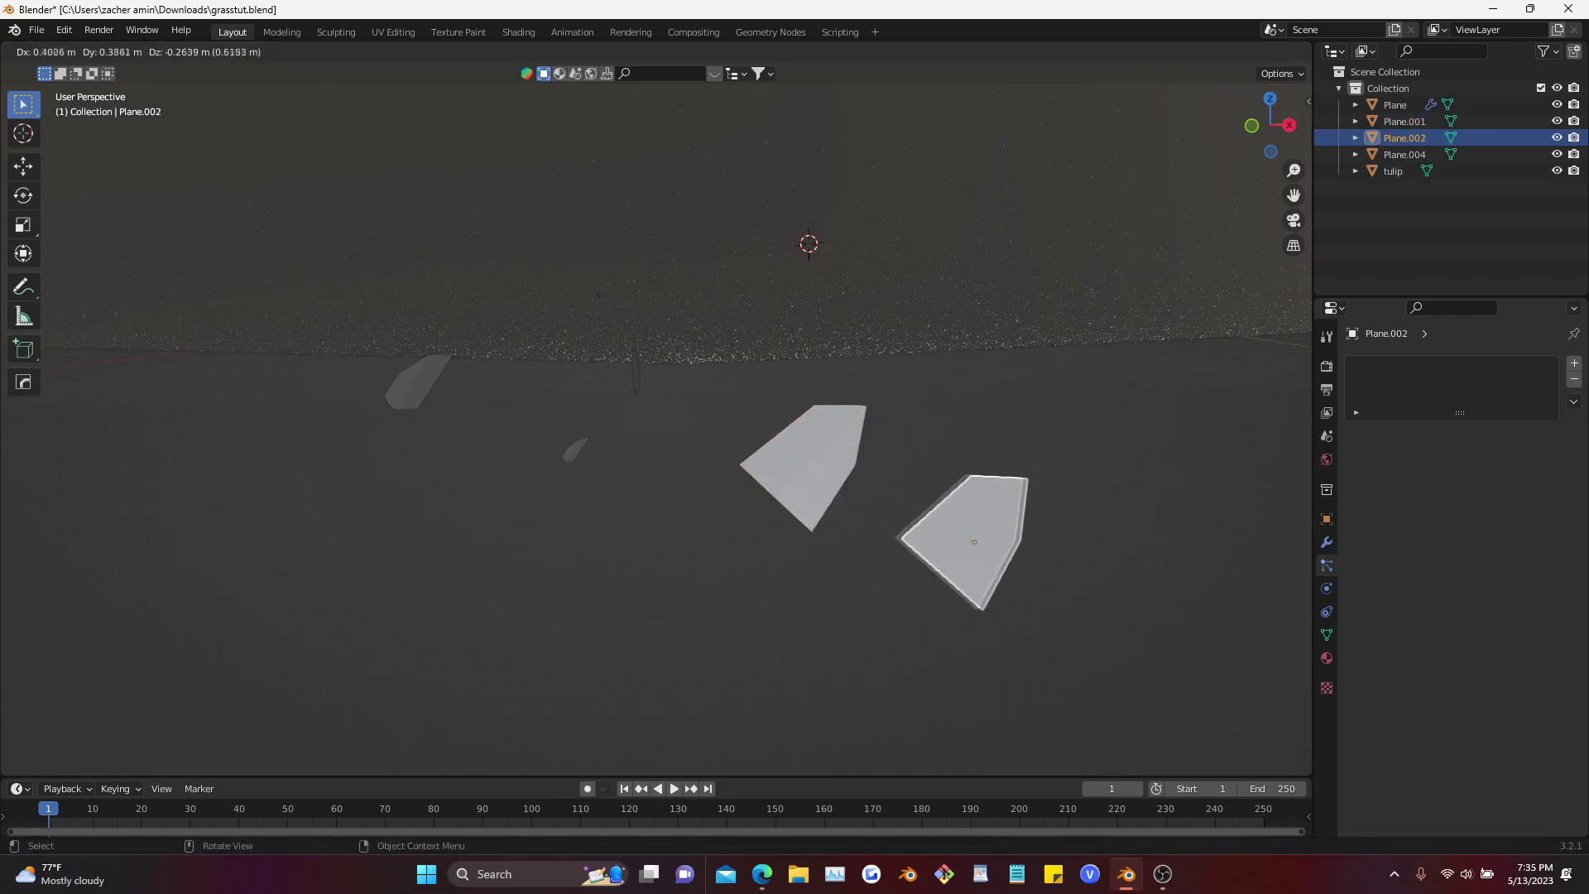
{"action": "left_click", "coordinate": [1031, 480]}
{"action": "key", "text": "r"}
{"action": "key", "text": "r"}
{"action": "left_click", "coordinate": [1023, 535]}
Duplicate the second leaf, place the third one below the original and rotate it freely
{"action": "key", "text": "shift+d"}
{"action": "left_click", "coordinate": [785, 596]}
{"action": "key", "text": "r"}
{"action": "key", "text": "r"}
{"action": "left_click", "coordinate": [761, 580]}
Move the third leaf's corner vertices in Edit Mode to vary its outline
{"action": "key", "text": "Tab"}
{"action": "key", "text": "g"}
{"action": "left_click", "coordinate": [701, 537]}
{"action": "left_click", "coordinate": [743, 598]}
{"action": "key", "text": "g"}
{"action": "left_click", "coordinate": [785, 566]}
{"action": "key", "text": "Tab"}
{"action": "key", "text": "Tab"}
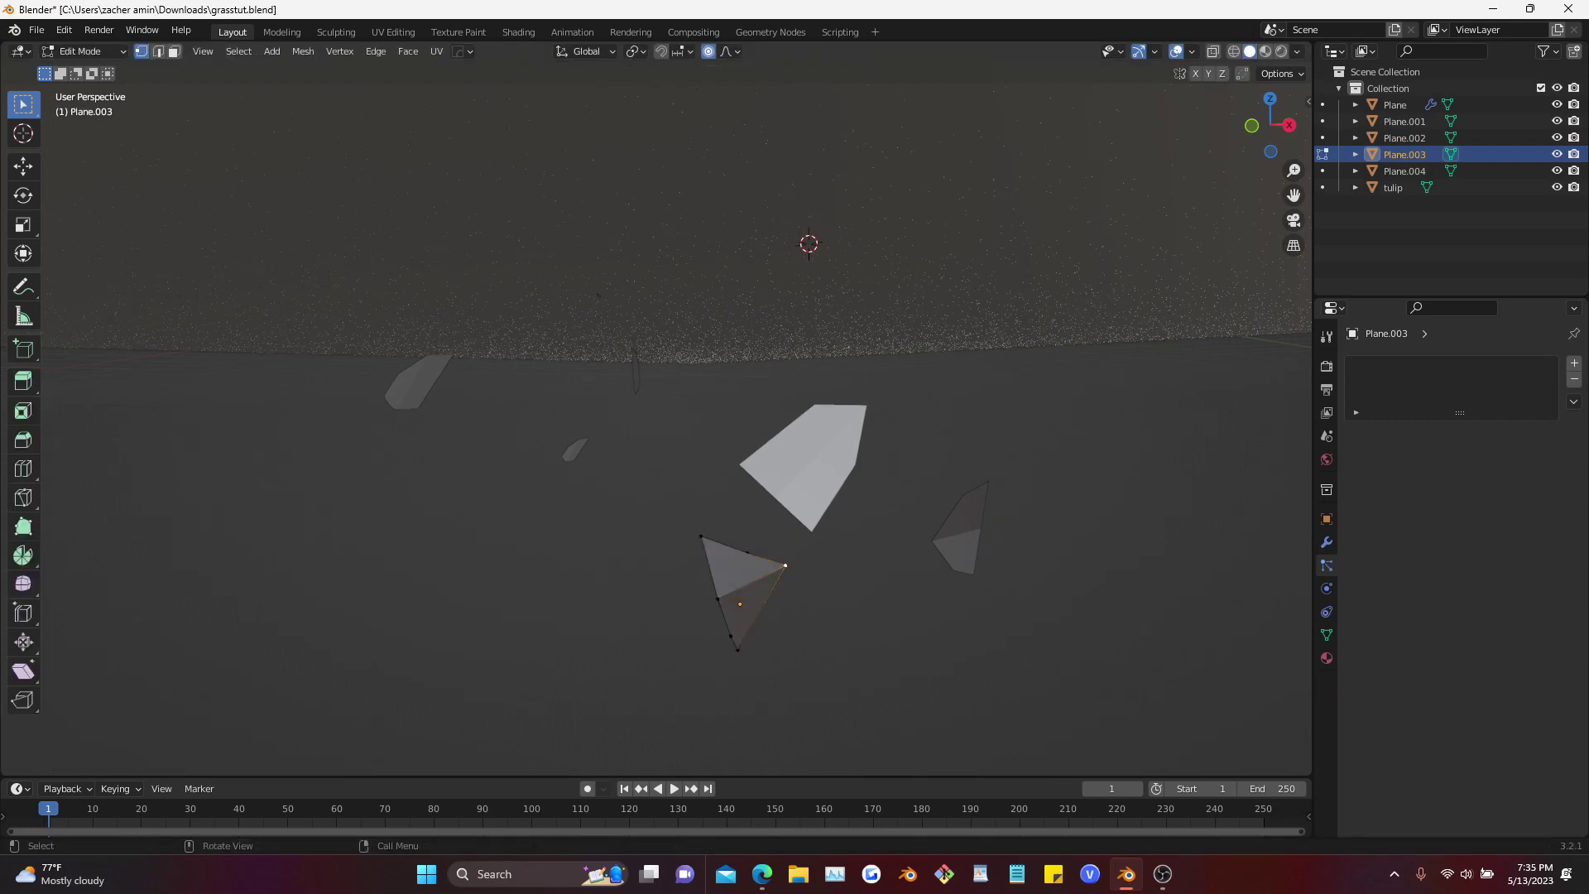
{"action": "left_click", "coordinate": [701, 537]}
{"action": "key", "text": "g"}
{"action": "left_click", "coordinate": [714, 540]}
Move the second leaf's lower vertex outward and bevel that corner
{"action": "key", "text": "Tab"}
{"action": "left_click", "coordinate": [960, 547]}
{"action": "key", "text": "Tab"}
{"action": "left_click", "coordinate": [974, 574]}
{"action": "key", "text": "g"}
{"action": "left_click", "coordinate": [991, 573]}
{"action": "key", "text": "ctrl+shift+b"}
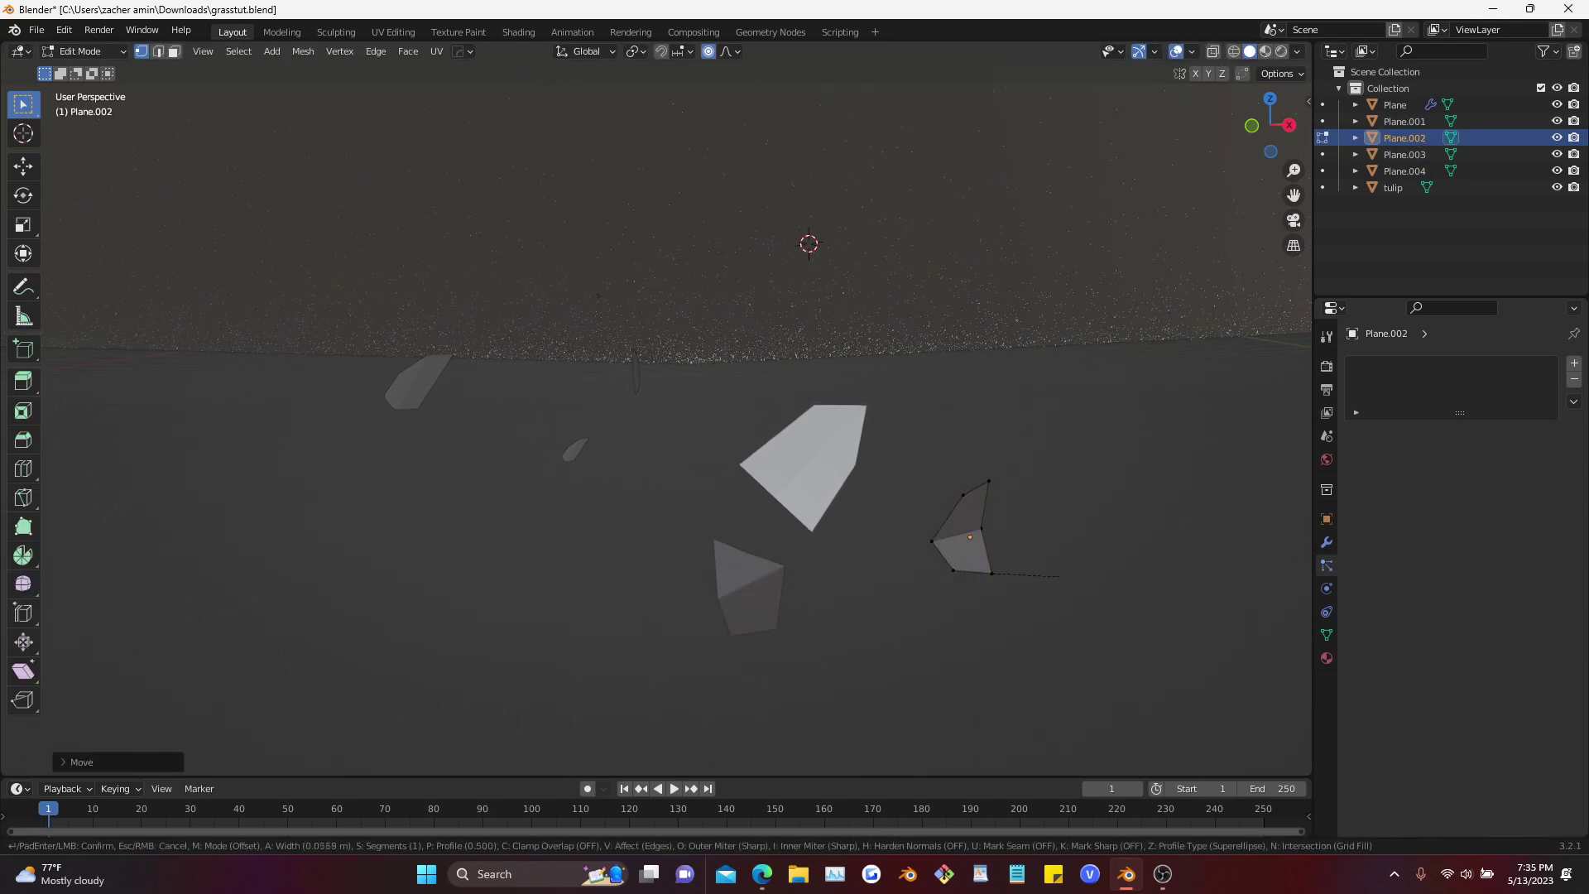
{"action": "key", "text": "Escape"}
{"action": "key", "text": "Tab"}
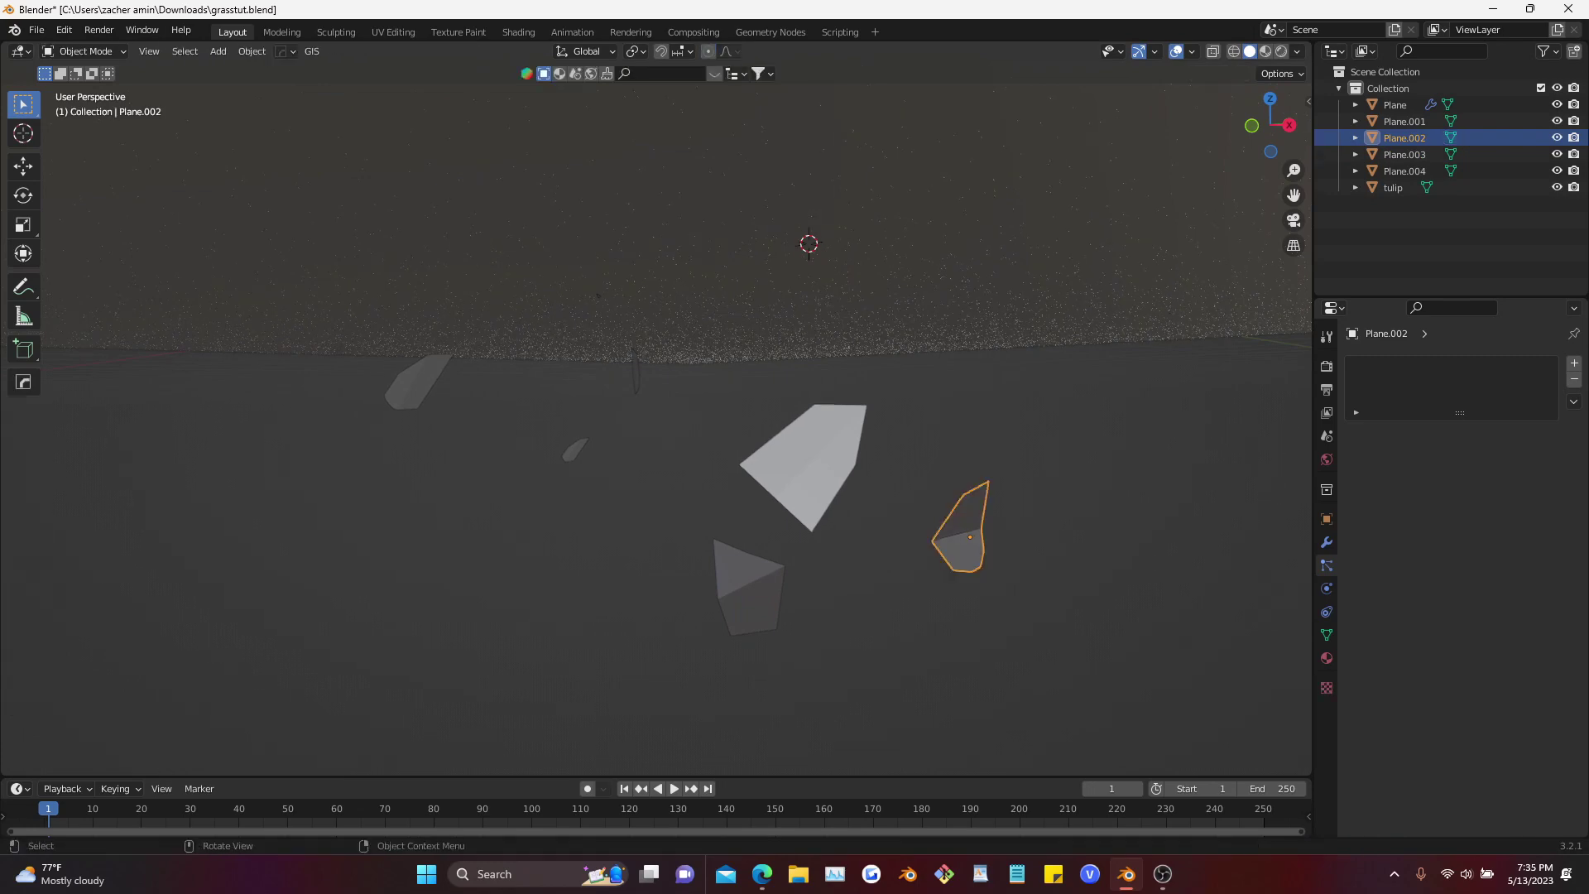
Round the first leaf's corner with a three-segment vertex bevel
{"action": "left_click", "coordinate": [800, 465]}
{"action": "key", "text": "Tab"}
{"action": "key", "text": "ctrl+shift+b"}
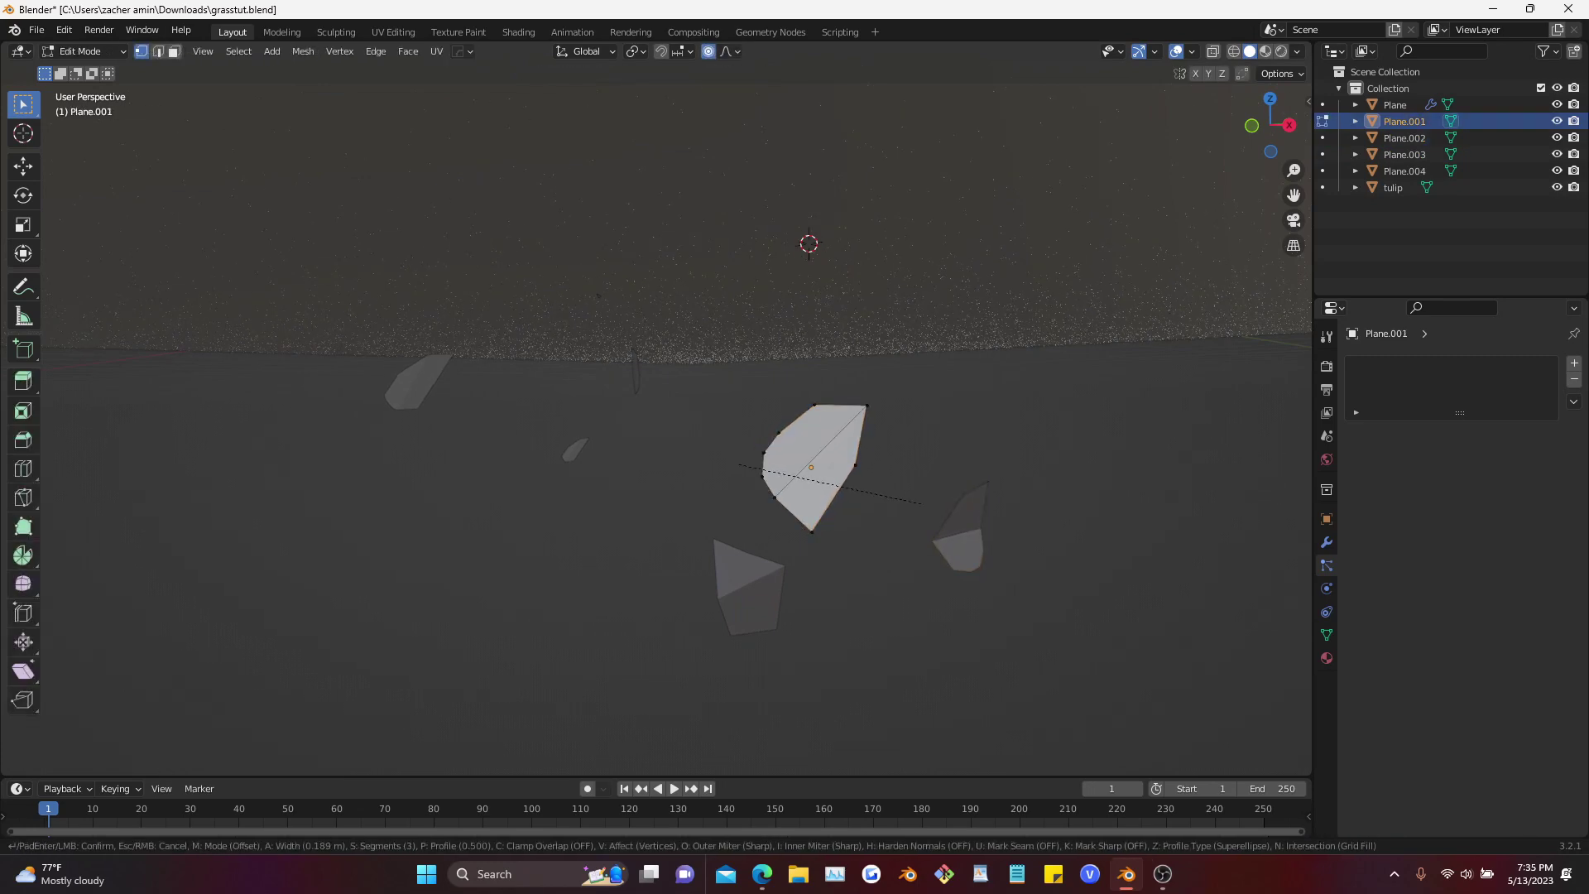
{"action": "left_click", "coordinate": [782, 463]}
{"action": "key", "text": "Tab"}
Join the three new leaves into one object and apply all its transforms
{"action": "left_click_drag", "start_coordinate": [1041, 454], "coordinate": [719, 616]}
{"action": "left_click_drag", "start_coordinate": [1037, 453], "coordinate": [733, 630]}
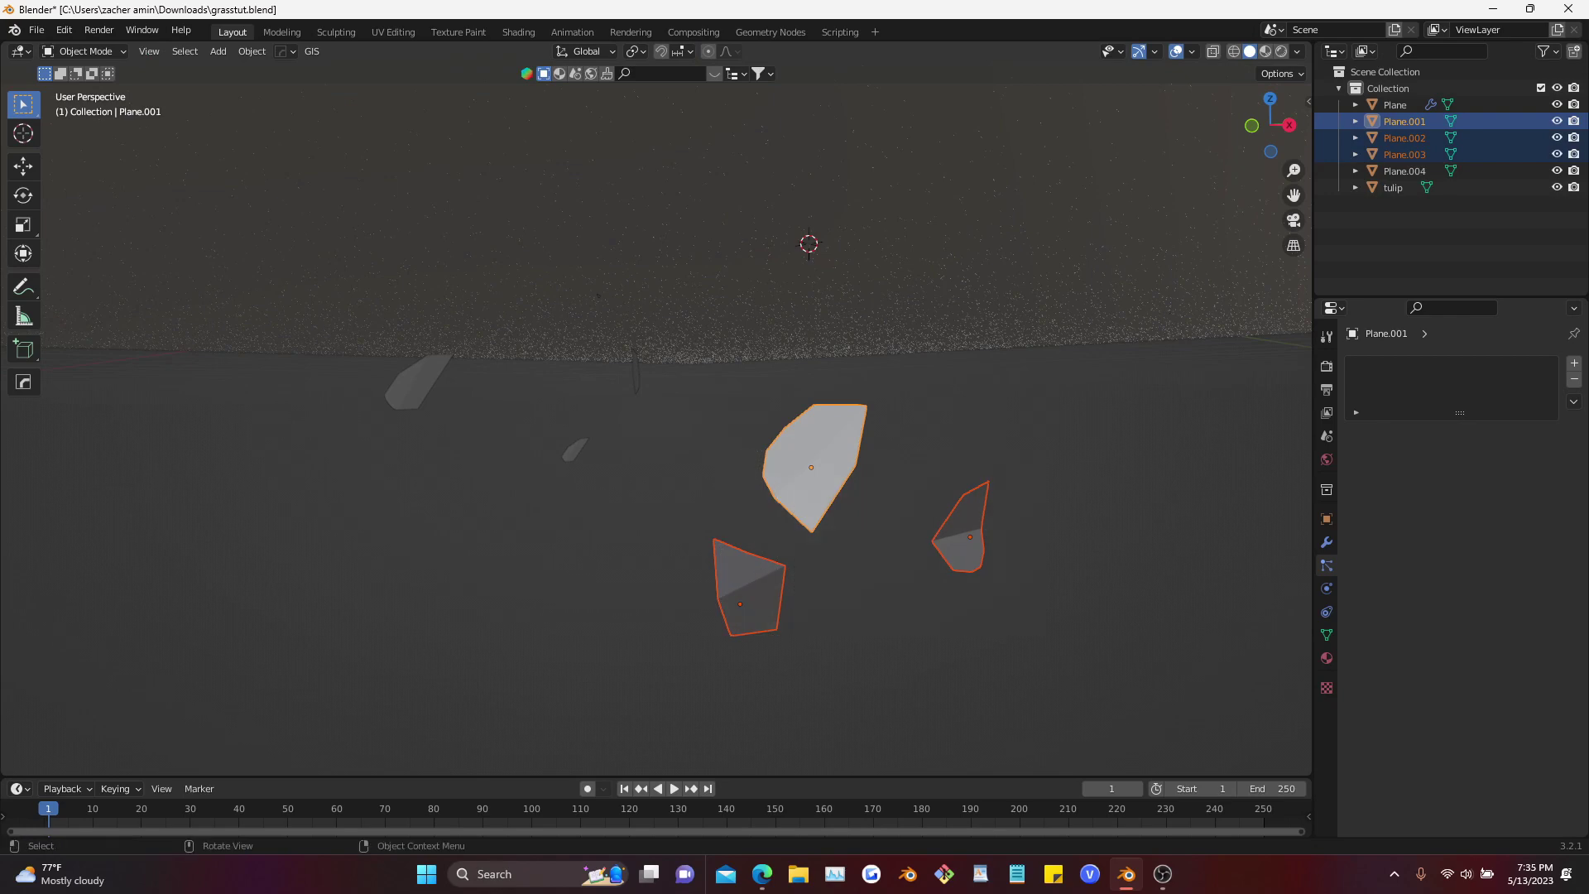
{"action": "key", "text": "ctrl+j"}
{"action": "middle_click_drag", "start_coordinate": [902, 488], "coordinate": [836, 527]}
{"action": "key", "text": "ctrl+a"}
{"action": "key", "text": "a"}
Delete the newly joined leaves object
{"action": "key", "text": "x"}
{"action": "left_click", "coordinate": [648, 479]}
Rename the remaining leaf object Plane.004 as "leaves" and save the file
{"action": "left_click", "coordinate": [696, 373]}
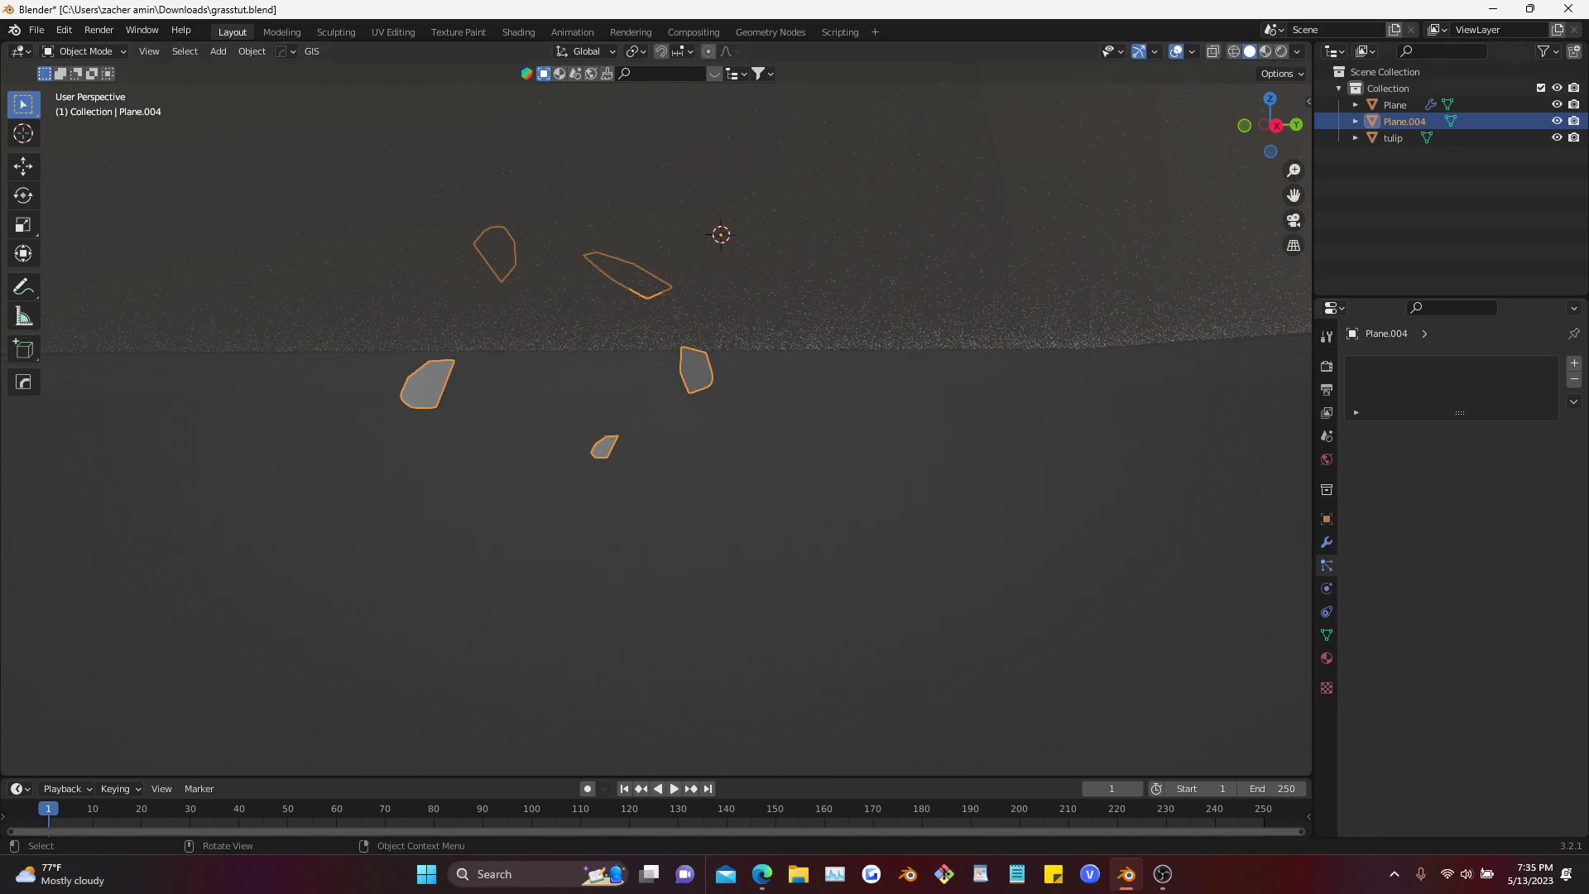
{"action": "double_click", "coordinate": [1405, 121]}
{"action": "type", "text": "leaves"}
{"action": "key", "text": "Return"}
{"action": "key", "text": "ctrl+s"}
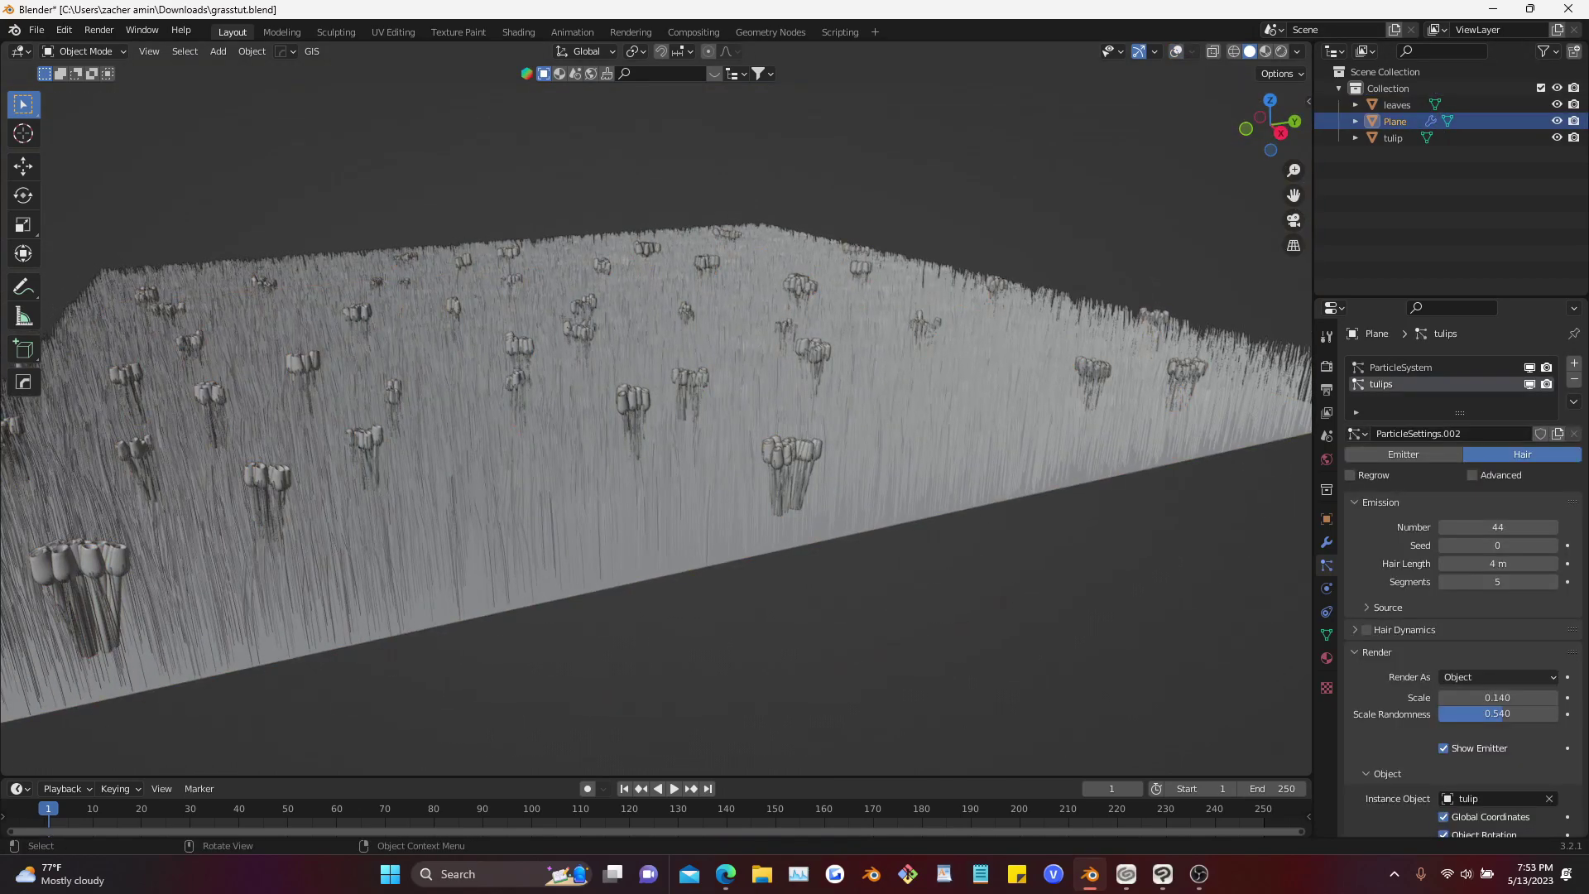
Add a third particle system named "leaves" to the plane, of type Hair with number 135
{"action": "scroll", "coordinate": [654, 414], "scroll_direction": "down", "scroll_amount": 4}
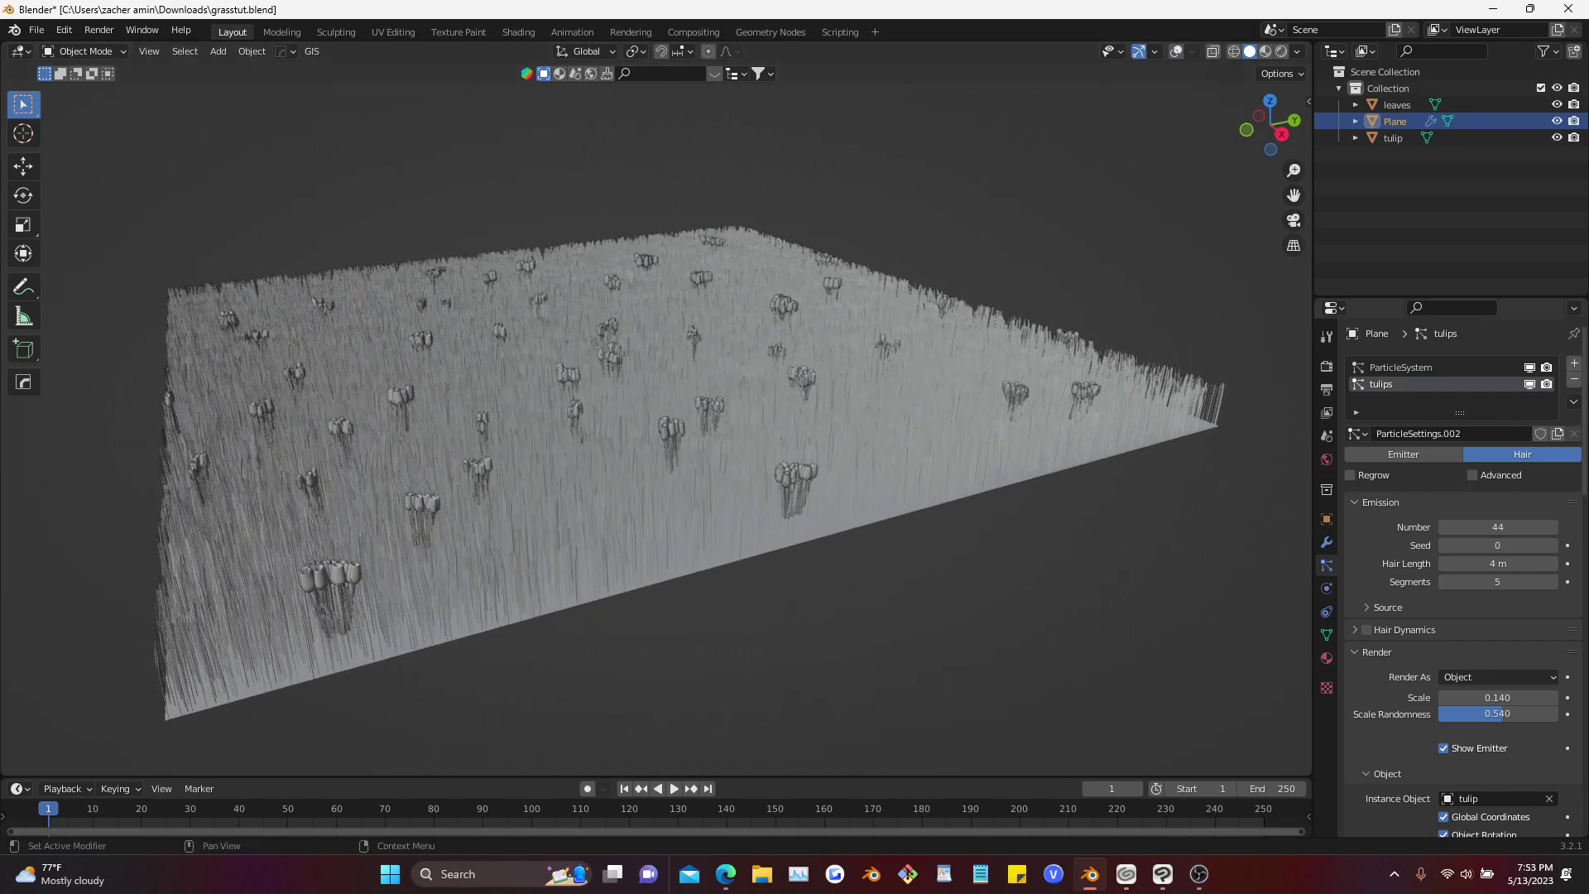
{"action": "left_click", "coordinate": [1574, 362]}
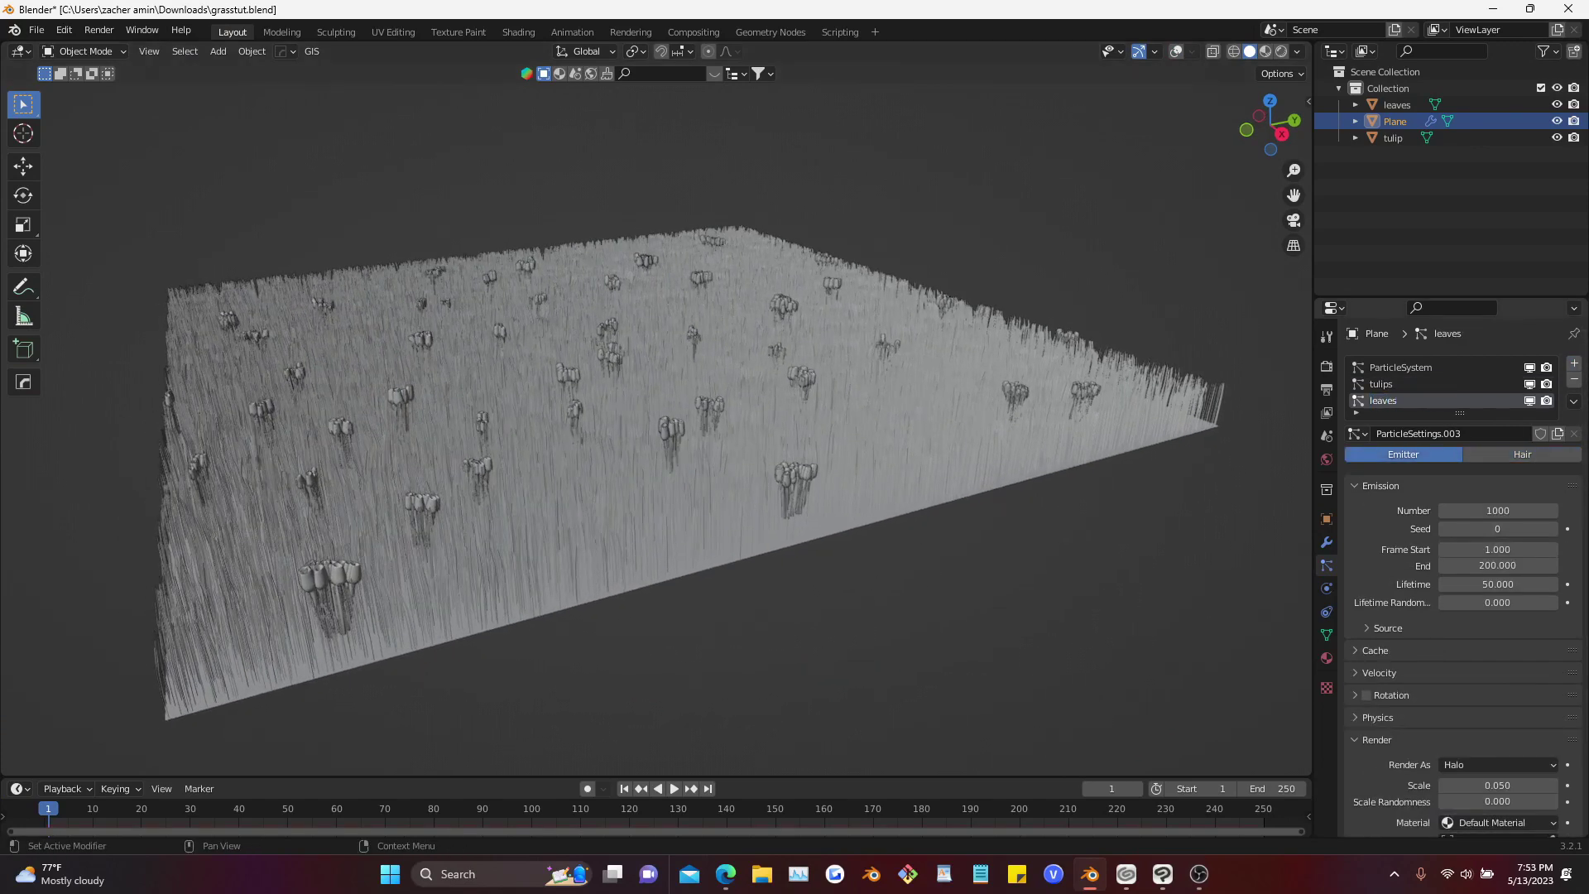
{"action": "left_click", "coordinate": [1522, 454]}
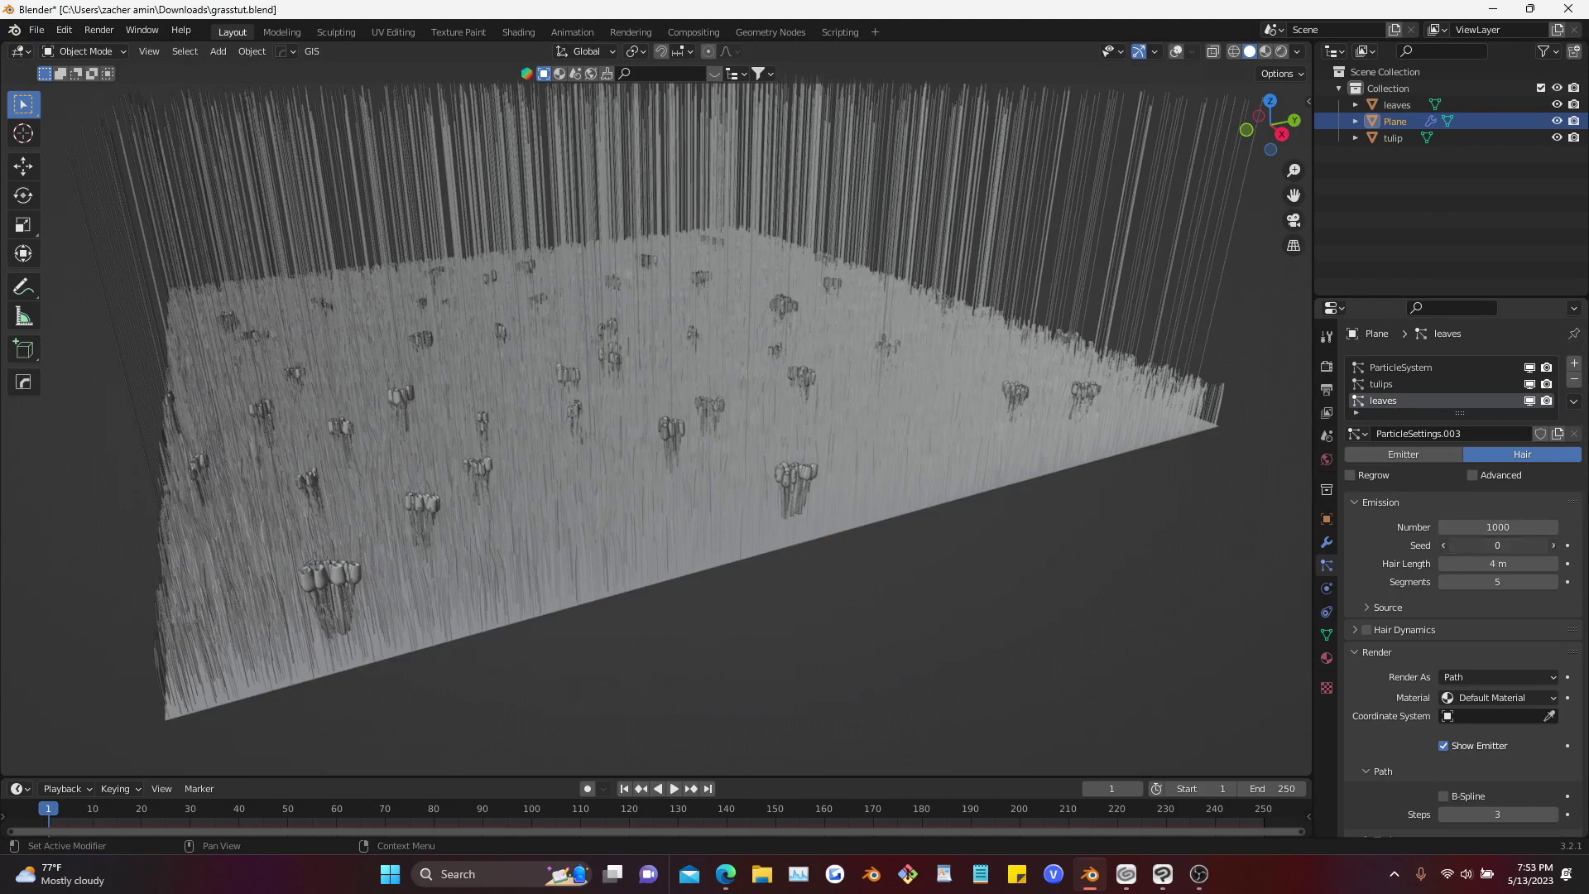
{"action": "type", "text": "135"}
{"action": "key", "text": "Return"}
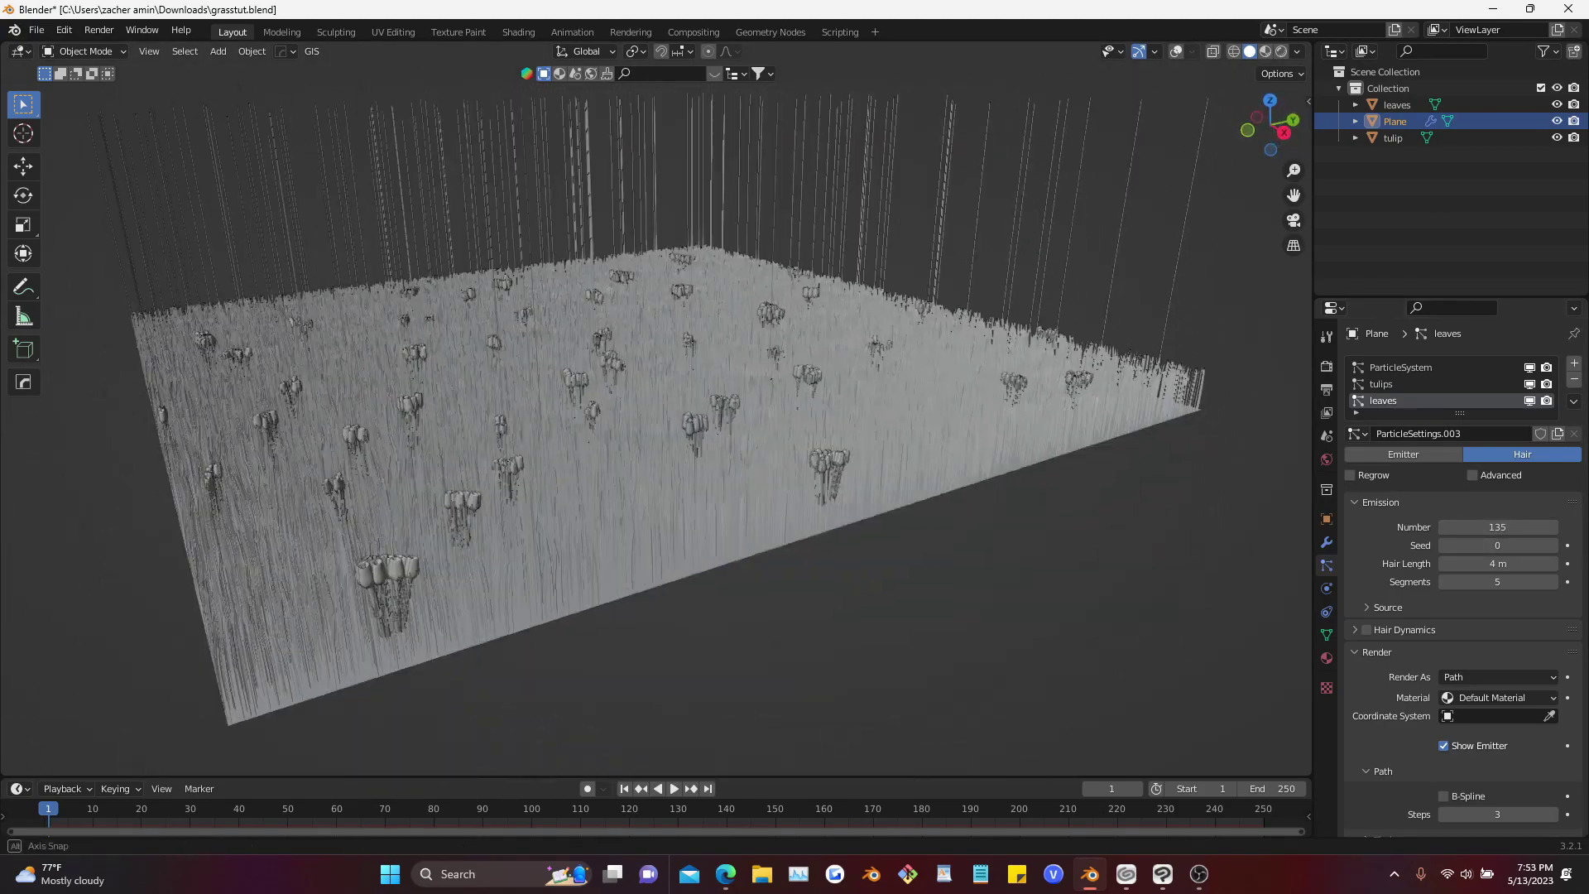
Set the leaves particle system's seed to 1 and render it as Object with the leaves object as instance
{"action": "left_click", "coordinate": [1498, 545]}
{"action": "key", "text": "Return"}
{"action": "scroll", "coordinate": [1498, 545], "scroll_direction": "down", "scroll_amount": 8}
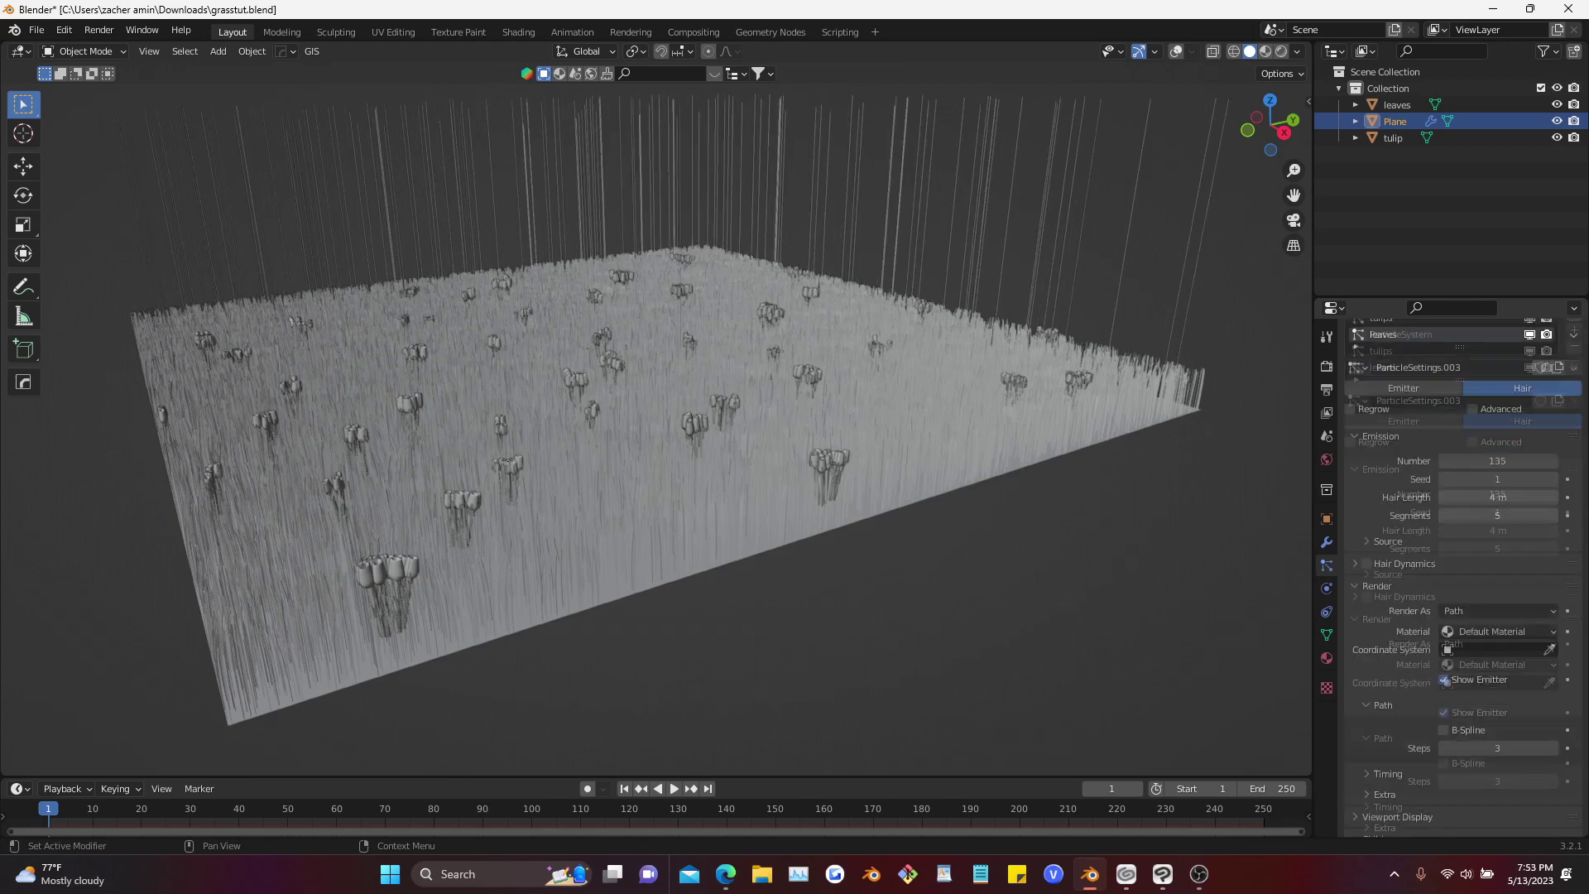
{"action": "left_click", "coordinate": [1498, 412]}
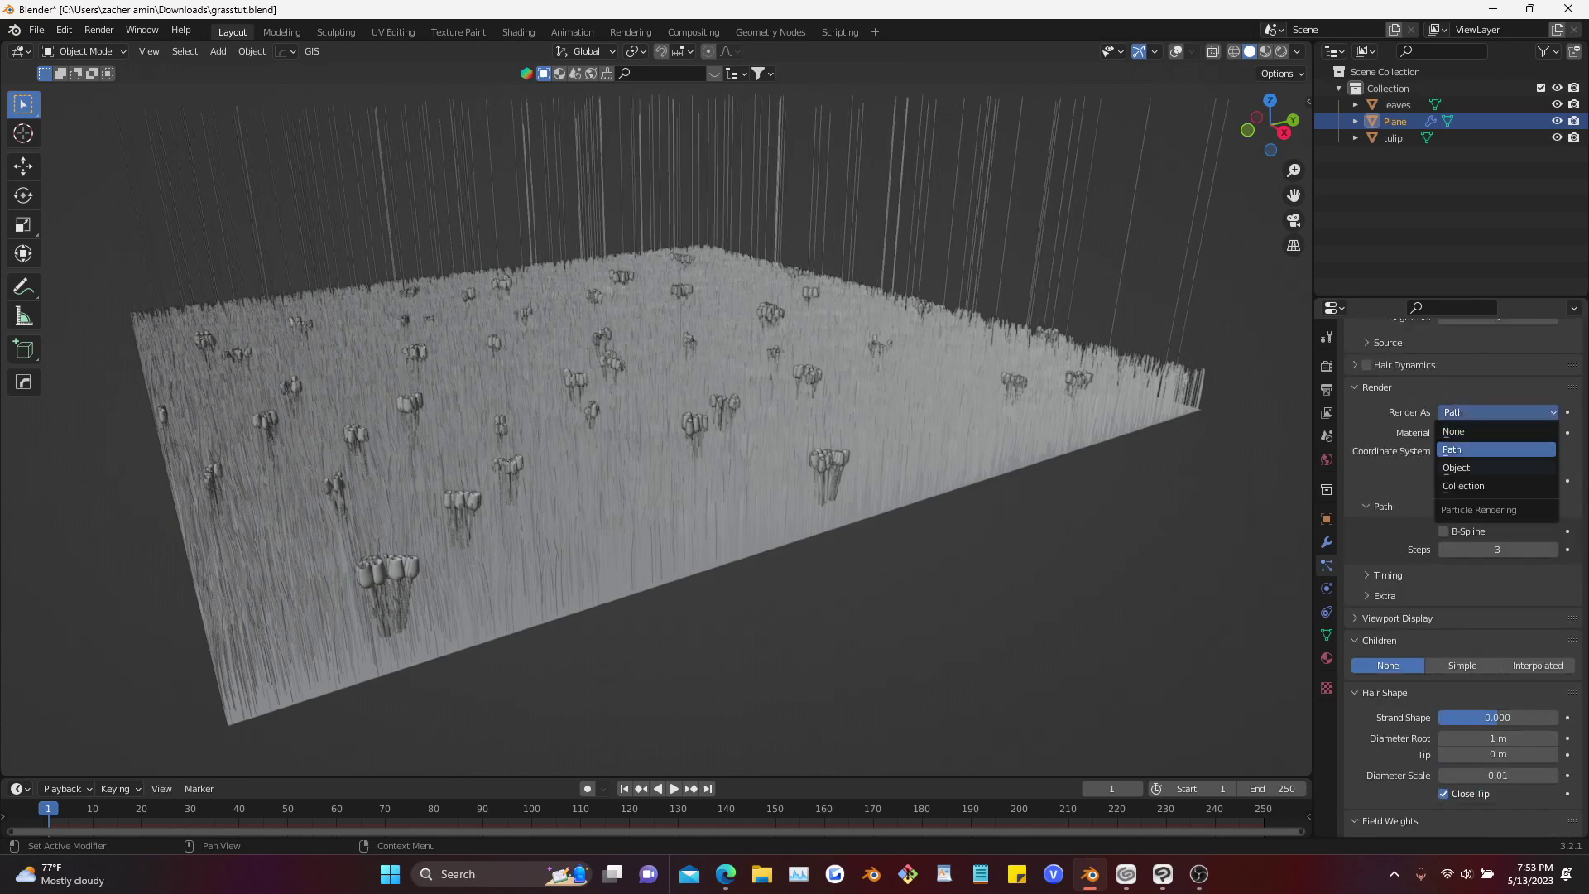
{"action": "left_click", "coordinate": [1490, 467]}
{"action": "left_click", "coordinate": [1493, 533]}
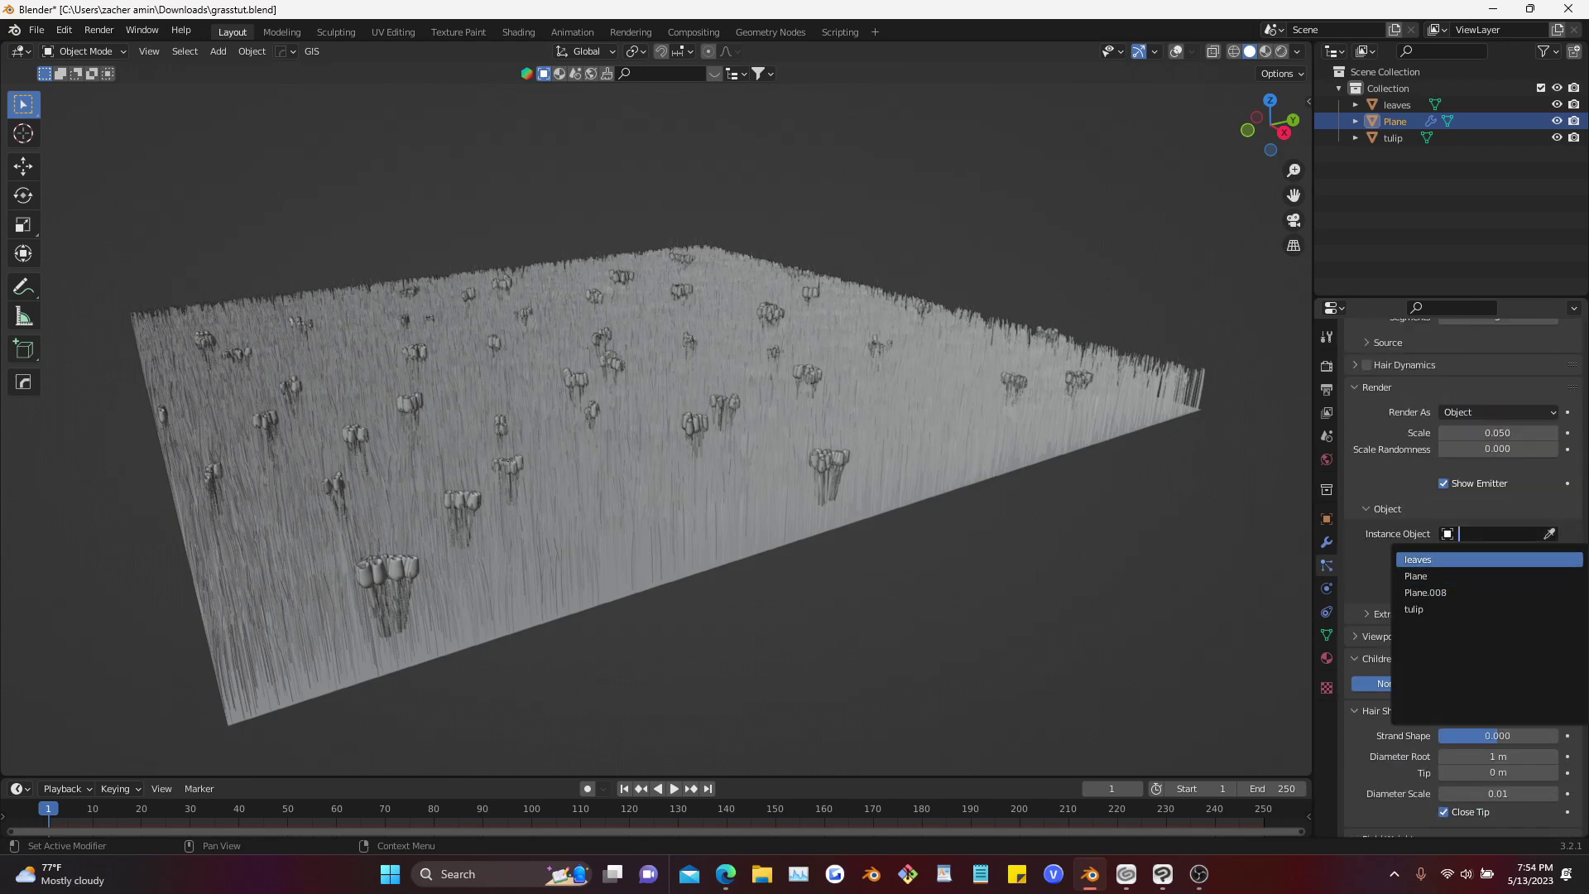
{"action": "left_click", "coordinate": [1481, 559]}
{"action": "scroll", "coordinate": [1460, 580], "scroll_direction": "down", "scroll_amount": 2}
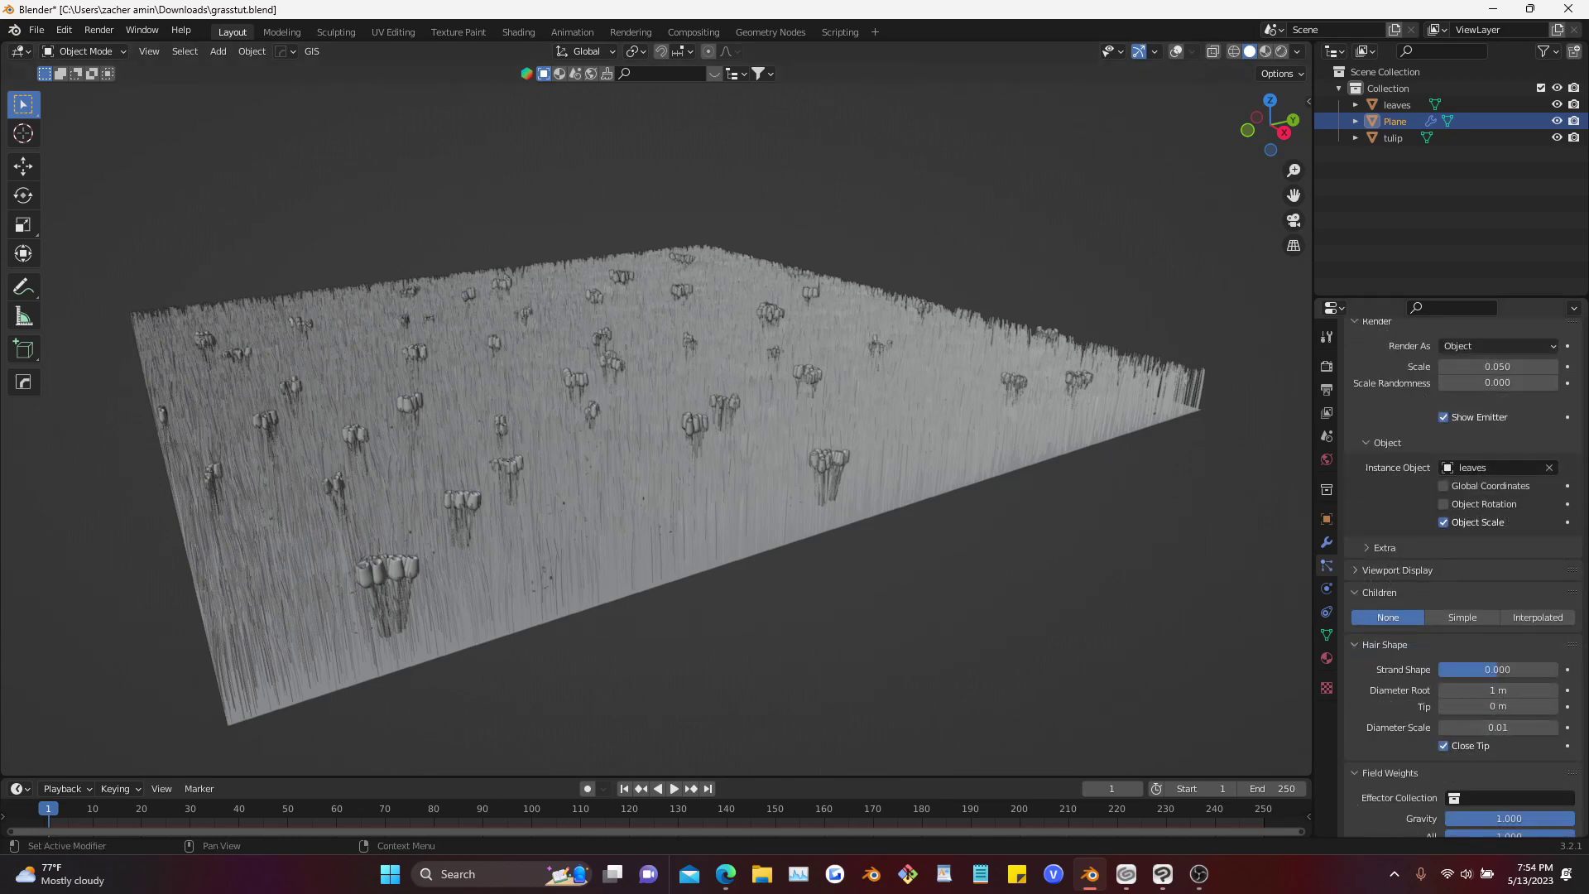
Set the leaves particles' render scale to 0.18 and scale randomness to 0.49
{"action": "left_click", "coordinate": [1498, 366]}
{"action": "type", "text": "0.17"}
{"action": "key", "text": "BackSpace"}
{"action": "type", "text": "8"}
{"action": "key", "text": "Return"}
{"action": "left_click", "coordinate": [1498, 384]}
{"action": "type", "text": "0.4"}
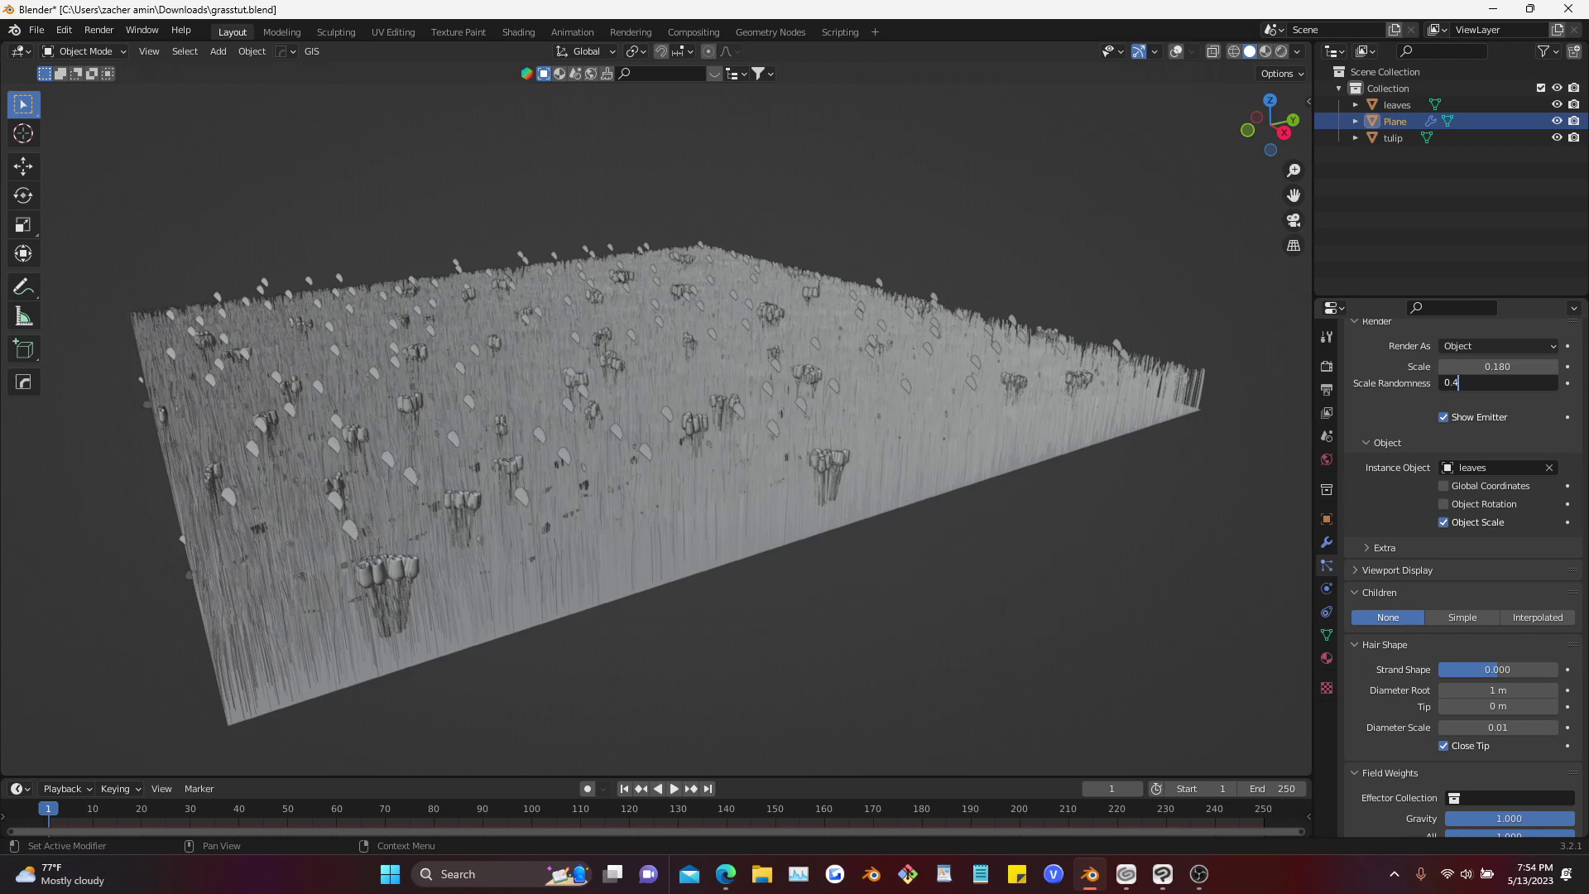
{"action": "type", "text": "9"}
{"action": "key", "text": "Return"}
{"action": "scroll", "coordinate": [1461, 579], "scroll_direction": "up", "scroll_amount": 2}
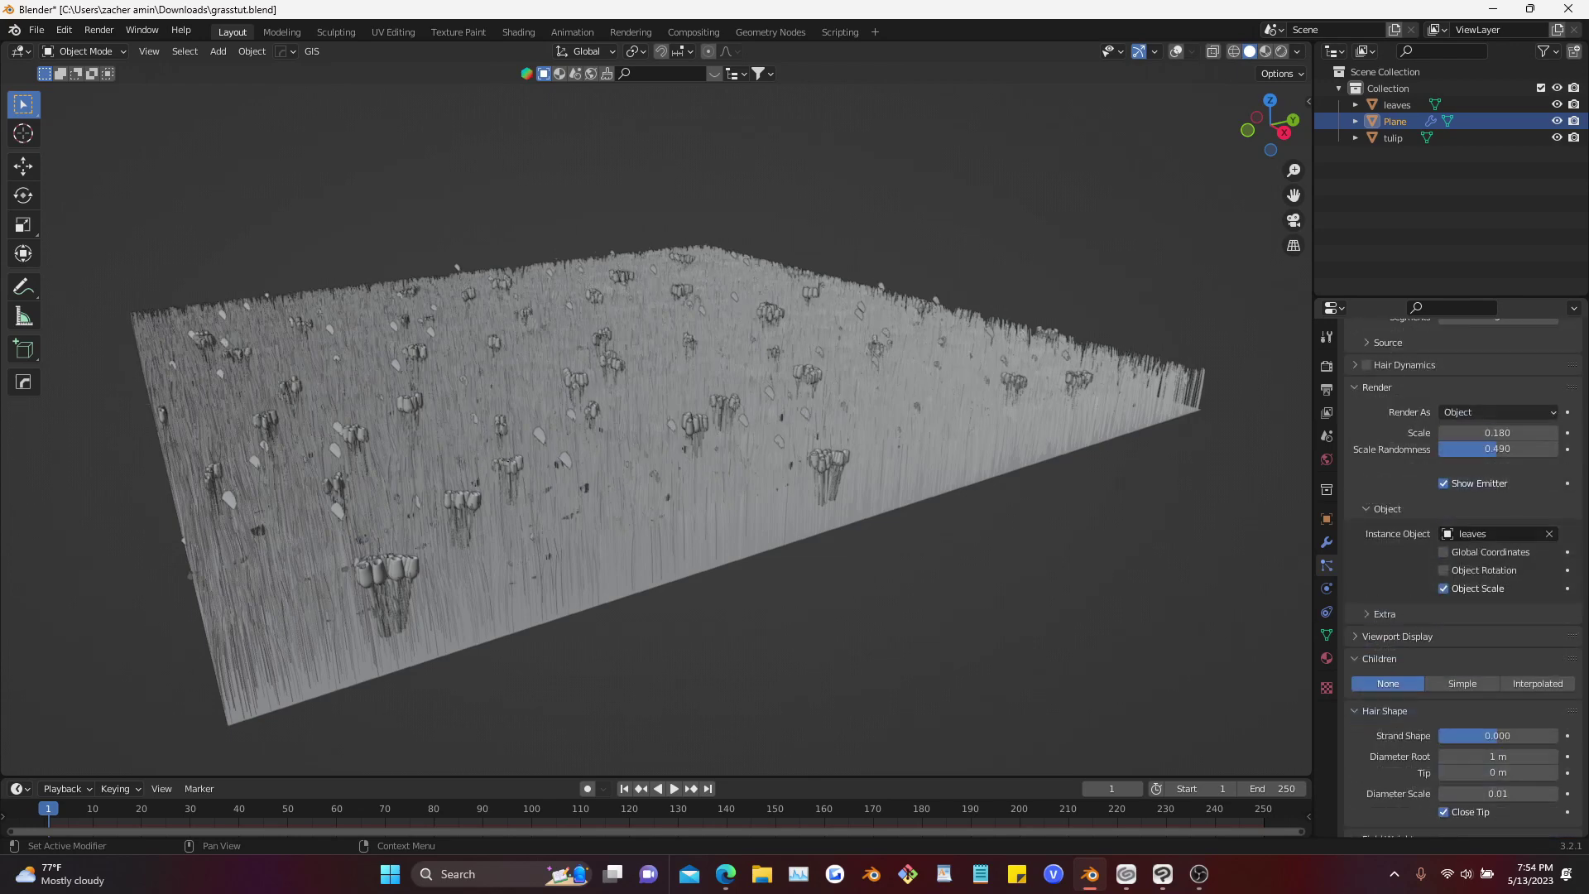
Turn off Object Scale and enable Object Rotation and Global Coordinates for the leaves instances
{"action": "scroll", "coordinate": [1463, 579], "scroll_direction": "down", "scroll_amount": 2}
{"action": "left_click", "coordinate": [1443, 523]}
{"action": "left_click", "coordinate": [1444, 504]}
{"action": "left_click", "coordinate": [1443, 486]}
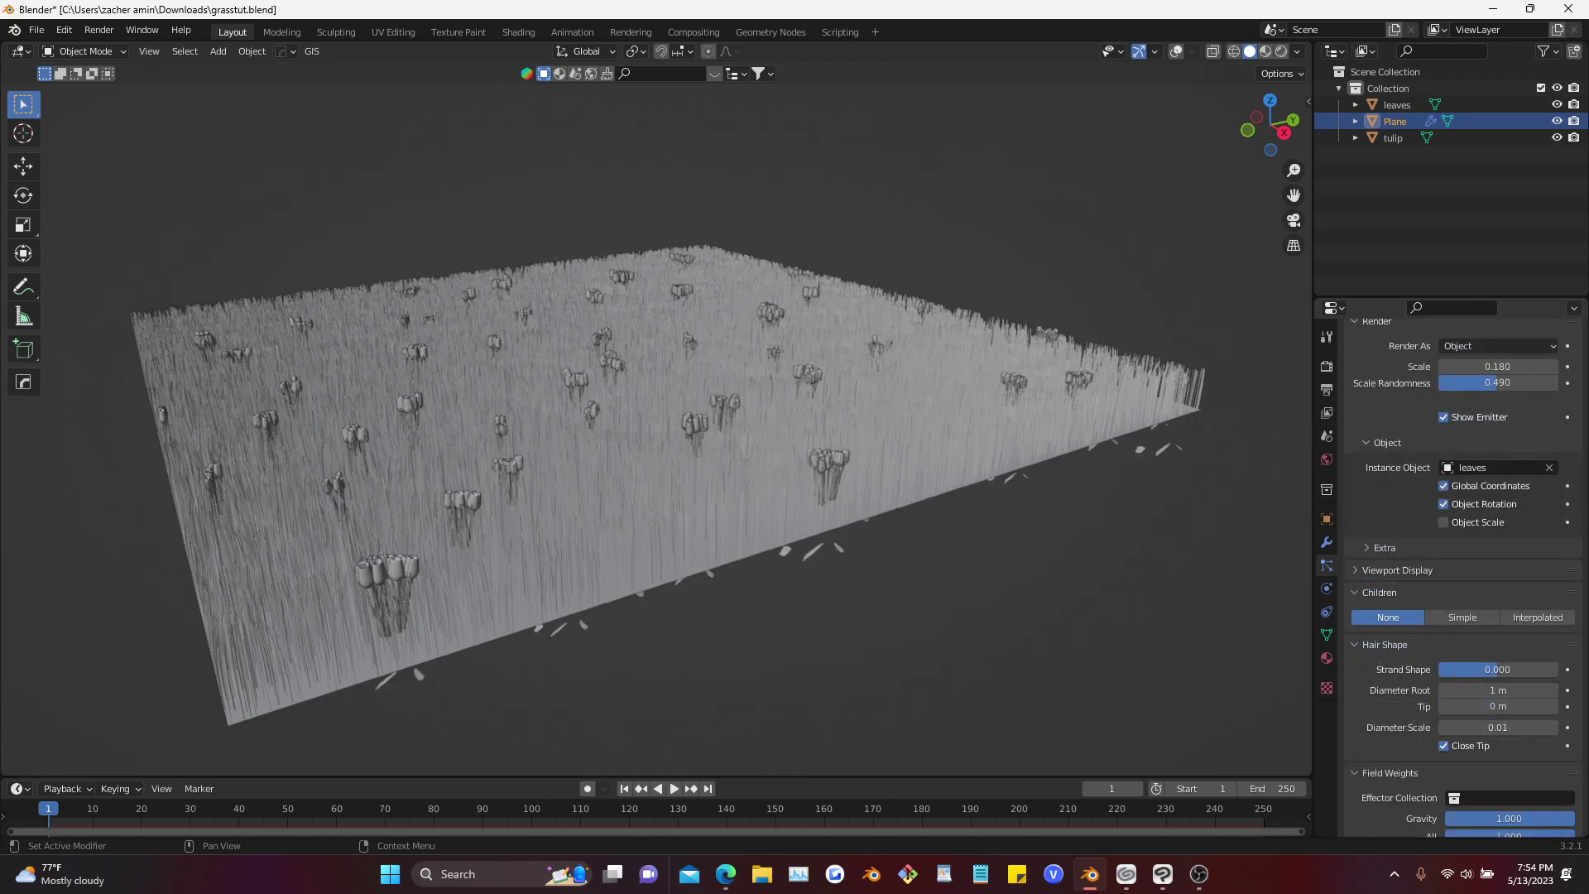
Give the leaves particle system interpolated children with display amount and render amount both set to 5
{"action": "left_click", "coordinate": [1537, 618]}
{"action": "scroll", "coordinate": [1537, 618], "scroll_direction": "down", "scroll_amount": 4}
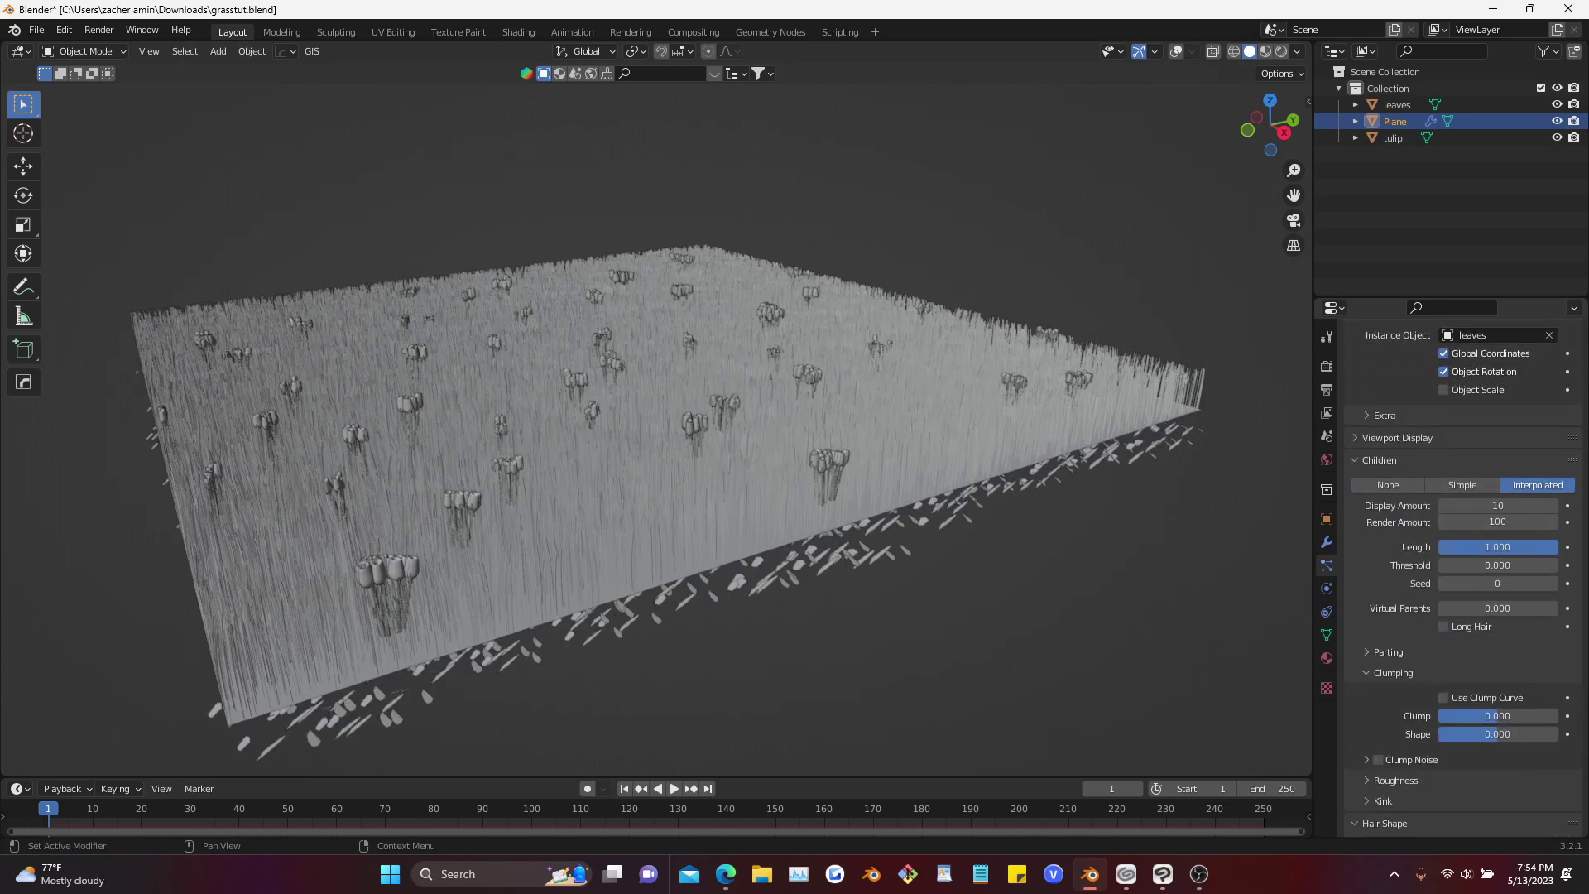
{"action": "type", "text": "5"}
{"action": "key", "text": "Return"}
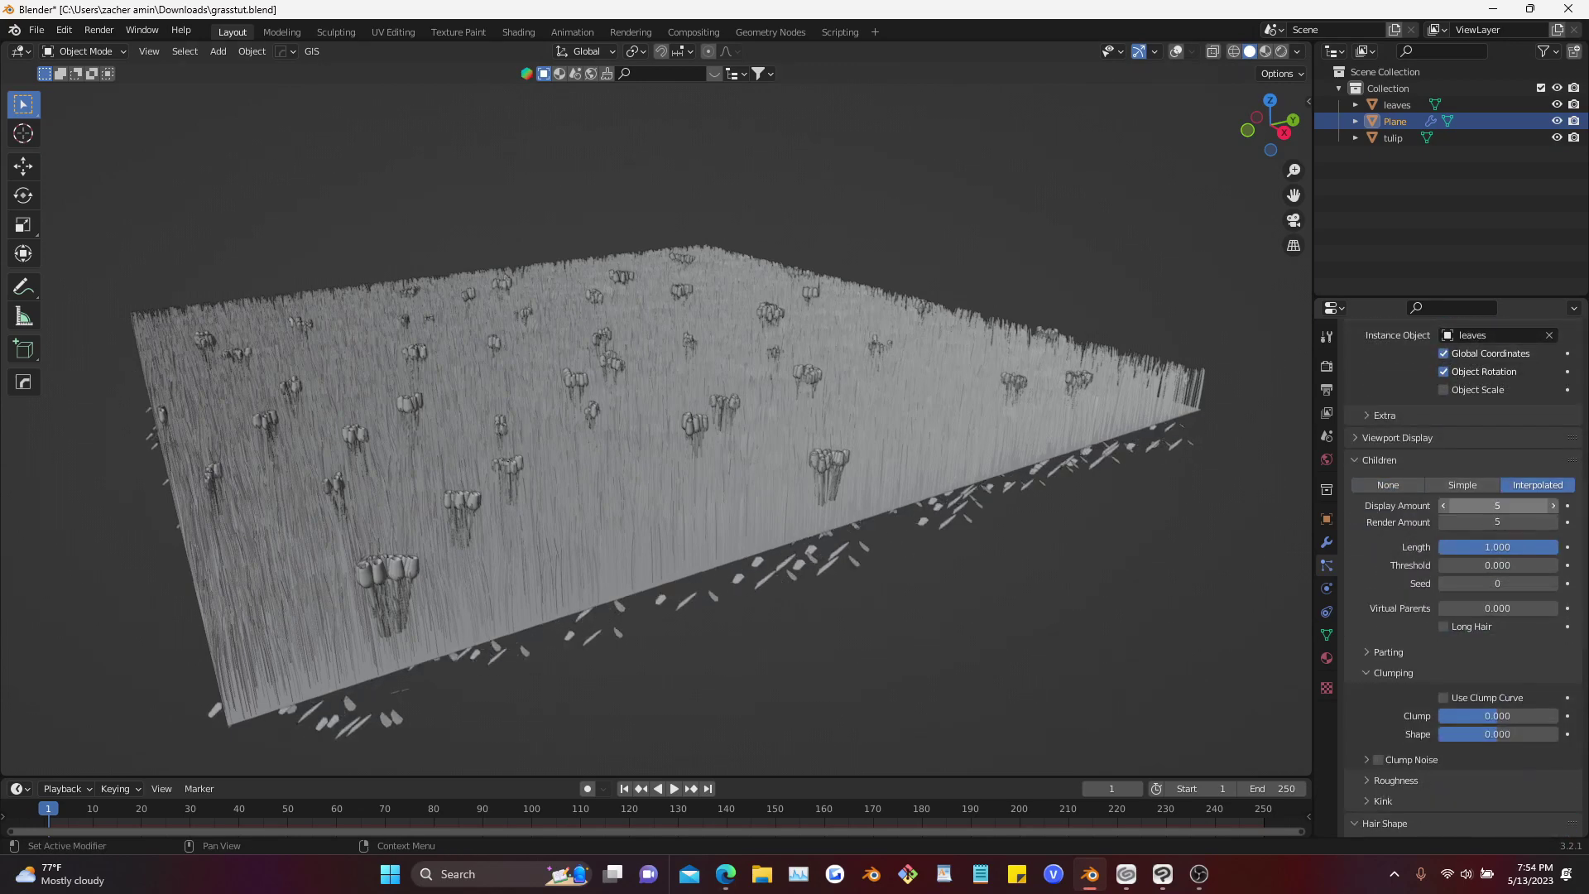
{"action": "scroll", "coordinate": [1465, 579], "scroll_direction": "down", "scroll_amount": 10}
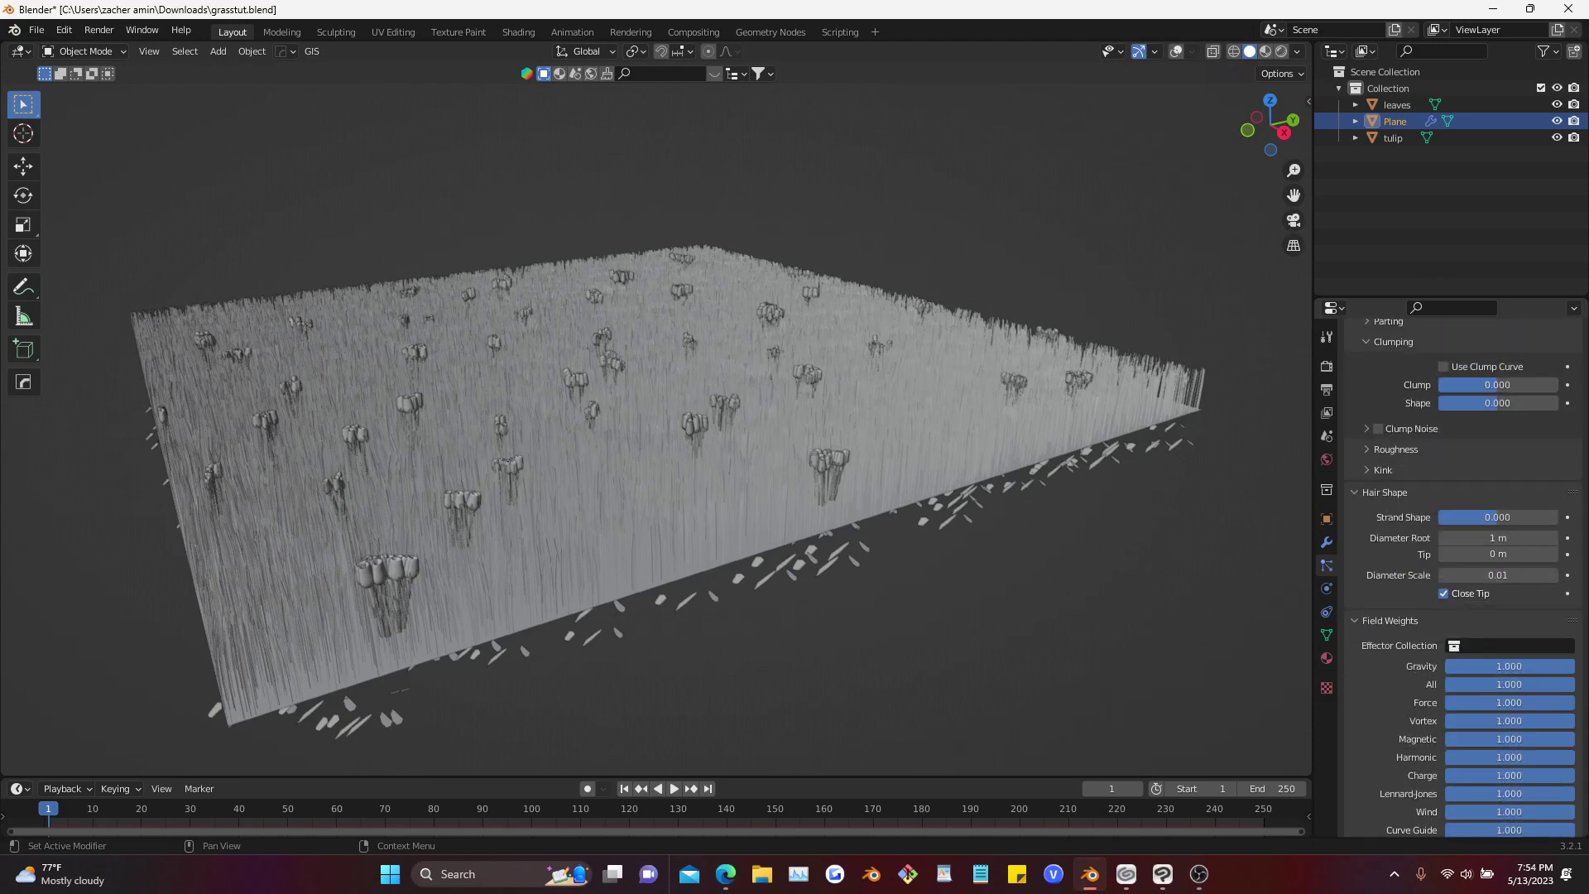
{"action": "scroll", "coordinate": [1465, 580], "scroll_direction": "down", "scroll_amount": 5}
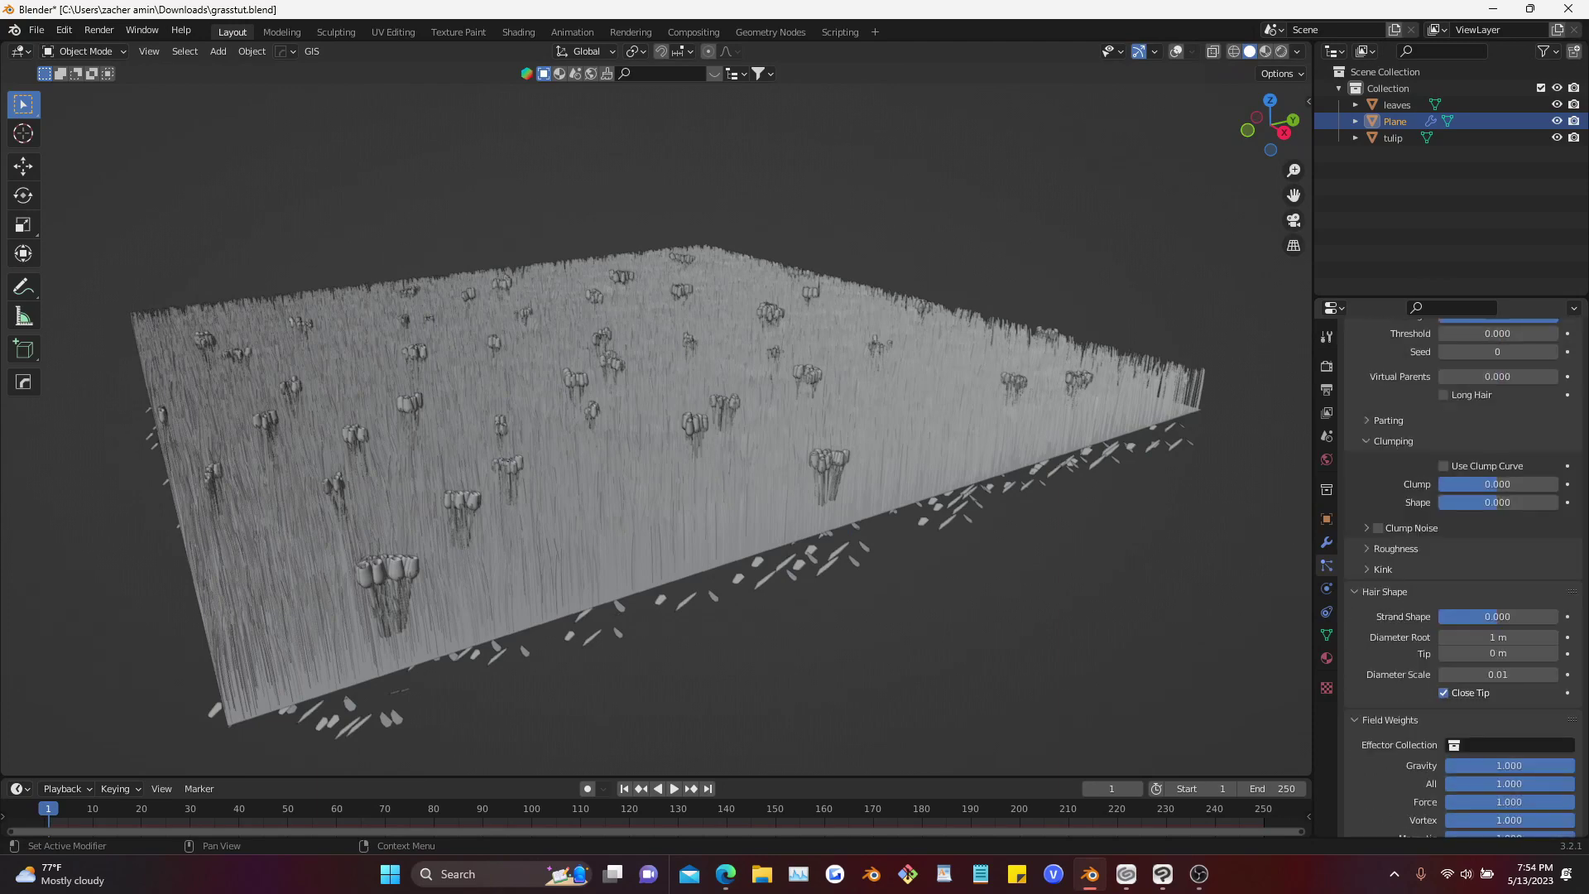
{"action": "scroll", "coordinate": [1464, 579], "scroll_direction": "up", "scroll_amount": 13}
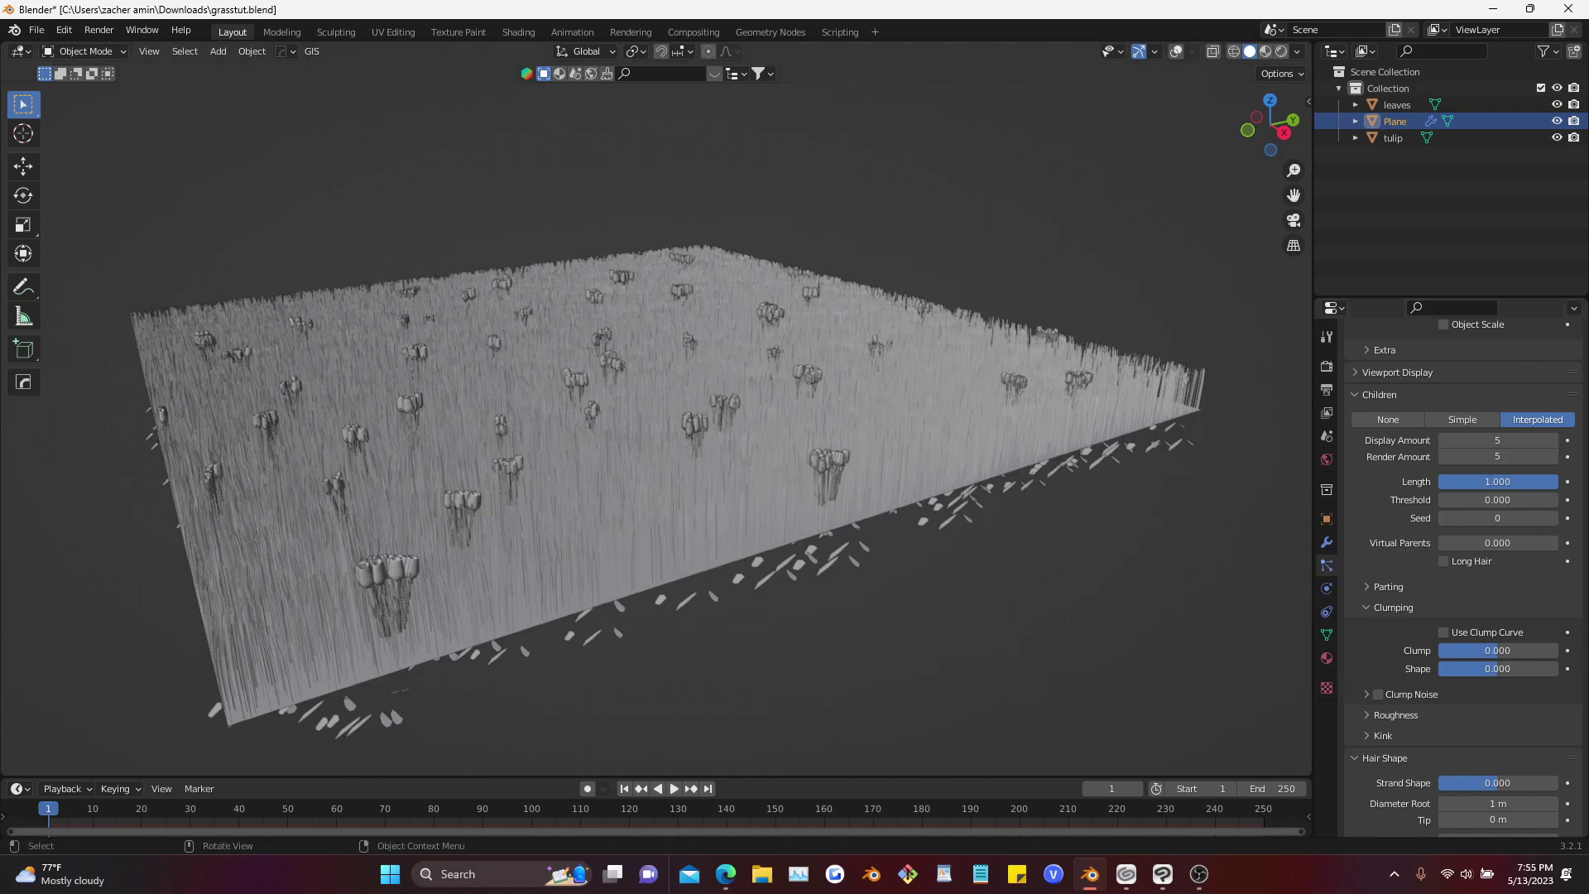
Select the leaves object and raise it about 0.58 m along the Z axis
{"action": "left_click", "coordinate": [1176, 51]}
{"action": "left_click", "coordinate": [1397, 105]}
{"action": "key", "text": "g"}
{"action": "key", "text": "z"}
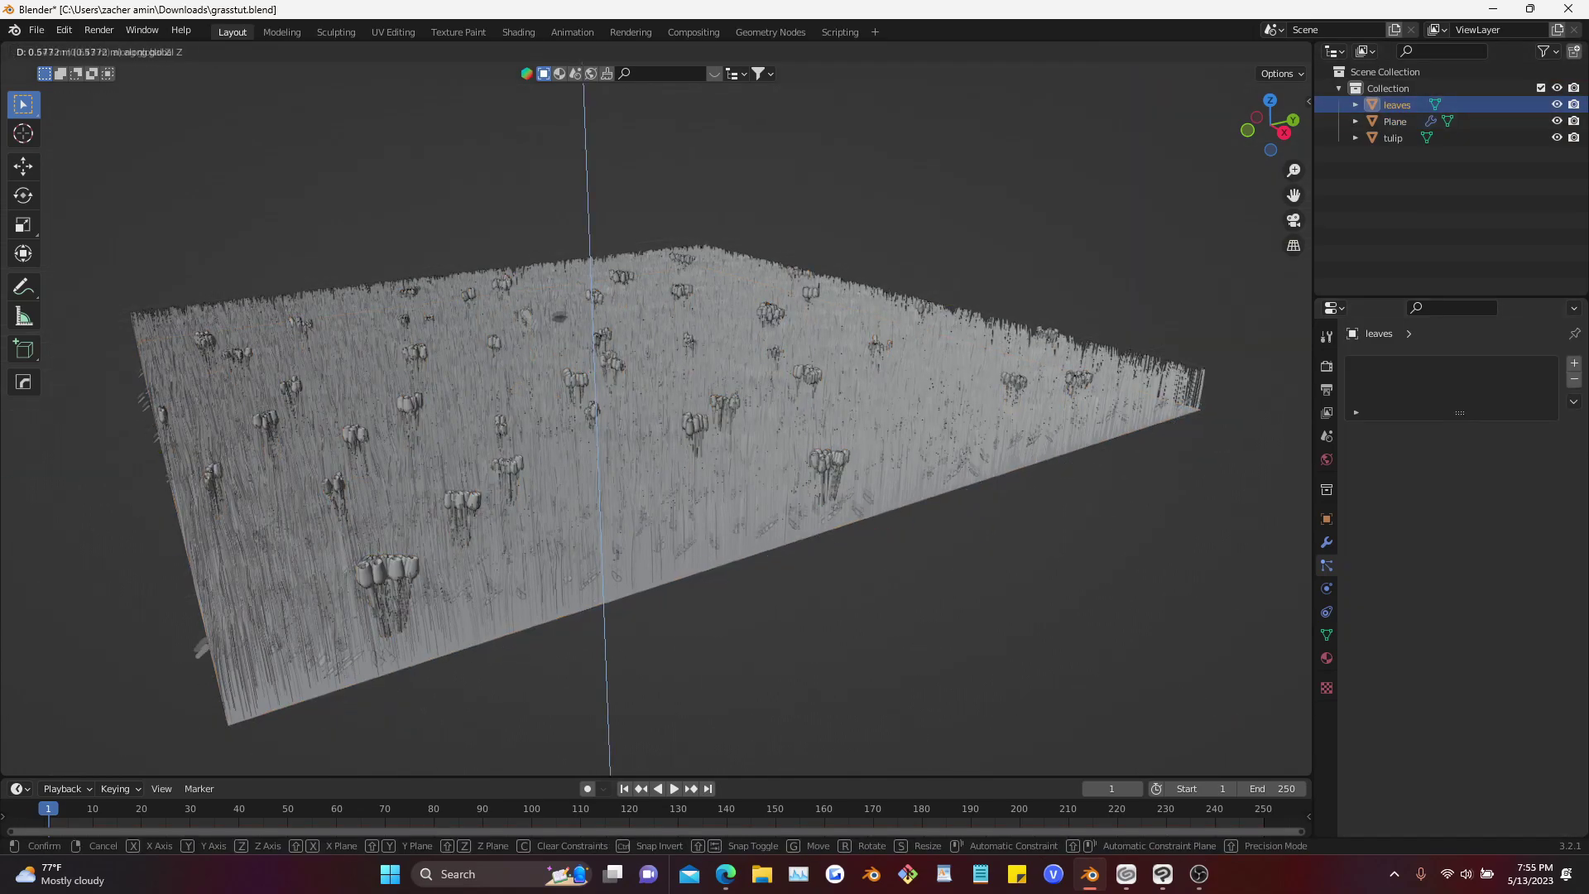
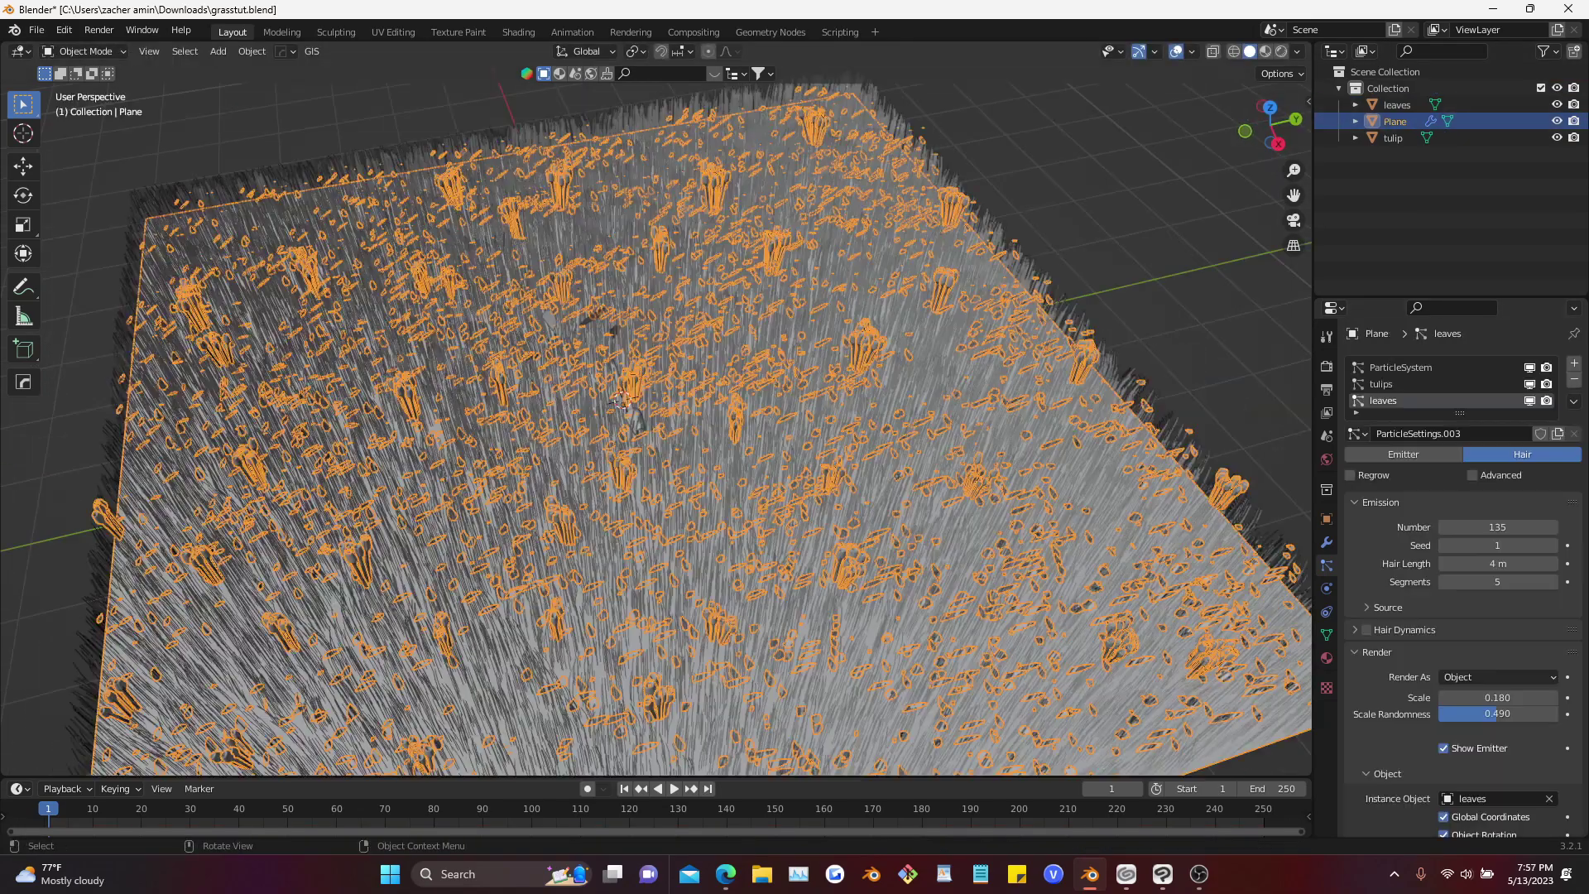
Scale the grass plane in several passes to adjust the overall size of the field
{"action": "scroll", "coordinate": [654, 414], "scroll_direction": "down", "scroll_amount": 5}
{"action": "key", "text": "s"}
{"action": "left_click", "coordinate": [985, 389]}
{"action": "scroll", "coordinate": [985, 389], "scroll_direction": "up", "scroll_amount": 2}
{"action": "middle_click_drag", "start_coordinate": [997, 393], "coordinate": [1049, 401]}
{"action": "key", "text": "s"}
{"action": "left_click", "coordinate": [1034, 399]}
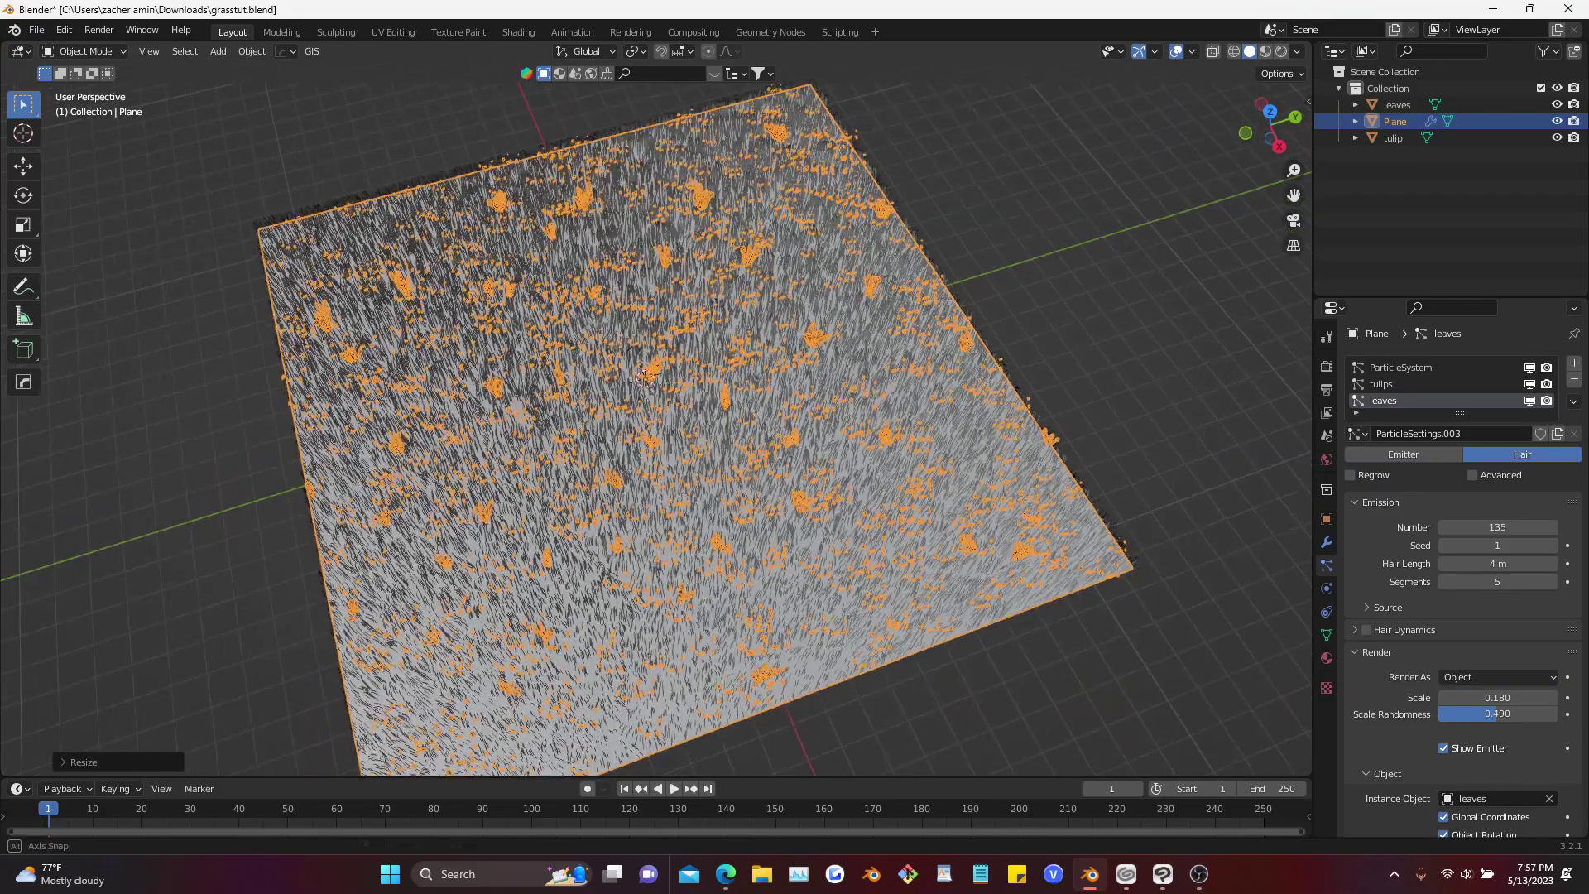
{"action": "scroll", "coordinate": [662, 413], "scroll_direction": "down", "scroll_amount": 2}
{"action": "key", "text": "s"}
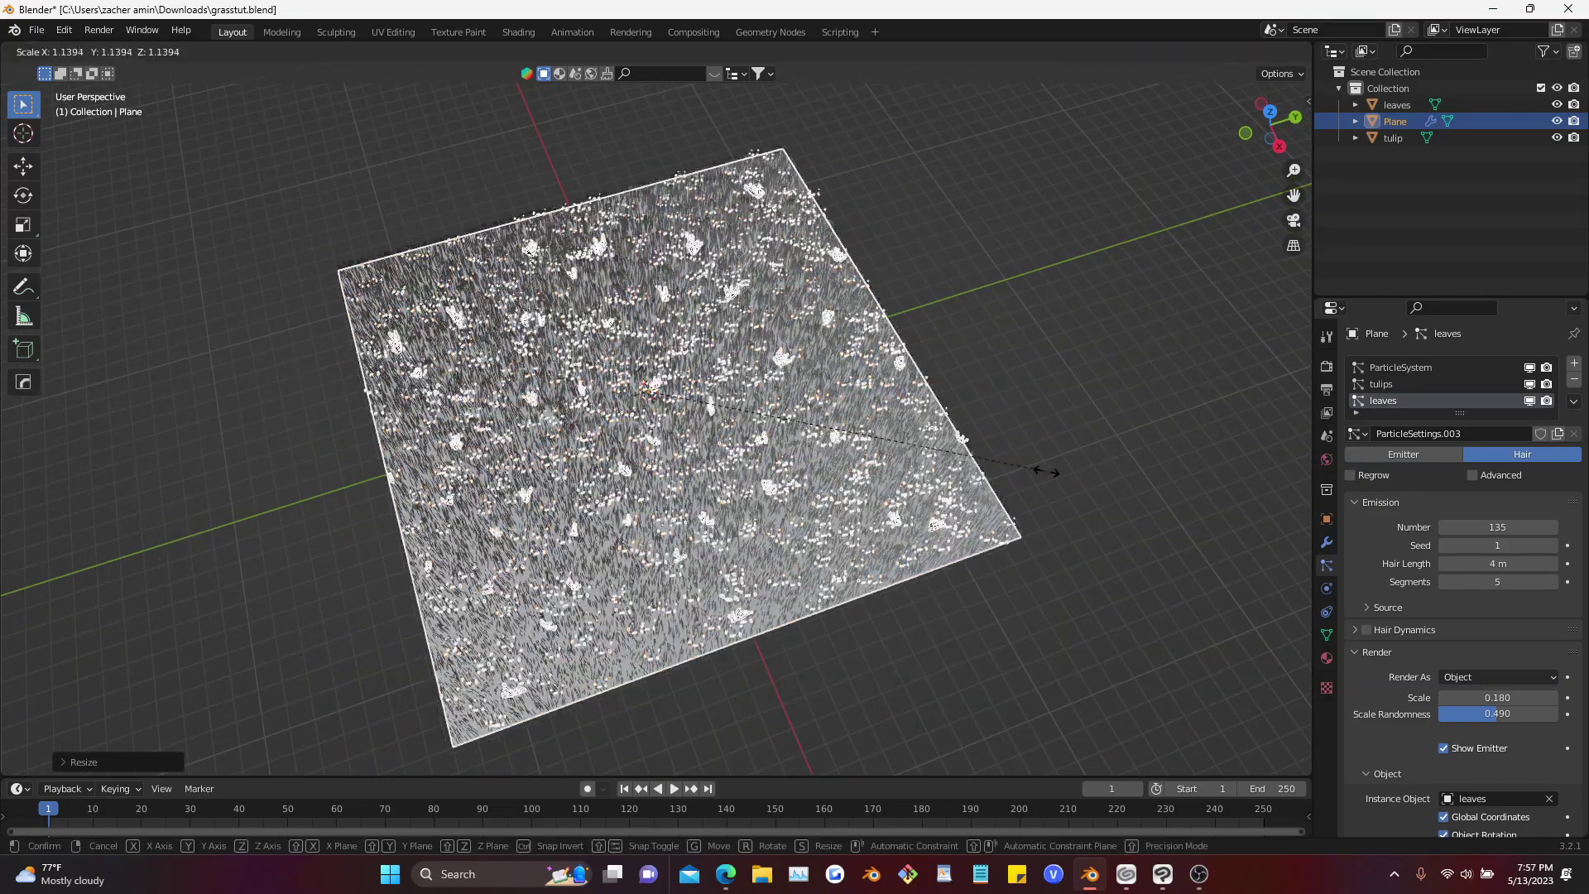
{"action": "left_click", "coordinate": [1100, 479]}
{"action": "middle_click_drag", "start_coordinate": [1099, 479], "coordinate": [1096, 465], "text": "shift"}
{"action": "key", "text": "s"}
{"action": "left_click", "coordinate": [1024, 447]}
{"action": "scroll", "coordinate": [1025, 447], "scroll_direction": "up", "scroll_amount": 3}
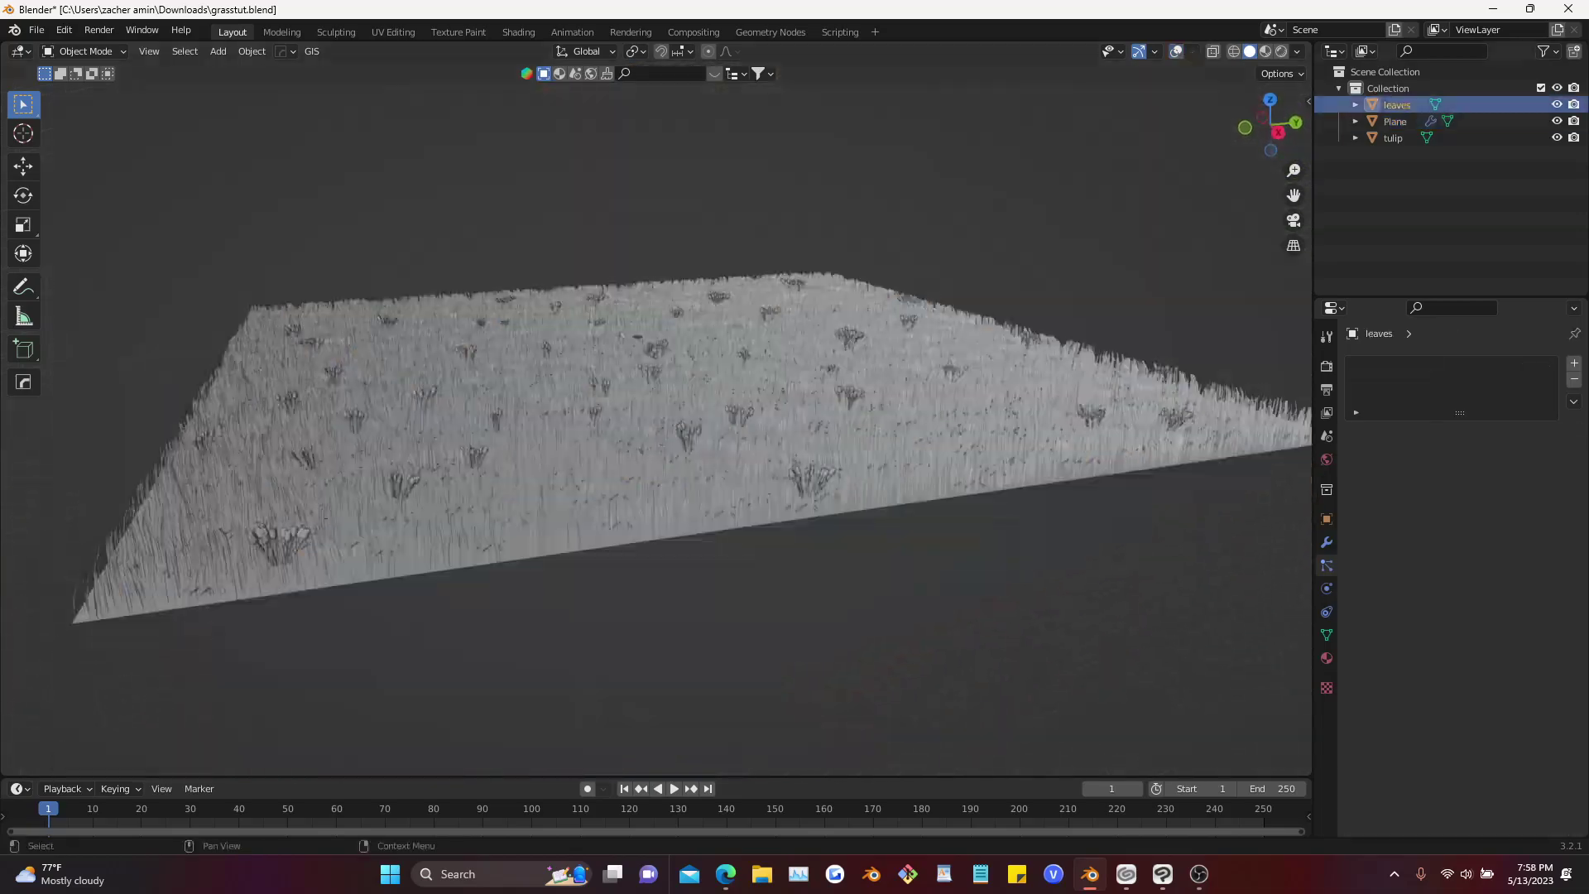
Toggle the viewport overlays and shift the leaves object vertically along the Z axis
{"action": "left_click", "coordinate": [1176, 51]}
{"action": "scroll", "coordinate": [827, 414], "scroll_direction": "up", "scroll_amount": 4}
{"action": "mouse_move", "coordinate": [827, 414]}
{"action": "middle_mouse_down"}
{"action": "mouse_move", "coordinate": [827, 382]}
{"action": "mouse_move", "coordinate": [831, 419]}
{"action": "middle_mouse_up"}
{"action": "key", "text": "g"}
{"action": "key", "text": "z"}
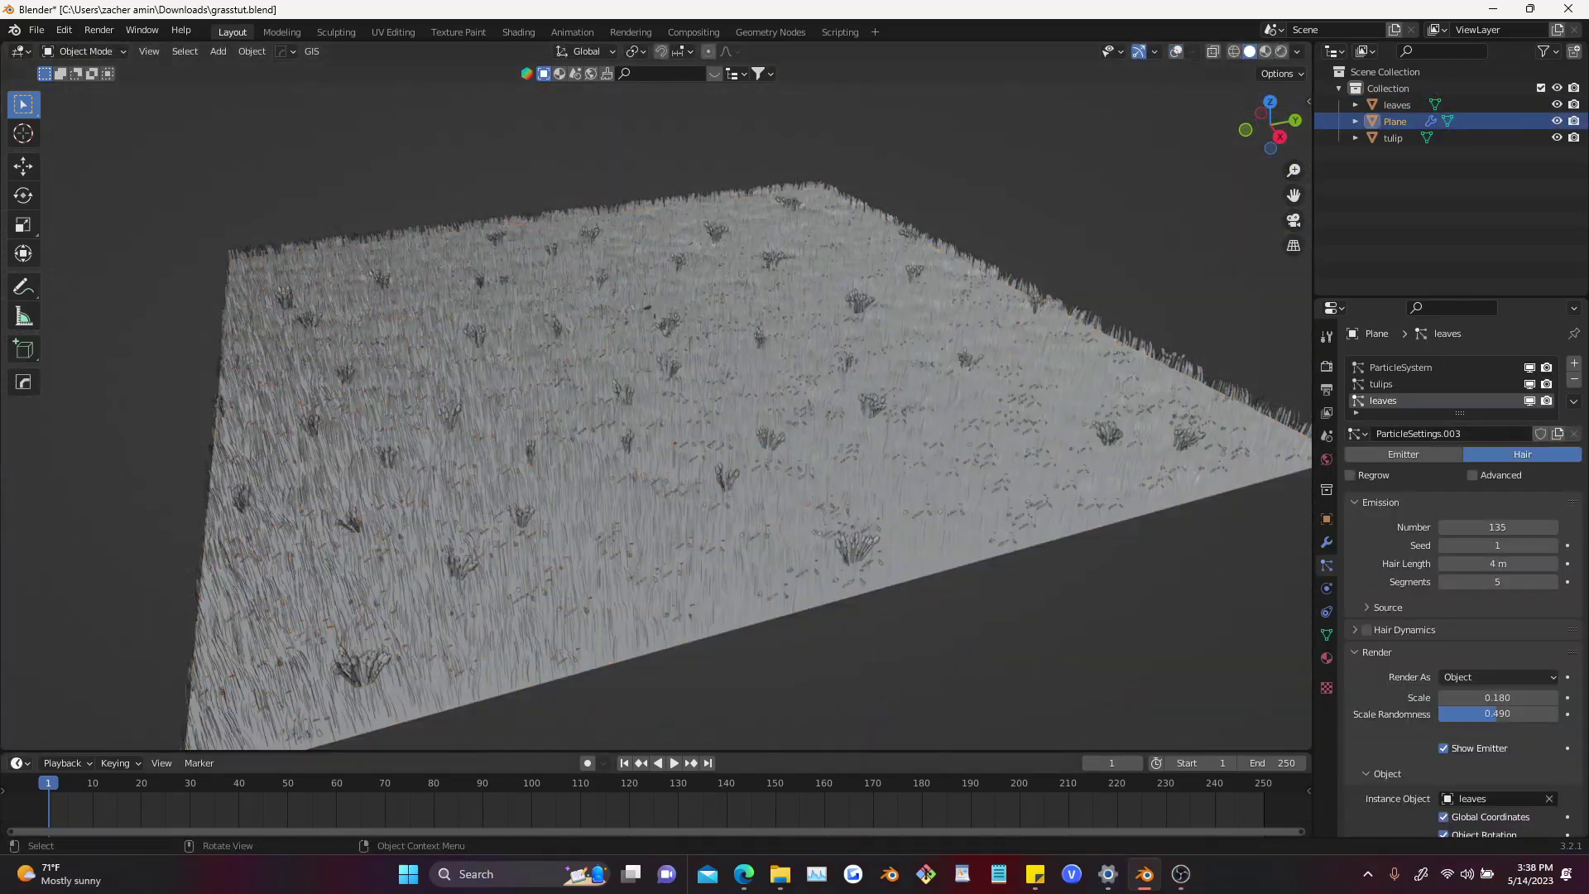
Change the timeline area into a Shader Editor and enlarge it to about half the window height
{"action": "left_click", "coordinate": [20, 763]}
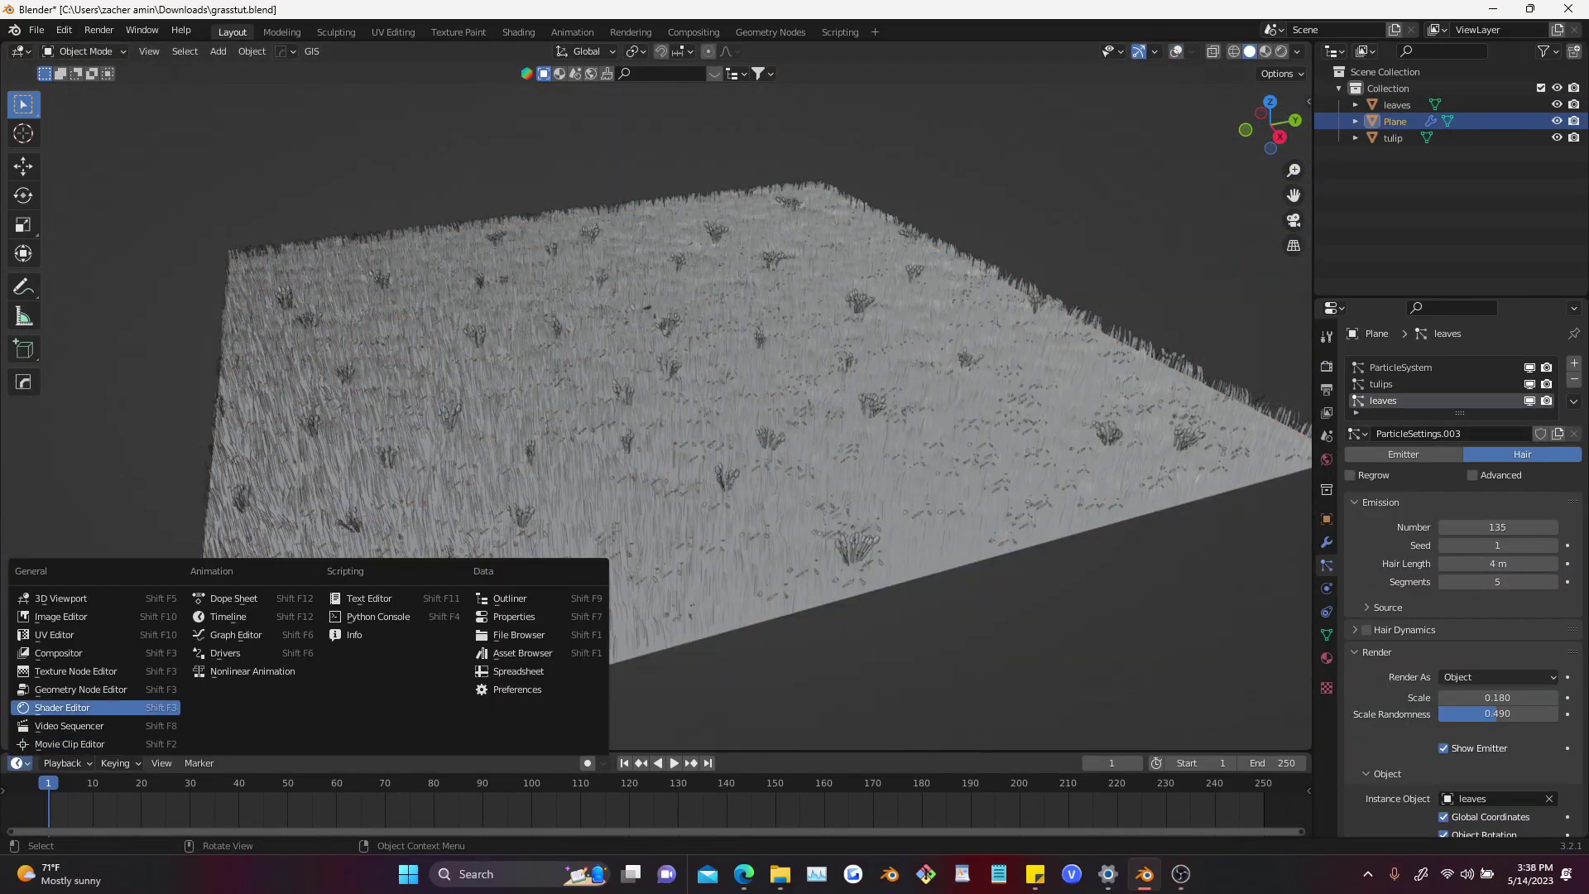
{"action": "left_click", "coordinate": [68, 708]}
{"action": "left_click_drag", "start_coordinate": [190, 751], "coordinate": [190, 452]}
{"action": "left_click_drag", "start_coordinate": [331, 453], "coordinate": [331, 460]}
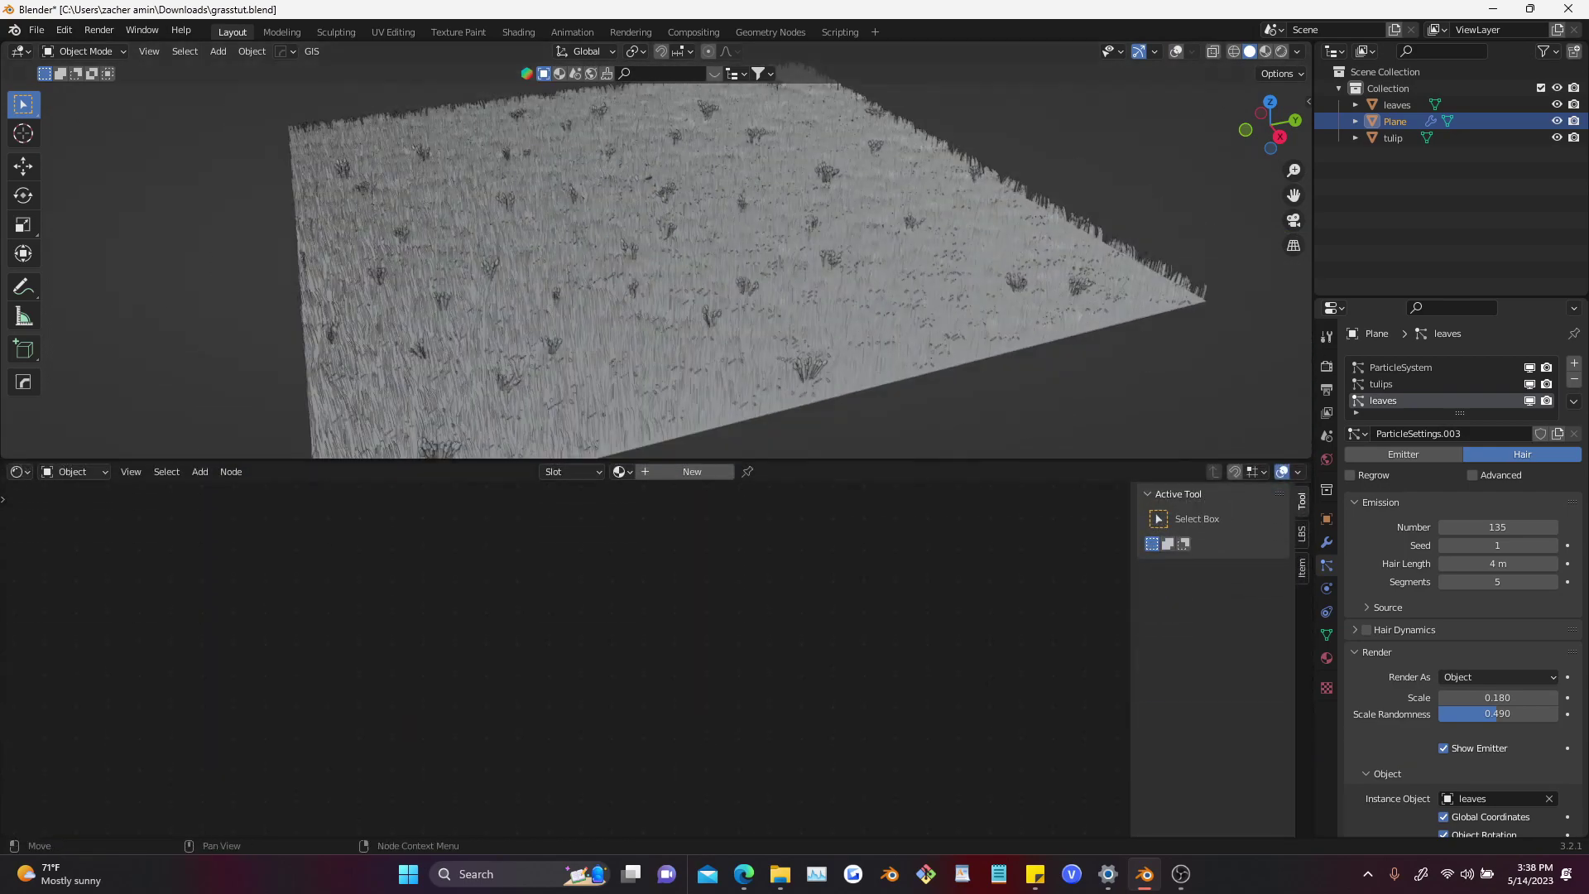
Create a new material named "grass" on the plane and delete its default Principled BSDF node
{"action": "left_click", "coordinate": [691, 472]}
{"action": "scroll", "coordinate": [629, 654], "scroll_direction": "up", "scroll_amount": 7}
{"action": "left_click", "coordinate": [653, 635]}
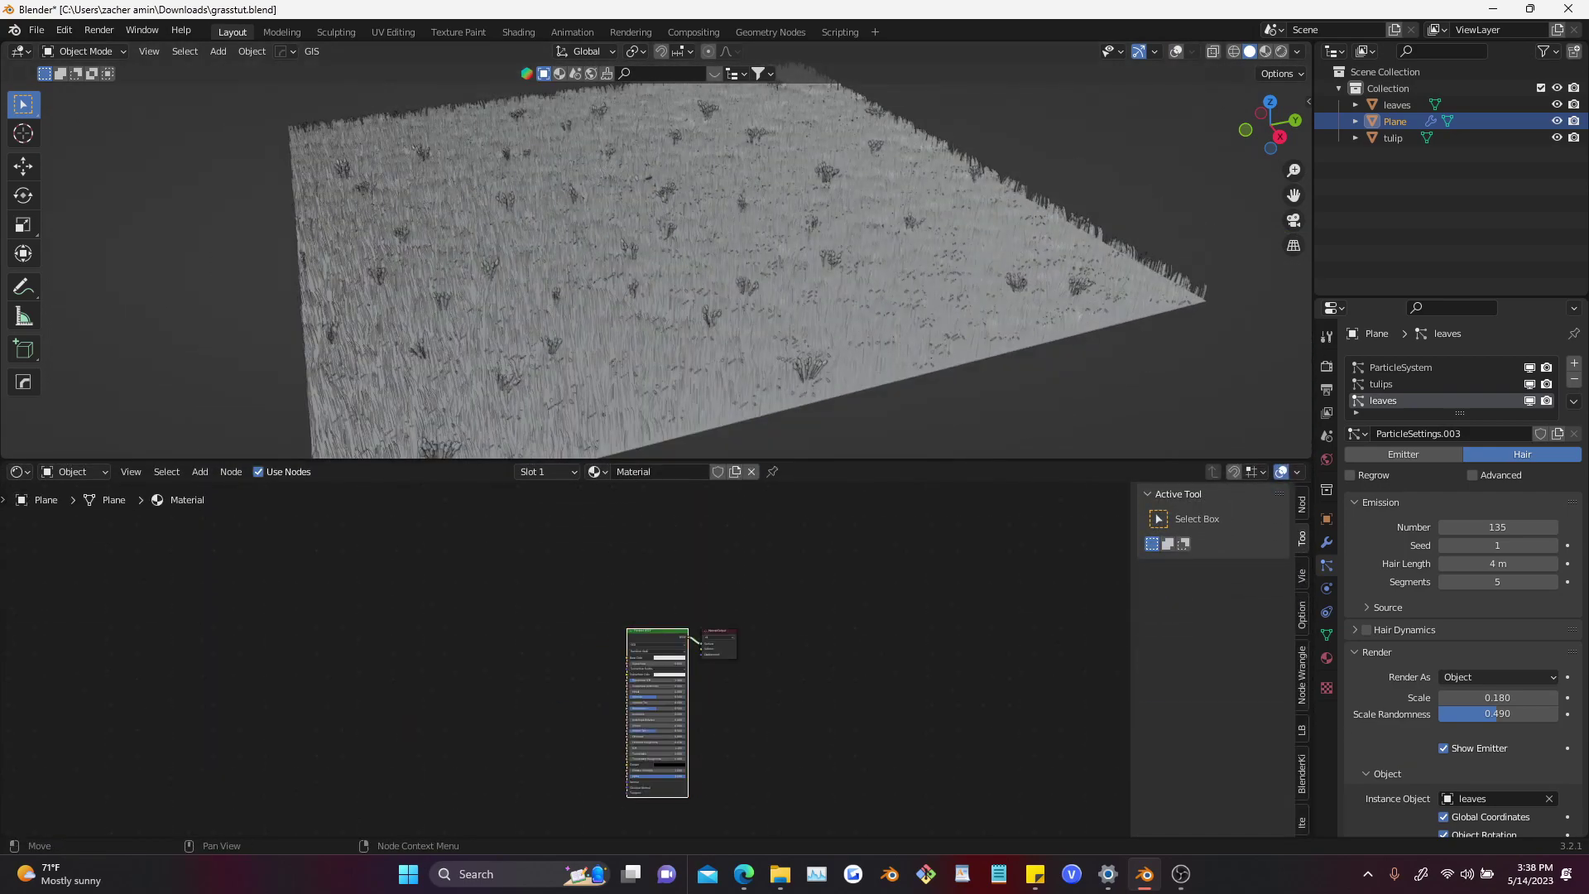
{"action": "key", "text": "x"}
{"action": "scroll", "coordinate": [654, 654], "scroll_direction": "up", "scroll_amount": 3}
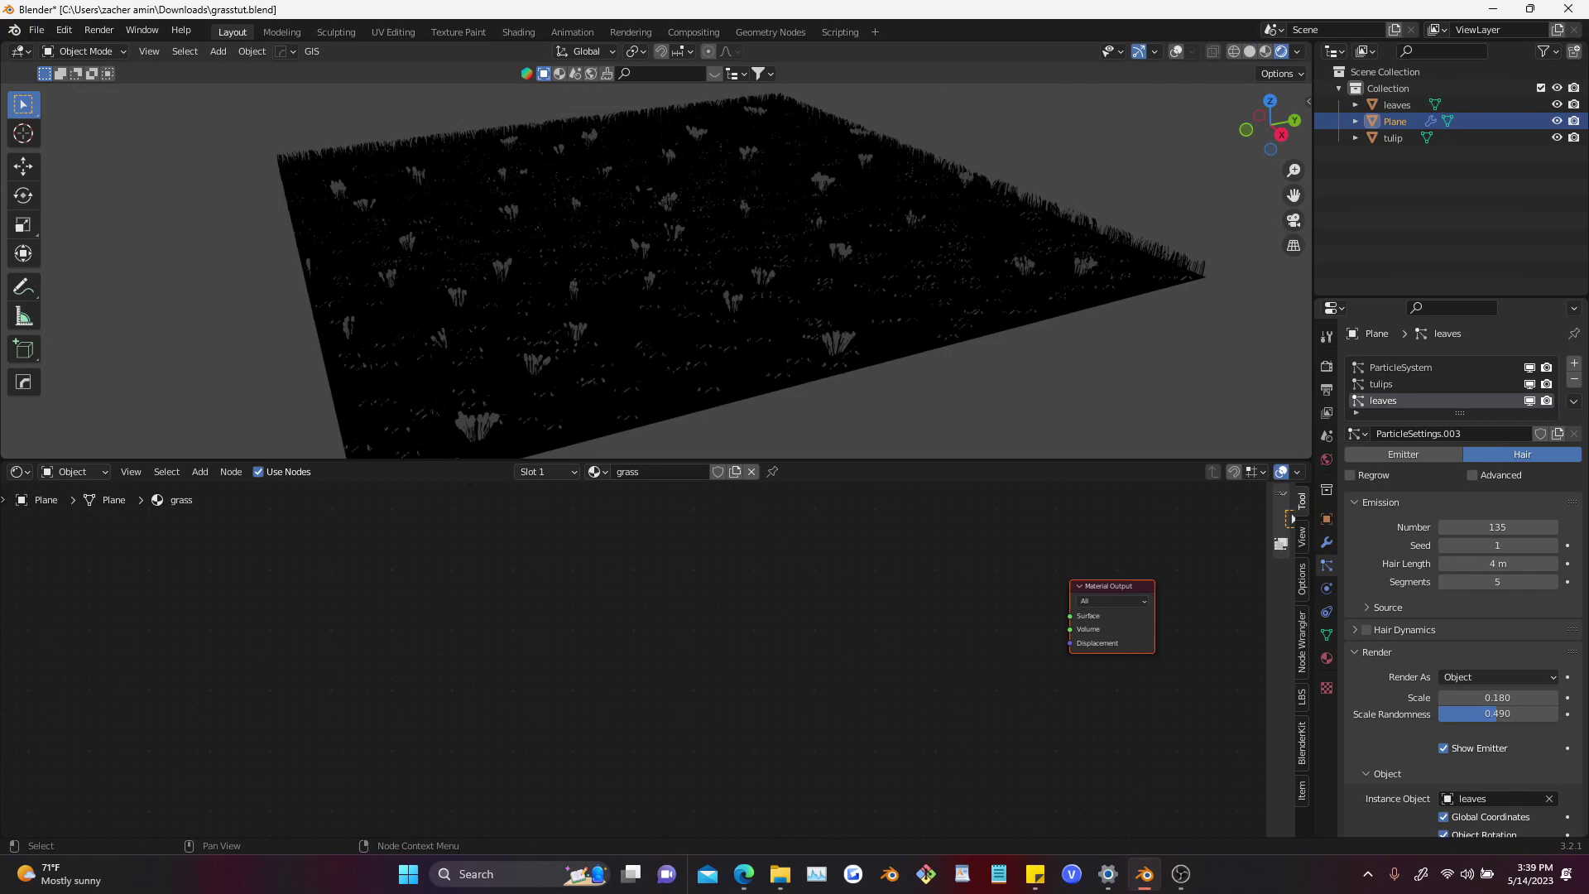
Add a Principled BSDF node, feed it into a new Shader to RGB node and preview that node's color output
{"action": "key", "text": "shift+a"}
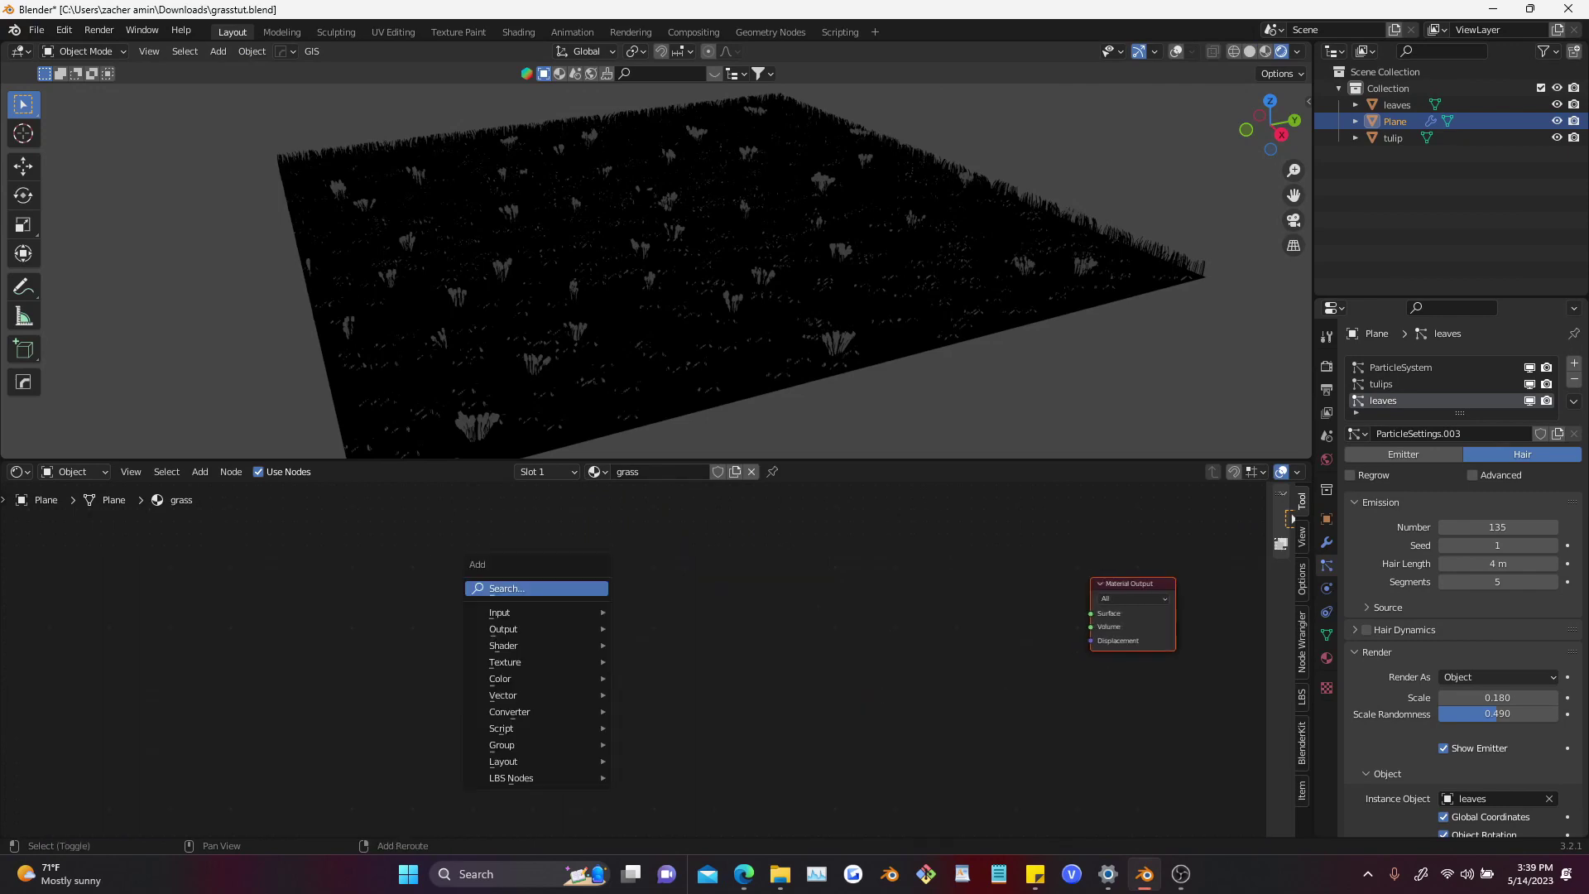
{"action": "type", "text": "principled"}
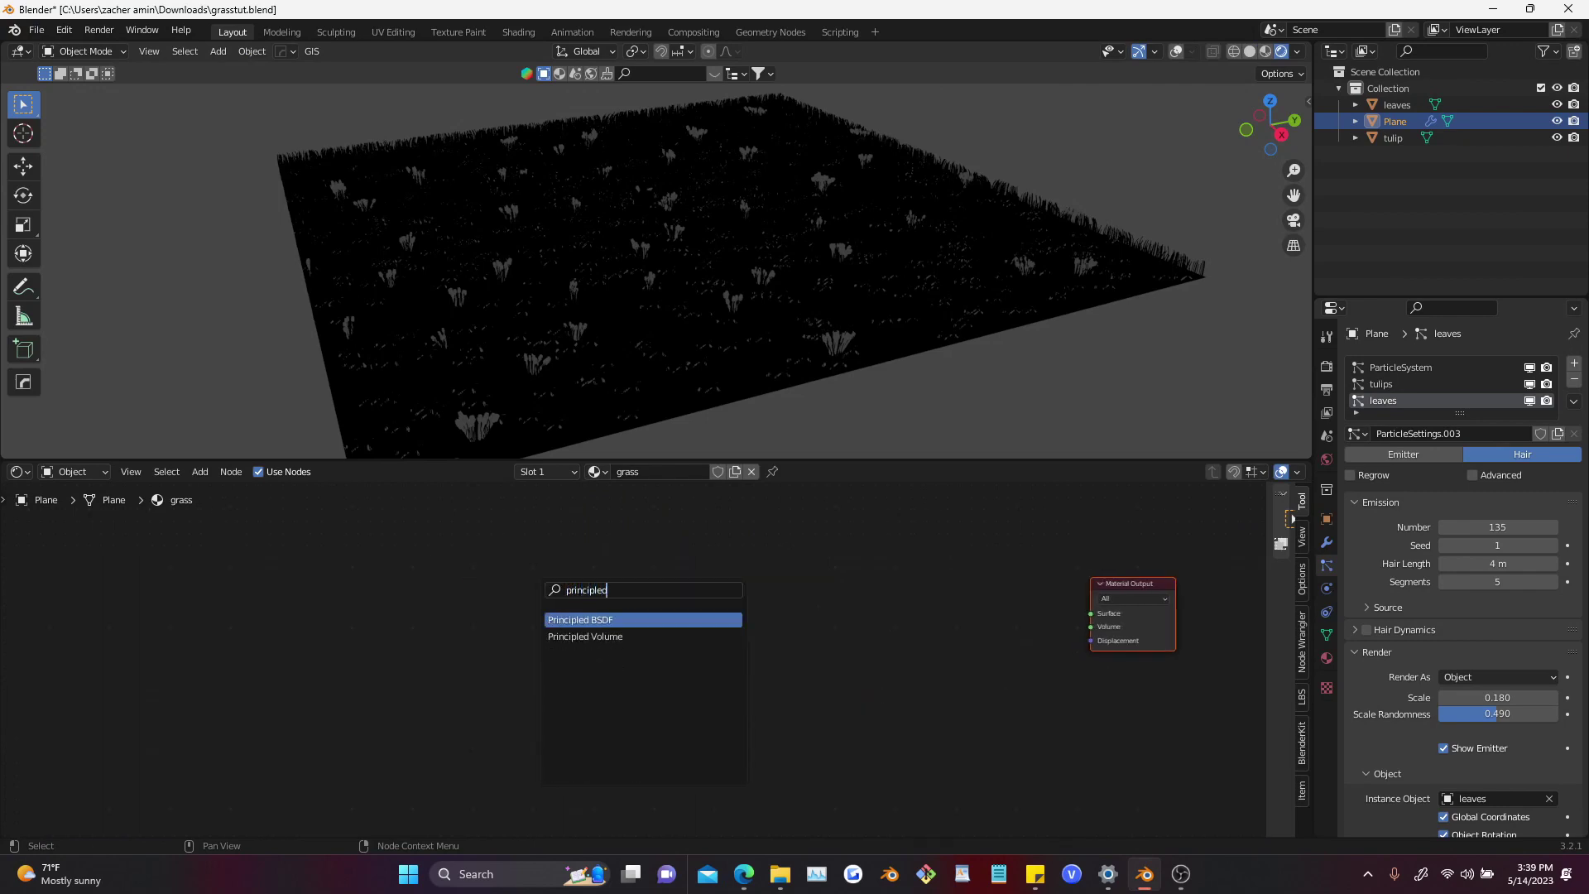
{"action": "key", "text": "Return"}
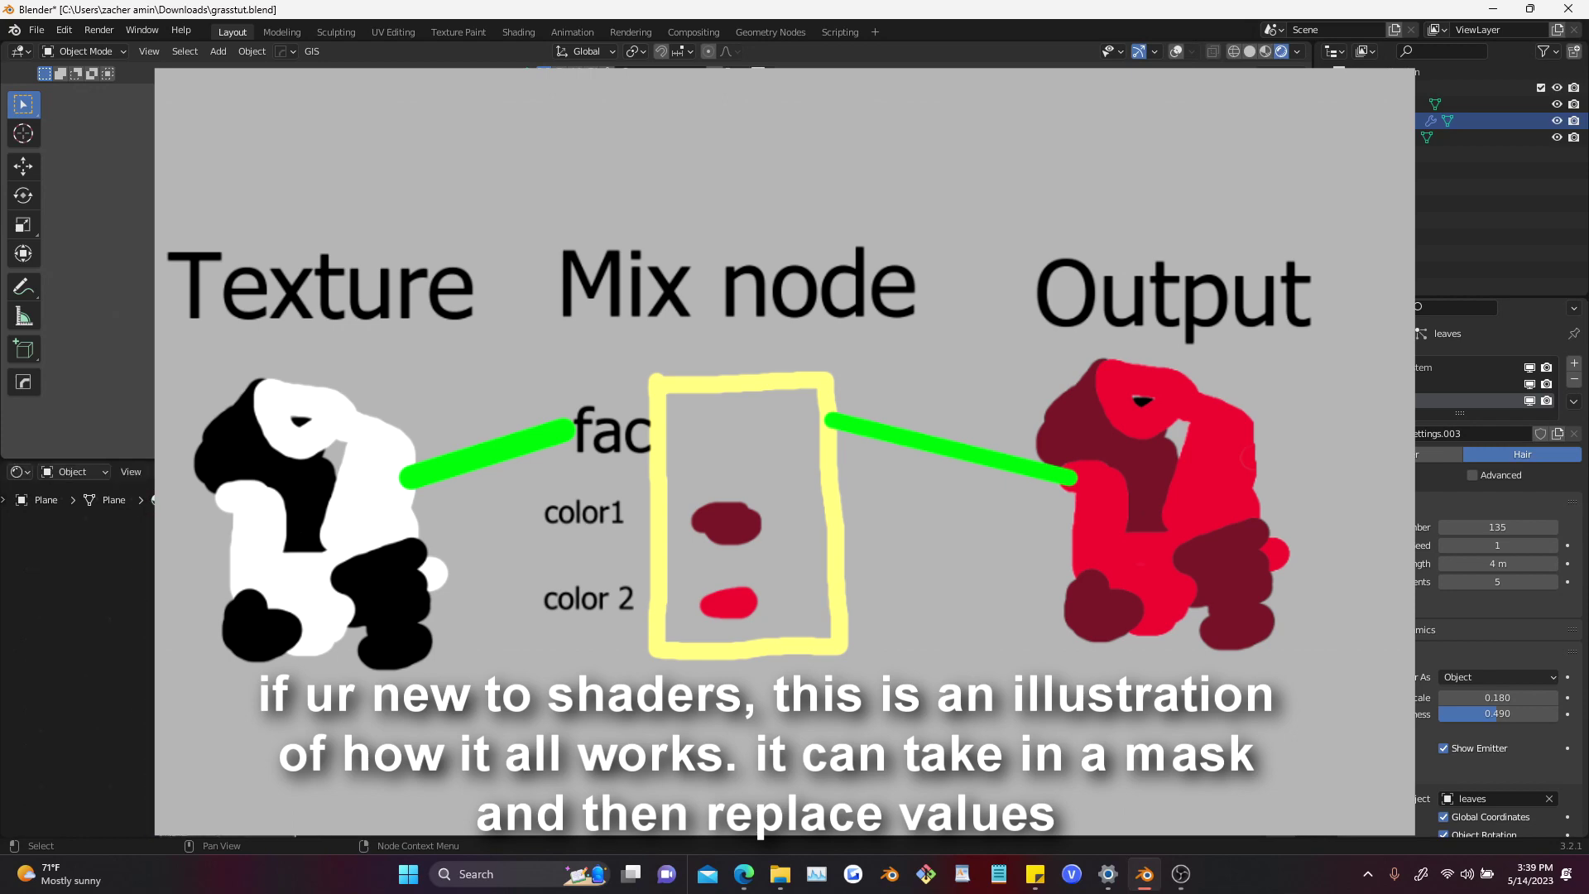
{"action": "key", "text": "shift+a"}
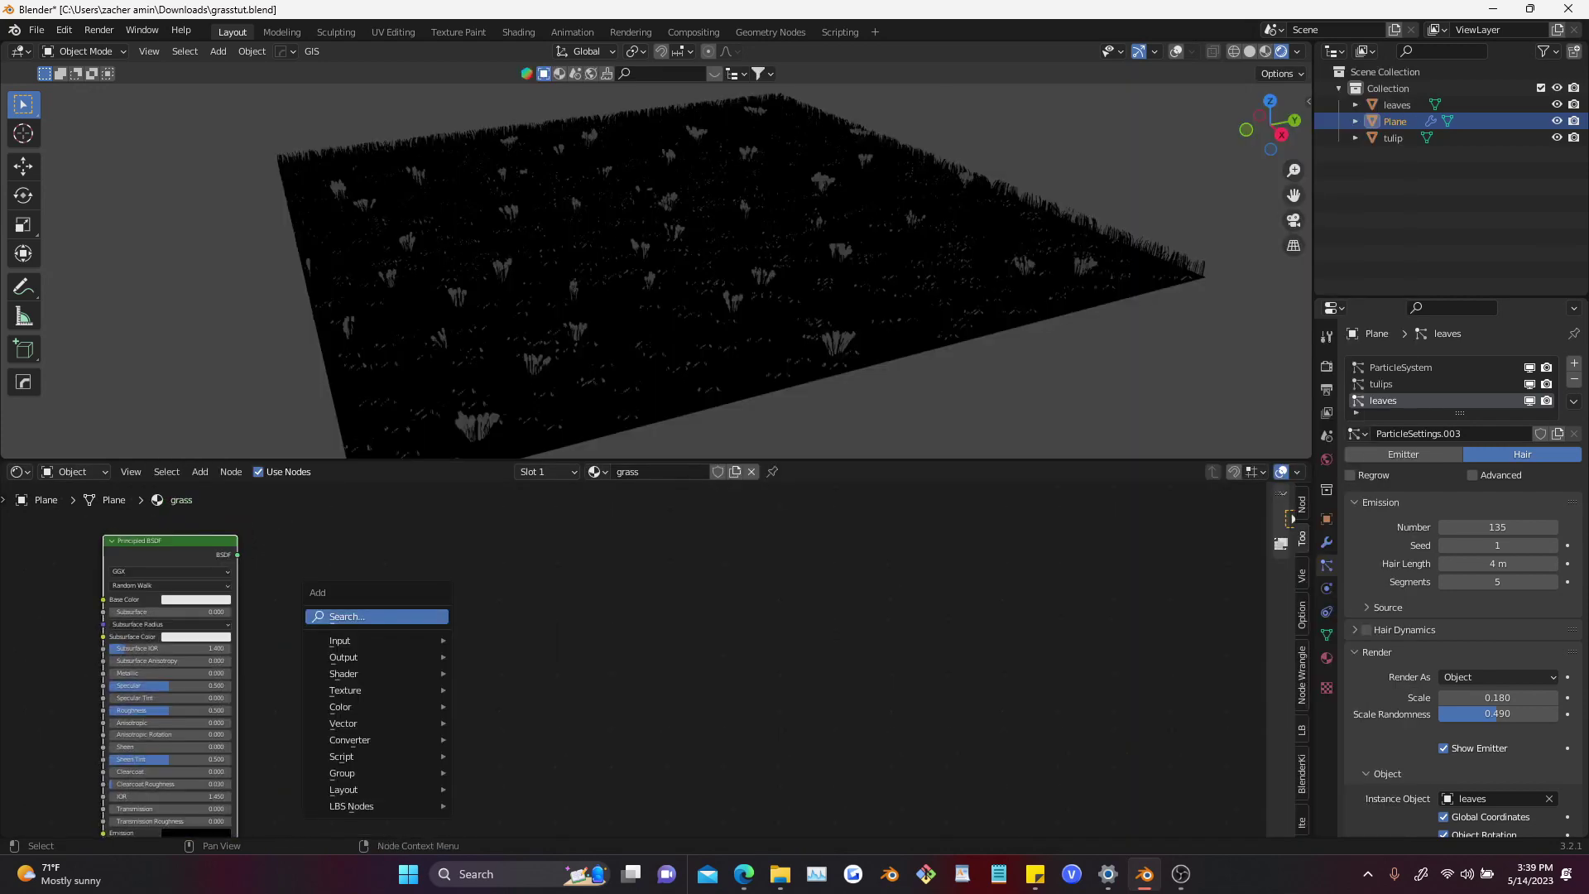
{"action": "type", "text": "shader to rgb"}
{"action": "key", "text": "Return"}
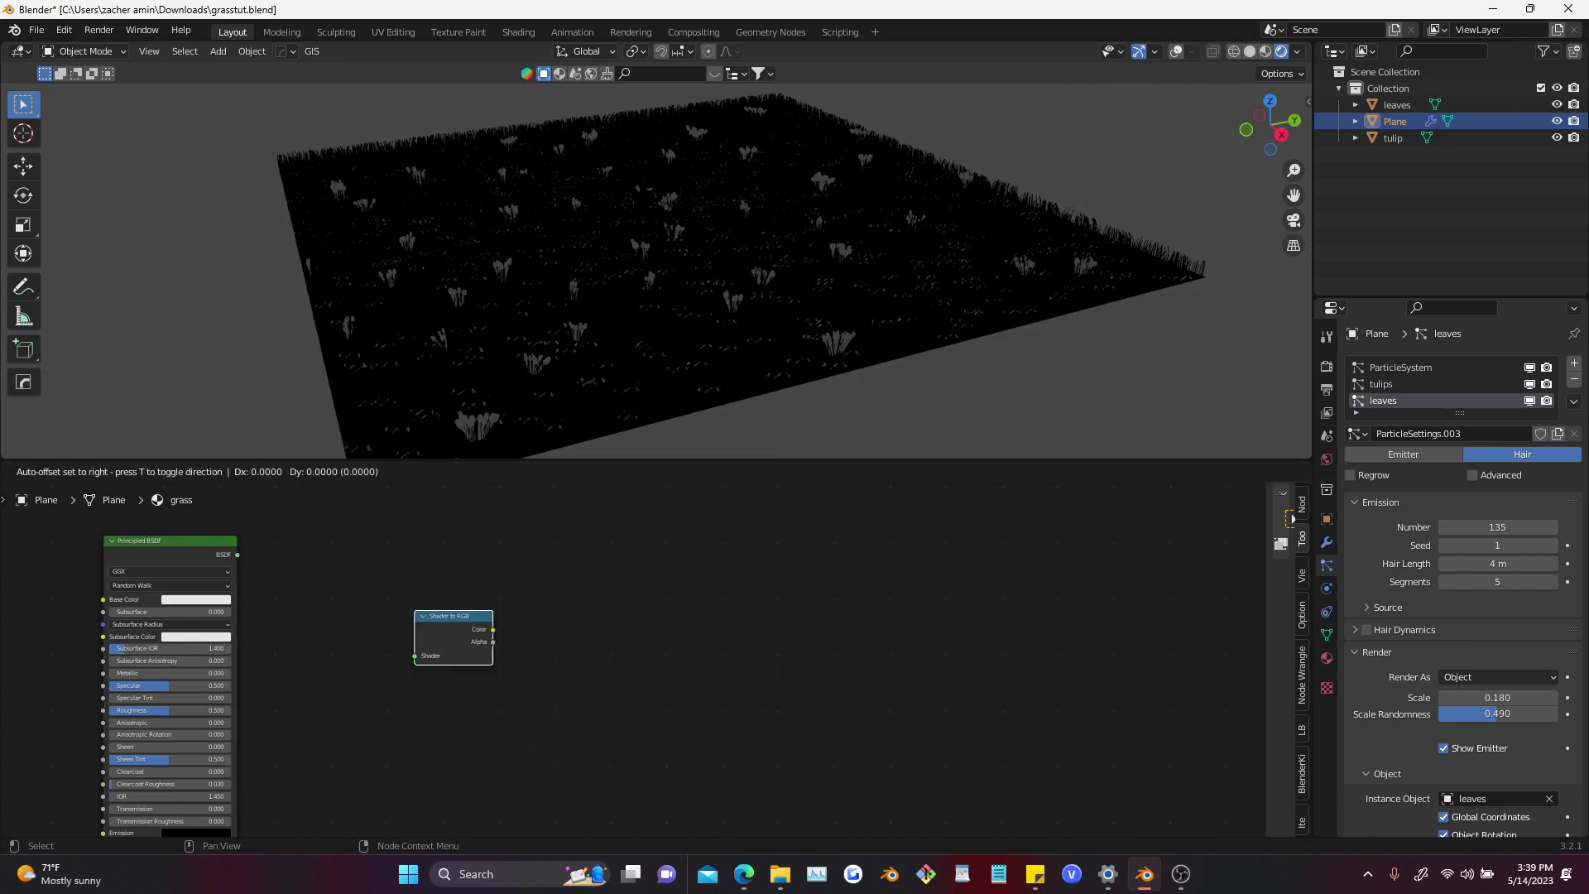
{"action": "left_click", "coordinate": [417, 586]}
{"action": "left_click_drag", "start_coordinate": [238, 555], "coordinate": [423, 613]}
{"action": "left_click", "coordinate": [451, 602], "text": "ctrl+shift"}
Insert a ColorRamp node on the link after the Shader to RGB node
{"action": "key", "text": "shift+a"}
{"action": "left_click", "coordinate": [569, 594]}
{"action": "type", "text": "color"}
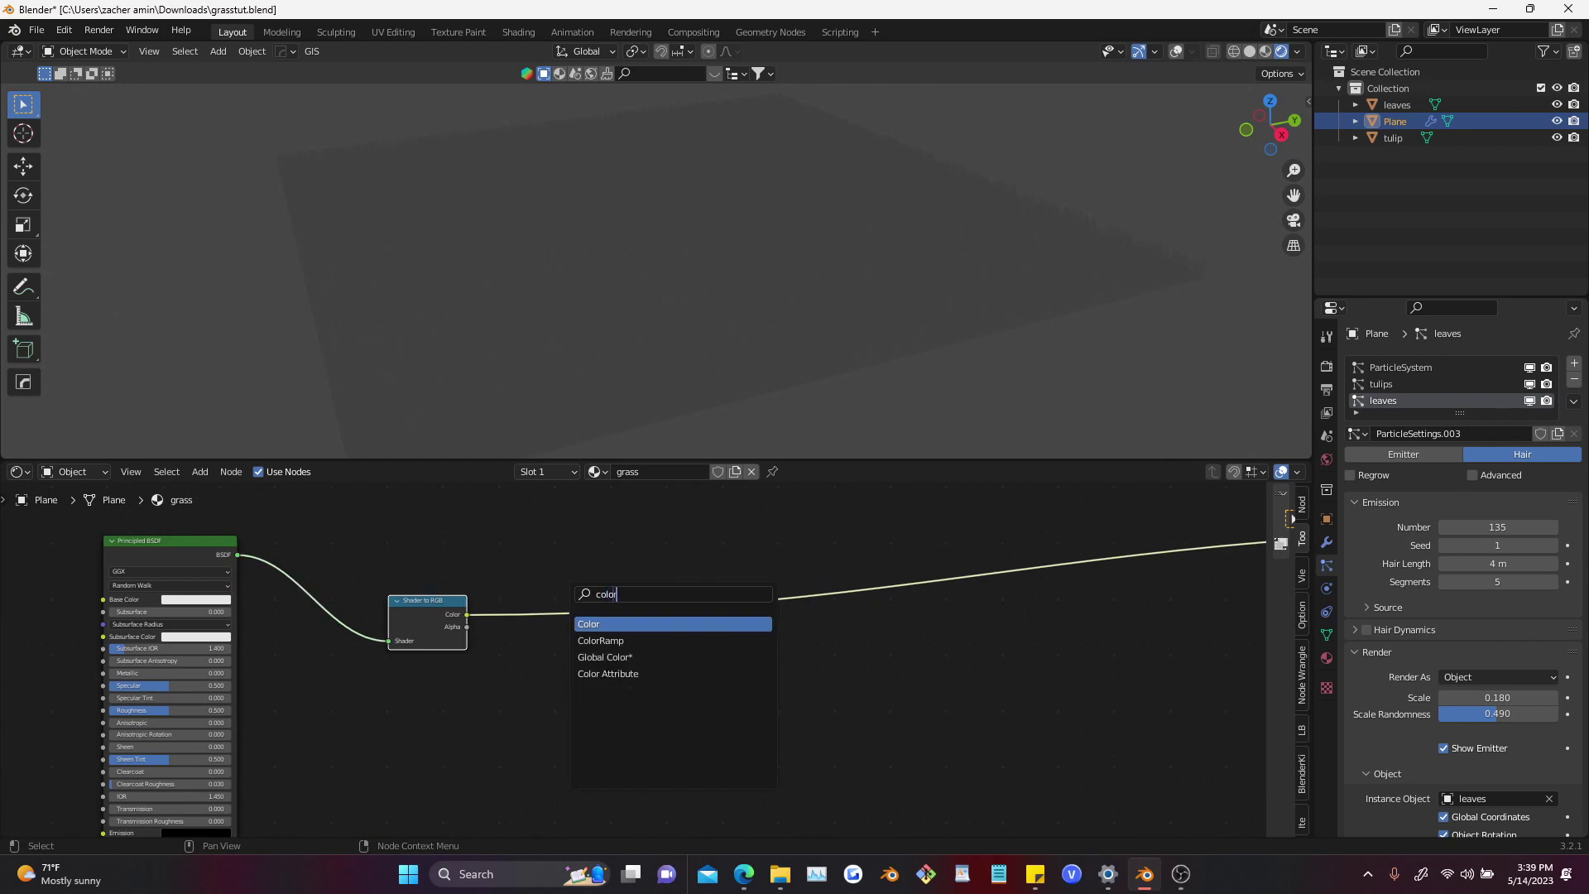
{"action": "key", "text": "Return"}
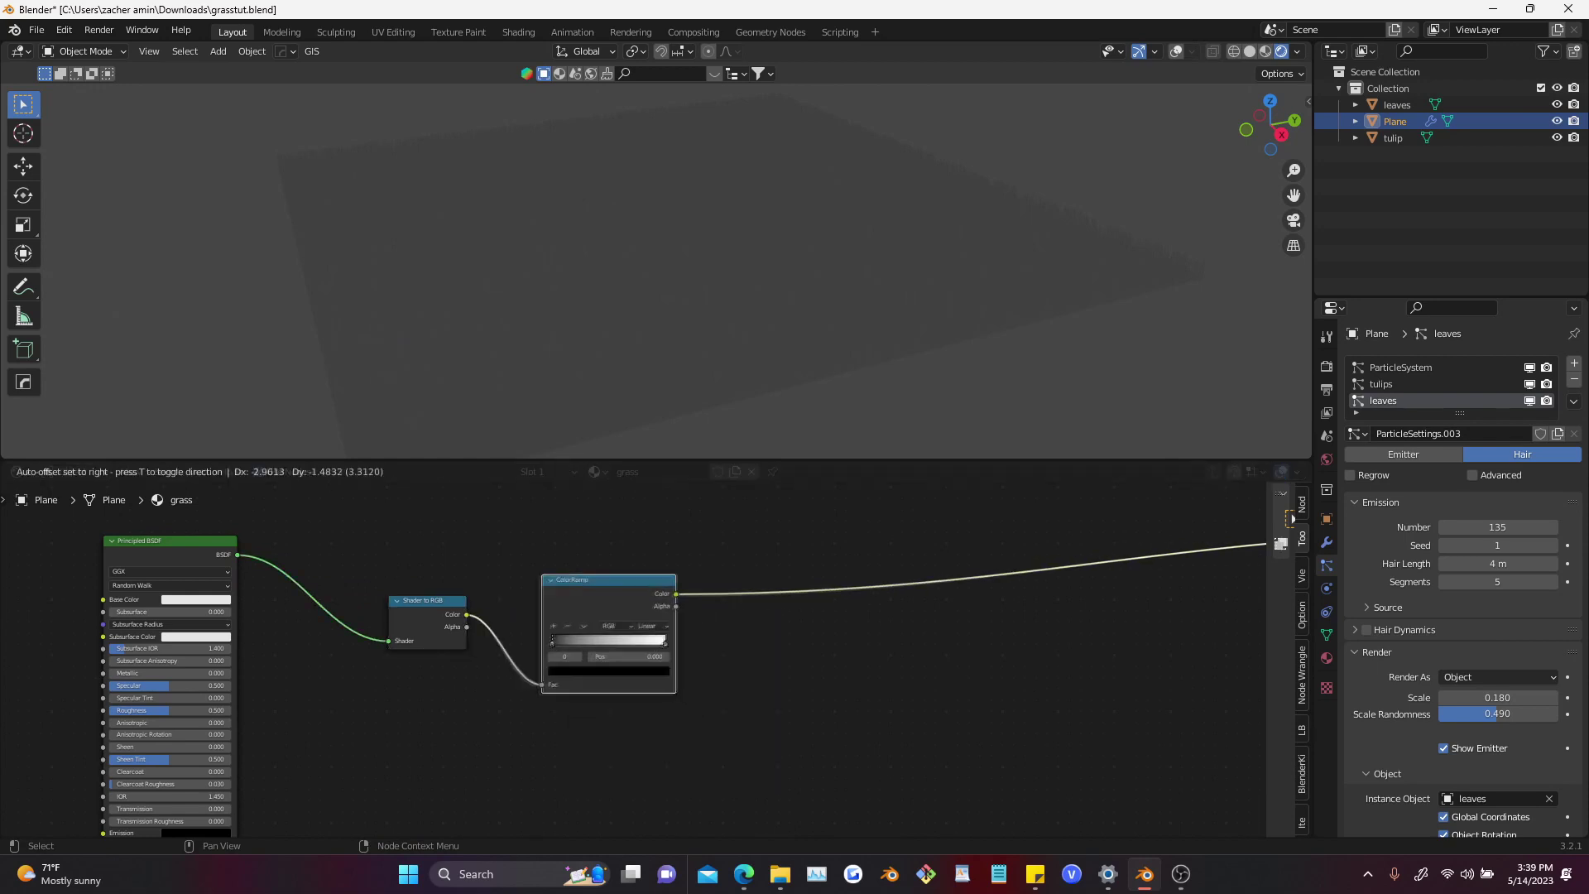
{"action": "key", "text": "Return"}
Insert a Mix color node after the ColorRamp, with the ramp's color driving the mix factor
{"action": "key", "text": "shift+a"}
{"action": "type", "text": "mix"}
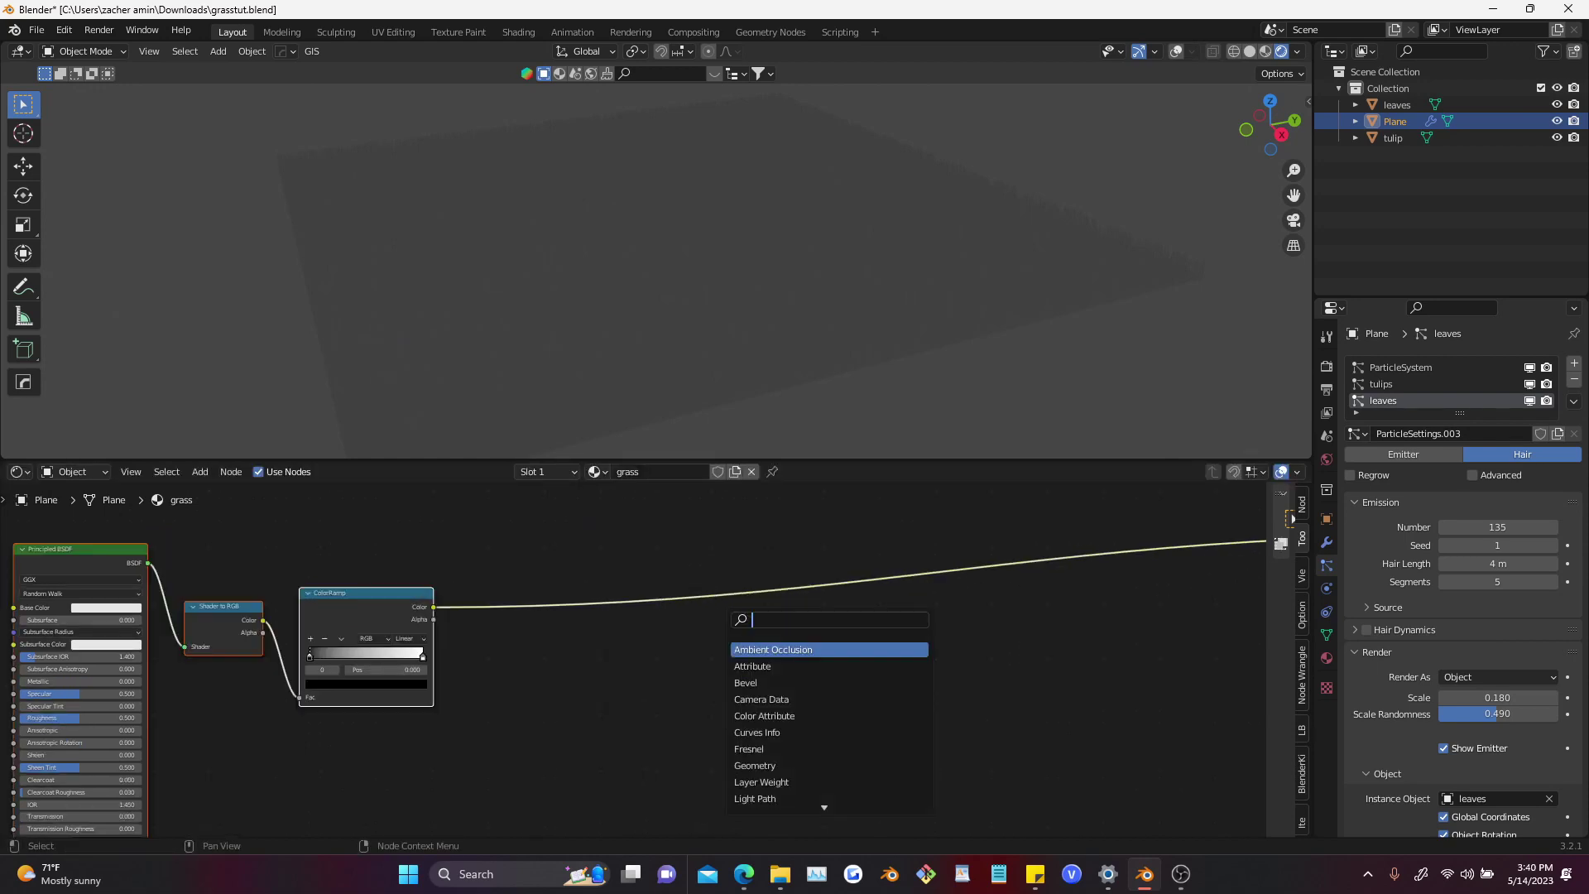
{"action": "key", "text": "Return"}
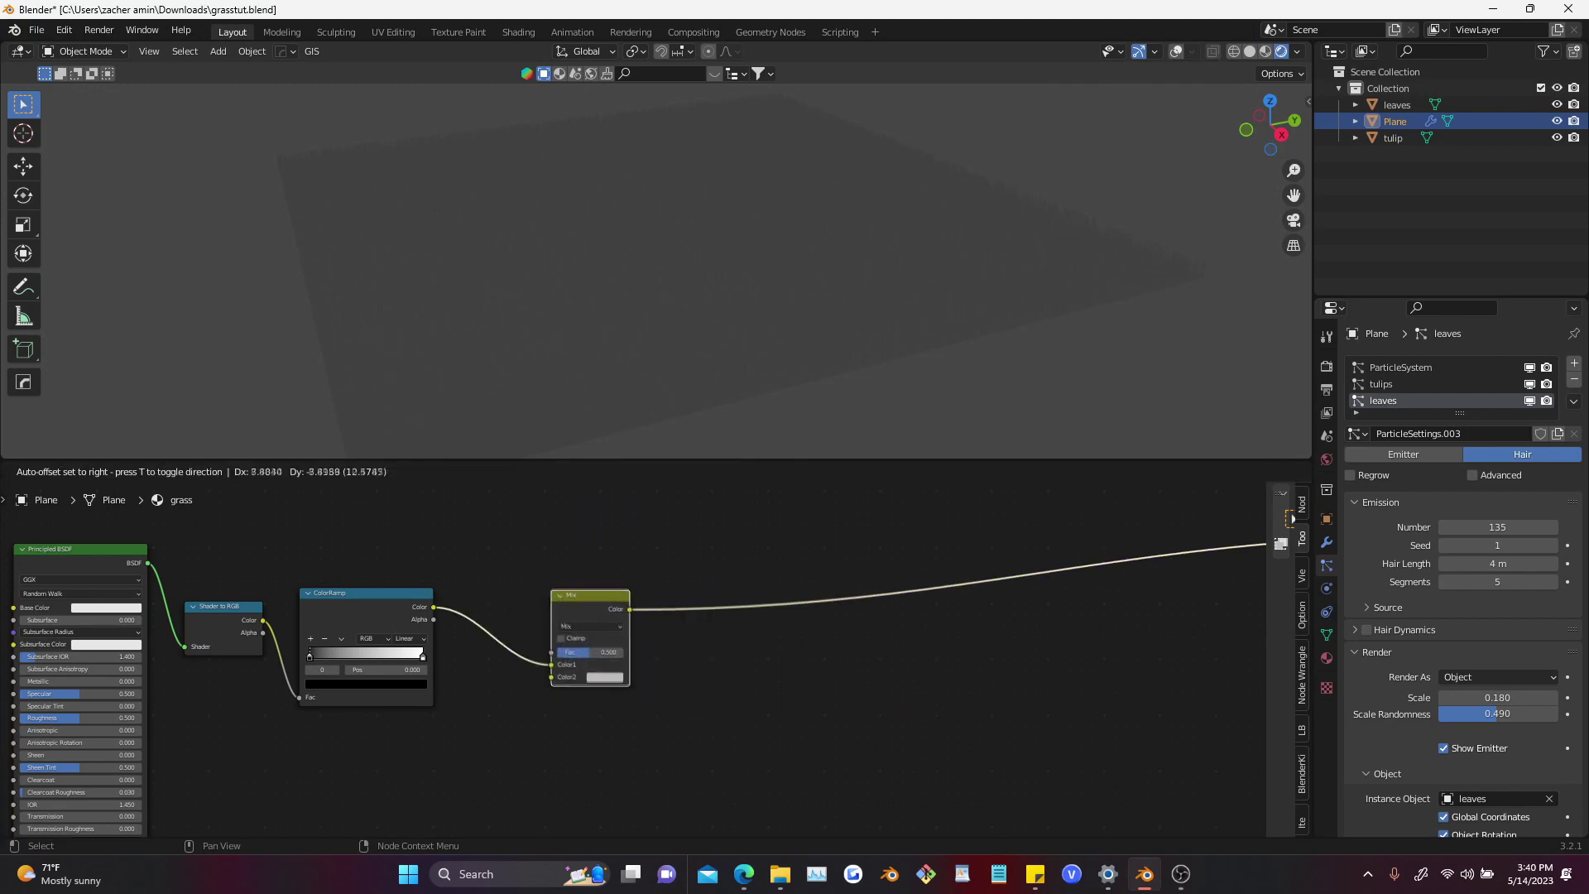
{"action": "key", "text": "Return"}
{"action": "left_click_drag", "start_coordinate": [524, 651], "coordinate": [649, 711]}
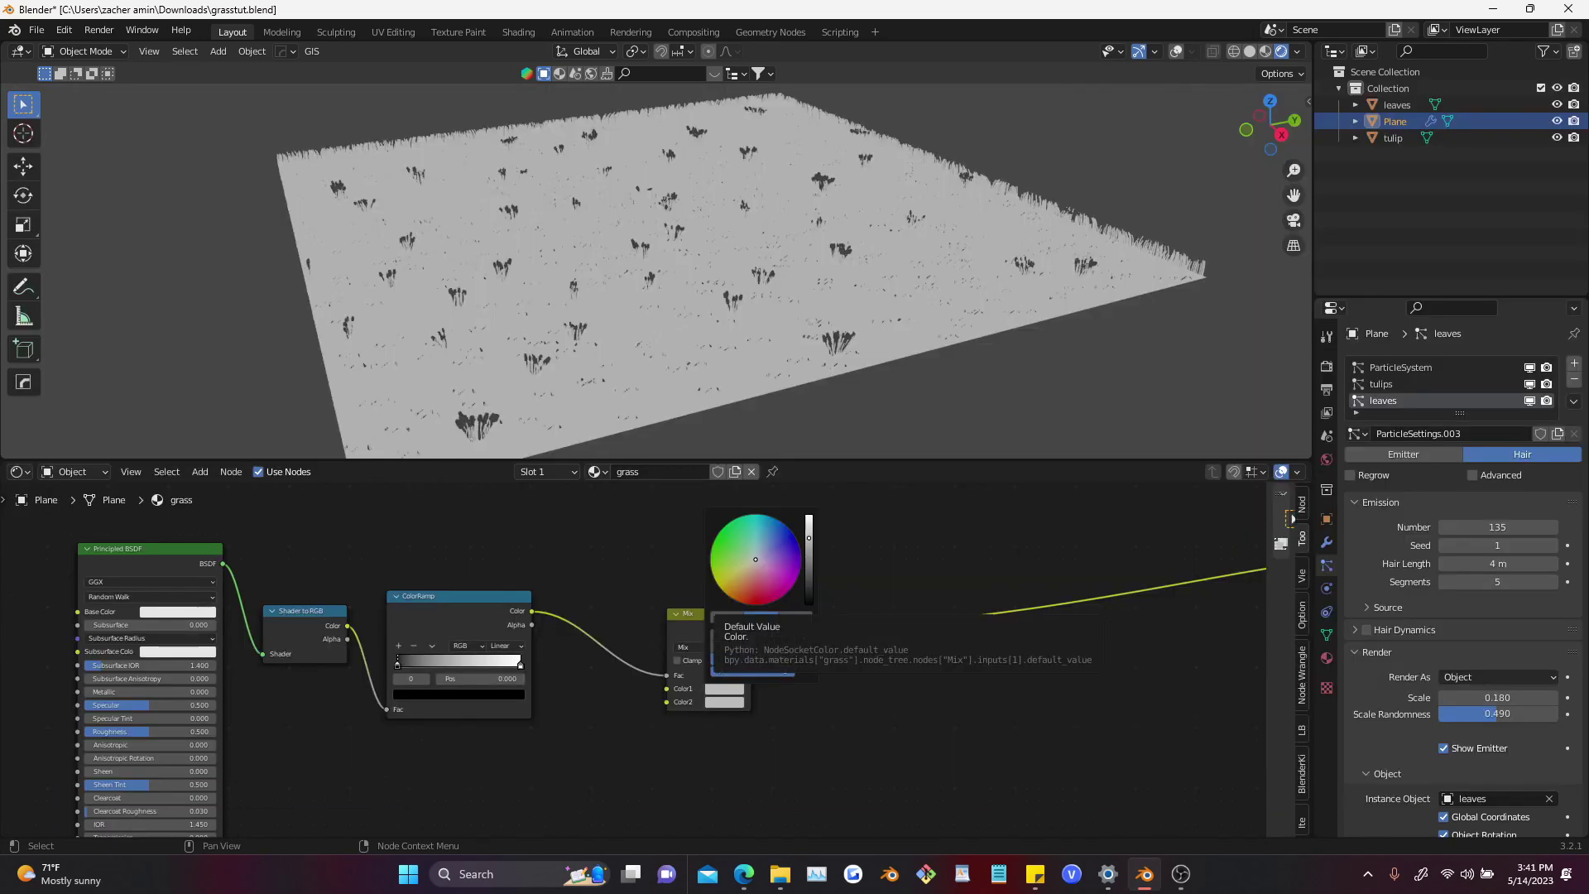
Set the Mix node's Color1 to light green and Color2 to a darker green
{"action": "left_click_drag", "start_coordinate": [734, 563], "coordinate": [733, 556]}
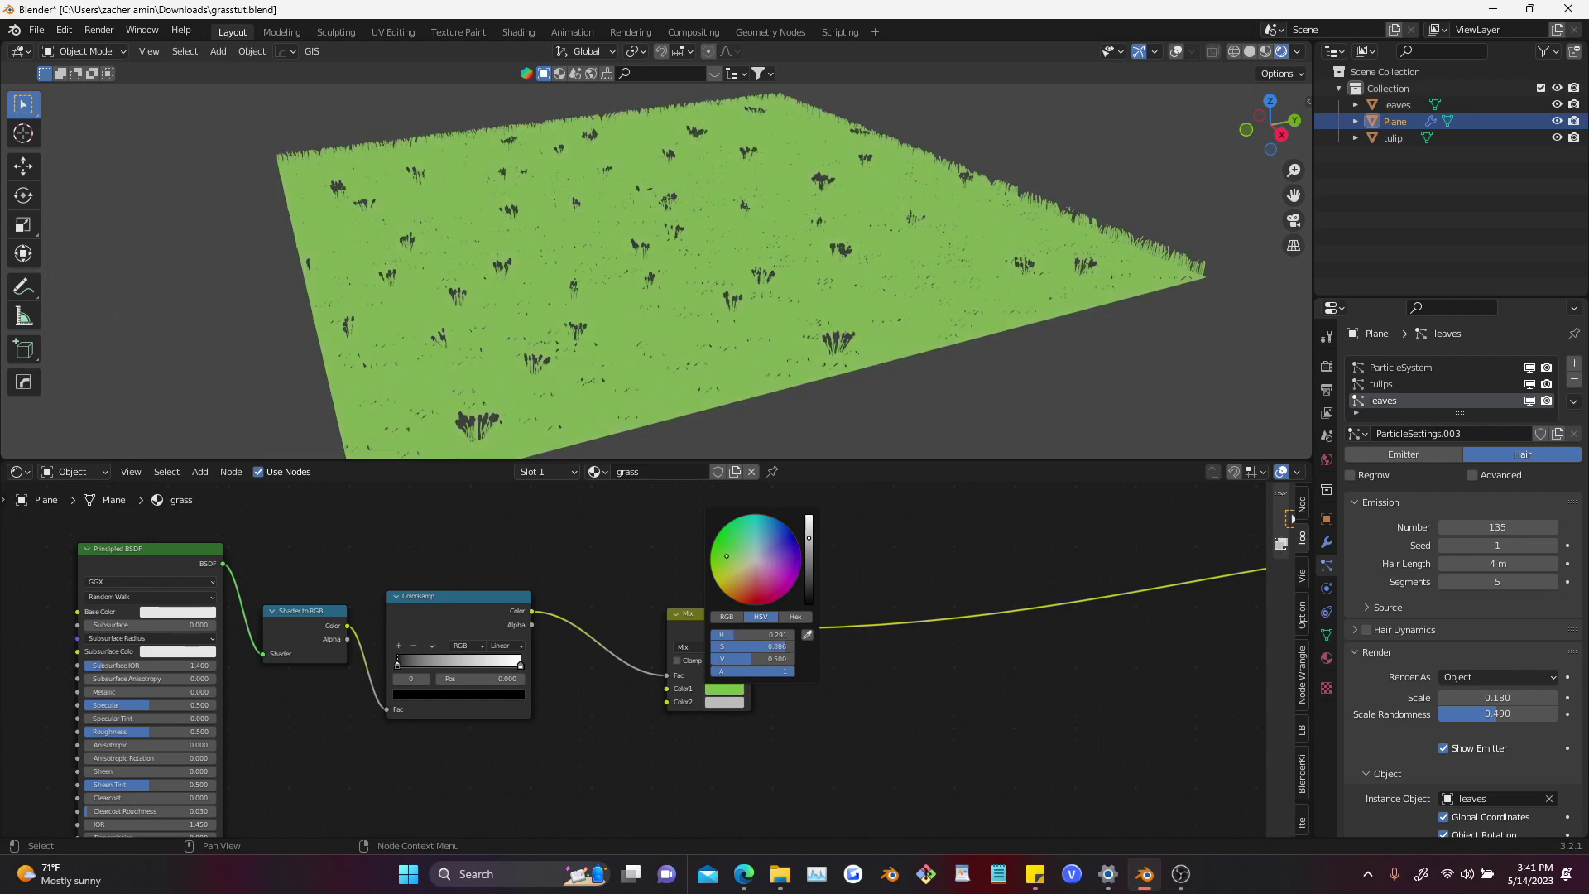
{"action": "left_click", "coordinate": [724, 702]}
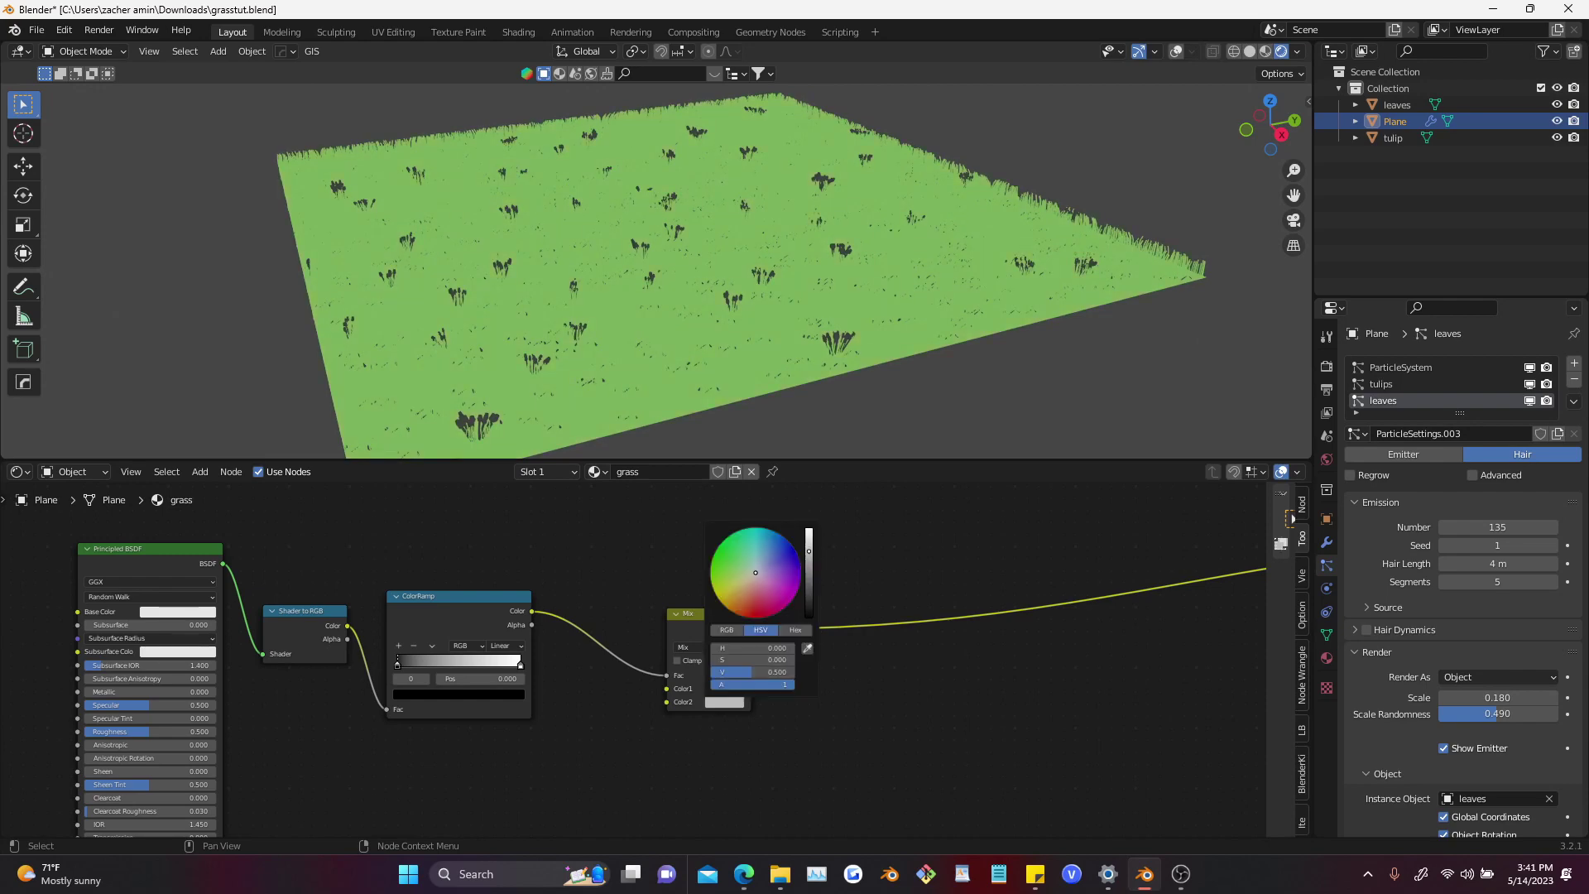
{"action": "left_click", "coordinate": [724, 688]}
Rearrange the Mix node and then reposition the chain of grass shader nodes
{"action": "scroll", "coordinate": [672, 580], "scroll_direction": "down", "scroll_amount": 4}
{"action": "middle_click_drag", "start_coordinate": [672, 579], "coordinate": [682, 567]}
{"action": "left_click_drag", "start_coordinate": [638, 546], "coordinate": [812, 671]}
{"action": "key", "text": "g"}
{"action": "left_click", "coordinate": [762, 675]}
{"action": "left_click_drag", "start_coordinate": [745, 782], "coordinate": [267, 571]}
{"action": "key", "text": "g"}
{"action": "left_click", "coordinate": [217, 579]}
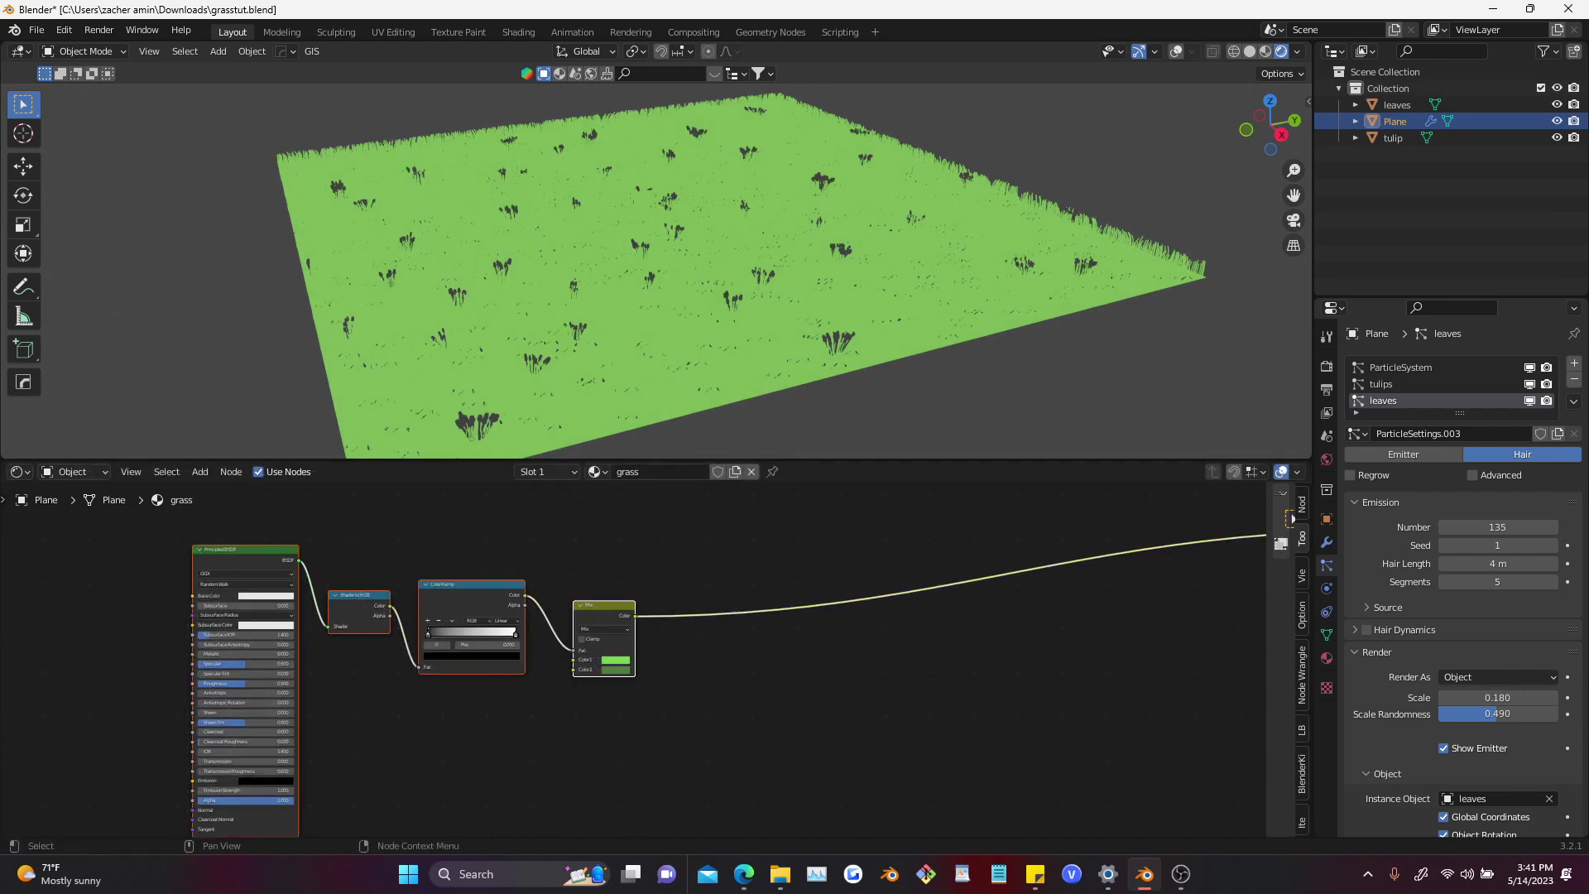
Add a Noise Texture node in the empty space below the grass shader chain
{"action": "mouse_move", "coordinate": [662, 273]}
{"action": "middle_mouse_down"}
{"action": "mouse_move", "coordinate": [728, 269]}
{"action": "mouse_move", "coordinate": [637, 286]}
{"action": "mouse_move", "coordinate": [662, 290]}
{"action": "middle_mouse_up"}
{"action": "scroll", "coordinate": [422, 645], "scroll_direction": "up", "scroll_amount": 4}
{"action": "left_click_drag", "start_coordinate": [290, 729], "coordinate": [107, 530]}
{"action": "left_click", "coordinate": [644, 589]}
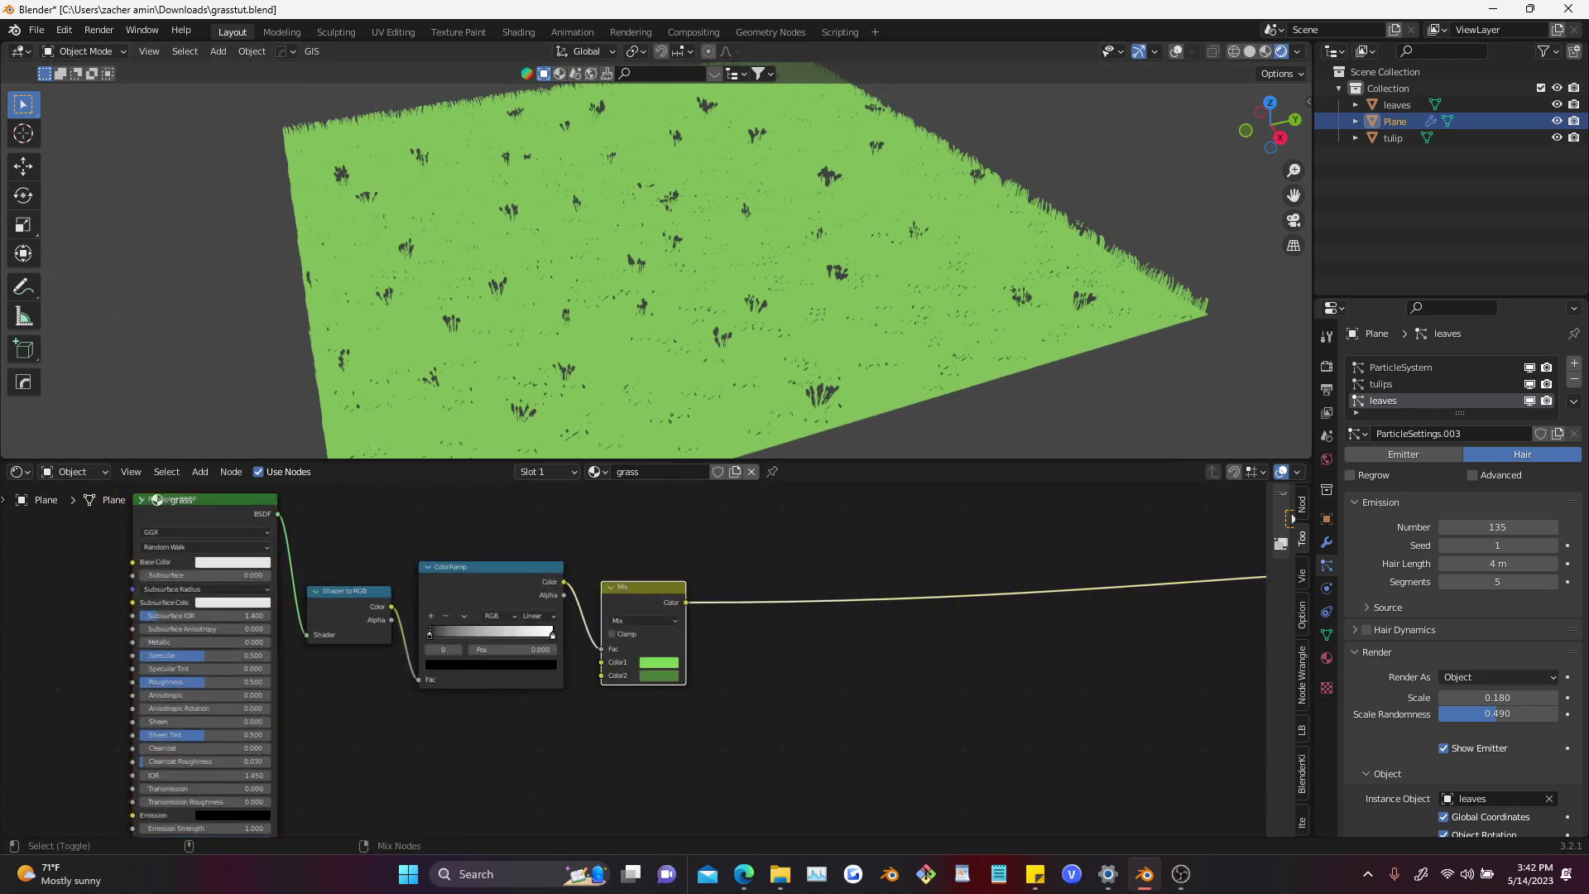
{"action": "scroll", "coordinate": [629, 580], "scroll_direction": "down", "scroll_amount": 2}
{"action": "key", "text": "shift+a"}
{"action": "type", "text": "noise te"}
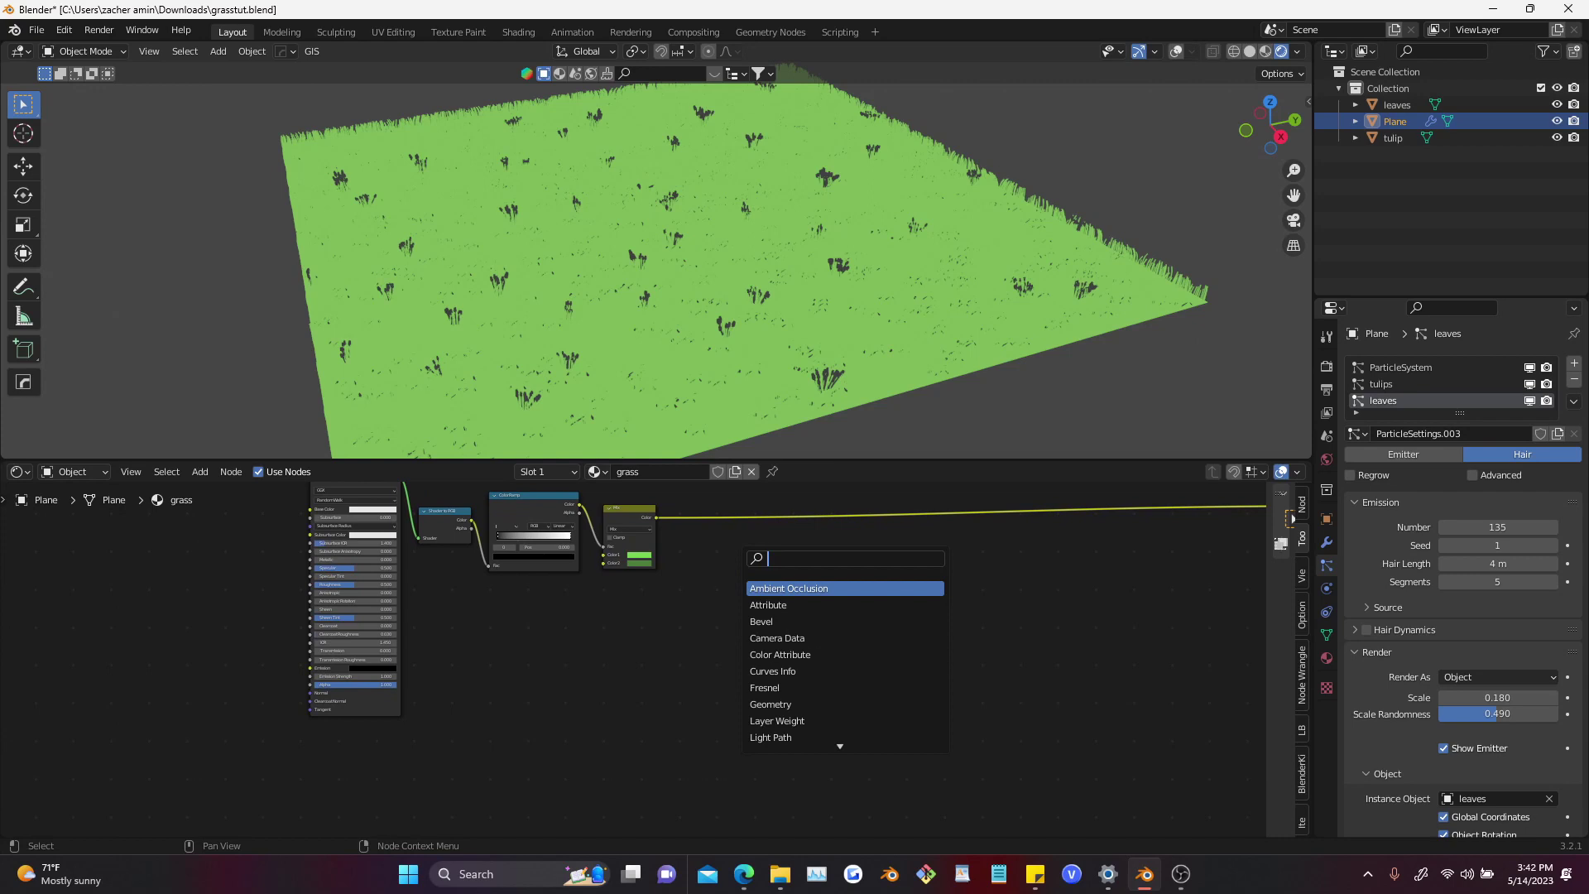
{"action": "key", "text": "Return"}
{"action": "left_click", "coordinate": [732, 637]}
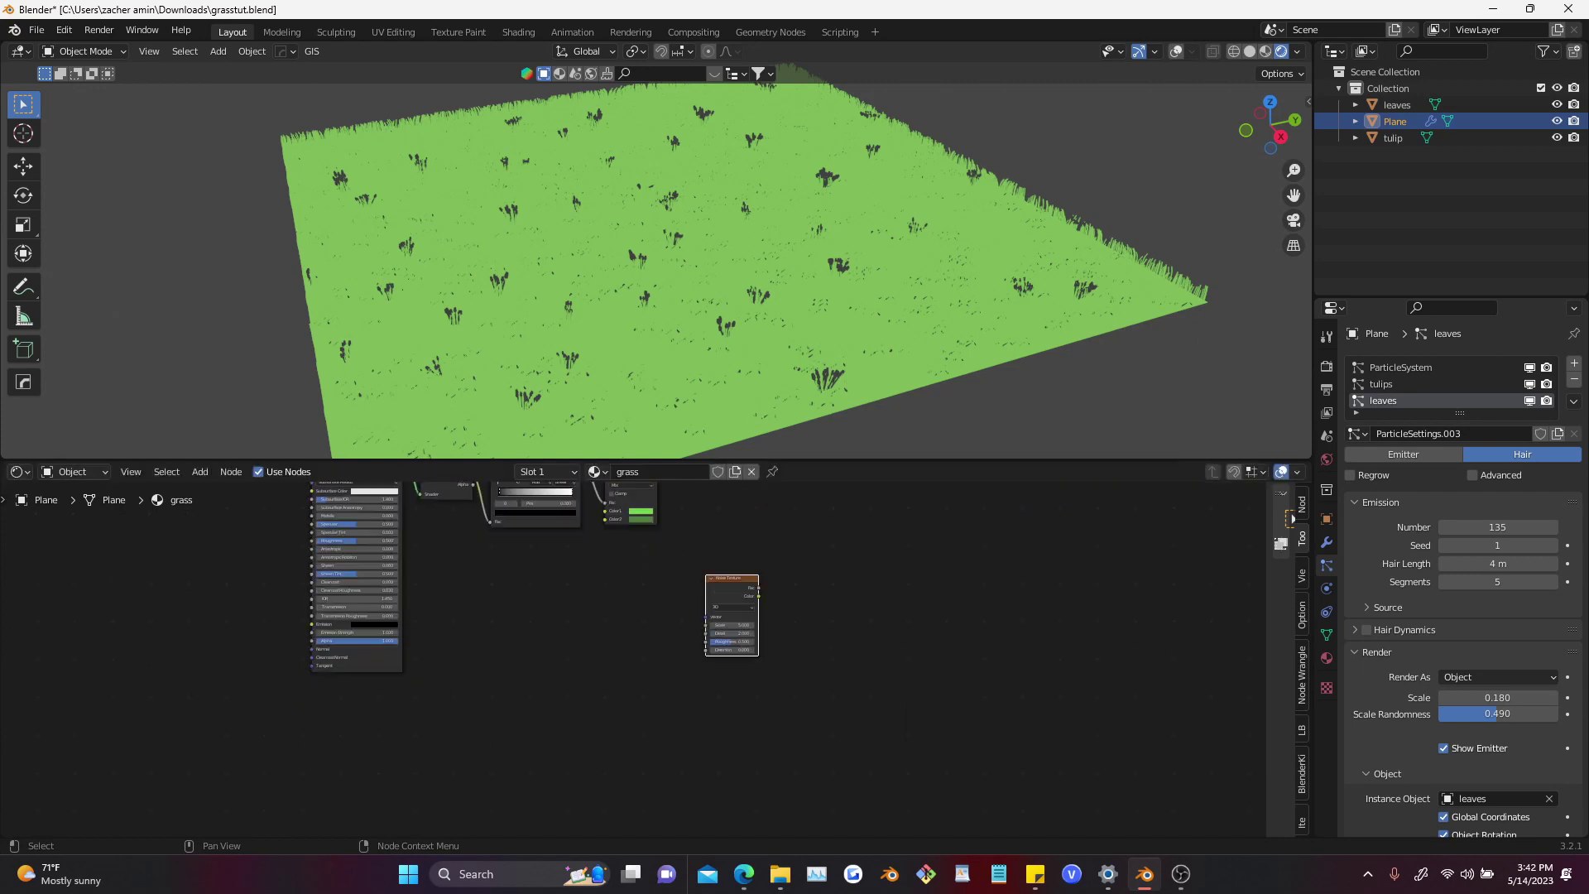
Attach Texture Coordinate and Mapping nodes to the Noise Texture and preview its Fac output on the grass
{"action": "key", "text": "ctrl+t"}
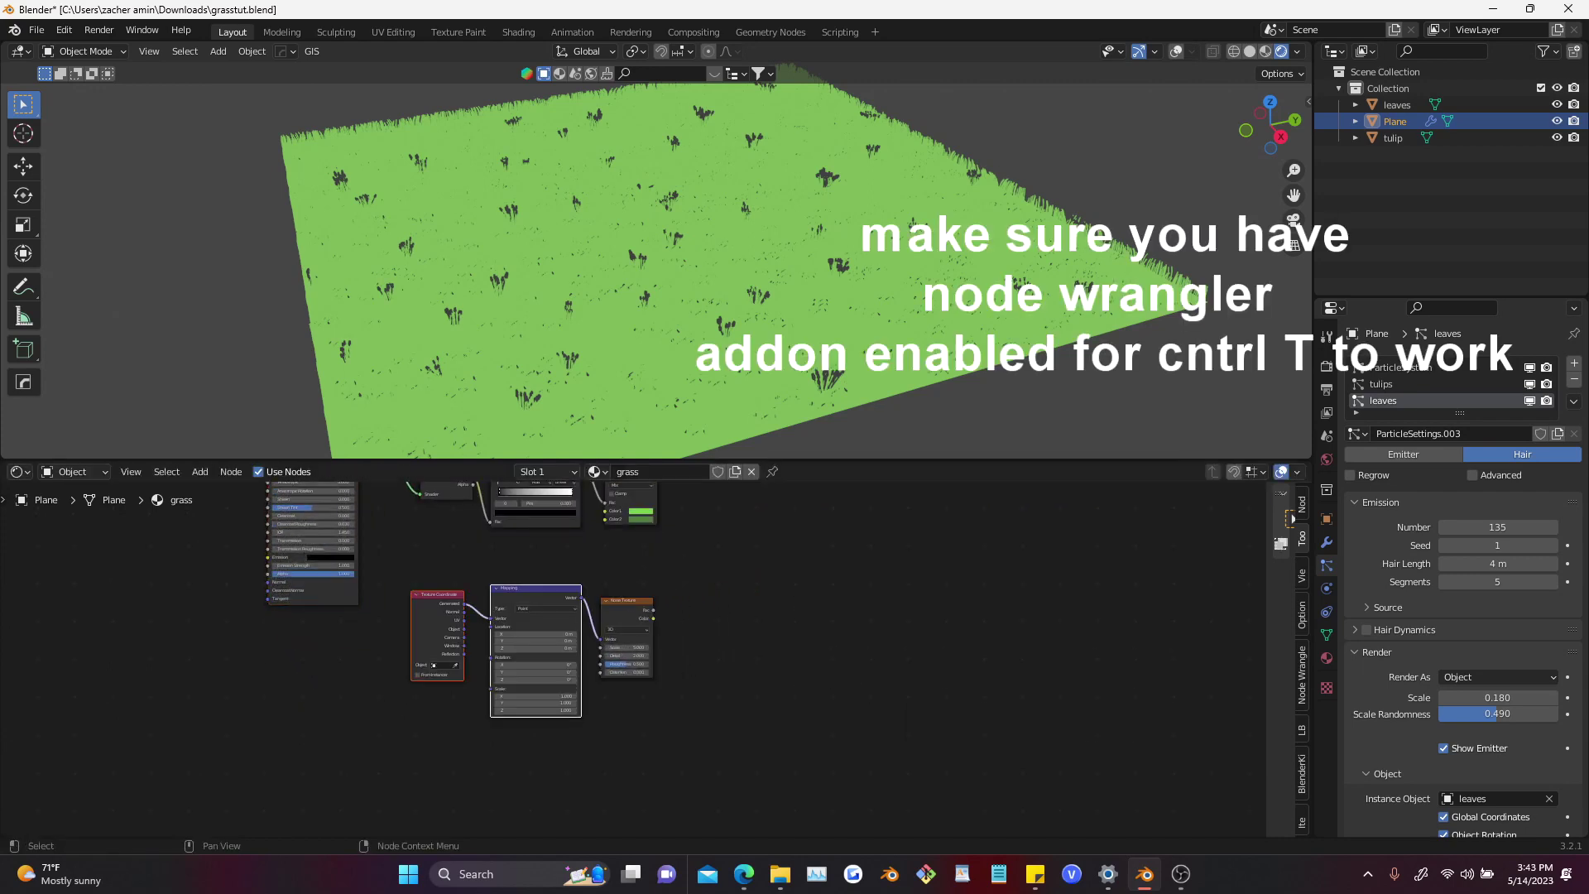
{"action": "scroll", "coordinate": [451, 644], "scroll_direction": "up", "scroll_amount": 2}
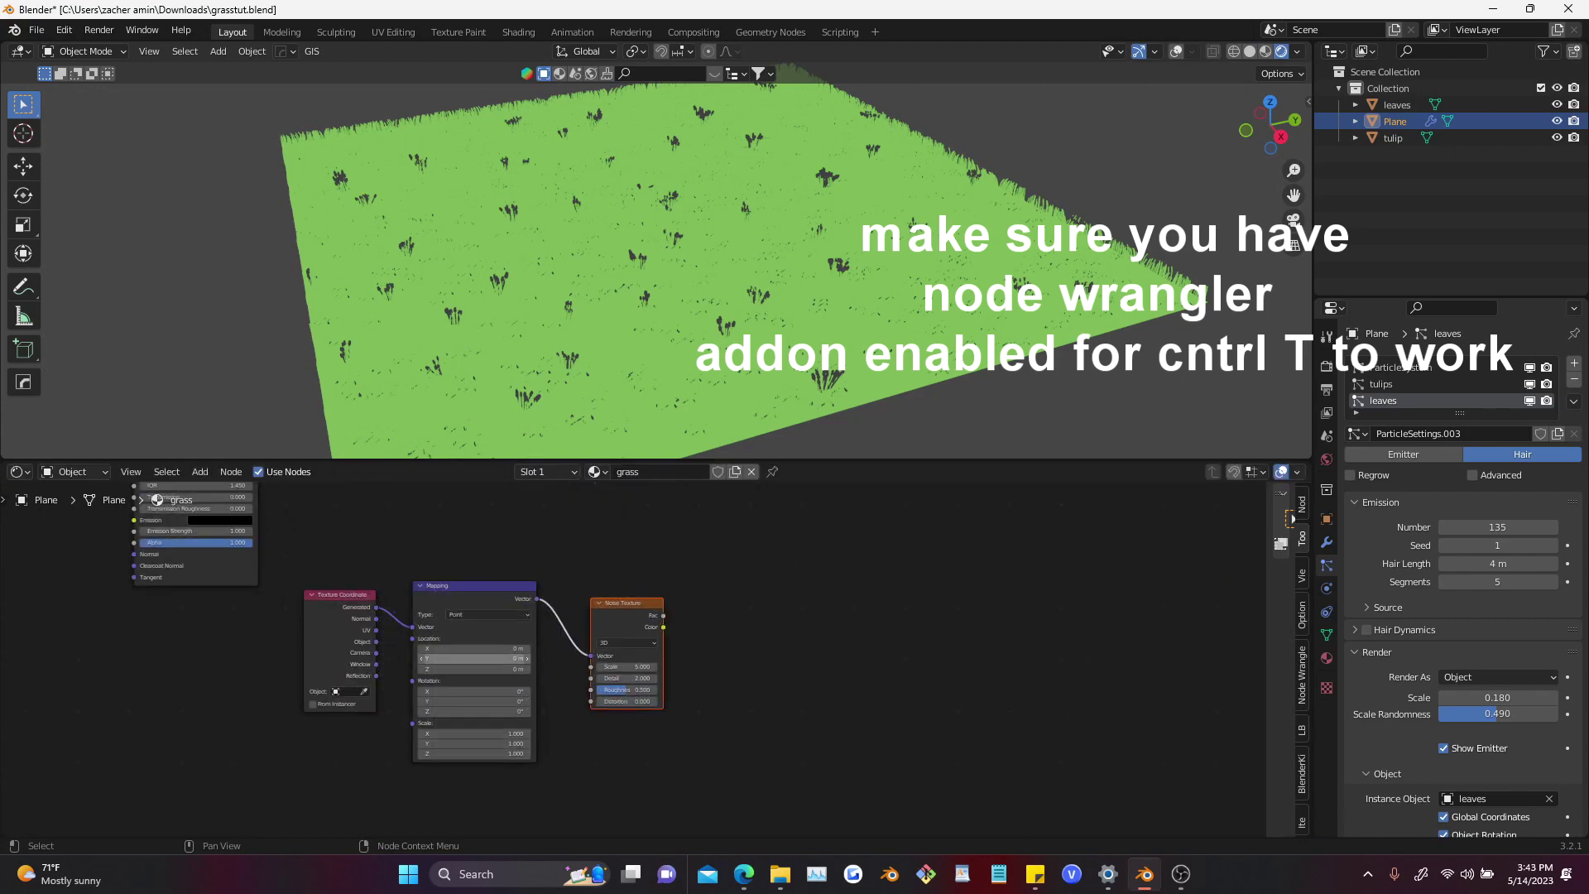
{"action": "scroll", "coordinate": [619, 654], "scroll_direction": "up", "scroll_amount": 2}
{"action": "middle_click_drag", "start_coordinate": [619, 654], "coordinate": [352, 677]}
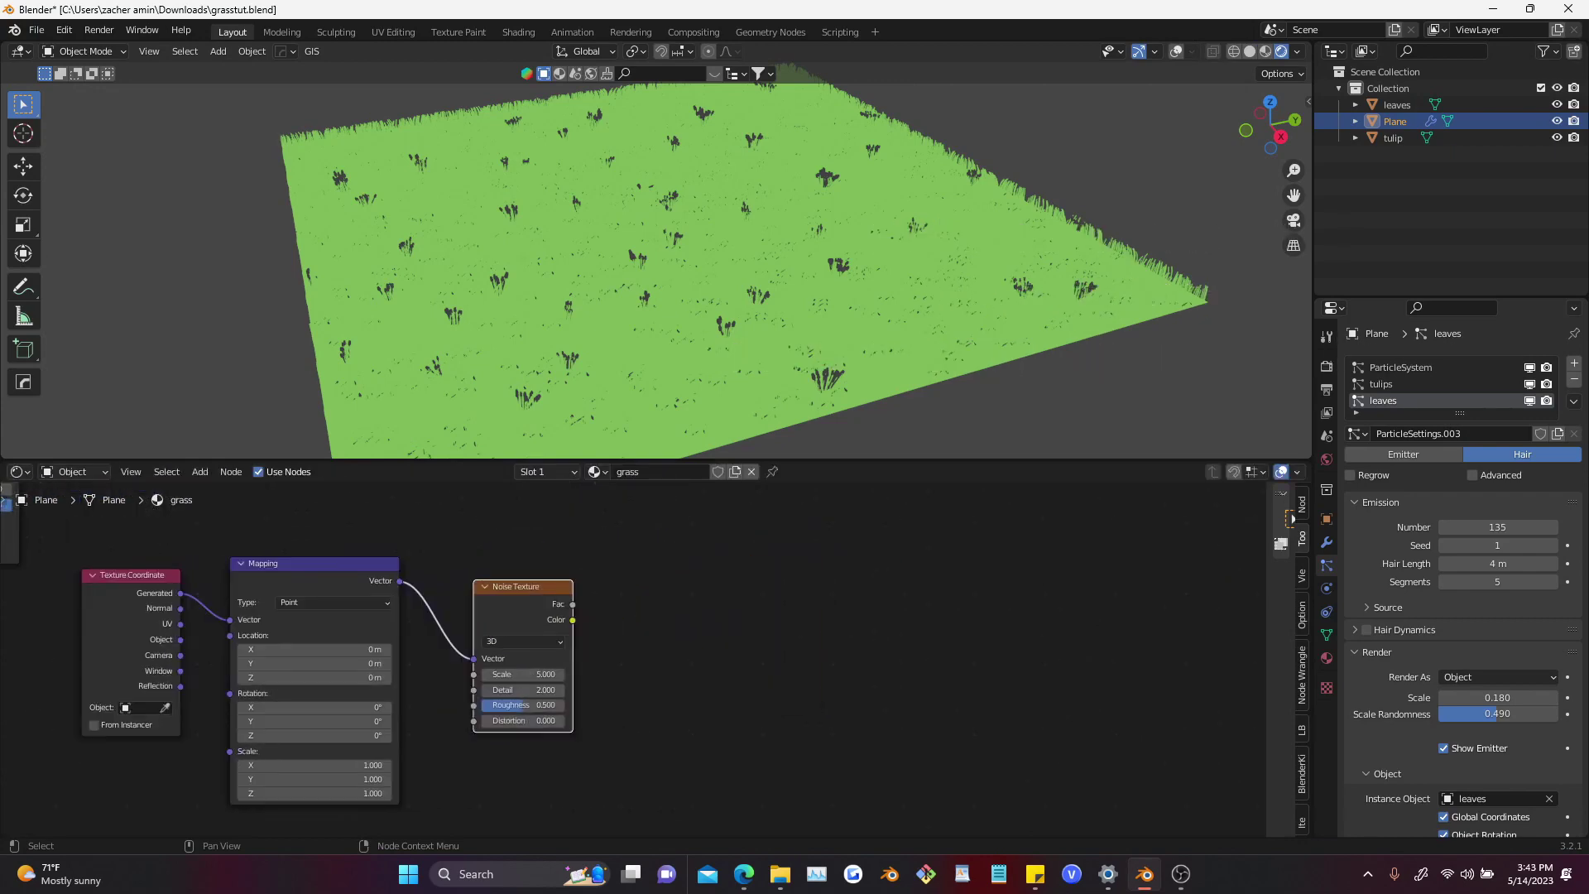
{"action": "left_click", "coordinate": [523, 629], "text": "ctrl+shift"}
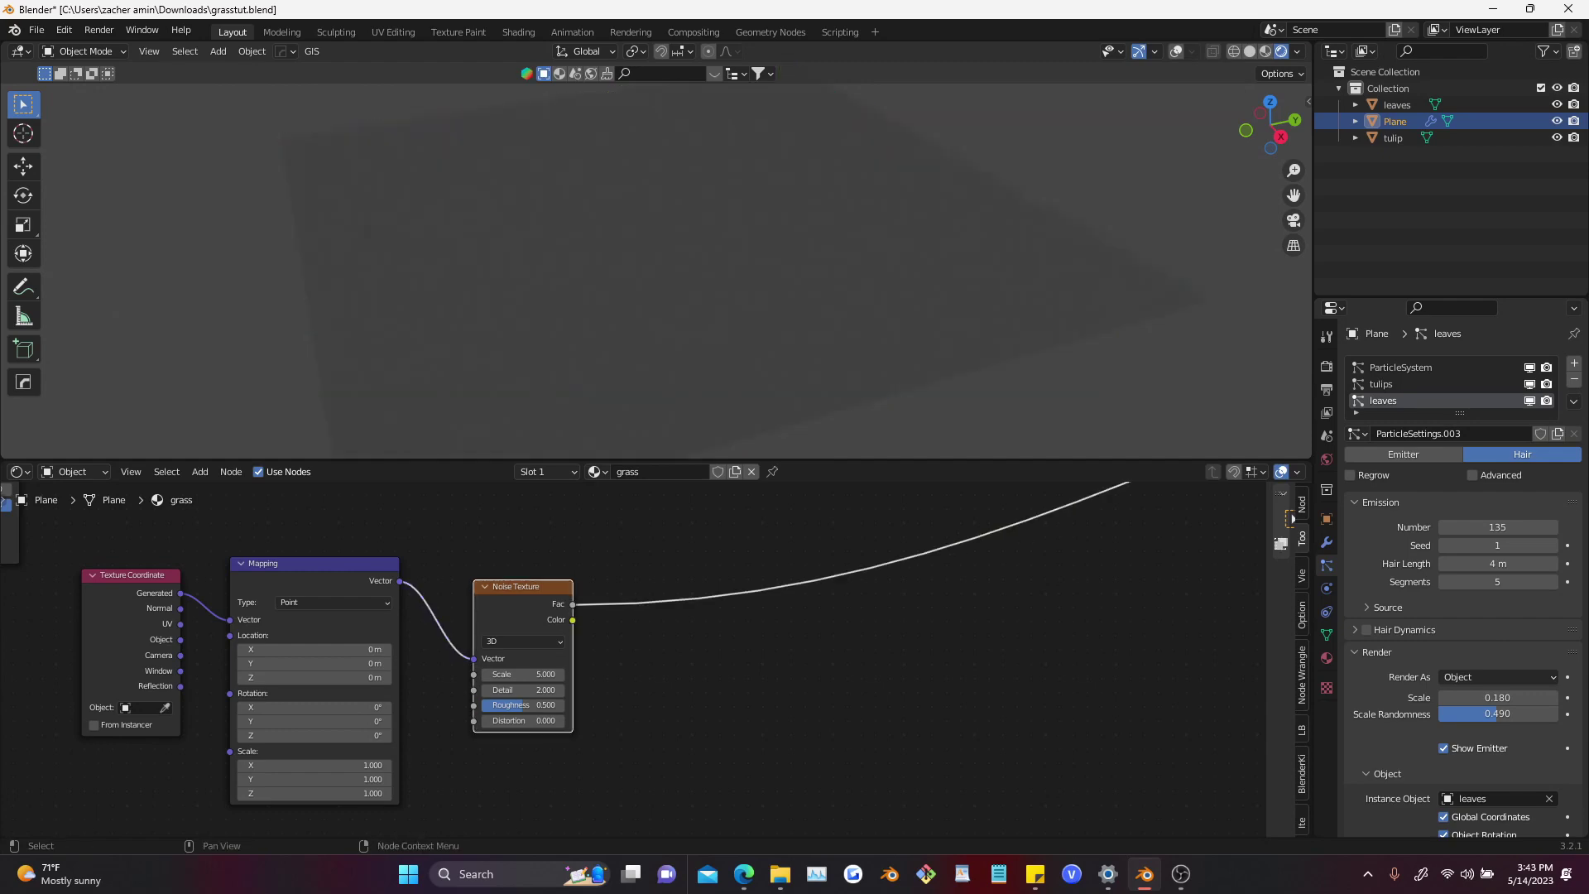
{"action": "mouse_move", "coordinate": [662, 273]}
{"action": "middle_mouse_down"}
{"action": "mouse_move", "coordinate": [703, 293]}
{"action": "mouse_move", "coordinate": [685, 293]}
{"action": "middle_mouse_up"}
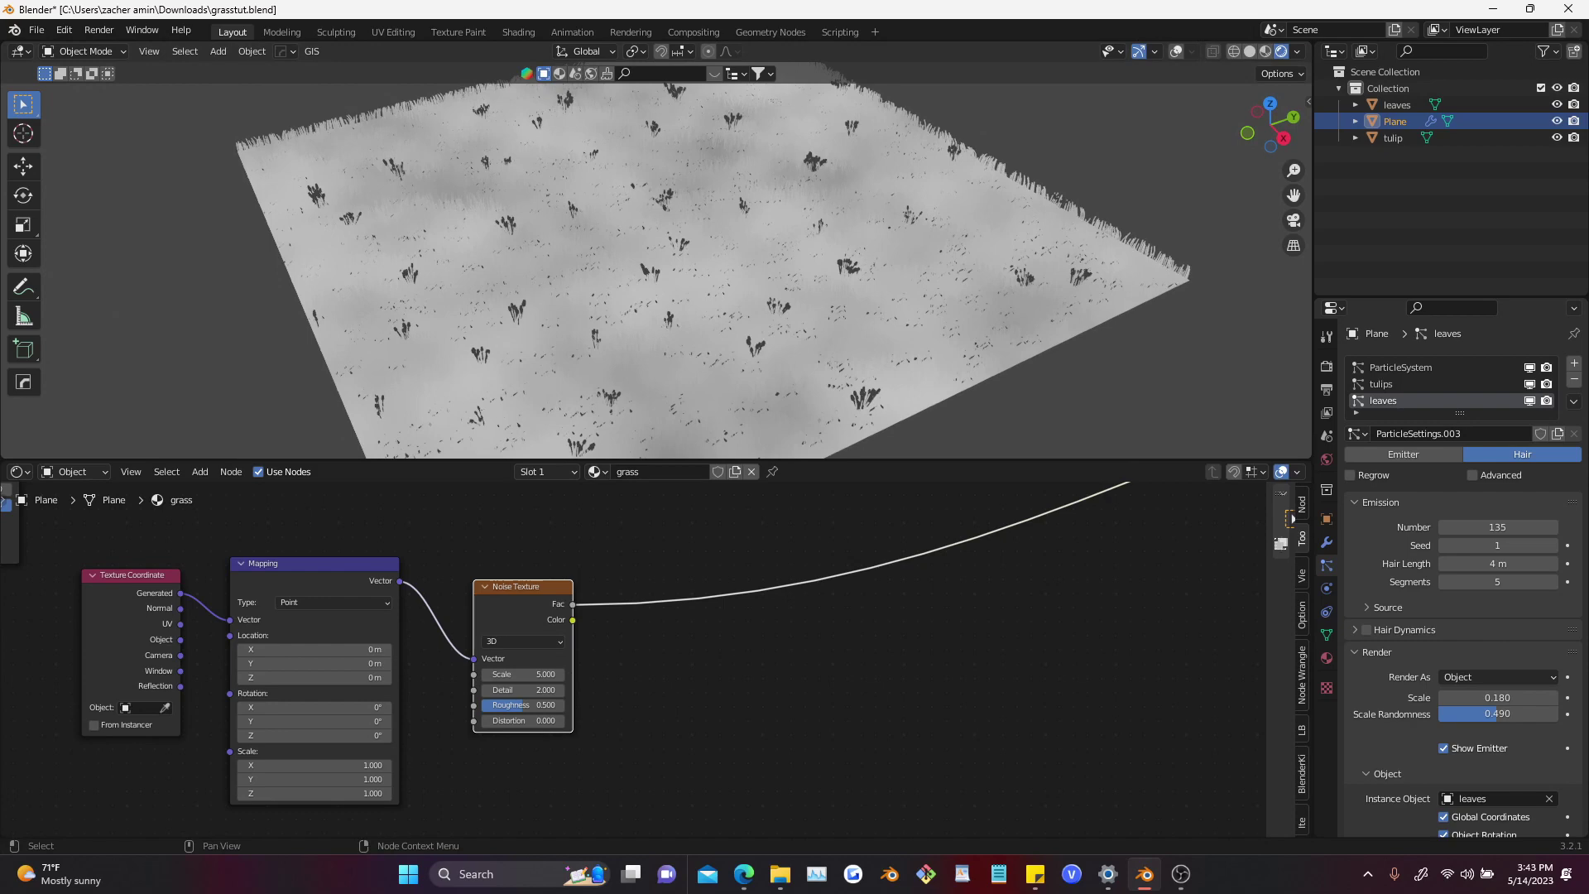
Add a Map Range node fed by the Noise Texture's Fac and place it on the link to the output
{"action": "left_click_drag", "start_coordinate": [573, 604], "coordinate": [697, 611]}
{"action": "type", "text": "map ra"}
{"action": "key", "text": "Return"}
{"action": "left_click", "coordinate": [663, 577]}
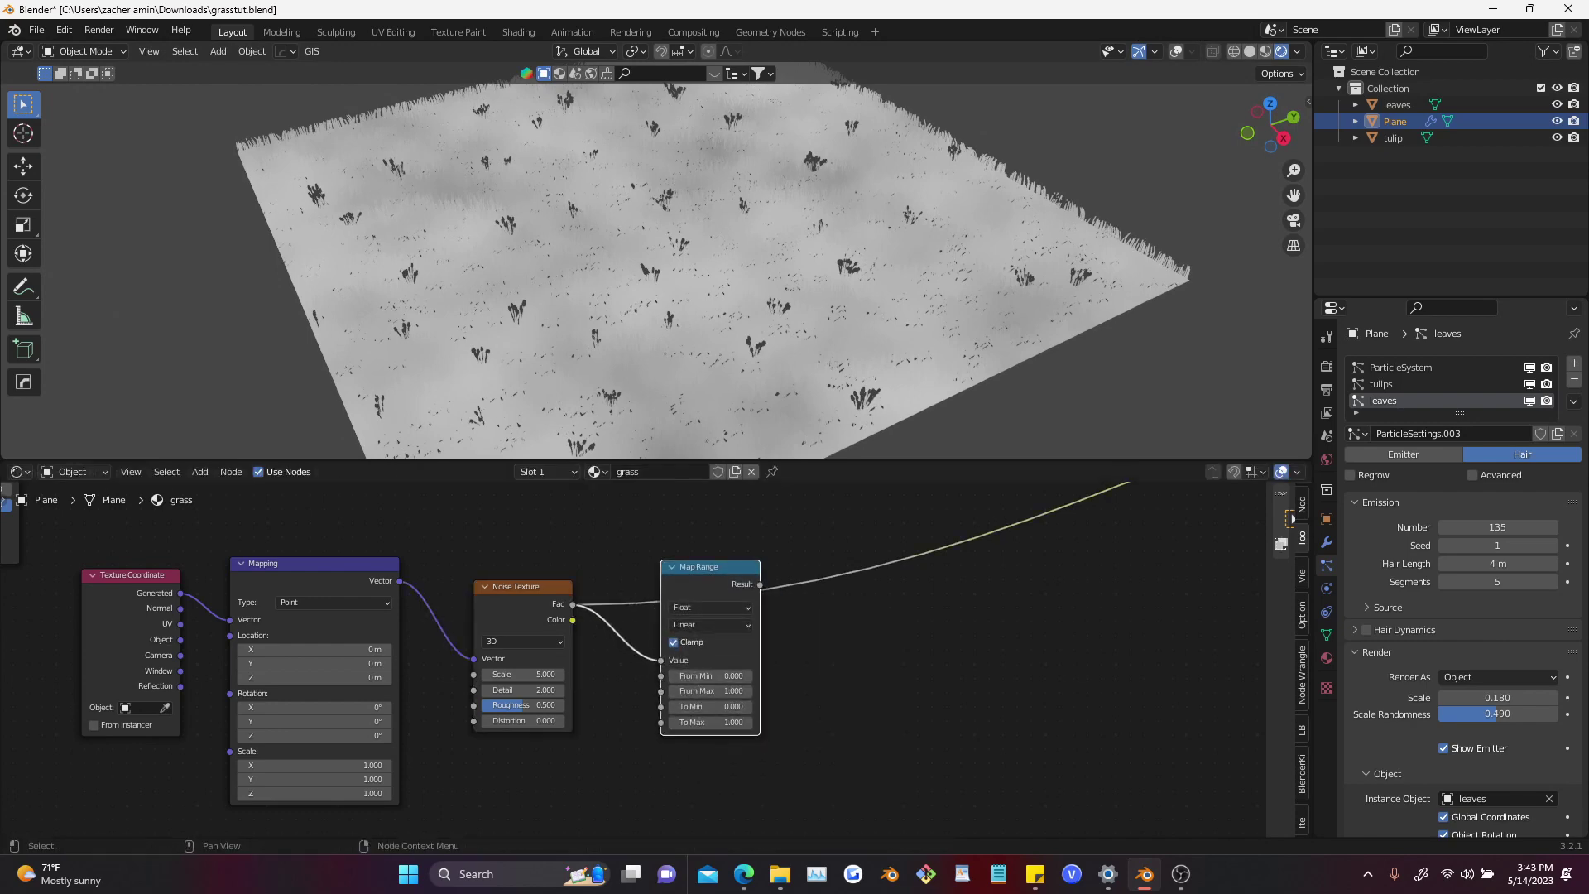
{"action": "left_click_drag", "start_coordinate": [697, 568], "coordinate": [681, 581]}
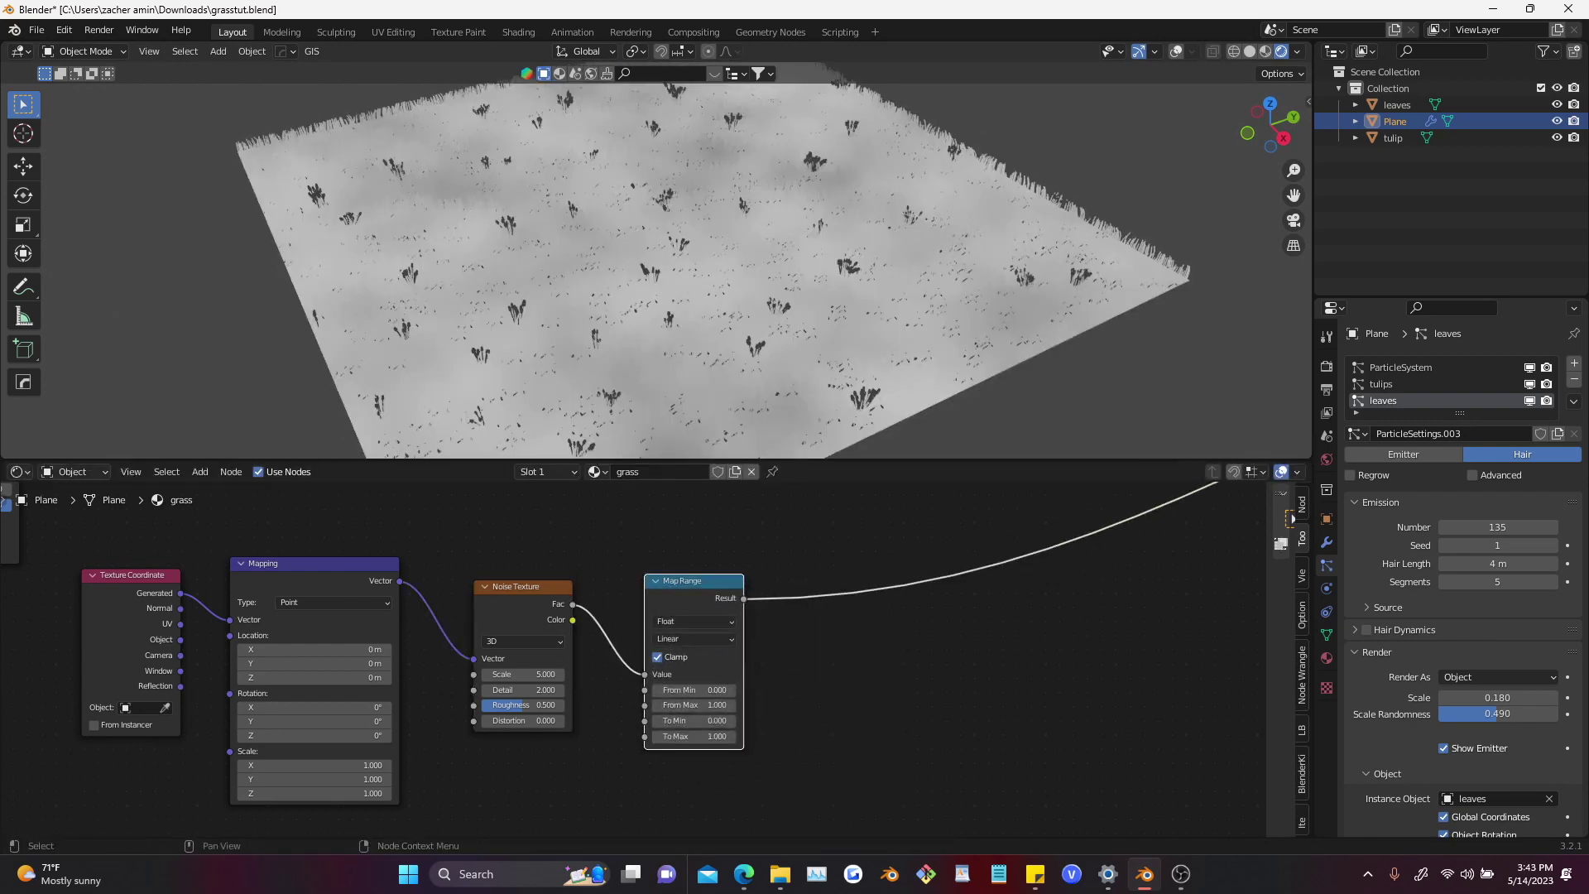
Set the Map Range node's From Min to 0.455 and To Max to 1.100
{"action": "type", "text": "55"}
{"action": "key", "text": "Return"}
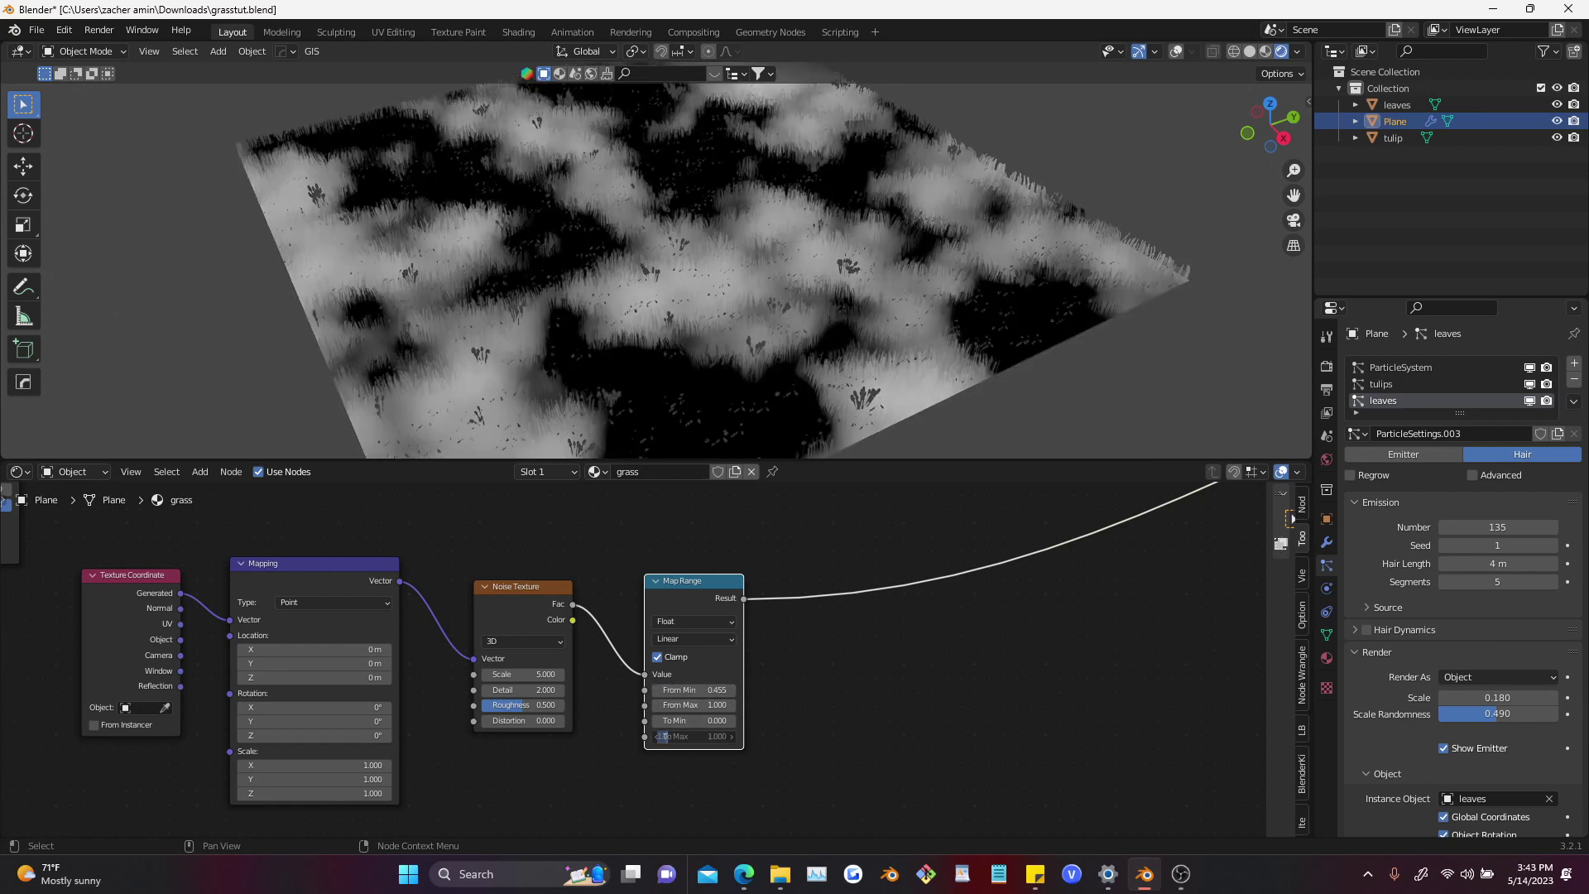
{"action": "middle_click_drag", "start_coordinate": [728, 372], "coordinate": [742, 361]}
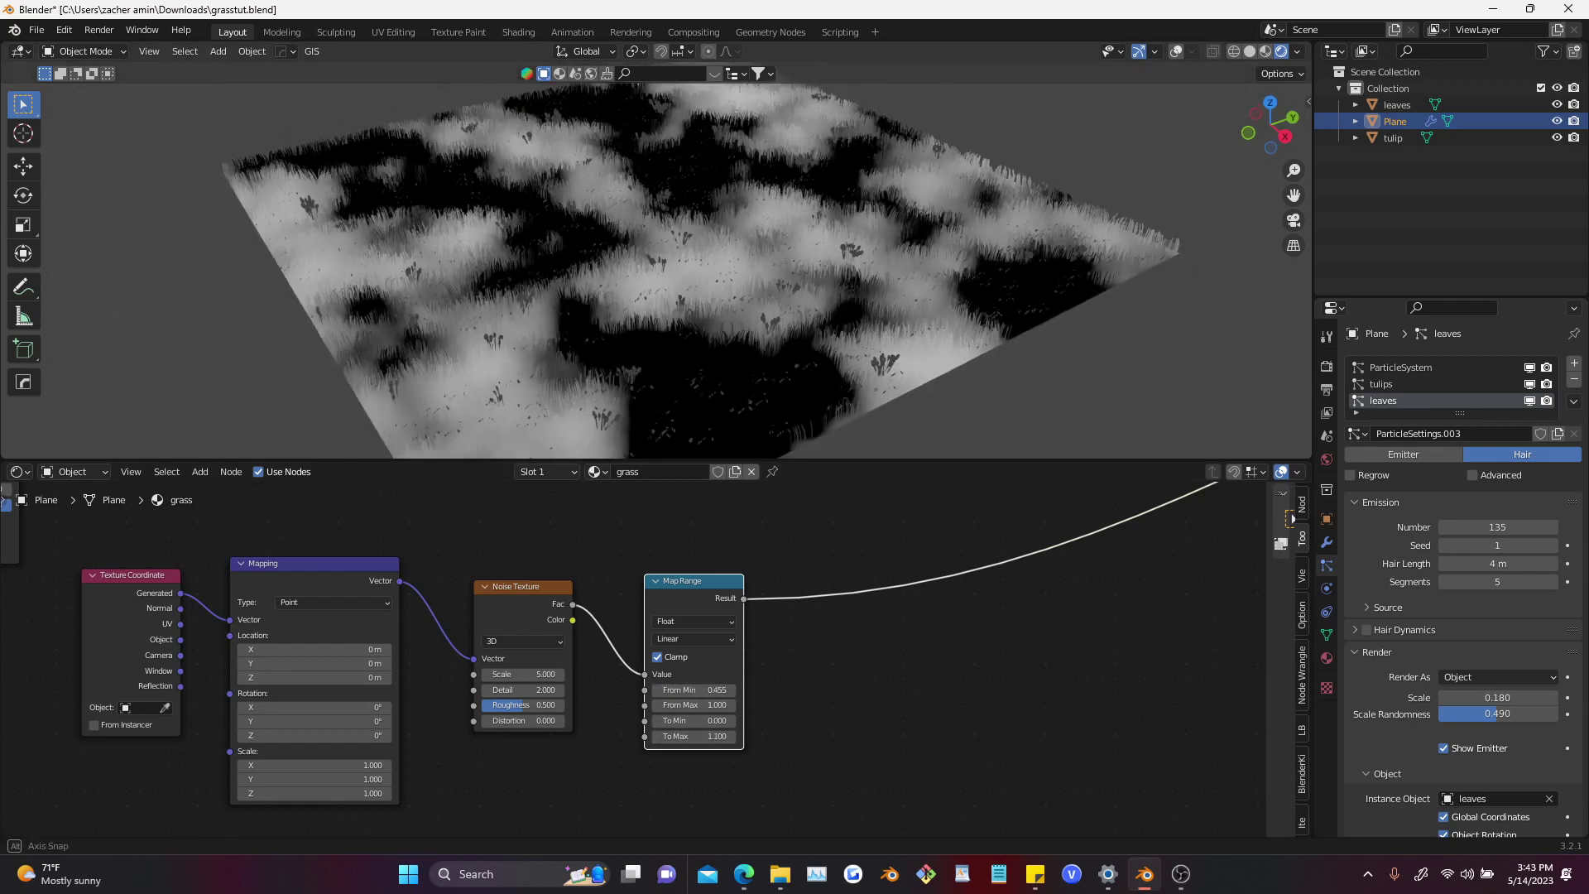
Arrange the noise node group beneath the grass color chain and preview the green Mix node on the grass
{"action": "scroll", "coordinate": [813, 691], "scroll_direction": "down", "scroll_amount": 3}
{"action": "middle_click_drag", "start_coordinate": [814, 691], "coordinate": [826, 631]}
{"action": "left_click_drag", "start_coordinate": [826, 631], "coordinate": [370, 553]}
{"action": "left_click_drag", "start_coordinate": [455, 556], "coordinate": [455, 499]}
{"action": "left_click_drag", "start_coordinate": [680, 515], "coordinate": [668, 511]}
{"action": "scroll", "coordinate": [668, 514], "scroll_direction": "up", "scroll_amount": 3}
{"action": "middle_click_drag", "start_coordinate": [669, 514], "coordinate": [677, 702]}
{"action": "left_click", "coordinate": [573, 571], "text": "ctrl+shift"}
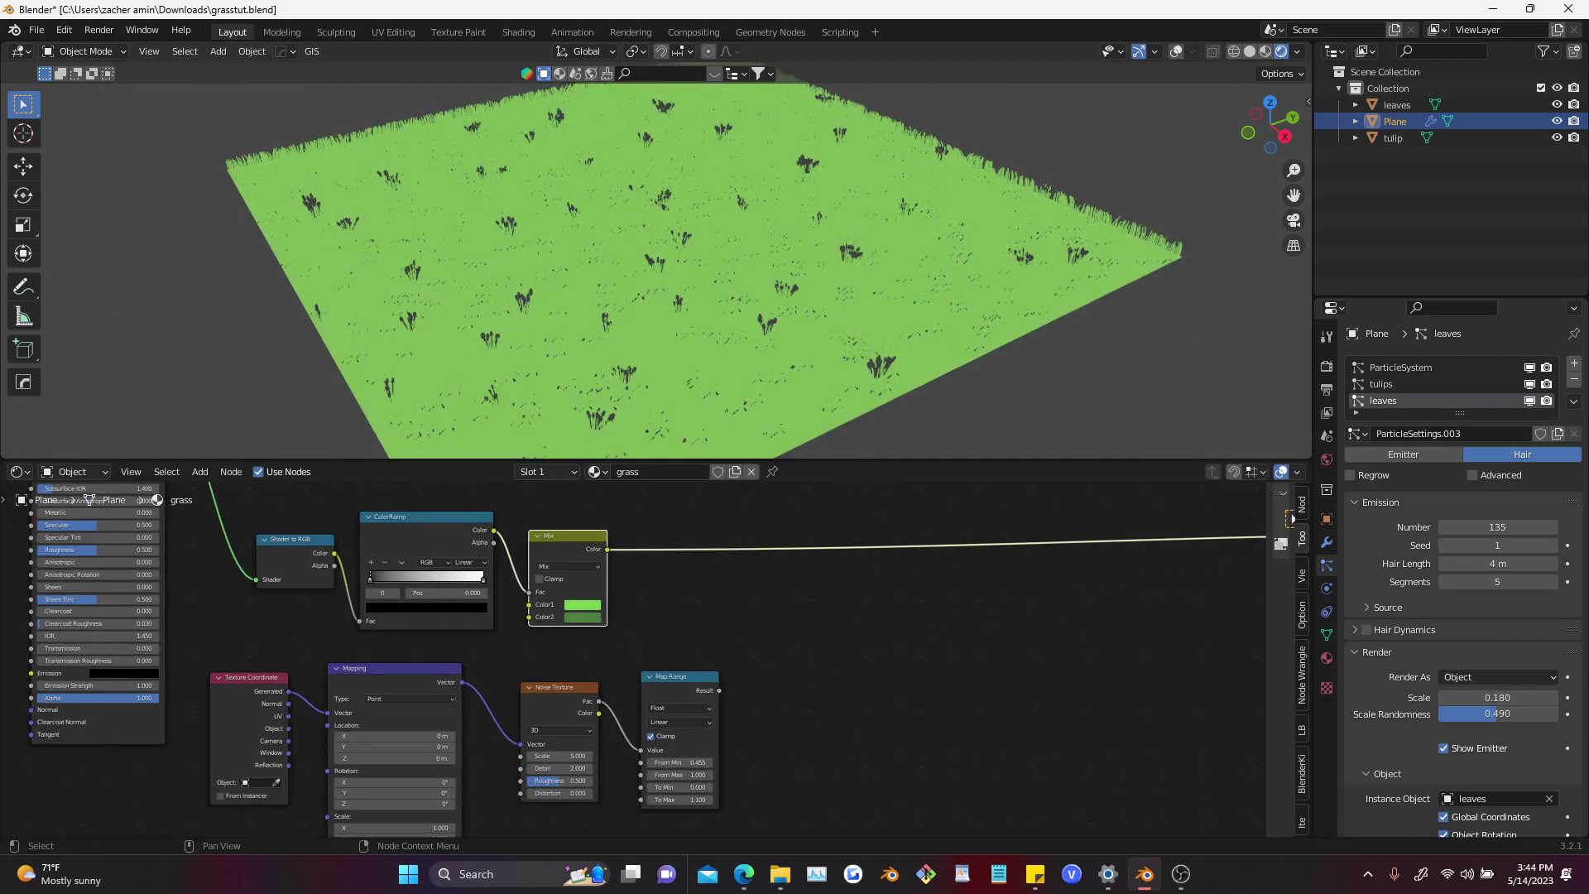
Add a second Mix node fed by the green Mix node's color and keep the green Mix node previewed
{"action": "scroll", "coordinate": [686, 528], "scroll_direction": "up", "scroll_amount": 1}
{"action": "key", "text": "shift+a"}
{"action": "left_click", "coordinate": [685, 527]}
{"action": "type", "text": "mix"}
{"action": "key", "text": "Return"}
{"action": "left_click", "coordinate": [807, 579]}
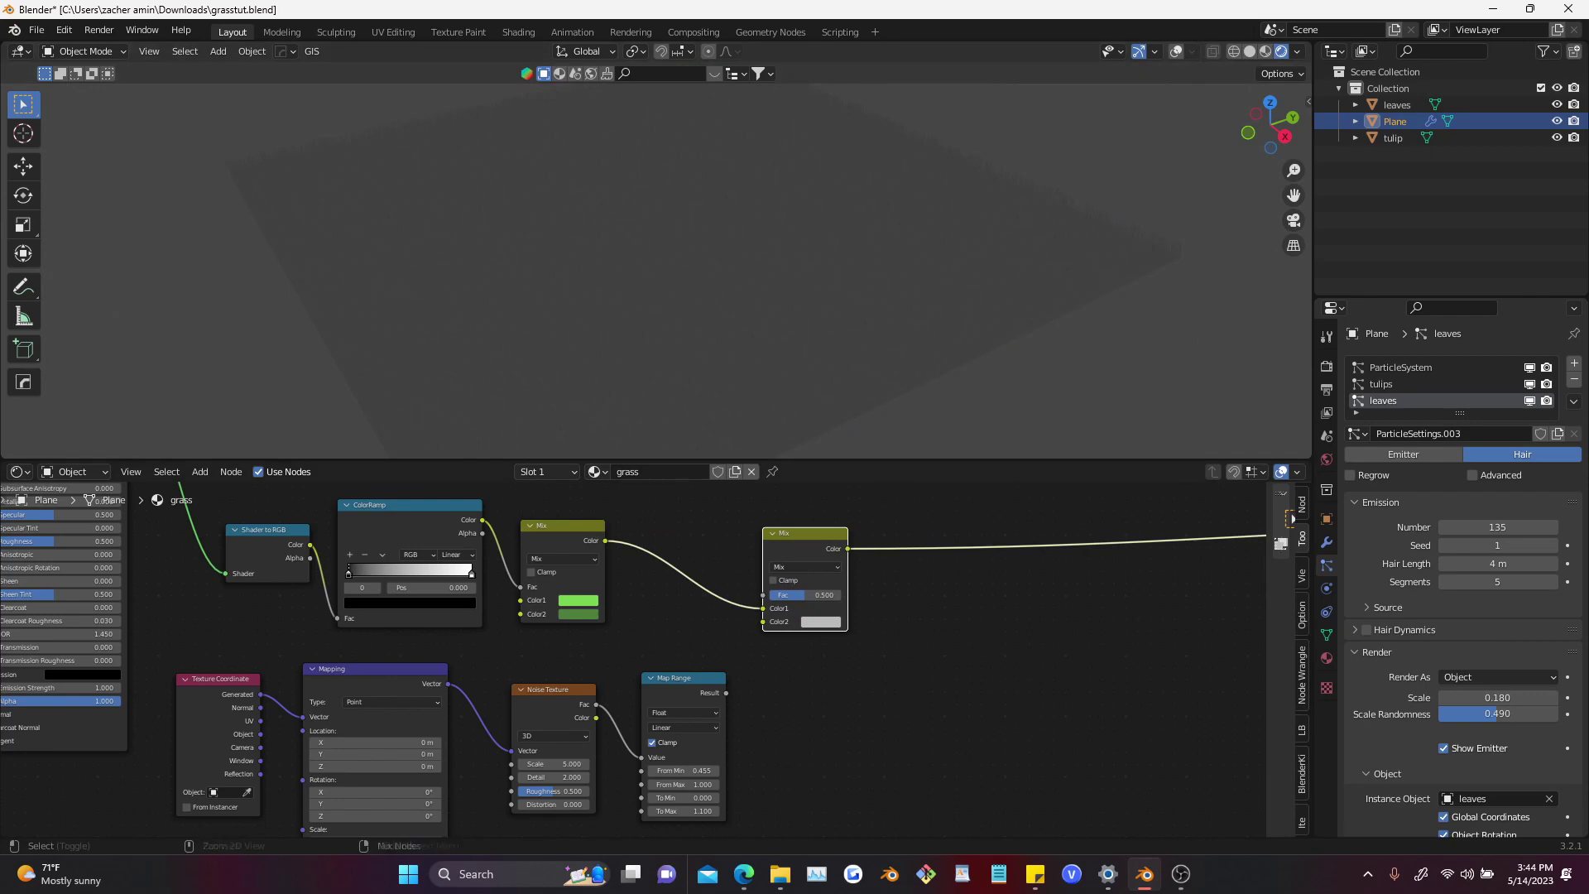
{"action": "left_click", "coordinate": [571, 579], "text": "ctrl+shift"}
{"action": "mouse_move", "coordinate": [629, 646]}
{"action": "middle_mouse_down"}
{"action": "mouse_move", "coordinate": [613, 637]}
{"action": "mouse_move", "coordinate": [624, 651]}
{"action": "middle_mouse_up"}
{"action": "scroll", "coordinate": [621, 654], "scroll_direction": "up", "scroll_amount": 1}
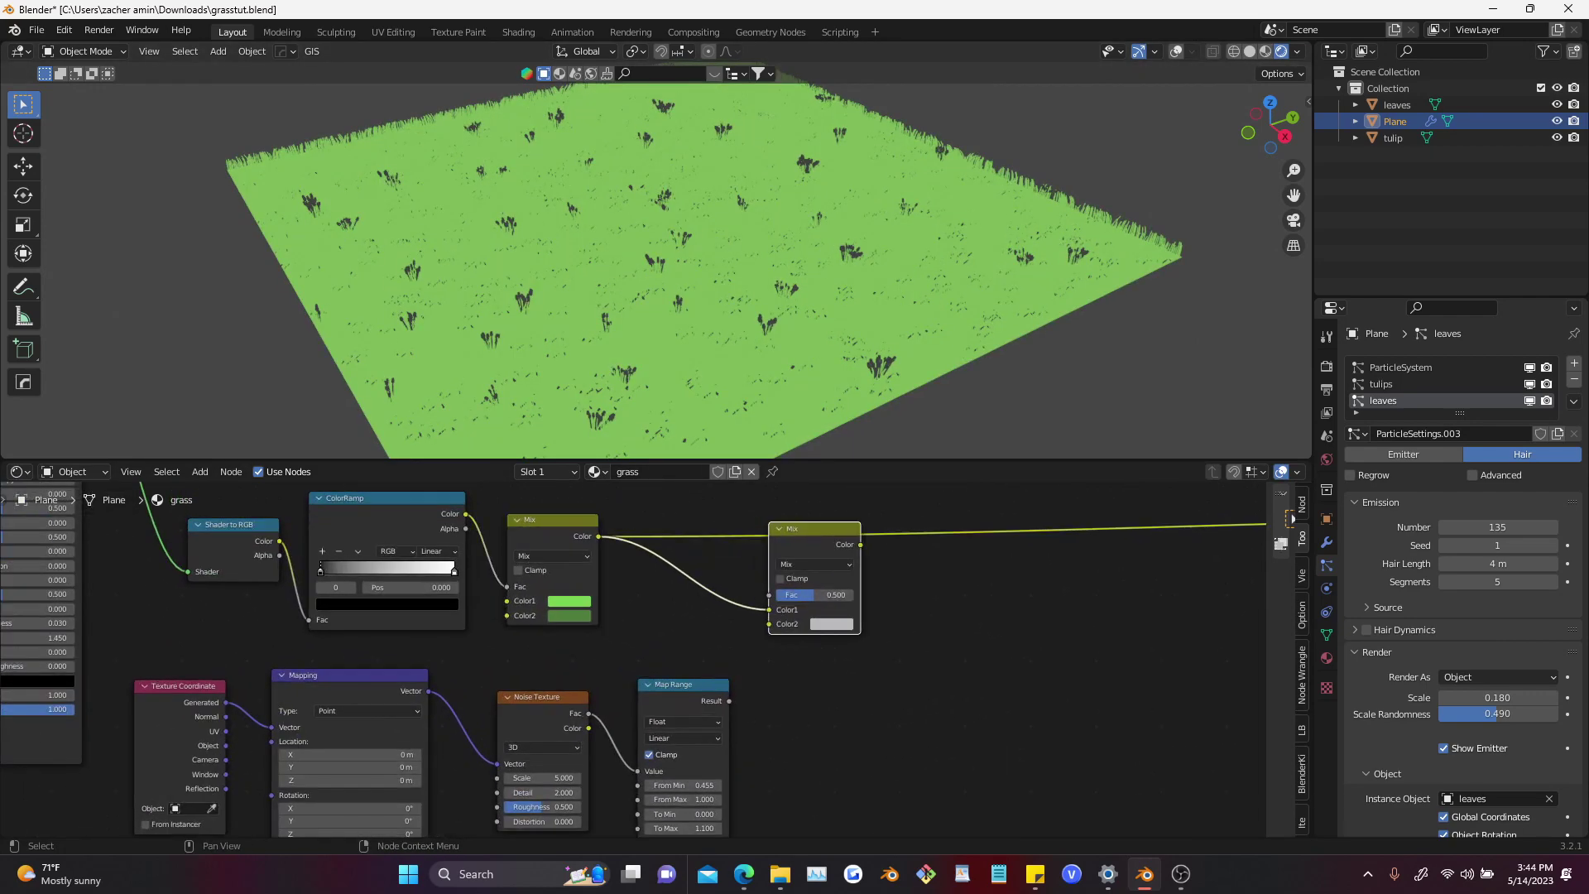
Set the second Mix node to Multiply with factor 0.750, feed Map Range into Color2, and preview it
{"action": "left_click", "coordinate": [815, 564]}
{"action": "left_click", "coordinate": [820, 513]}
{"action": "left_click_drag", "start_coordinate": [728, 701], "coordinate": [769, 624]}
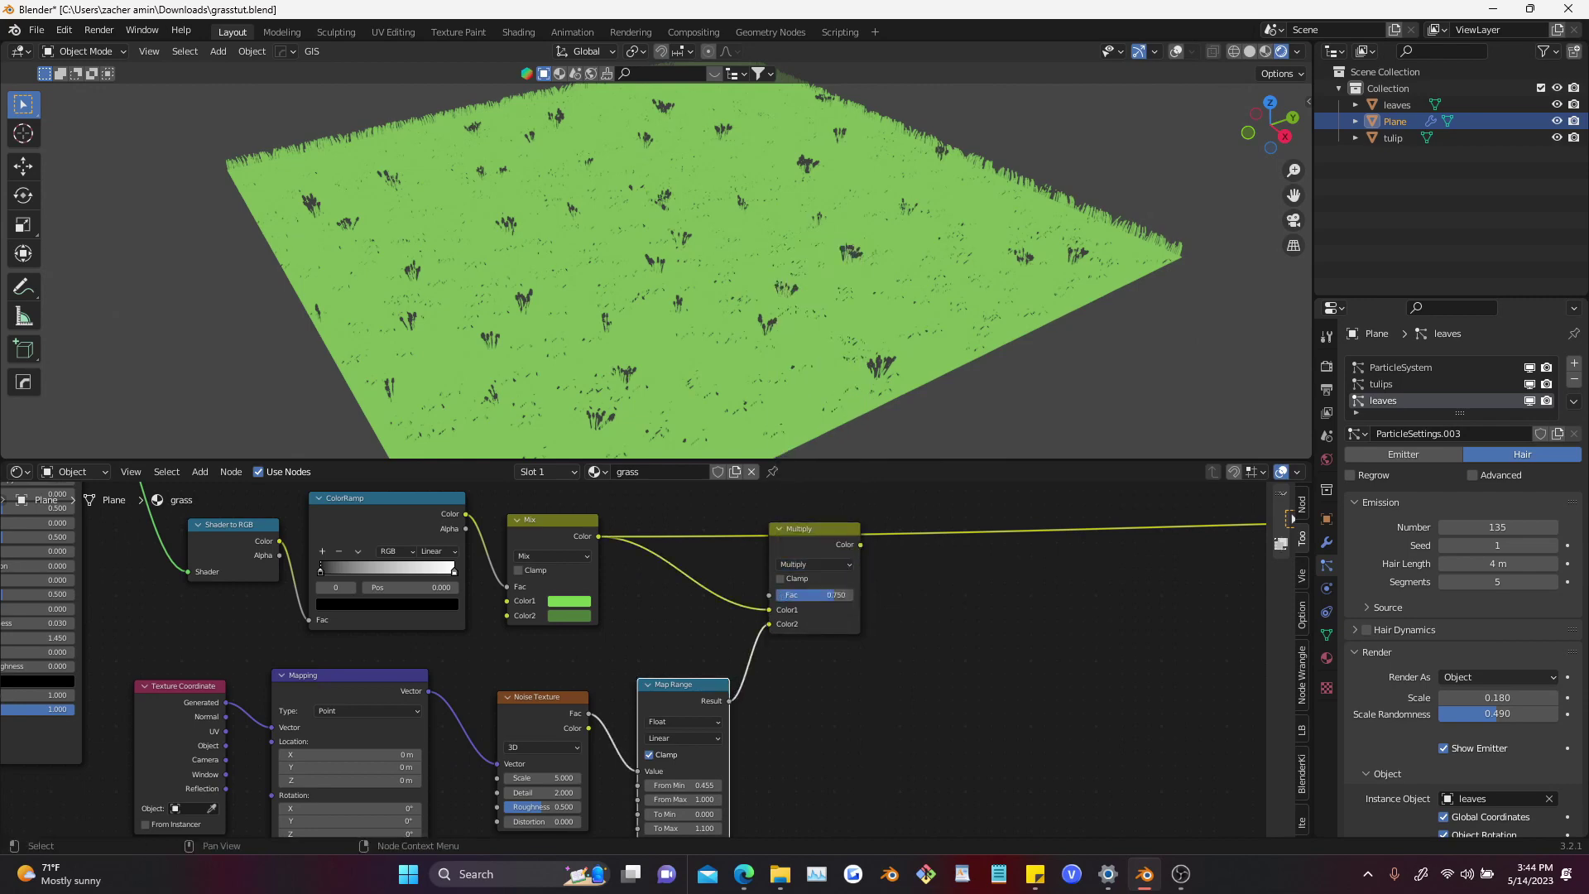
{"action": "left_click", "coordinate": [813, 532], "text": "ctrl+shift"}
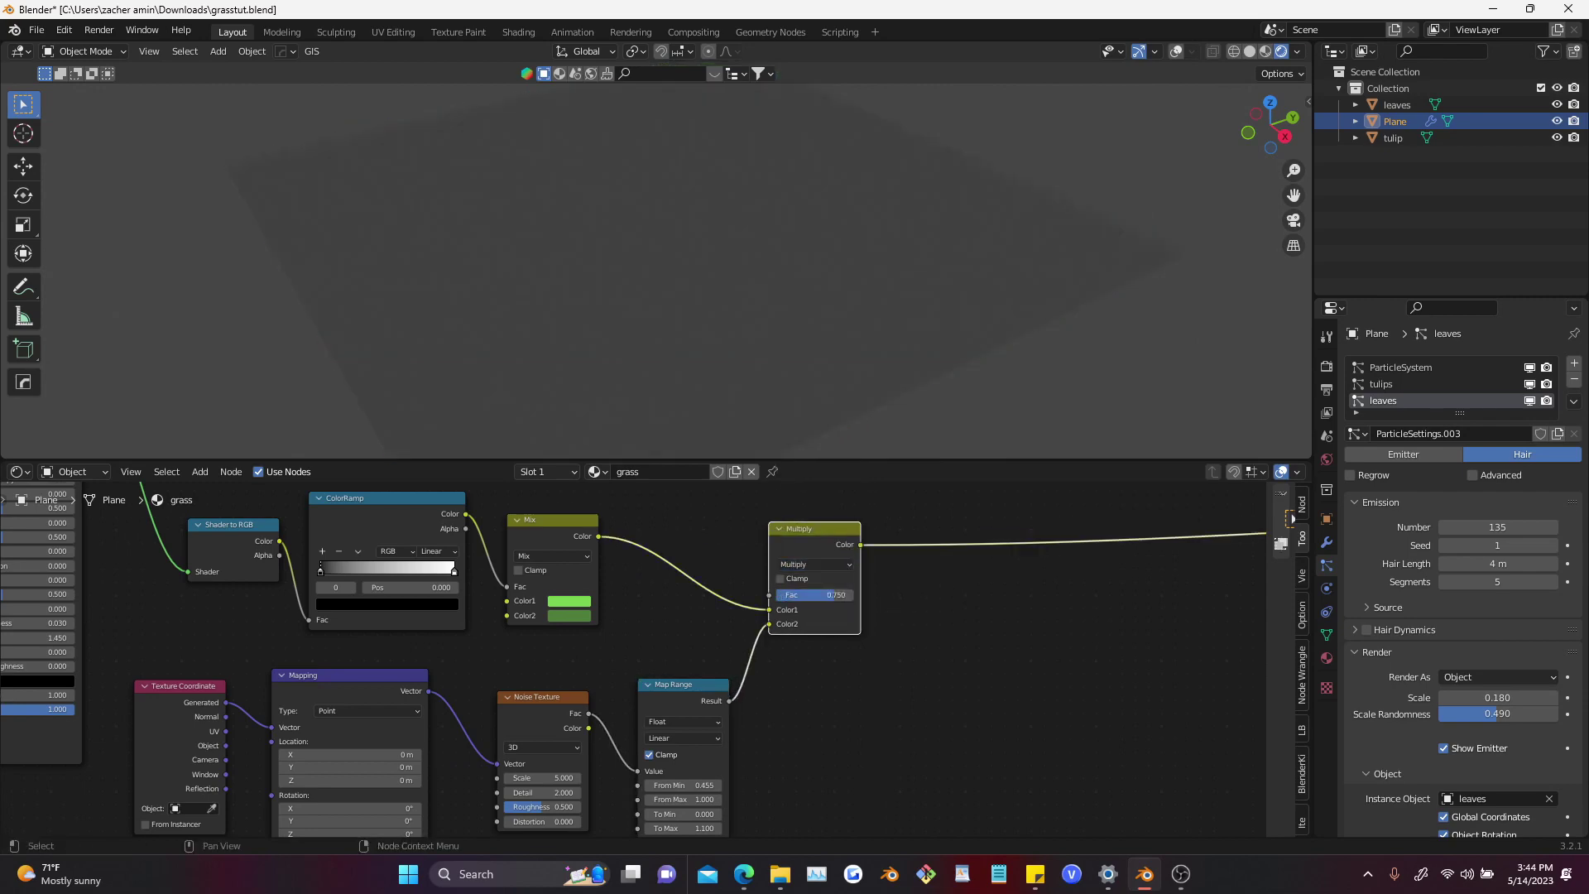
{"action": "scroll", "coordinate": [633, 660], "scroll_direction": "down", "scroll_amount": 9}
{"action": "scroll", "coordinate": [633, 659], "scroll_direction": "up", "scroll_amount": 4}
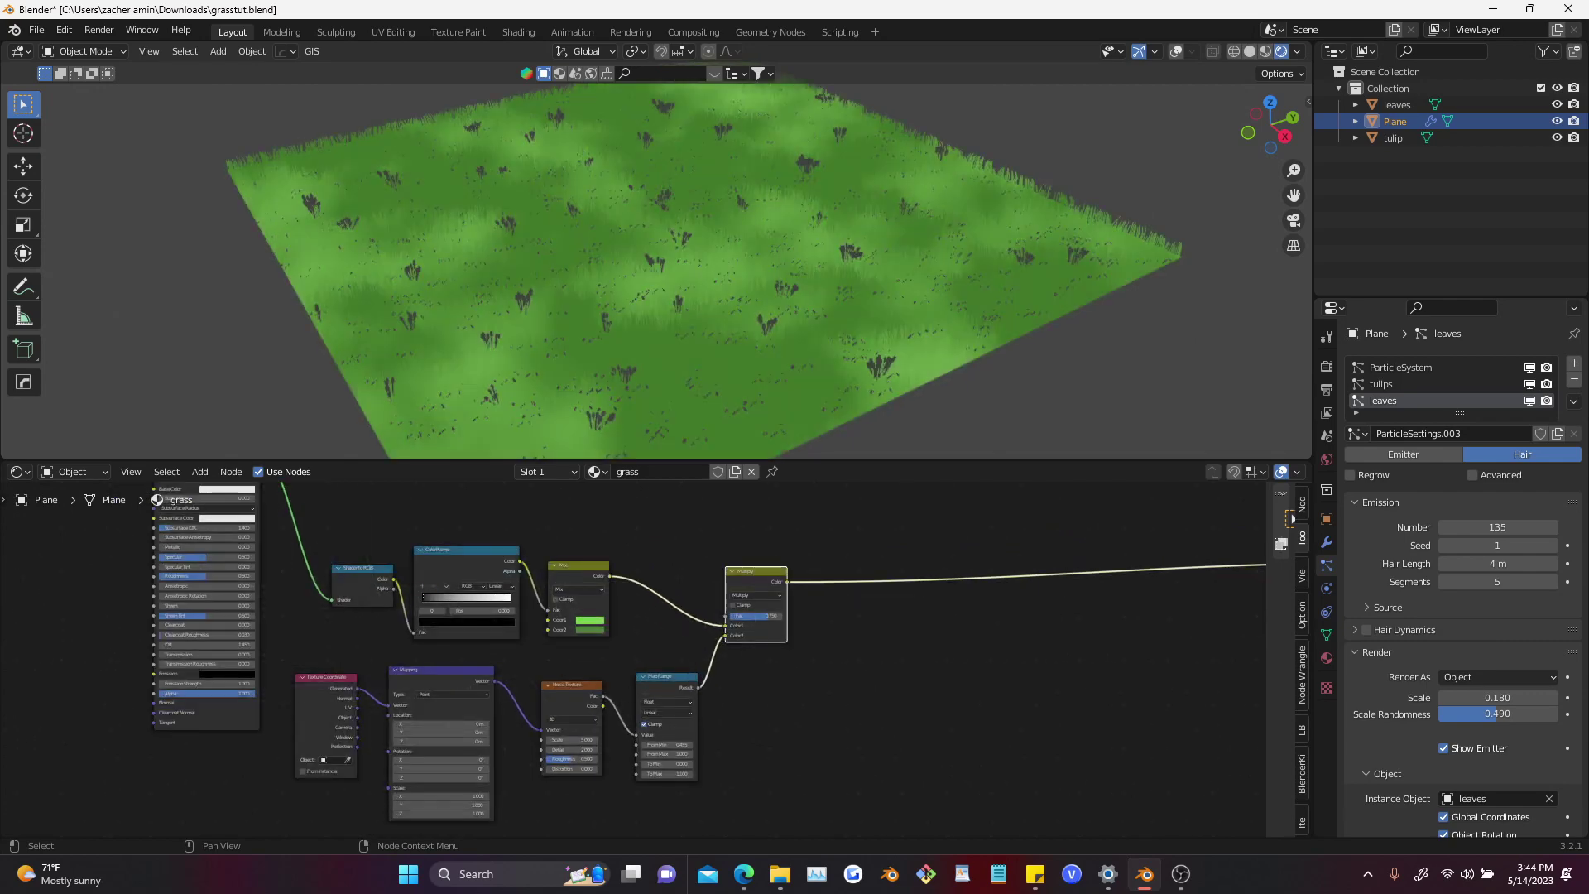
Reposition groups of grass shader nodes to tidy the layout
{"action": "scroll", "coordinate": [621, 658], "scroll_direction": "down", "scroll_amount": 4}
{"action": "middle_click_drag", "start_coordinate": [625, 658], "coordinate": [603, 640]}
{"action": "left_click_drag", "start_coordinate": [743, 547], "coordinate": [389, 782]}
{"action": "key", "text": "g"}
{"action": "left_click", "coordinate": [407, 761]}
{"action": "left_click_drag", "start_coordinate": [355, 577], "coordinate": [306, 623]}
{"action": "key", "text": "g"}
{"action": "left_click", "coordinate": [257, 669]}
Duplicate the Texture Coordinate, Mapping, Noise Texture and Map Range nodes and place the copies below the originals
{"action": "middle_click_drag", "start_coordinate": [741, 712], "coordinate": [808, 589]}
{"action": "left_click_drag", "start_coordinate": [808, 589], "coordinate": [431, 528]}
{"action": "key", "text": "shift+d"}
{"action": "left_click", "coordinate": [430, 667]}
{"action": "scroll", "coordinate": [626, 654], "scroll_direction": "up", "scroll_amount": 6}
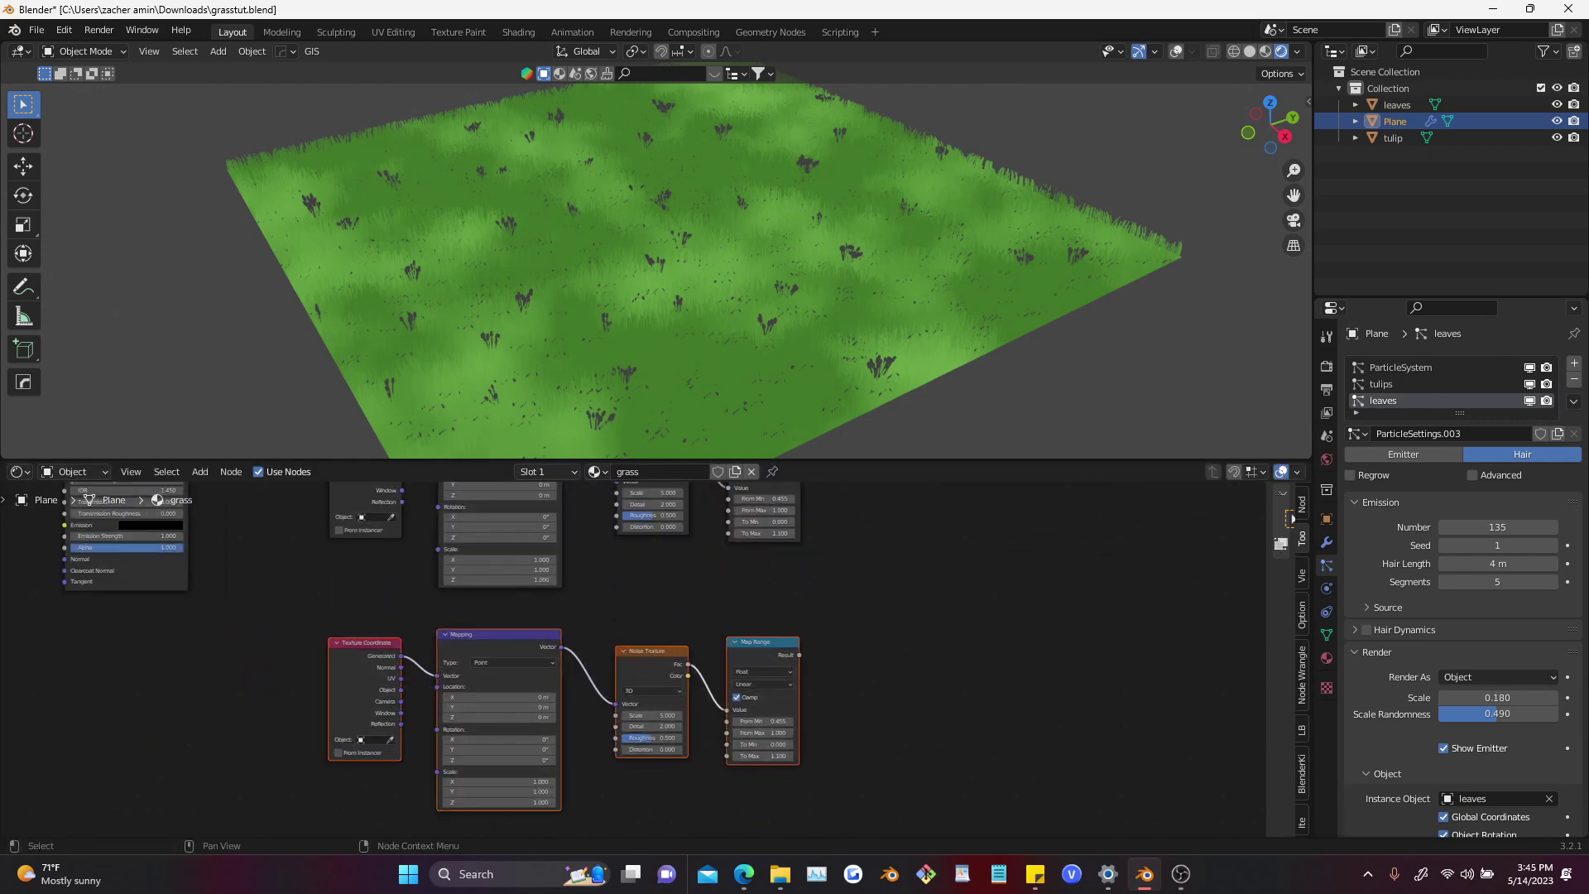
Preview the duplicated Map Range and set the duplicated Mapping node's X and Y location to -50 m
{"action": "scroll", "coordinate": [549, 819], "scroll_direction": "up", "scroll_amount": 3}
{"action": "left_click", "coordinate": [828, 609], "text": "ctrl+shift"}
{"action": "left_click_drag", "start_coordinate": [490, 666], "coordinate": [489, 679]}
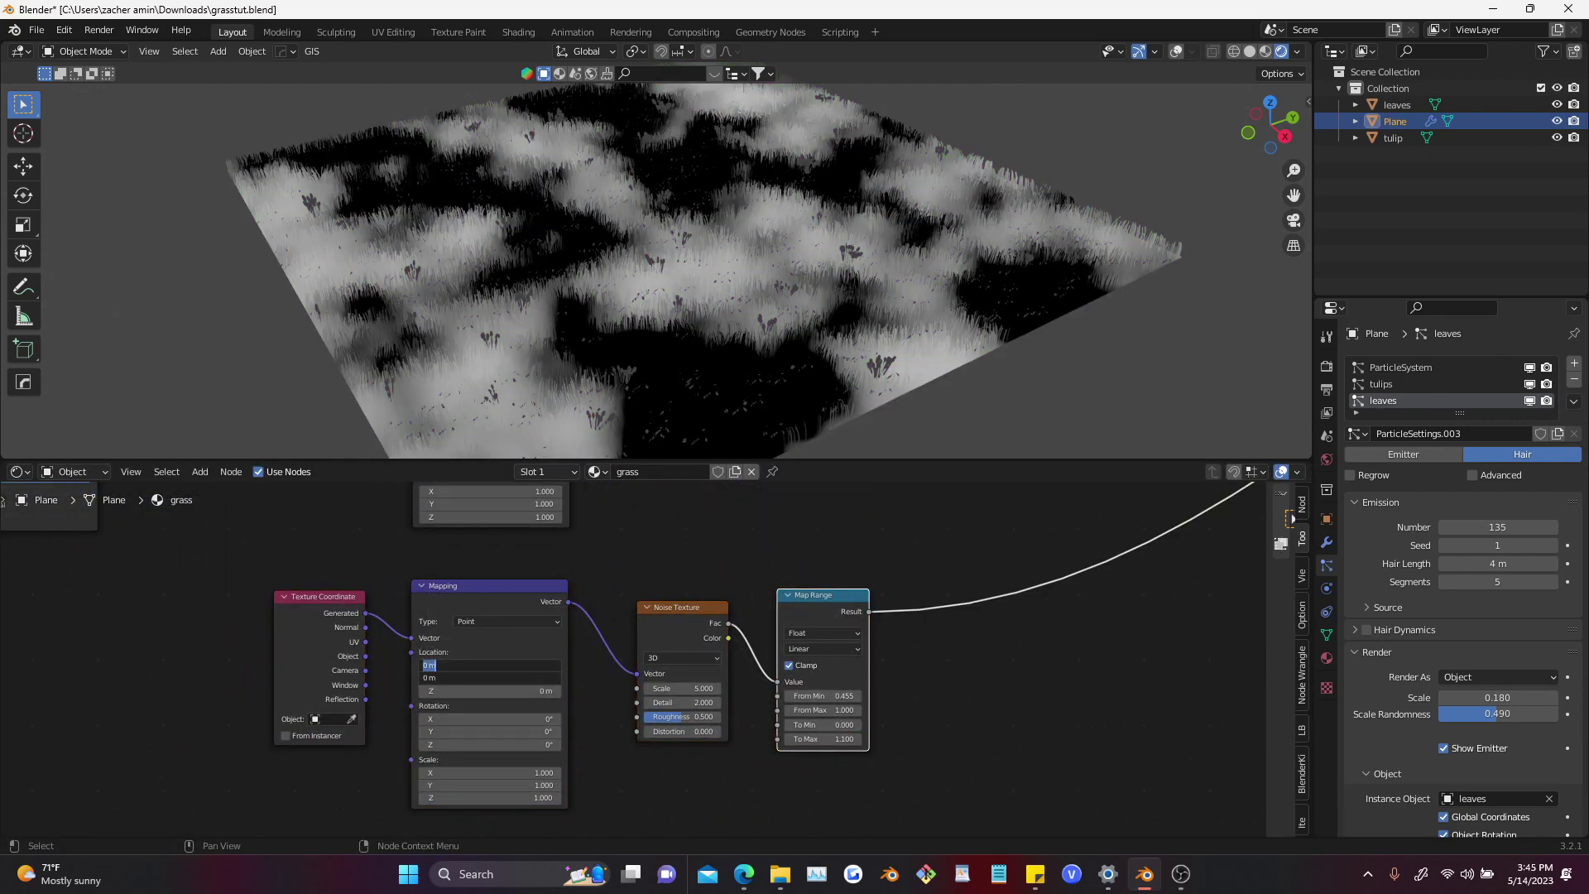
{"action": "type", "text": "-50"}
{"action": "key", "text": "Return"}
Set the duplicated Noise Texture's scale to 19
{"action": "left_click", "coordinate": [651, 688]}
{"action": "type", "text": "15"}
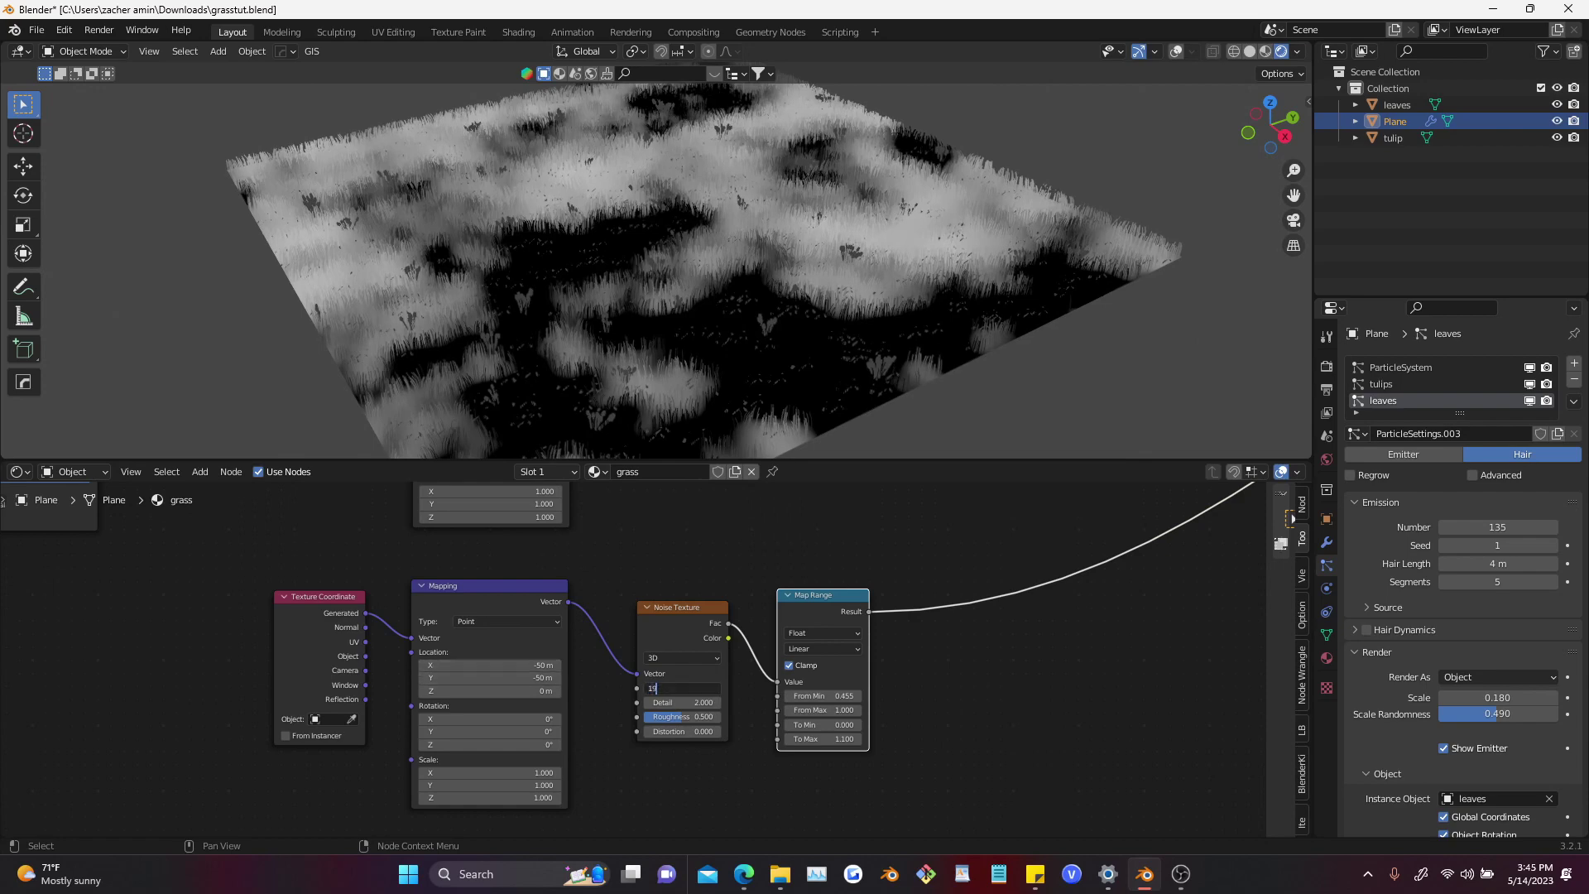
{"action": "type", "text": "9"}
{"action": "key", "text": "Return"}
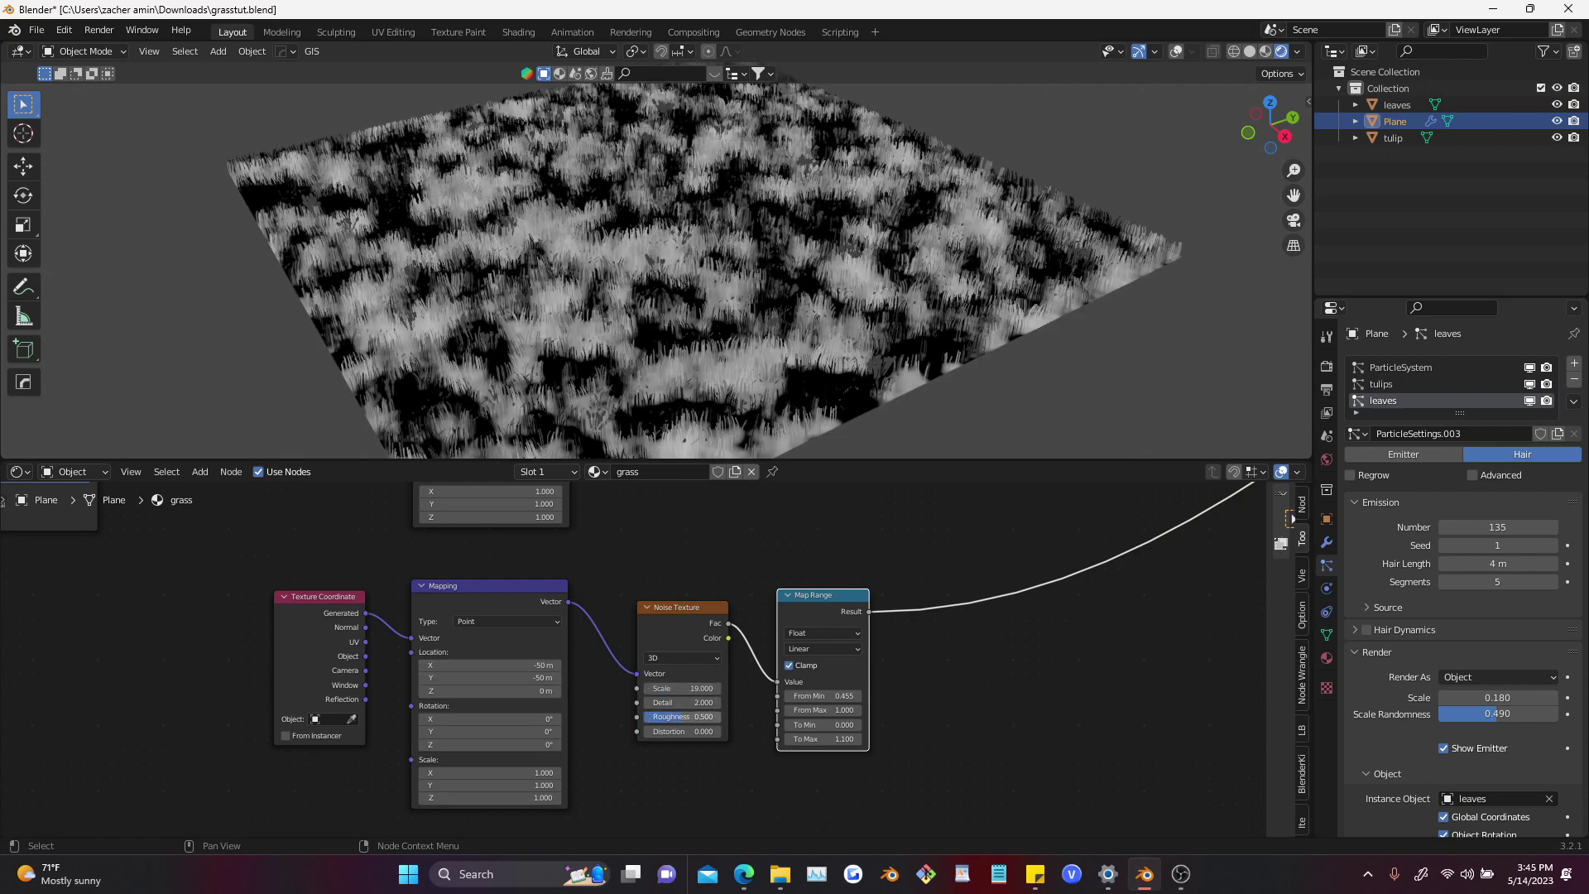
Connect the Multiply node back to the output so the grass shows the noise-shaded green
{"action": "scroll", "coordinate": [637, 661], "scroll_direction": "down", "scroll_amount": 8}
{"action": "middle_click_drag", "start_coordinate": [633, 655], "coordinate": [464, 811]}
{"action": "scroll", "coordinate": [613, 654], "scroll_direction": "up", "scroll_amount": 4}
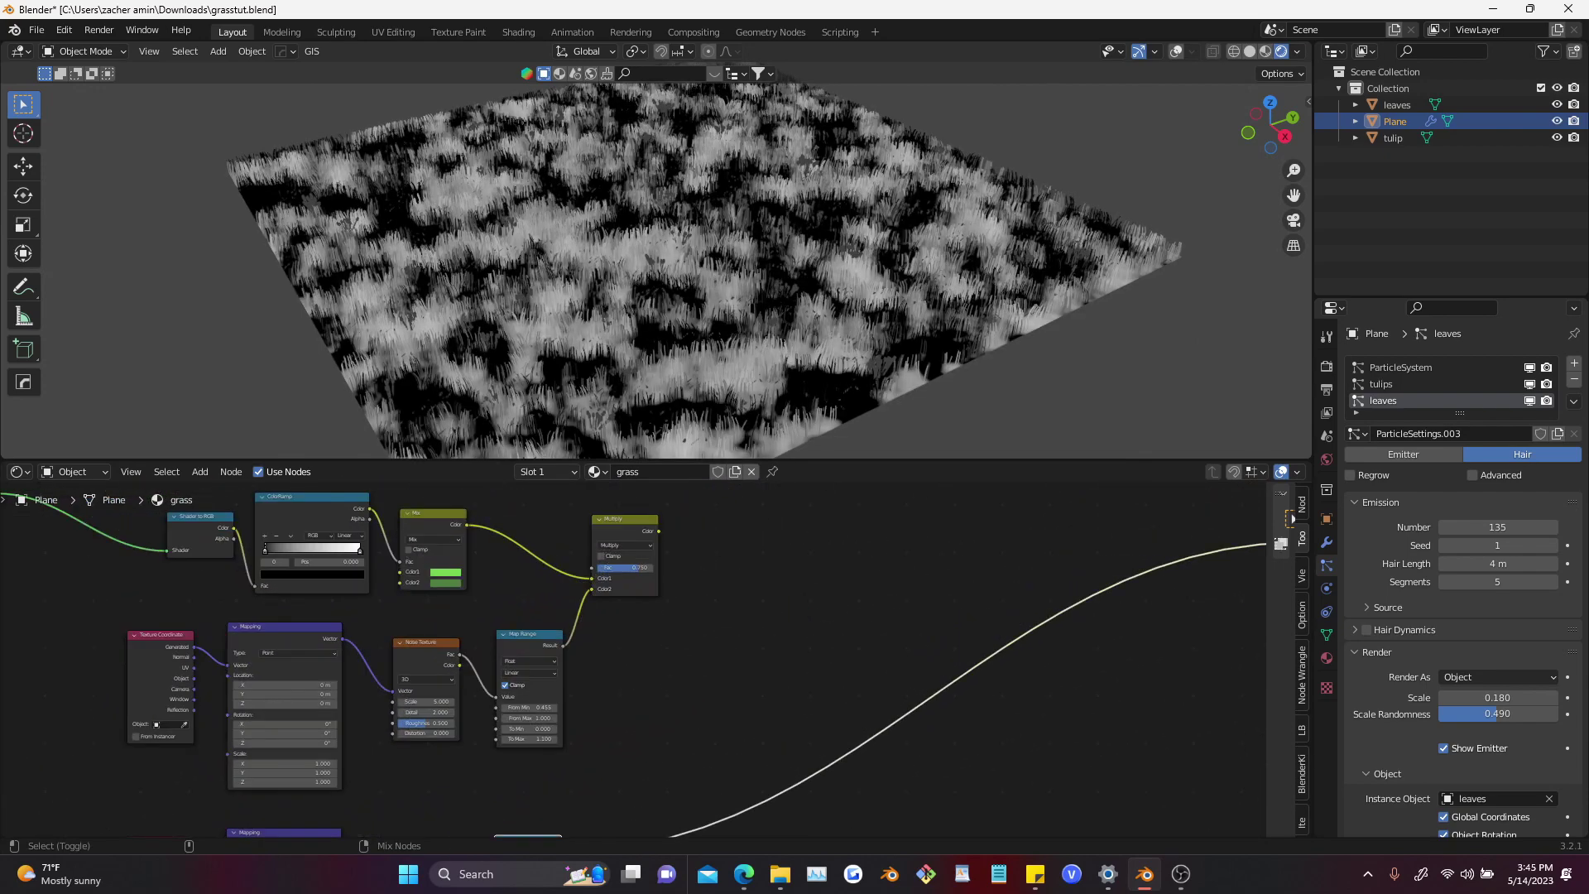
{"action": "left_click", "coordinate": [625, 553], "text": "ctrl+shift"}
{"action": "middle_click_drag", "start_coordinate": [644, 533], "coordinate": [677, 717]}
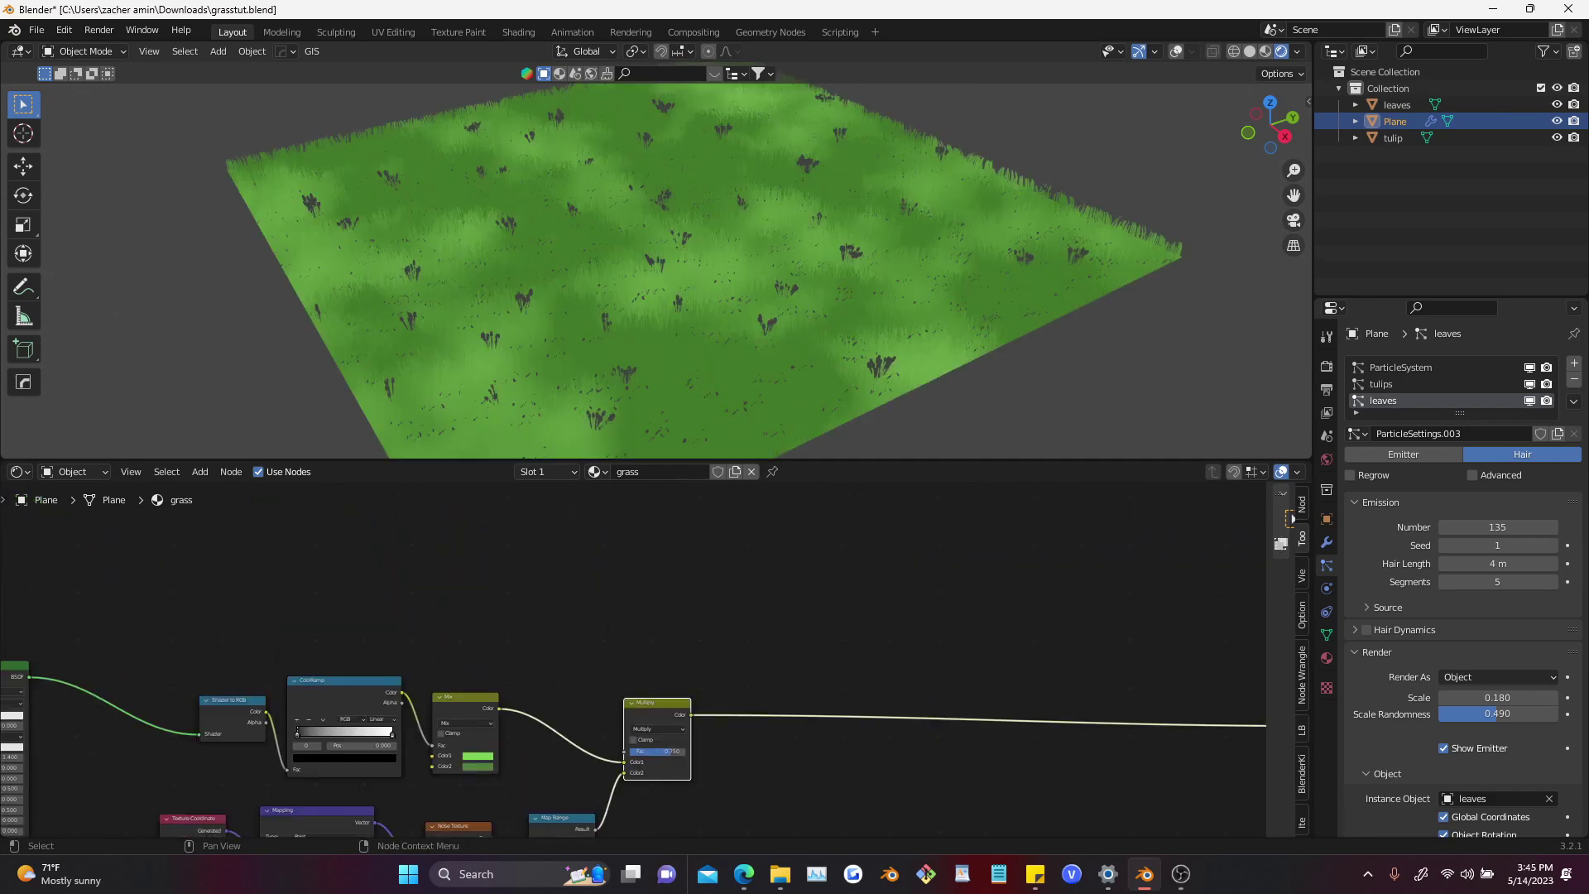
{"action": "key", "text": "shift+a"}
{"action": "left_click", "coordinate": [680, 577]}
{"action": "type", "text": "mix"}
{"action": "key", "text": "Return"}
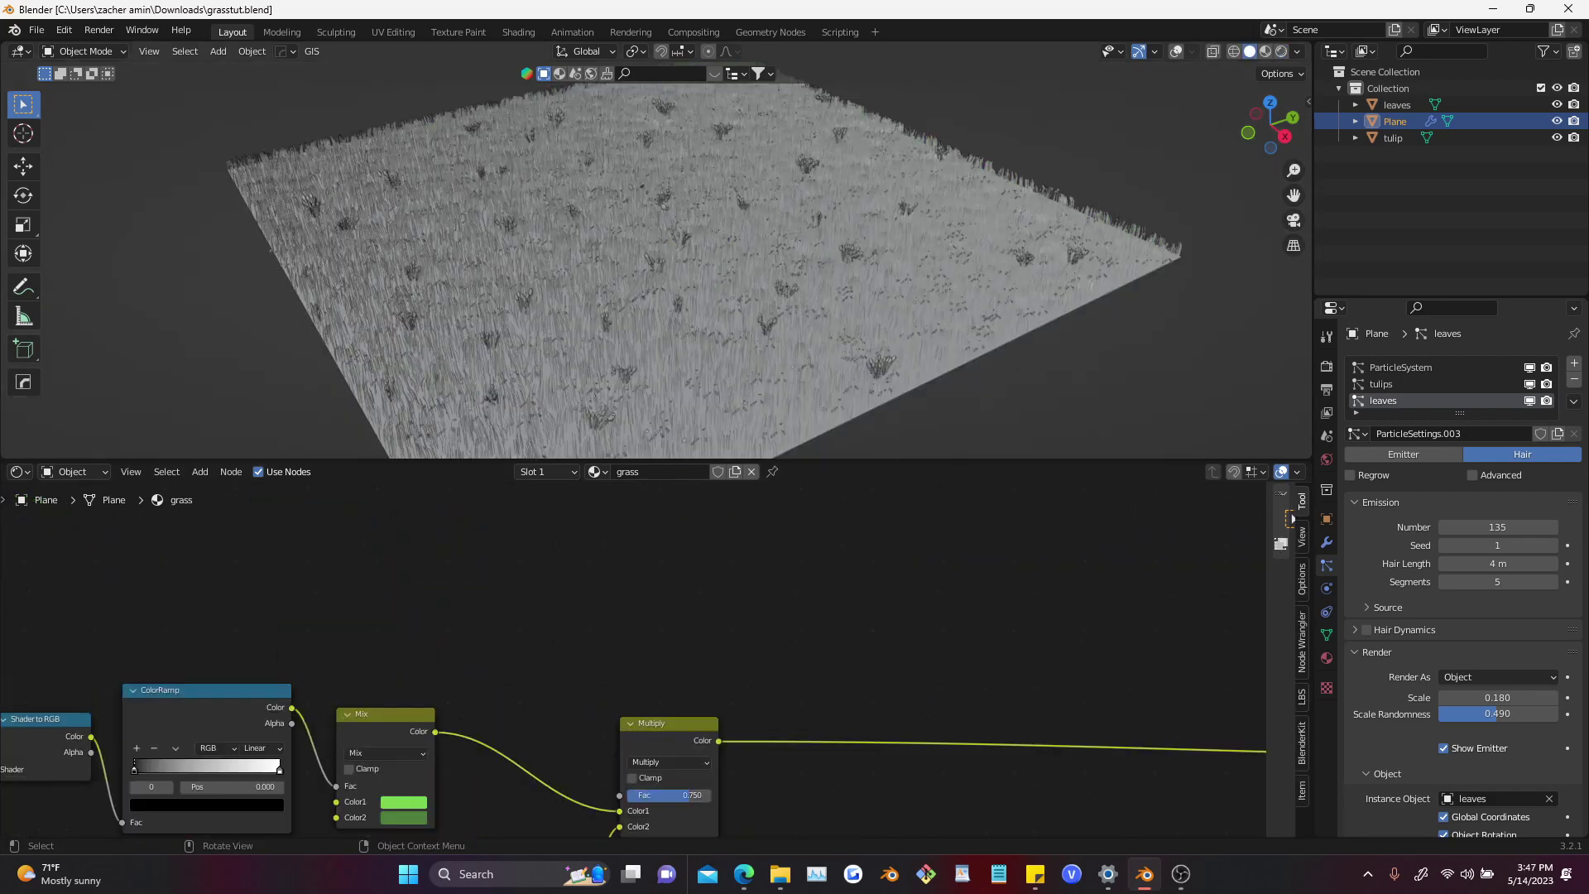
Add a Curves Info node above the green Mix node
{"action": "middle_click_drag", "start_coordinate": [690, 582], "coordinate": [720, 554]}
{"action": "key", "text": "shift+a"}
{"action": "type", "text": "curves"}
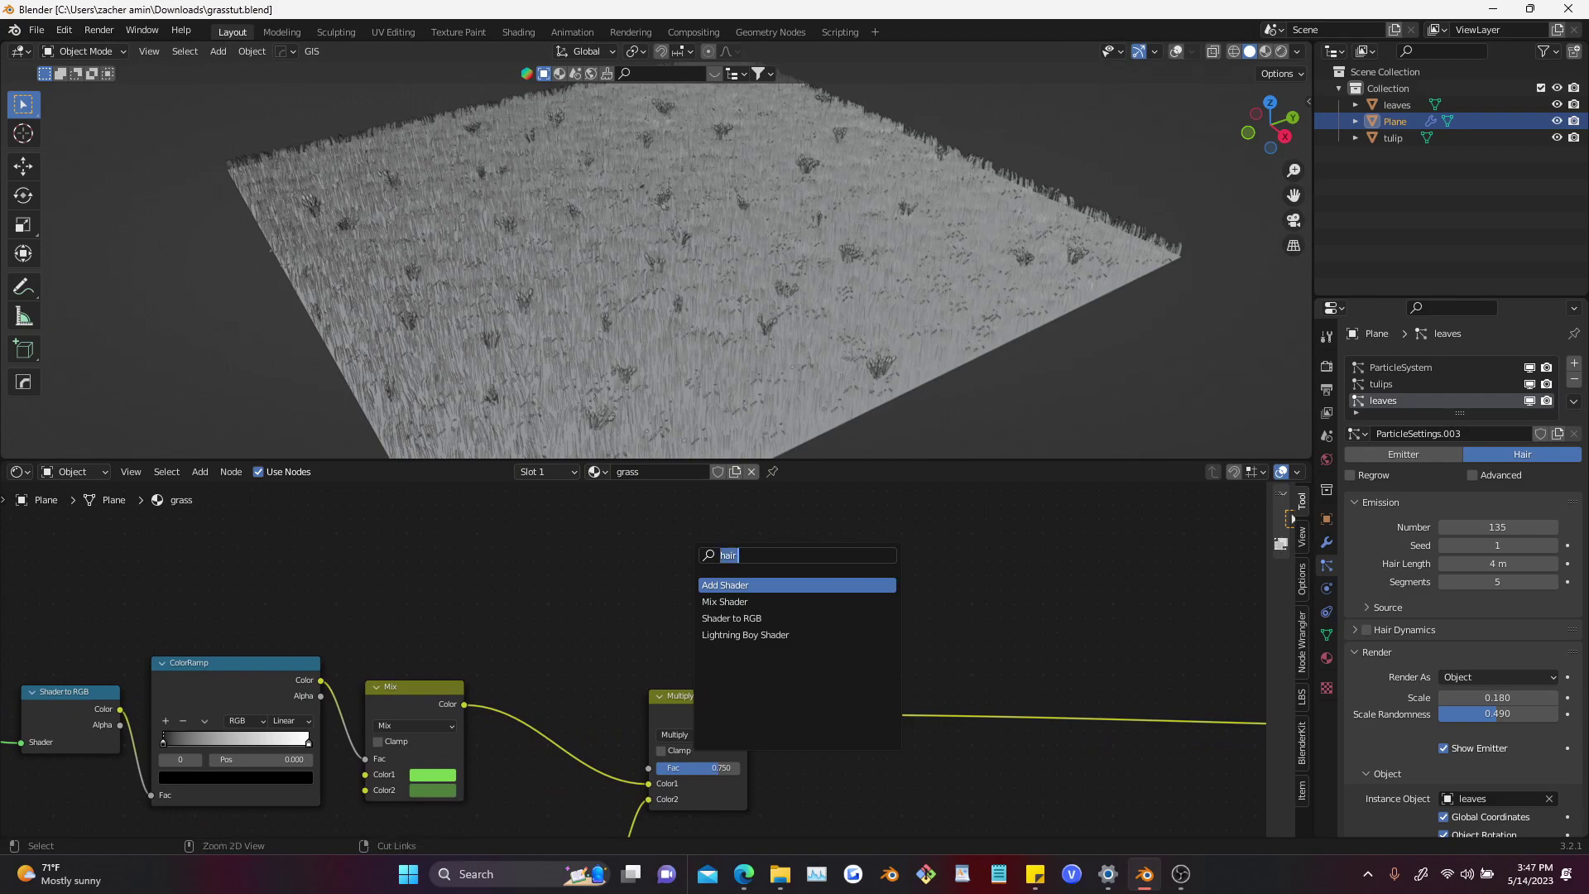
{"action": "type", "text": " i"}
{"action": "key", "text": "Return"}
{"action": "left_click", "coordinate": [695, 557]}
{"action": "scroll", "coordinate": [703, 572], "scroll_direction": "down", "scroll_amount": 1}
{"action": "middle_click_drag", "start_coordinate": [708, 573], "coordinate": [711, 645]}
{"action": "left_click_drag", "start_coordinate": [711, 645], "coordinate": [450, 577]}
Switch the viewport to rendered shading and preview the Curves Info node's Intercept output on the grass
{"action": "key", "text": "z"}
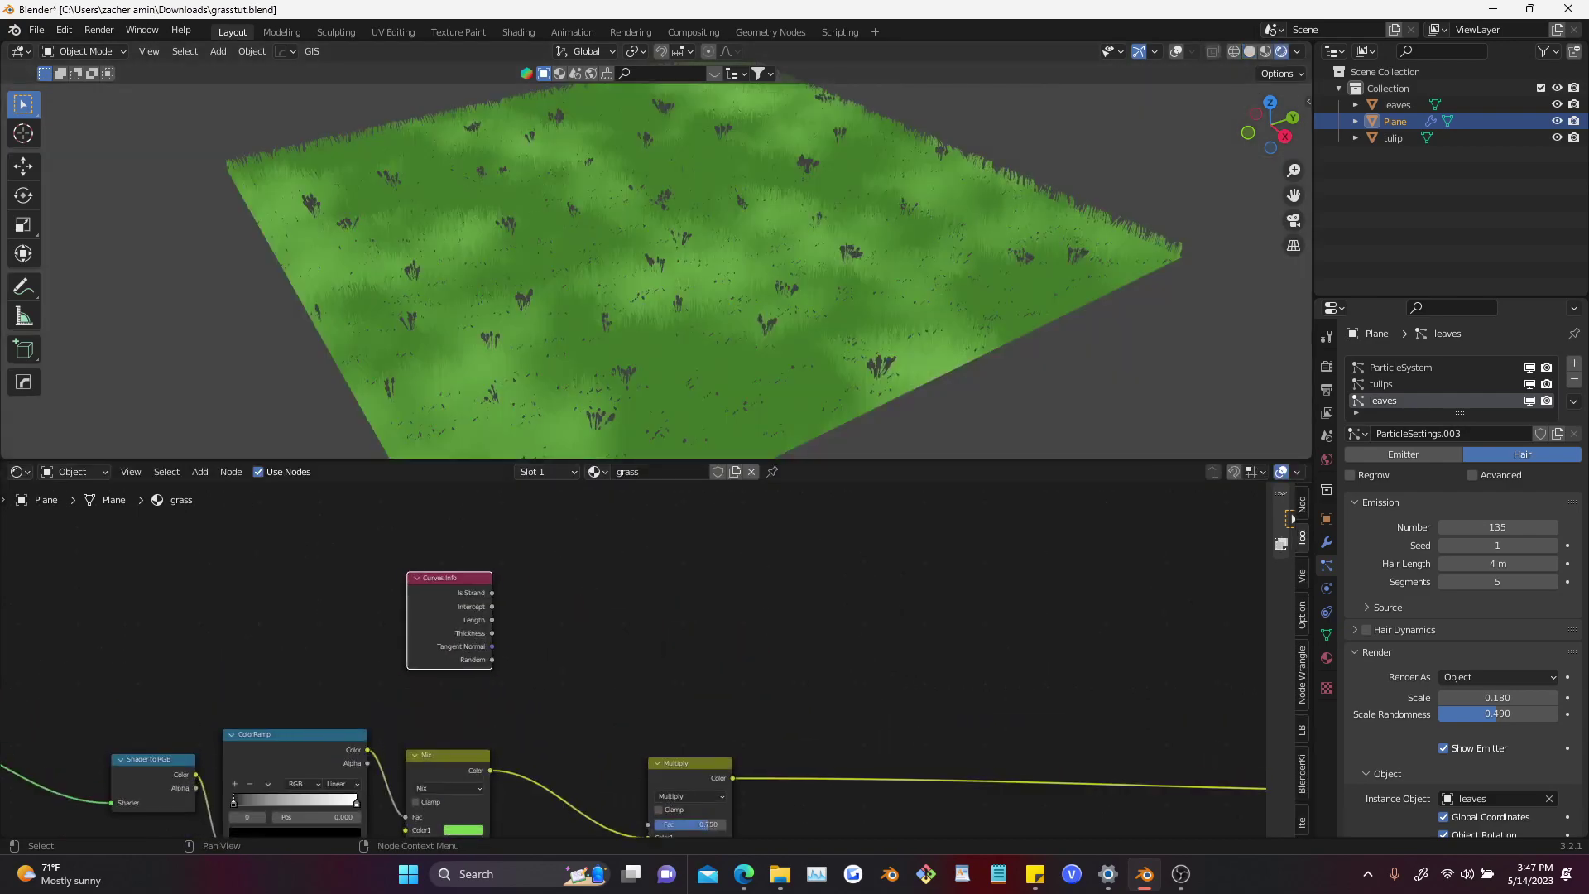
{"action": "left_click", "coordinate": [450, 578], "text": "ctrl+shift"}
{"action": "left_click", "coordinate": [449, 578], "text": "ctrl+shift"}
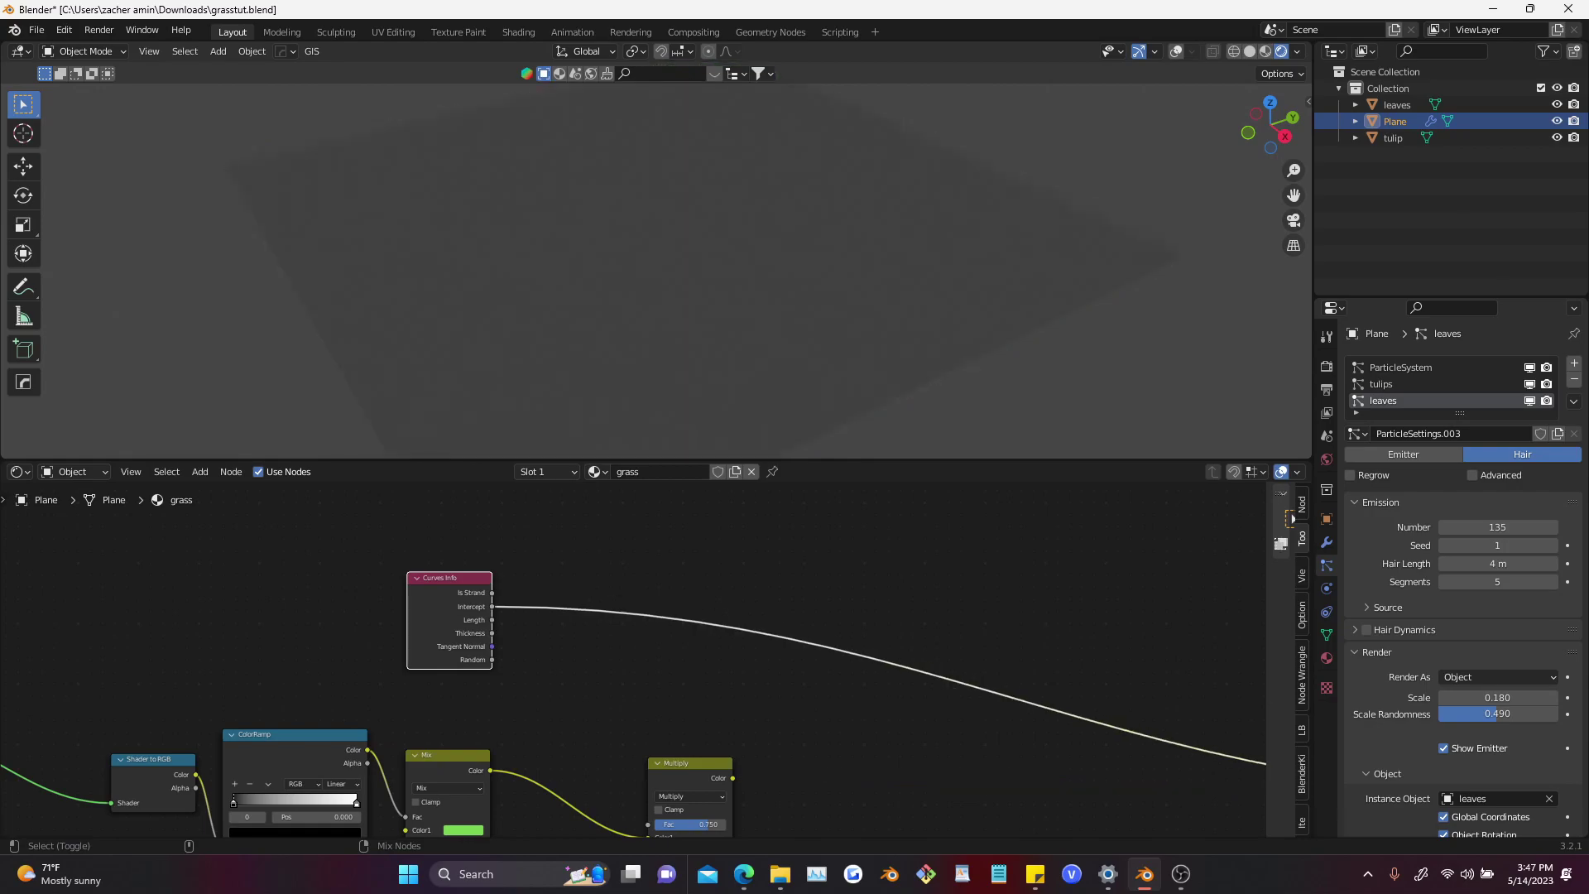
{"action": "scroll", "coordinate": [654, 273], "scroll_direction": "up", "scroll_amount": 1}
{"action": "scroll", "coordinate": [654, 273], "scroll_direction": "up", "scroll_amount": 4}
{"action": "scroll", "coordinate": [654, 273], "scroll_direction": "down", "scroll_amount": 4}
Add a Mix node with its Color1 fed by the Multiply node and preview the Multiply node
{"action": "left_click_drag", "start_coordinate": [607, 634], "coordinate": [702, 644]}
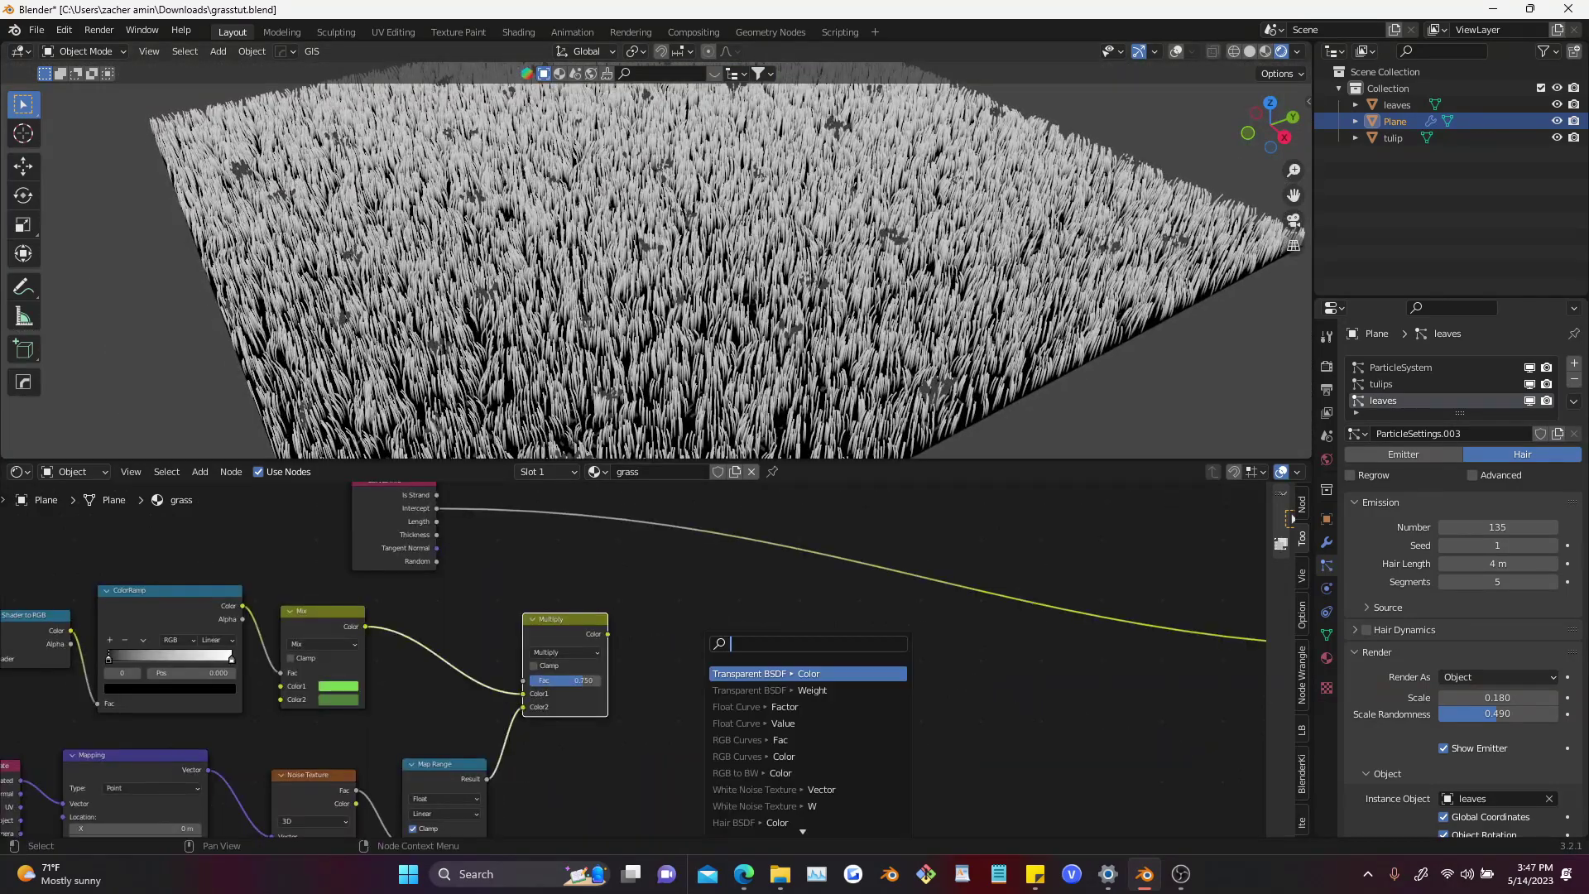
{"action": "type", "text": "mixrgb"}
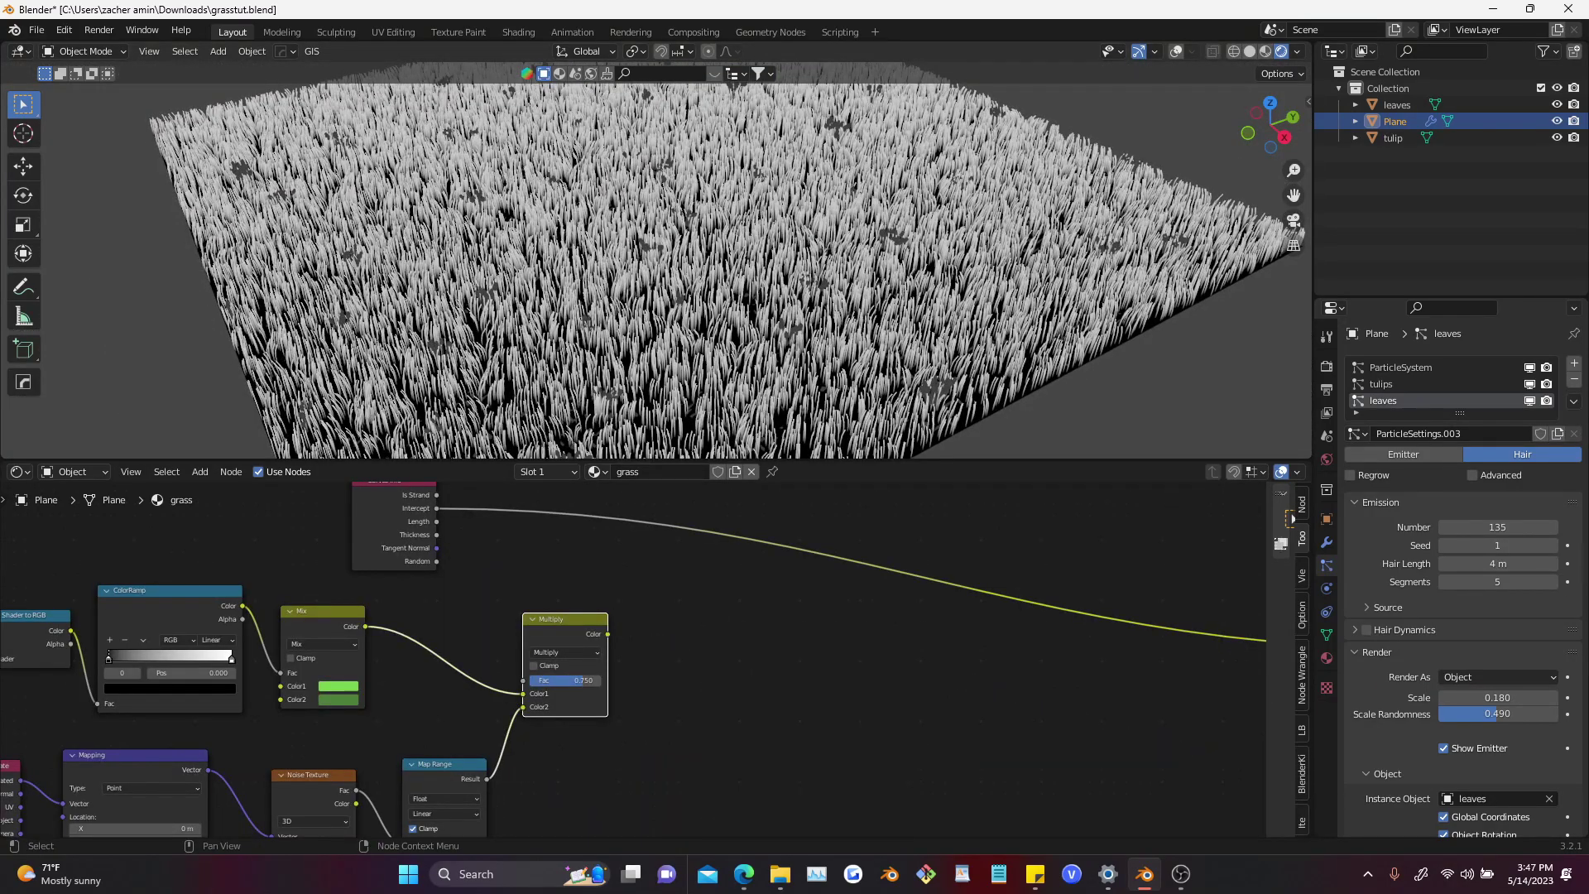
{"action": "left_click_drag", "start_coordinate": [608, 634], "coordinate": [731, 648]}
{"action": "type", "text": "mix"}
{"action": "key", "text": "Return"}
{"action": "left_click", "coordinate": [732, 649]}
{"action": "middle_click_drag", "start_coordinate": [732, 650], "coordinate": [711, 707]}
{"action": "left_click_drag", "start_coordinate": [707, 760], "coordinate": [706, 773]}
{"action": "left_click", "coordinate": [543, 693], "text": "ctrl+shift"}
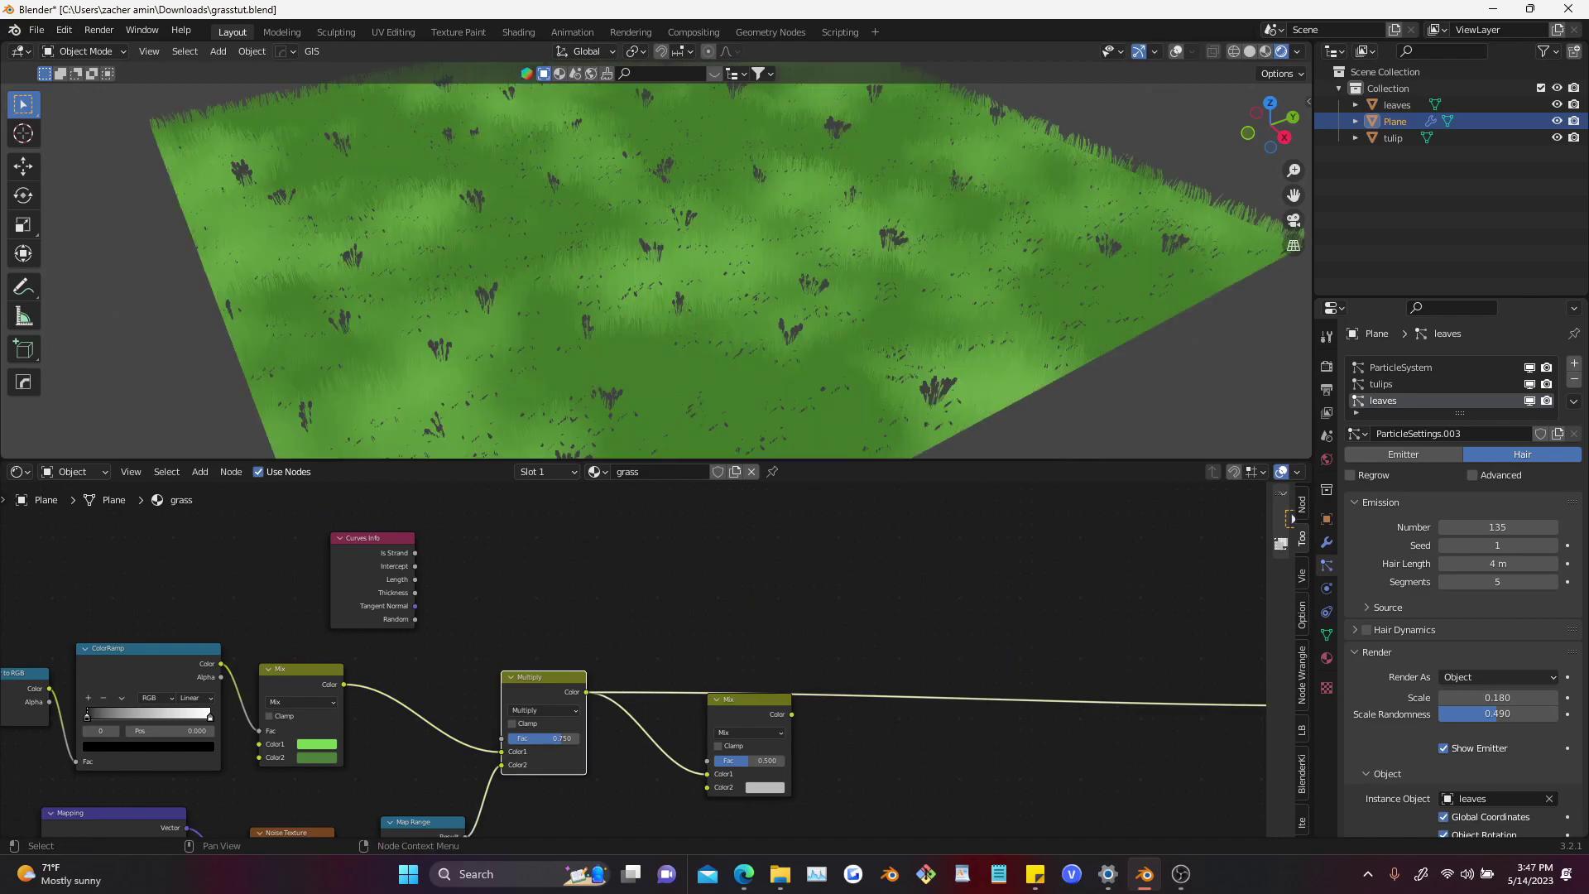
Preview the new Mix node on the grass and connect the Curves Info Intercept output to its Color2
{"action": "left_click", "coordinate": [747, 708], "text": "ctrl+shift"}
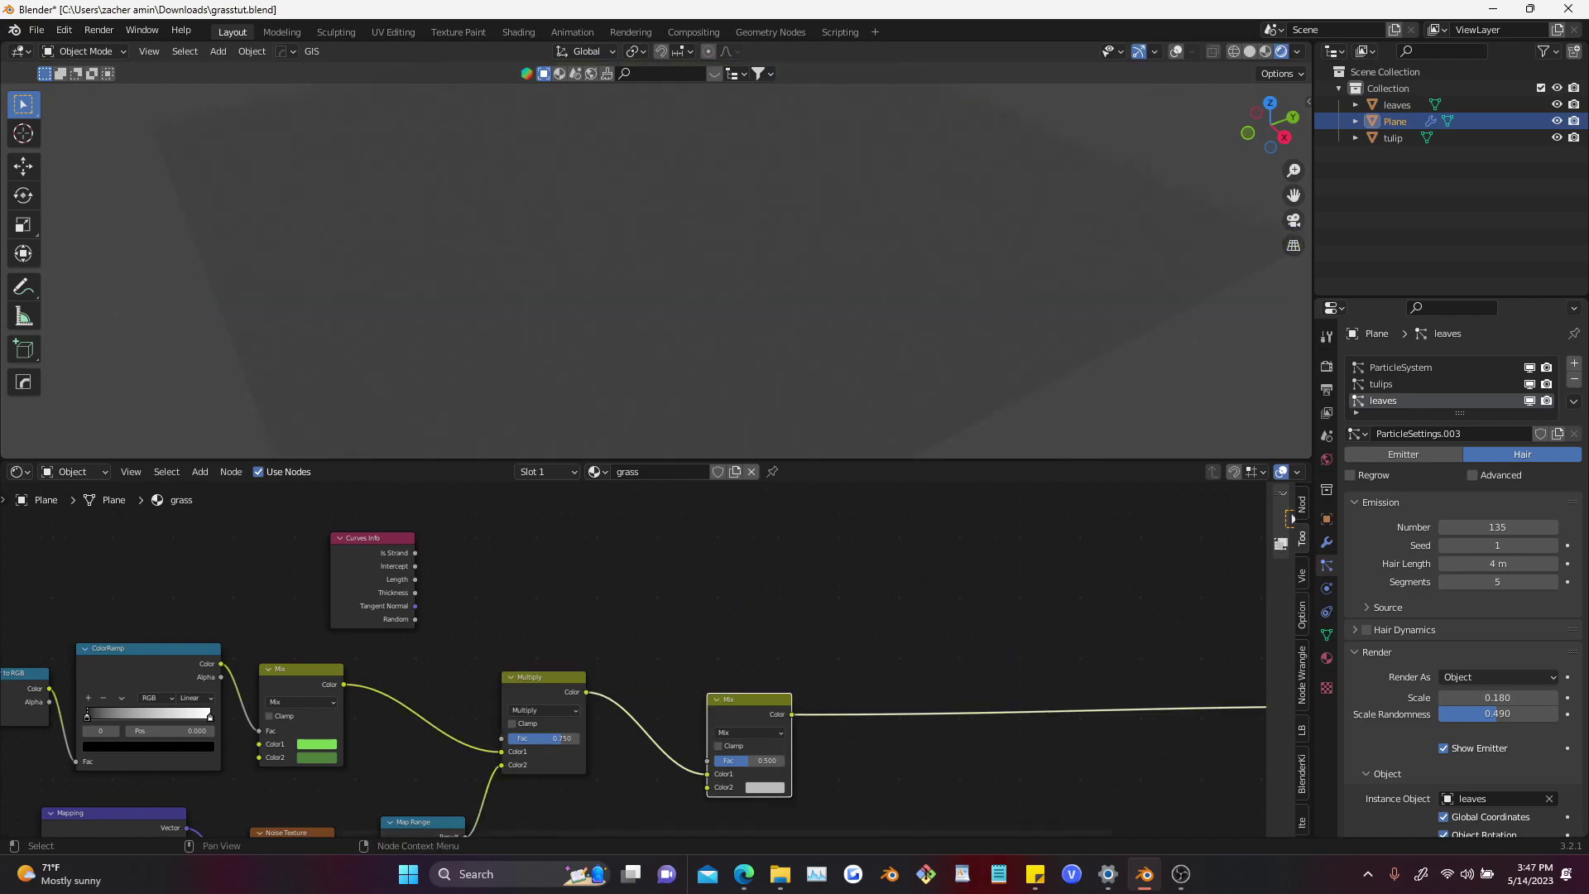
{"action": "left_click_drag", "start_coordinate": [415, 566], "coordinate": [708, 787]}
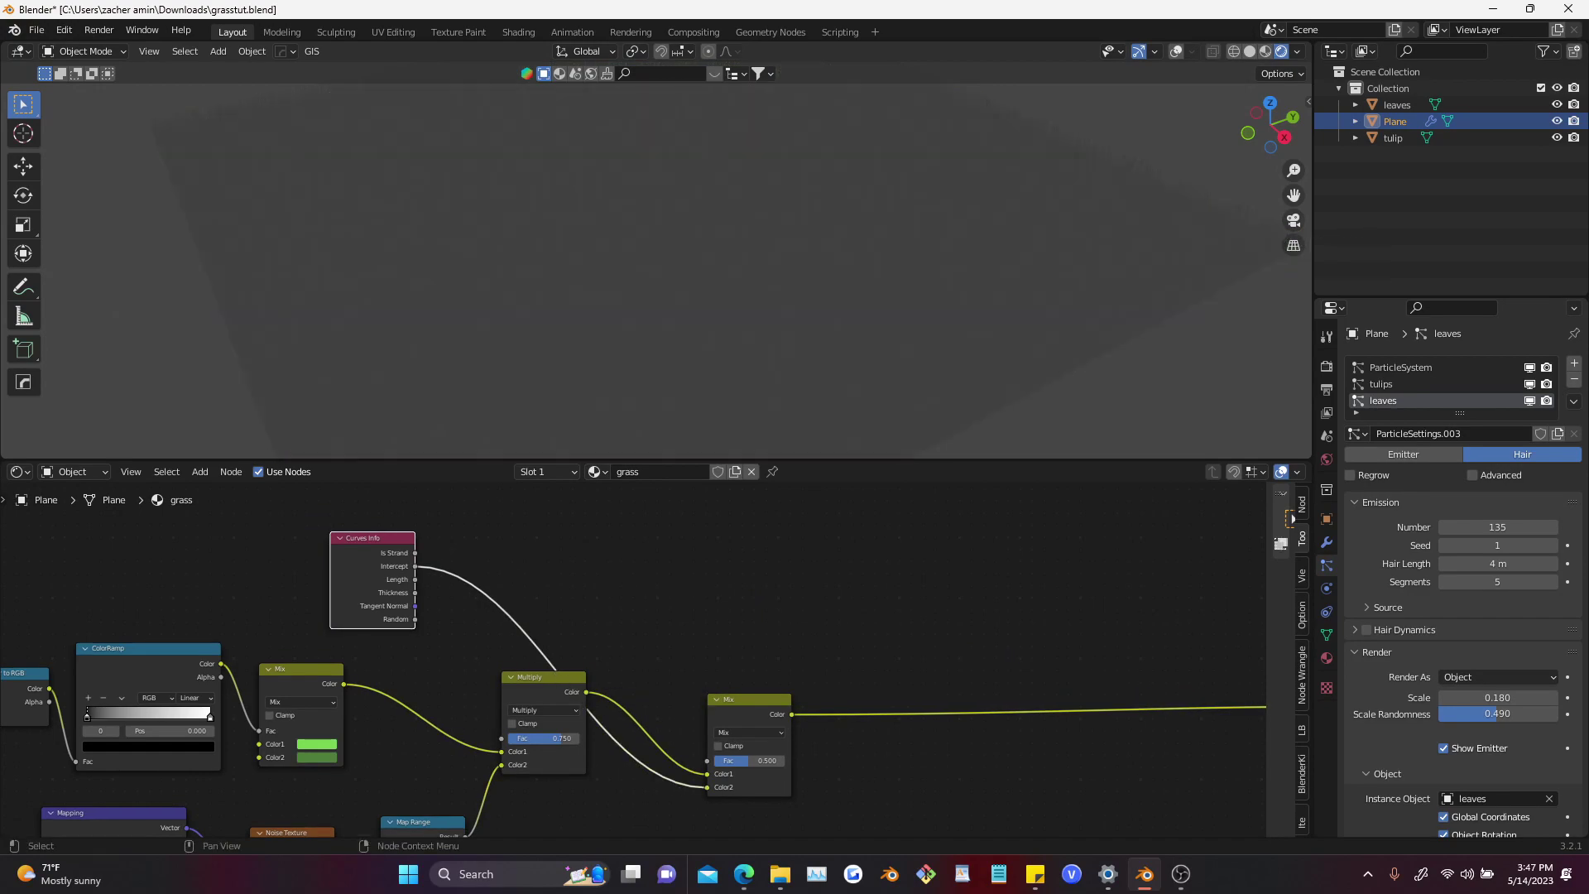
{"action": "scroll", "coordinate": [712, 662], "scroll_direction": "up", "scroll_amount": 2}
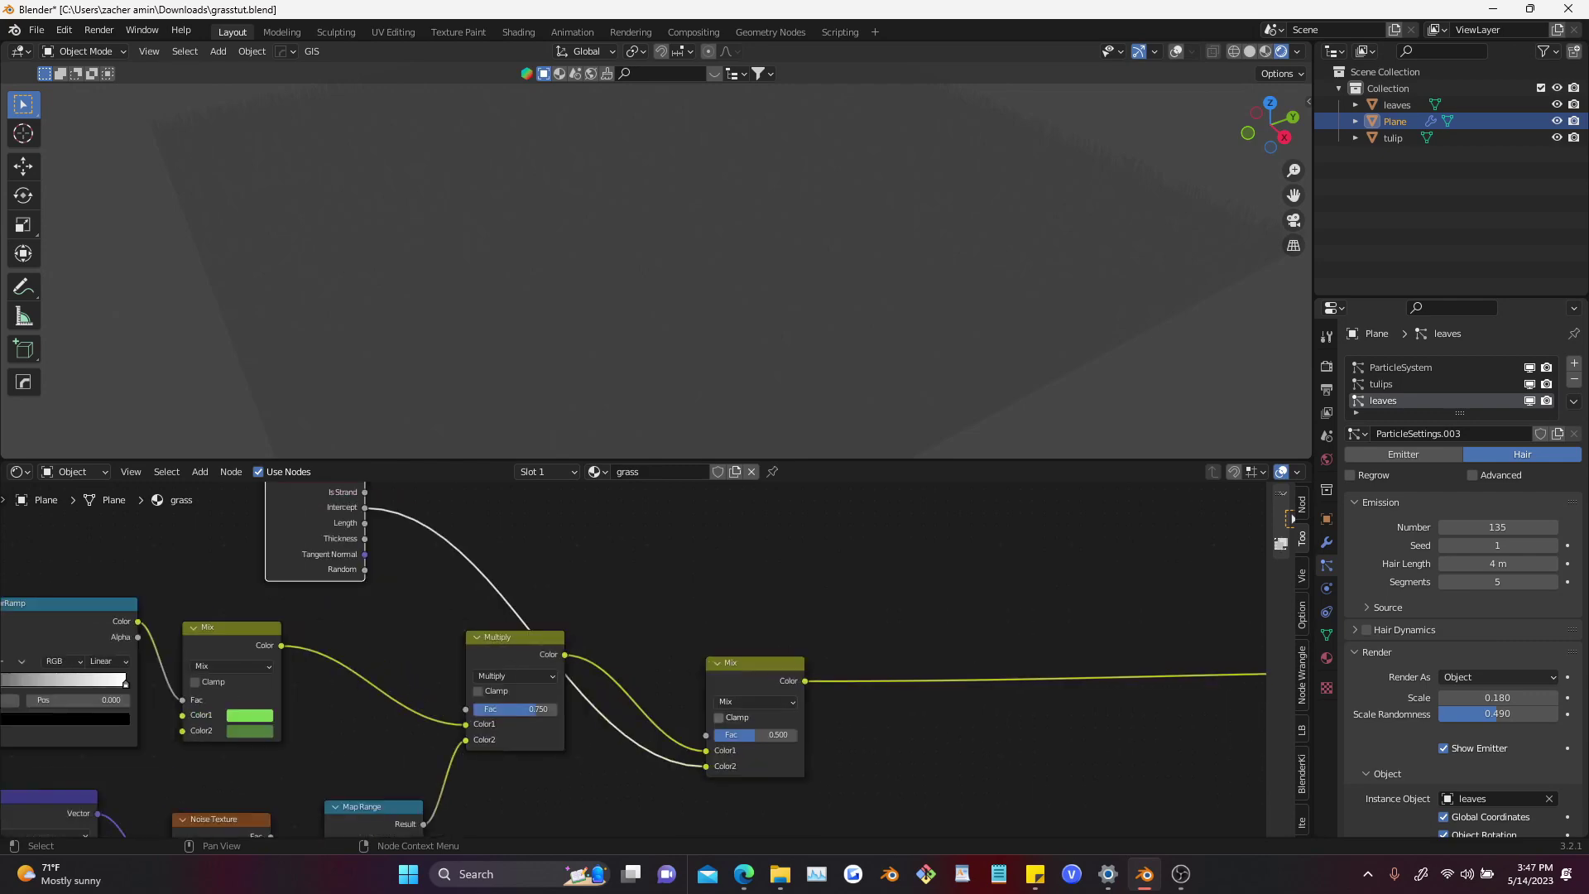
Switch the new Mix node's blending mode to Multiply and set its factor to 0.233
{"action": "left_click", "coordinate": [757, 701]}
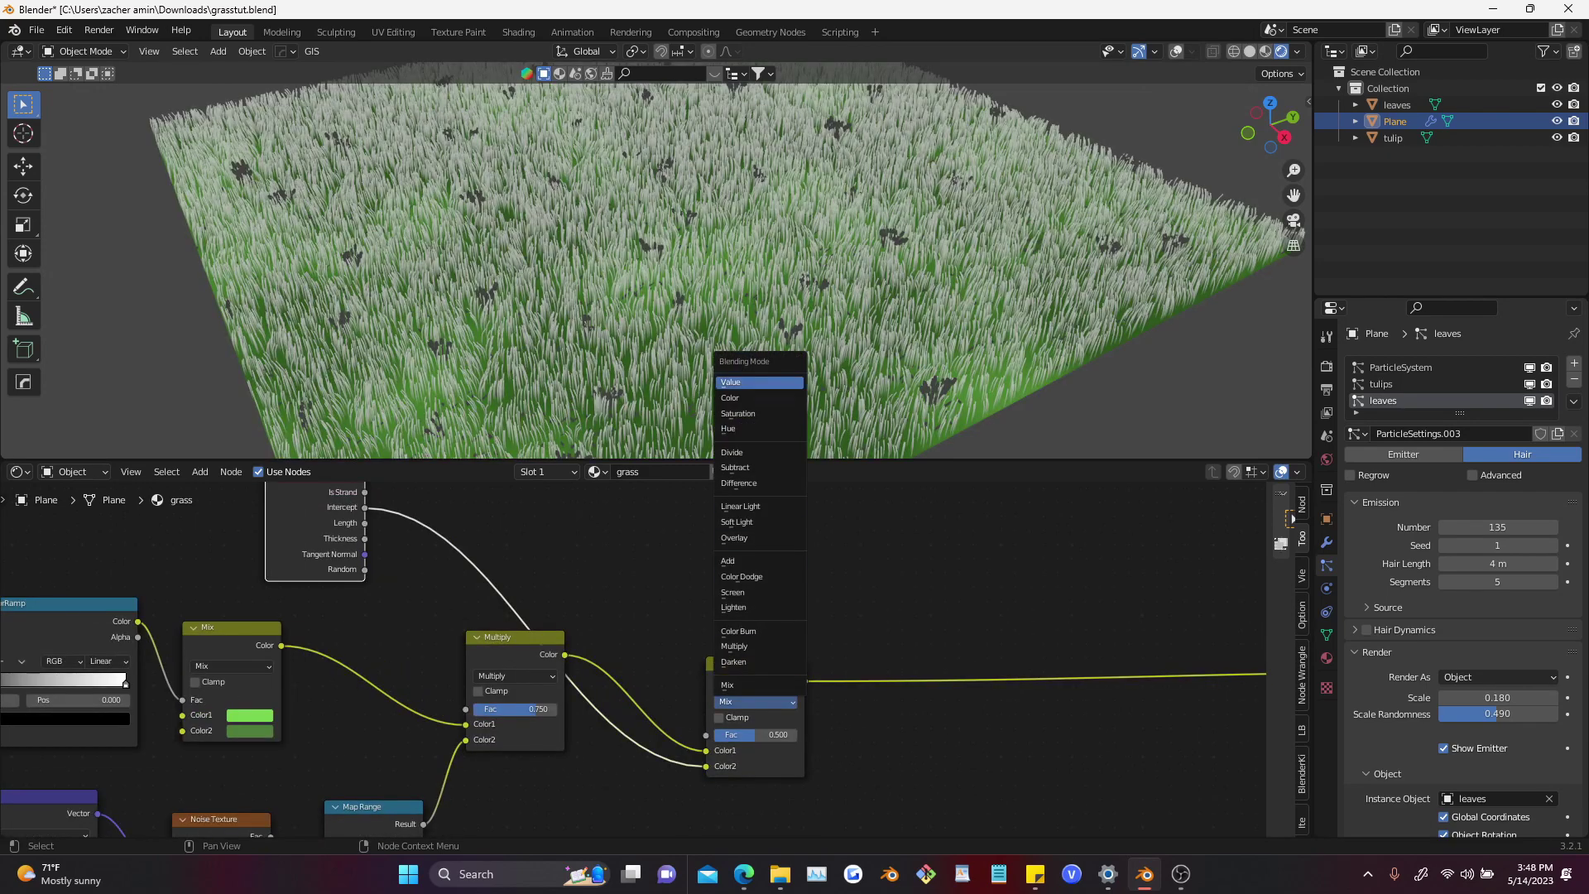
{"action": "left_click", "coordinate": [757, 646]}
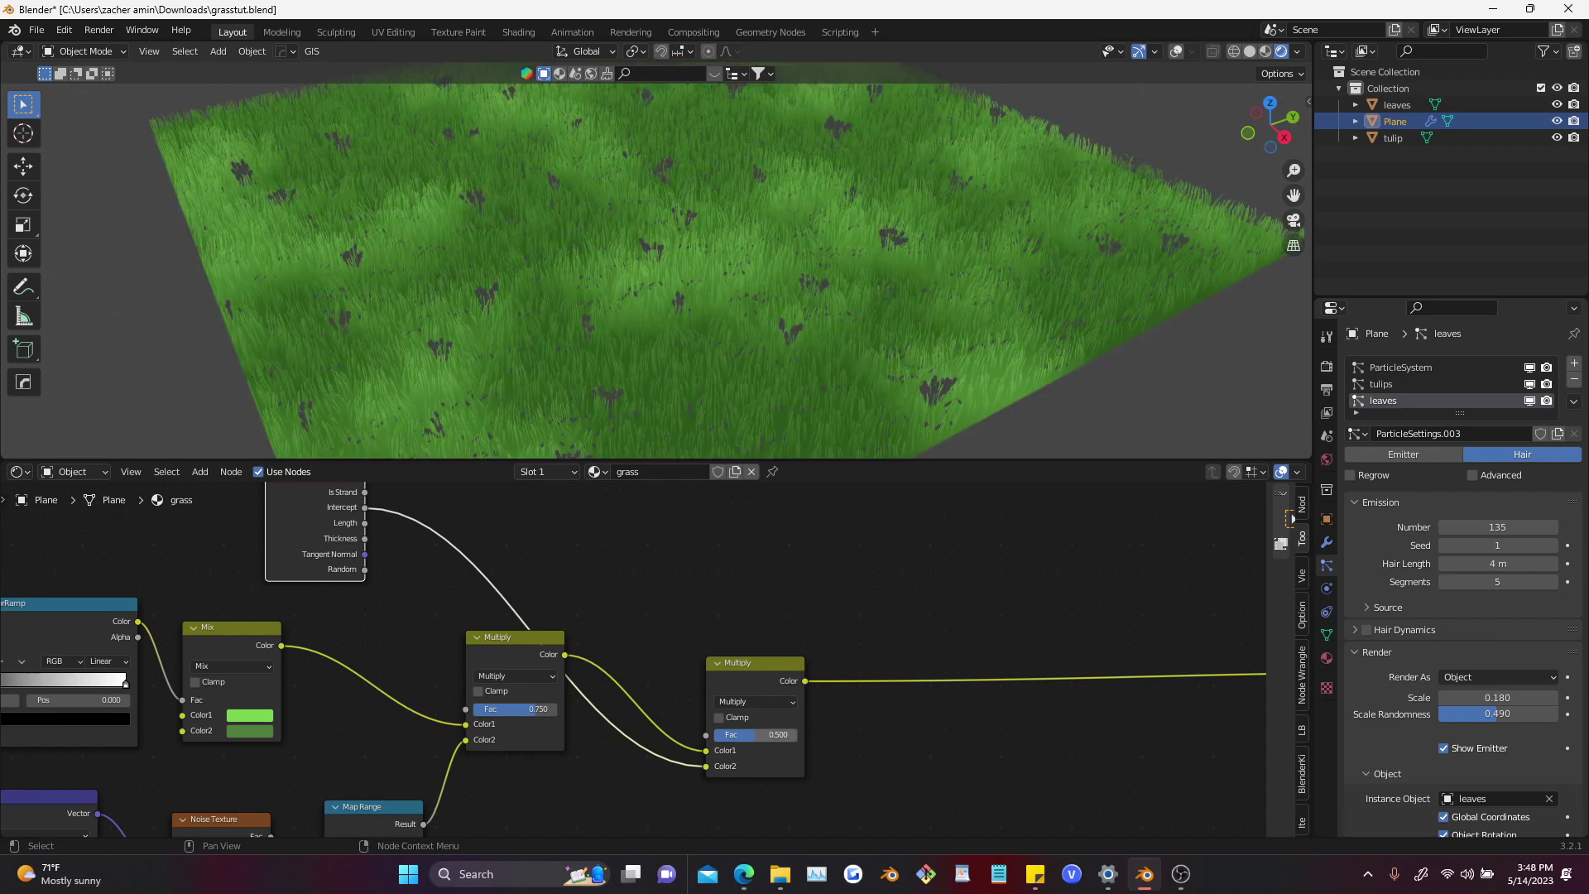
{"action": "type", "text": ".233"}
{"action": "key", "text": "Return"}
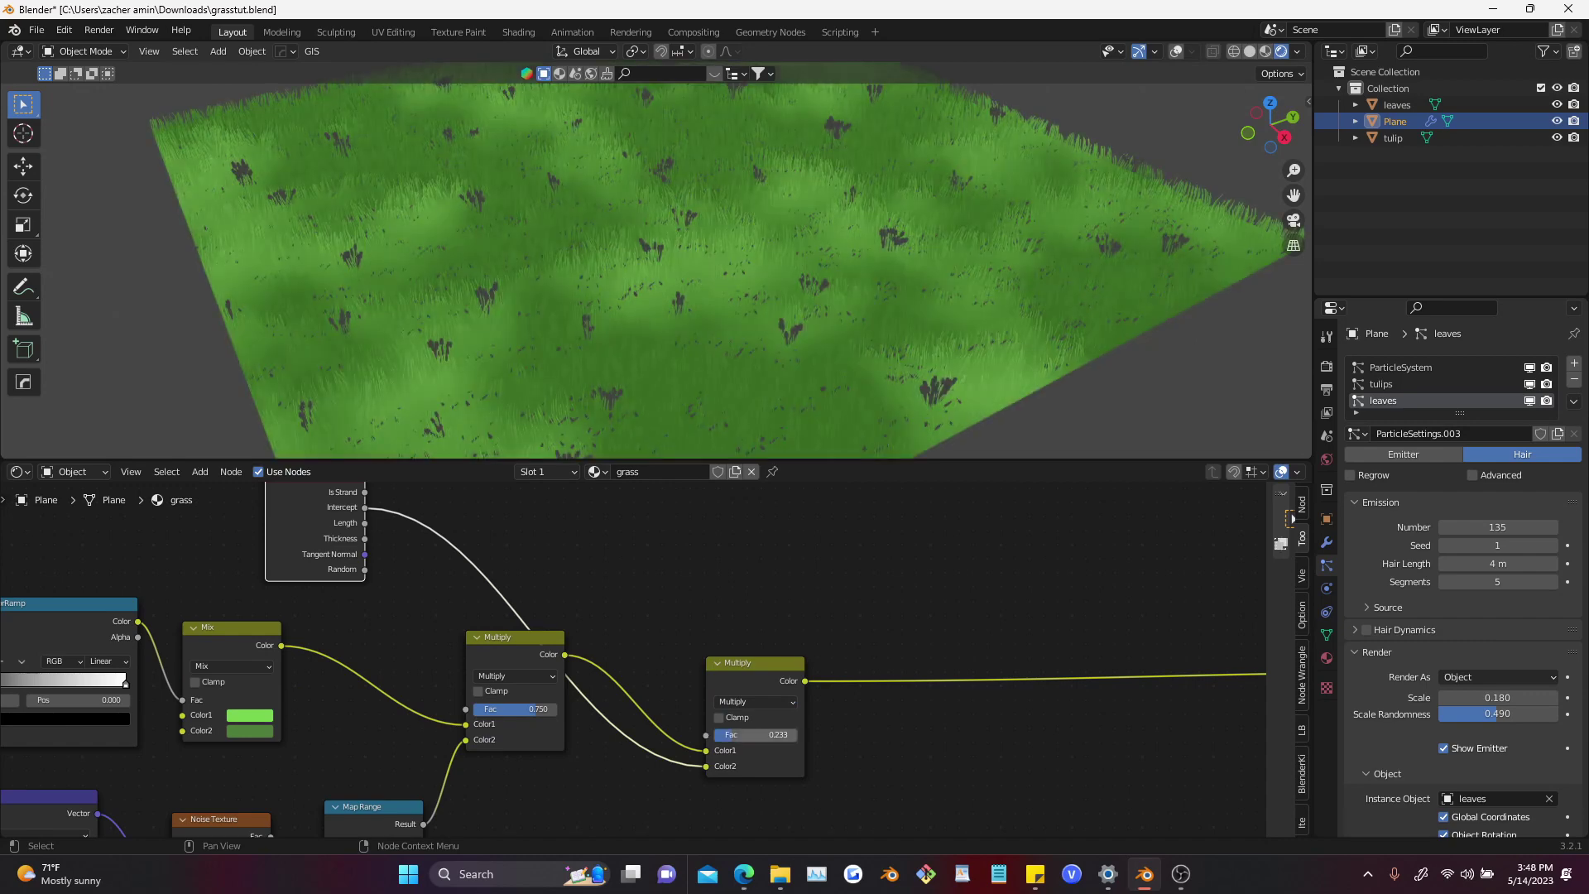
Move the Viewer and Material Output nodes farther along the node tree and reposition the strand-gradient Multiply node to make room
{"action": "scroll", "coordinate": [662, 331], "scroll_direction": "down", "scroll_amount": 1}
{"action": "middle_click_drag", "start_coordinate": [662, 331], "coordinate": [648, 331]}
{"action": "scroll", "coordinate": [654, 662], "scroll_direction": "down", "scroll_amount": 8}
{"action": "middle_click_drag", "start_coordinate": [653, 662], "coordinate": [449, 622]}
{"action": "left_click_drag", "start_coordinate": [927, 603], "coordinate": [869, 658]}
{"action": "key", "text": "g"}
{"action": "left_click", "coordinate": [1030, 658]}
{"action": "left_click_drag", "start_coordinate": [530, 580], "coordinate": [477, 662]}
{"action": "key", "text": "g"}
{"action": "left_click", "coordinate": [465, 660]}
Add another Mix node from the strand-gradient Multiply output and set its blending mode to Multiply
{"action": "scroll", "coordinate": [496, 720], "scroll_direction": "down", "scroll_amount": 3}
{"action": "middle_click_drag", "start_coordinate": [497, 720], "coordinate": [586, 651]}
{"action": "scroll", "coordinate": [592, 667], "scroll_direction": "up", "scroll_amount": 4}
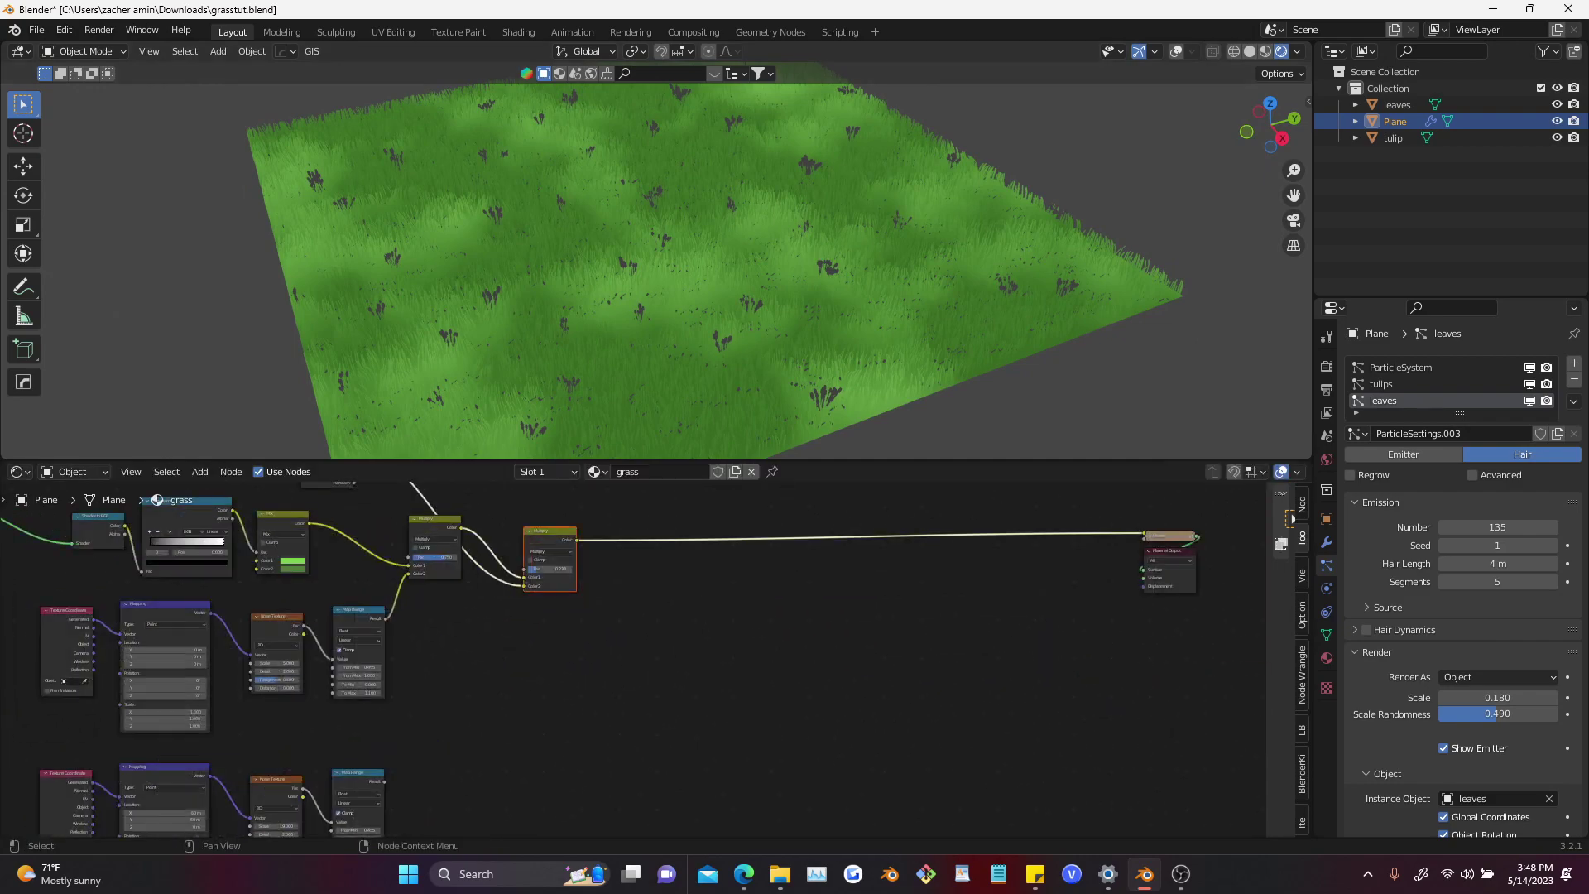
{"action": "left_click_drag", "start_coordinate": [661, 563], "coordinate": [657, 567]}
{"action": "type", "text": "mix"}
{"action": "key", "text": "Return"}
{"action": "left_click", "coordinate": [658, 614]}
{"action": "scroll", "coordinate": [679, 588], "scroll_direction": "up", "scroll_amount": 6}
{"action": "middle_click_drag", "start_coordinate": [672, 656], "coordinate": [729, 602]}
{"action": "left_click", "coordinate": [722, 507]}
{"action": "left_click", "coordinate": [722, 555]}
Feed the new Multiply node with the previous Multiply in Color1 and the second noise's Map Range result in Color2, and preview it
{"action": "scroll", "coordinate": [718, 571], "scroll_direction": "down", "scroll_amount": 4}
{"action": "left_click", "coordinate": [331, 745], "text": "ctrl+shift"}
{"action": "left_click_drag", "start_coordinate": [362, 755], "coordinate": [680, 620]}
{"action": "middle_click_drag", "start_coordinate": [646, 571], "coordinate": [626, 617]}
{"action": "left_click_drag", "start_coordinate": [567, 519], "coordinate": [624, 572]}
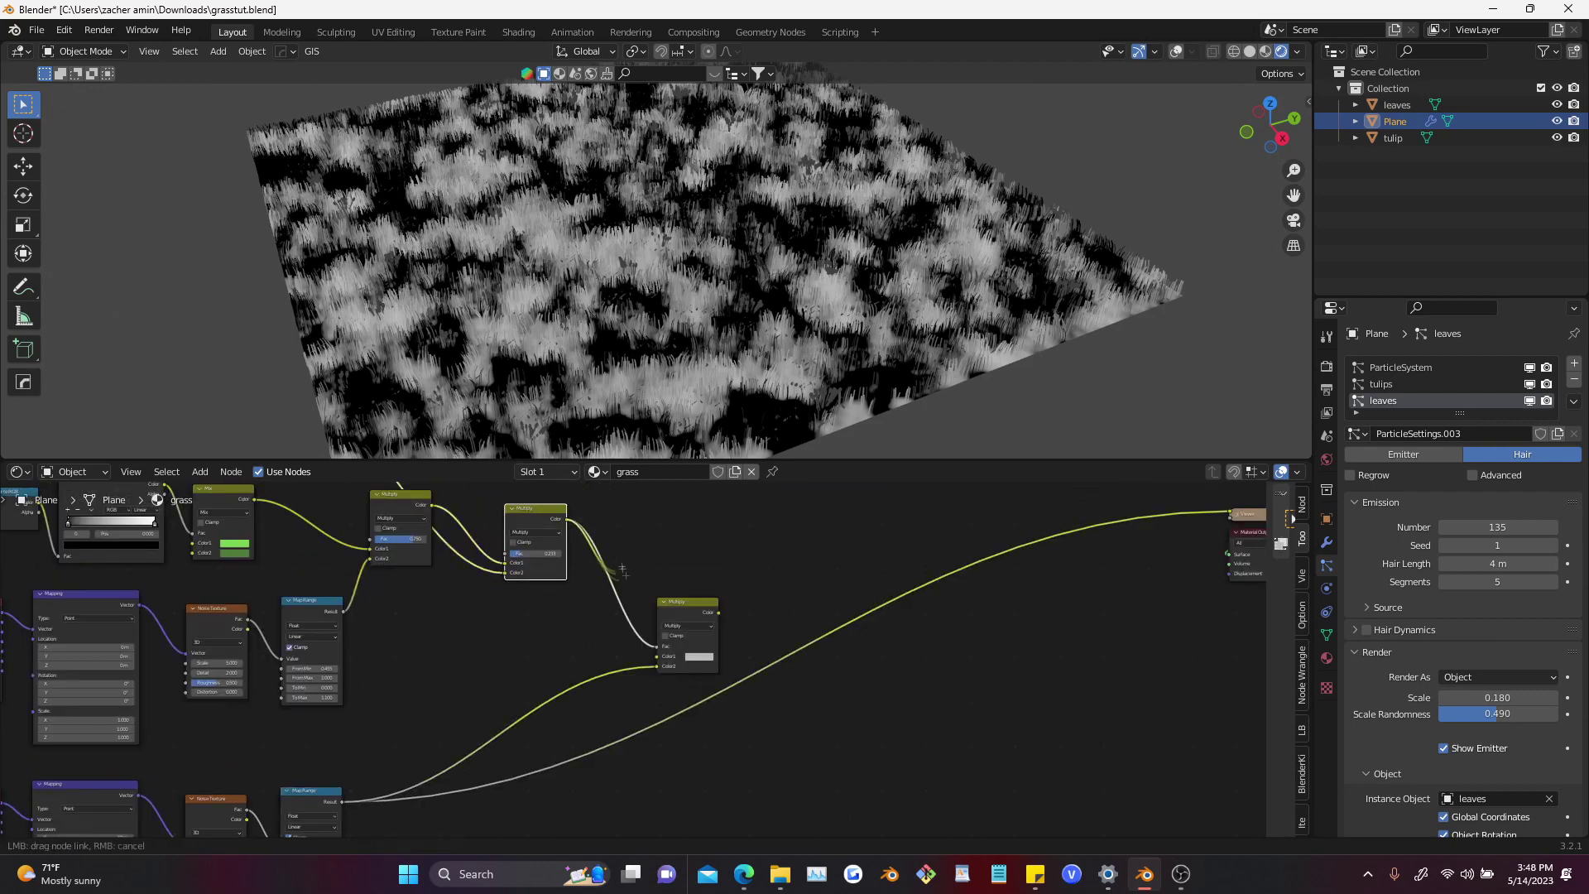
{"action": "left_click", "coordinate": [694, 615], "text": "ctrl+shift"}
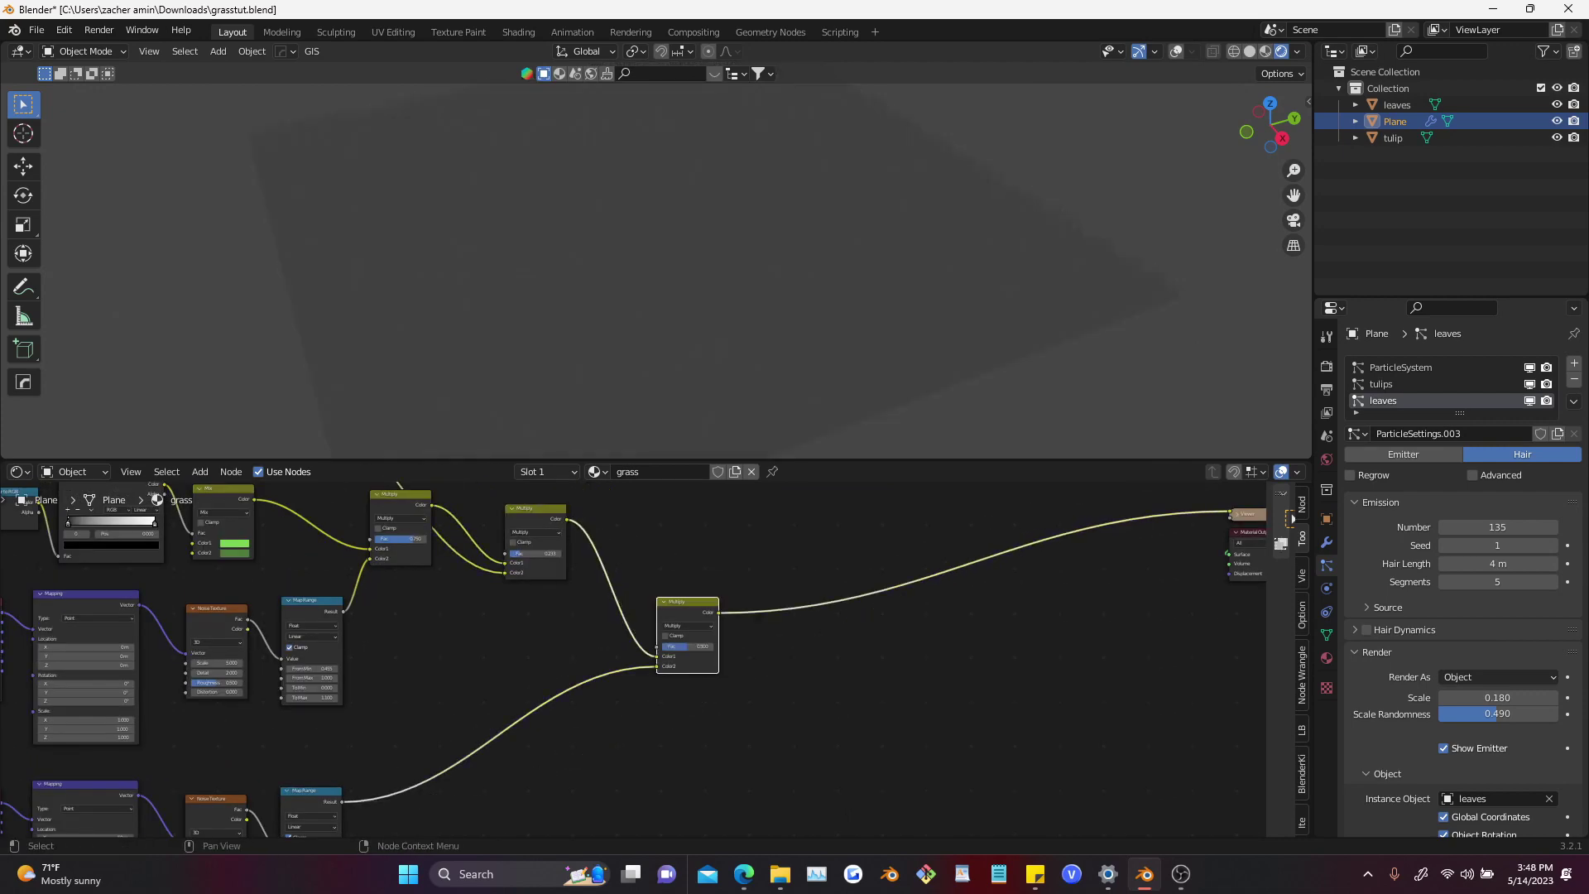
Set the last Multiply node's factor to 0.71 and save the file
{"action": "scroll", "coordinate": [579, 629], "scroll_direction": "down", "scroll_amount": 2}
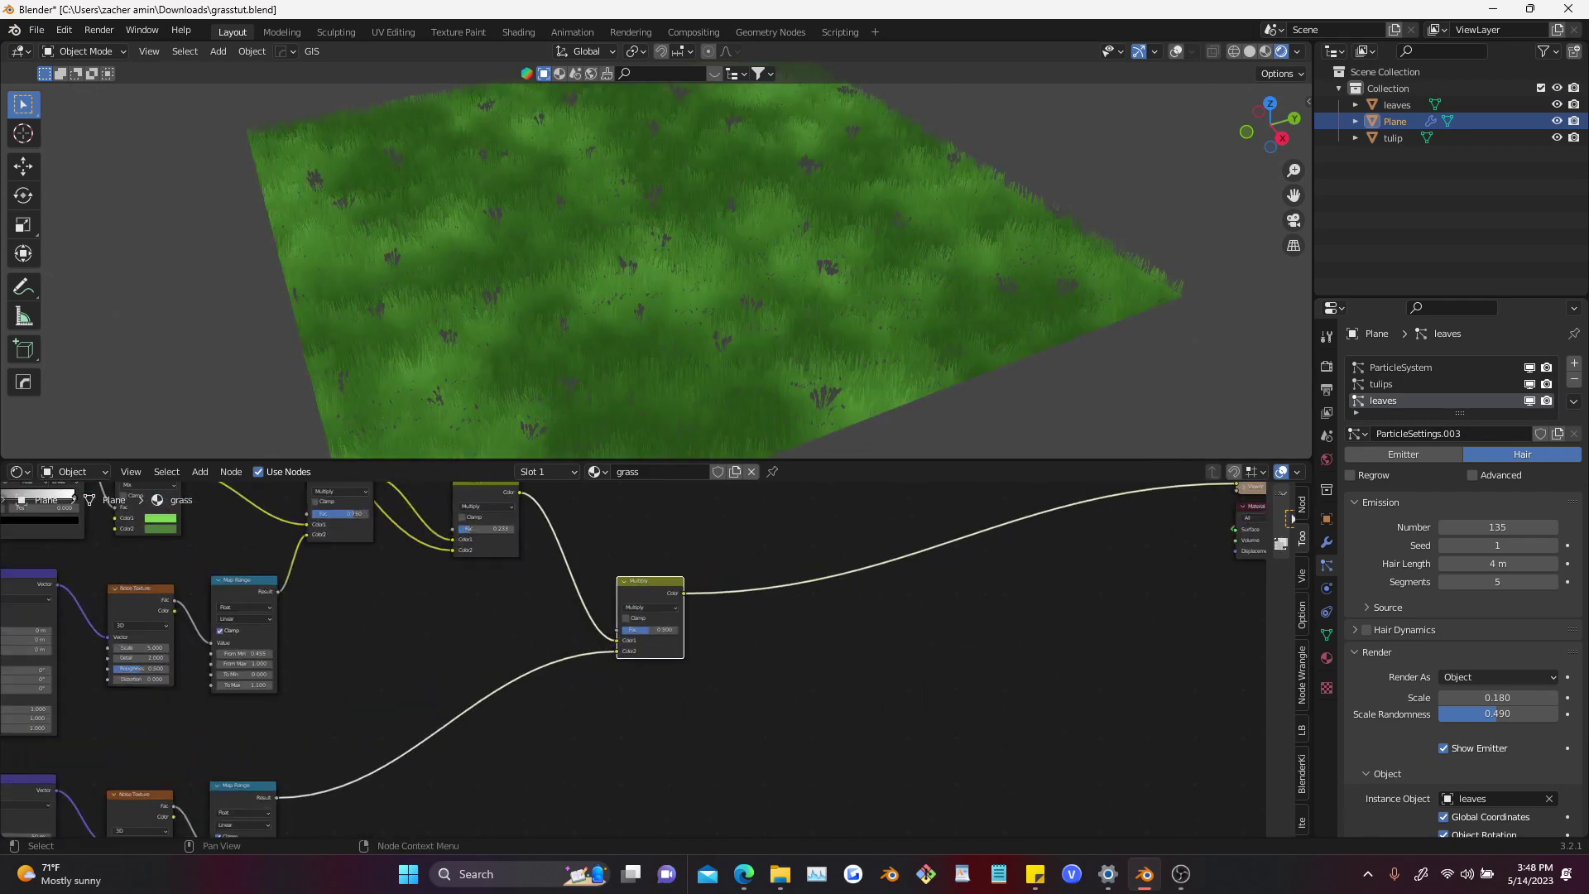
{"action": "scroll", "coordinate": [683, 624], "scroll_direction": "up", "scroll_amount": 3}
{"action": "type", "text": "0.71"}
{"action": "key", "text": "Return"}
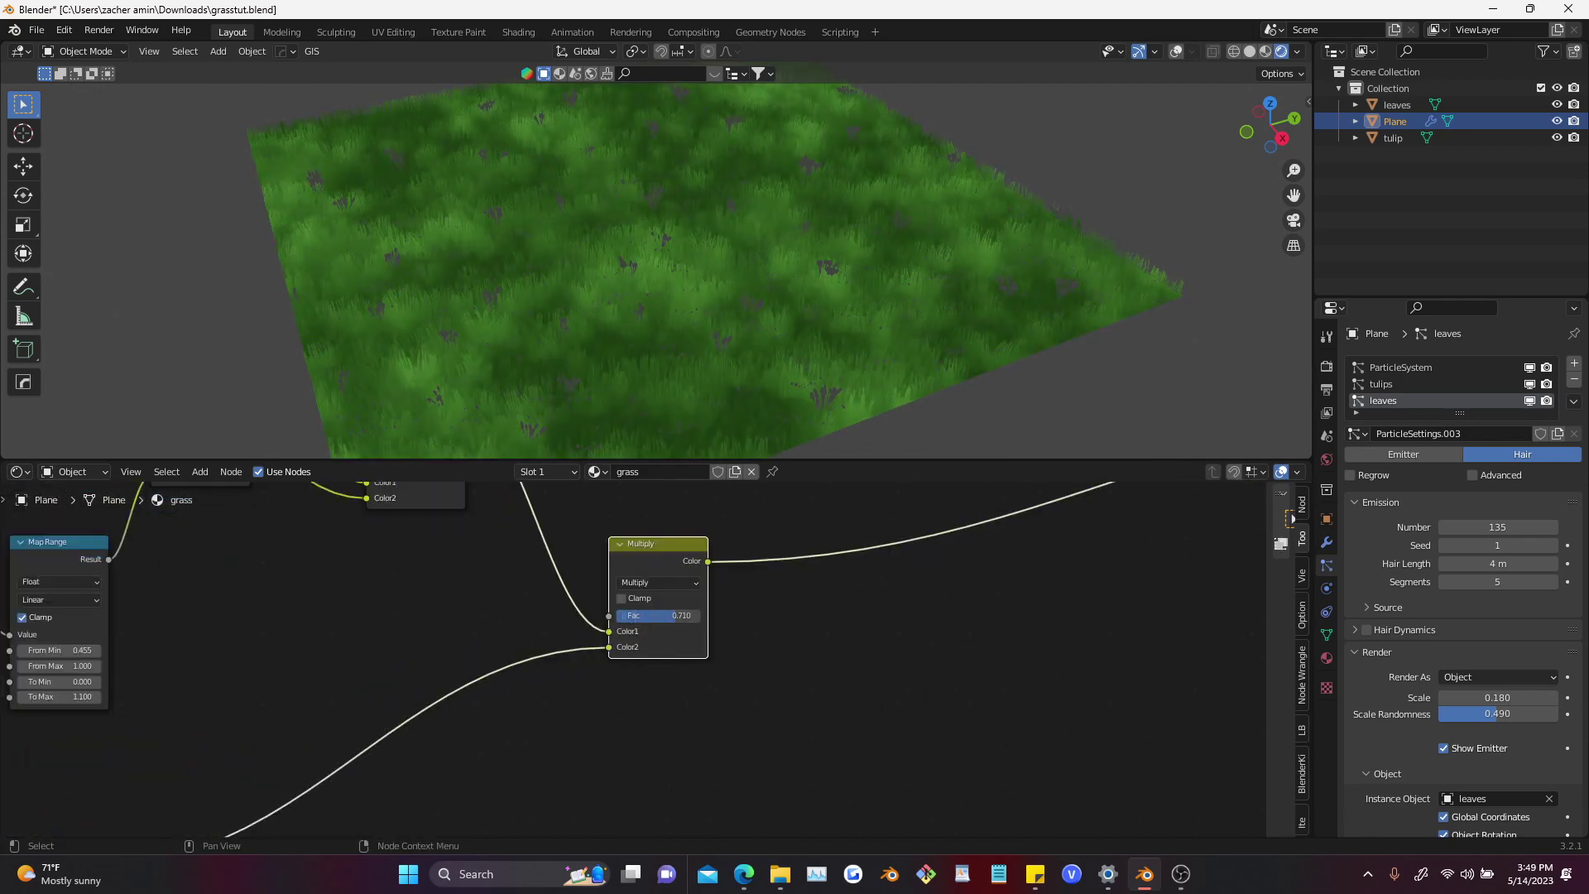
{"action": "key", "text": "ctrl+s"}
Reposition the last Multiply node and add a Hue Saturation Value node from its output
{"action": "middle_click_drag", "start_coordinate": [687, 277], "coordinate": [720, 285]}
{"action": "scroll", "coordinate": [836, 240], "scroll_direction": "up", "scroll_amount": 2}
{"action": "scroll", "coordinate": [633, 625], "scroll_direction": "down", "scroll_amount": 1}
{"action": "middle_click_drag", "start_coordinate": [634, 625], "coordinate": [414, 684]}
{"action": "mouse_move", "coordinate": [518, 579]}
{"action": "left_mouse_down"}
{"action": "mouse_move", "coordinate": [416, 651]}
{"action": "mouse_move", "coordinate": [592, 654]}
{"action": "left_mouse_up"}
{"action": "key", "text": "g"}
{"action": "left_click", "coordinate": [369, 648]}
{"action": "type", "text": "hu"}
{"action": "key", "text": "Return"}
{"action": "left_click", "coordinate": [557, 645]}
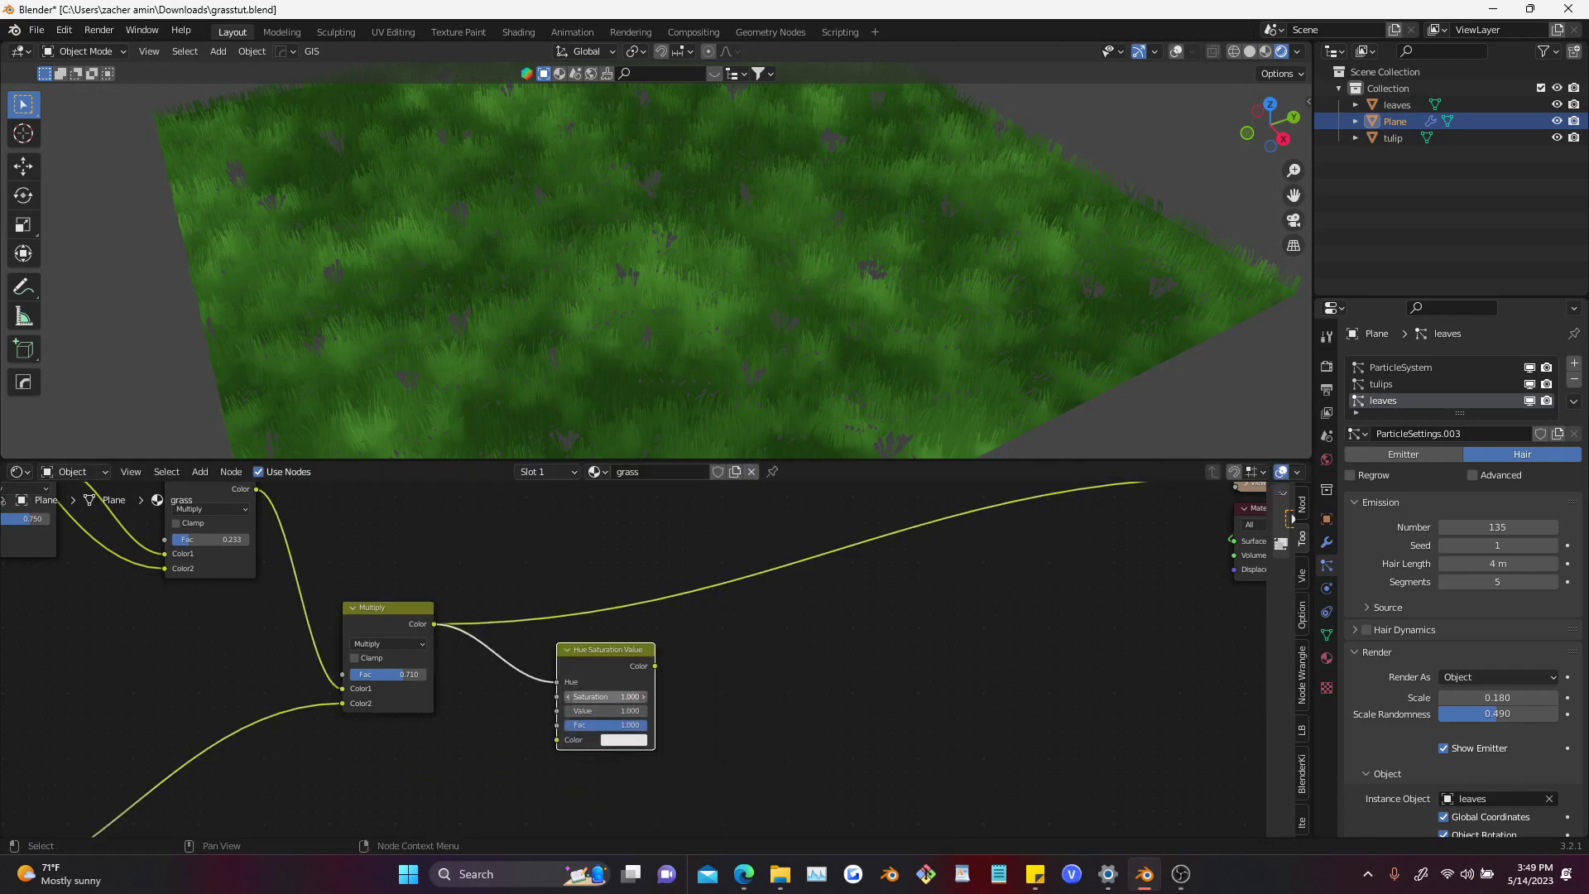
Preview the Hue Saturation Value node and reroute the Multiply output from its Hue input to its Color input
{"action": "key", "text": "ctrl+shift+z"}
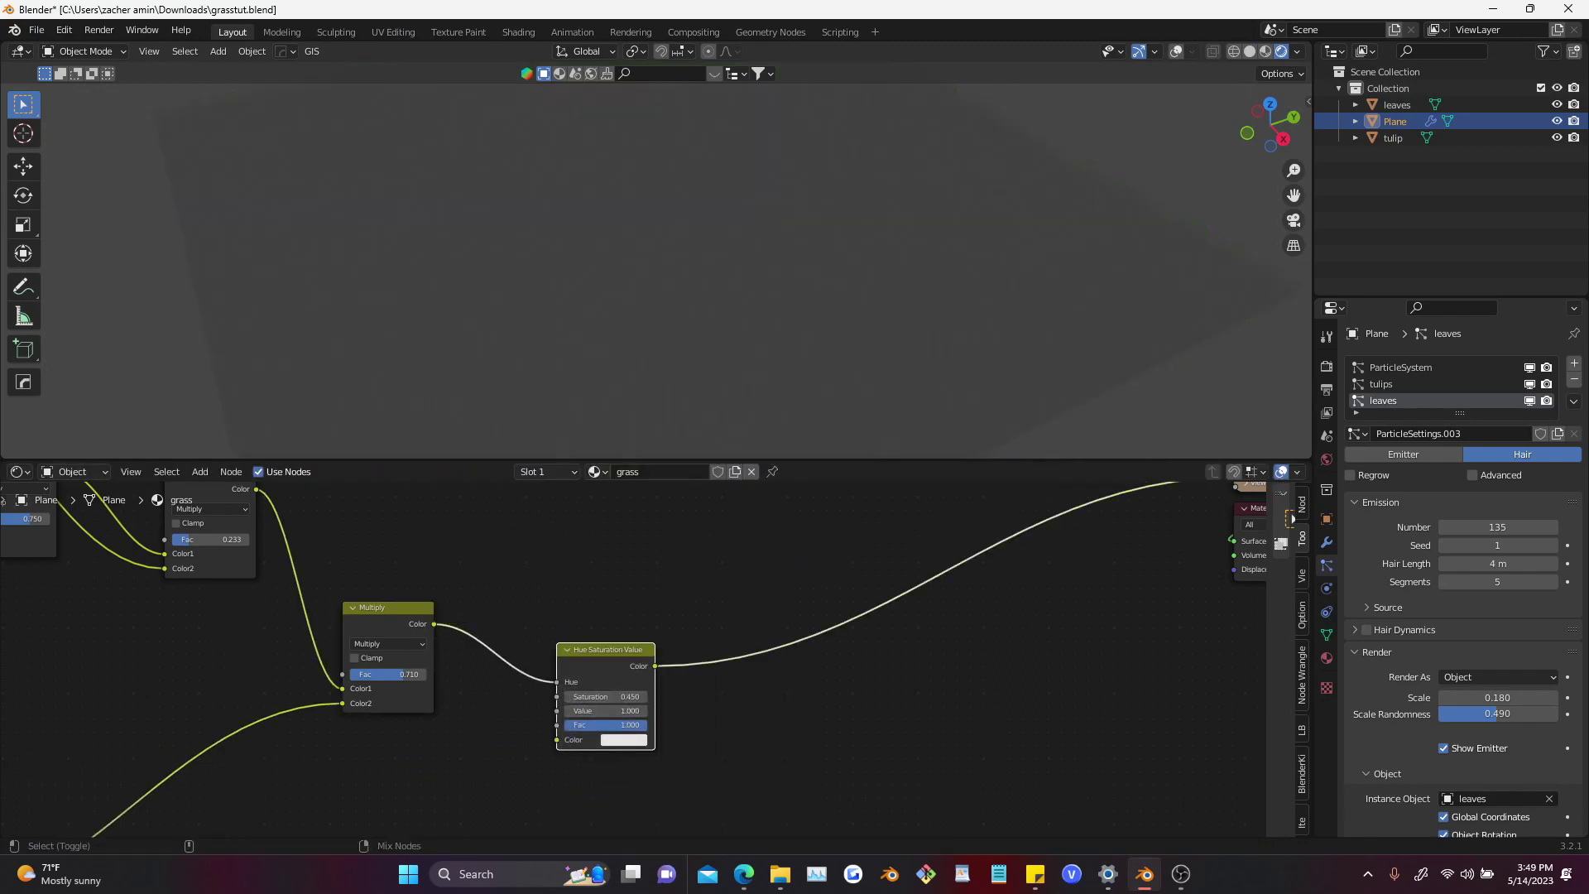
{"action": "scroll", "coordinate": [636, 652], "scroll_direction": "down", "scroll_amount": 4}
{"action": "scroll", "coordinate": [635, 653], "scroll_direction": "up", "scroll_amount": 6}
{"action": "scroll", "coordinate": [635, 652], "scroll_direction": "down", "scroll_amount": 3}
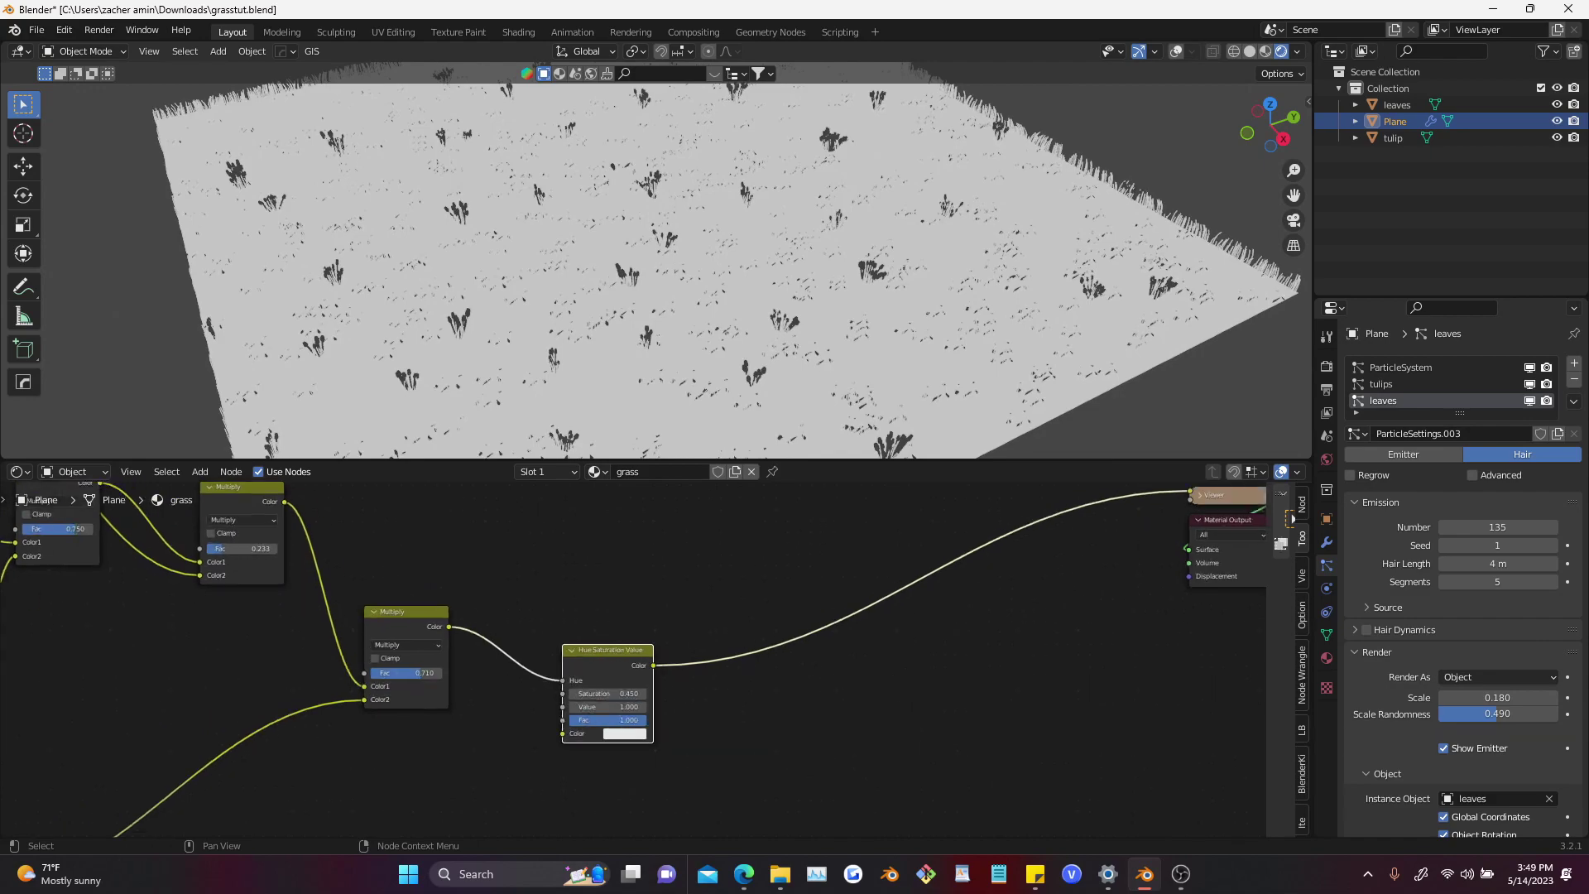
{"action": "scroll", "coordinate": [646, 658], "scroll_direction": "down", "scroll_amount": 1}
{"action": "right_click_drag", "start_coordinate": [495, 692], "coordinate": [494, 693], "text": "ctrl"}
{"action": "left_click_drag", "start_coordinate": [434, 624], "coordinate": [557, 740]}
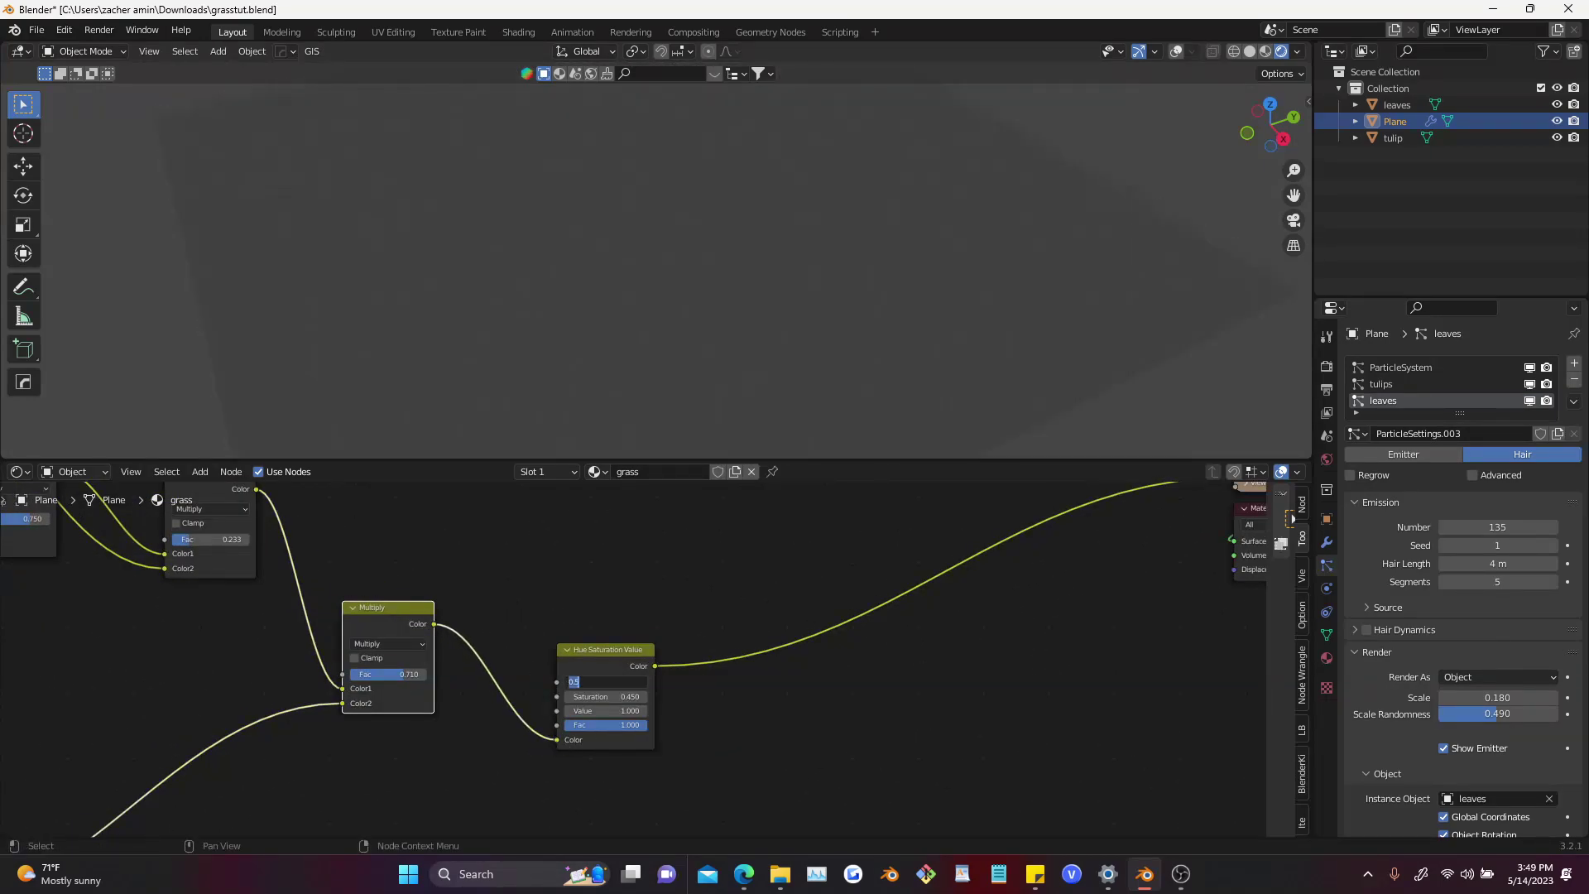
Set the Hue Saturation Value node to hue 0.45, saturation 1.35 and value 2.5
{"action": "middle_click_drag", "start_coordinate": [604, 697], "coordinate": [547, 700]}
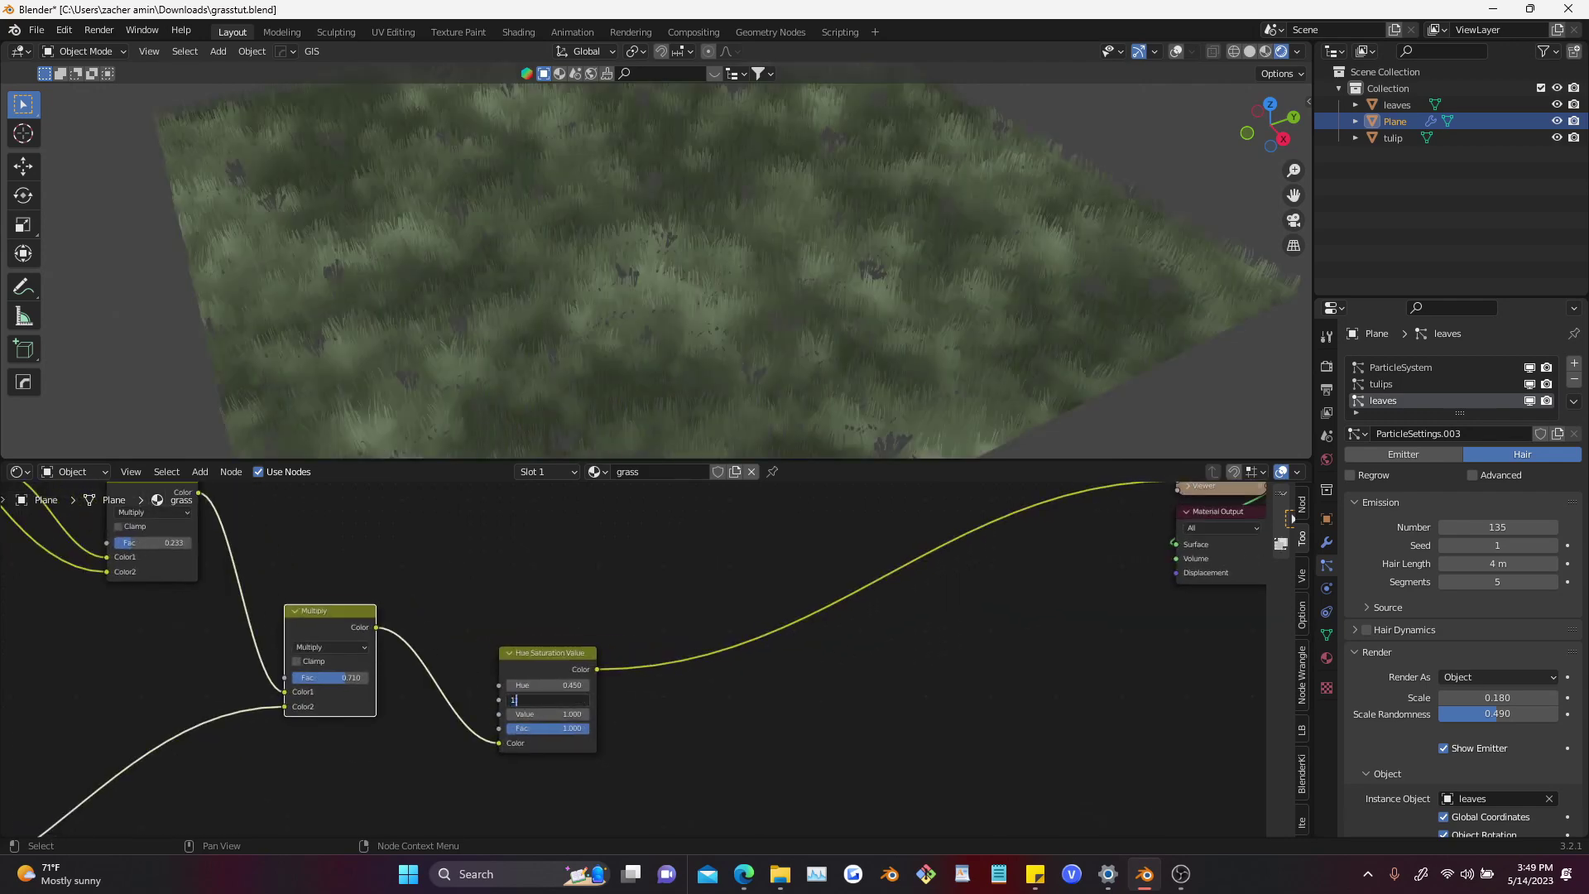
{"action": "type", "text": "1.35"}
{"action": "key", "text": "Return"}
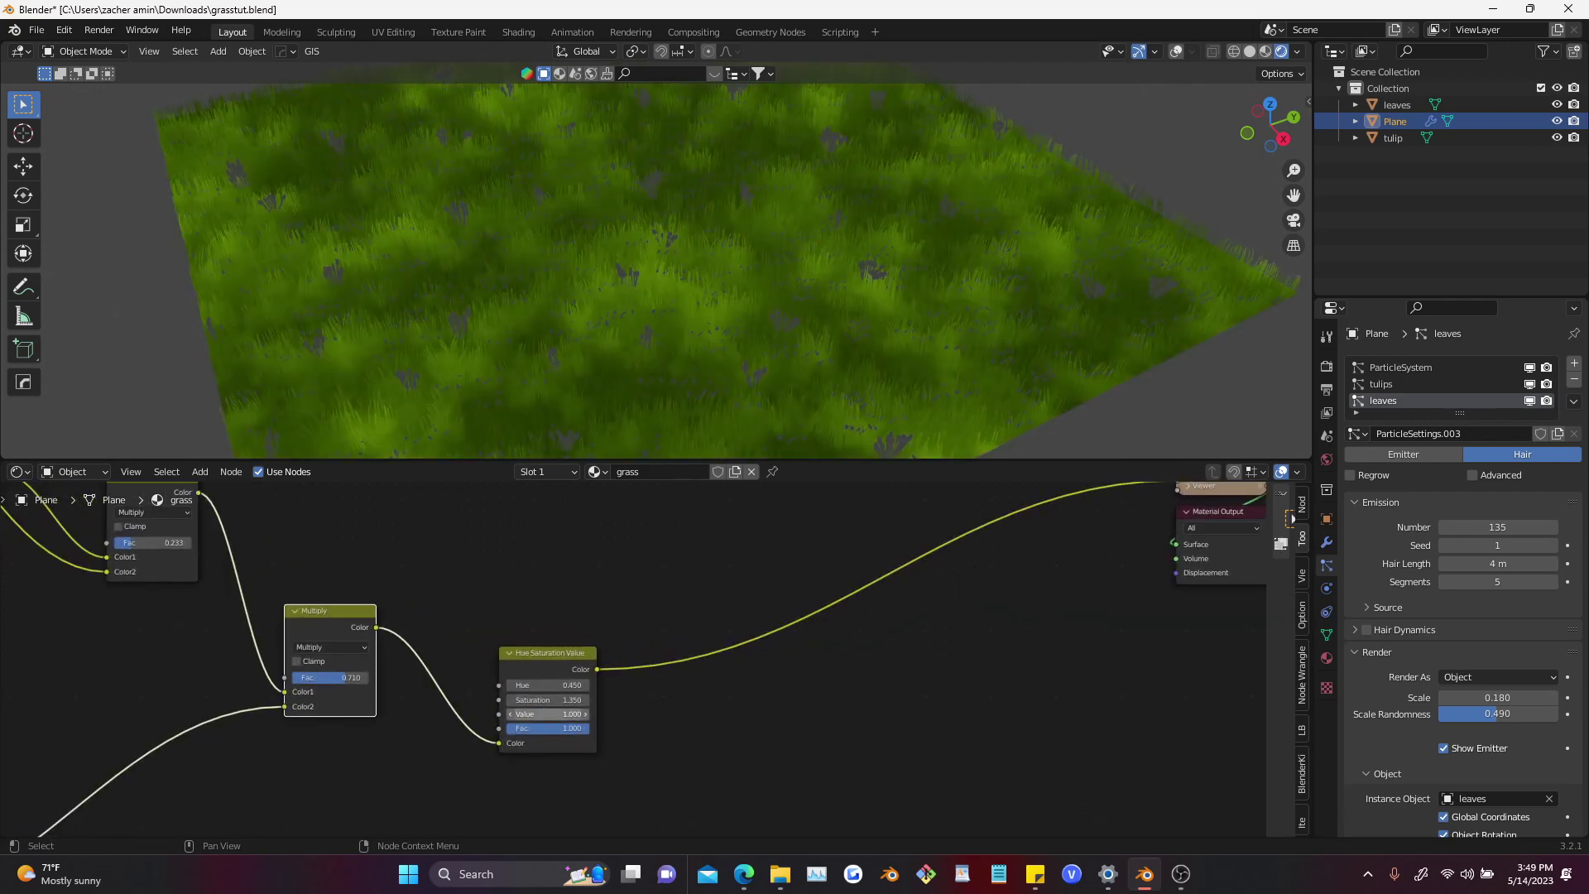
{"action": "type", "text": "2.5"}
{"action": "key", "text": "Return"}
Add a Bright/Contrast node from the Hue Saturation Value output
{"action": "middle_click_drag", "start_coordinate": [580, 662], "coordinate": [434, 656]}
{"action": "left_click_drag", "start_coordinate": [432, 663], "coordinate": [586, 652]}
{"action": "type", "text": "bright contra"}
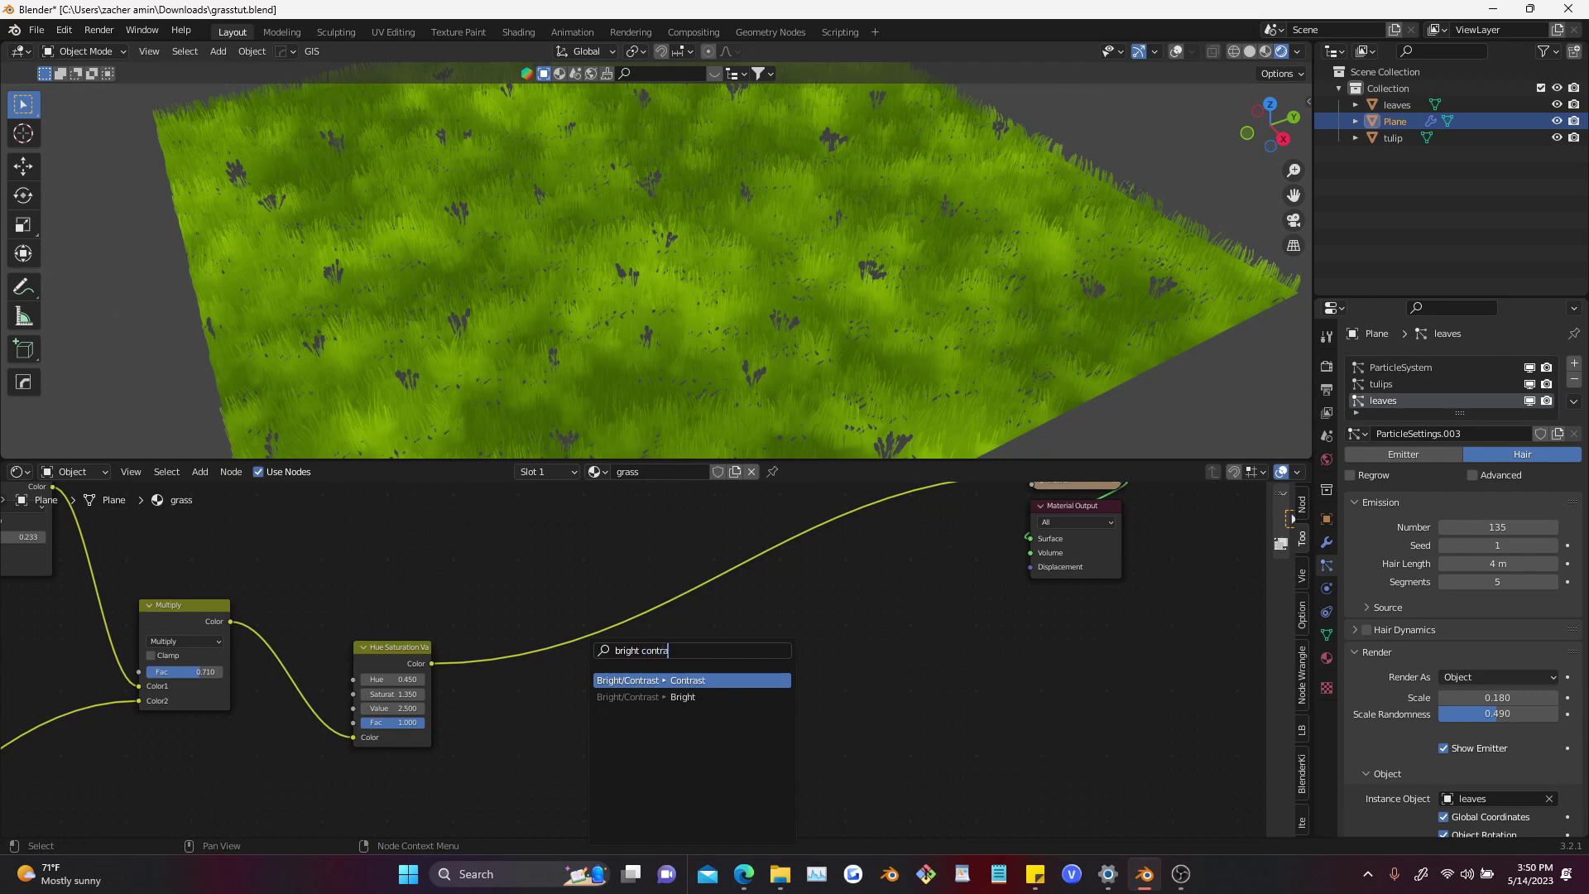
{"action": "key", "text": "Return"}
{"action": "left_click", "coordinate": [588, 682]}
Connect the Hue Saturation Value output to the Bright/Contrast Color input, preview it, and set bright to 0.3 and contrast to 0.62
{"action": "scroll", "coordinate": [588, 687], "scroll_direction": "up", "scroll_amount": 3}
{"action": "left_click_drag", "start_coordinate": [572, 761], "coordinate": [533, 745]}
{"action": "left_click_drag", "start_coordinate": [379, 665], "coordinate": [598, 679]}
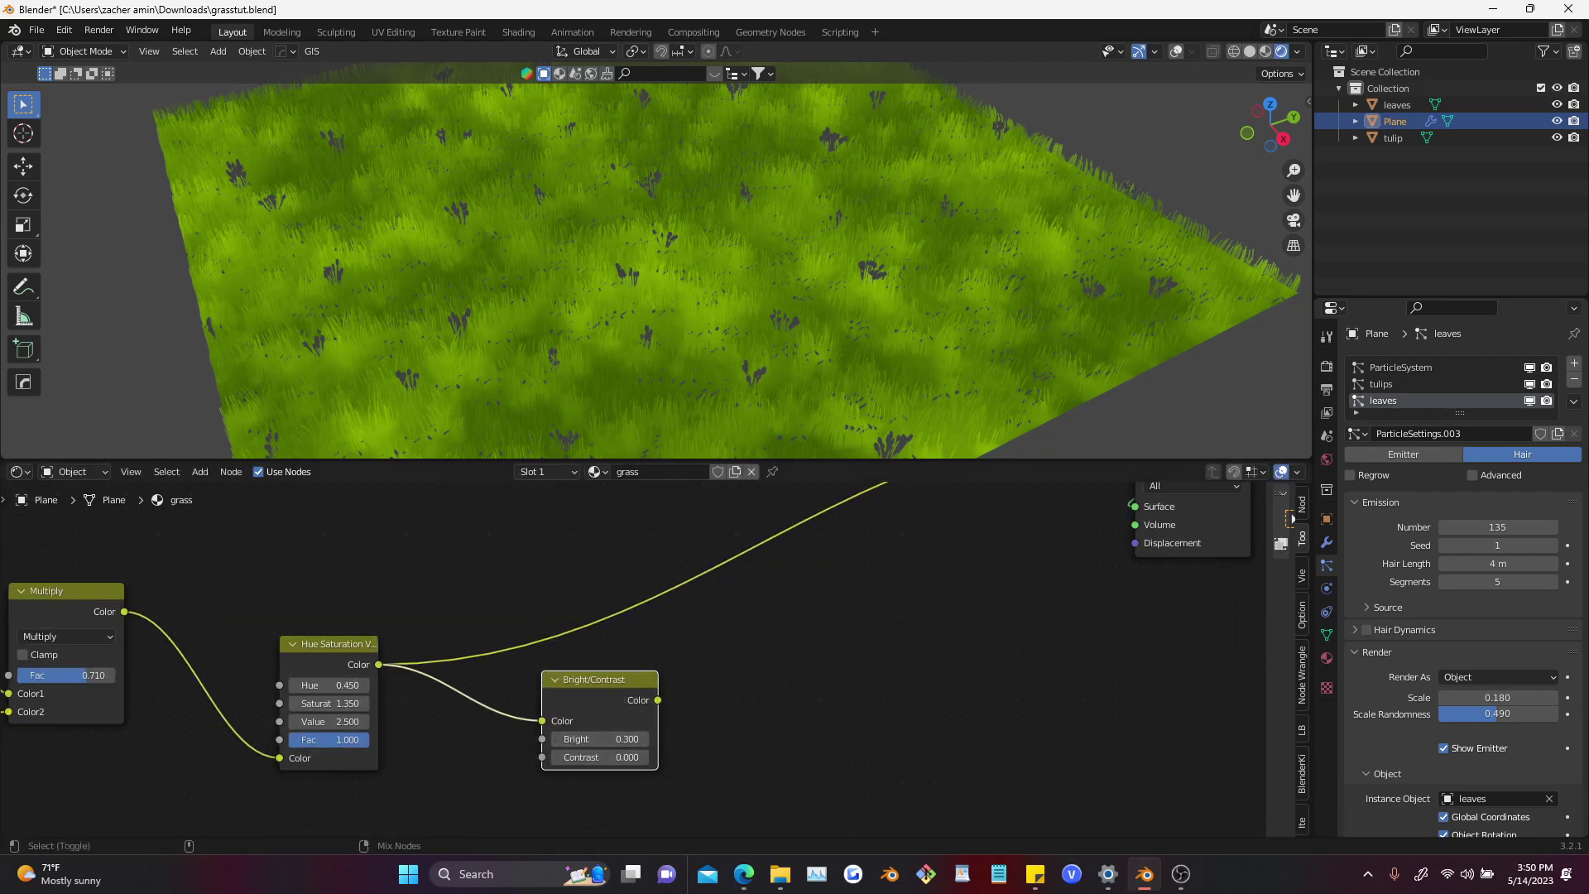
{"action": "left_click", "coordinate": [598, 680], "text": "ctrl+shift"}
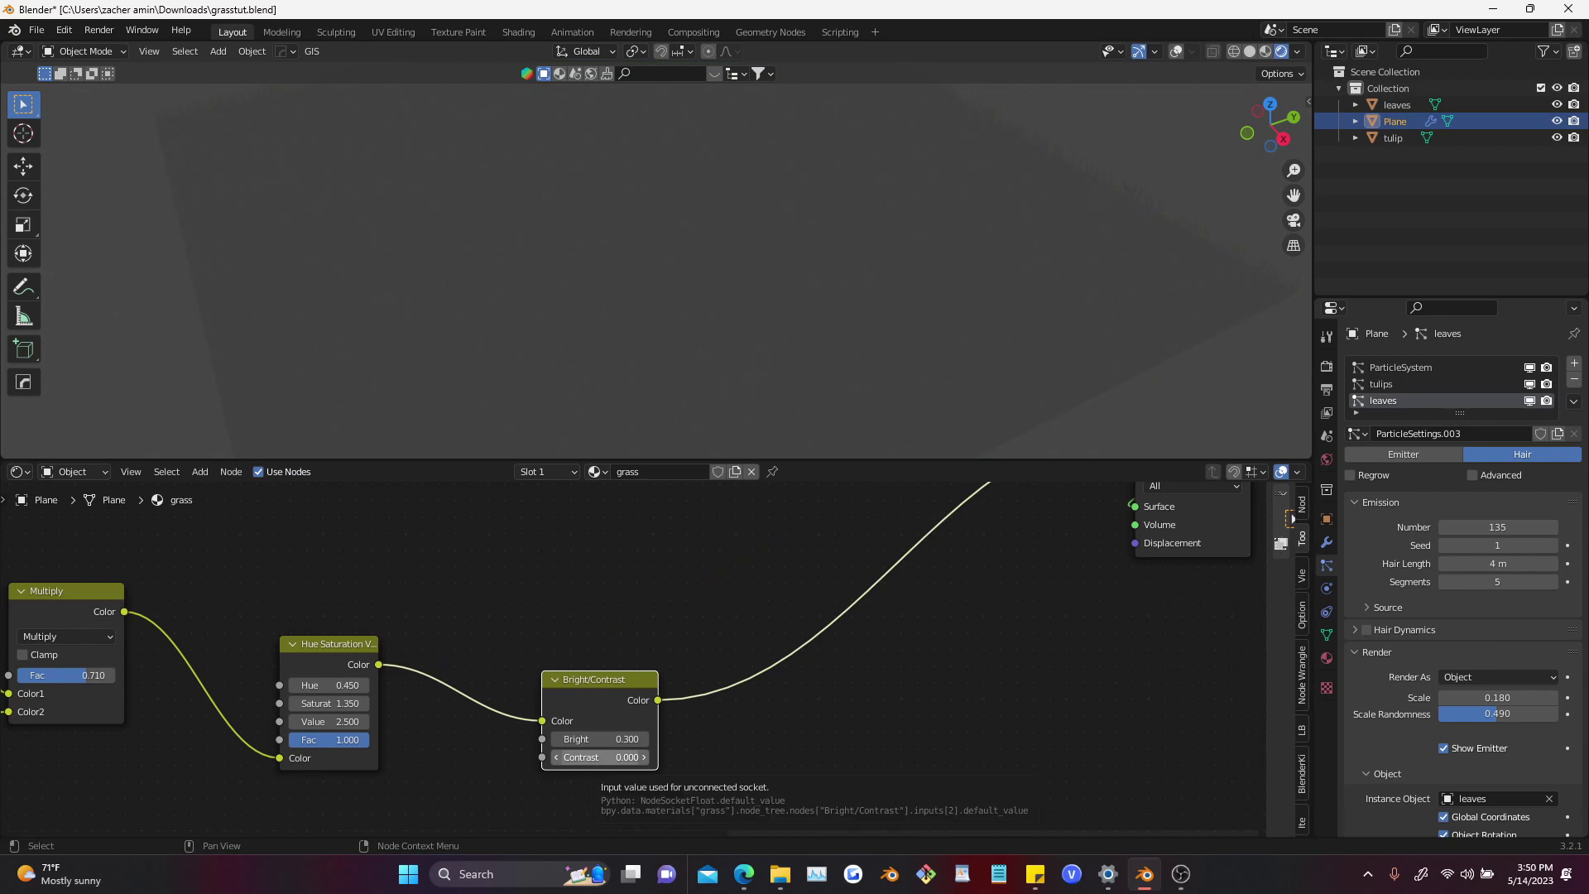
{"action": "double_click", "coordinate": [600, 757]}
{"action": "type", "text": "0.62"}
{"action": "key", "text": "Return"}
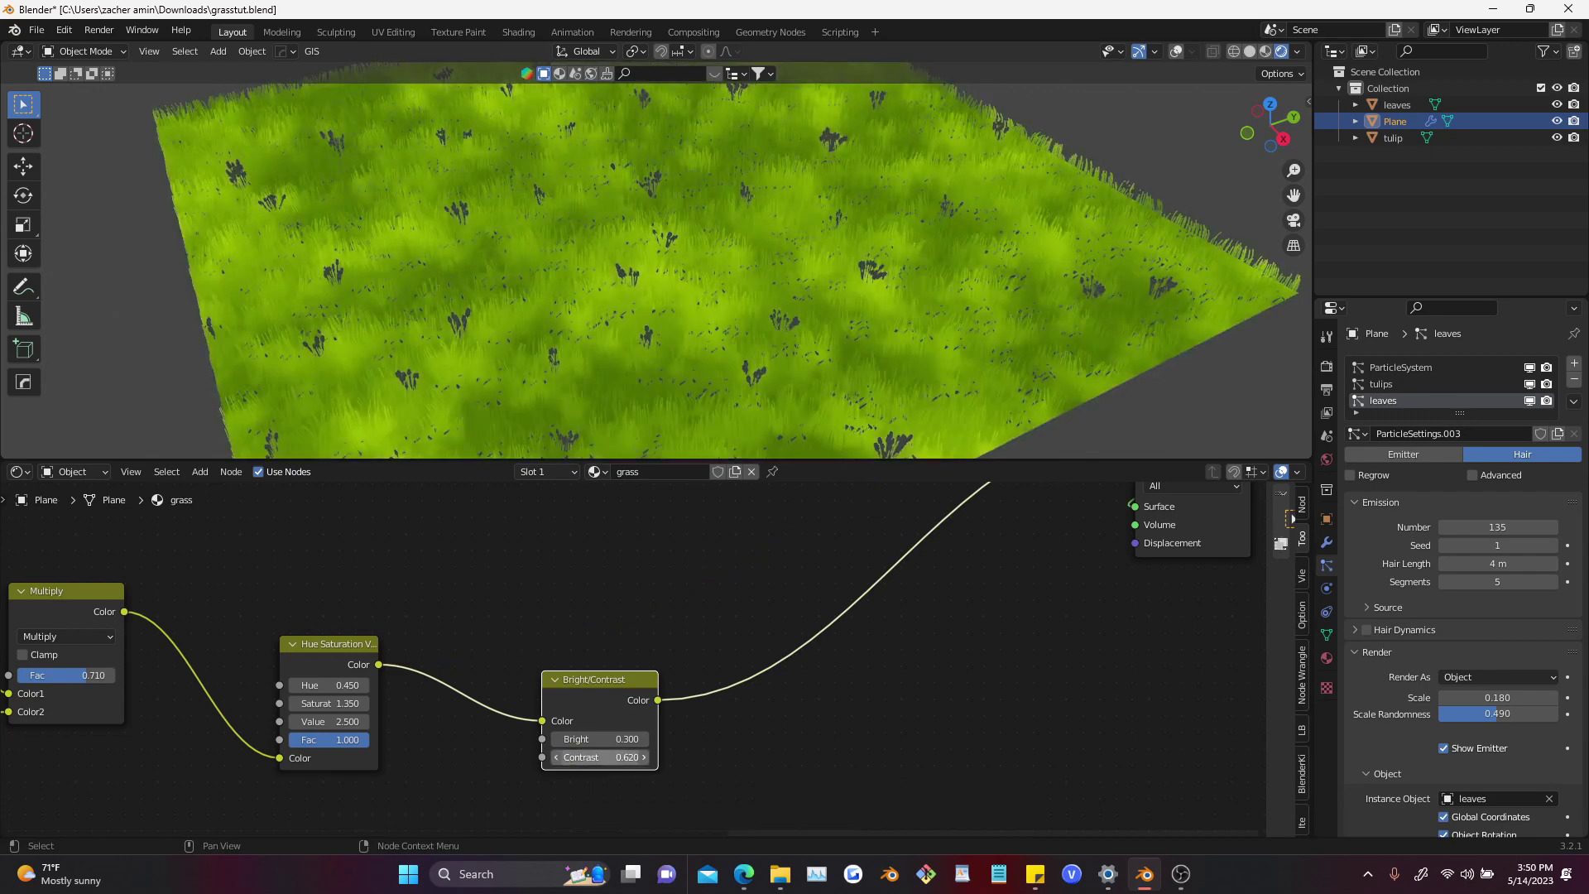
Compare the grass before and after color correction by alternating previews of the last Multiply node and the Bright/Contrast node
{"action": "scroll", "coordinate": [778, 659], "scroll_direction": "down", "scroll_amount": 6}
{"action": "middle_click_drag", "start_coordinate": [778, 659], "coordinate": [1026, 705]}
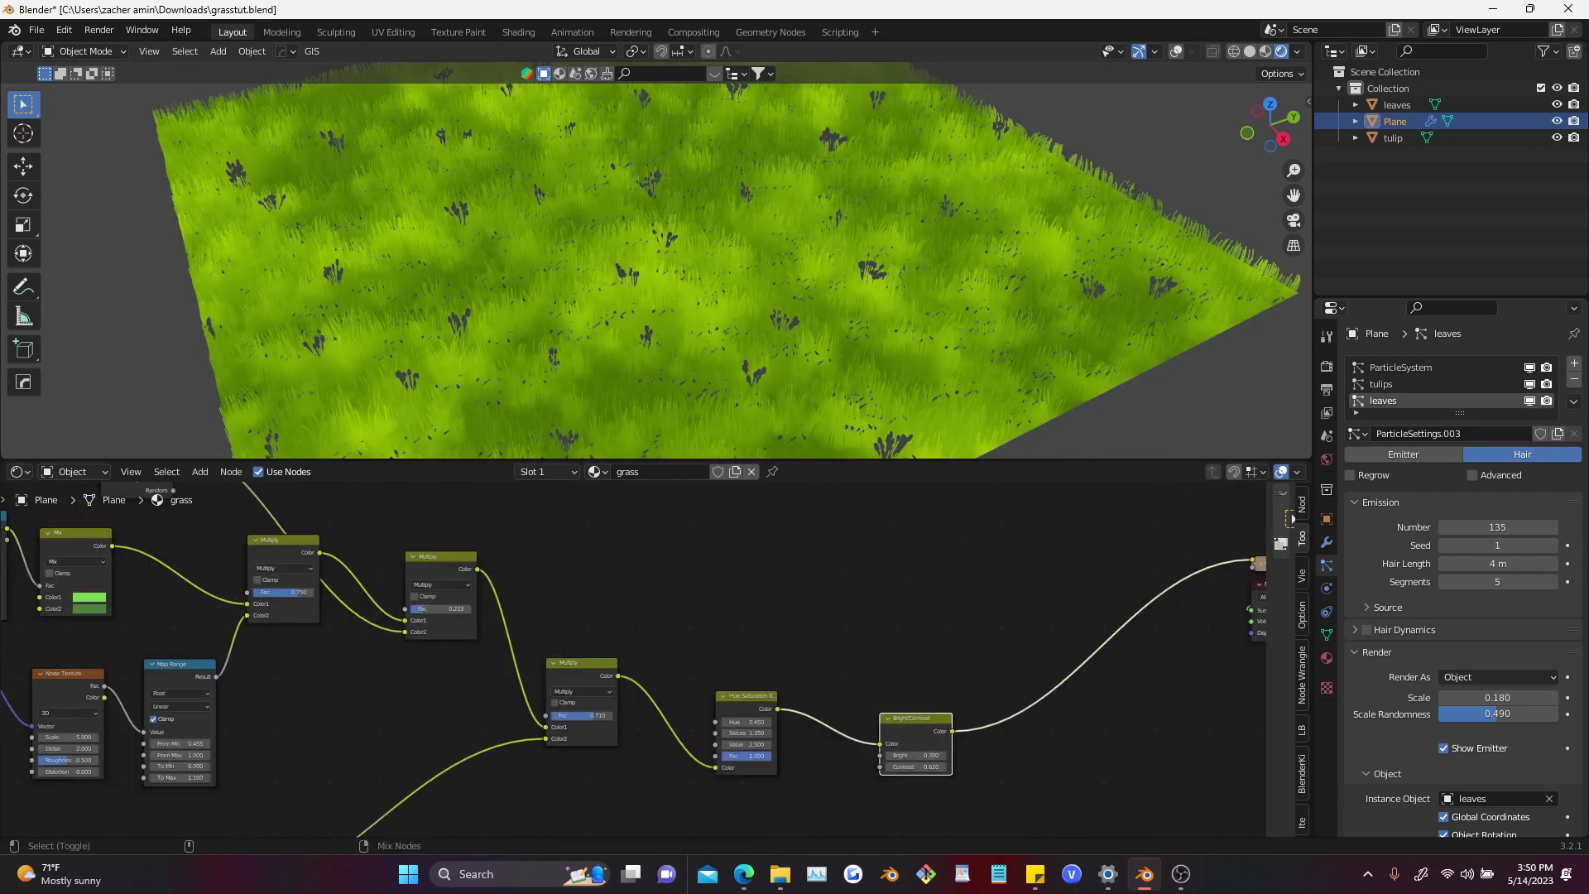
{"action": "left_click", "coordinate": [583, 665], "text": "ctrl+shift"}
{"action": "left_click", "coordinate": [914, 720], "text": "ctrl+shift"}
{"action": "left_click", "coordinate": [582, 664], "text": "ctrl+shift"}
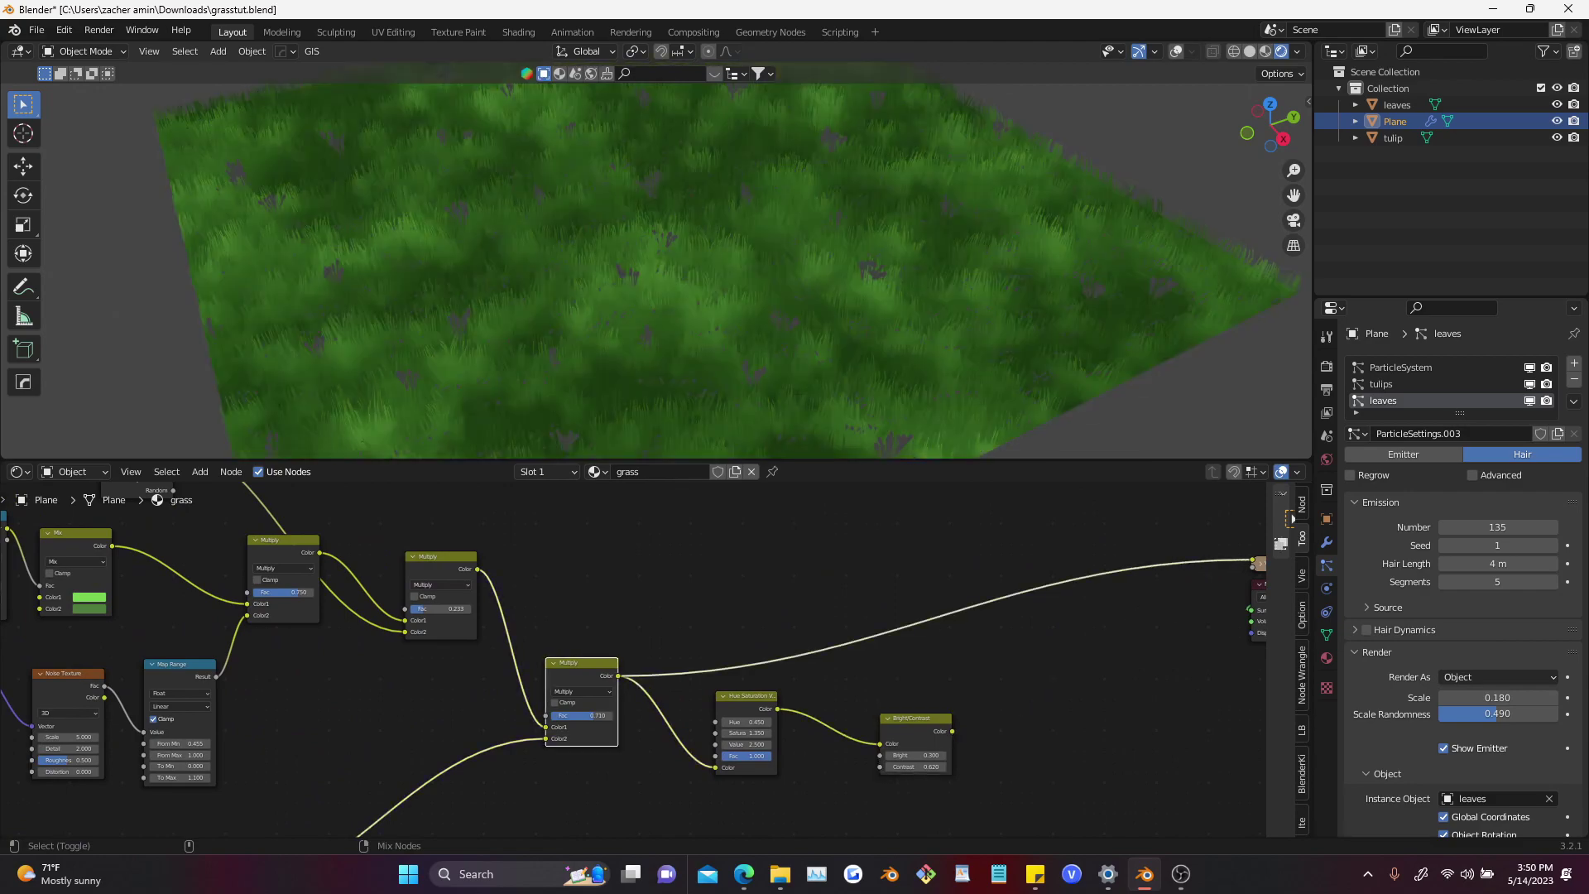
{"action": "scroll", "coordinate": [653, 273], "scroll_direction": "up", "scroll_amount": 3}
{"action": "middle_click_drag", "start_coordinate": [654, 273], "coordinate": [625, 266]}
{"action": "scroll", "coordinate": [625, 266], "scroll_direction": "down", "scroll_amount": 3}
{"action": "left_click", "coordinate": [914, 720], "text": "ctrl+shift"}
Move the Viewer and Material Output nodes away from the Bright/Contrast node to free space for more nodes
{"action": "middle_click_drag", "start_coordinate": [1200, 651], "coordinate": [761, 612]}
{"action": "scroll", "coordinate": [786, 612], "scroll_direction": "up", "scroll_amount": 1}
{"action": "left_click_drag", "start_coordinate": [970, 615], "coordinate": [832, 512]}
{"action": "key", "text": "g"}
{"action": "left_click", "coordinate": [898, 523]}
Add an RGB Curves node with the Bright/Contrast output in its Color input and connect it to the Viewer
{"action": "scroll", "coordinate": [518, 716], "scroll_direction": "up", "scroll_amount": 3}
{"action": "left_click_drag", "start_coordinate": [452, 696], "coordinate": [621, 651]}
{"action": "type", "text": "rgb cr"}
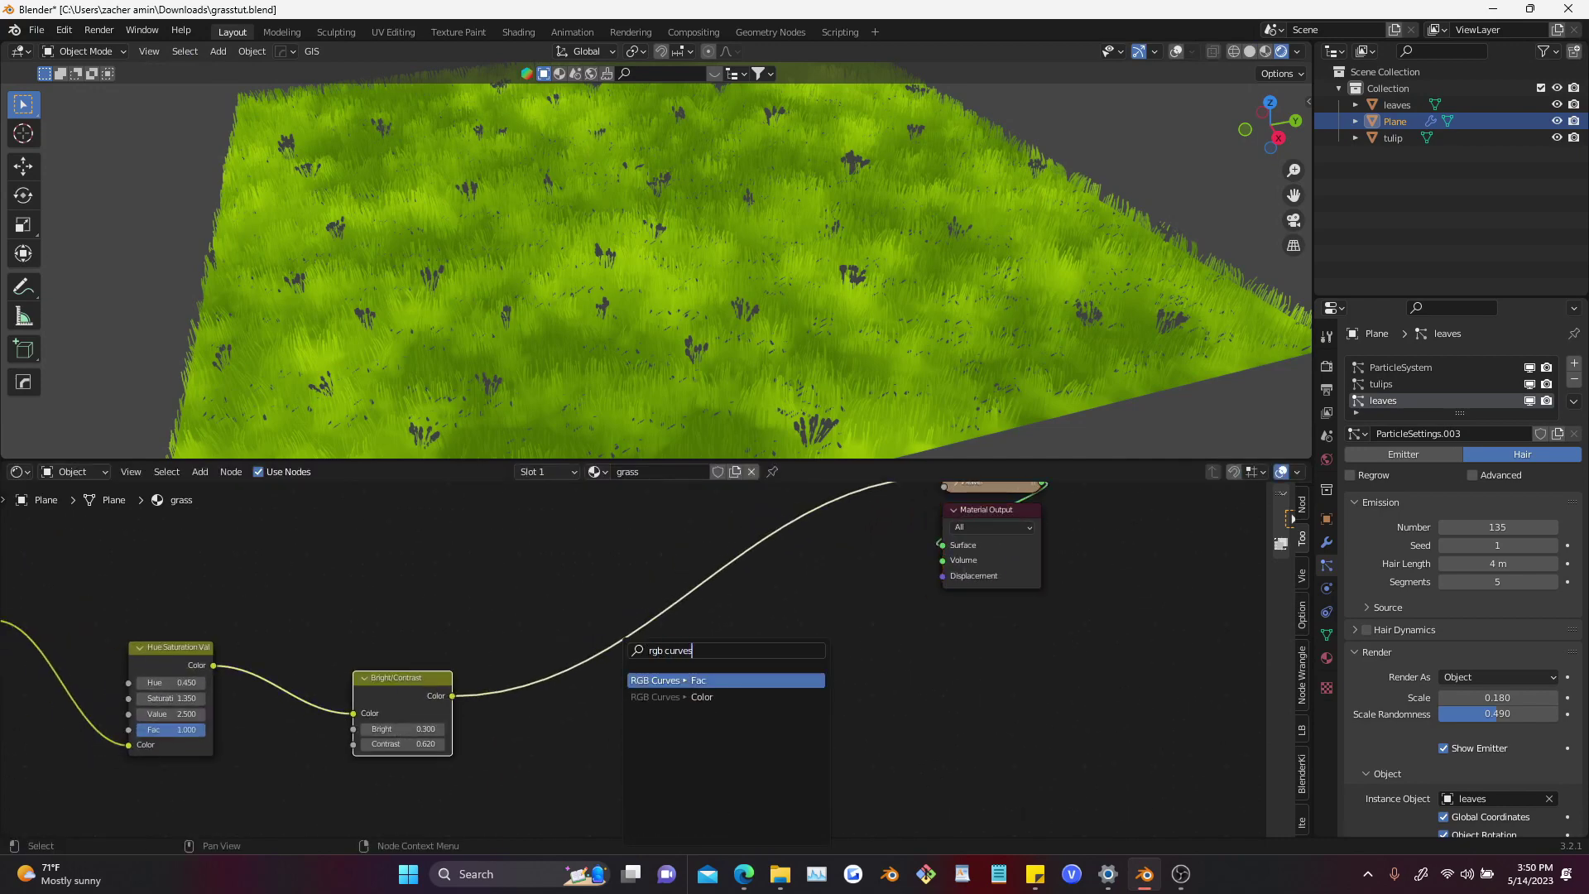
{"action": "key", "text": "Return"}
{"action": "left_click_drag", "start_coordinate": [485, 559], "coordinate": [654, 733]}
{"action": "middle_click_drag", "start_coordinate": [680, 695], "coordinate": [629, 761]}
{"action": "left_click_drag", "start_coordinate": [771, 629], "coordinate": [923, 418]}
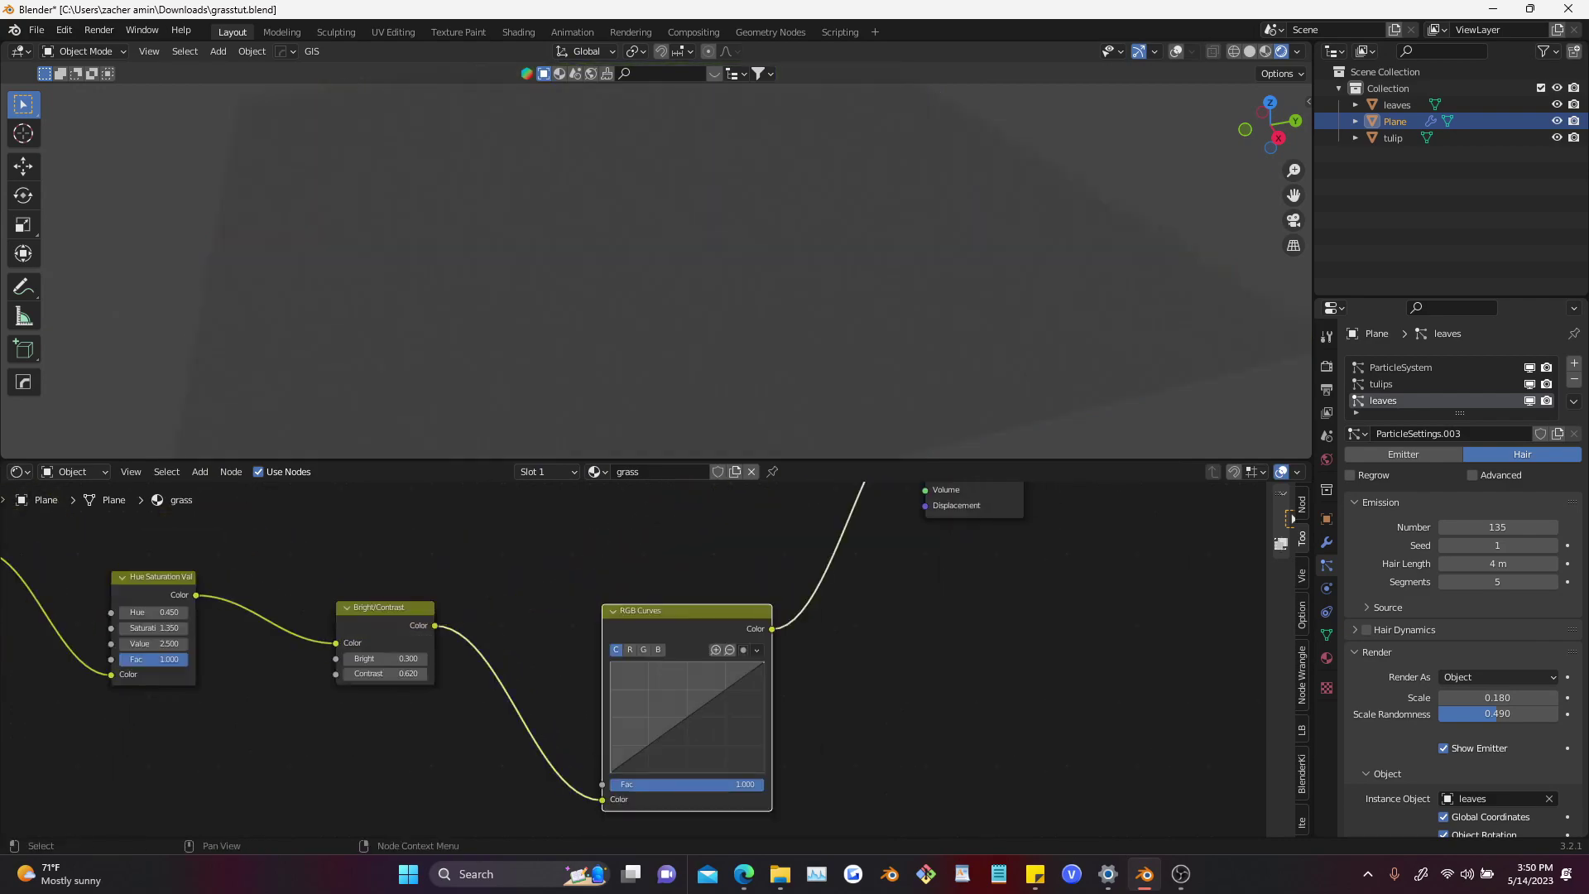
Raise the dark end of the RGB Curves node's combined curve with a point at about 0.164, 0.213
{"action": "scroll", "coordinate": [745, 766], "scroll_direction": "up", "scroll_amount": 2}
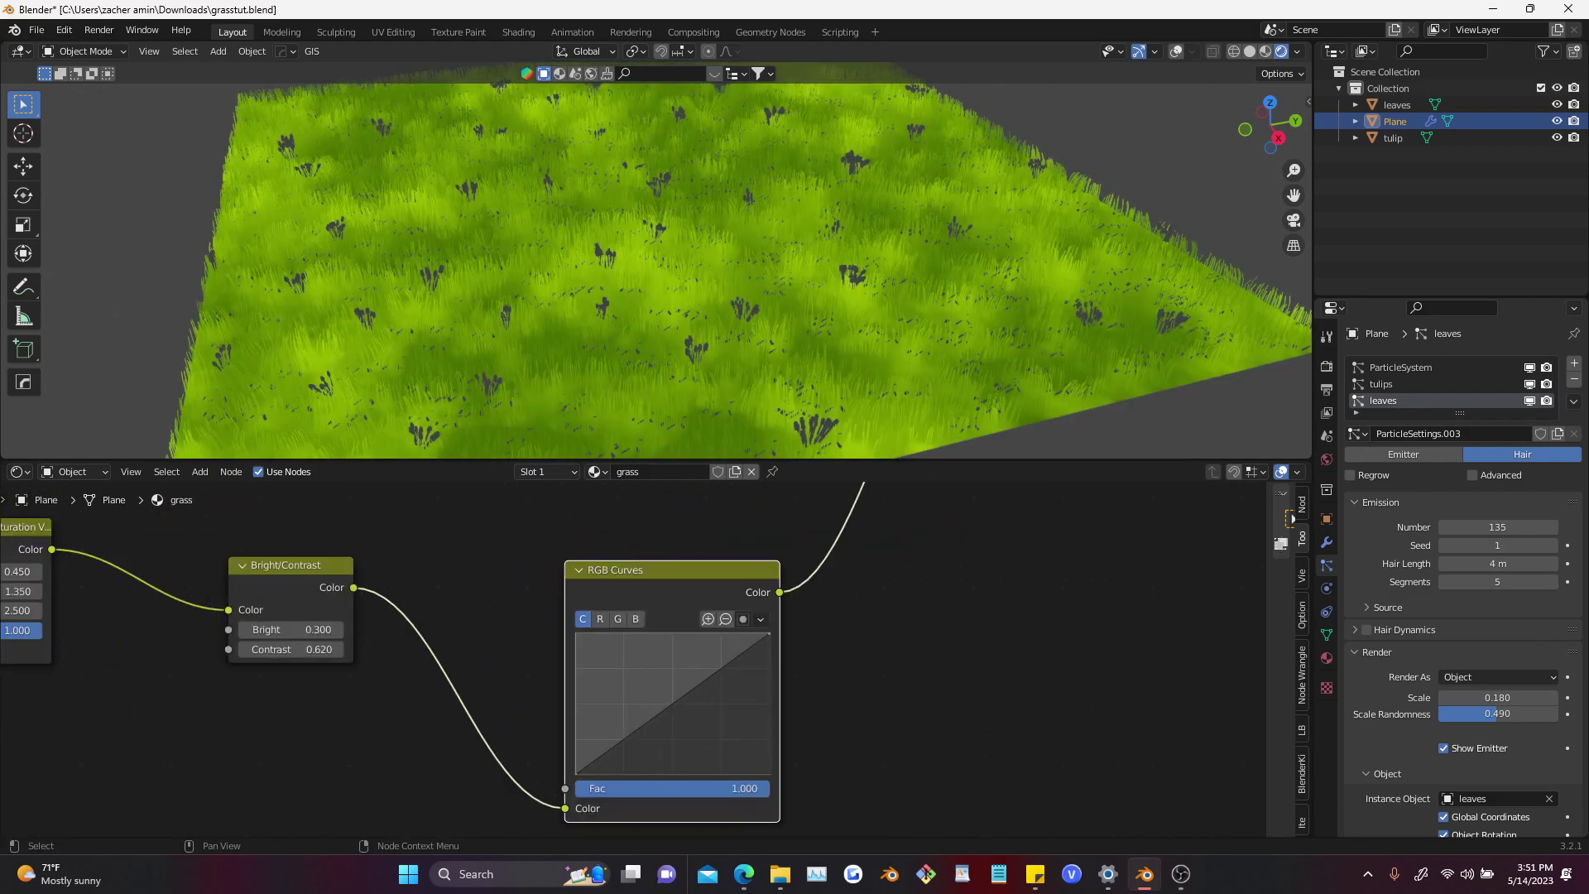
{"action": "left_click_drag", "start_coordinate": [608, 751], "coordinate": [606, 745]}
{"action": "scroll", "coordinate": [606, 745], "scroll_direction": "down", "scroll_amount": 3}
{"action": "middle_click_drag", "start_coordinate": [606, 745], "coordinate": [492, 694]}
Add a second RGB Curves node fed by the first and reshape its curve with a low point at about 0.109, 0.05
{"action": "left_click_drag", "start_coordinate": [538, 558], "coordinate": [741, 597]}
{"action": "scroll", "coordinate": [637, 645], "scroll_direction": "up", "scroll_amount": 1}
{"action": "type", "text": "rgb curve"}
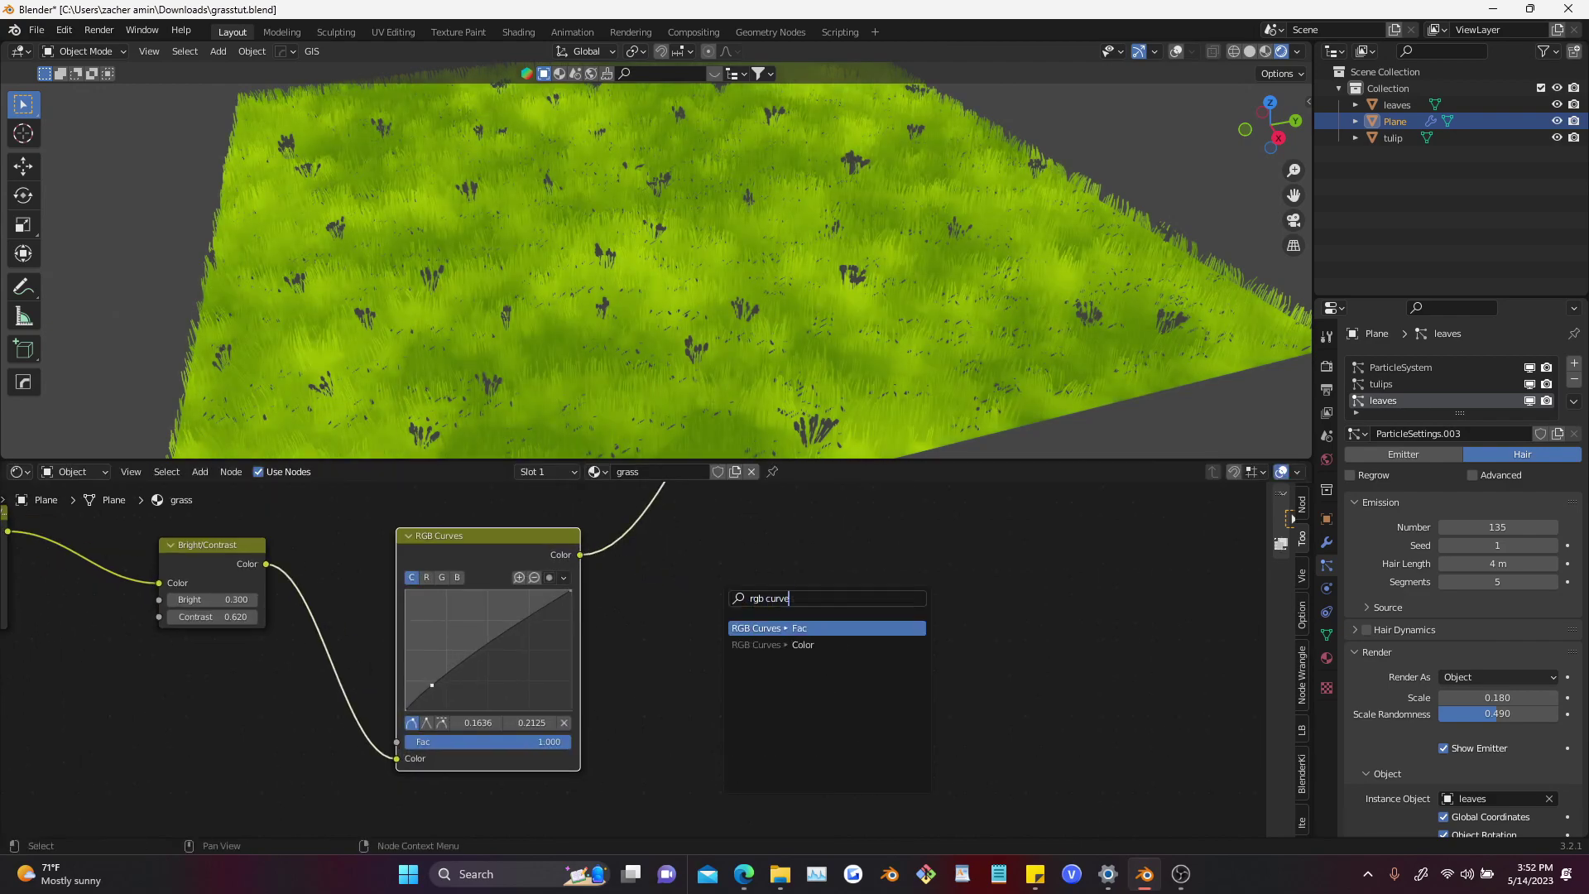
{"action": "key", "text": "Return"}
{"action": "left_click", "coordinate": [722, 598]}
{"action": "left_click_drag", "start_coordinate": [580, 554], "coordinate": [721, 794]}
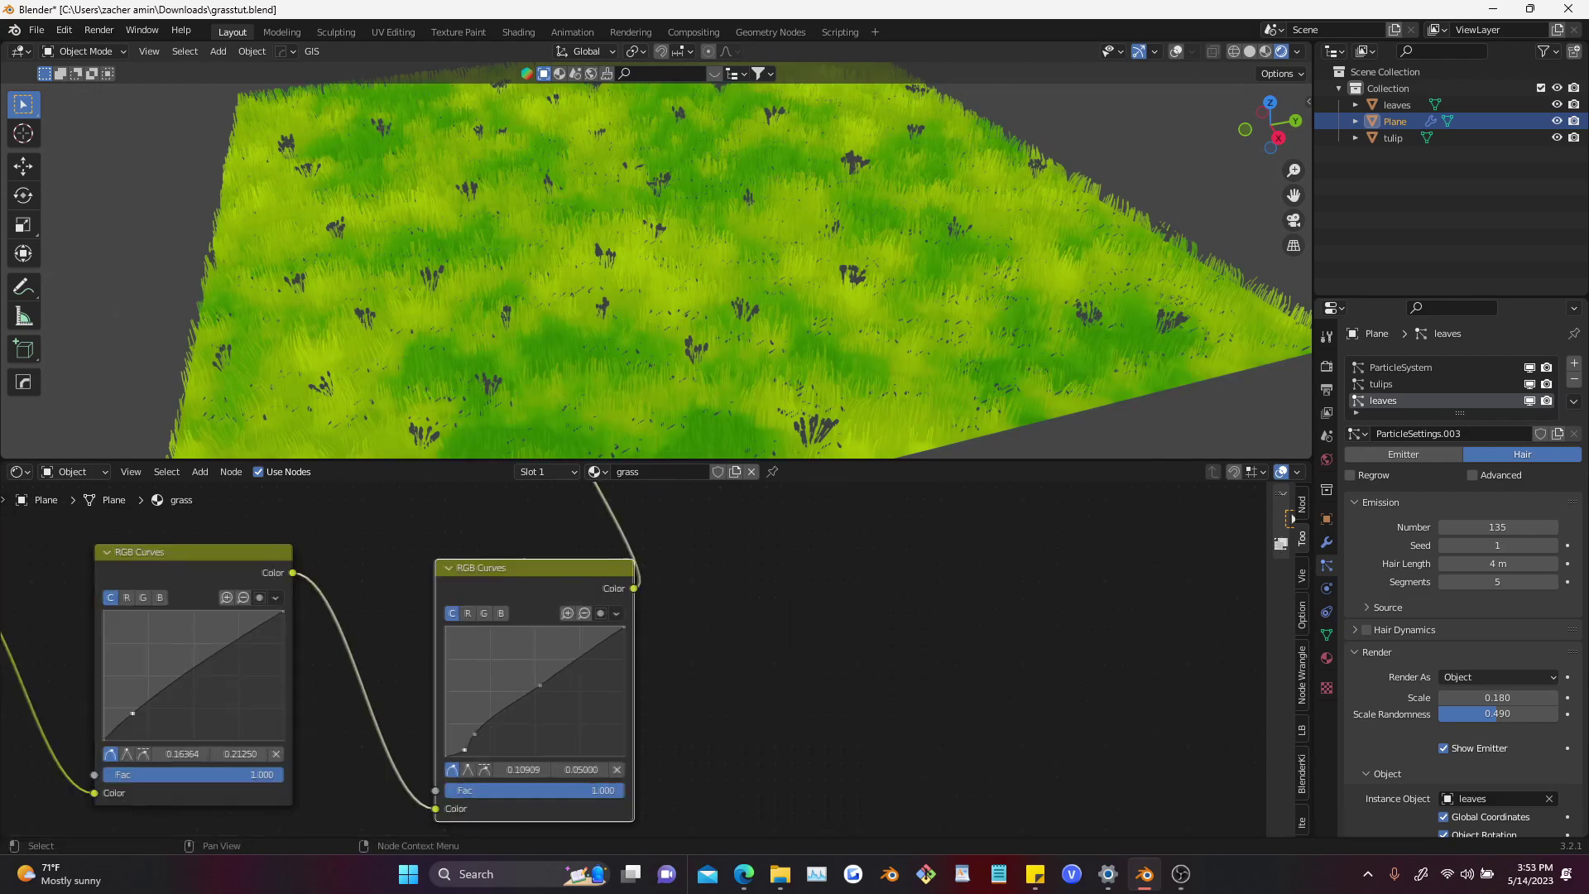
Duplicate the second RGB Curves node, feed the copy from it, and preview the copy on the grass
{"action": "middle_click_drag", "start_coordinate": [557, 572], "coordinate": [525, 568]}
{"action": "key", "text": "shift+d"}
{"action": "left_click", "coordinate": [805, 560]}
{"action": "left_click_drag", "start_coordinate": [603, 585], "coordinate": [632, 609]}
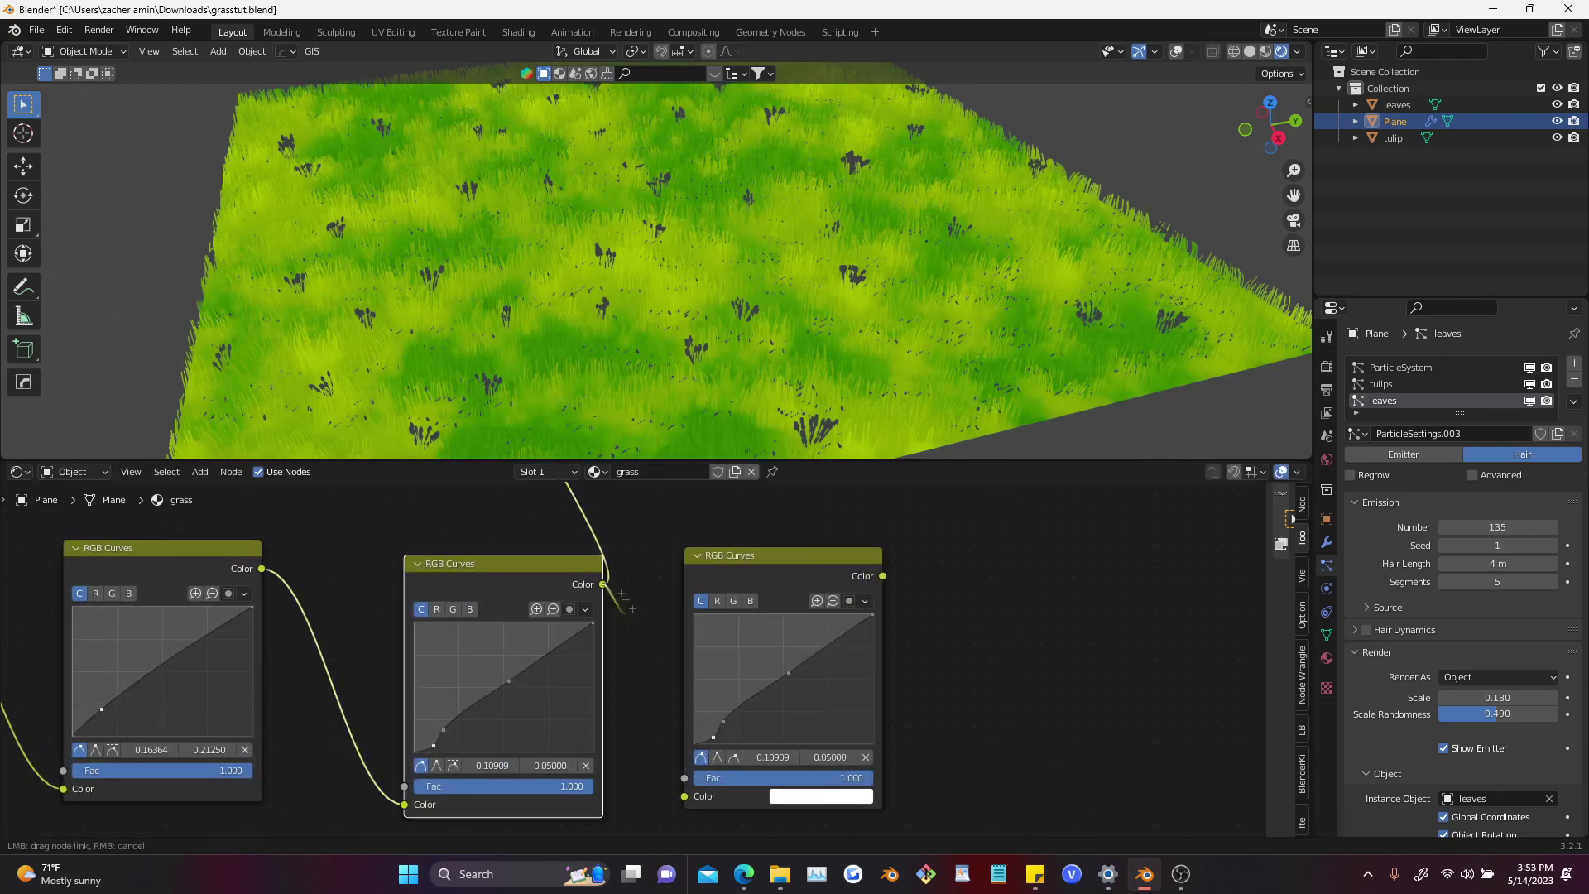
{"action": "left_click", "coordinate": [770, 571], "text": "ctrl+shift"}
{"action": "middle_click_drag", "start_coordinate": [770, 571], "coordinate": [740, 551]}
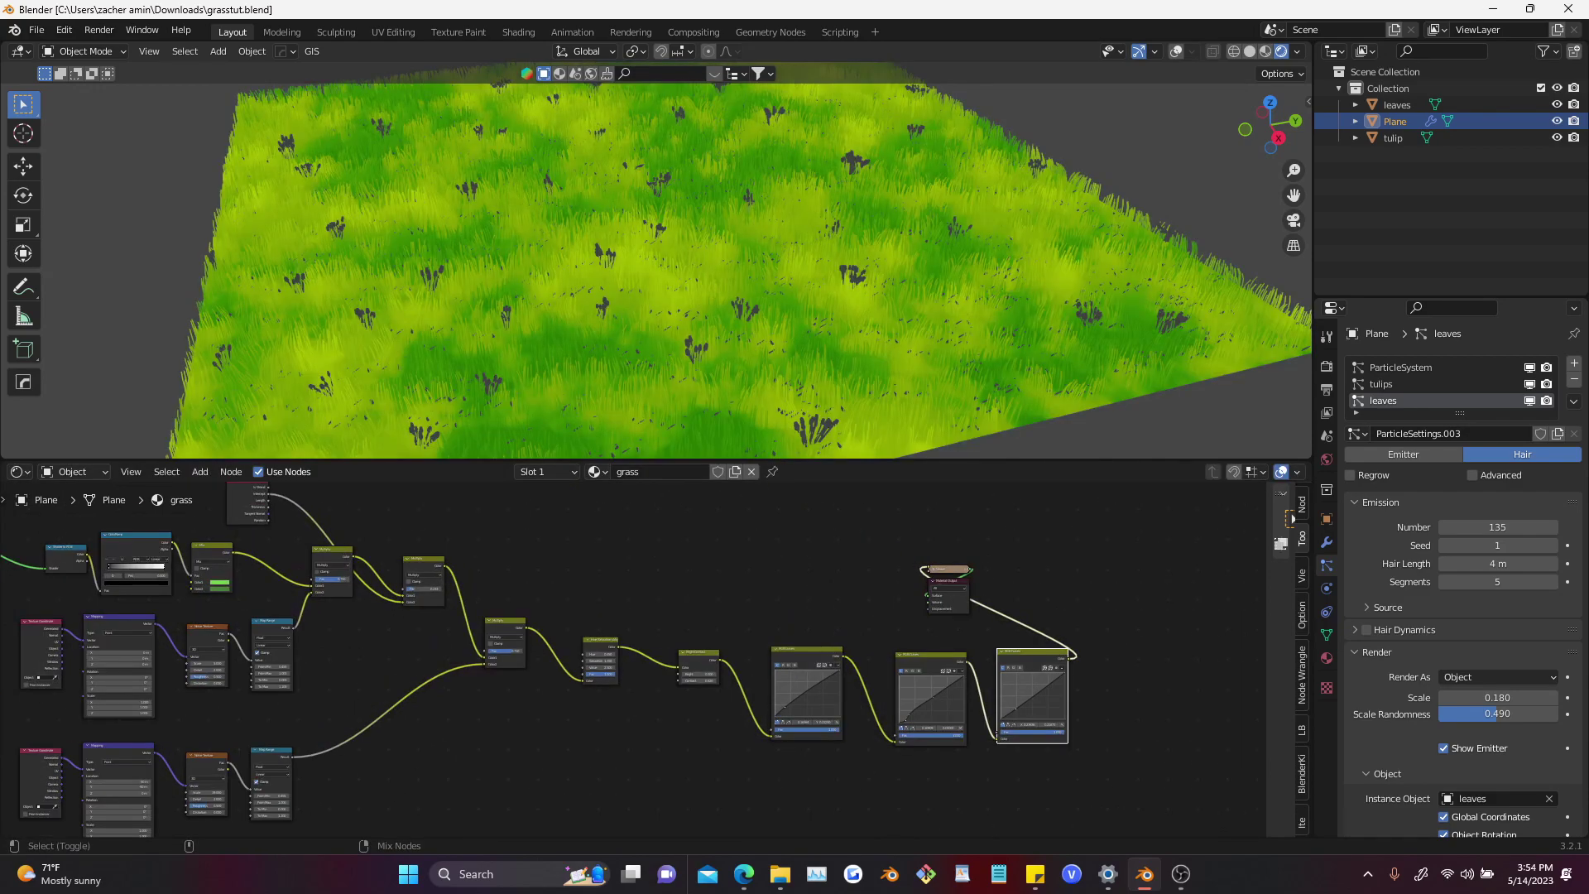
Preview the strand-gradient Multiply node and the last Multiply node to review the earlier shading stages
{"action": "left_click", "coordinate": [423, 565], "text": "ctrl+shift"}
{"action": "left_click", "coordinate": [506, 628], "text": "ctrl+shift"}
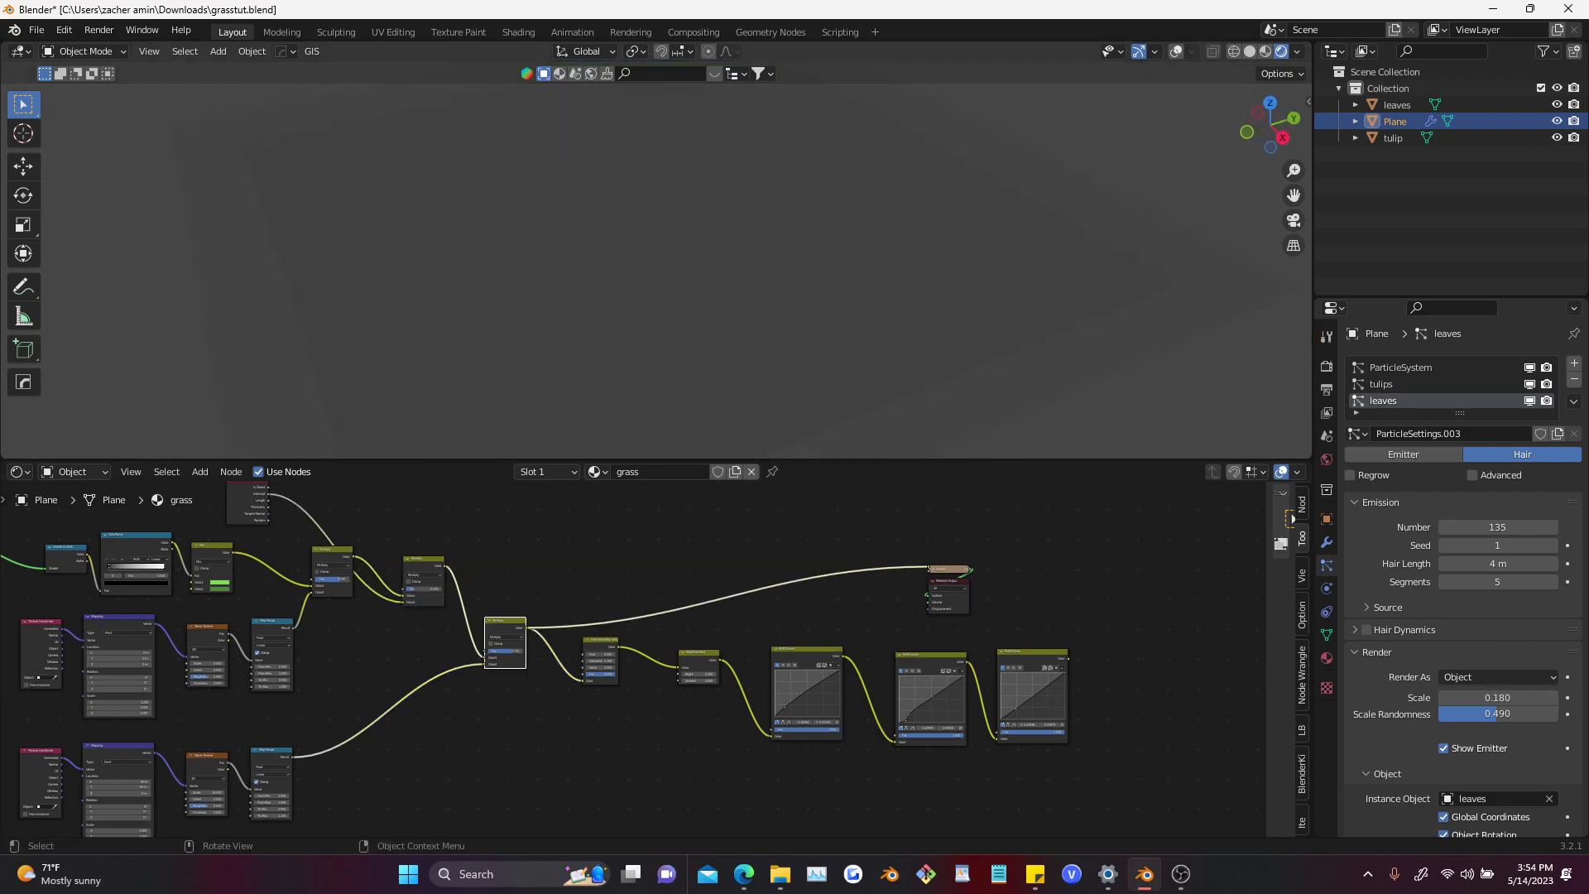
{"action": "scroll", "coordinate": [1006, 642], "scroll_direction": "up", "scroll_amount": 3}
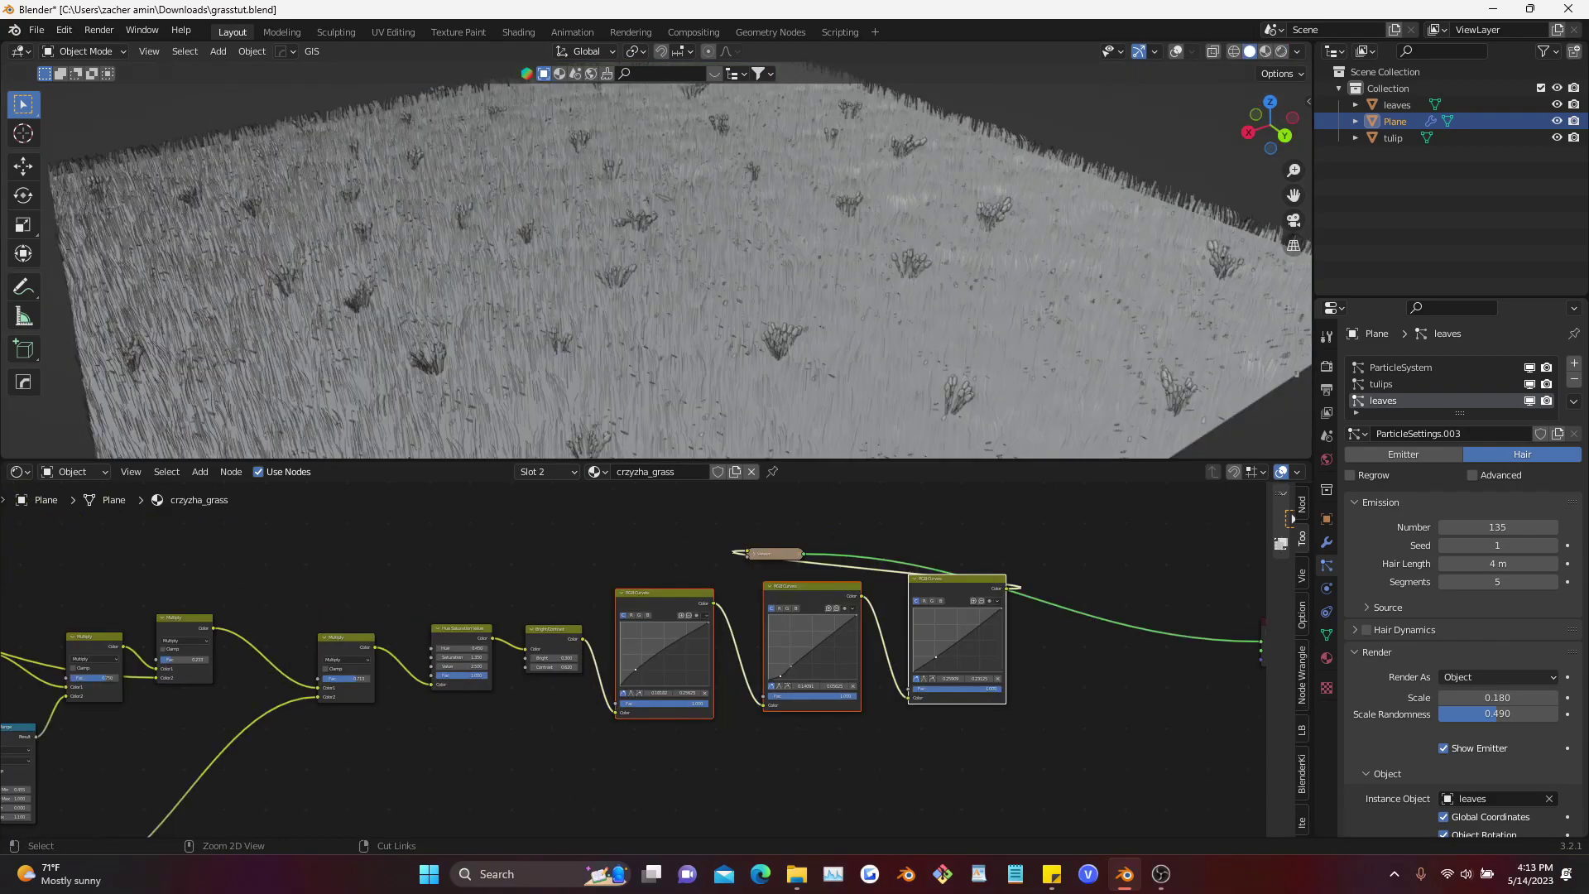
Switch from the crzyzha_grass material to grass and paste the three copied RGB Curves nodes below the existing chain
{"action": "left_click", "coordinate": [496, 508]}
{"action": "scroll", "coordinate": [591, 684], "scroll_direction": "down", "scroll_amount": 2}
{"action": "middle_click_drag", "start_coordinate": [591, 685], "coordinate": [687, 652]}
{"action": "key", "text": "ctrl+v"}
{"action": "key", "text": "g"}
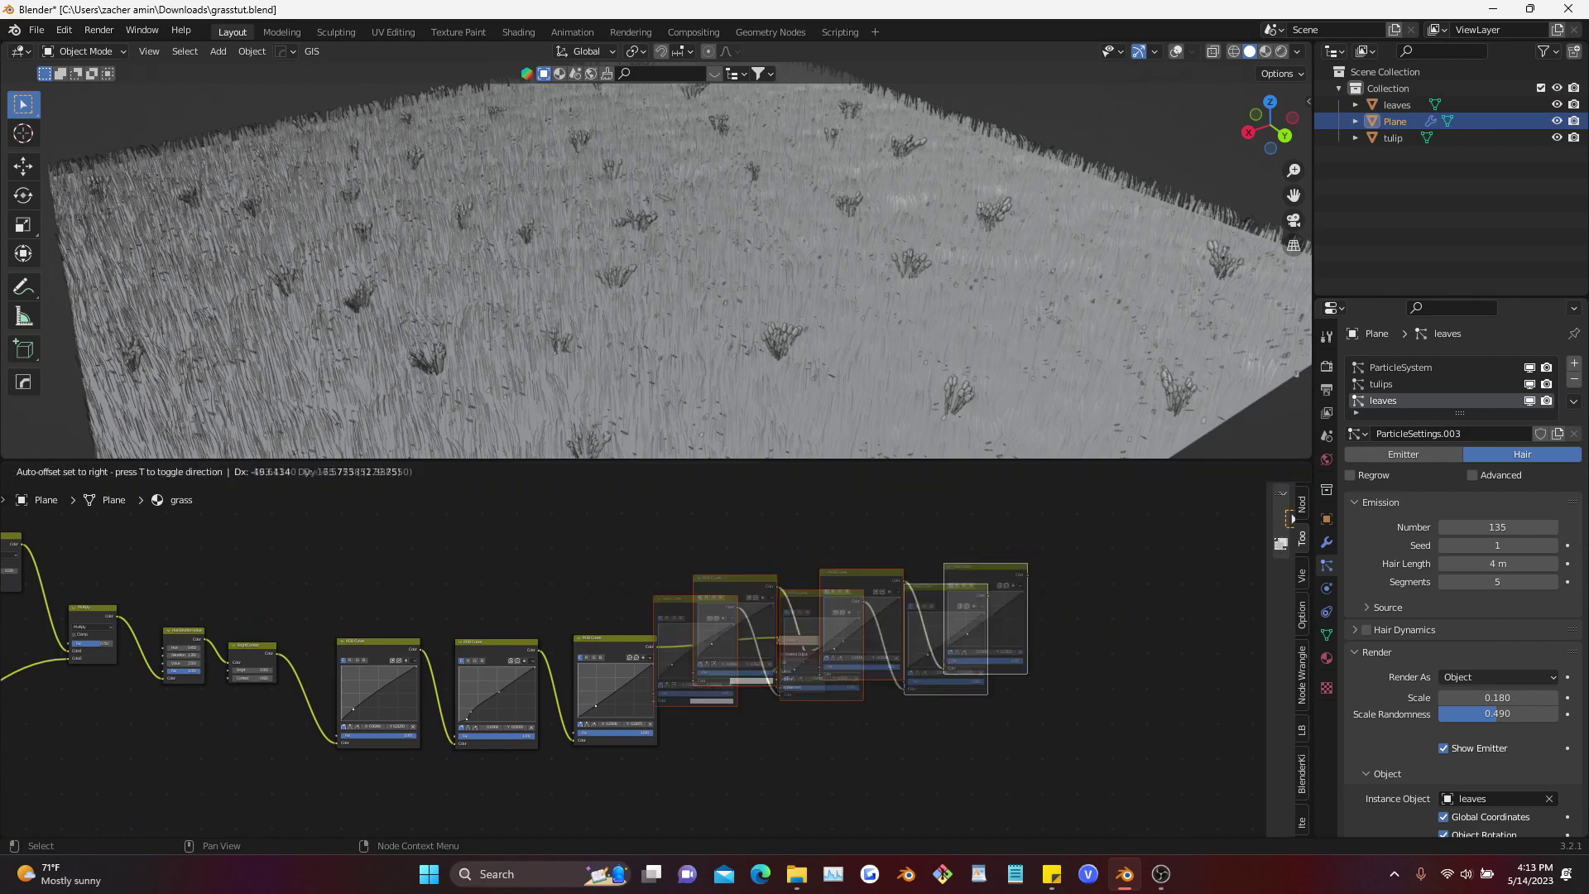
{"action": "left_click", "coordinate": [658, 763]}
Delete the three original RGB Curves nodes while keeping Bright/Contrast linked to the Viewer
{"action": "middle_click_drag", "start_coordinate": [658, 763], "coordinate": [703, 691]}
{"action": "scroll", "coordinate": [513, 728], "scroll_direction": "up", "scroll_amount": 2}
{"action": "left_click_drag", "start_coordinate": [781, 591], "coordinate": [425, 543]}
{"action": "key", "text": "ctrl+x"}
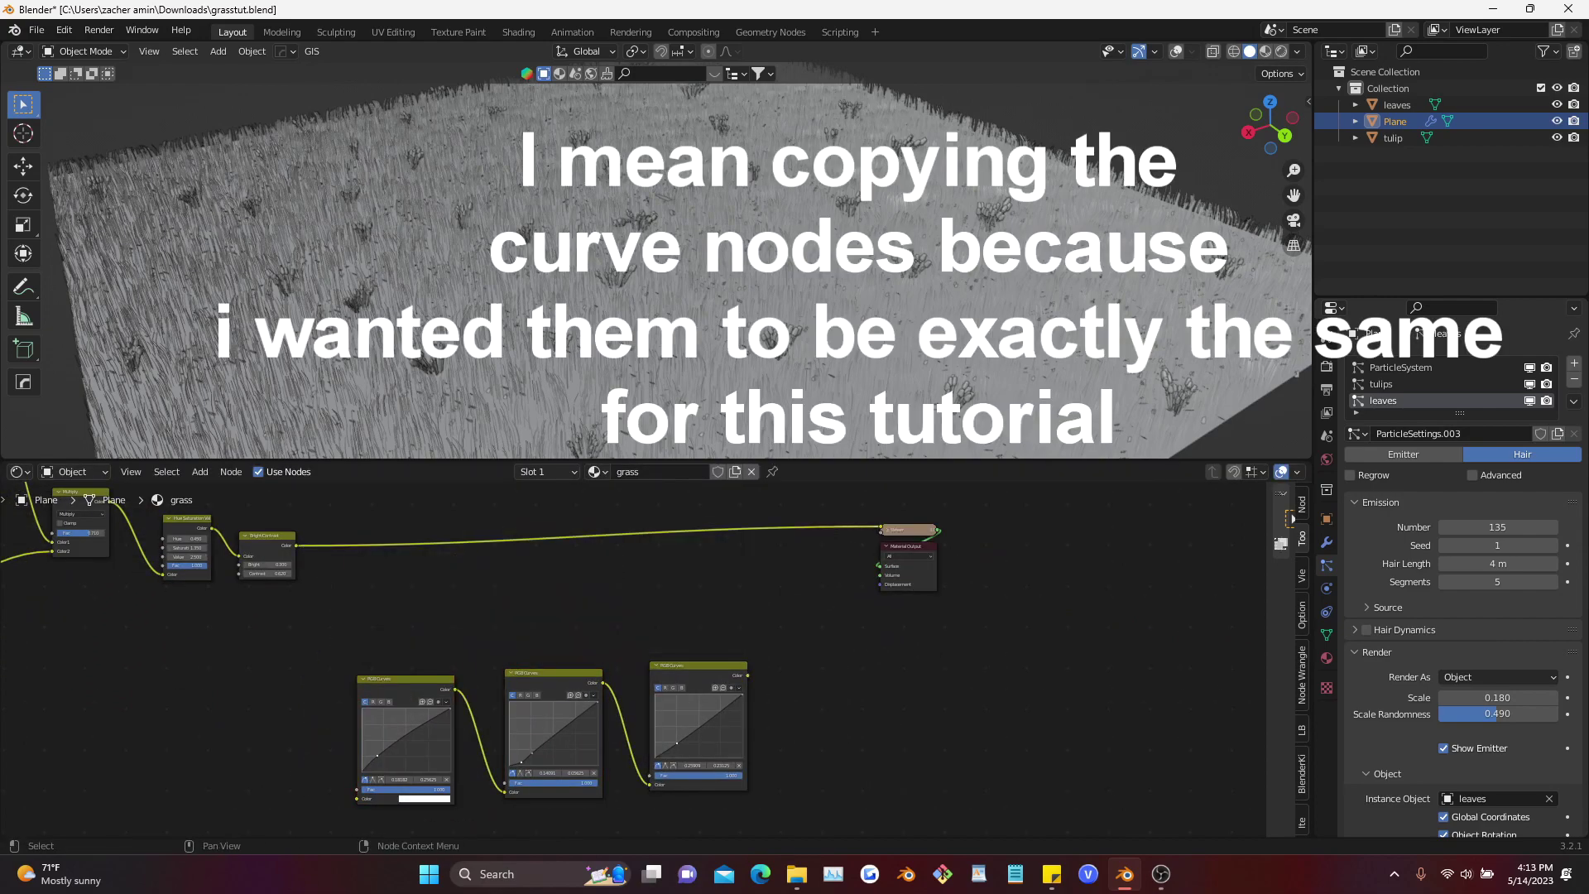
Feed Bright/Contrast into the first RGB Curves node, move the three curve nodes up into line, and connect the last one to the Viewer
{"action": "left_click_drag", "start_coordinate": [357, 796], "coordinate": [357, 799]}
{"action": "left_click_drag", "start_coordinate": [747, 585], "coordinate": [418, 733]}
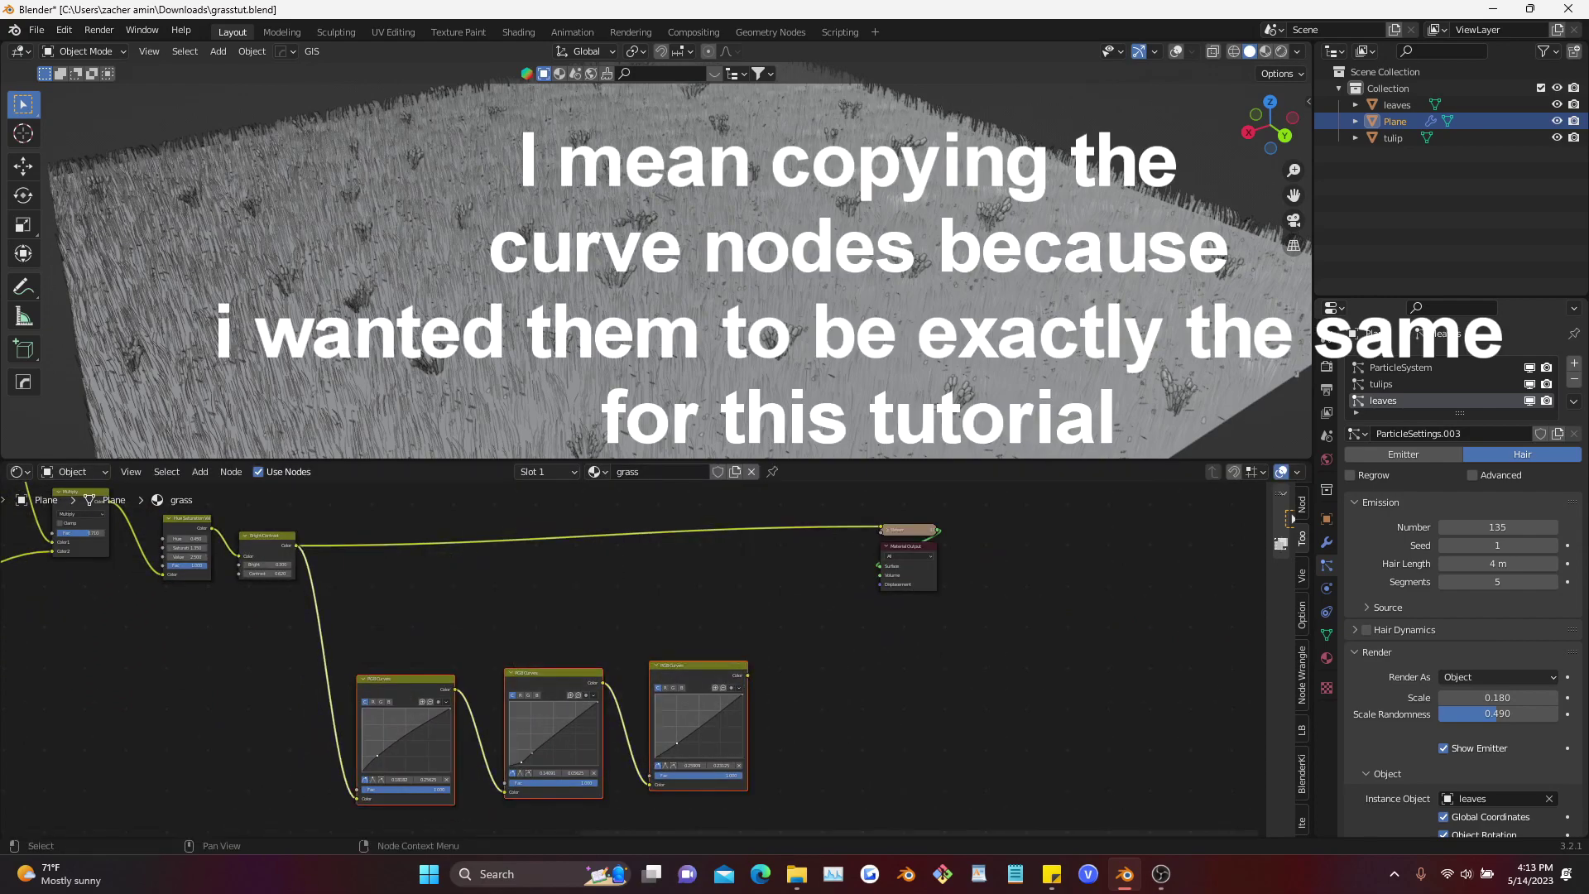
{"action": "key", "text": "g"}
{"action": "left_click", "coordinate": [419, 642]}
{"action": "left_click_drag", "start_coordinate": [748, 585], "coordinate": [880, 566]}
Compare the node trees of the grass and crzyzha_grass materials, from the Shader to RGB stage through the Multiply nodes
{"action": "scroll", "coordinate": [782, 662], "scroll_direction": "down", "scroll_amount": 4}
{"action": "middle_click_drag", "start_coordinate": [782, 662], "coordinate": [975, 720]}
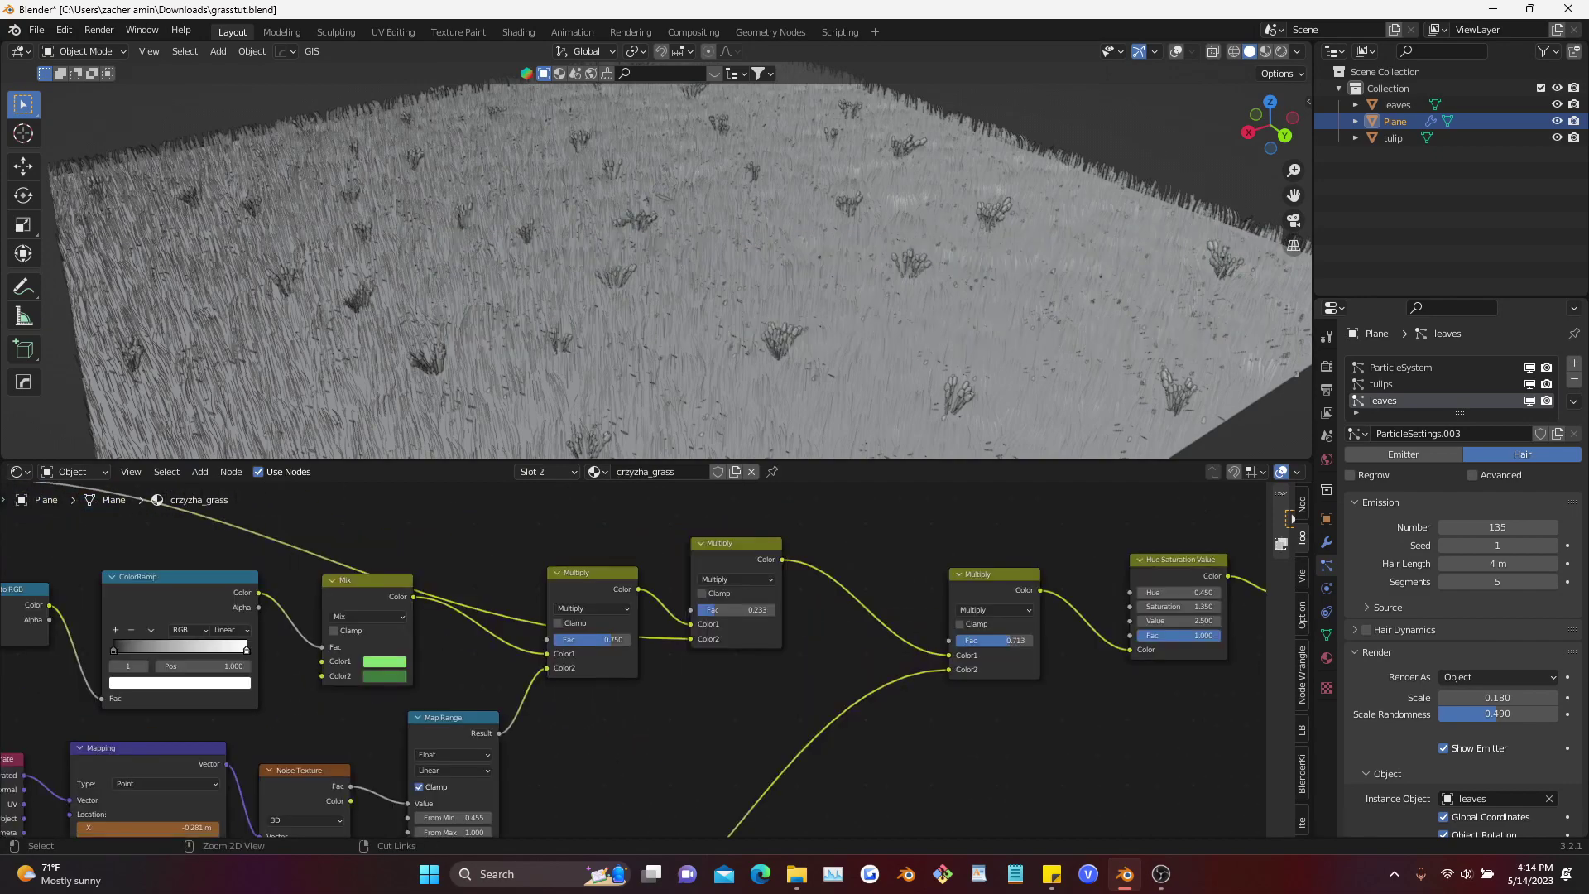
{"action": "left_click", "coordinate": [546, 472]}
{"action": "left_click", "coordinate": [497, 508]}
{"action": "scroll", "coordinate": [617, 653], "scroll_direction": "down", "scroll_amount": 2}
{"action": "middle_click_drag", "start_coordinate": [496, 653], "coordinate": [1150, 720]}
{"action": "scroll", "coordinate": [579, 651], "scroll_direction": "up", "scroll_amount": 2}
{"action": "left_click", "coordinate": [546, 472]}
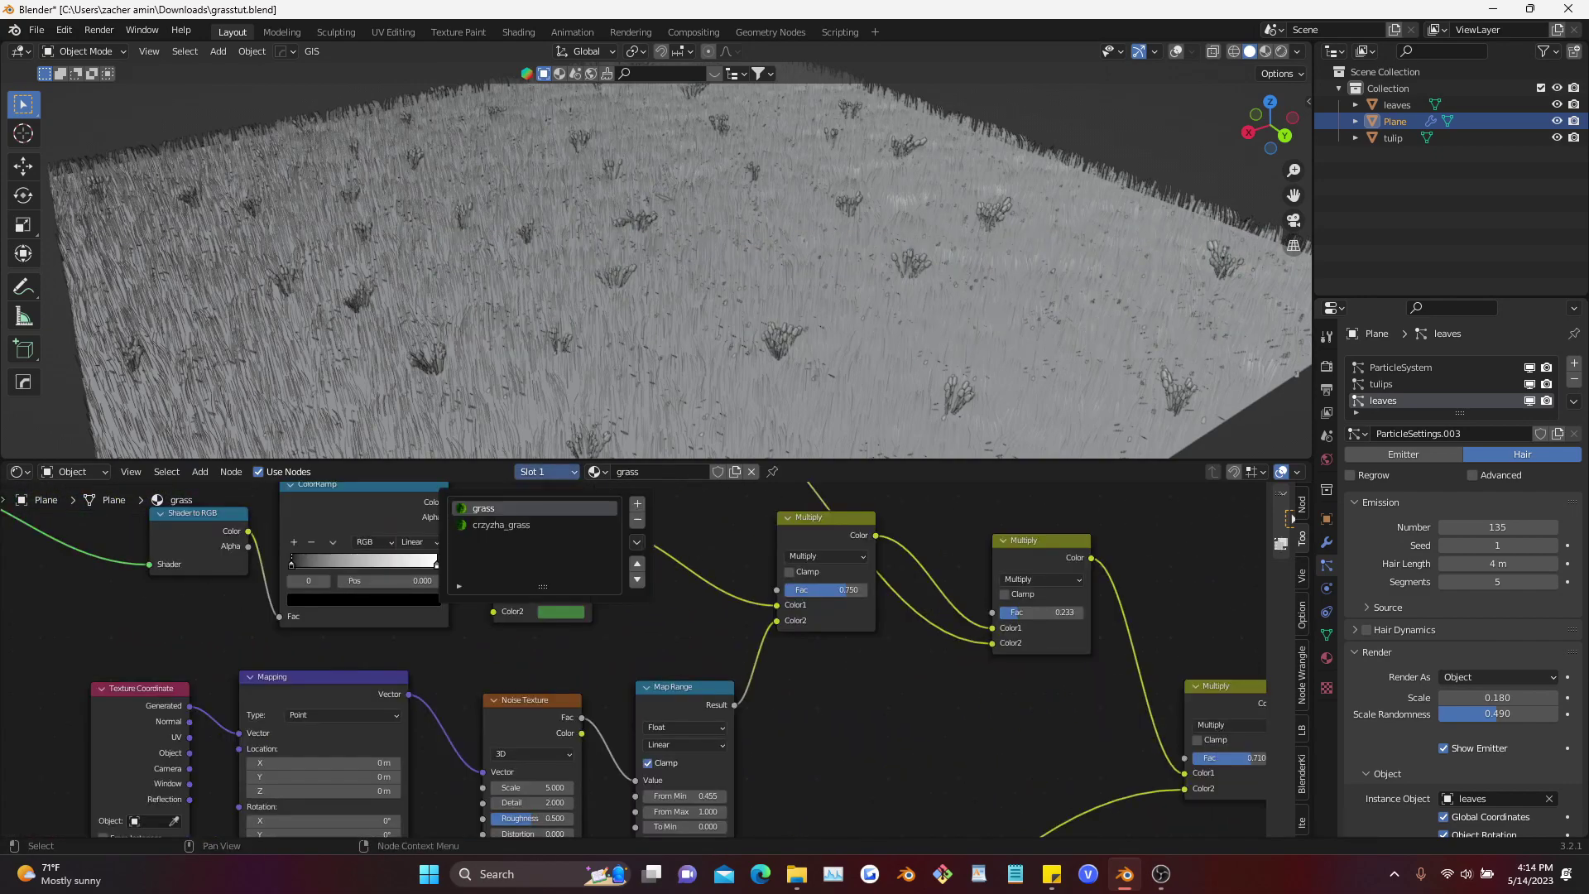
{"action": "left_click", "coordinate": [505, 525]}
{"action": "scroll", "coordinate": [898, 659], "scroll_direction": "down", "scroll_amount": 2}
{"action": "middle_click_drag", "start_coordinate": [898, 658], "coordinate": [331, 582]}
{"action": "scroll", "coordinate": [636, 628], "scroll_direction": "up", "scroll_amount": 4}
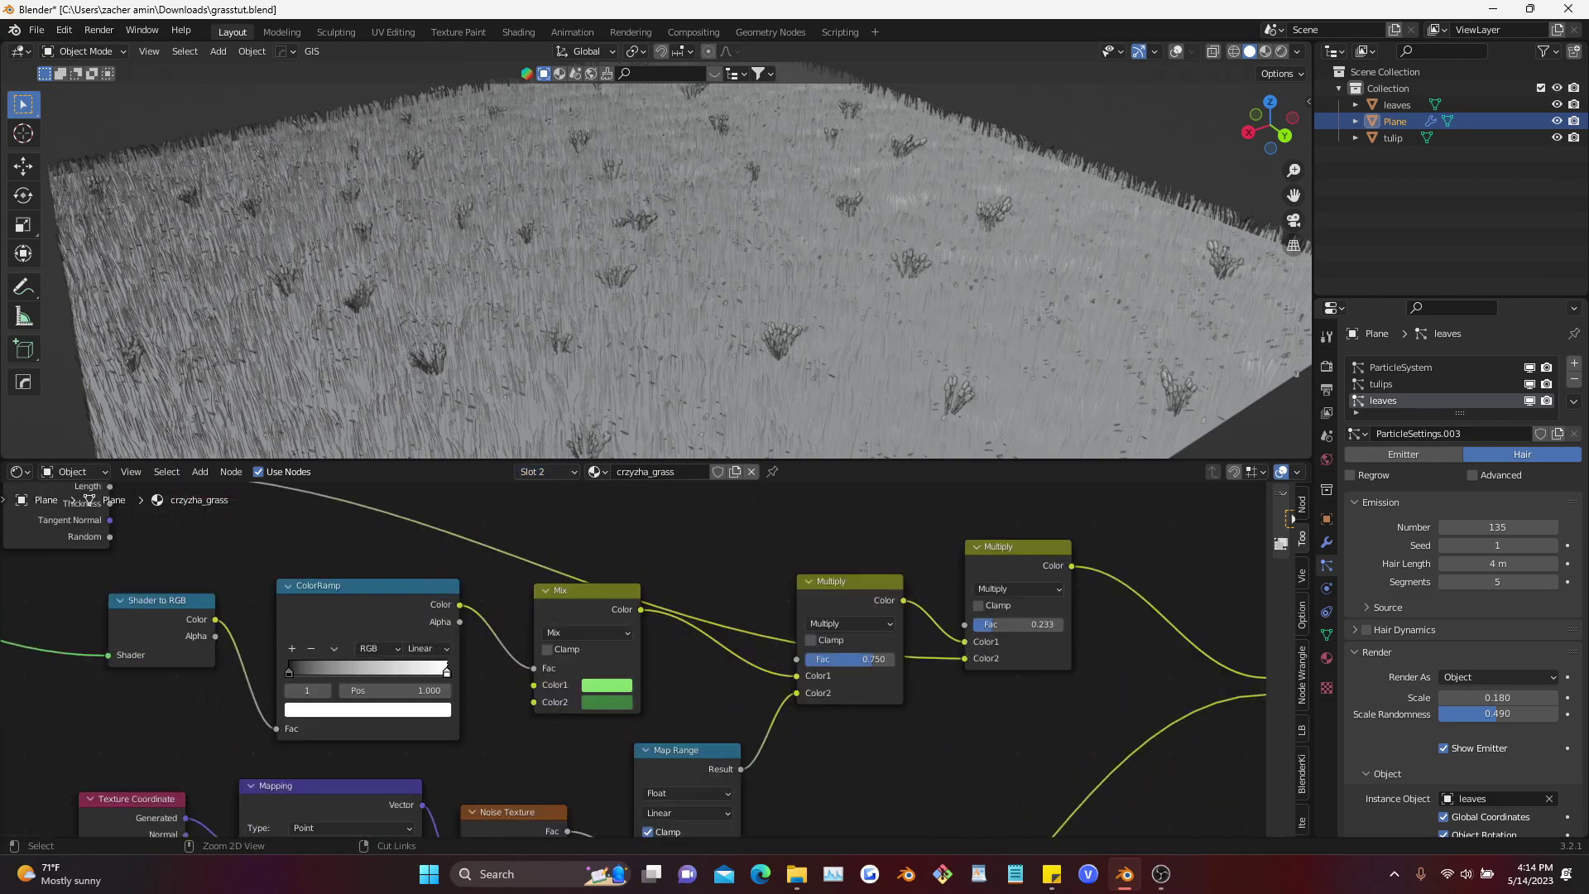
{"action": "left_click", "coordinate": [546, 472]}
{"action": "left_click", "coordinate": [497, 508]}
{"action": "scroll", "coordinate": [815, 708], "scroll_direction": "down", "scroll_amount": 4}
{"action": "middle_click_drag", "start_coordinate": [816, 707], "coordinate": [749, 687]}
{"action": "scroll", "coordinate": [648, 663], "scroll_direction": "up", "scroll_amount": 6}
{"action": "mouse_move", "coordinate": [290, 575]}
{"action": "middle_mouse_down"}
{"action": "mouse_move", "coordinate": [648, 663]}
{"action": "mouse_move", "coordinate": [527, 629]}
{"action": "middle_mouse_up"}
{"action": "scroll", "coordinate": [648, 663], "scroll_direction": "down", "scroll_amount": 3}
Display the grass field with rendered viewport shading and save the file
{"action": "left_click", "coordinate": [1281, 52]}
{"action": "scroll", "coordinate": [662, 264], "scroll_direction": "down", "scroll_amount": 2}
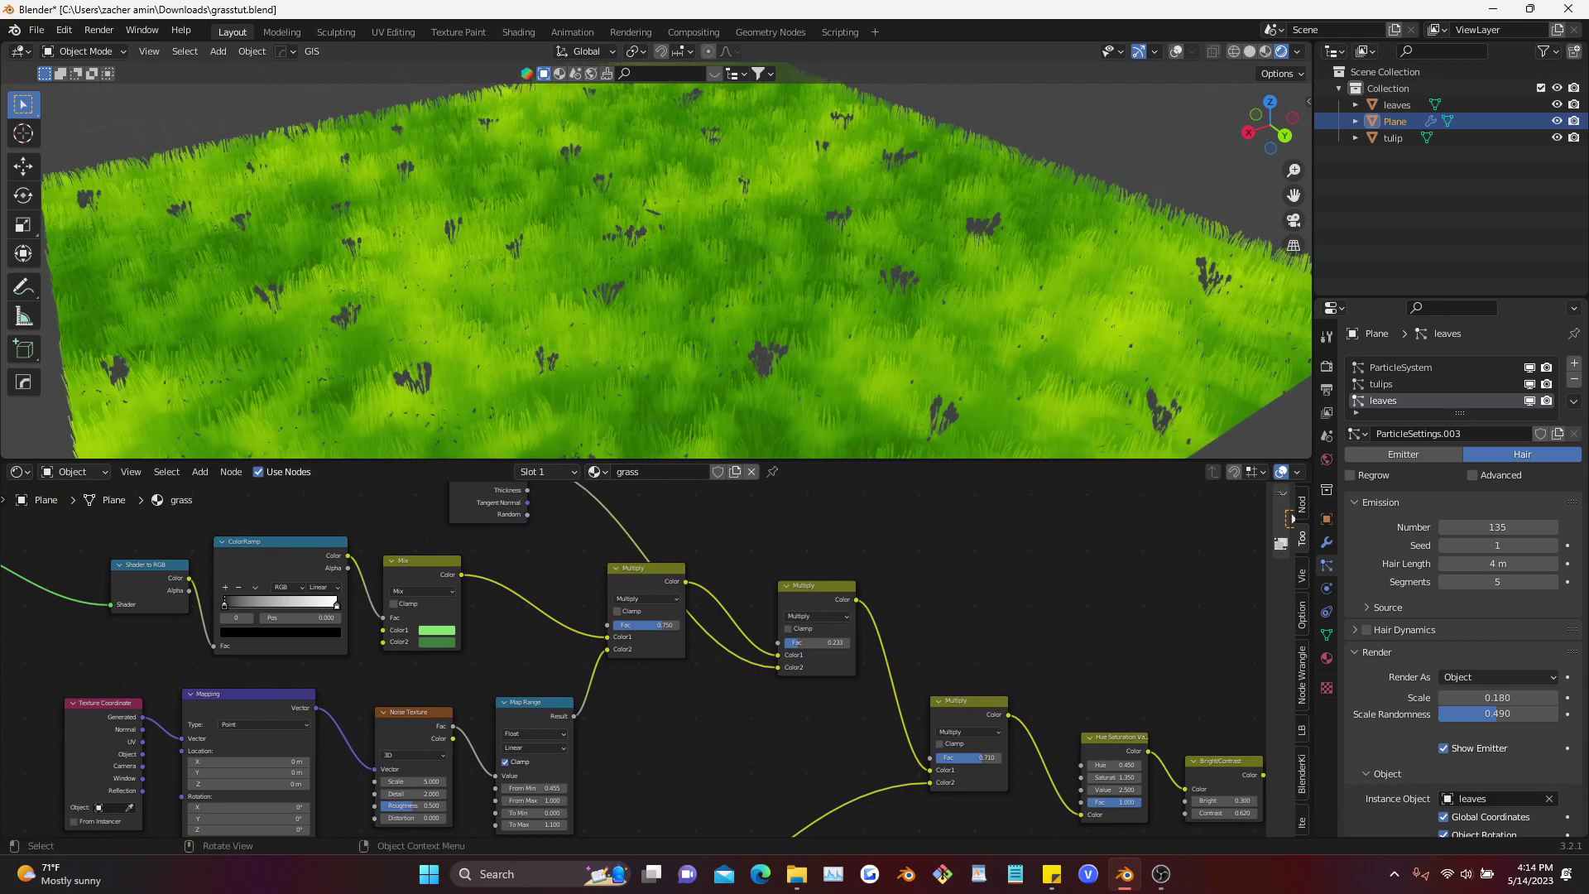
{"action": "key", "text": "ctrl+s"}
Check the crzyzha_grass material's node tree once more and return to the grass material
{"action": "left_click", "coordinate": [546, 472]}
{"action": "left_click", "coordinate": [501, 524]}
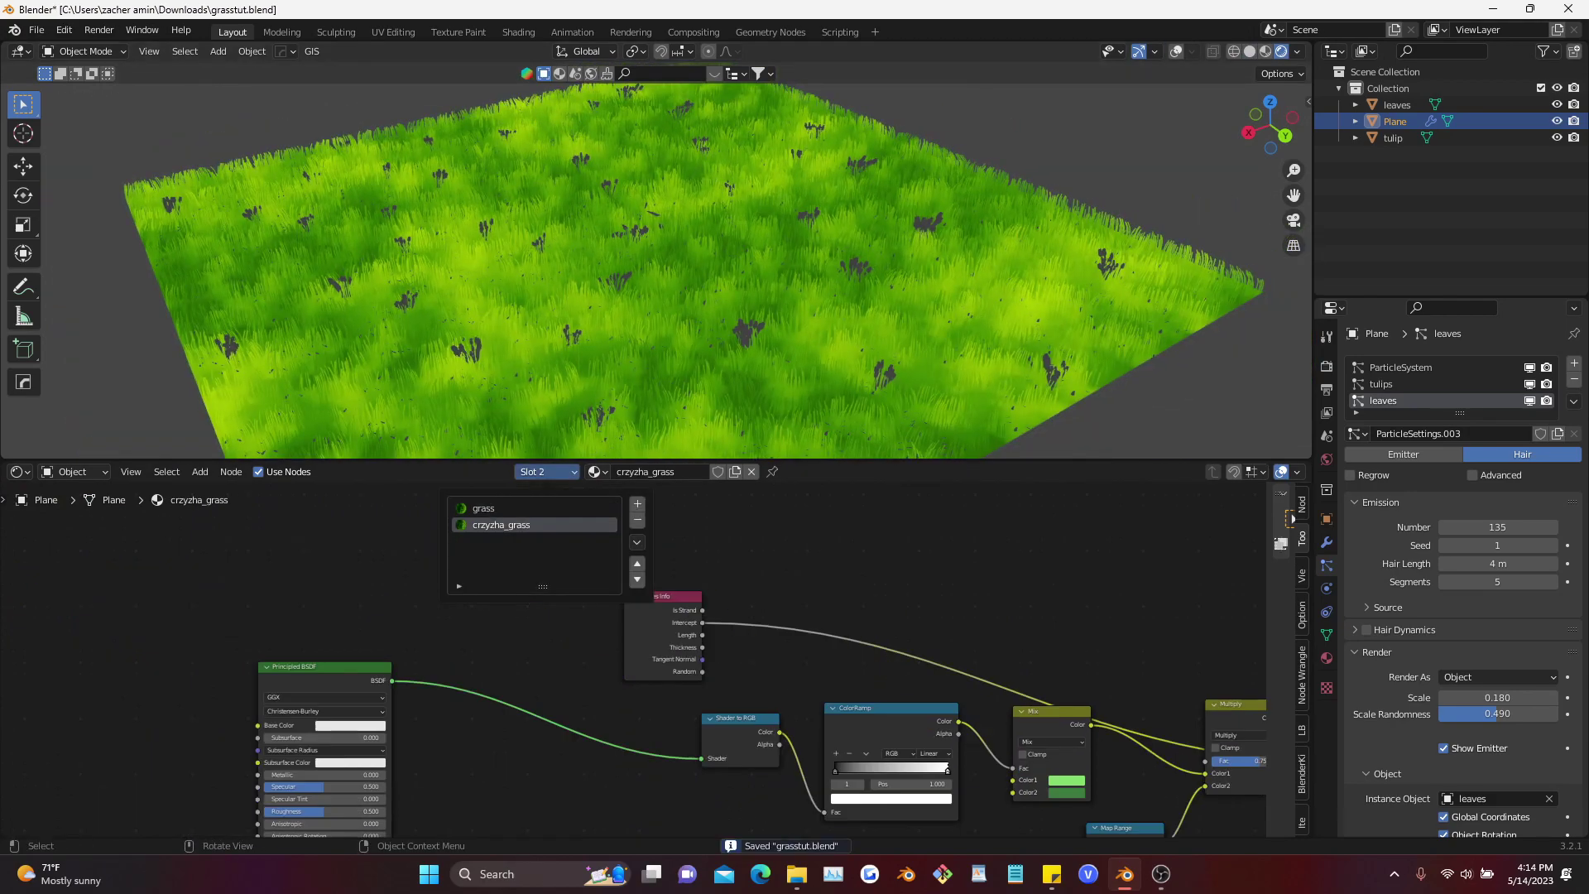
{"action": "left_click", "coordinate": [488, 508]}
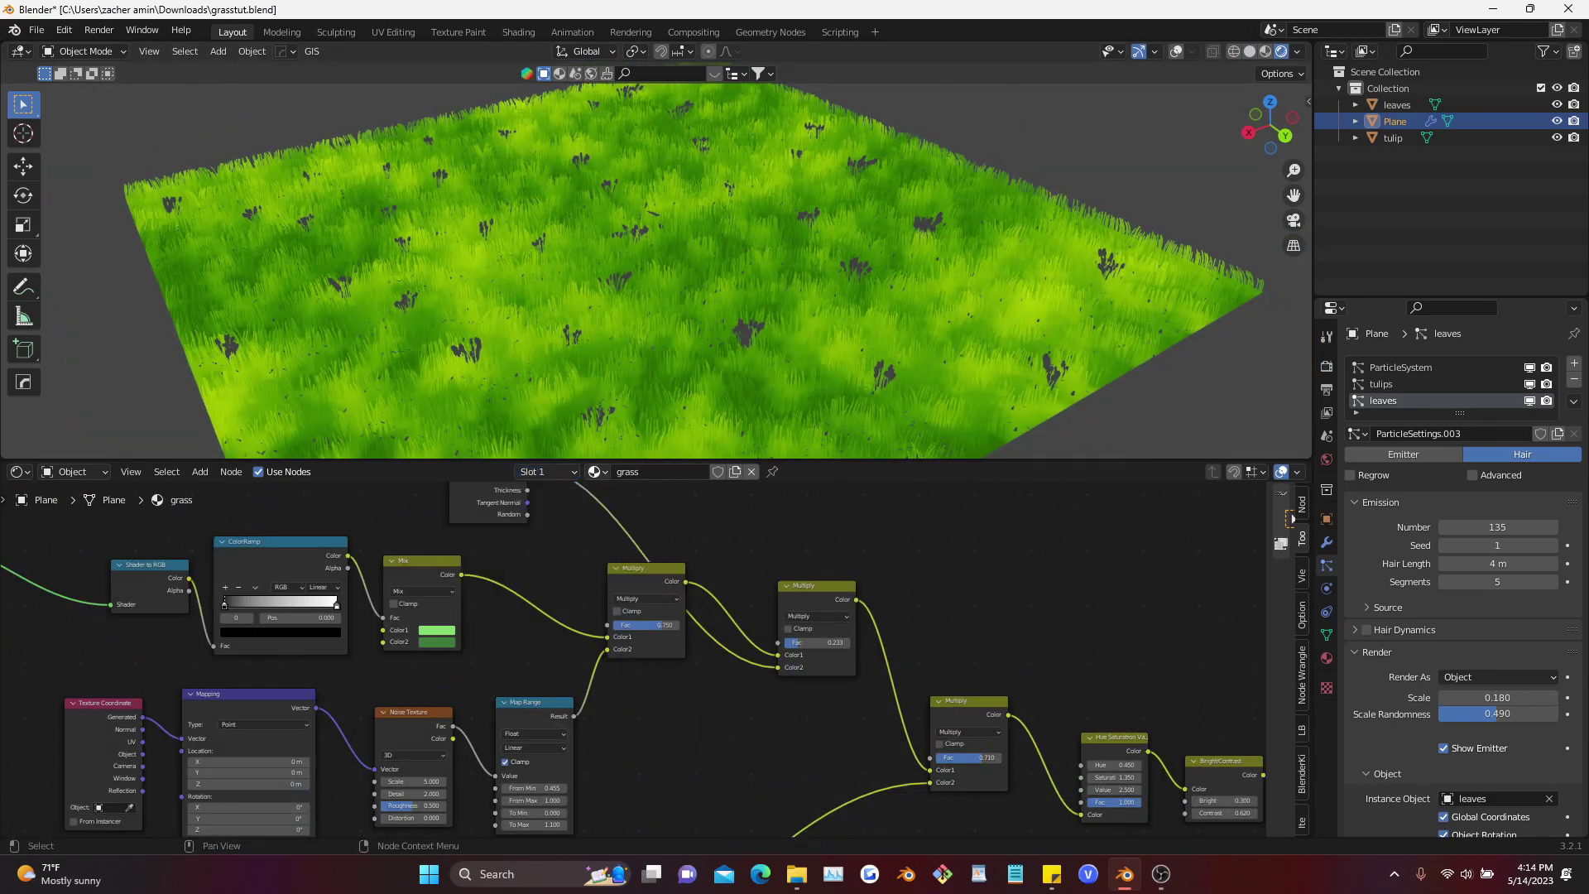
Undo the last material change, save the file, and deselect everything
{"action": "left_click", "coordinate": [594, 472]}
{"action": "key", "text": "Return"}
{"action": "key", "text": "ctrl+z"}
{"action": "mouse_move", "coordinate": [646, 331]}
{"action": "middle_mouse_down"}
{"action": "mouse_move", "coordinate": [699, 319]}
{"action": "mouse_move", "coordinate": [637, 327]}
{"action": "mouse_move", "coordinate": [608, 294]}
{"action": "mouse_move", "coordinate": [654, 323]}
{"action": "middle_mouse_up"}
{"action": "key", "text": "ctrl+shift+z"}
{"action": "key", "text": "ctrl+z"}
{"action": "key", "text": "ctrl+s"}
{"action": "key", "text": "alt+a"}
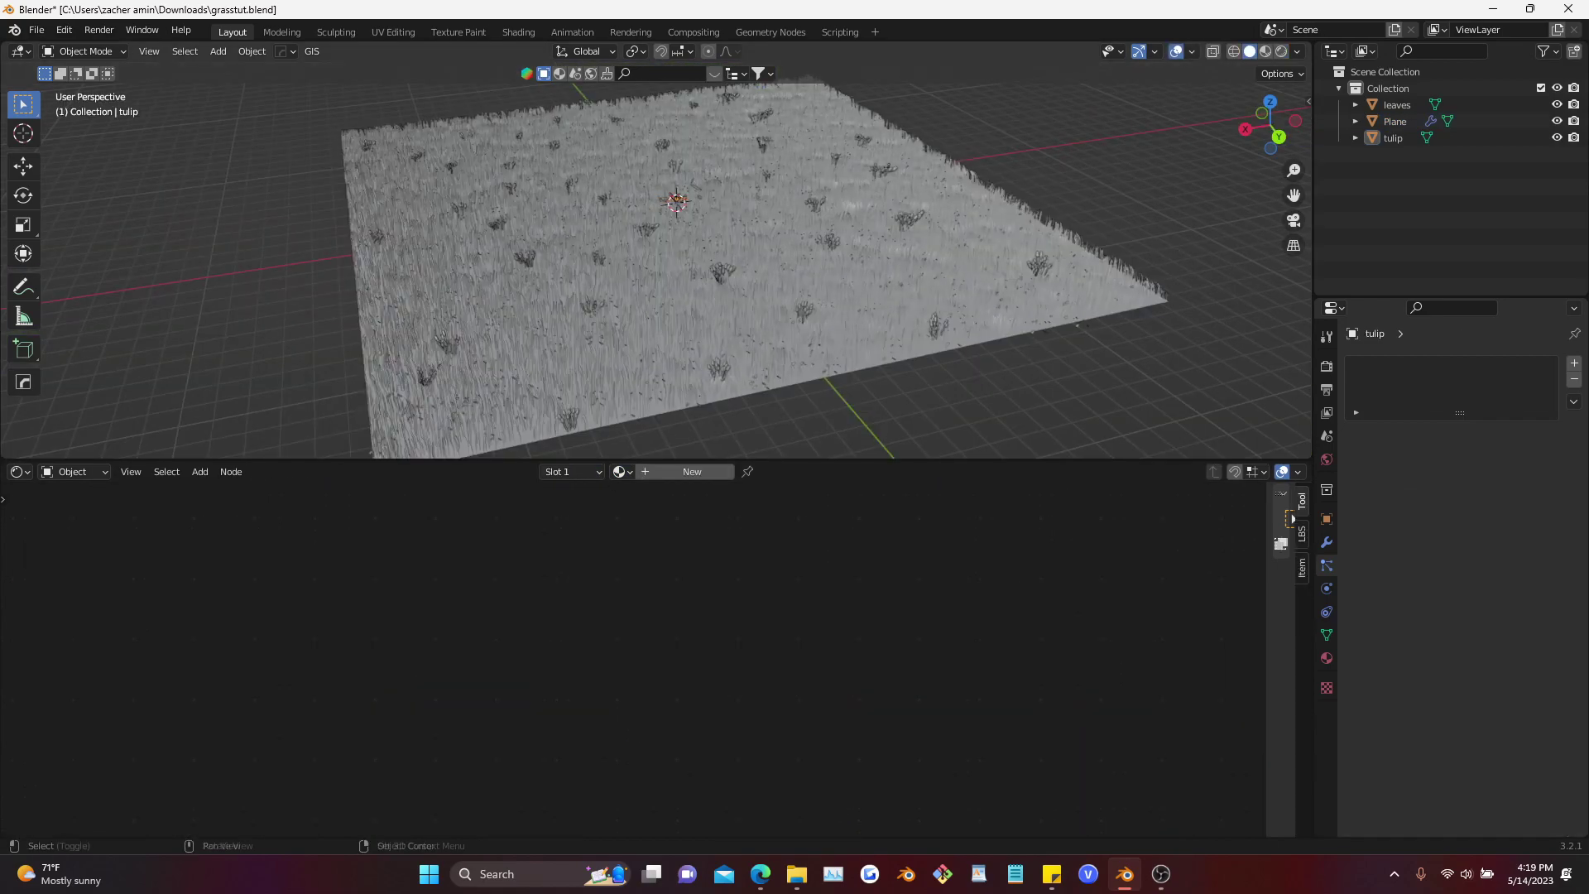
Frame the tulip object, enter Edit Mode on it, and select all linked geometry of its stem
{"action": "left_click", "coordinate": [1393, 138]}
{"action": "key", "text": "KP_Decimal"}
{"action": "scroll", "coordinate": [687, 273], "scroll_direction": "up", "scroll_amount": 3}
{"action": "middle_click_drag", "start_coordinate": [687, 274], "coordinate": [728, 331]}
{"action": "key", "text": "Tab"}
{"action": "middle_click_drag", "start_coordinate": [634, 228], "coordinate": [682, 217]}
{"action": "key", "text": "ctrl+l"}
{"action": "middle_click_drag", "start_coordinate": [600, 249], "coordinate": [579, 257]}
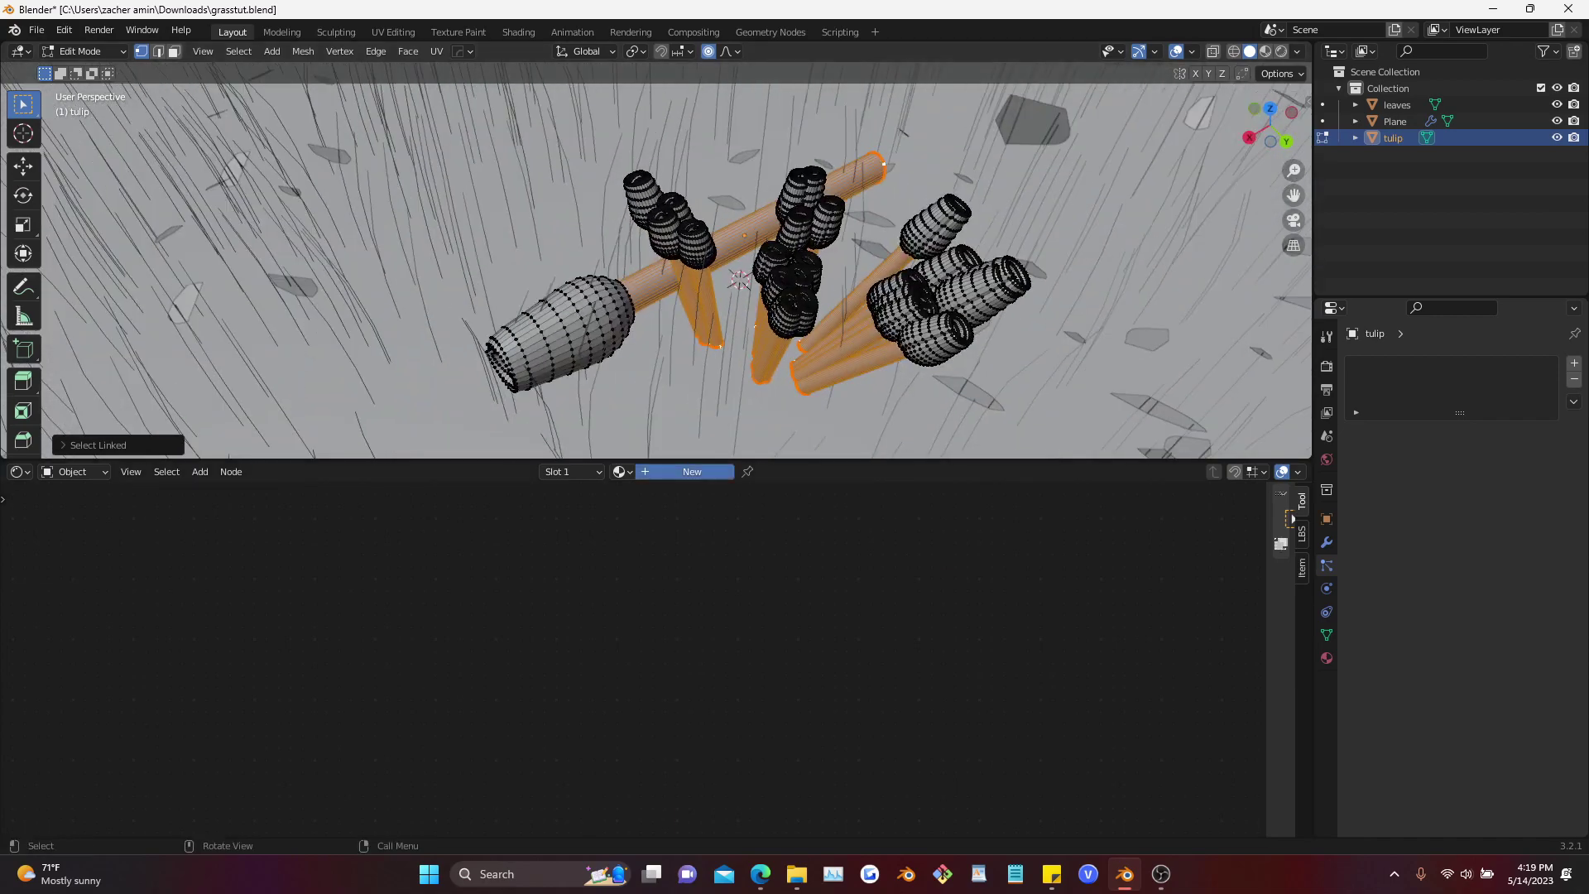
Create a new material on the tulip and assign it to the selected stem
{"action": "left_click", "coordinate": [691, 471]}
{"action": "middle_click_drag", "start_coordinate": [712, 662], "coordinate": [695, 648]}
{"action": "left_click", "coordinate": [547, 472]}
{"action": "left_click", "coordinate": [547, 472]}
{"action": "left_click", "coordinate": [480, 608]}
{"action": "key", "text": "Tab"}
{"action": "key", "text": "Tab"}
Delete the default Principled BSDF from the stem material and add an Emission node
{"action": "left_click_drag", "start_coordinate": [546, 570], "coordinate": [290, 595]}
{"action": "middle_click_drag", "start_coordinate": [290, 595], "coordinate": [397, 573]}
{"action": "scroll", "coordinate": [397, 572], "scroll_direction": "up", "scroll_amount": 2}
{"action": "key", "text": "x"}
{"action": "key", "text": "shift+a"}
{"action": "left_click", "coordinate": [673, 547]}
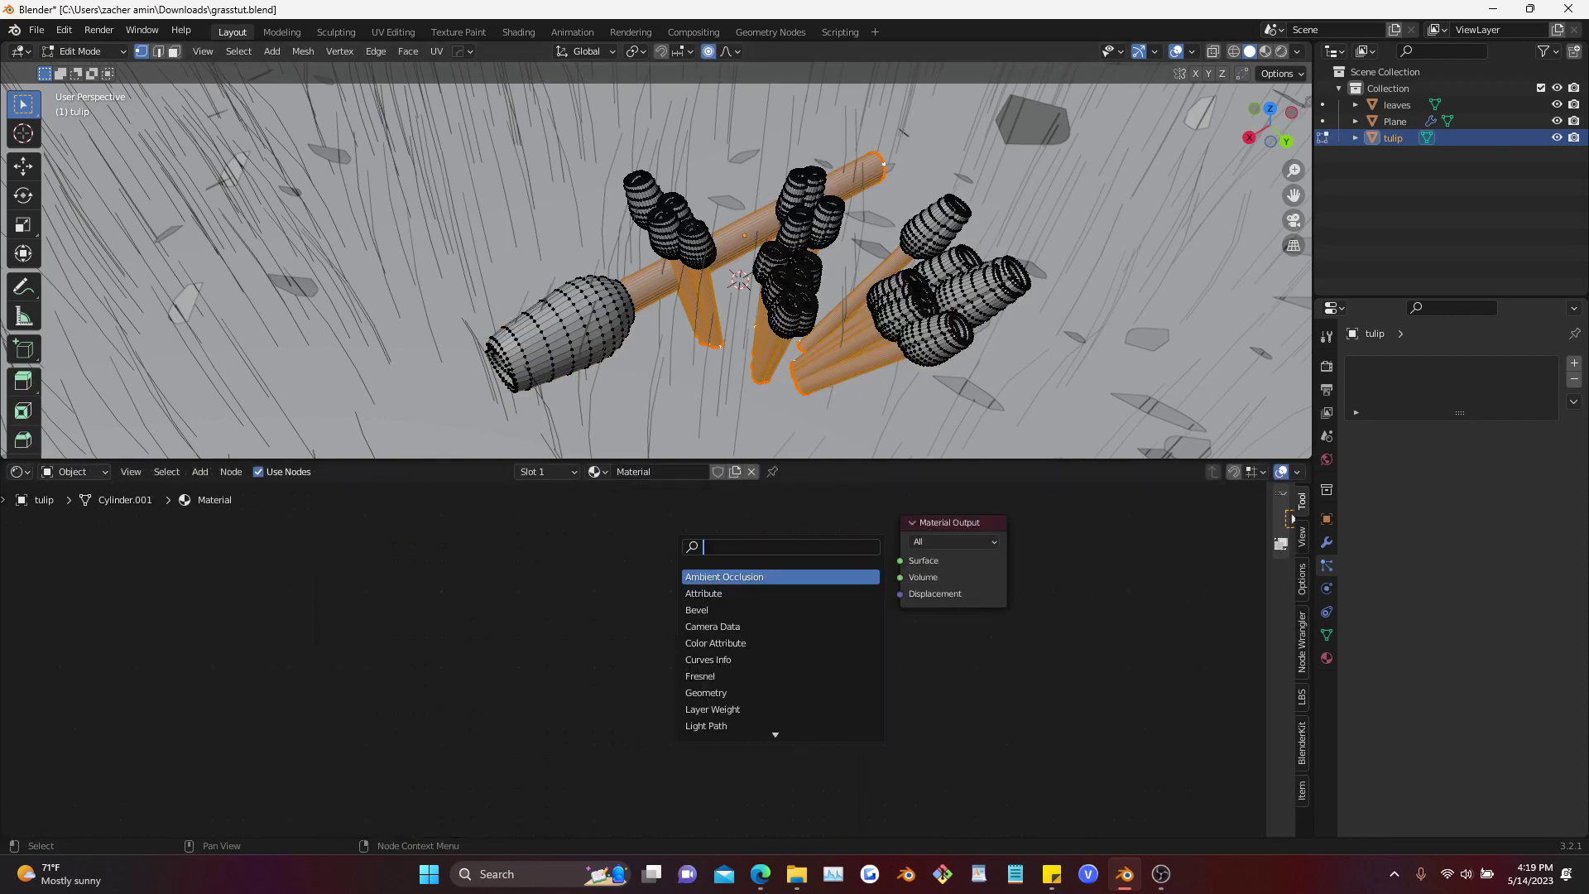
{"action": "type", "text": "emiss"}
{"action": "key", "text": "Return"}
Set the Emission color to dark green and connect the node to the Material Output's Surface
{"action": "left_click", "coordinate": [592, 625]}
{"action": "left_click", "coordinate": [614, 645]}
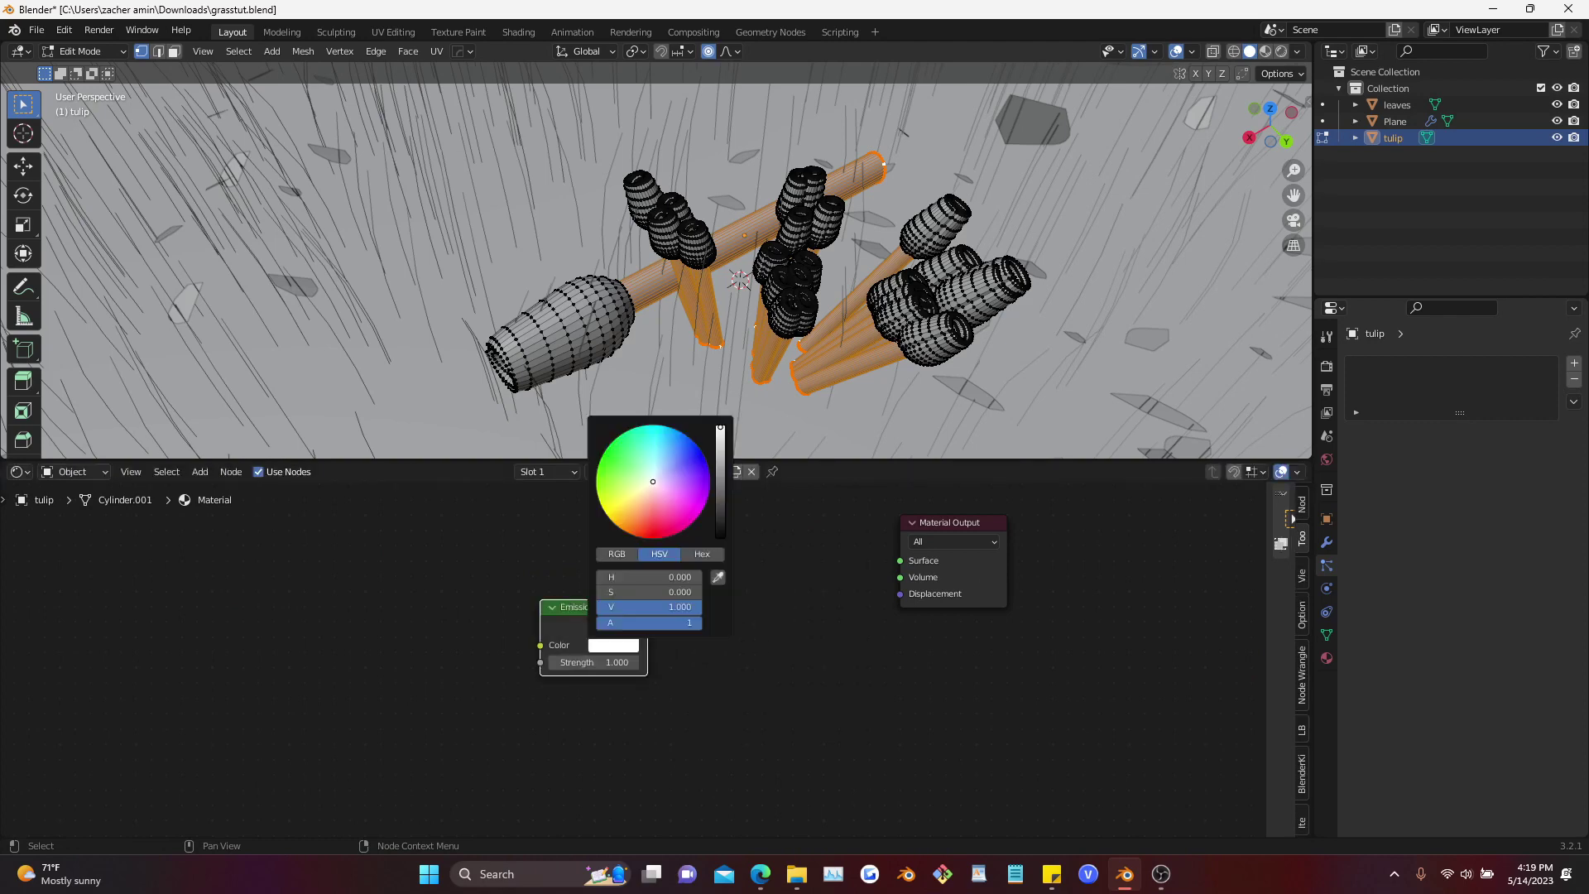
{"action": "left_click_drag", "start_coordinate": [686, 607], "coordinate": [615, 606]}
{"action": "left_click", "coordinate": [654, 620]}
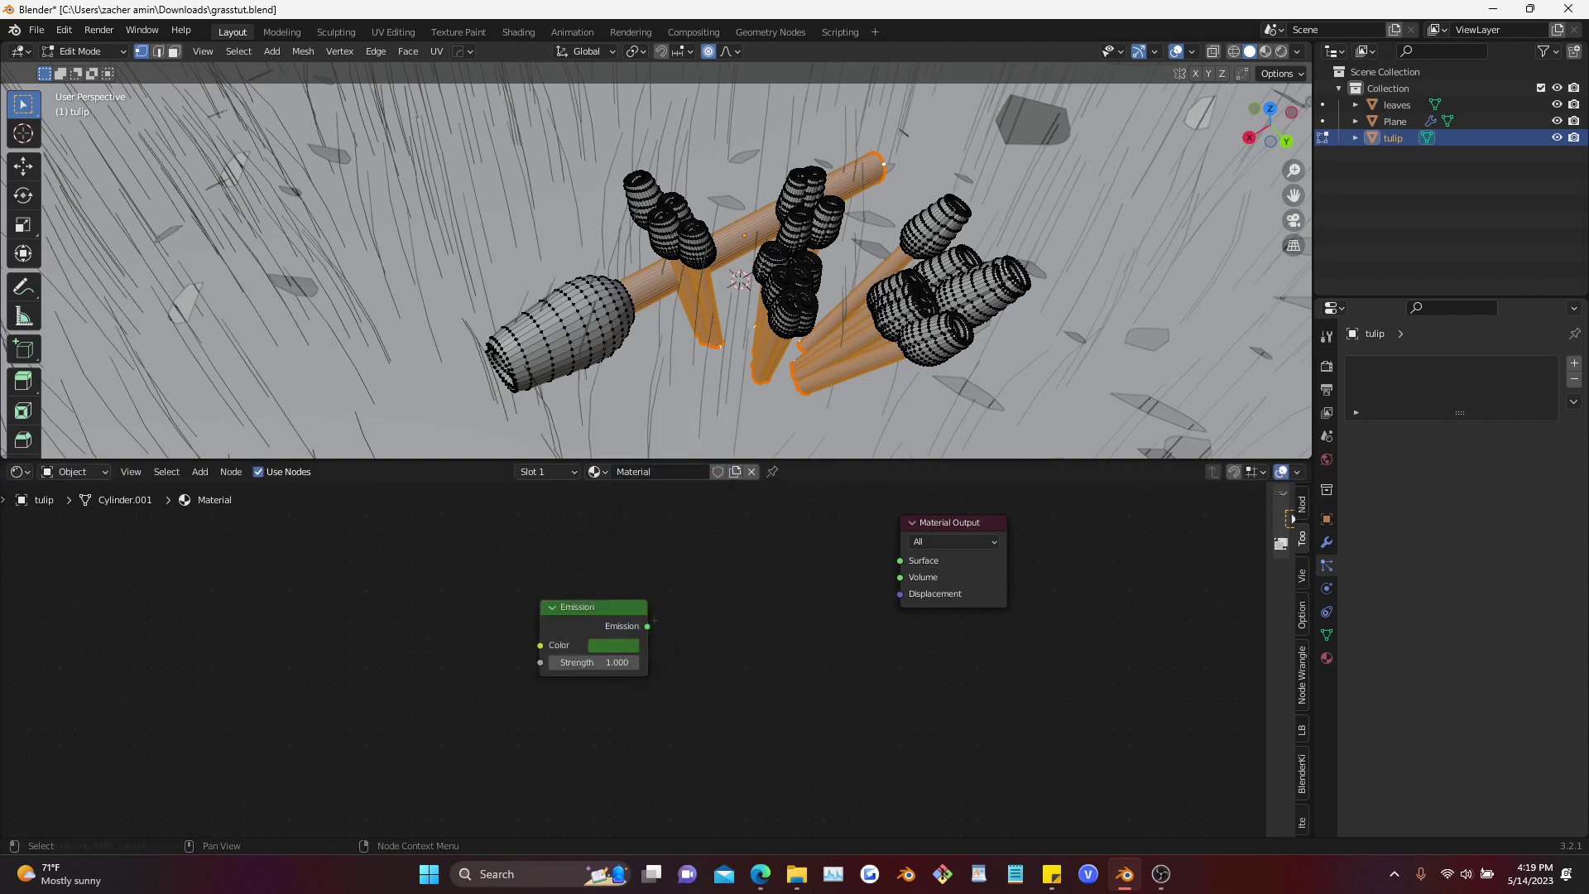
Select the tulip's bulb geometry, assign it to a new second material slot, and turn on Material Preview shading
{"action": "key", "text": "alt+a"}
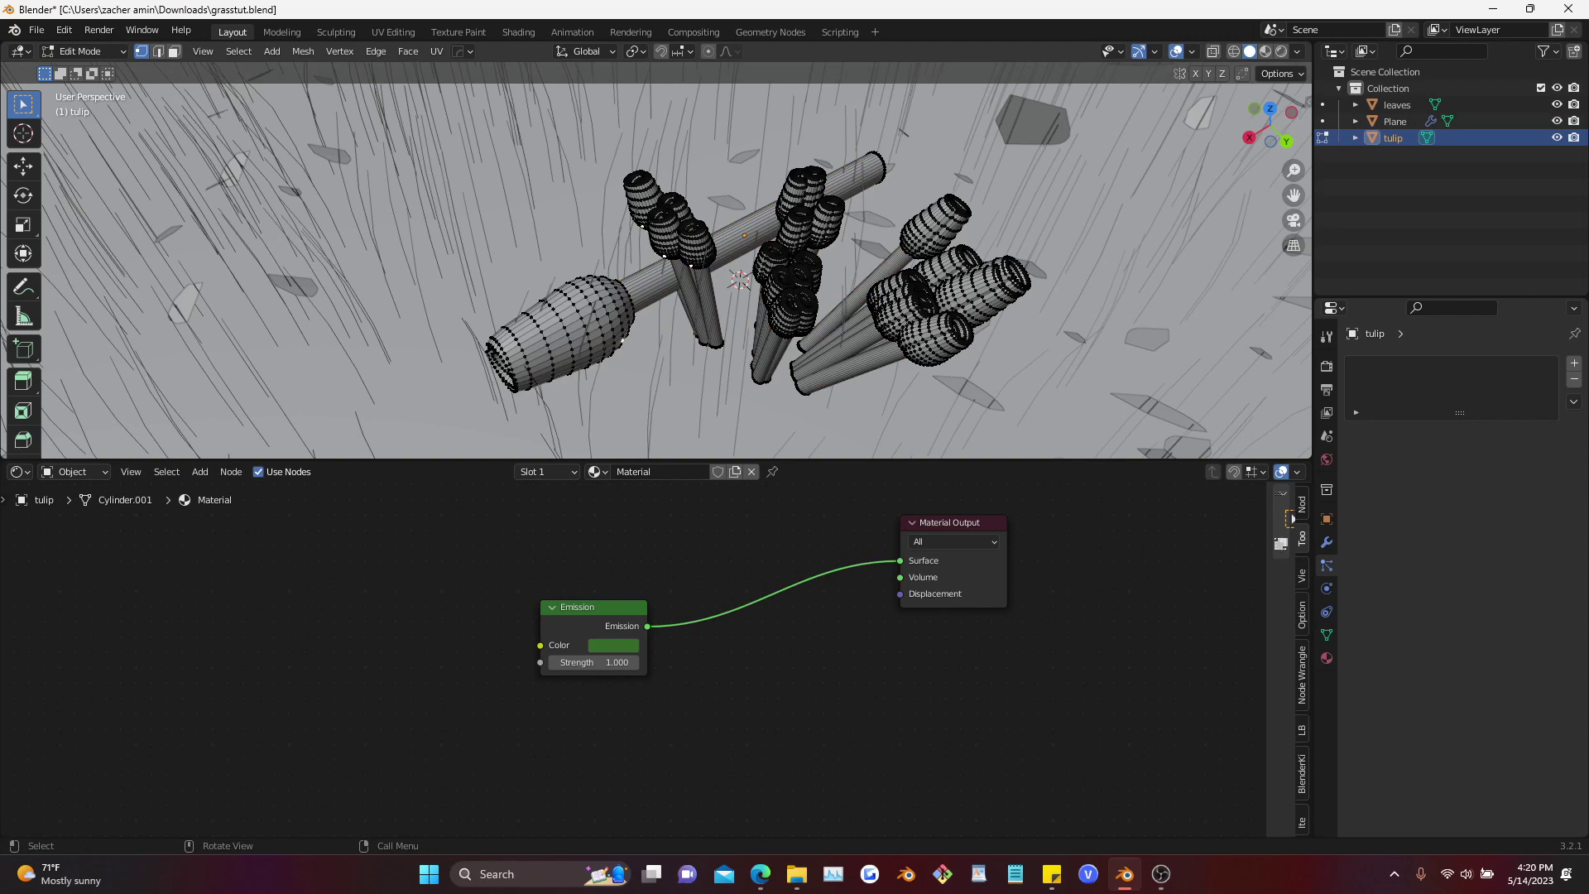
{"action": "key", "text": "ctrl+l"}
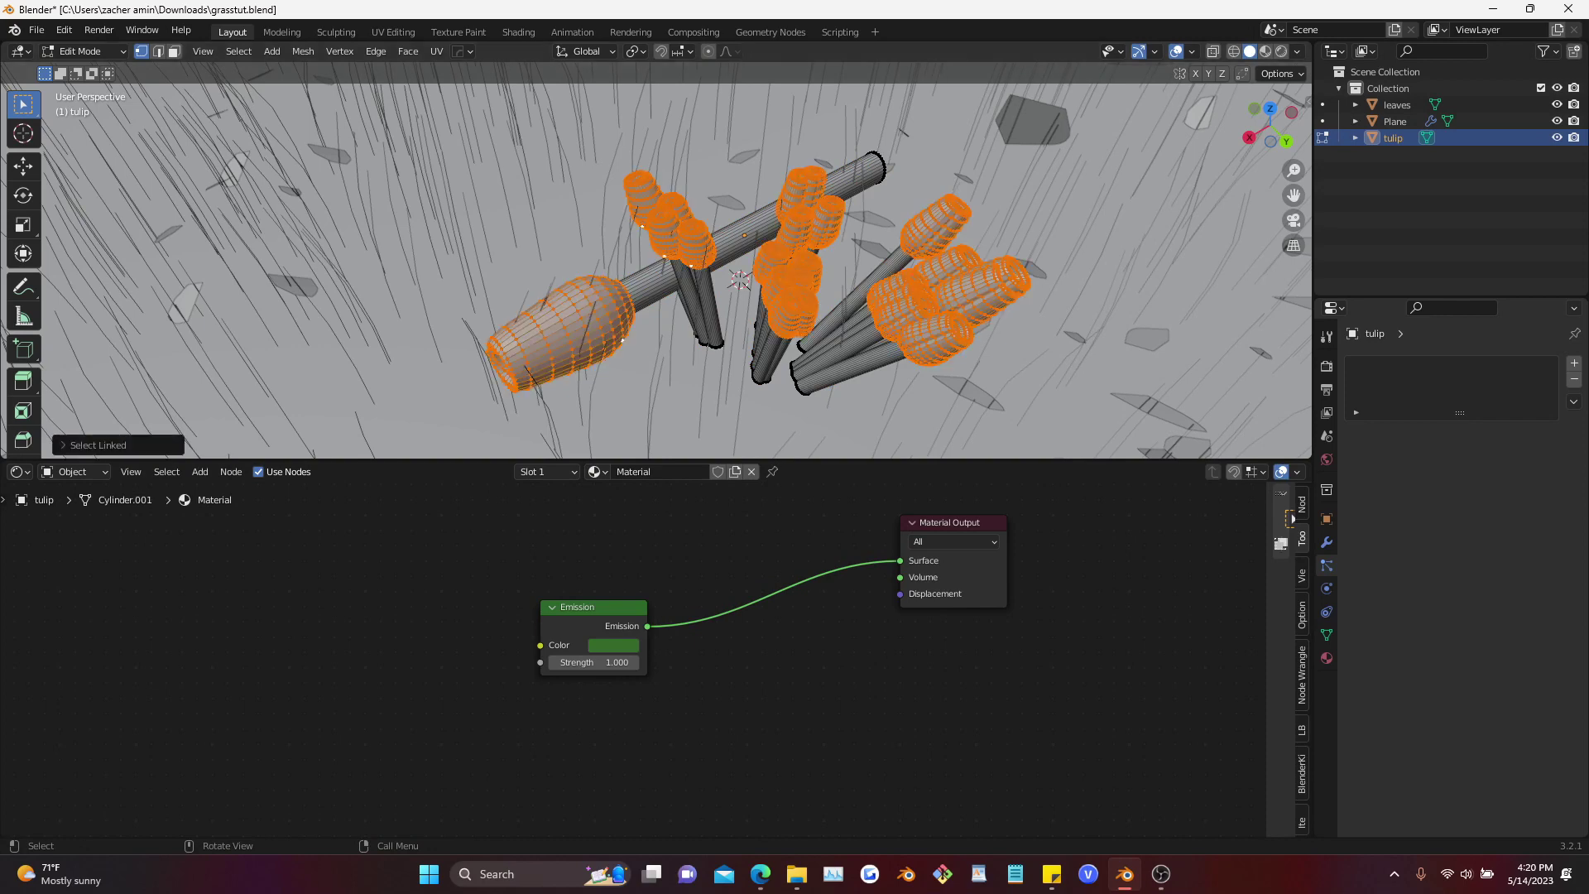
{"action": "left_click", "coordinate": [543, 472]}
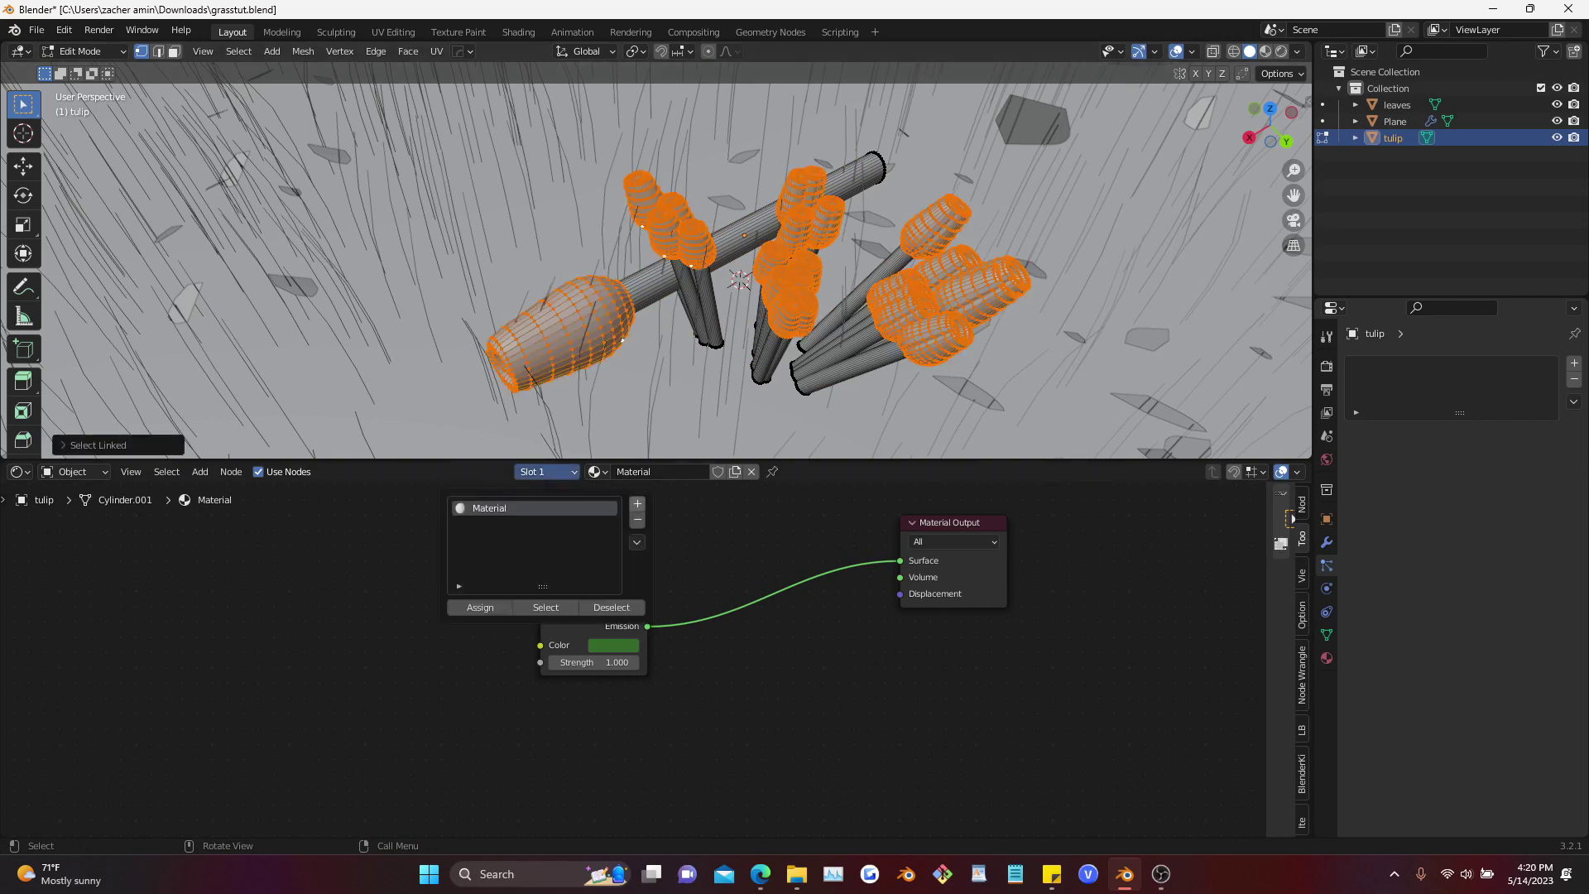
{"action": "left_click", "coordinate": [637, 504]}
{"action": "key", "text": "Tab"}
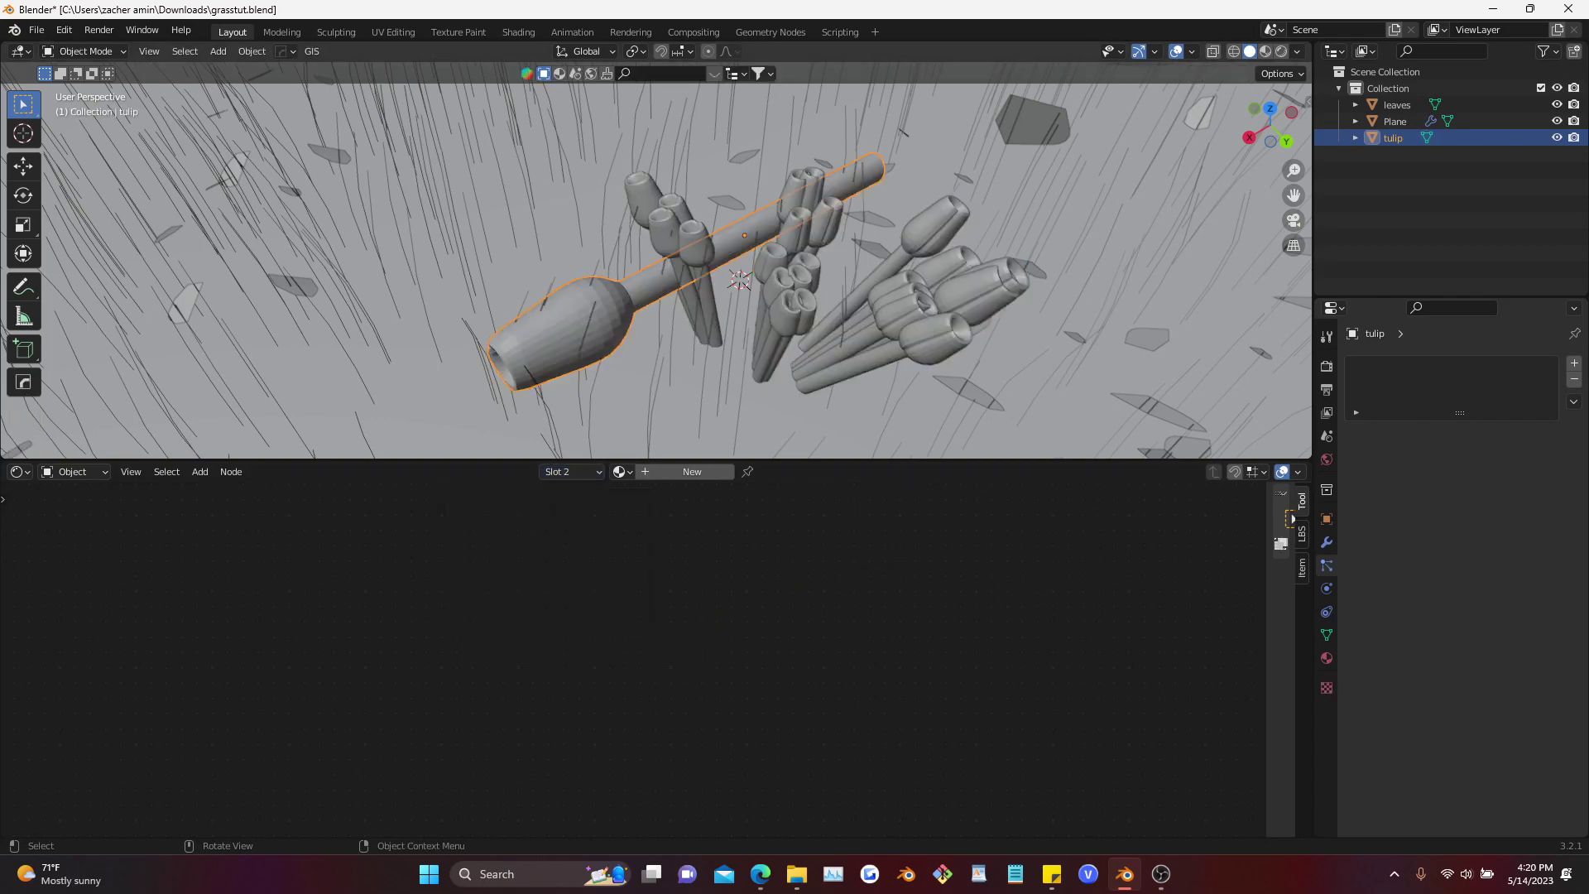
{"action": "left_click", "coordinate": [1266, 52]}
{"action": "key", "text": "Tab"}
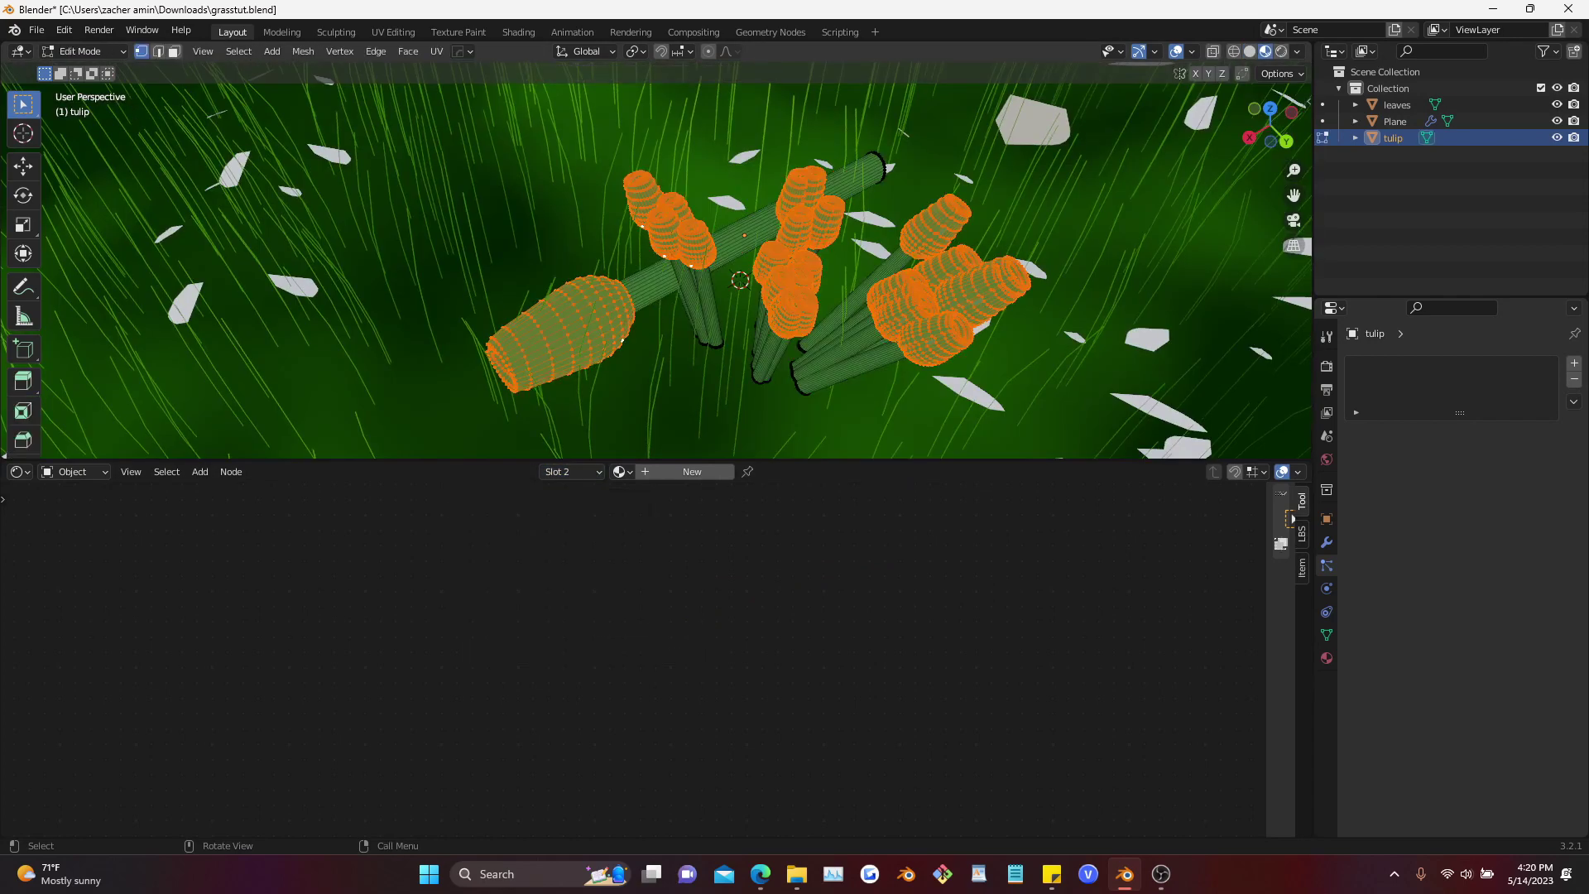
{"action": "left_click", "coordinate": [571, 472]}
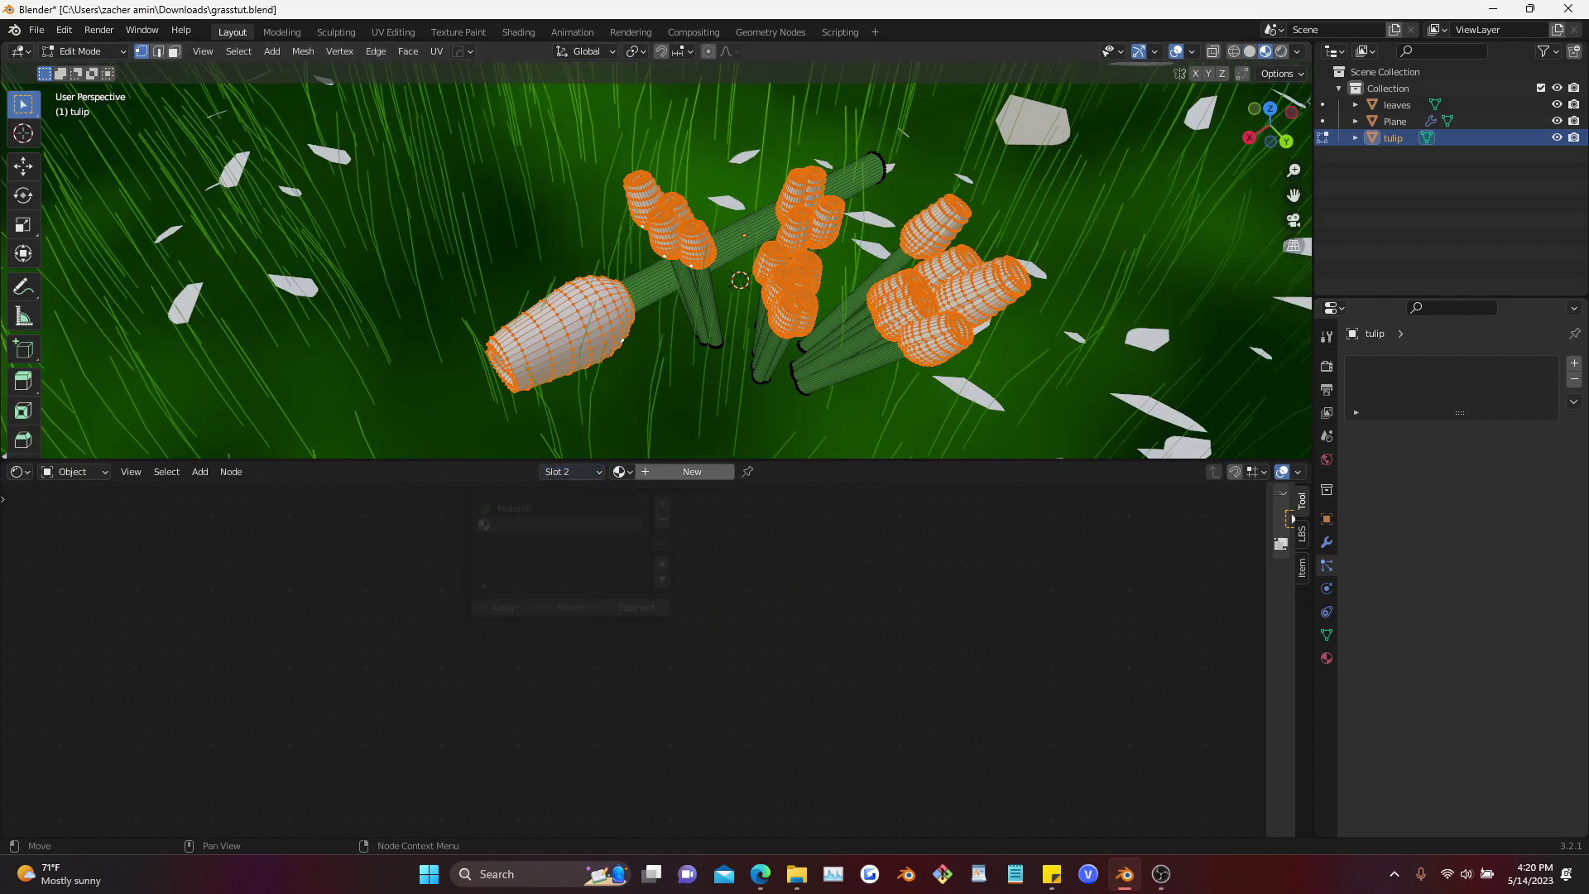
Create a new bulb material in slot 2, replace its Principled BSDF with a Texture Coordinate node, and save the file
{"action": "left_click", "coordinate": [692, 472]}
{"action": "middle_click_drag", "start_coordinate": [670, 550], "coordinate": [811, 591]}
{"action": "scroll", "coordinate": [811, 592], "scroll_direction": "down", "scroll_amount": 1}
{"action": "key", "text": "shift+a"}
{"action": "type", "text": "stexture coordinate"}
{"action": "key", "text": "Return"}
{"action": "left_click", "coordinate": [476, 578]}
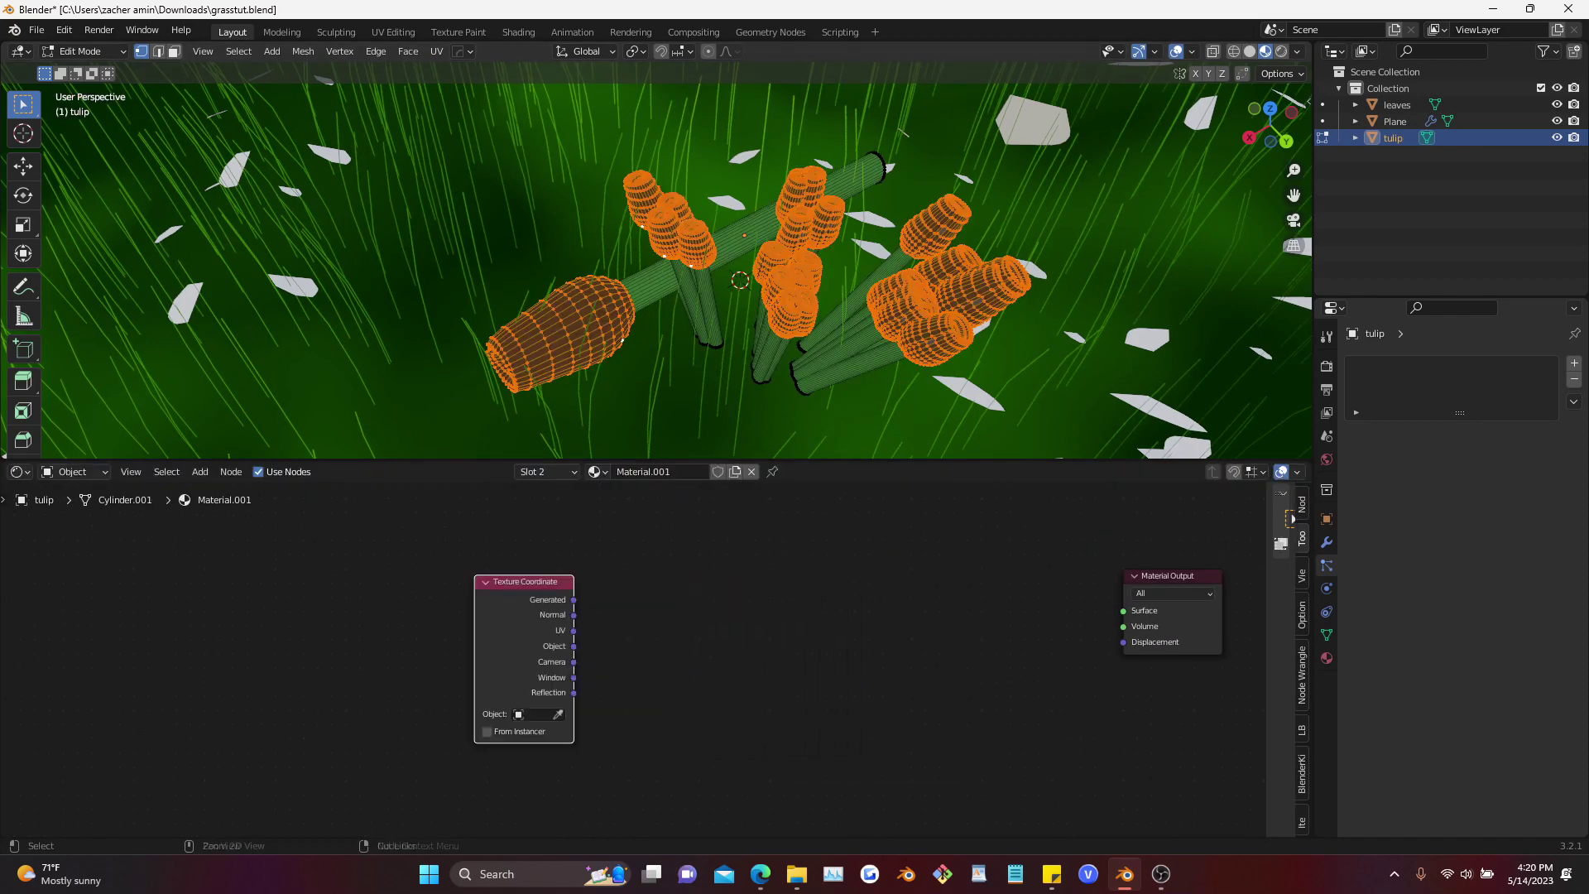
{"action": "key", "text": "ctrl+s"}
{"action": "middle_click_drag", "start_coordinate": [486, 581], "coordinate": [568, 569]}
{"action": "left_click_drag", "start_coordinate": [573, 568], "coordinate": [398, 587]}
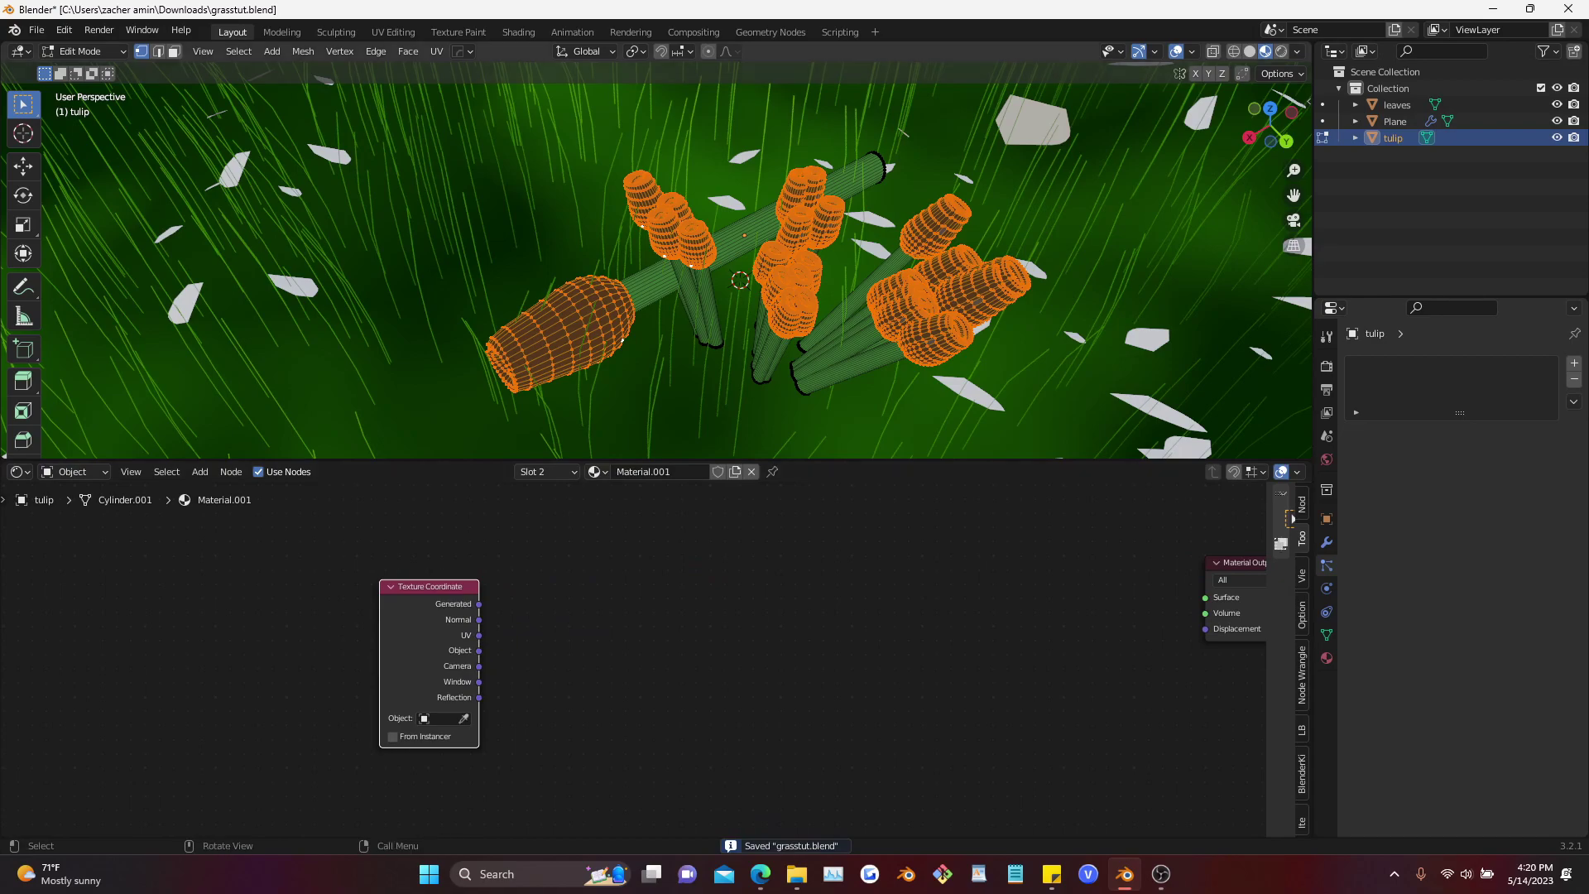
Return to Object Mode and pick the grass Plane as the Texture Coordinate node's object
{"action": "scroll", "coordinate": [657, 261], "scroll_direction": "down", "scroll_amount": 2}
{"action": "key", "text": "Tab"}
{"action": "scroll", "coordinate": [657, 260], "scroll_direction": "down", "scroll_amount": 10}
{"action": "scroll", "coordinate": [657, 261], "scroll_direction": "up", "scroll_amount": 5}
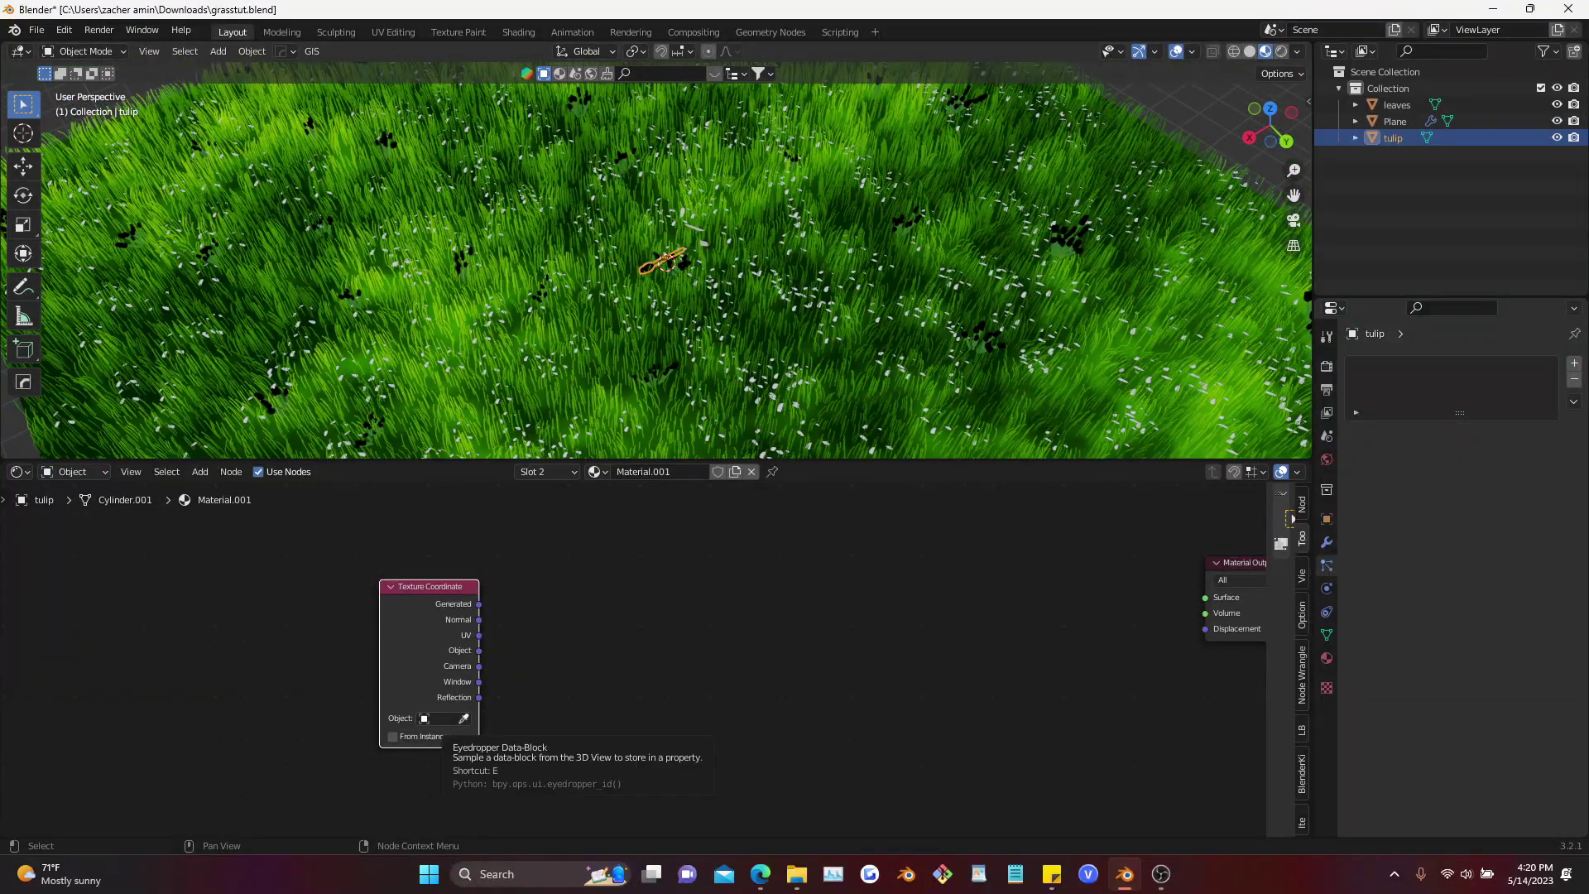
{"action": "left_click", "coordinate": [463, 717]}
{"action": "scroll", "coordinate": [657, 261], "scroll_direction": "up", "scroll_amount": 5}
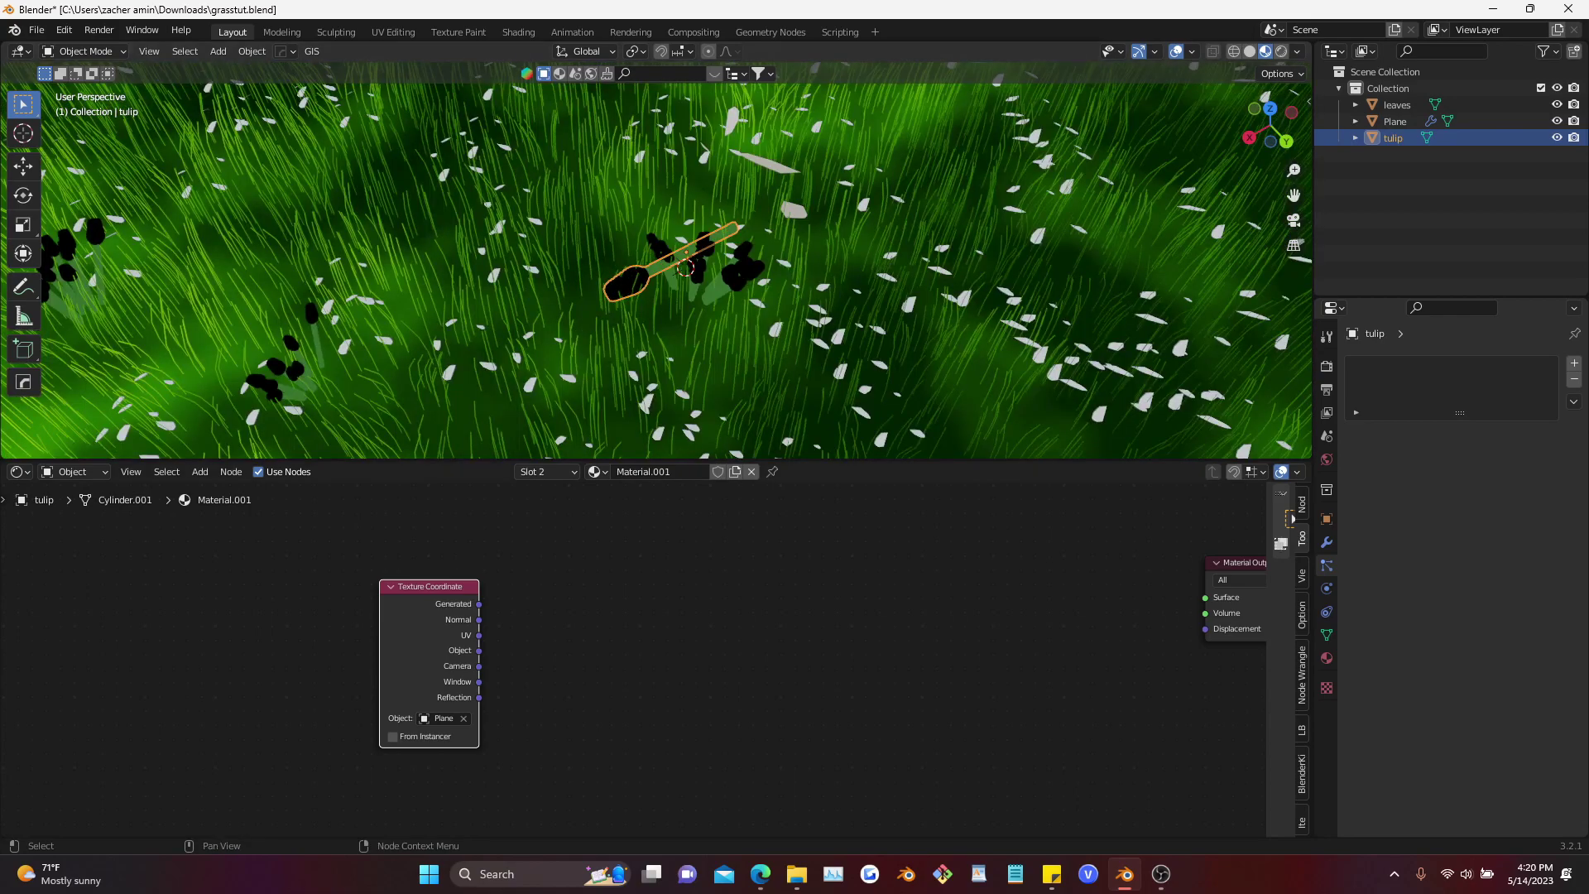
{"action": "scroll", "coordinate": [657, 260], "scroll_direction": "down", "scroll_amount": 7}
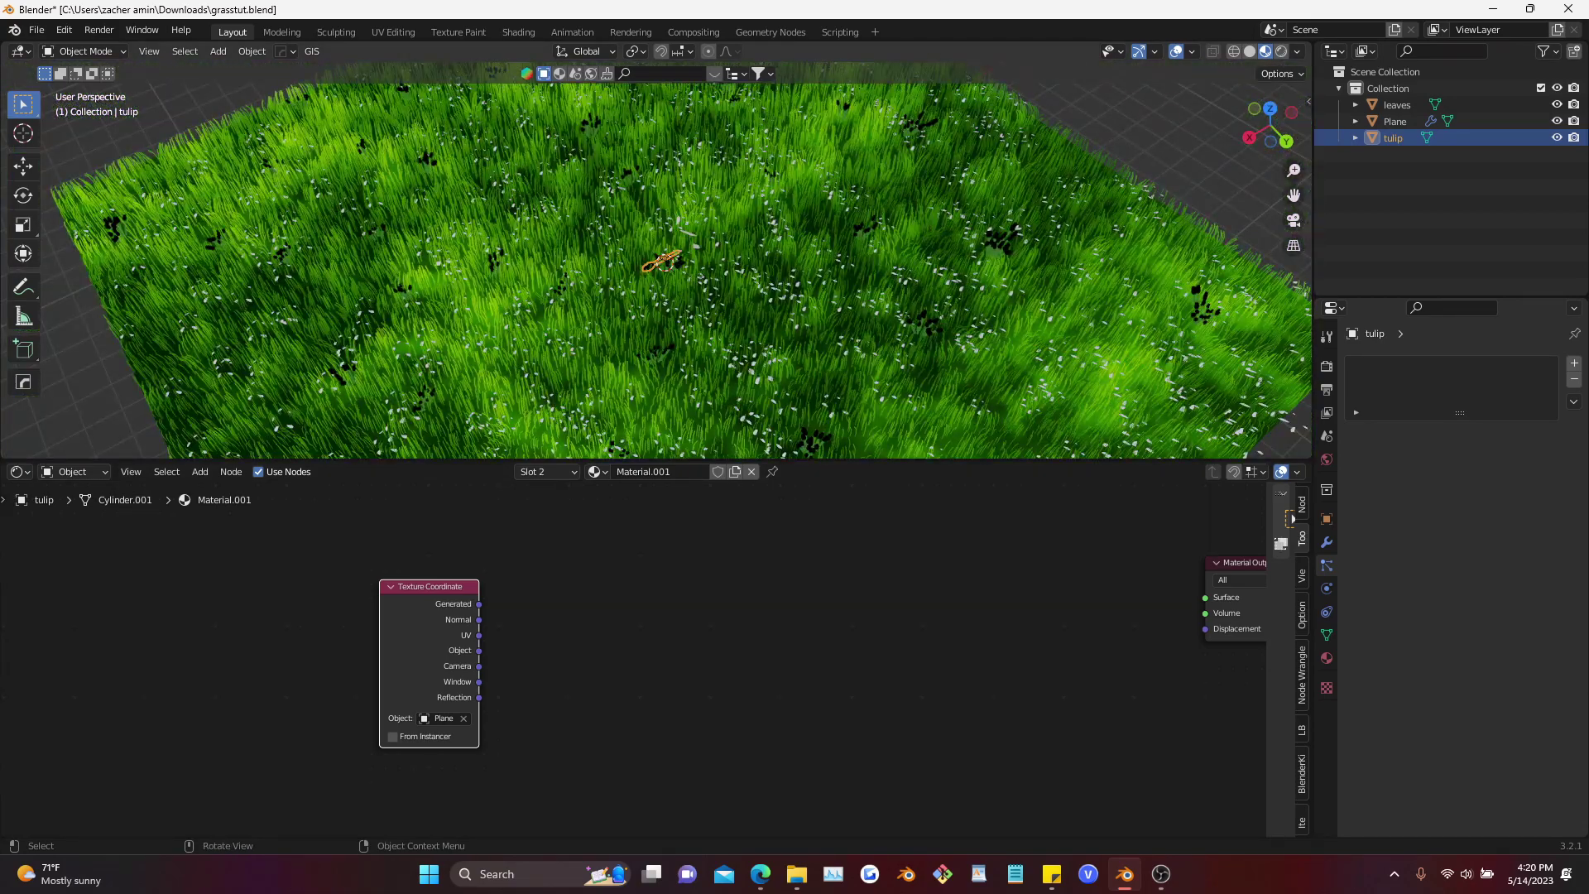
{"action": "scroll", "coordinate": [657, 261], "scroll_direction": "up", "scroll_amount": 8}
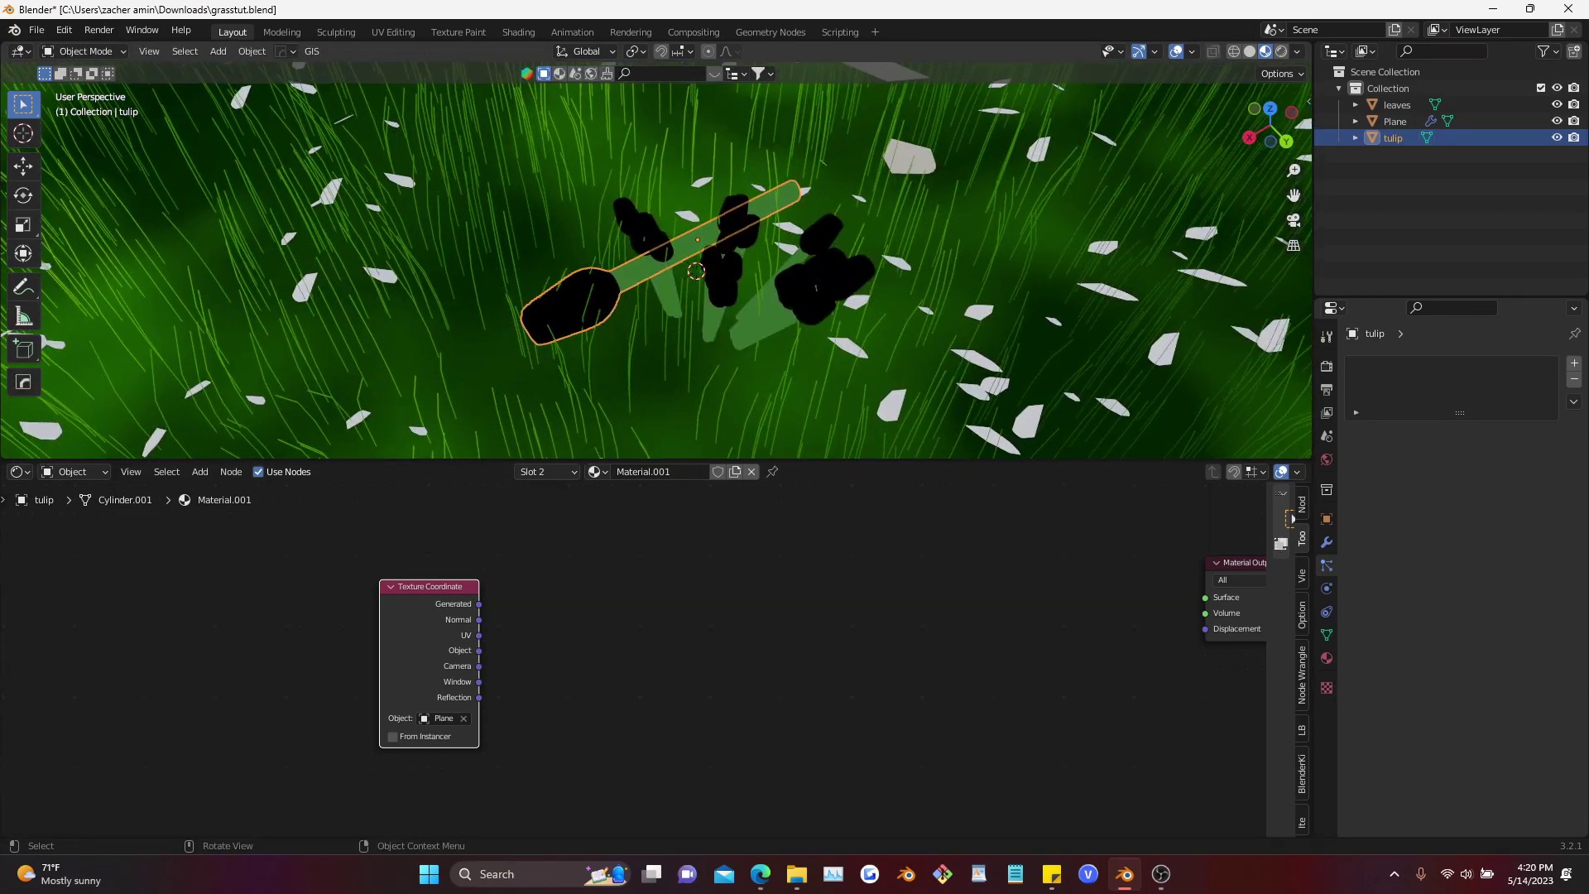
Add a Mapping node and feed its Vector from the Texture Coordinate's Object output
{"action": "left_click_drag", "start_coordinate": [429, 587], "coordinate": [232, 591]}
{"action": "key", "text": "shift+a"}
{"action": "left_click", "coordinate": [529, 579]}
{"action": "type", "text": "mapp"}
{"action": "key", "text": "Return"}
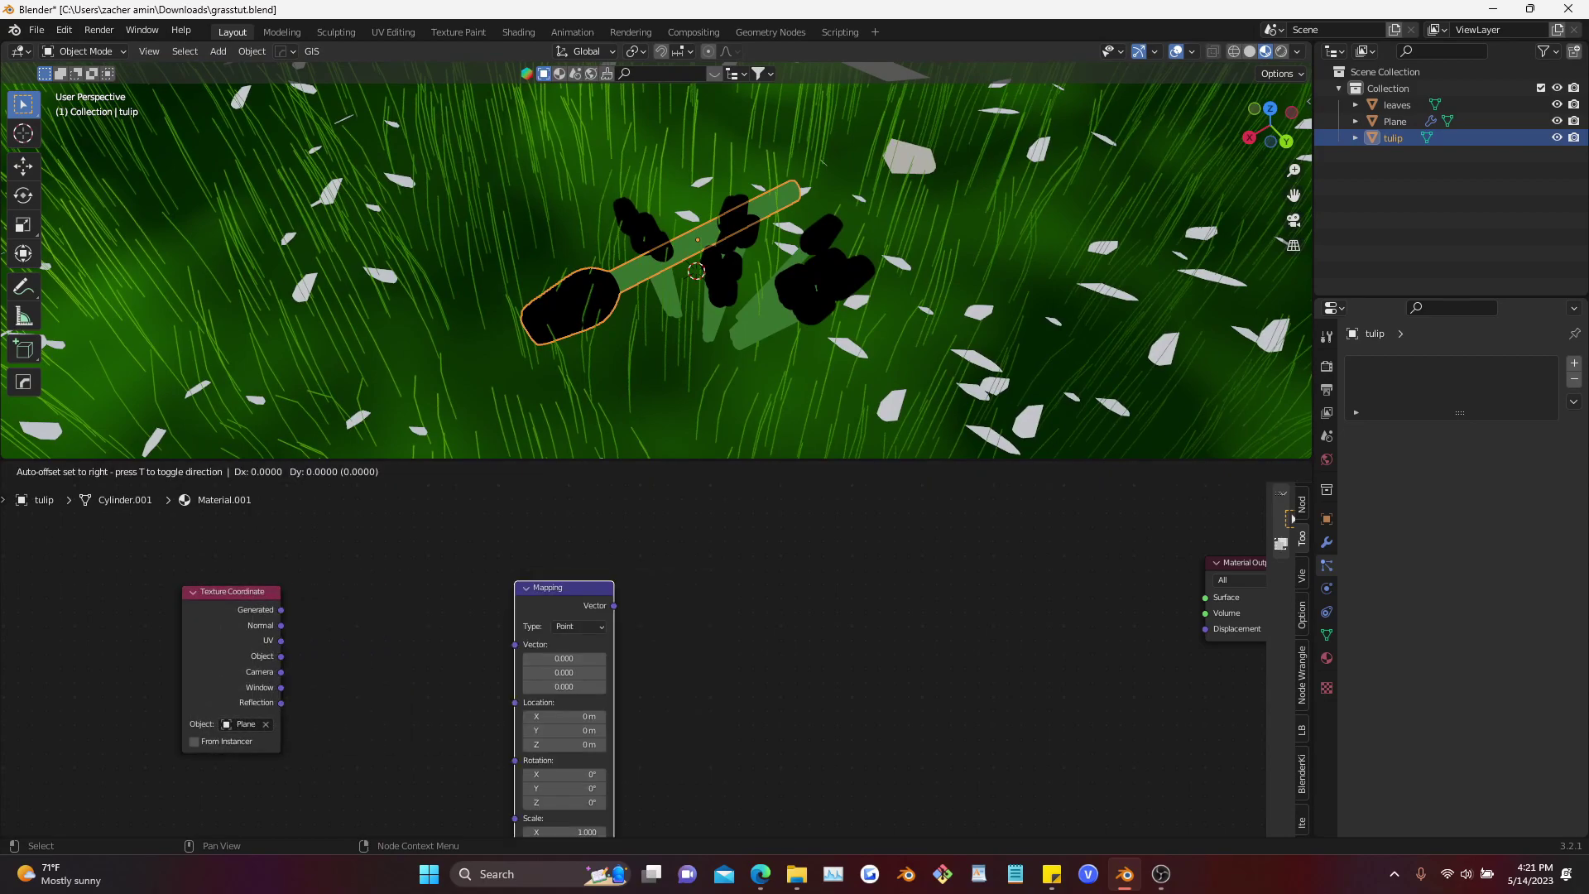
{"action": "left_click", "coordinate": [469, 528]}
{"action": "left_click", "coordinate": [278, 656]}
{"action": "left_click_drag", "start_coordinate": [458, 586], "coordinate": [462, 585]}
{"action": "scroll", "coordinate": [657, 261], "scroll_direction": "down", "scroll_amount": 8}
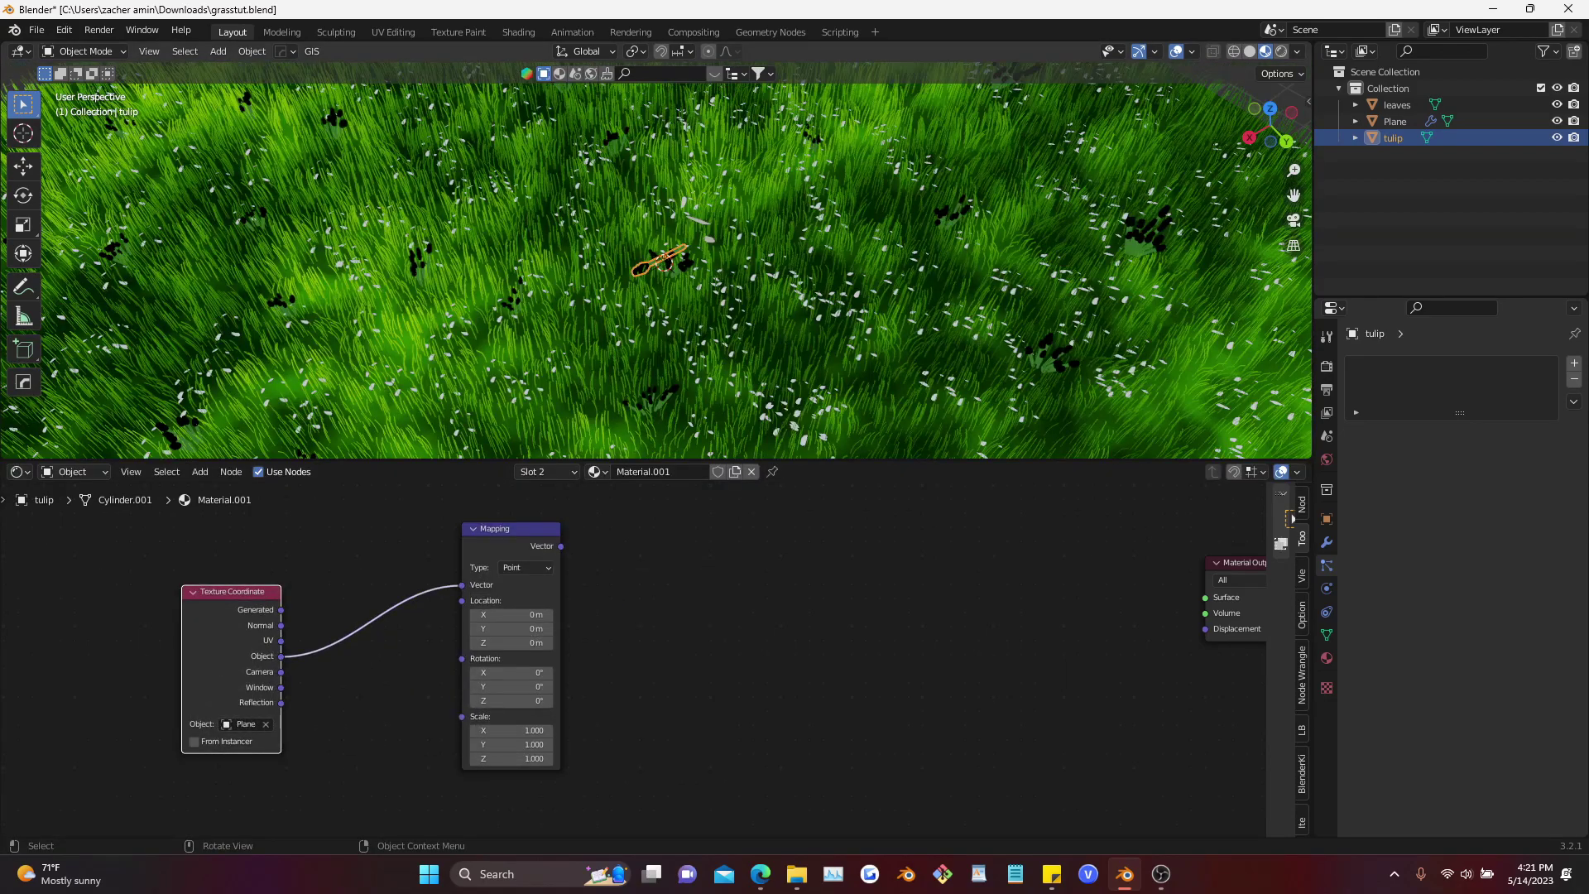
{"action": "scroll", "coordinate": [657, 261], "scroll_direction": "up", "scroll_amount": 5}
{"action": "middle_click_drag", "start_coordinate": [125, 97], "coordinate": [106, 98], "text": "shift"}
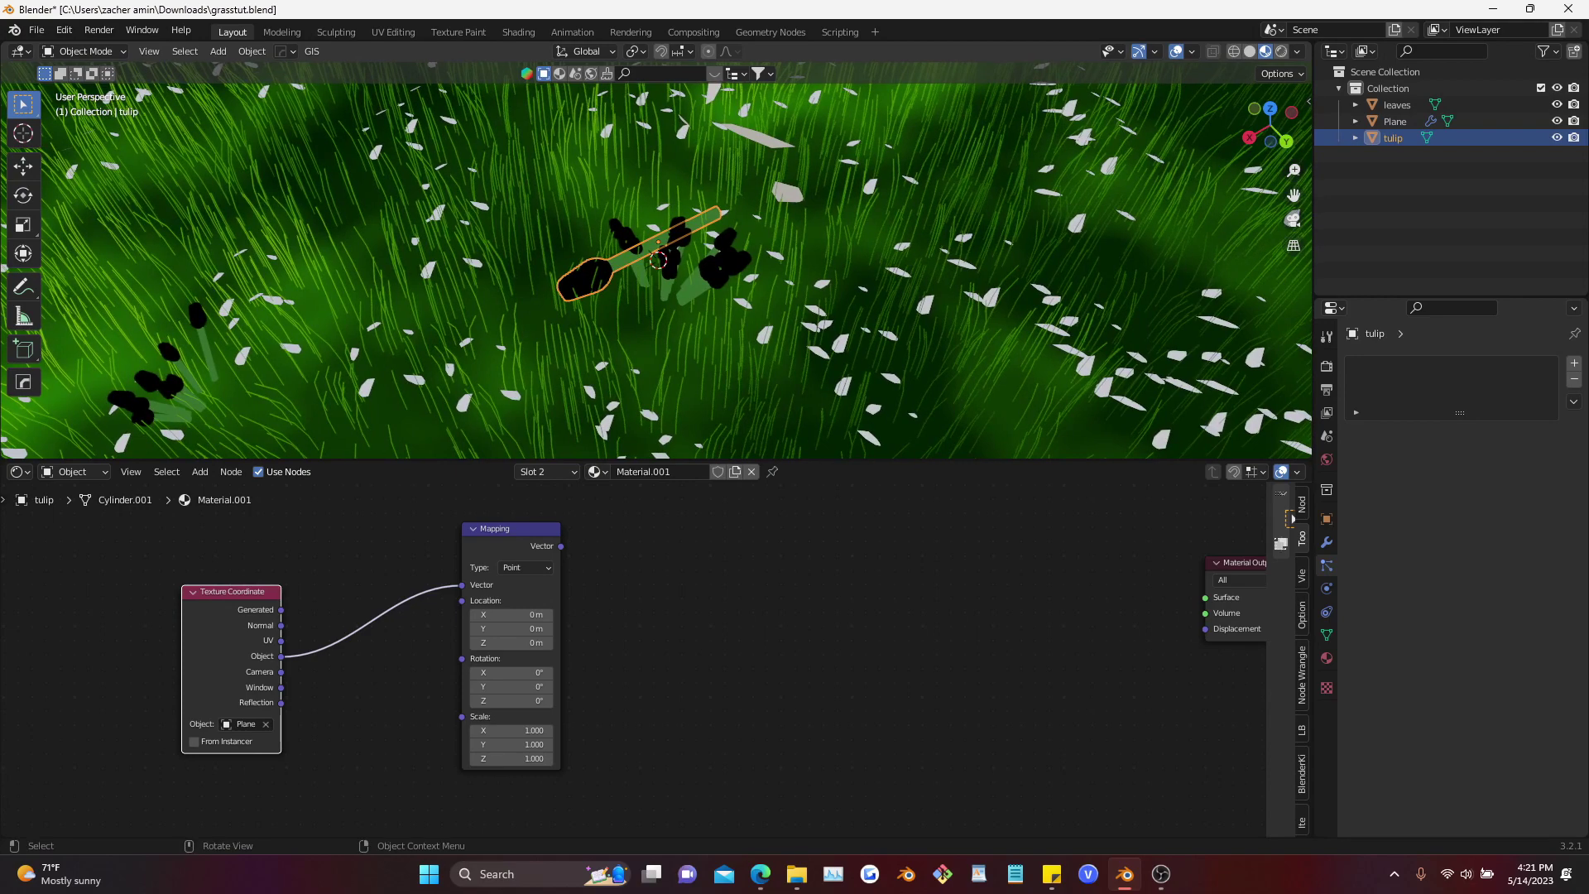
Shift the coordinate nodes aside, add a Noise Texture node, and connect the Mapping output to its Vector
{"action": "left_click_drag", "start_coordinate": [650, 543], "coordinate": [553, 603]}
{"action": "key", "text": "g"}
{"action": "left_click", "coordinate": [486, 625]}
{"action": "middle_click_drag", "start_coordinate": [810, 578], "coordinate": [744, 586]}
{"action": "key", "text": "shift+a"}
{"action": "left_click", "coordinate": [744, 586]}
{"action": "type", "text": "noise"}
{"action": "key", "text": "Return"}
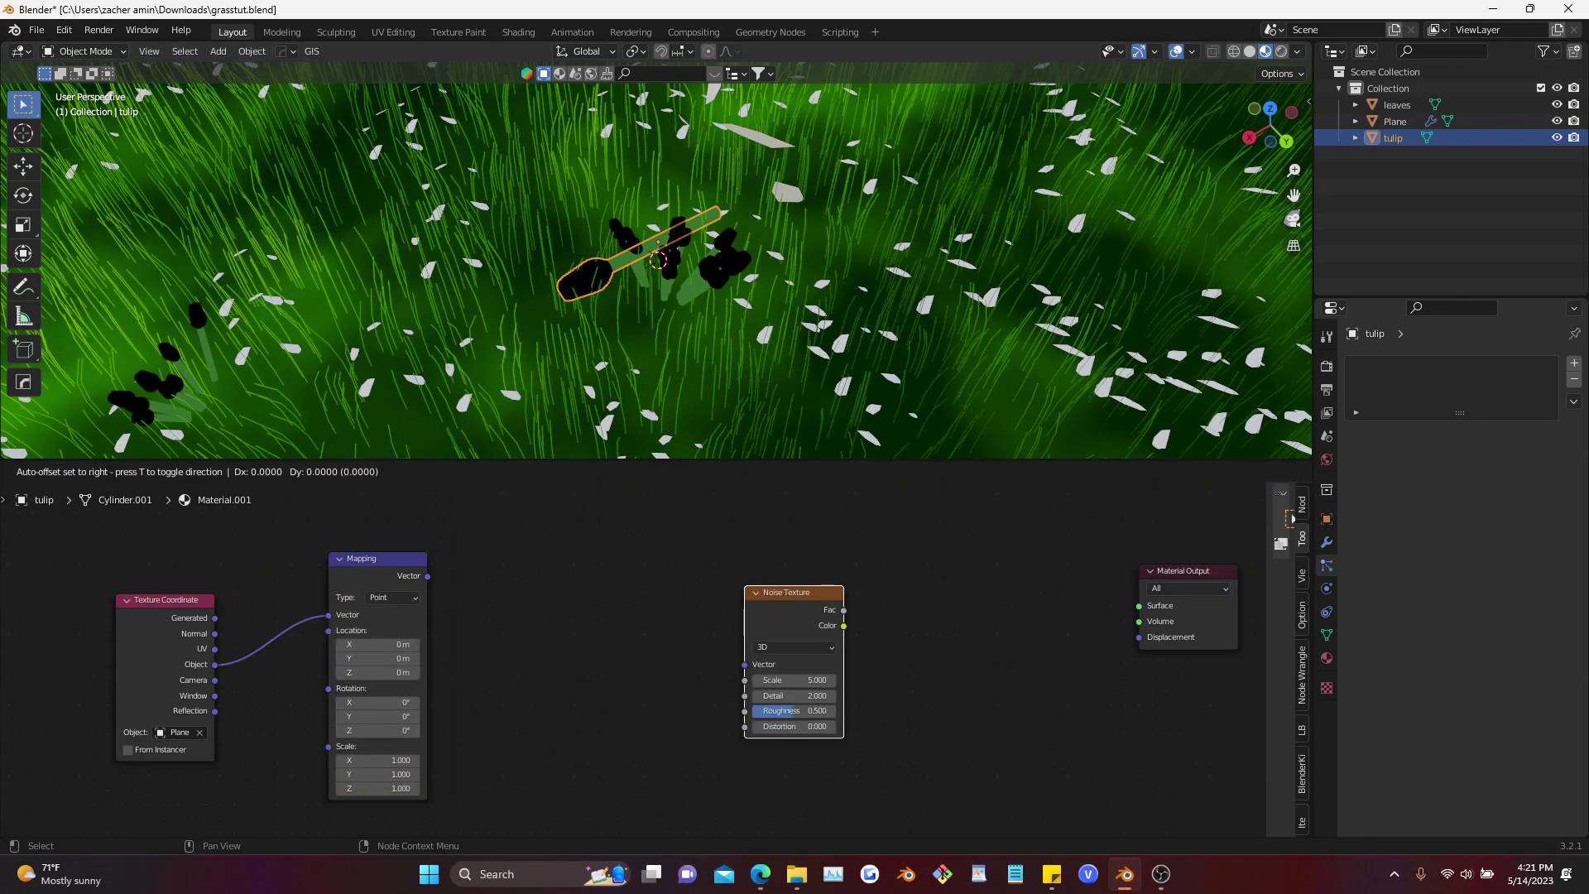
{"action": "left_click", "coordinate": [635, 596]}
{"action": "left_click_drag", "start_coordinate": [427, 575], "coordinate": [541, 615]}
{"action": "left_click_drag", "start_coordinate": [631, 594], "coordinate": [596, 592]}
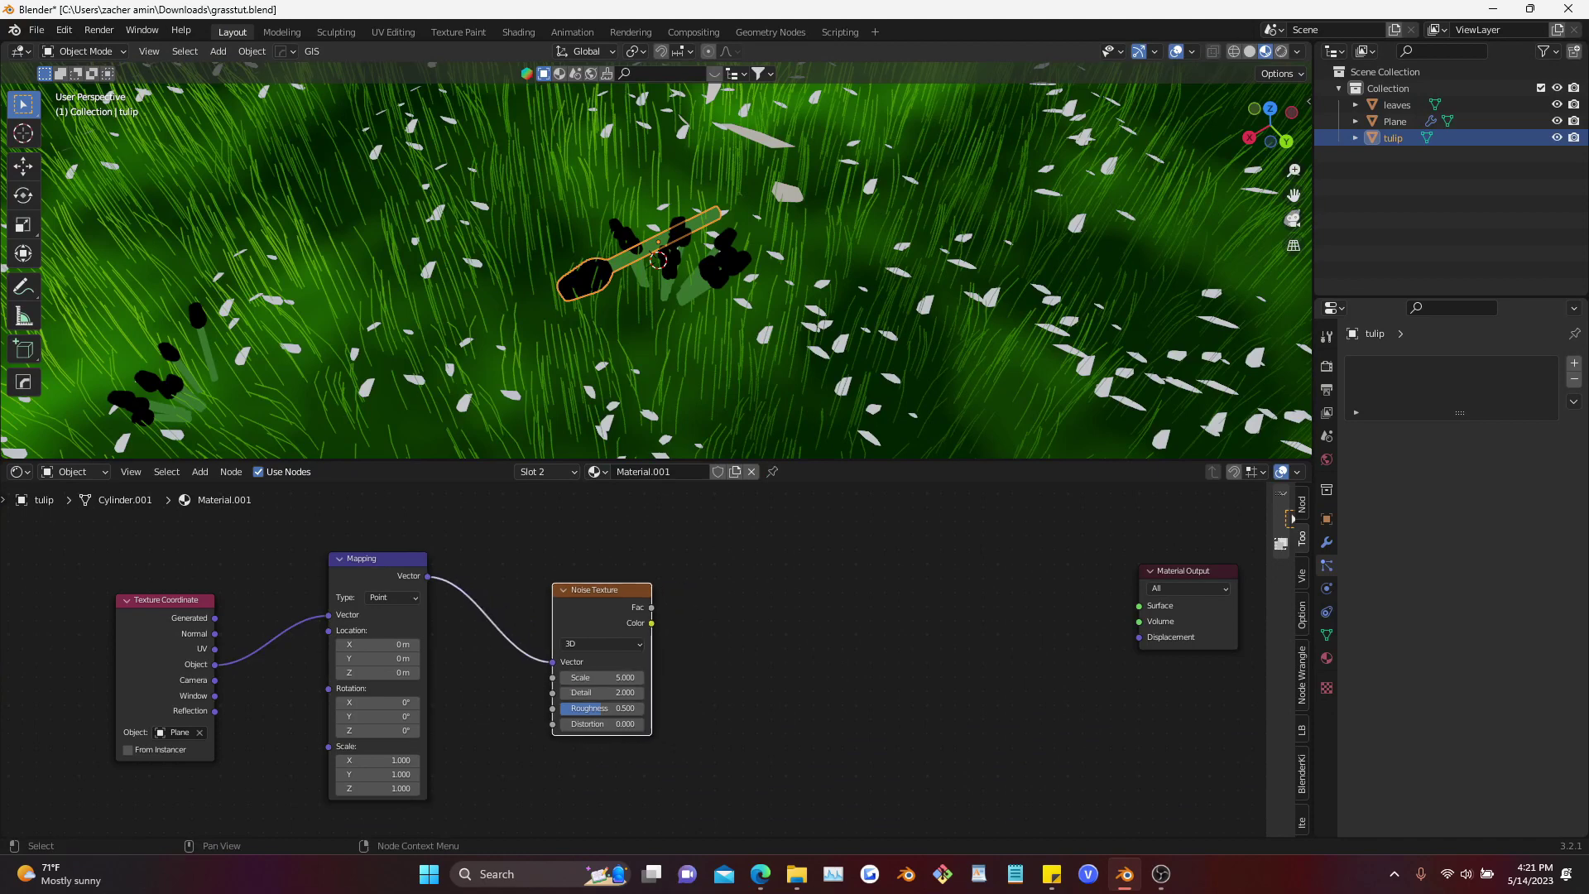
Set the Noise Texture's scale to -20 and connect its Fac output to a new Map Range node
{"action": "scroll", "coordinate": [654, 642], "scroll_direction": "down", "scroll_amount": 1}
{"action": "middle_click_drag", "start_coordinate": [654, 642], "coordinate": [482, 635]}
{"action": "left_click_drag", "start_coordinate": [475, 606], "coordinate": [573, 607]}
{"action": "type", "text": "map range"}
{"action": "key", "text": "Return"}
{"action": "key", "text": "Return"}
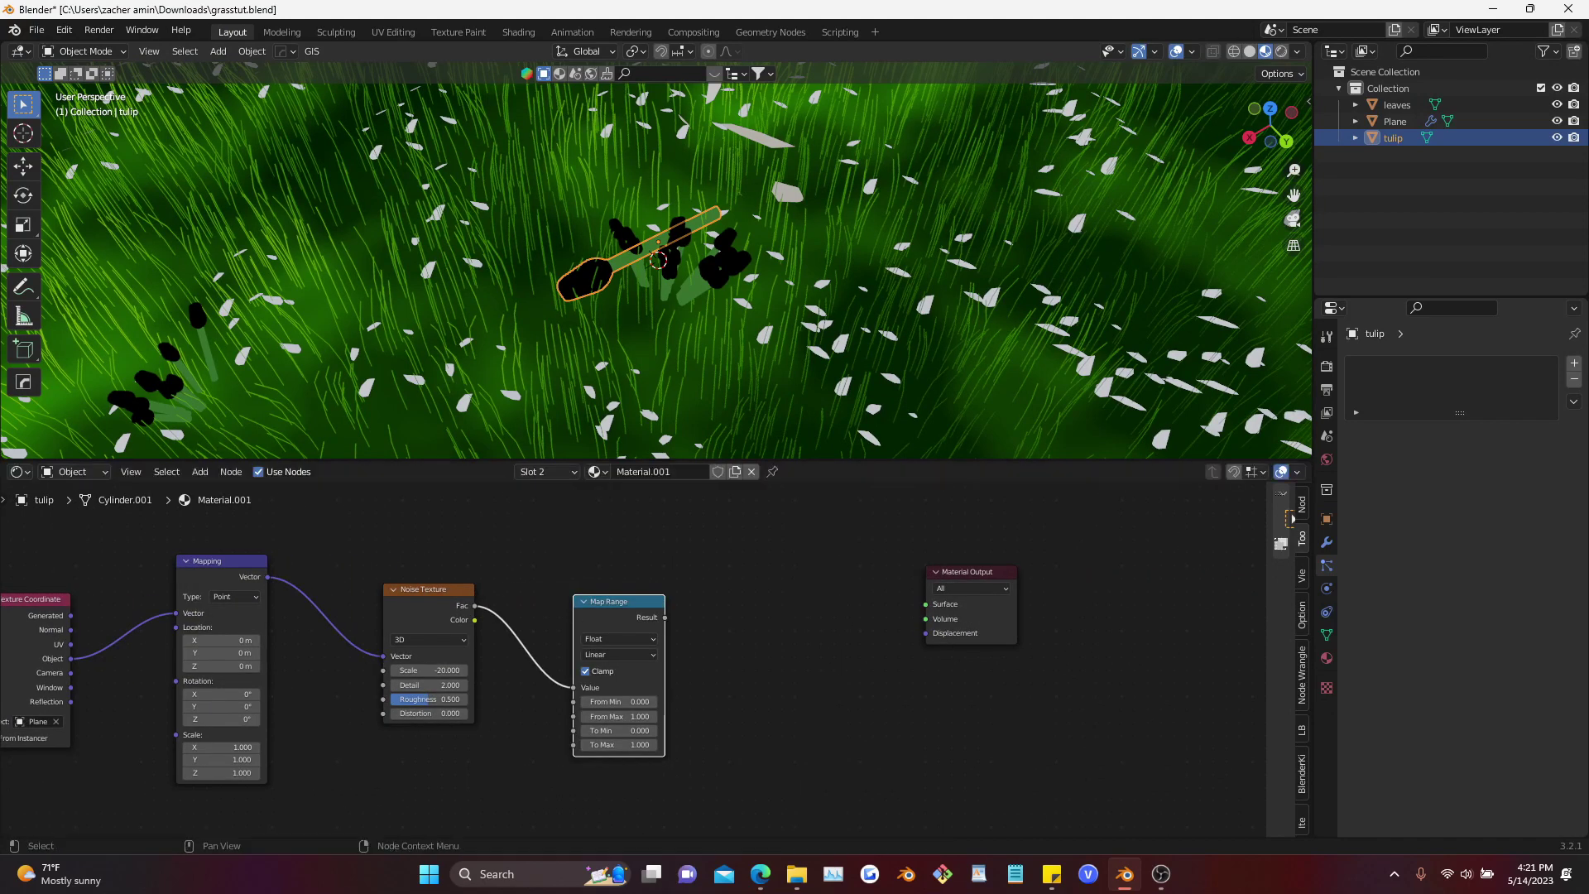
Set the Map Range's From Min to 0.5 and From Max to 0.83, and move the Material Output farther away
{"action": "scroll", "coordinate": [530, 632], "scroll_direction": "up", "scroll_amount": 2}
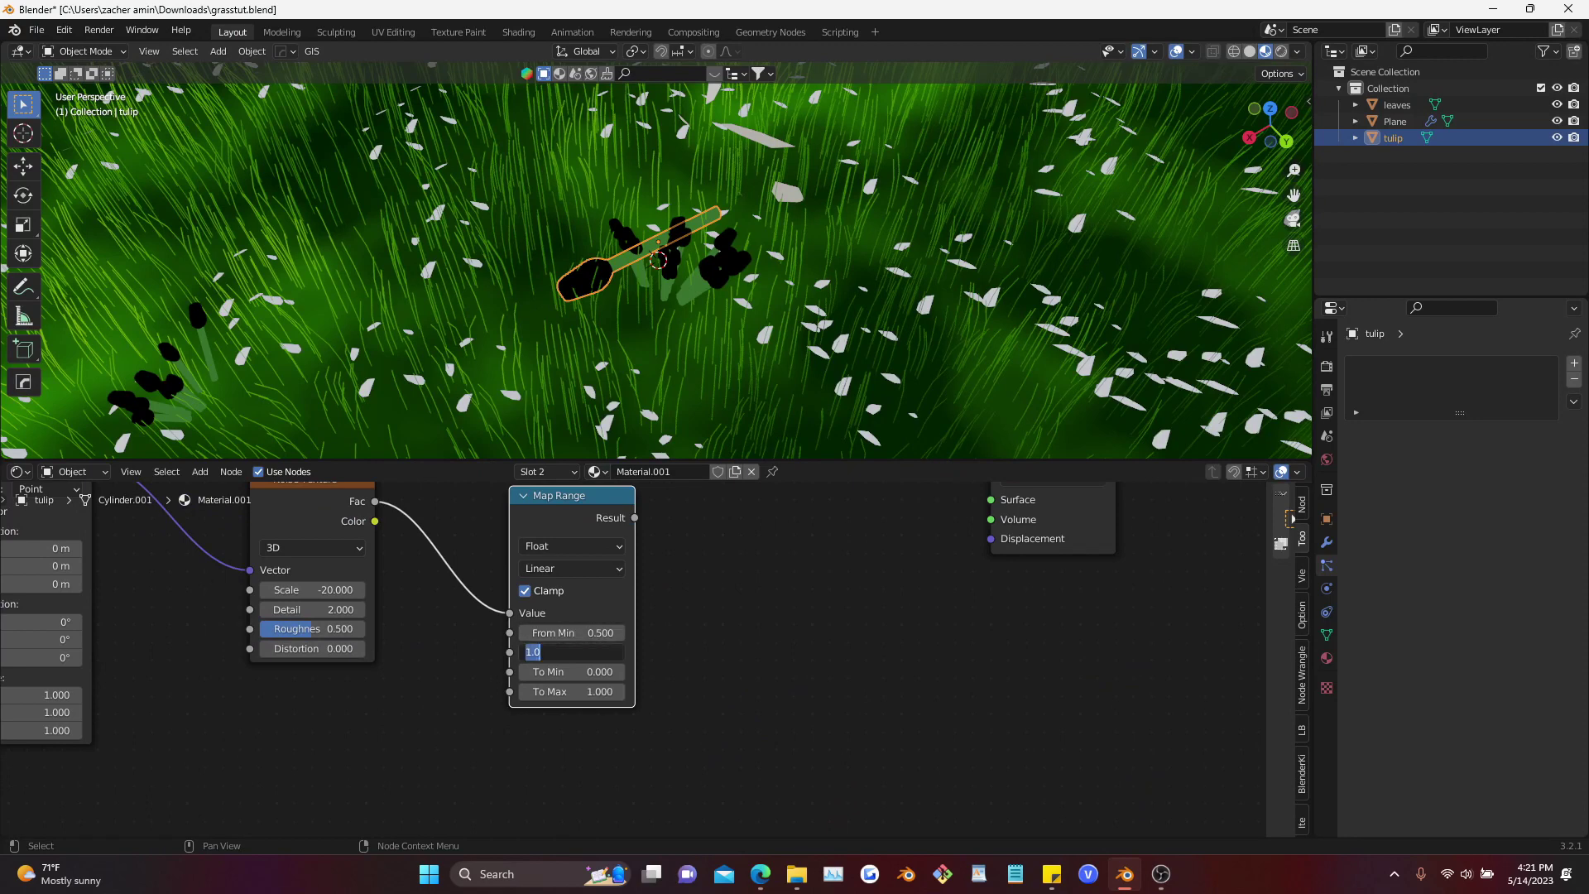
{"action": "scroll", "coordinate": [580, 652], "scroll_direction": "down", "scroll_amount": 1}
{"action": "middle_click_drag", "start_coordinate": [745, 604], "coordinate": [593, 657]}
{"action": "left_click_drag", "start_coordinate": [898, 579], "coordinate": [1206, 666]}
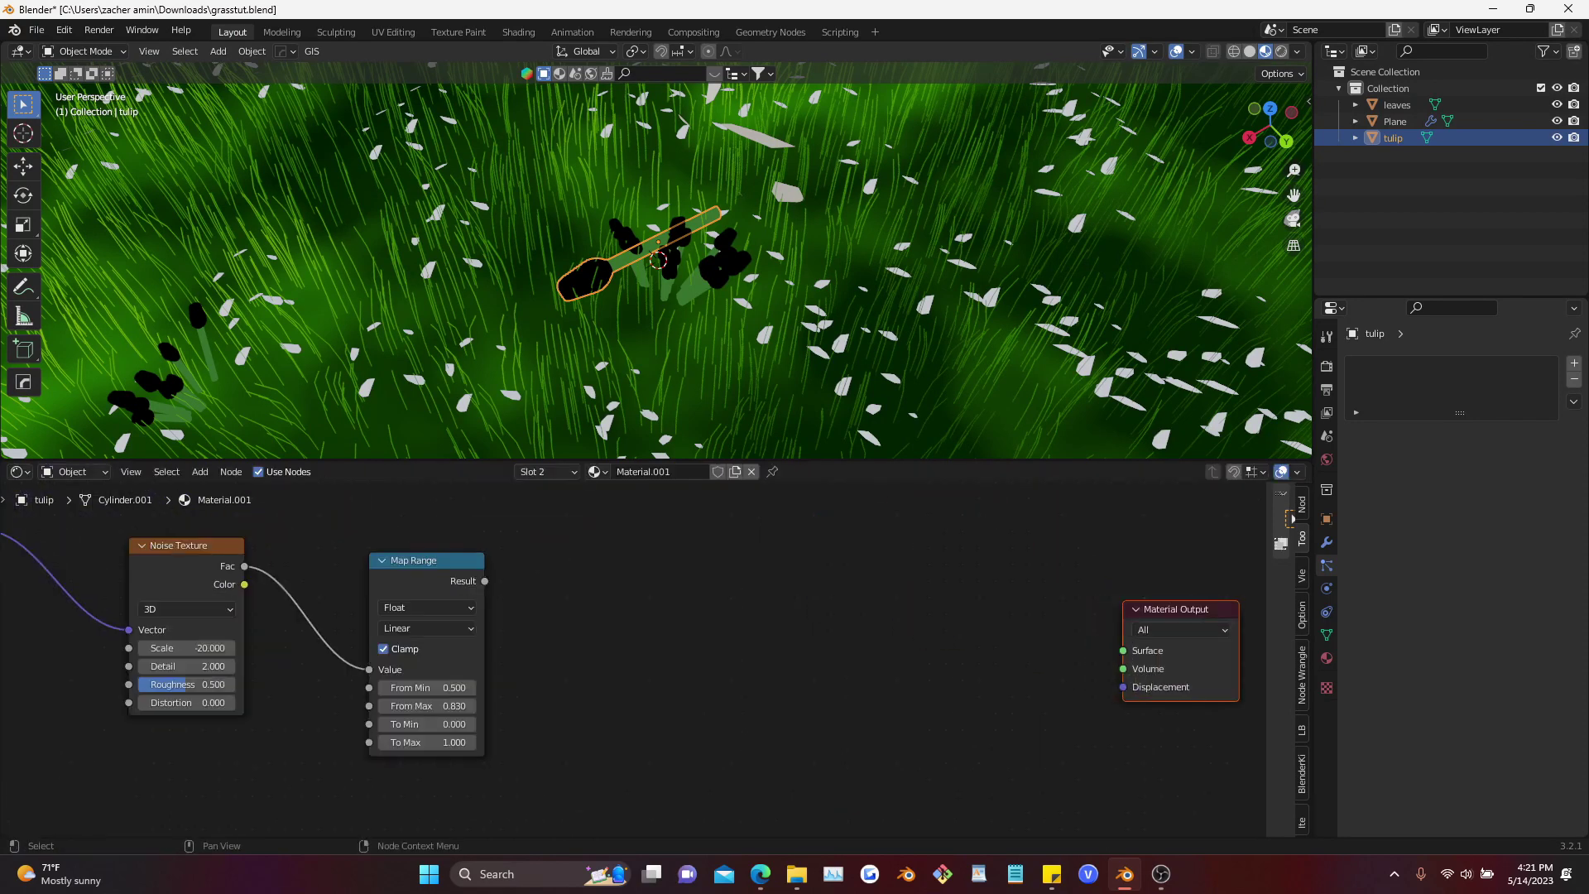
{"action": "middle_click_drag", "start_coordinate": [1206, 666], "coordinate": [1070, 657]}
{"action": "left_click_drag", "start_coordinate": [1071, 657], "coordinate": [1200, 623]}
Feed the Map Range result into a new ColorRamp with Constant interpolation and its white stop at about 0.146
{"action": "left_click_drag", "start_coordinate": [350, 572], "coordinate": [505, 655]}
{"action": "type", "text": "color"}
{"action": "key", "text": "Return"}
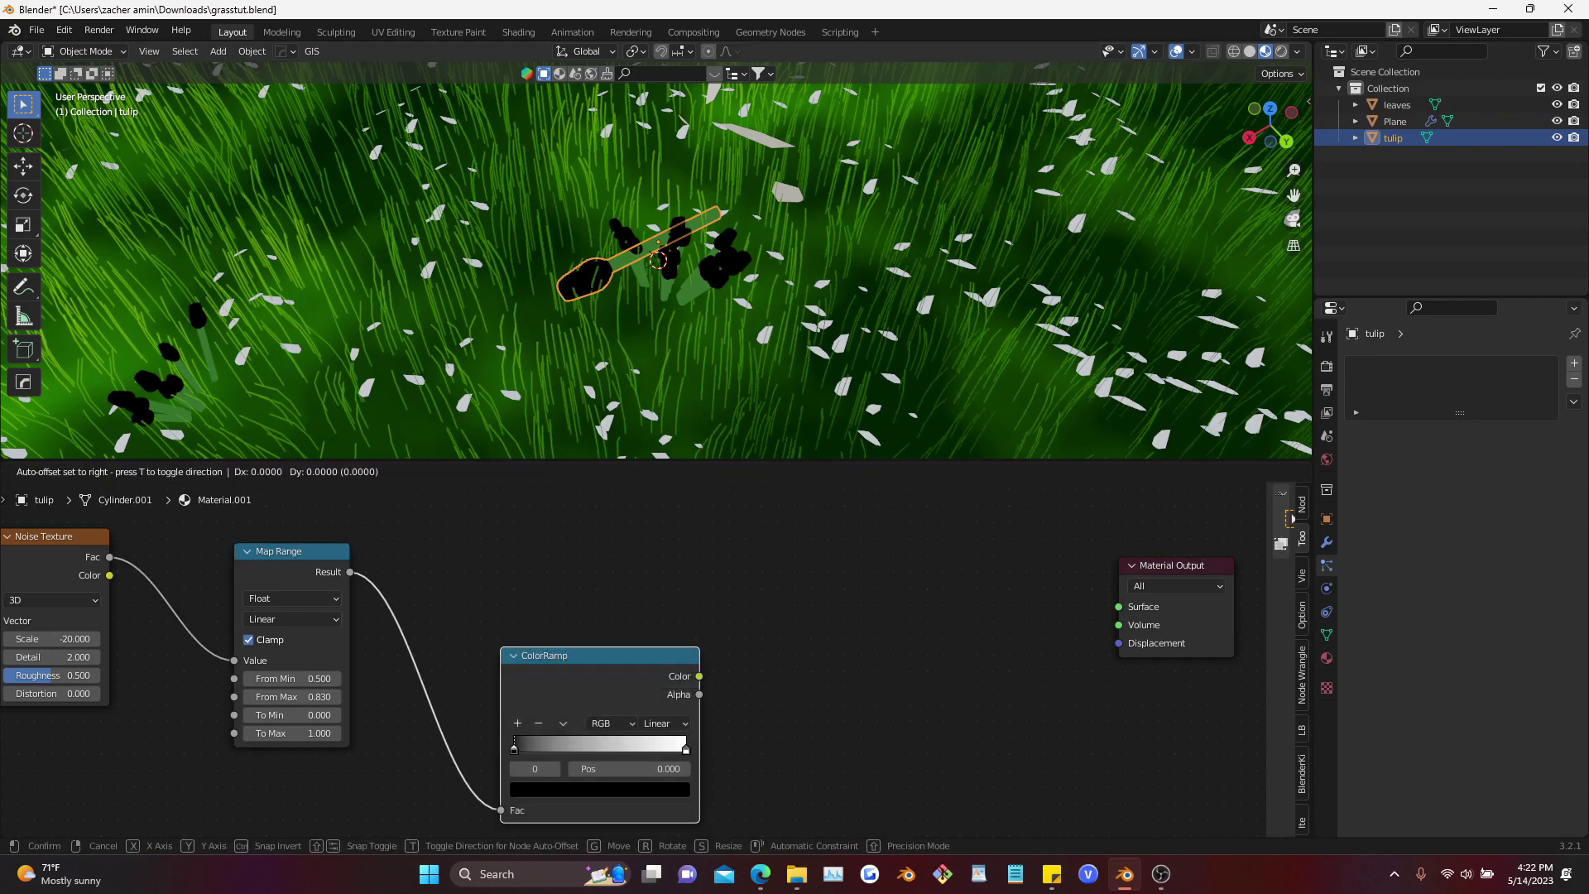
{"action": "left_click", "coordinate": [522, 567]}
{"action": "scroll", "coordinate": [631, 661], "scroll_direction": "up", "scroll_amount": 2}
{"action": "left_click", "coordinate": [641, 604]}
{"action": "left_click", "coordinate": [642, 711]}
{"action": "left_click_drag", "start_coordinate": [665, 634], "coordinate": [651, 635]}
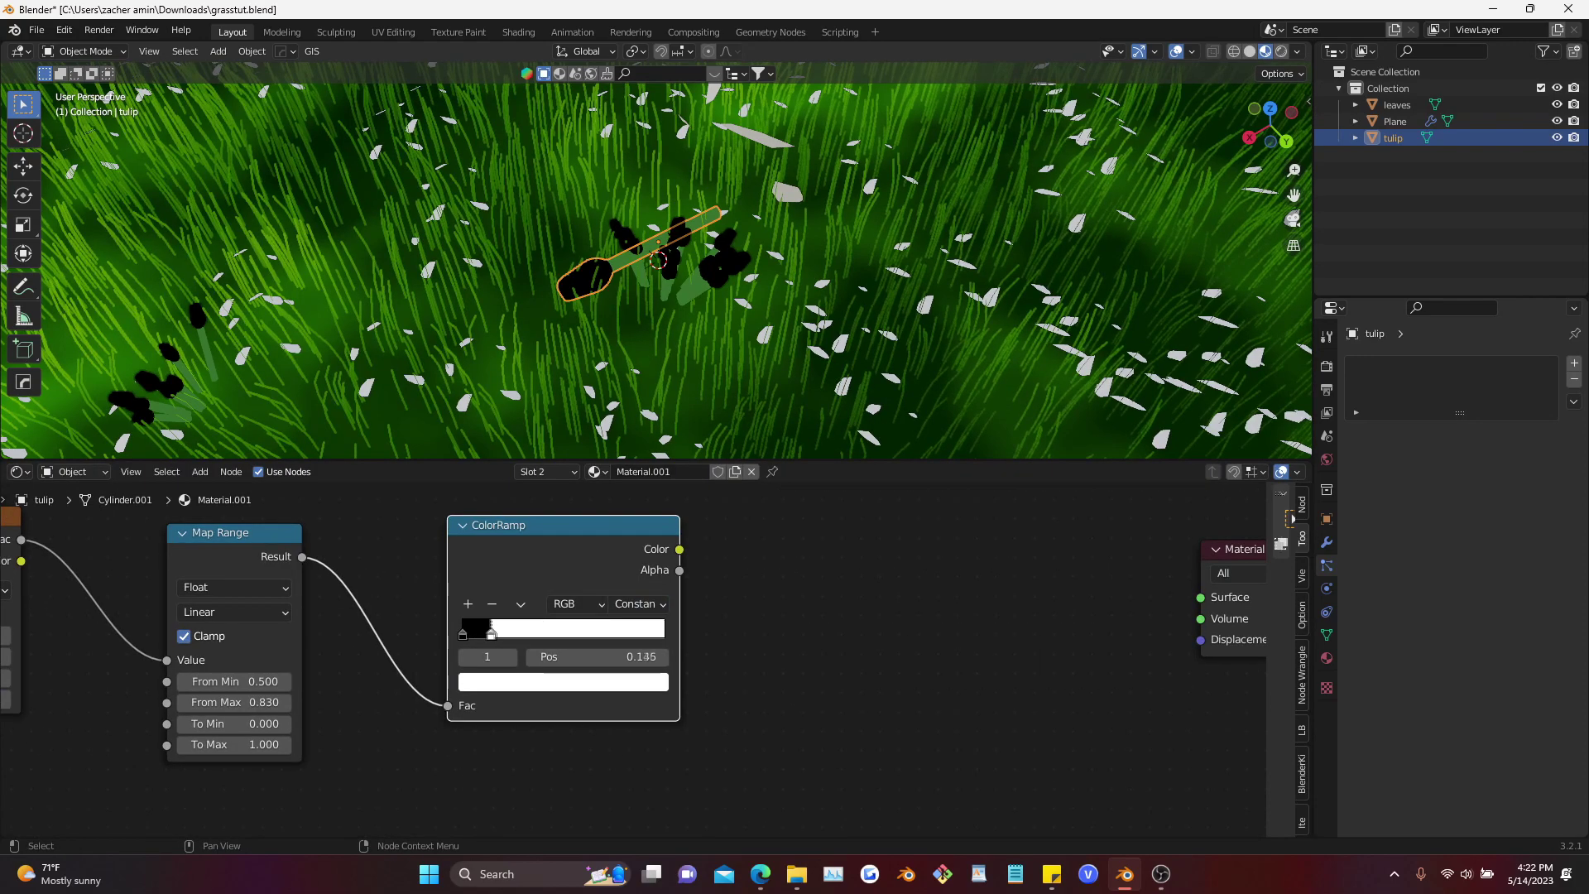
Color the ColorRamp's first stop dark red with hue 0.999, saturation 1 and value 0.139
{"action": "left_click", "coordinate": [553, 681]}
{"action": "left_click", "coordinate": [627, 494]}
{"action": "left_click", "coordinate": [540, 547]}
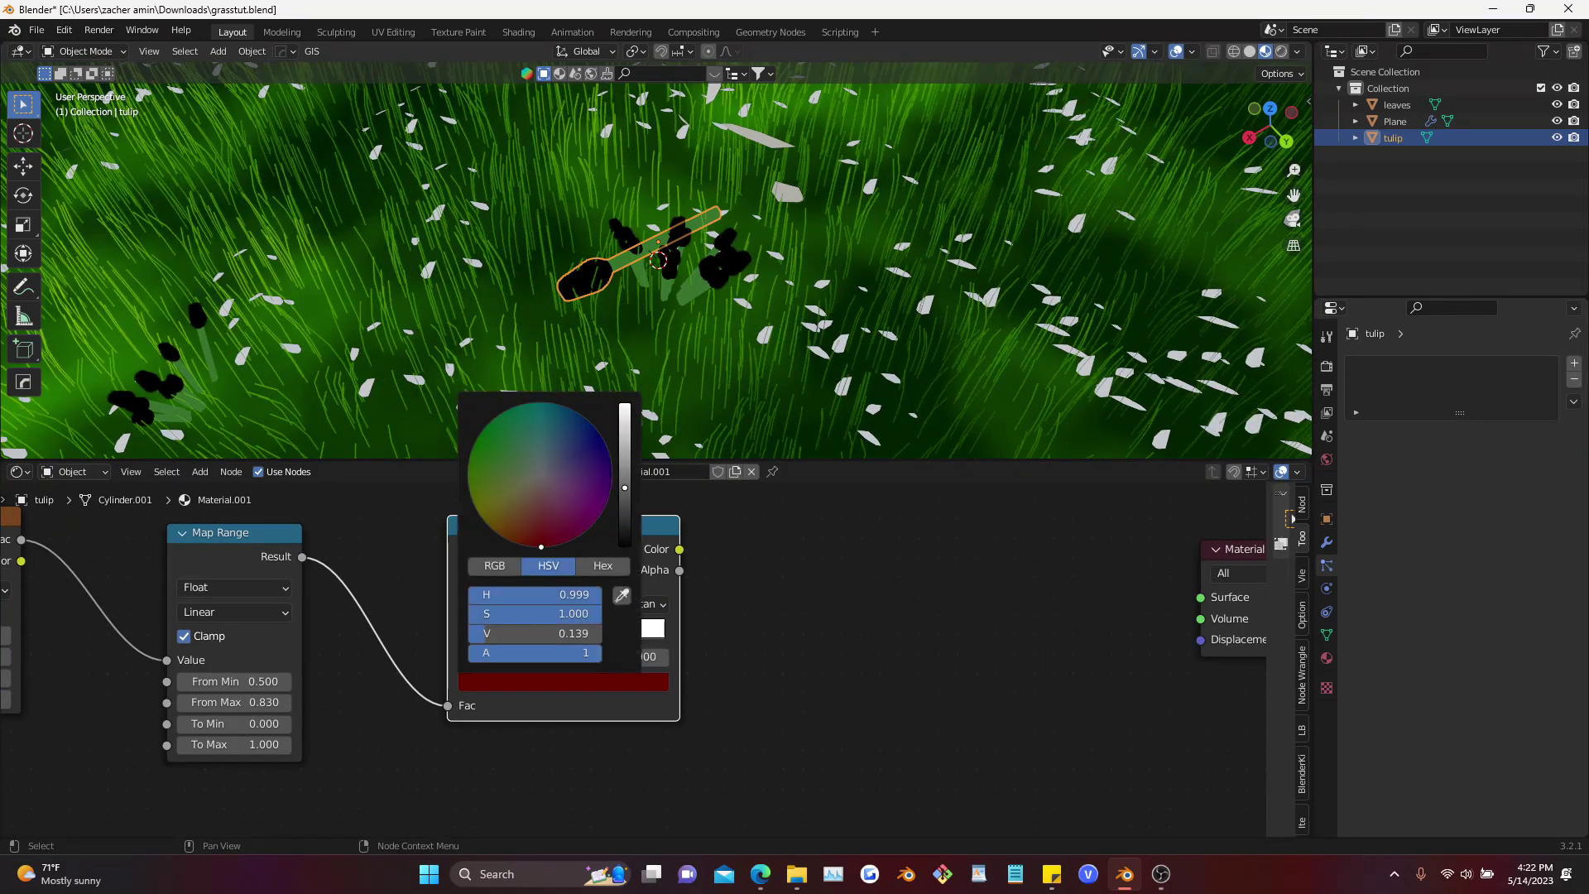
Copy the dark red to the ColorRamp's second stop, brighten it to a vivid red, and save the file
{"action": "key", "text": "ctrl+c"}
{"action": "left_click", "coordinate": [484, 635]}
{"action": "key", "text": "ctrl+v"}
{"action": "left_click", "coordinate": [533, 682]}
{"action": "left_click", "coordinate": [627, 433]}
{"action": "key", "text": "ctrl+s"}
Move the Material Output farther away and connect the ColorRamp's Color output to a new Emission node
{"action": "scroll", "coordinate": [503, 692], "scroll_direction": "down", "scroll_amount": 5}
{"action": "middle_click_drag", "start_coordinate": [503, 692], "coordinate": [310, 683]}
{"action": "left_click_drag", "start_coordinate": [699, 572], "coordinate": [892, 667]}
{"action": "key", "text": "g"}
{"action": "left_click", "coordinate": [1092, 721]}
{"action": "key", "text": "shift+a"}
{"action": "left_click", "coordinate": [609, 619]}
{"action": "type", "text": "emis"}
{"action": "key", "text": "Return"}
{"action": "scroll", "coordinate": [582, 760], "scroll_direction": "up", "scroll_amount": 3}
{"action": "left_click", "coordinate": [556, 689]}
{"action": "left_click_drag", "start_coordinate": [367, 540], "coordinate": [396, 544]}
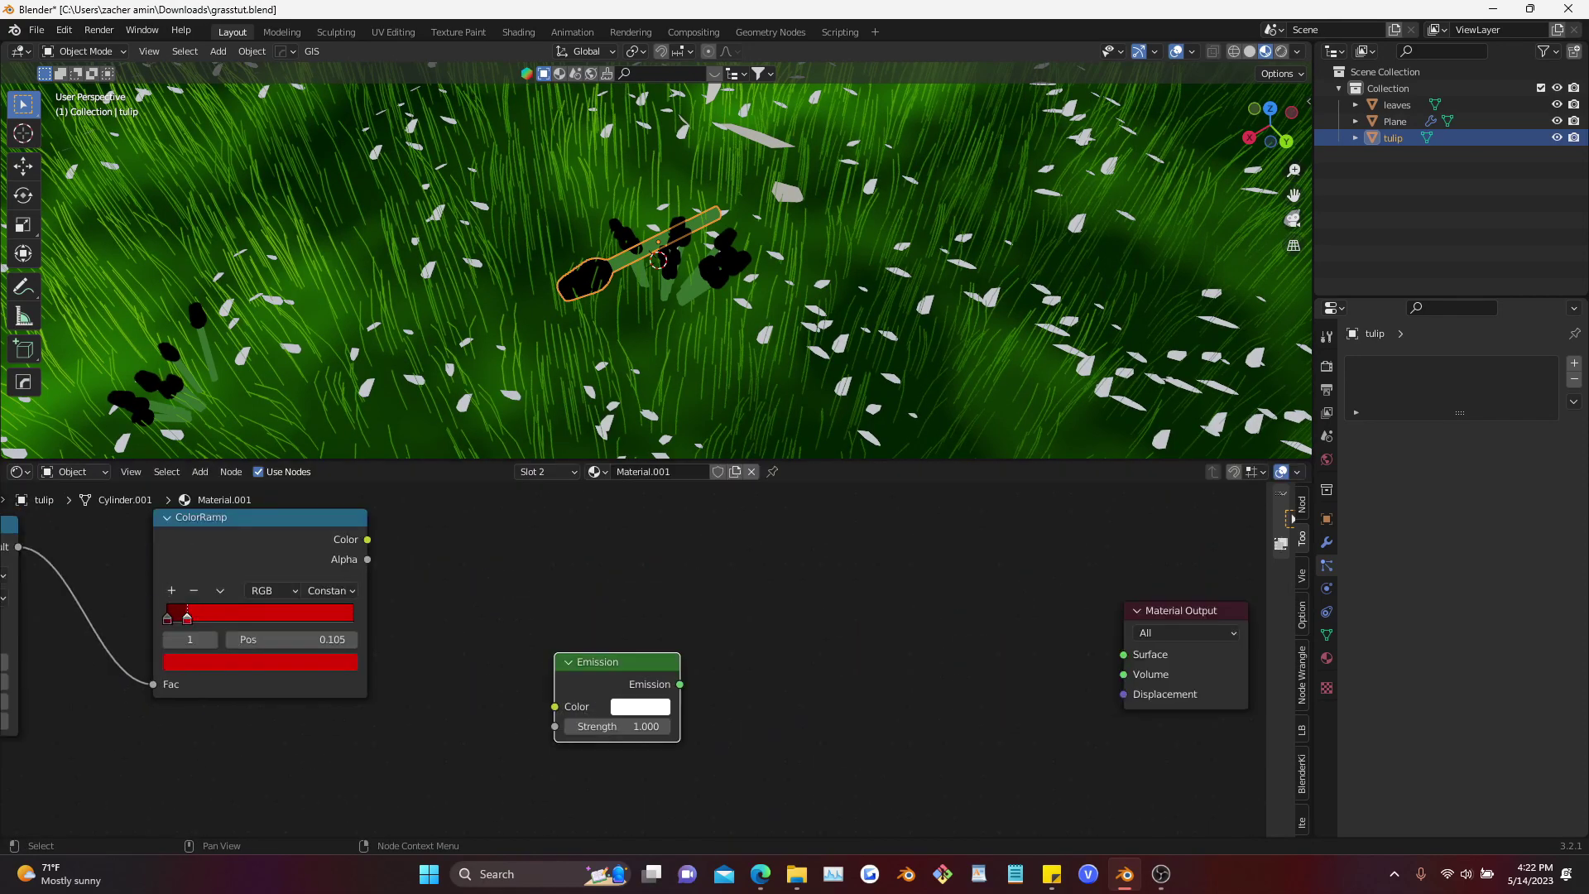
{"action": "left_click_drag", "start_coordinate": [553, 706], "coordinate": [555, 707]}
Add a Transparent BSDF node and place it above the Emission node
{"action": "middle_click_drag", "start_coordinate": [649, 590], "coordinate": [563, 646]}
{"action": "key", "text": "shift+a"}
{"action": "left_click", "coordinate": [562, 646]}
{"action": "type", "text": "transparen"}
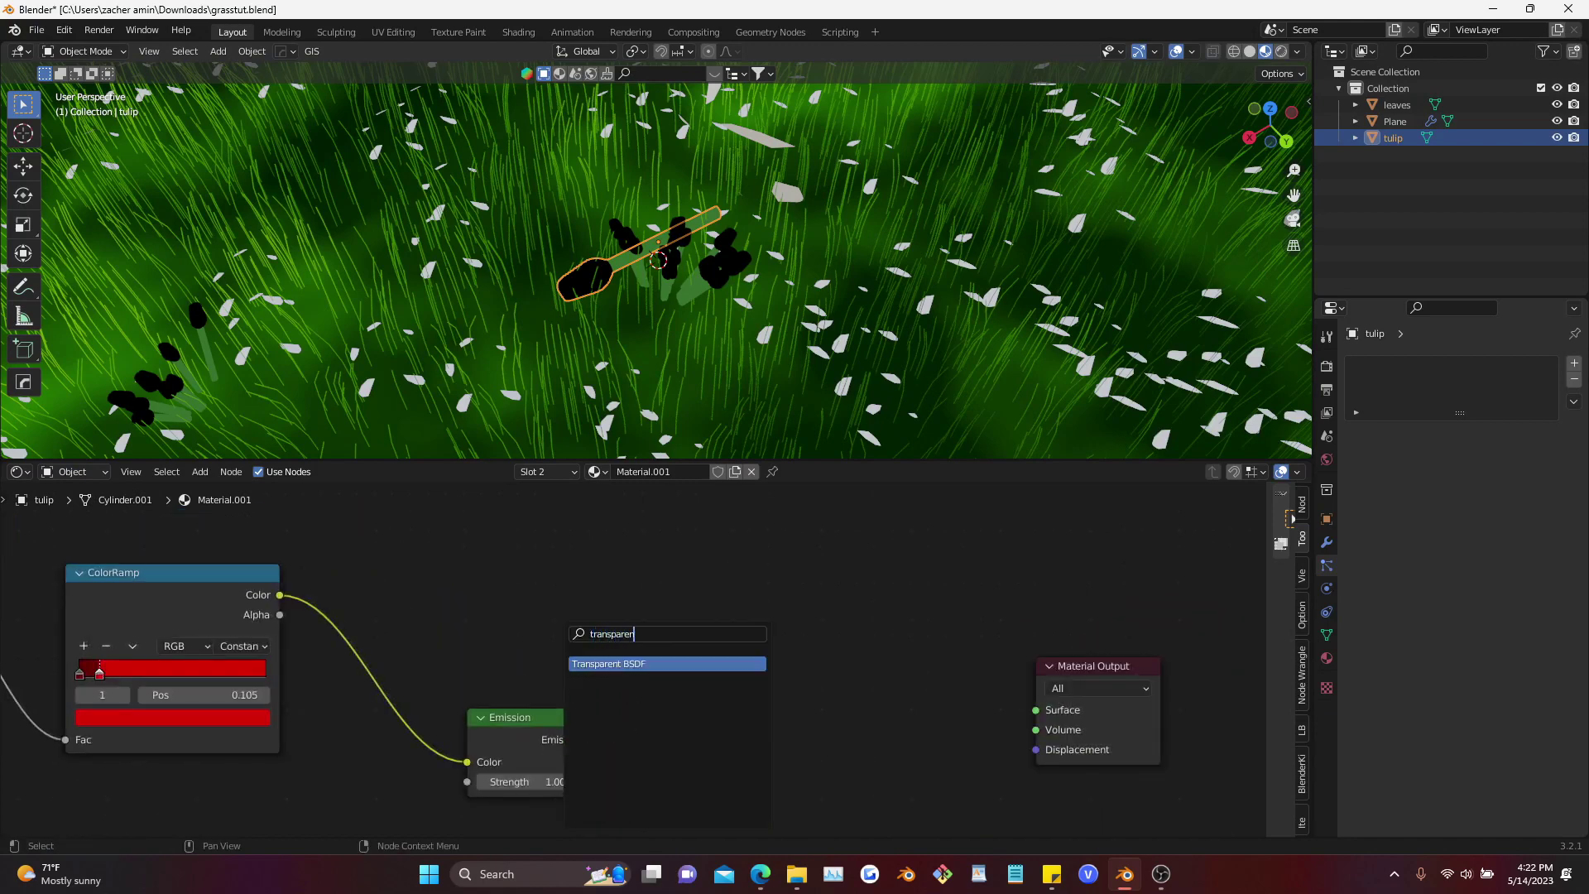
{"action": "key", "text": "Return"}
{"action": "left_click", "coordinate": [488, 604]}
Set the tulip bulb material's Blend Mode to Alpha Blend and its Shadow Mode to Alpha Clip
{"action": "left_click", "coordinate": [1302, 615]}
{"action": "left_click_drag", "start_coordinate": [1266, 596], "coordinate": [1106, 596]}
{"action": "left_click", "coordinate": [1235, 540]}
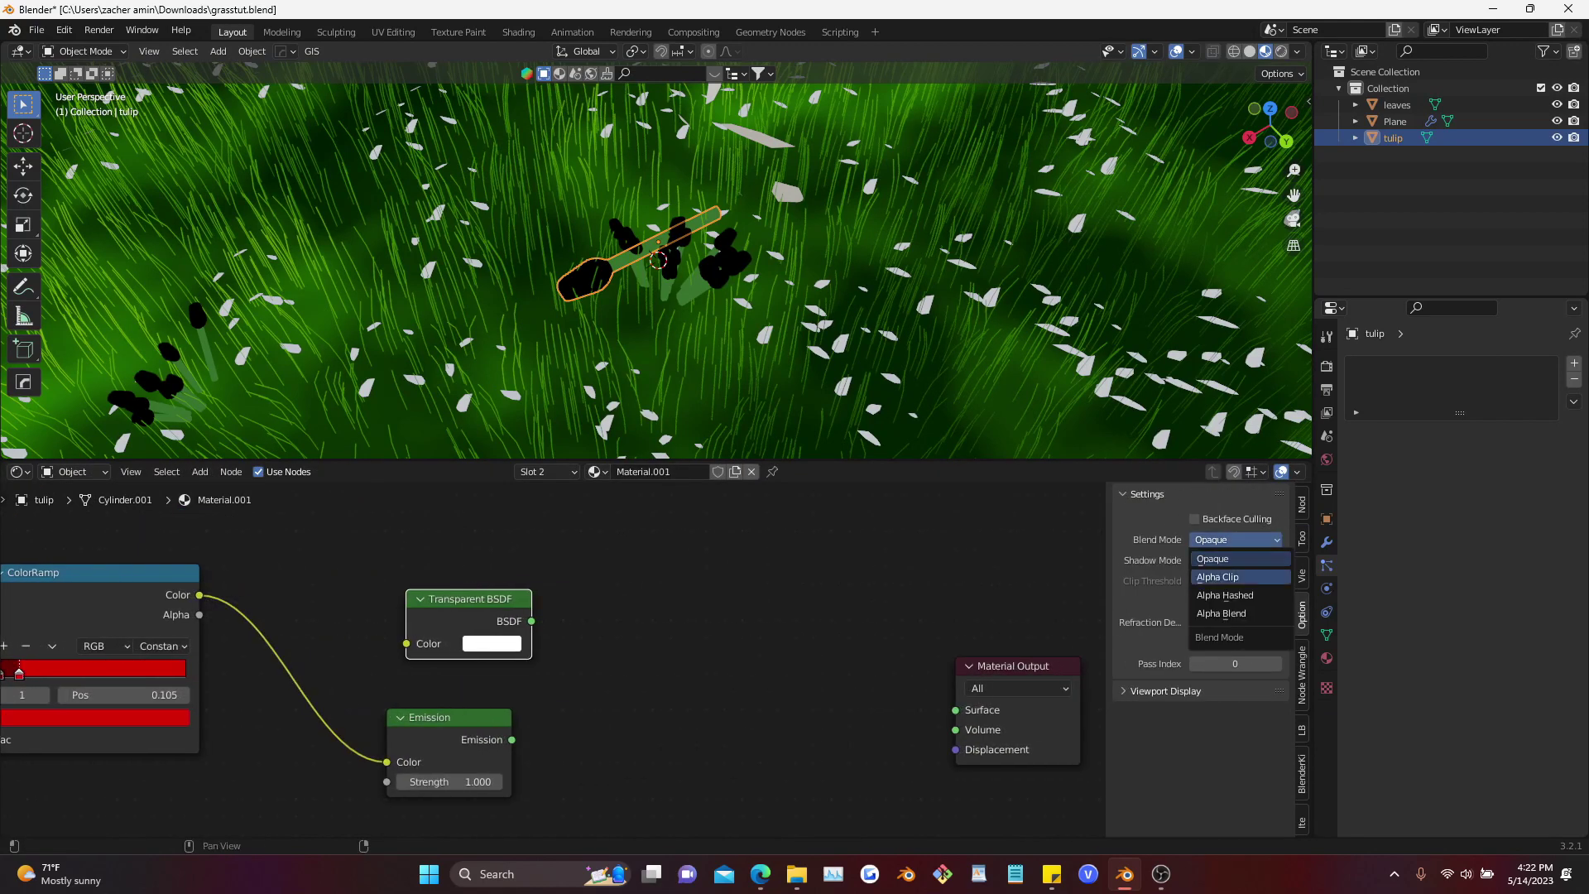
{"action": "left_click", "coordinate": [1233, 613]}
{"action": "left_click", "coordinate": [1235, 560]}
{"action": "left_click", "coordinate": [1233, 616]}
{"action": "middle_click_drag", "start_coordinate": [807, 654], "coordinate": [778, 644]}
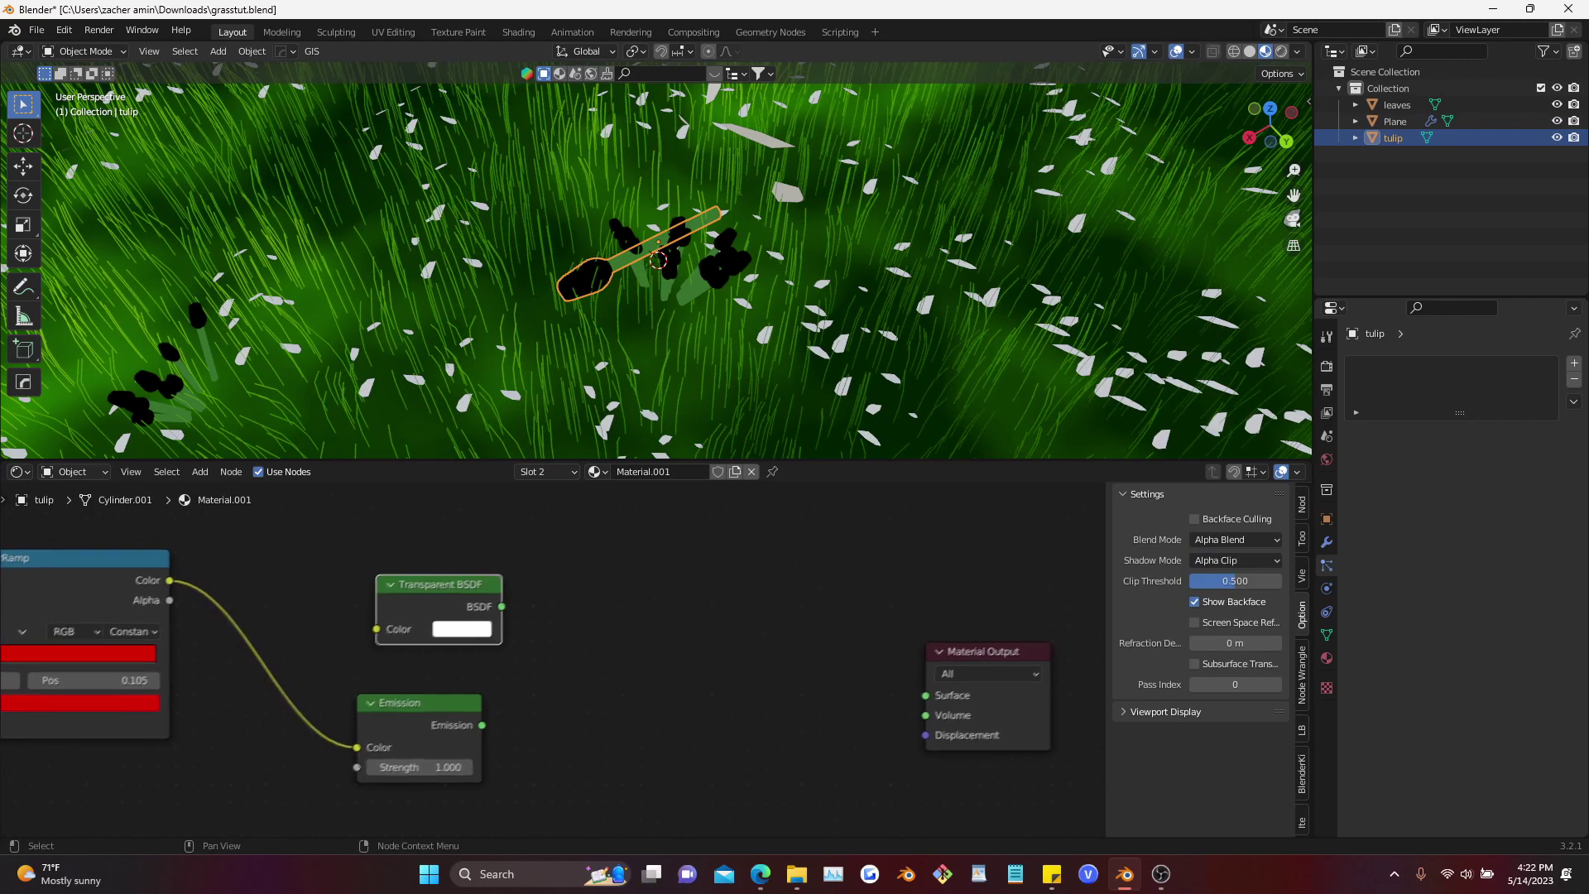
Add a Mix Shader and feed the Transparent BSDF into its first shader input and the Emission into its second
{"action": "key", "text": "shift+a"}
{"action": "type", "text": "mix shad"}
{"action": "key", "text": "Return"}
{"action": "left_click", "coordinate": [587, 654]}
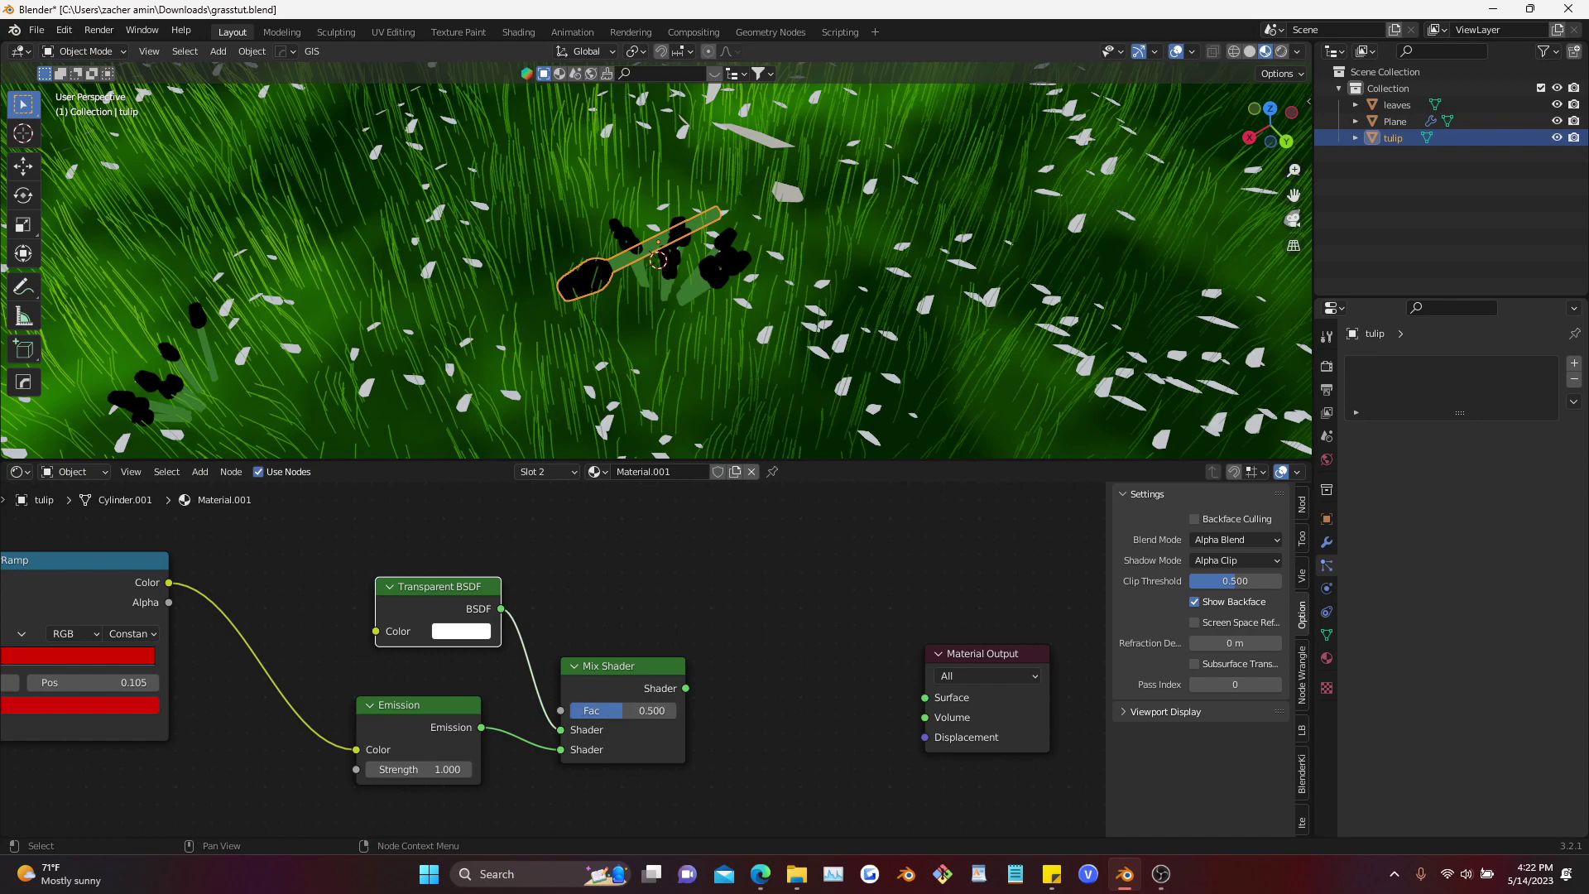
{"action": "left_click_drag", "start_coordinate": [561, 749], "coordinate": [561, 749]}
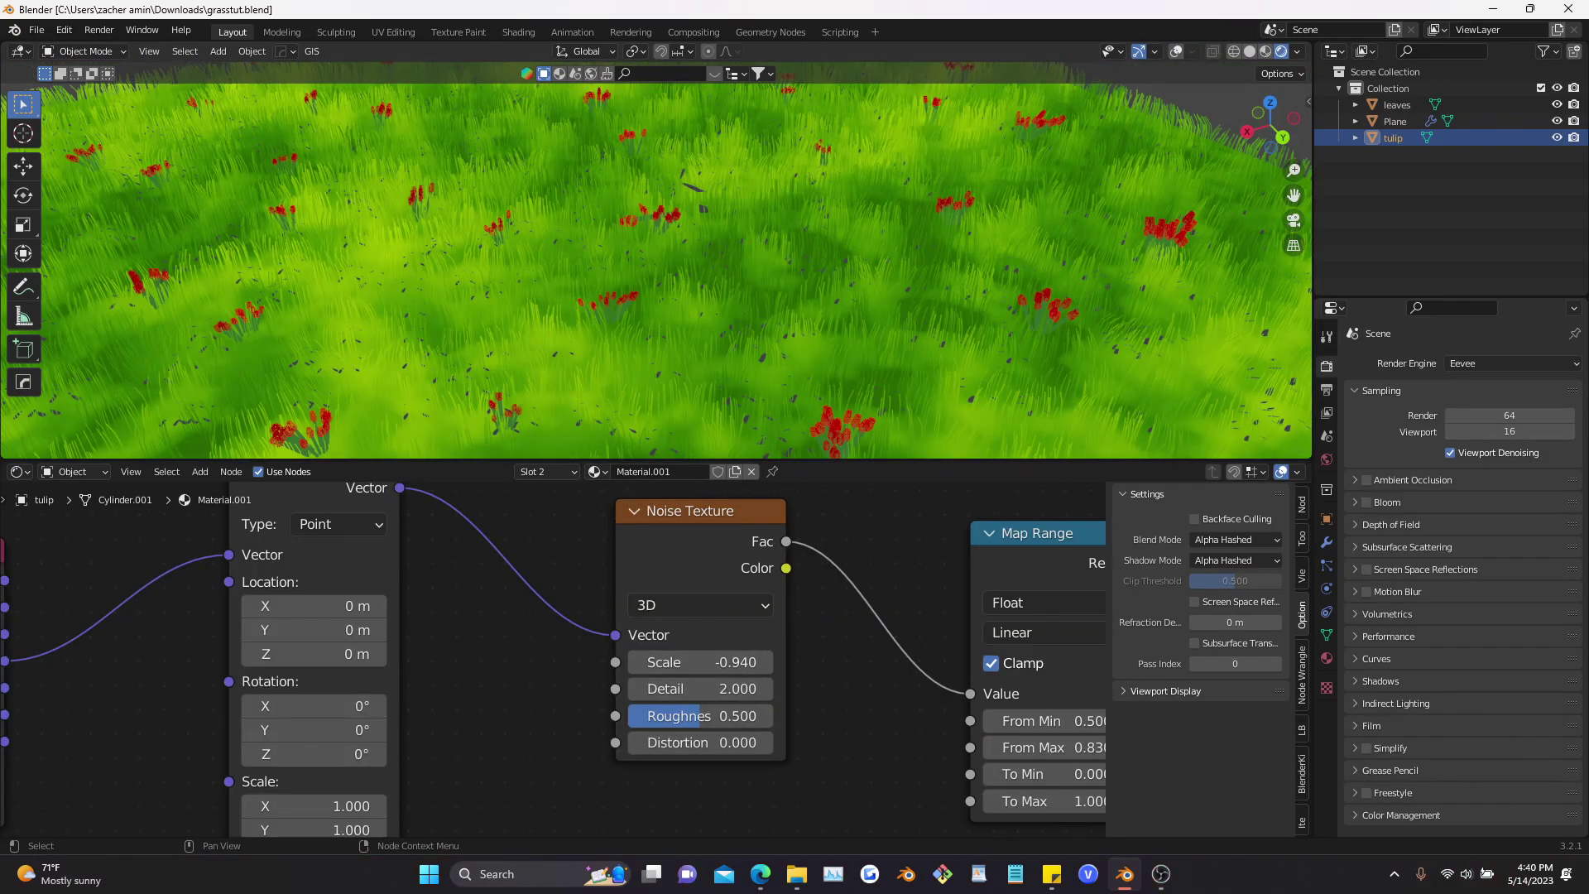
Give the leaves object a new material and delete the material's default shader node
{"action": "scroll", "coordinate": [656, 261], "scroll_direction": "down", "scroll_amount": 8}
{"action": "scroll", "coordinate": [655, 261], "scroll_direction": "up", "scroll_amount": 9}
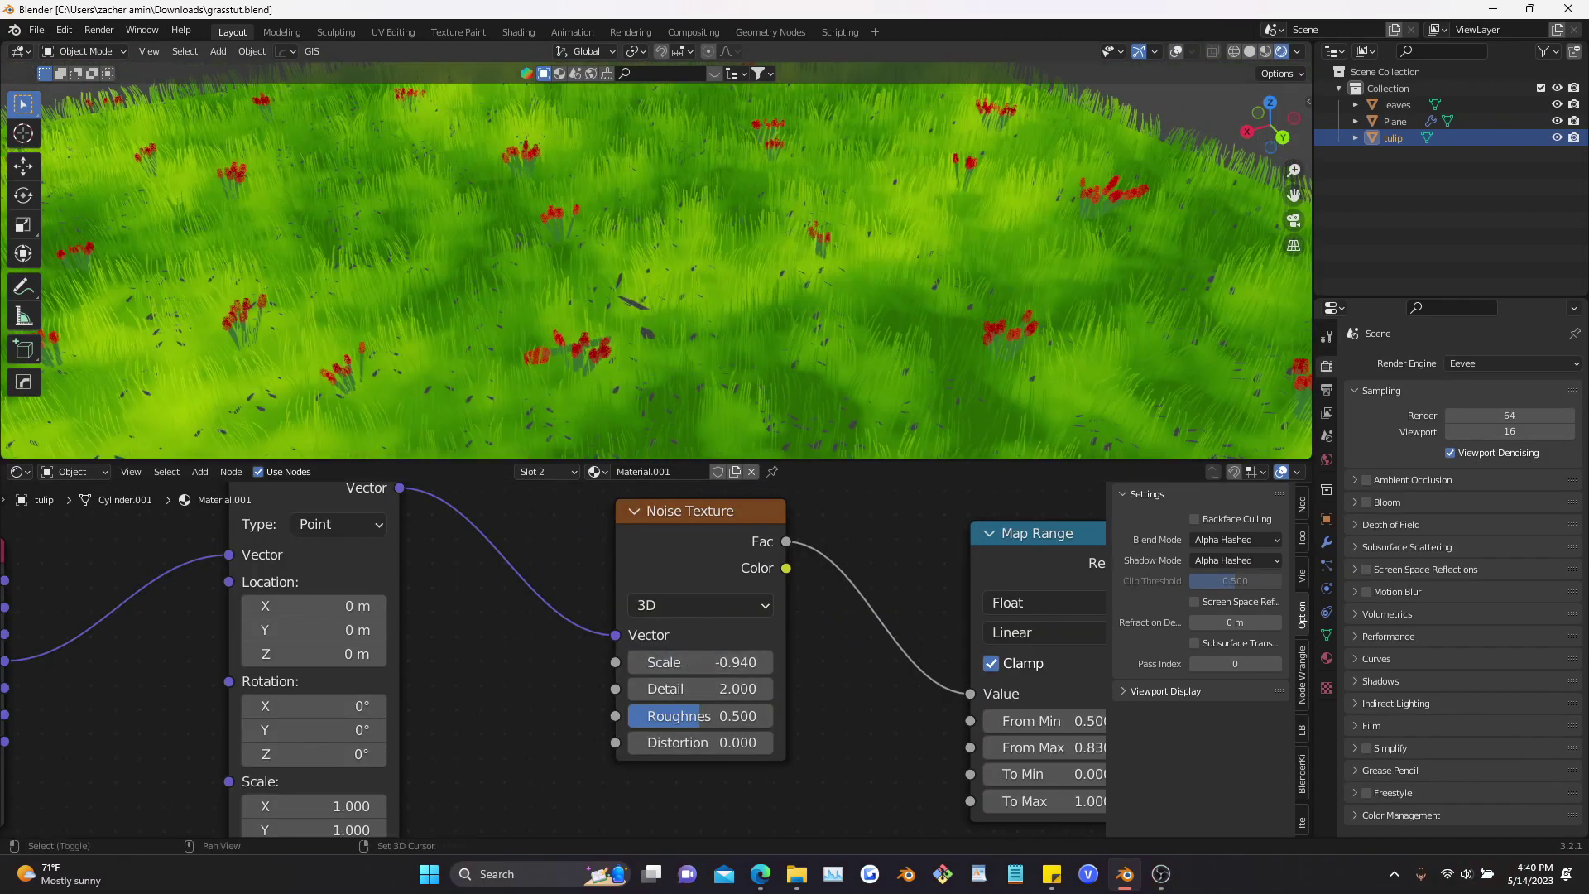
{"action": "middle_click_drag", "start_coordinate": [655, 261], "coordinate": [665, 262]}
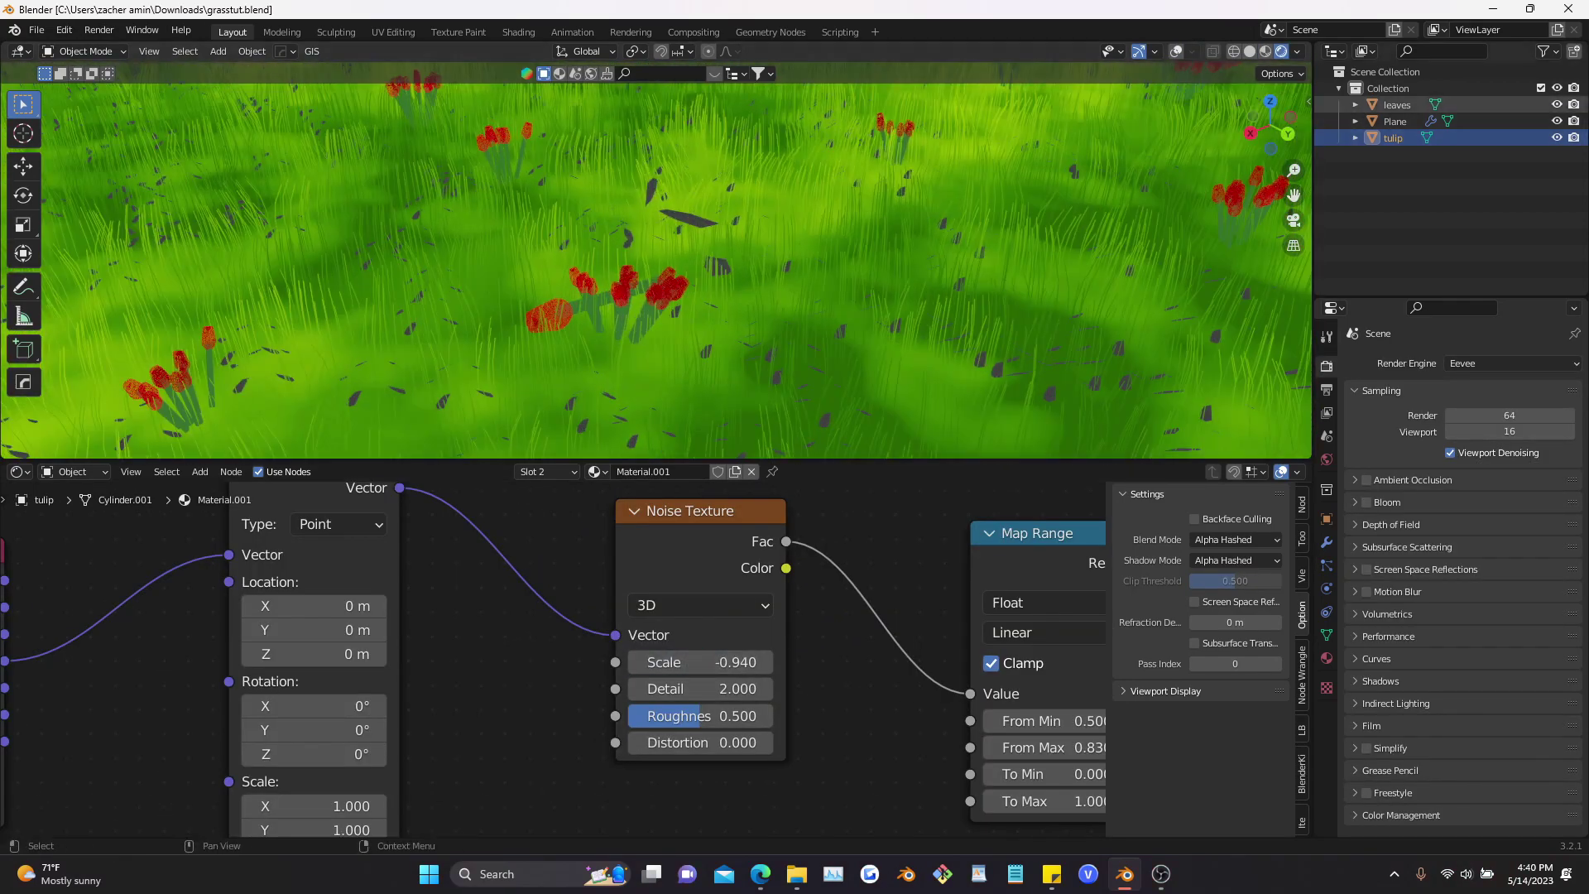
{"action": "left_click", "coordinate": [1397, 105]}
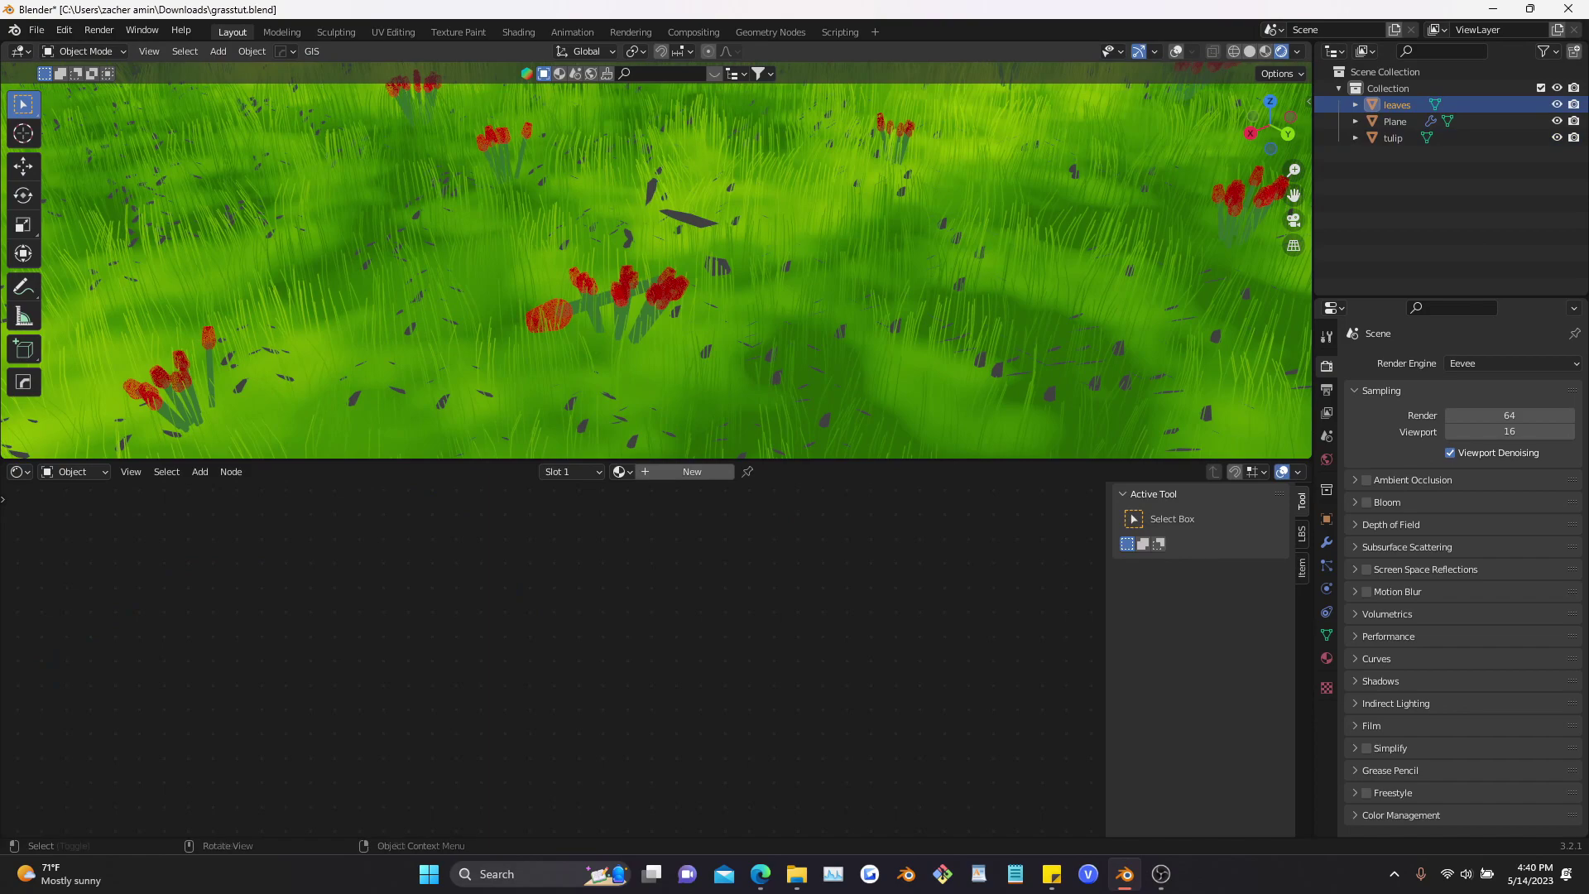
{"action": "scroll", "coordinate": [656, 261], "scroll_direction": "down", "scroll_amount": 3}
{"action": "scroll", "coordinate": [662, 256], "scroll_direction": "up", "scroll_amount": 2}
{"action": "scroll", "coordinate": [662, 257], "scroll_direction": "up", "scroll_amount": 4}
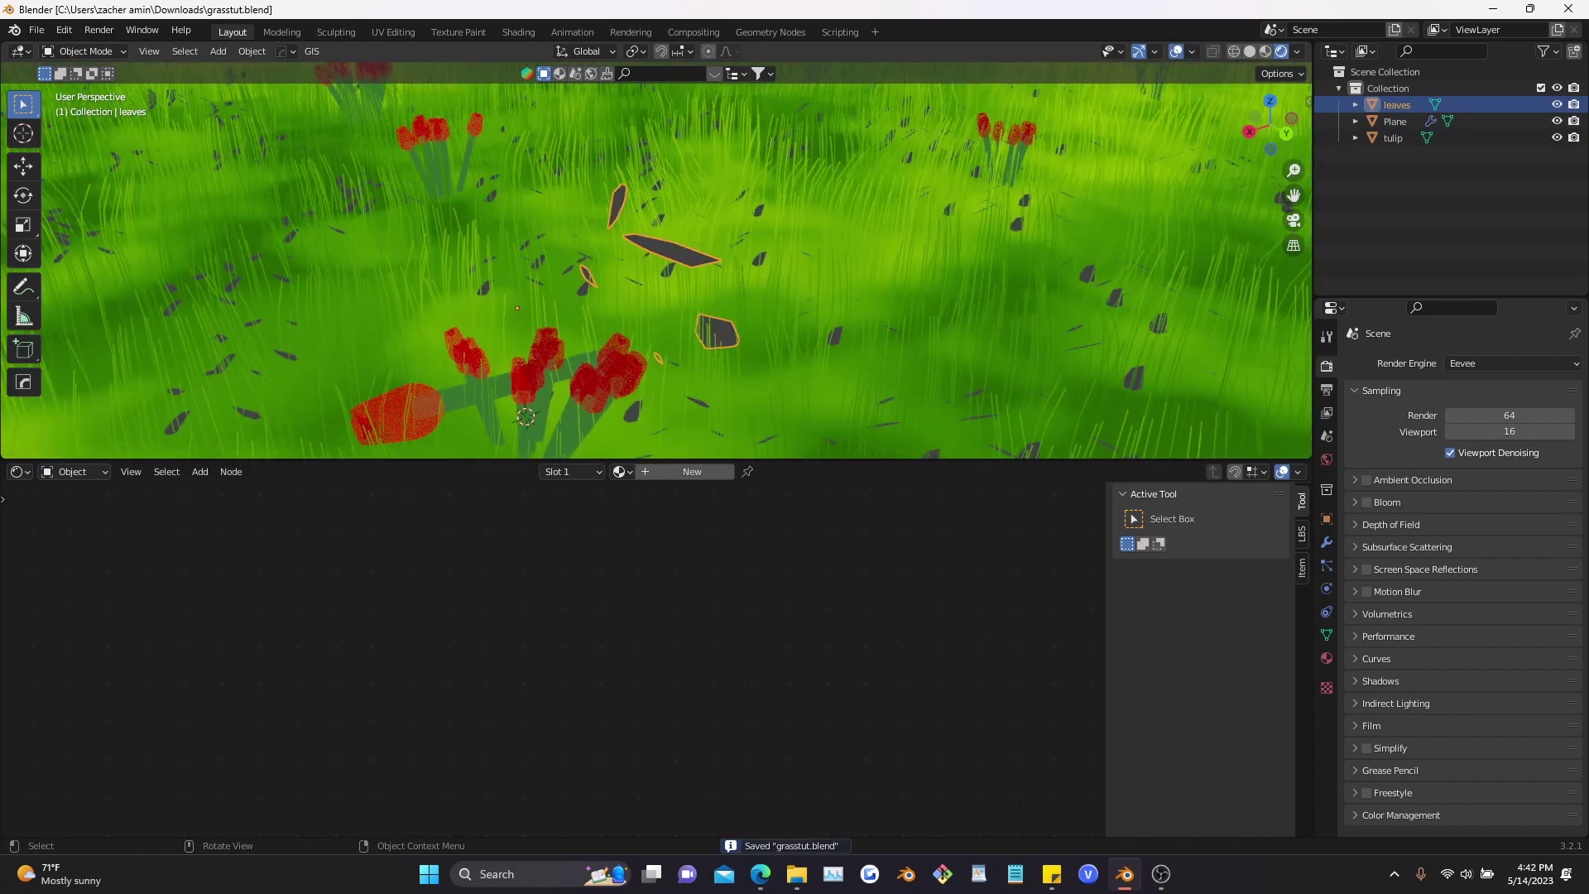
{"action": "left_click", "coordinate": [692, 472]}
{"action": "middle_click_drag", "start_coordinate": [642, 639], "coordinate": [574, 614]}
{"action": "scroll", "coordinate": [573, 615], "scroll_direction": "up", "scroll_amount": 3}
{"action": "left_click", "coordinate": [860, 629]}
{"action": "key", "text": "x"}
{"action": "scroll", "coordinate": [679, 637], "scroll_direction": "up", "scroll_amount": 2}
Add a Texture Coordinate node that references the Plane object and feed its Object output into a new Mapping node
{"action": "key", "text": "shift+a"}
{"action": "type", "text": "stexture coor"}
{"action": "key", "text": "Return"}
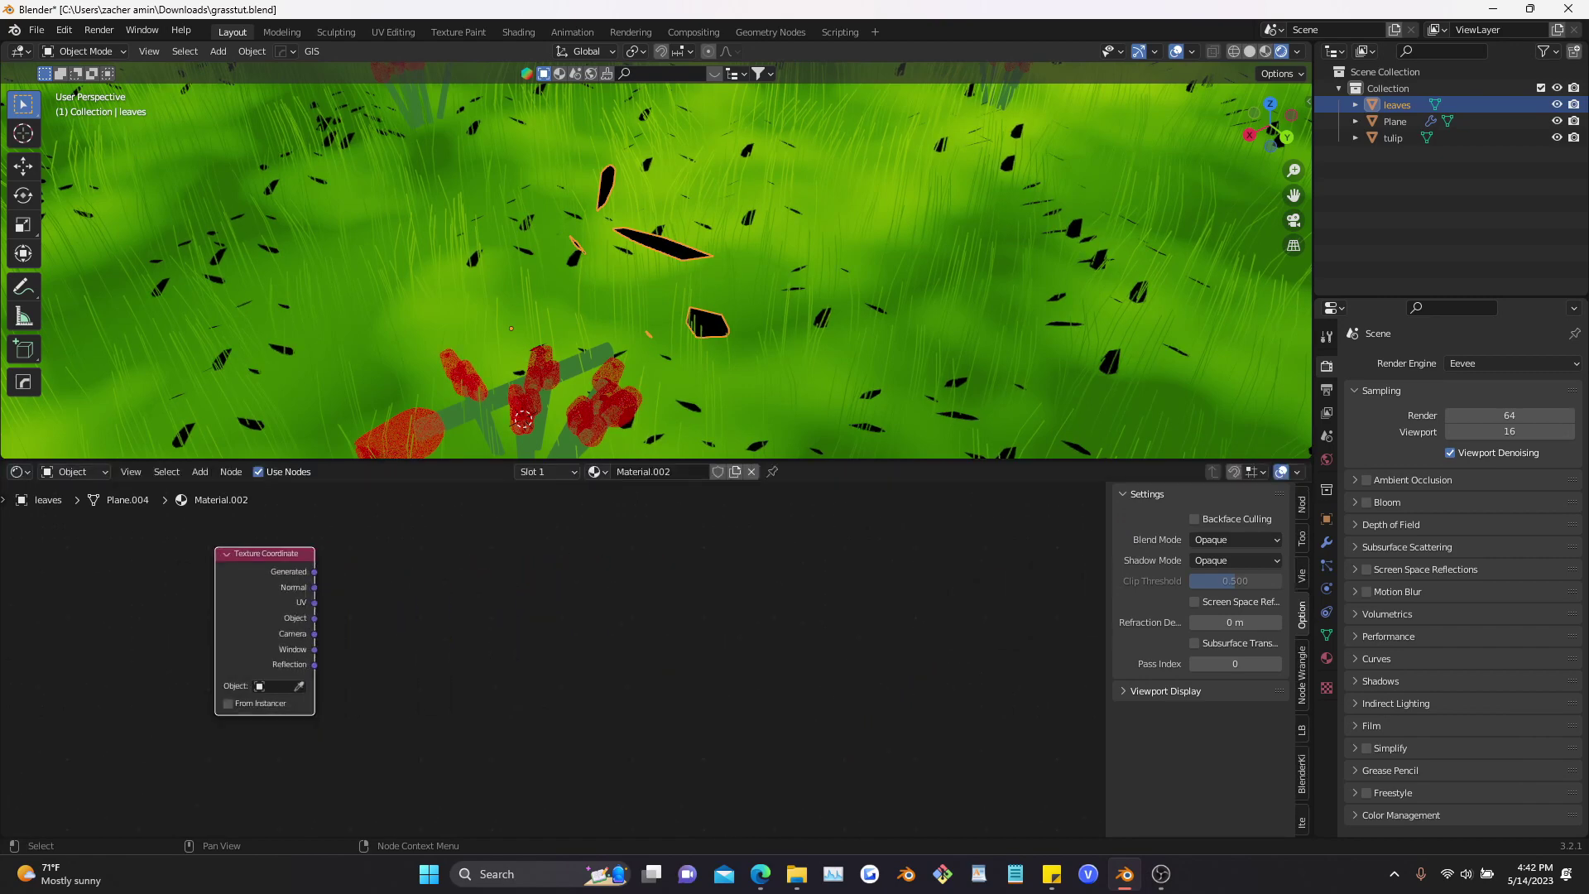
{"action": "left_click_drag", "start_coordinate": [314, 618], "coordinate": [481, 614]}
{"action": "type", "text": "mapp"}
{"action": "key", "text": "Return"}
{"action": "left_click", "coordinate": [460, 524]}
{"action": "left_click", "coordinate": [298, 686]}
{"action": "left_click", "coordinate": [385, 258]}
Move the leaves material's Material Output farther away and try a scale of -9.6 on the Noise Texture
{"action": "middle_click_drag", "start_coordinate": [584, 633], "coordinate": [454, 644]}
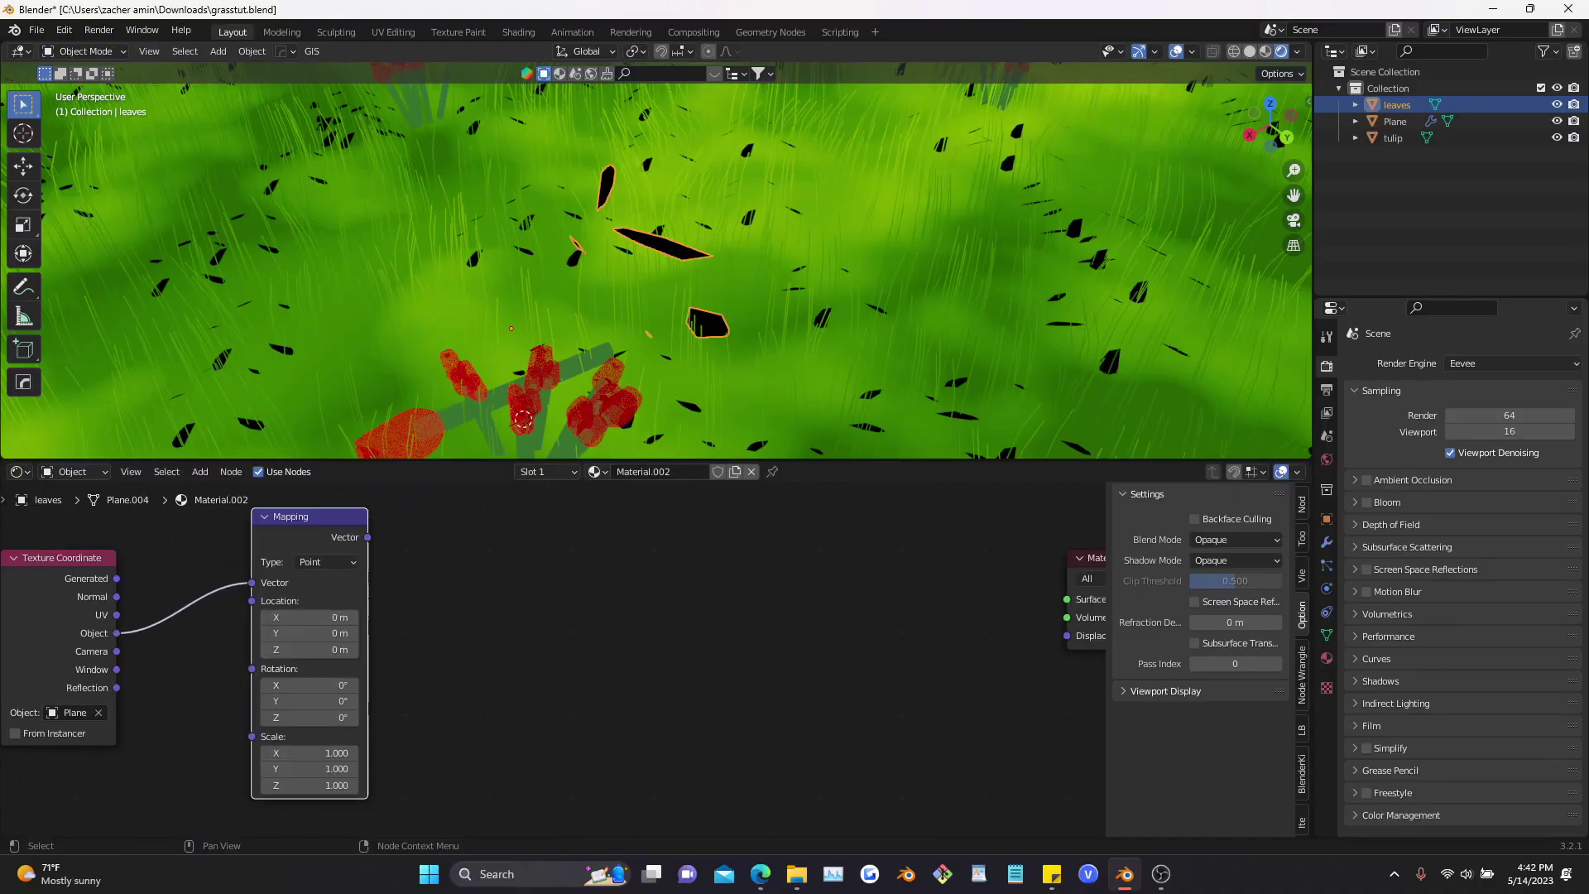
{"action": "scroll", "coordinate": [533, 626], "scroll_direction": "down", "scroll_amount": 3}
{"action": "middle_click_drag", "start_coordinate": [533, 626], "coordinate": [406, 626]}
{"action": "left_click_drag", "start_coordinate": [970, 607], "coordinate": [1061, 594]}
{"action": "middle_click_drag", "start_coordinate": [497, 633], "coordinate": [652, 636]}
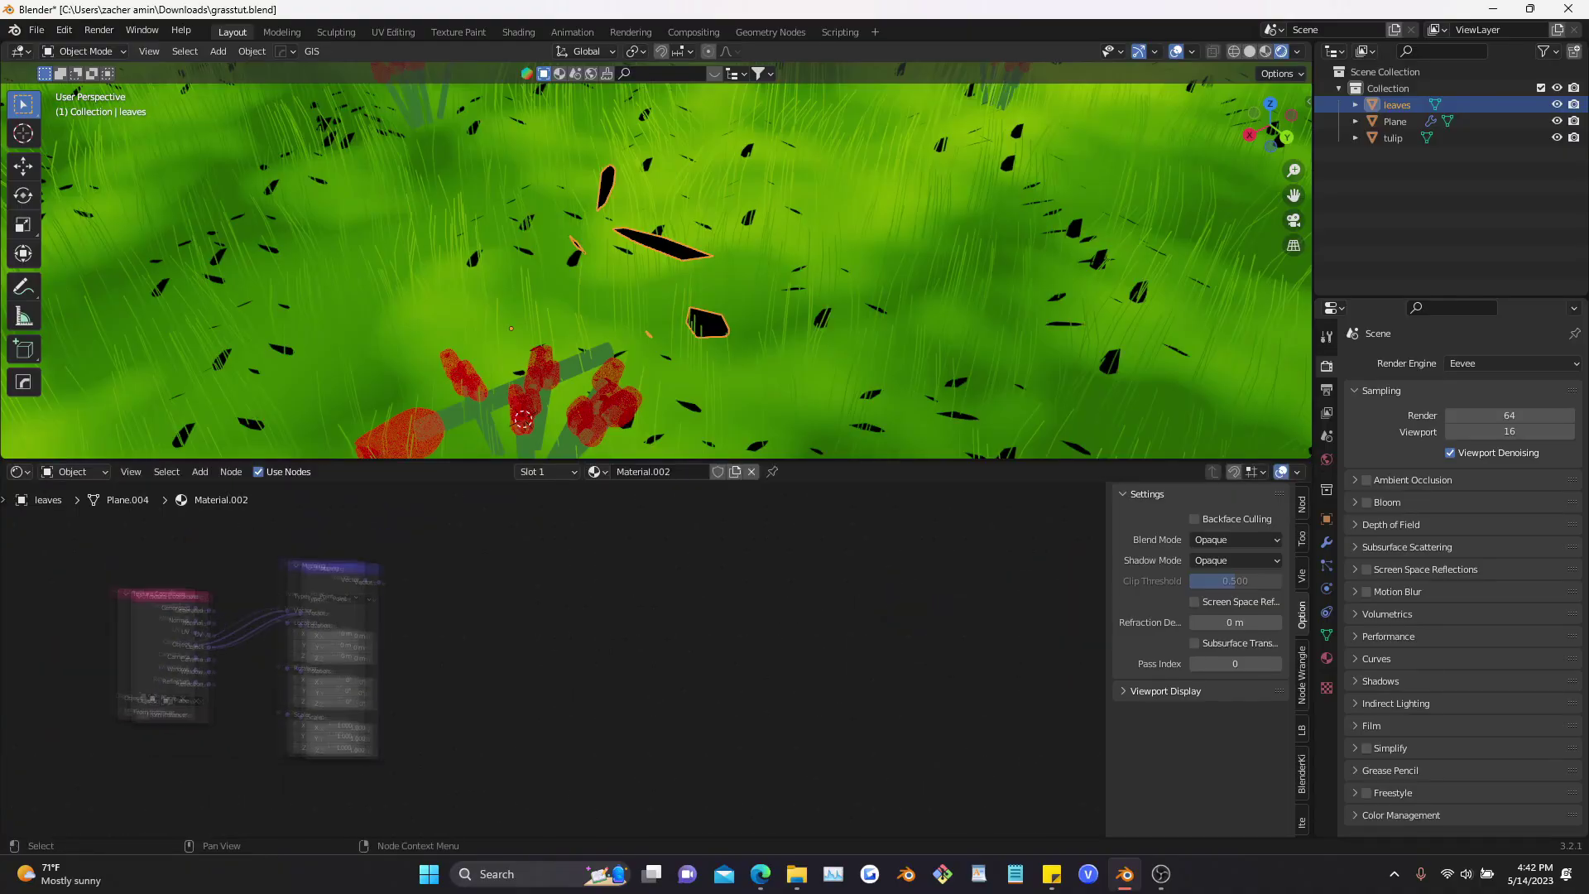
{"action": "double_click", "coordinate": [441, 671]}
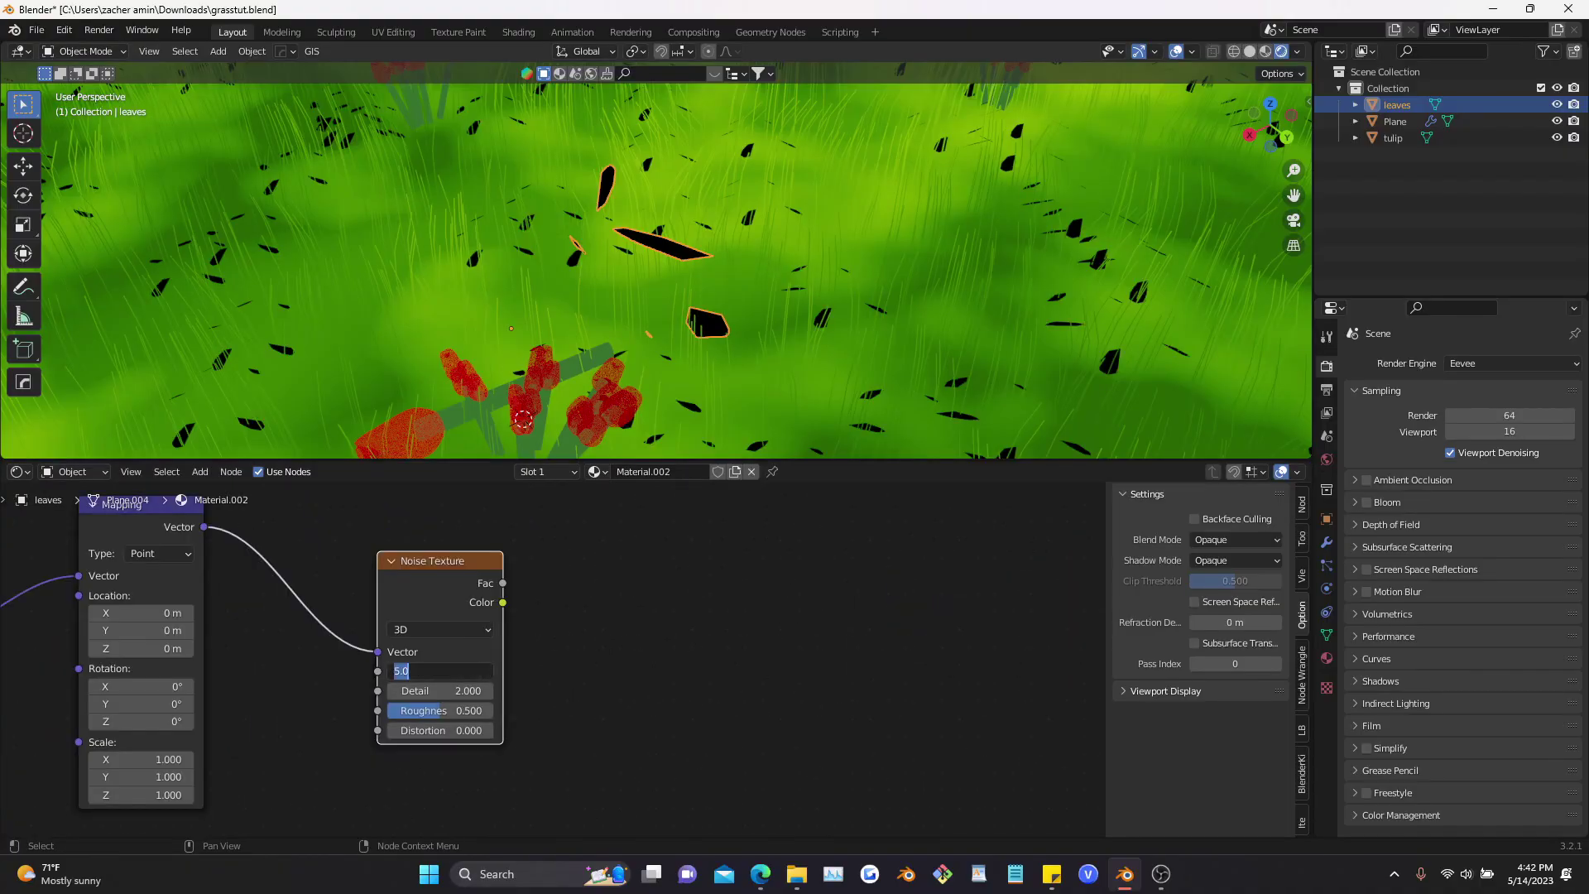
{"action": "type", "text": "-9.6"}
{"action": "key", "text": "ctrl+a"}
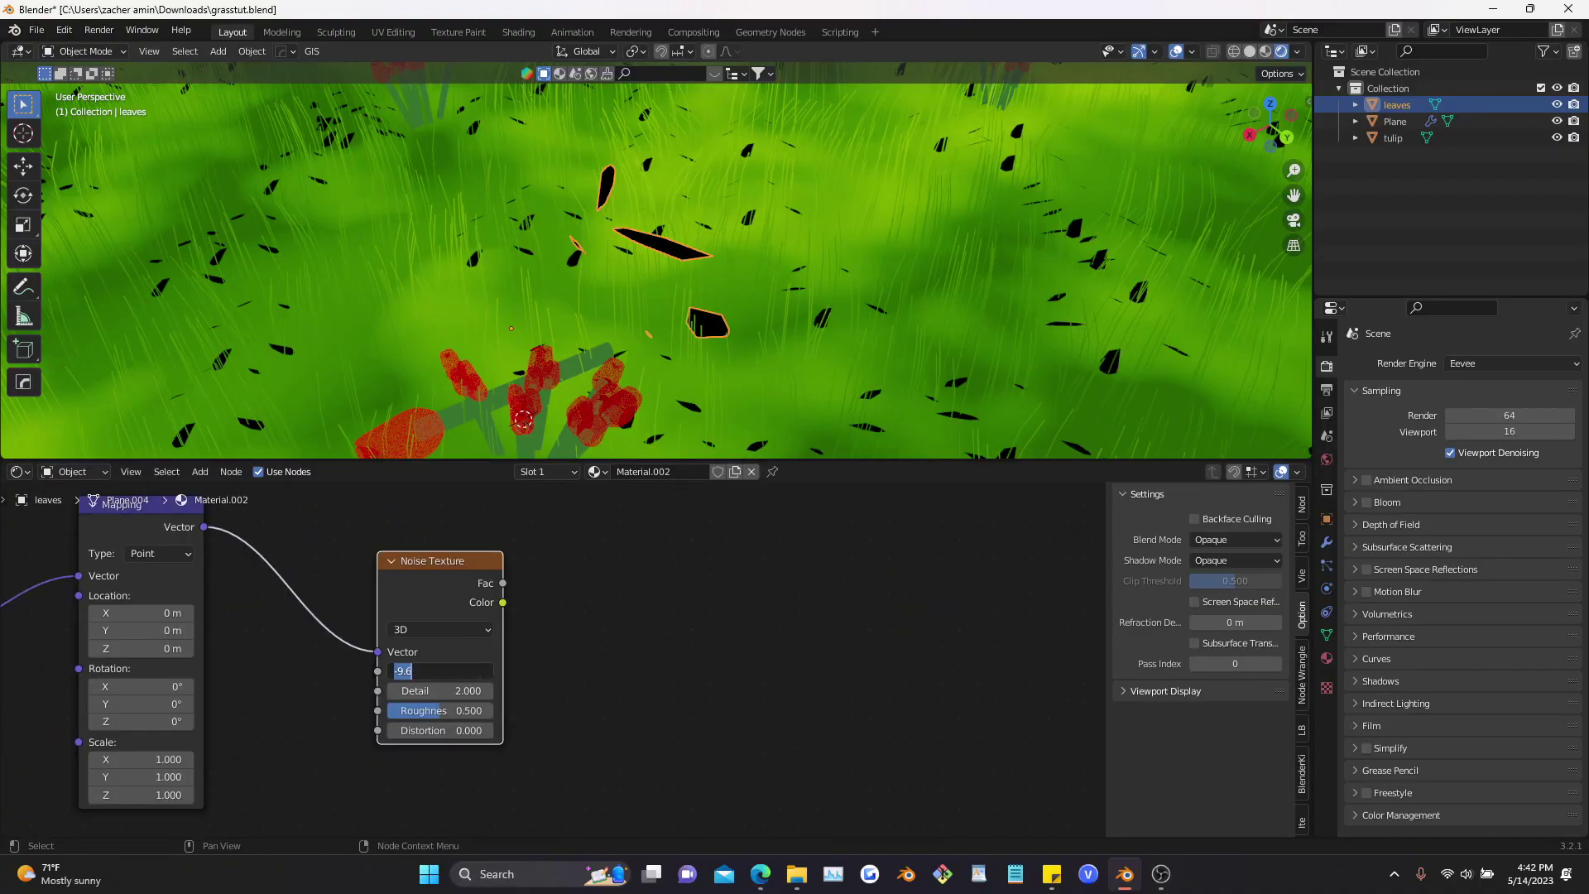
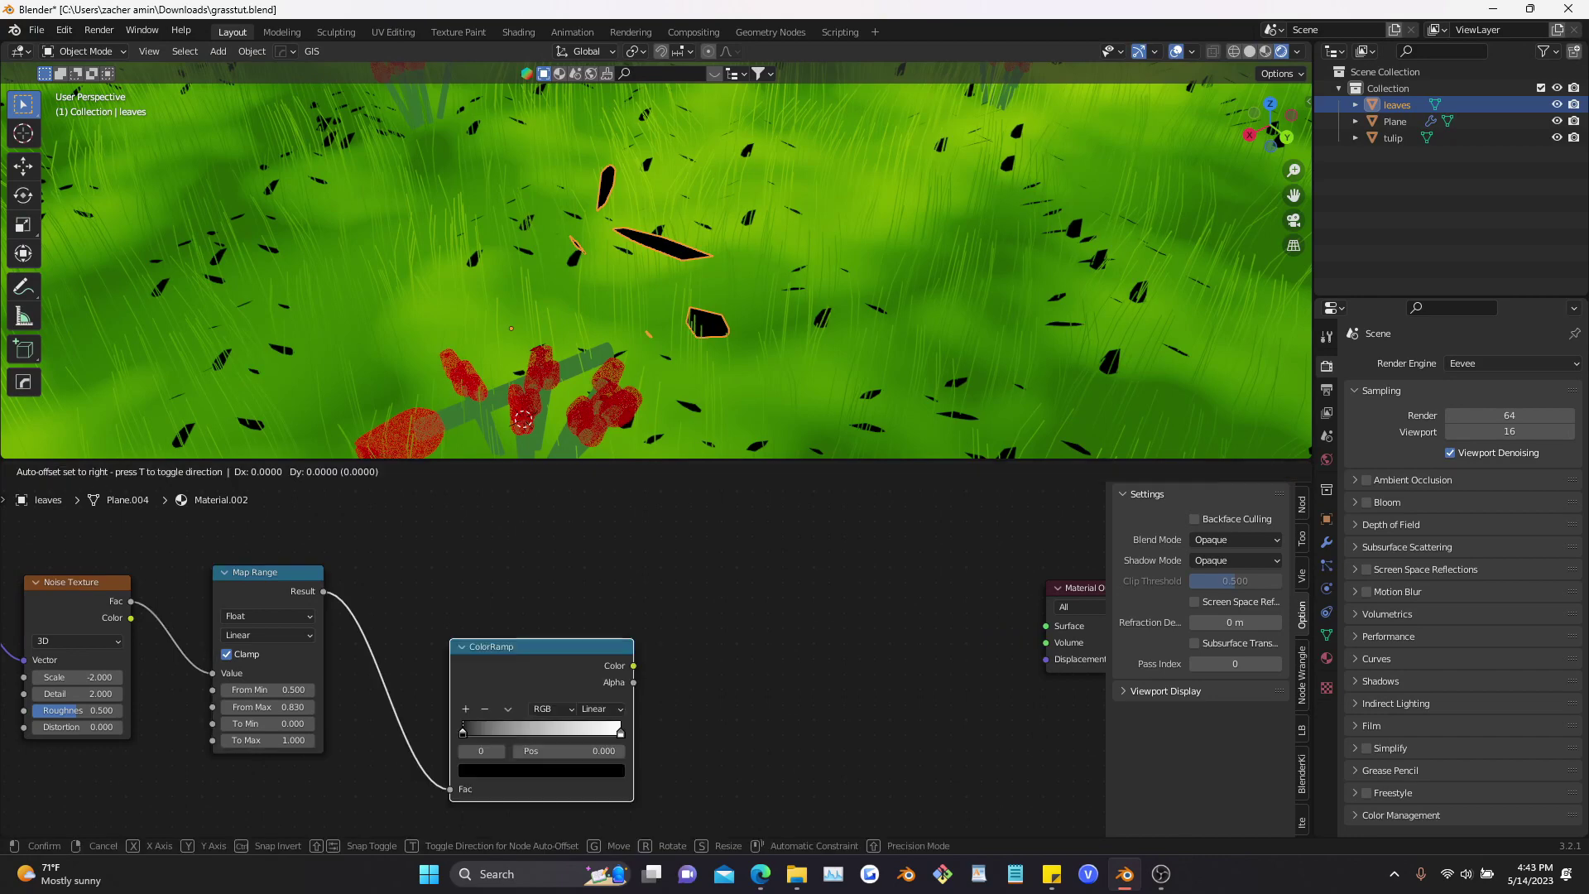
Place the ColorRamp after the Map Range, set it to Constant interpolation, and move its white stop to about 0.118
{"action": "left_click", "coordinate": [414, 593]}
{"action": "left_click", "coordinate": [565, 646]}
{"action": "left_click", "coordinate": [567, 730]}
{"action": "scroll", "coordinate": [342, 729], "scroll_direction": "up", "scroll_amount": 6}
{"action": "left_click_drag", "start_coordinate": [729, 634], "coordinate": [497, 634]}
Color the ColorRamp's first stop green with hue about 0.31 and saturation about 0.89
{"action": "left_click", "coordinate": [467, 635]}
{"action": "left_click", "coordinate": [517, 693]}
{"action": "left_click", "coordinate": [676, 433]}
{"action": "left_click", "coordinate": [518, 397]}
{"action": "left_click", "coordinate": [599, 694]}
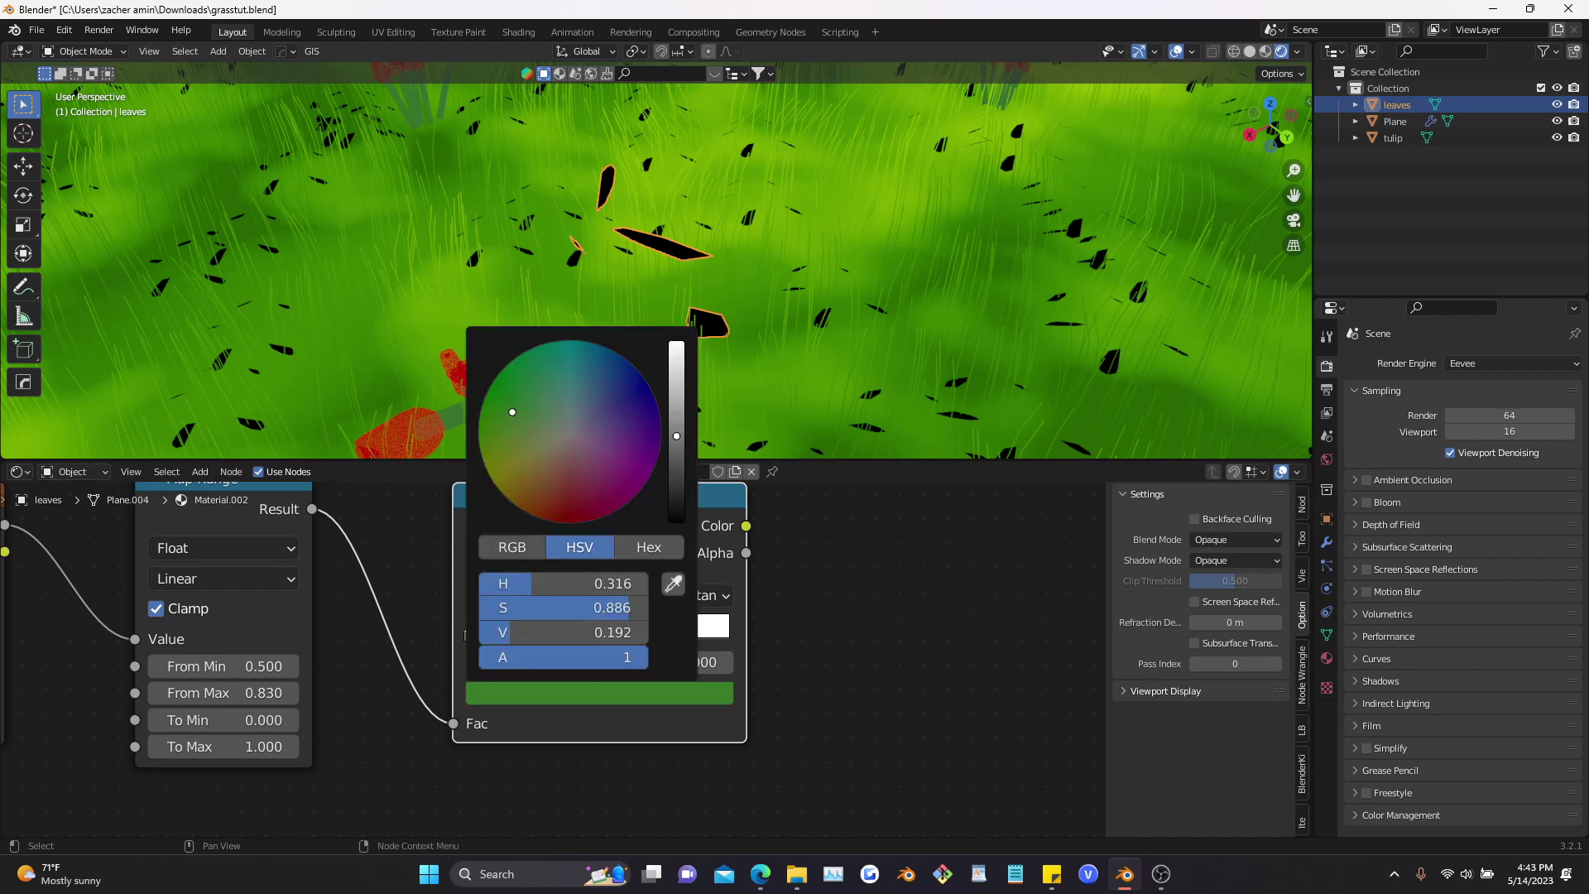
Copy the green to the ColorRamp's second stop, brighten it to a light green, and hide the viewport overlays
{"action": "key", "text": "ctrl+c"}
{"action": "left_click", "coordinate": [501, 634]}
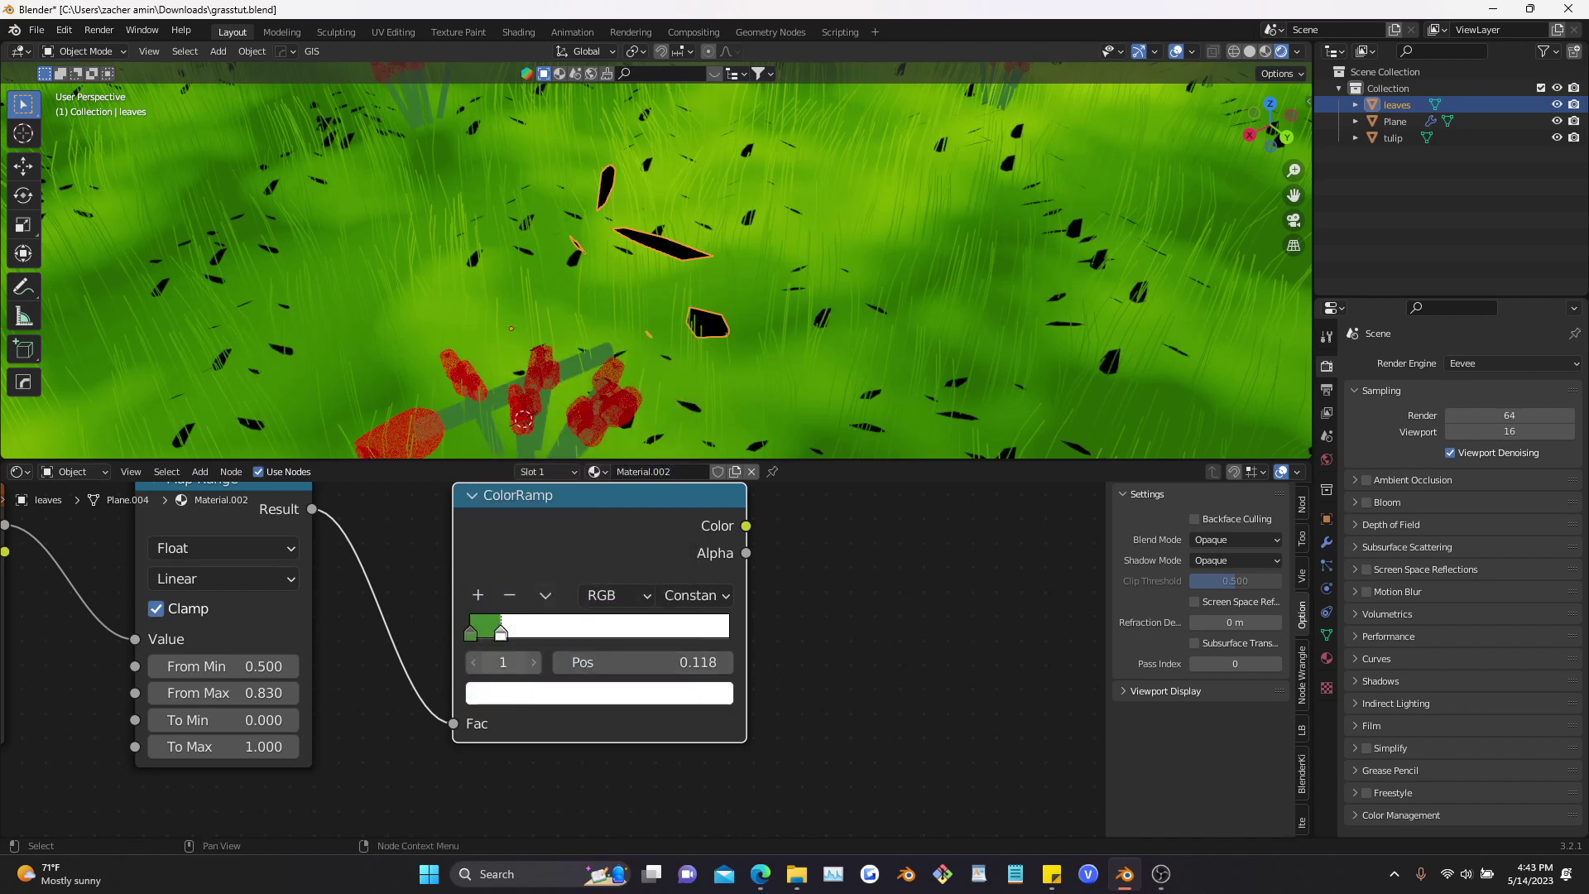
{"action": "key", "text": "ctrl+v"}
{"action": "left_click", "coordinate": [599, 693]}
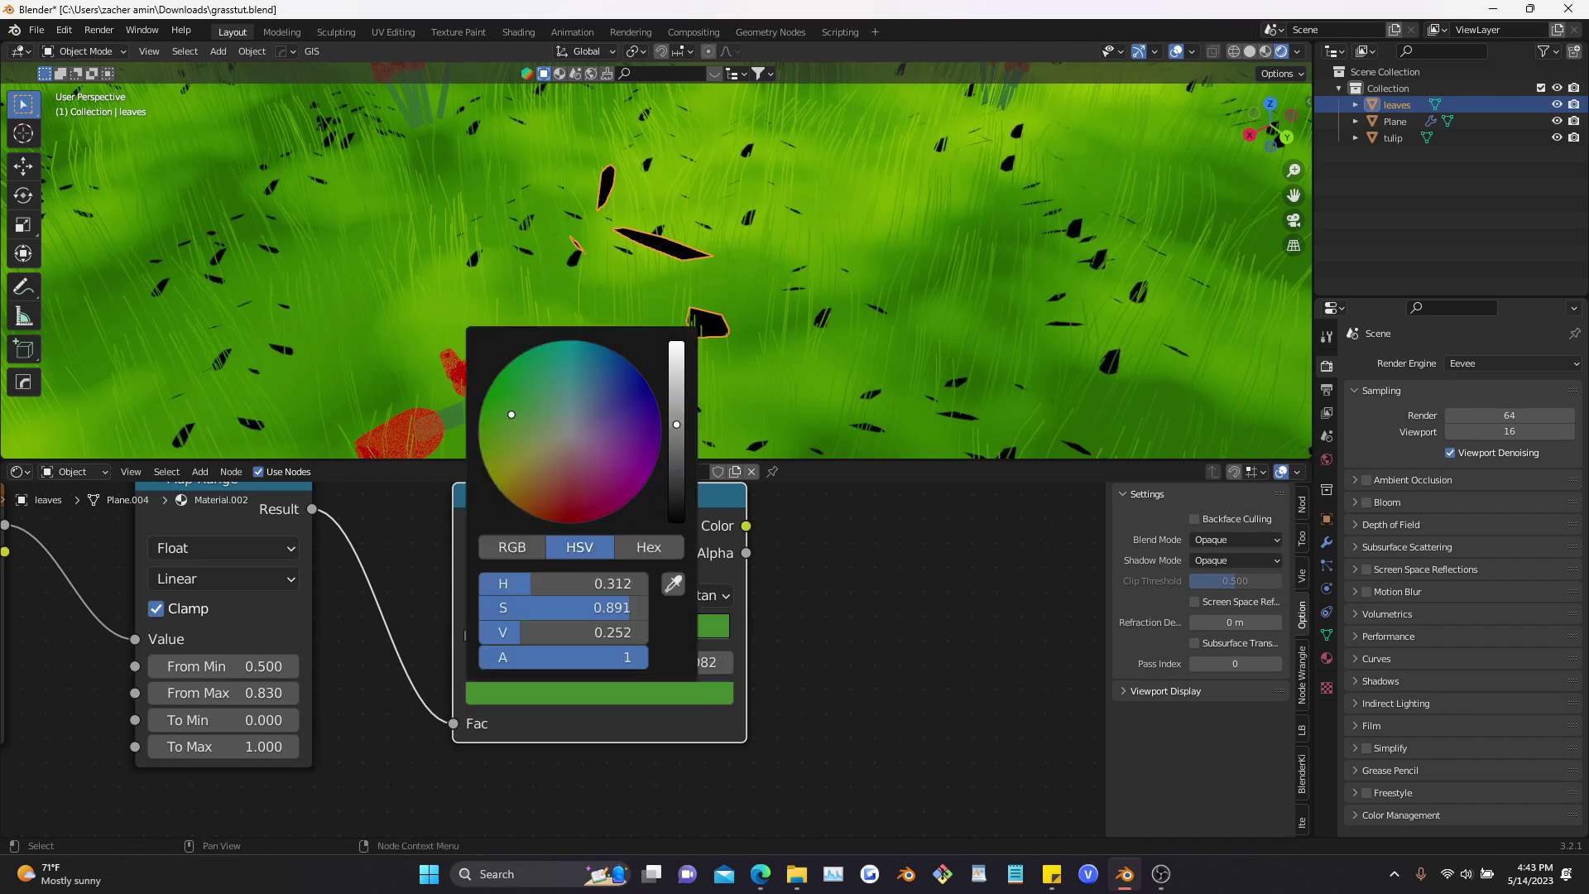
{"action": "left_click_drag", "start_coordinate": [676, 425], "coordinate": [676, 396]}
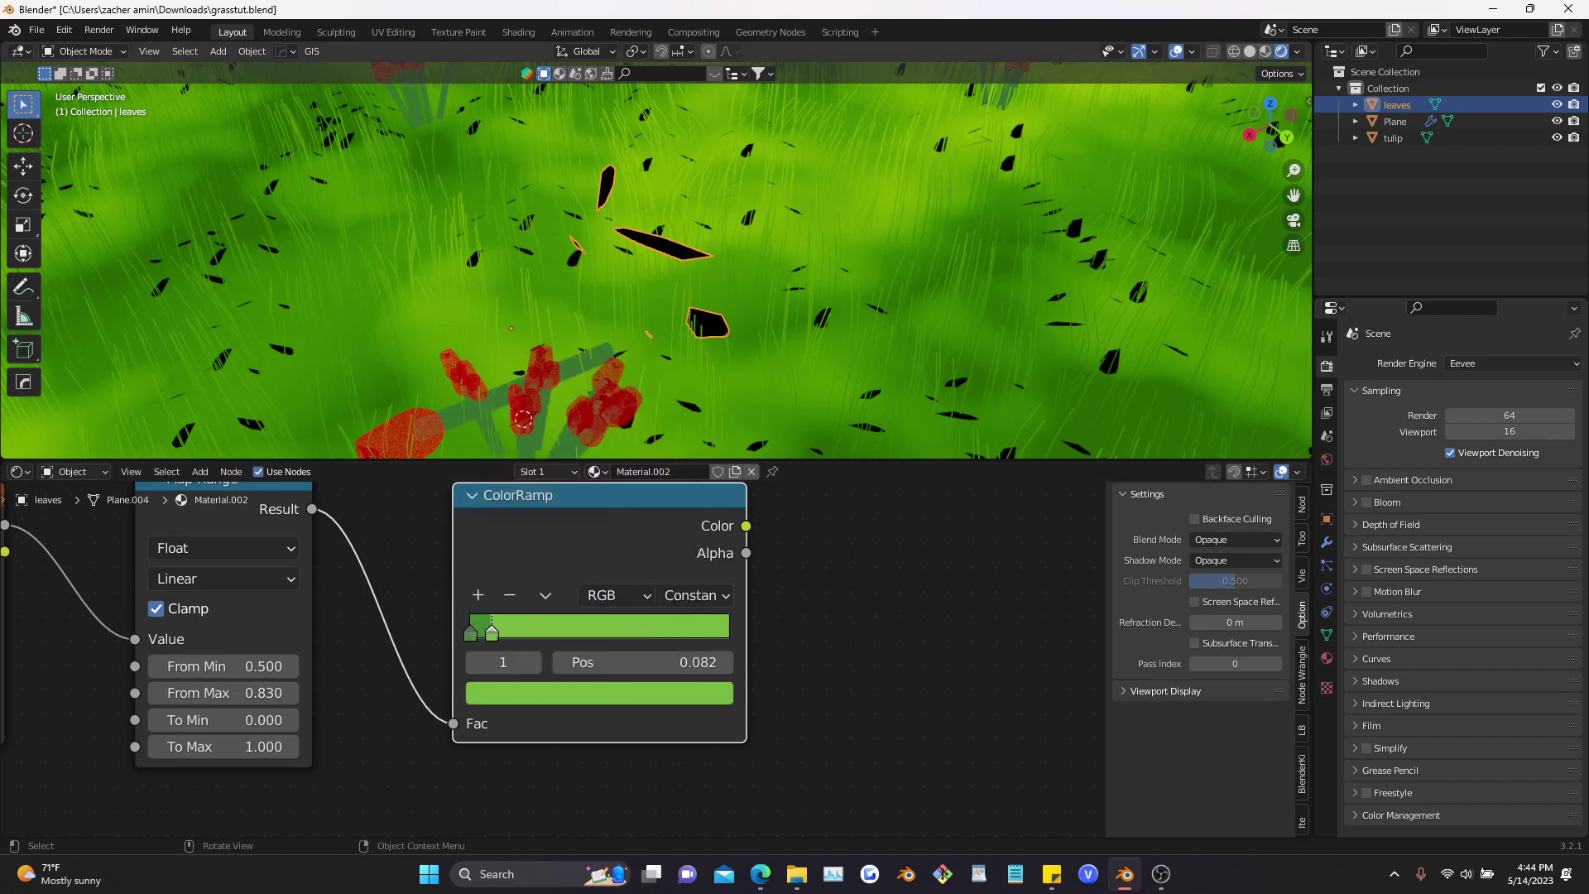
{"action": "key", "text": "shift+alt+z"}
{"action": "scroll", "coordinate": [557, 659], "scroll_direction": "down", "scroll_amount": 9}
{"action": "middle_click_drag", "start_coordinate": [557, 659], "coordinate": [460, 652]}
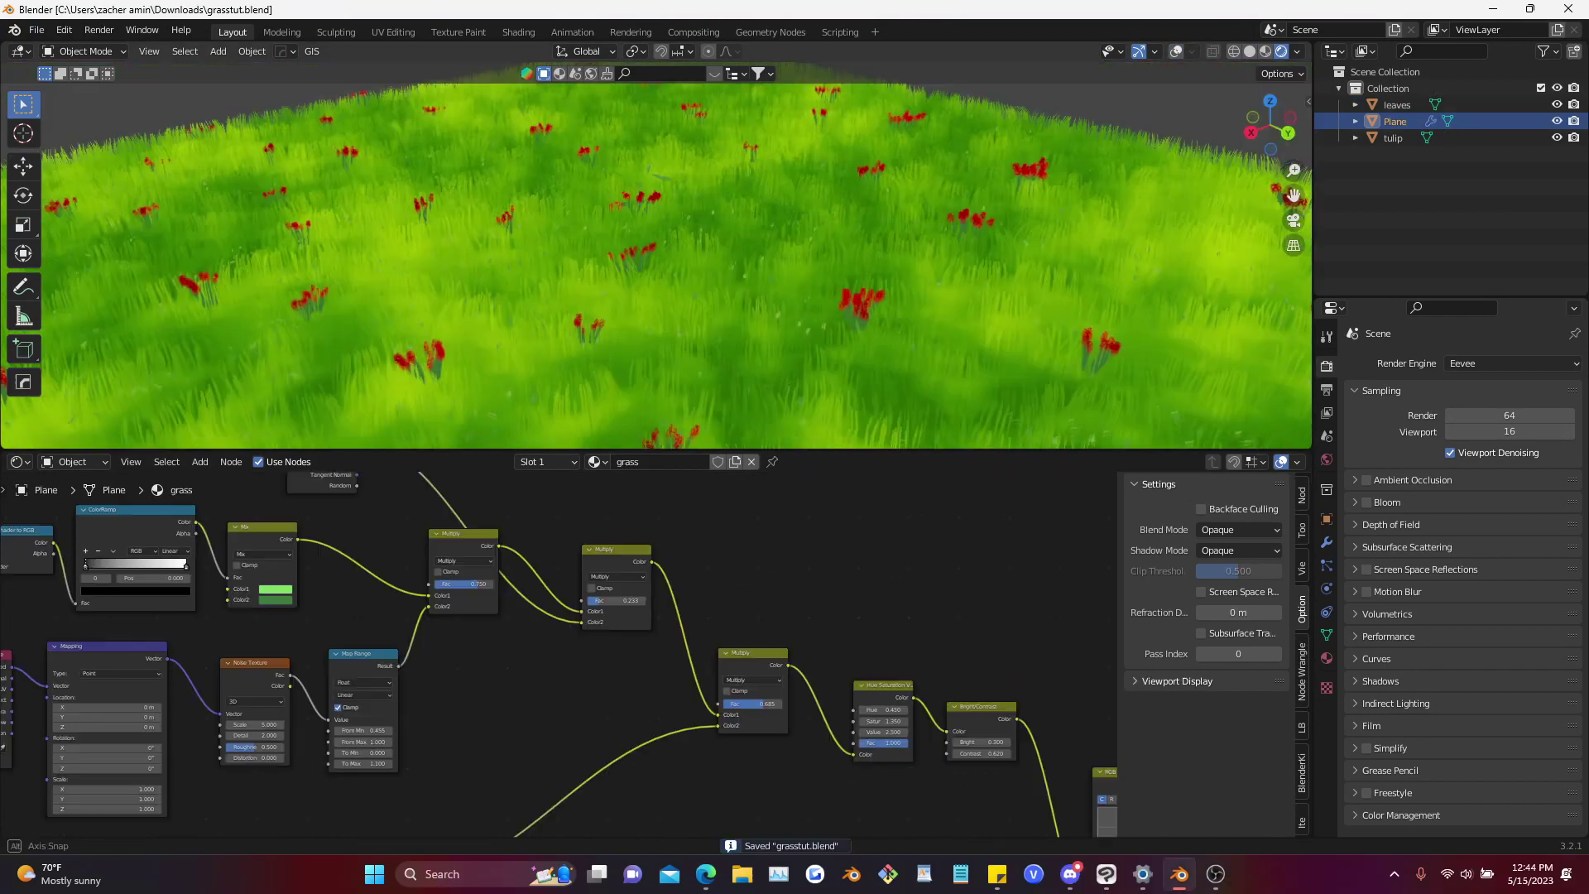
Raise the leaves object about 0.33 m along the global Z axis
{"action": "left_click", "coordinate": [1397, 104]}
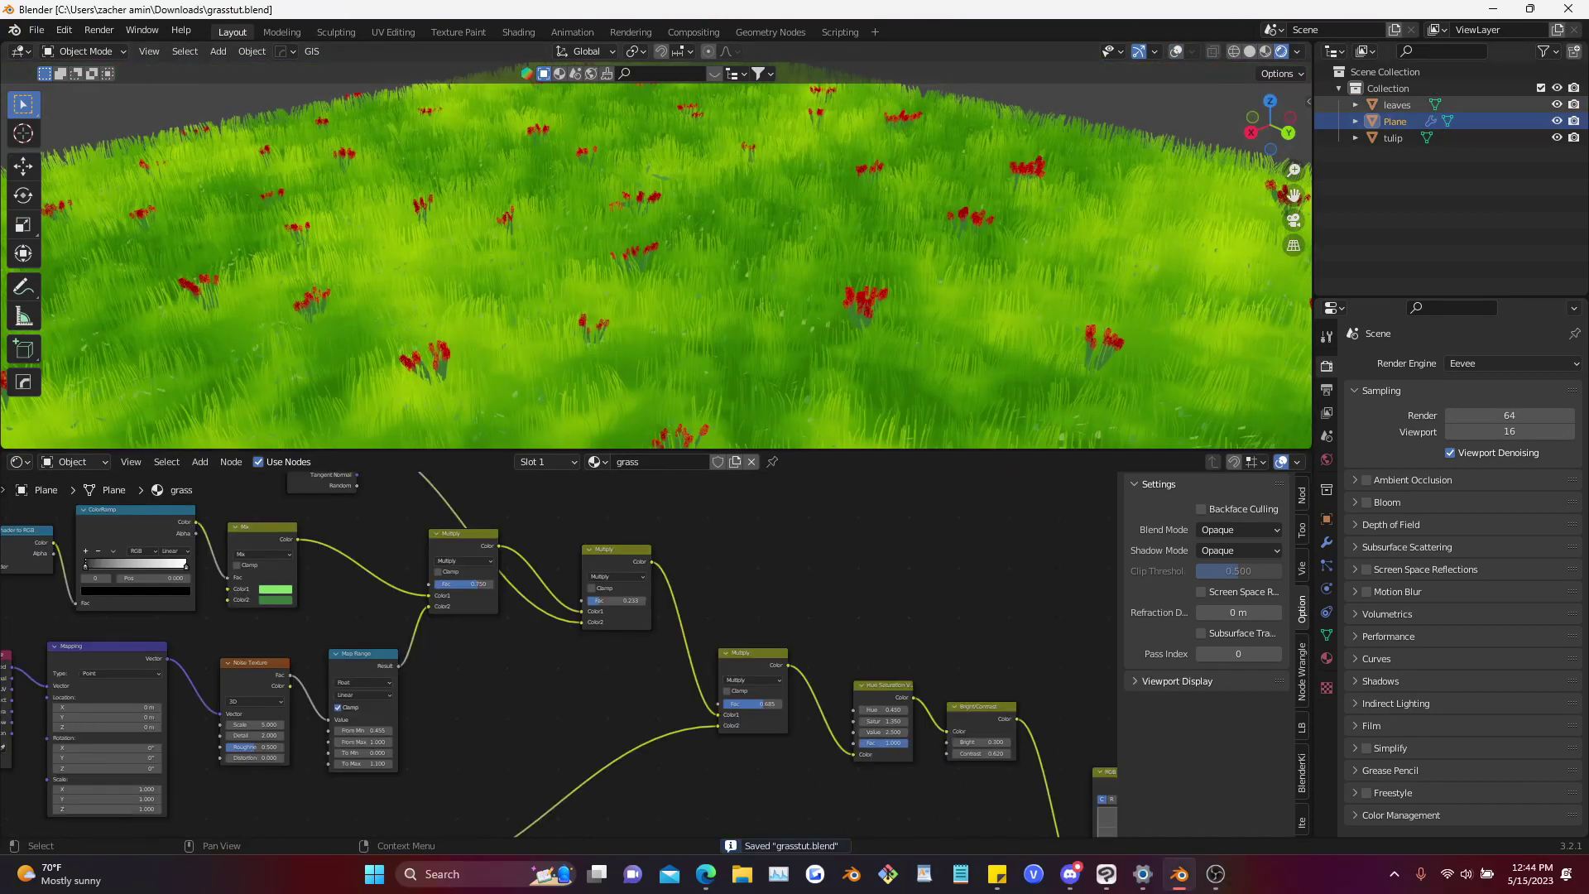
{"action": "key", "text": "g"}
{"action": "key", "text": "z"}
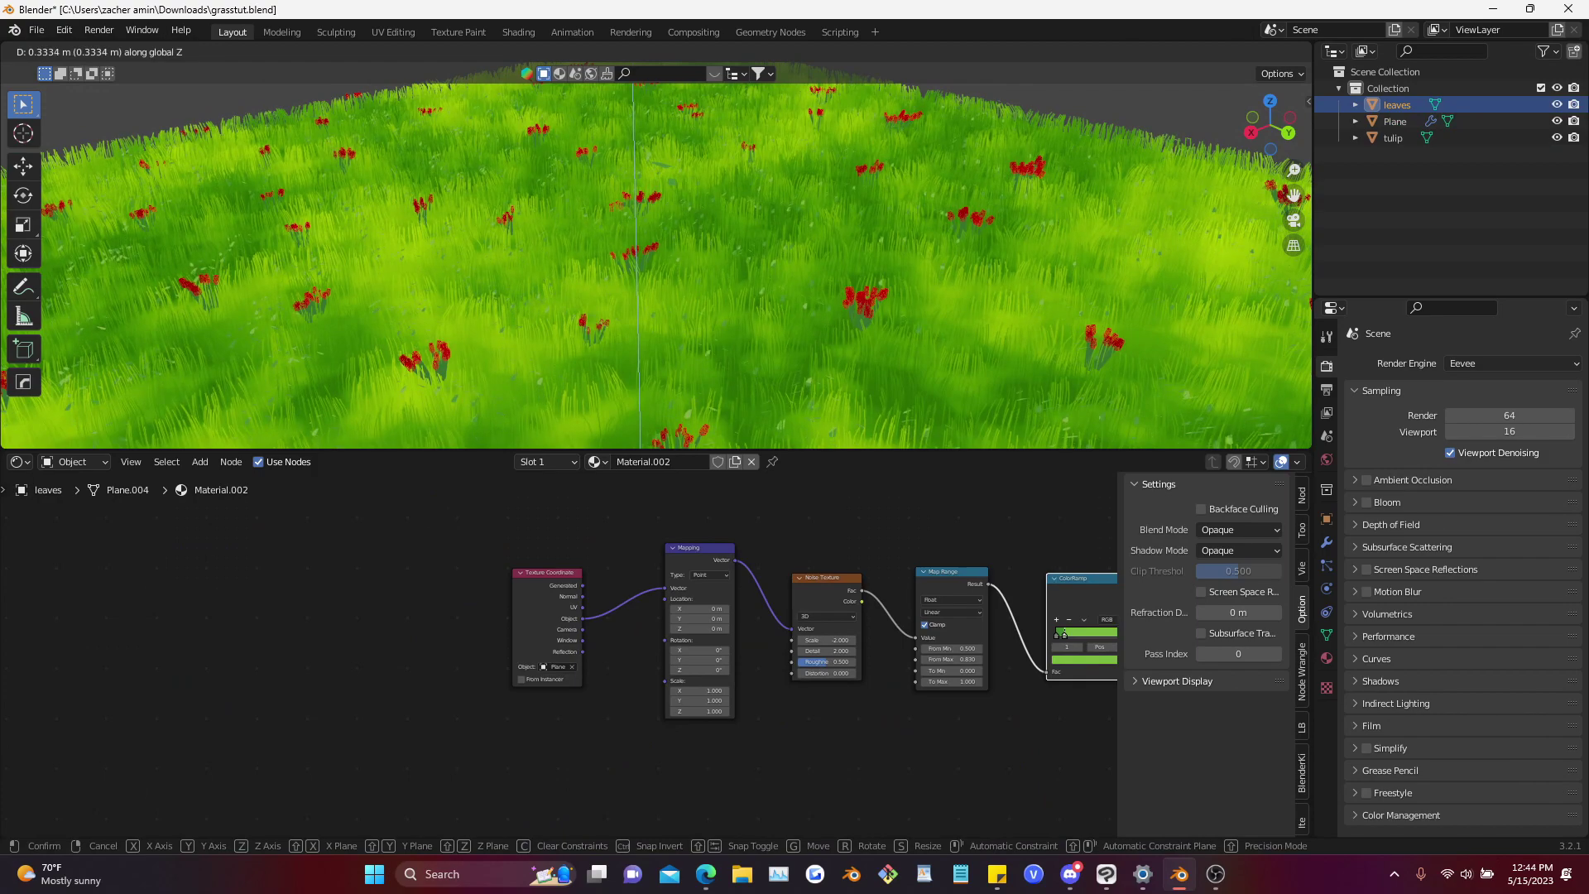
{"action": "left_click", "coordinate": [654, 265]}
{"action": "scroll", "coordinate": [654, 264], "scroll_direction": "down", "scroll_amount": 3}
{"action": "middle_click_drag", "start_coordinate": [654, 265], "coordinate": [591, 236]}
{"action": "scroll", "coordinate": [657, 265], "scroll_direction": "up", "scroll_amount": 4}
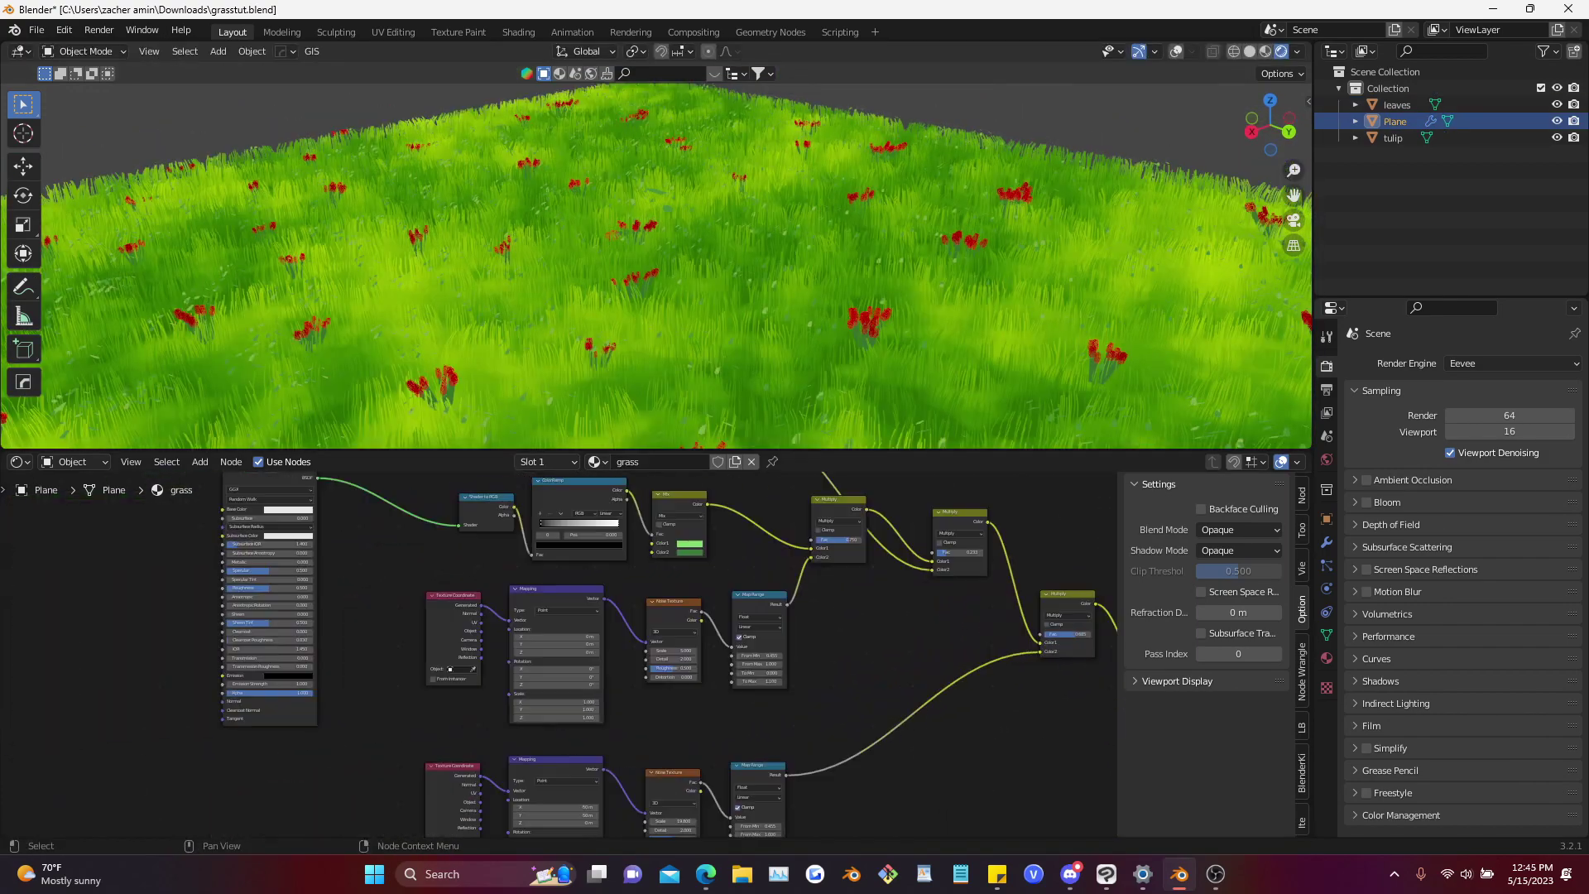
Add a Timeline area between the 3D viewport and the shader editor and adjust its height
{"action": "scroll", "coordinate": [586, 656], "scroll_direction": "up", "scroll_amount": 1}
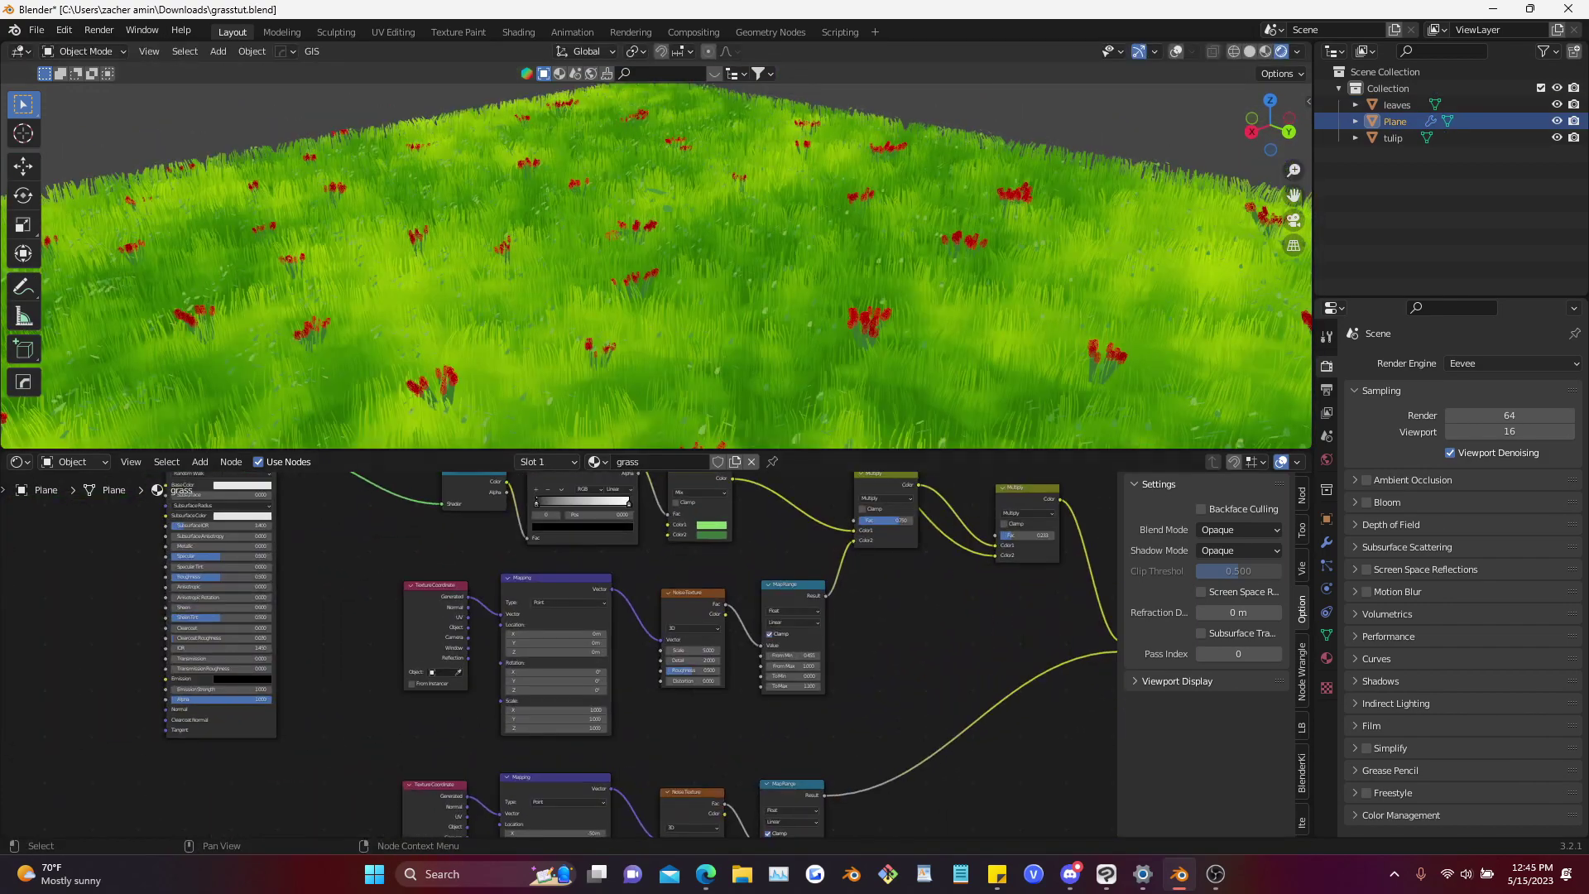
{"action": "mouse_move", "coordinate": [589, 450]}
{"action": "left_mouse_down"}
{"action": "mouse_move", "coordinate": [590, 565]}
{"action": "mouse_move", "coordinate": [589, 419]}
{"action": "left_mouse_up"}
{"action": "left_click", "coordinate": [20, 432]}
{"action": "left_click", "coordinate": [224, 497]}
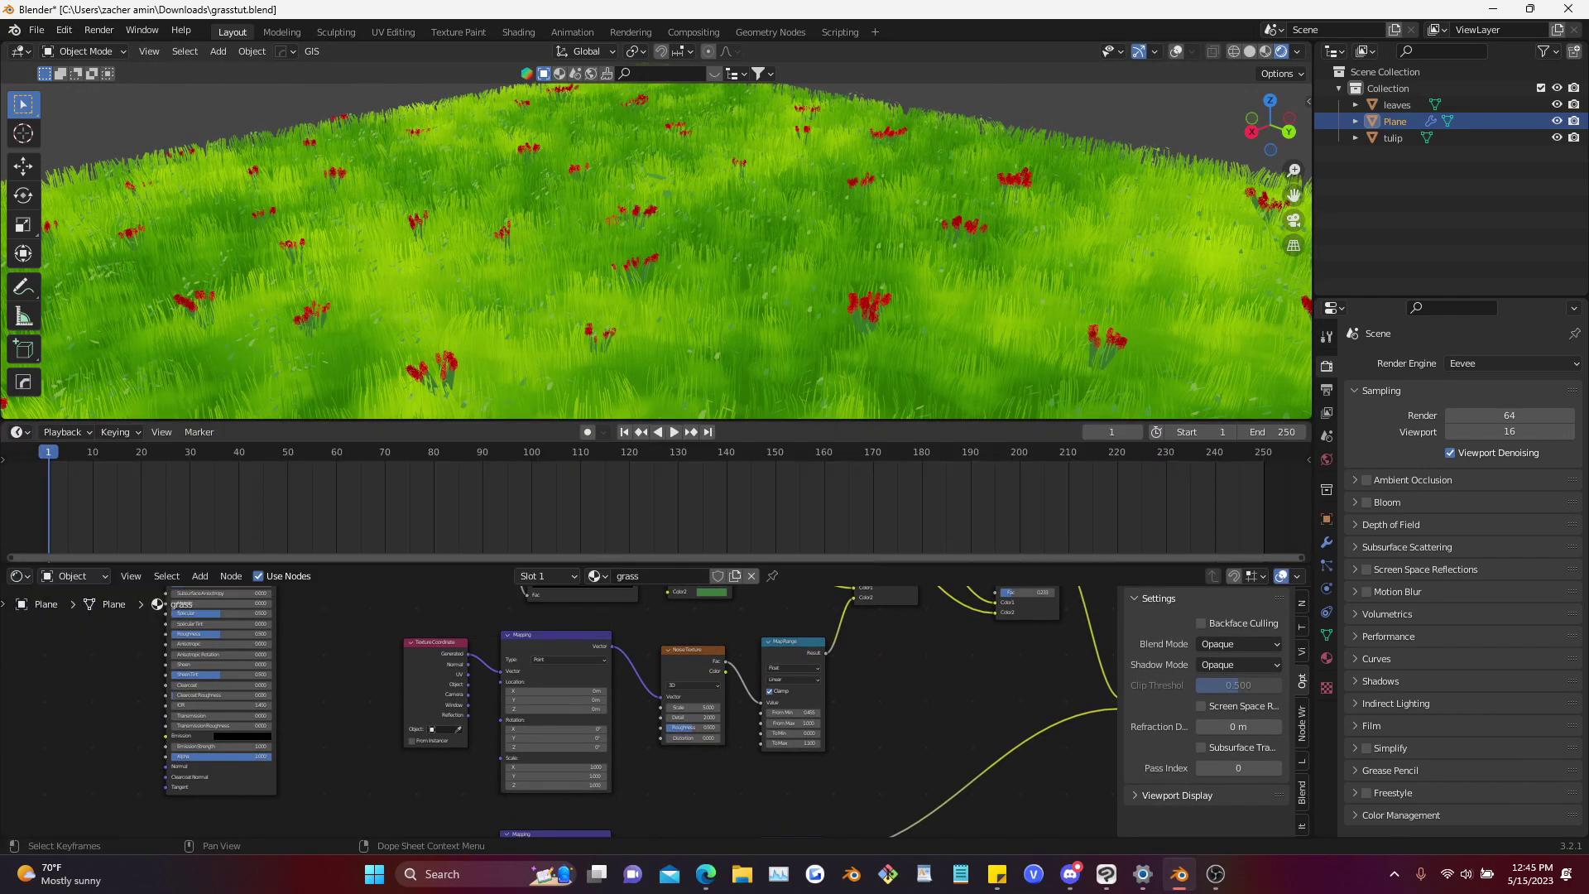
{"action": "left_click_drag", "start_coordinate": [586, 420], "coordinate": [586, 410]}
{"action": "left_click_drag", "start_coordinate": [586, 565], "coordinate": [586, 569]}
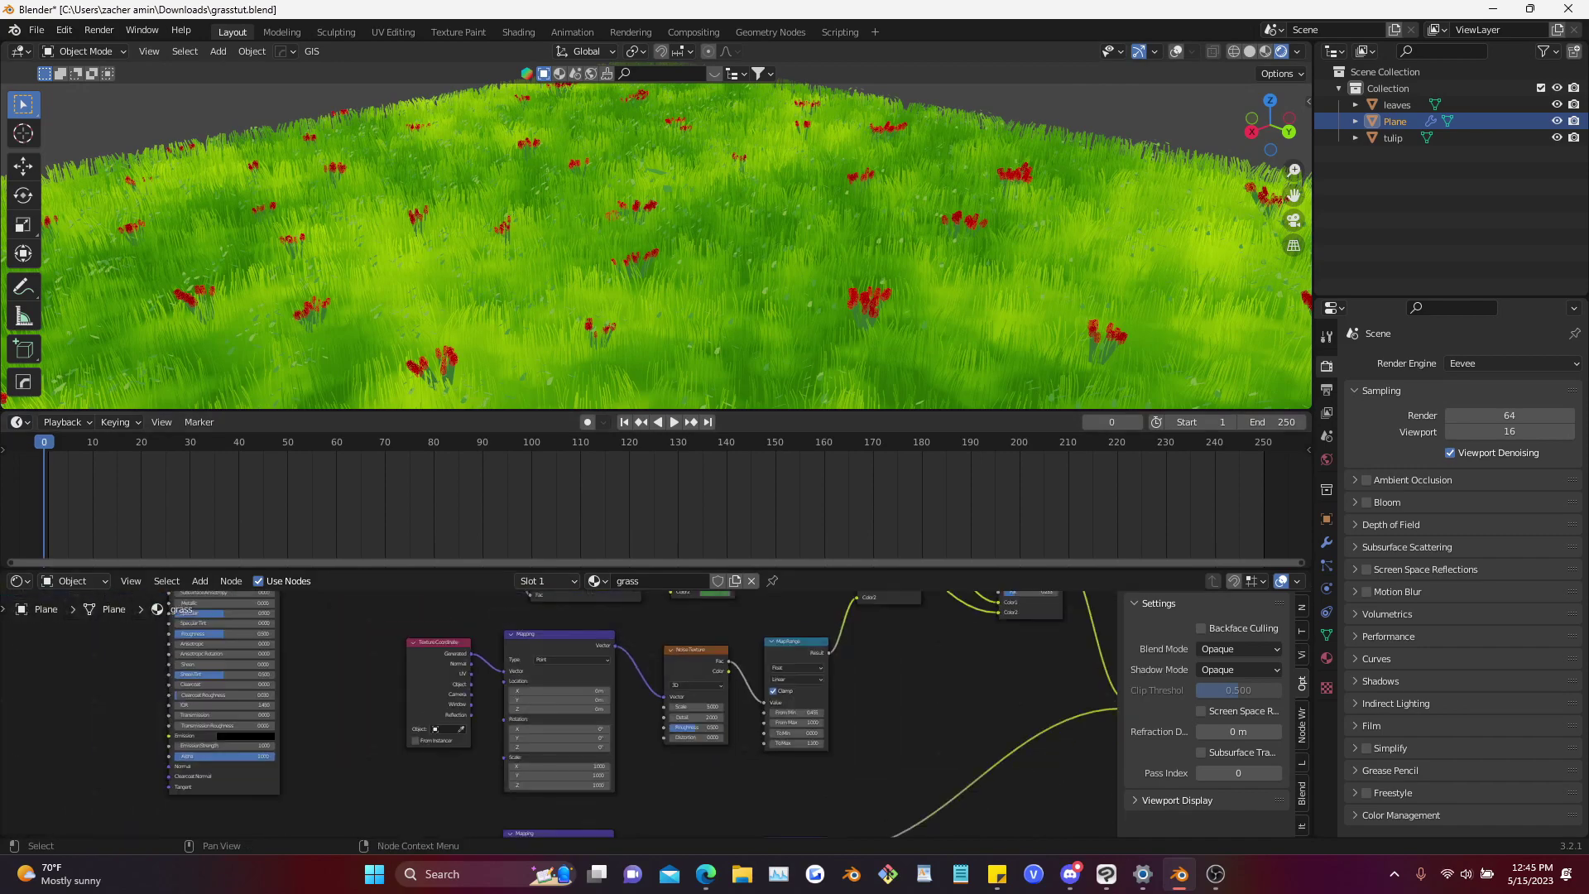
Try shifting the grass noise pattern with the Mapping node's location
{"action": "scroll", "coordinate": [580, 729], "scroll_direction": "down", "scroll_amount": 2}
{"action": "middle_click_drag", "start_coordinate": [571, 735], "coordinate": [576, 686]}
{"action": "scroll", "coordinate": [567, 685], "scroll_direction": "up", "scroll_amount": 4}
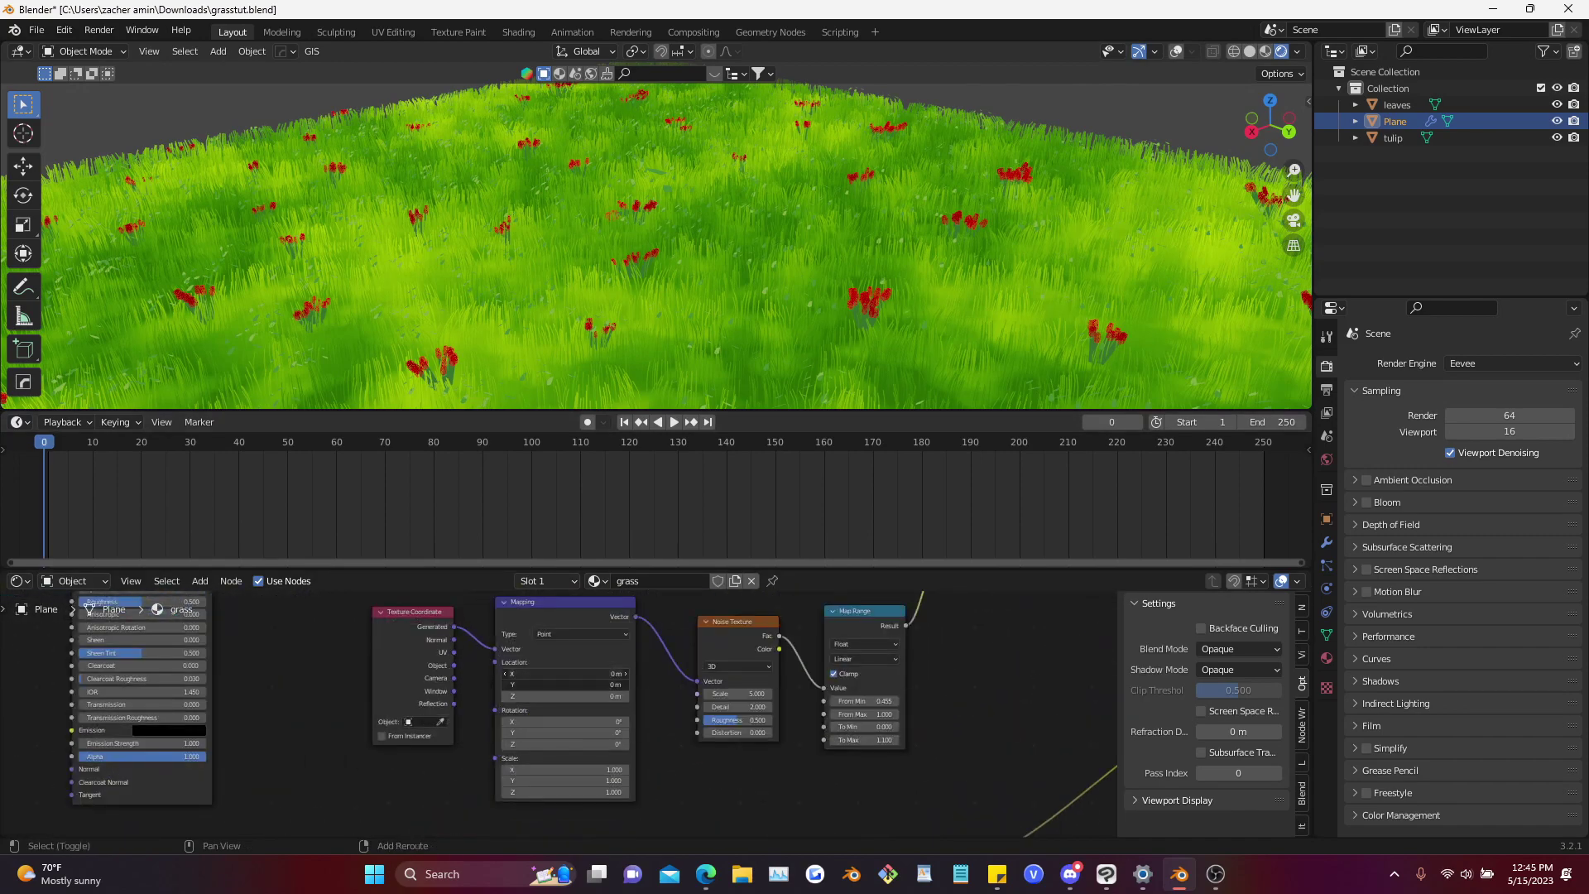
{"action": "left_click_drag", "start_coordinate": [566, 679], "coordinate": [683, 679]}
{"action": "right_click", "coordinate": [684, 679]}
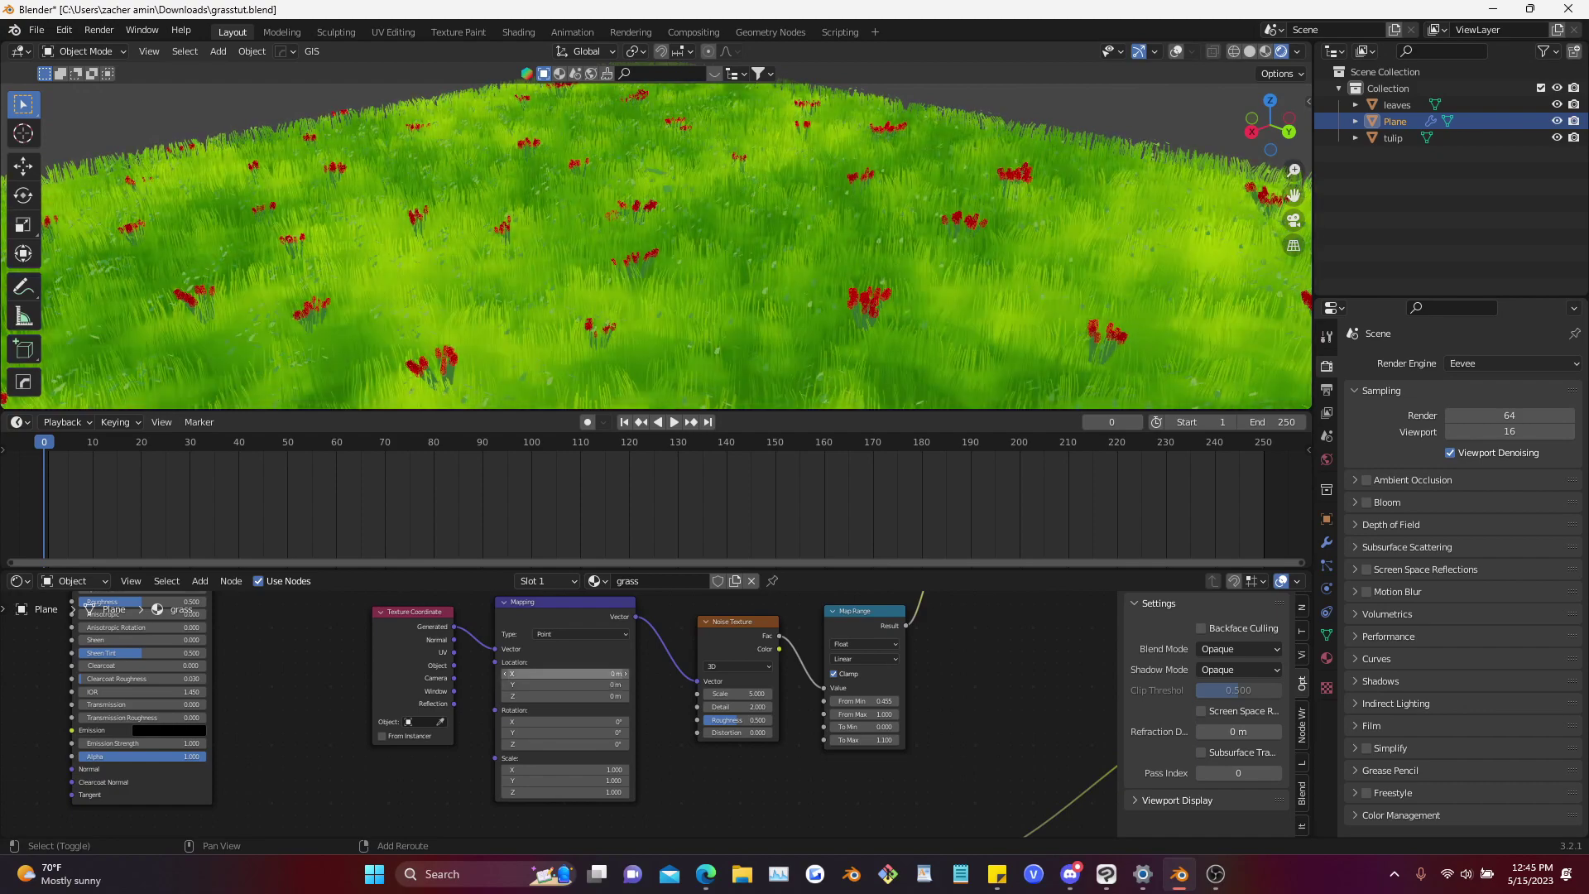
Insert keyframes at frame 0 for the location of the Mapping node that drives the grass noise
{"action": "middle_click_drag", "start_coordinate": [571, 708], "coordinate": [594, 709]}
{"action": "scroll", "coordinate": [555, 686], "scroll_direction": "up", "scroll_amount": 2}
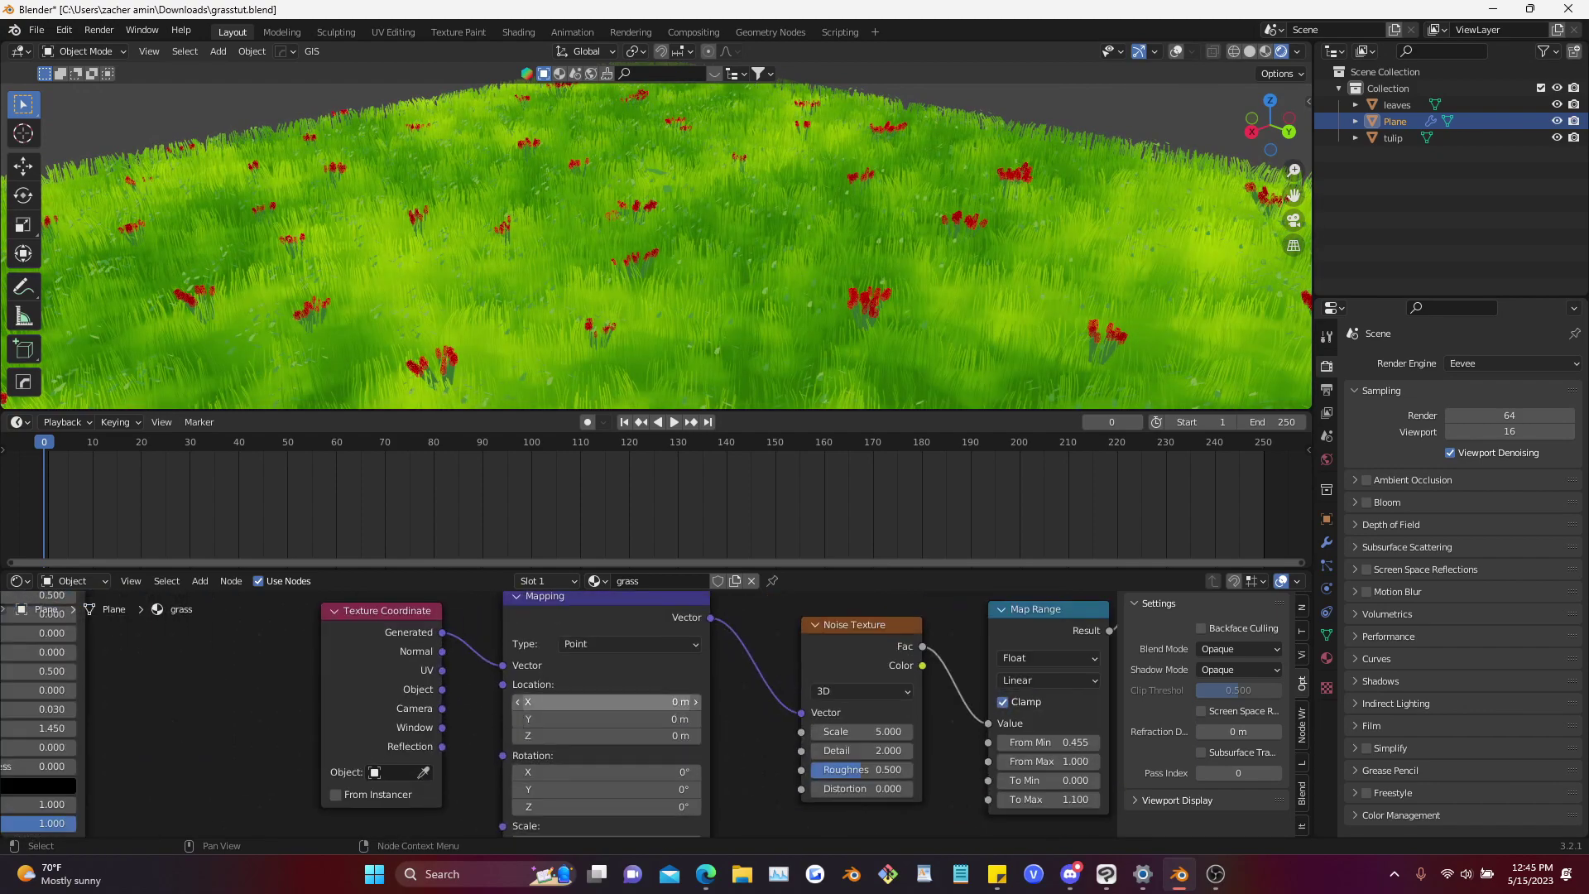
{"action": "right_click", "coordinate": [562, 699]}
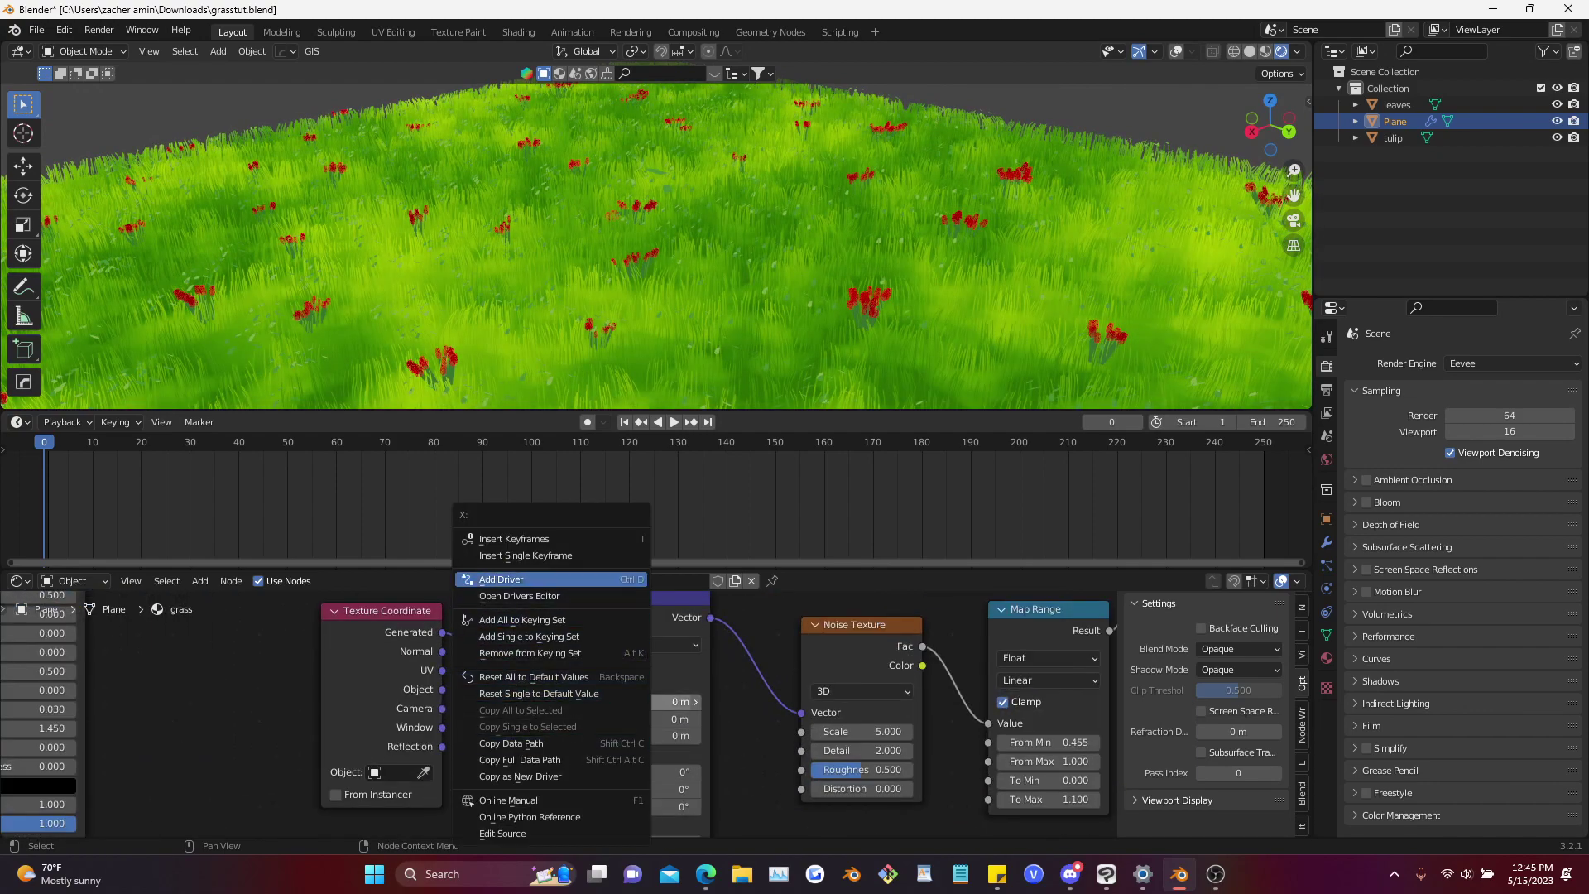
{"action": "left_click", "coordinate": [521, 539]}
{"action": "scroll", "coordinate": [629, 745], "scroll_direction": "up", "scroll_amount": 3}
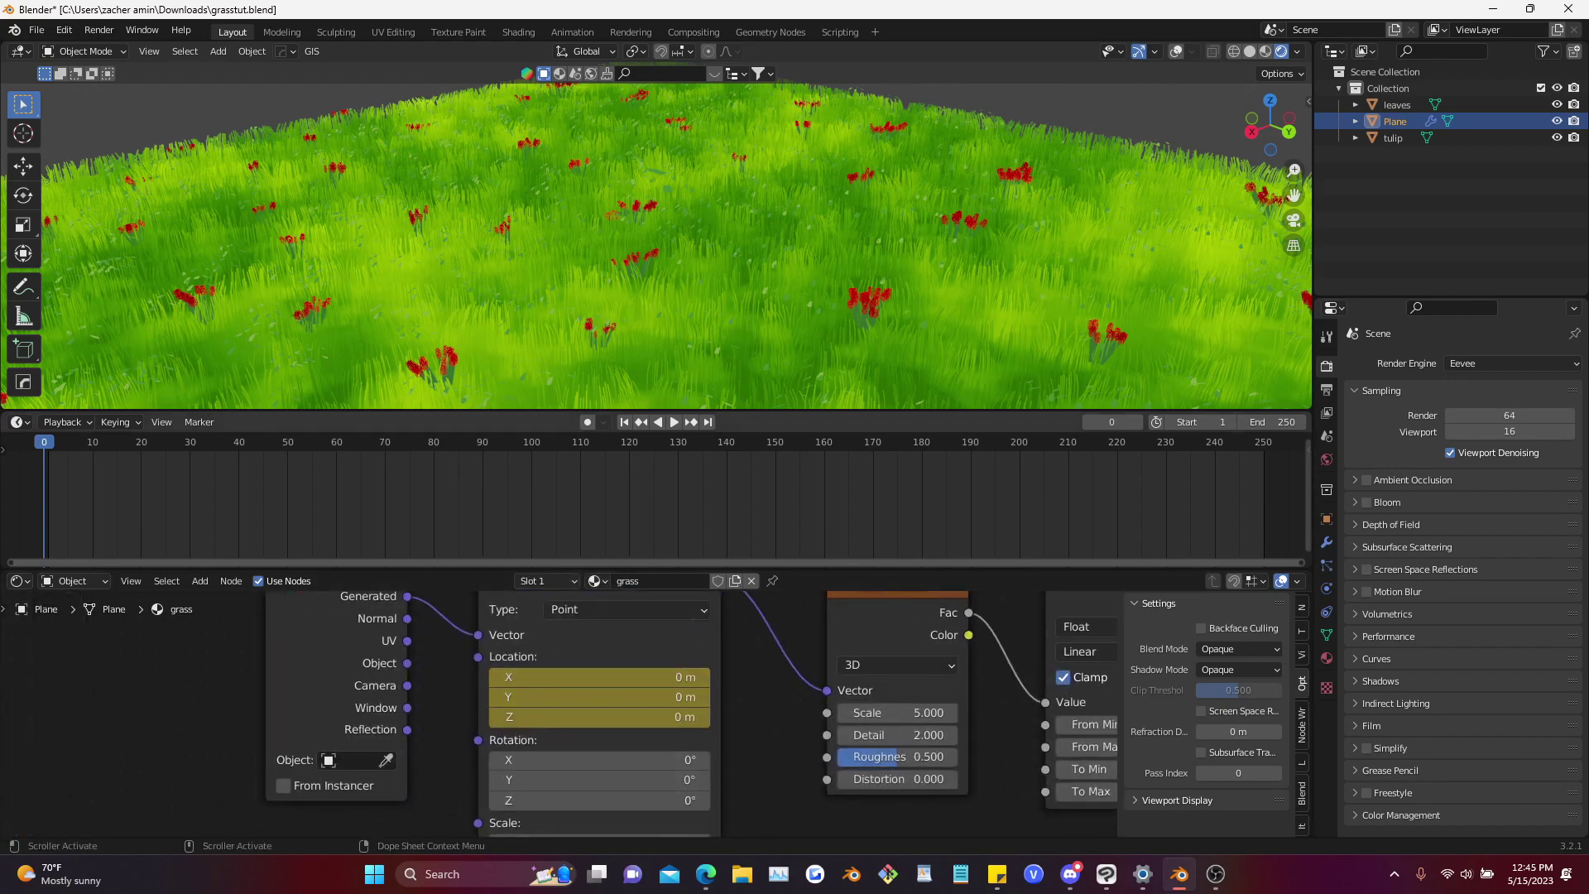
Set the Mapping node's X and Y location to -2.06 m at frame 250 and keyframe the location
{"action": "left_click_drag", "start_coordinate": [600, 677], "coordinate": [600, 696]}
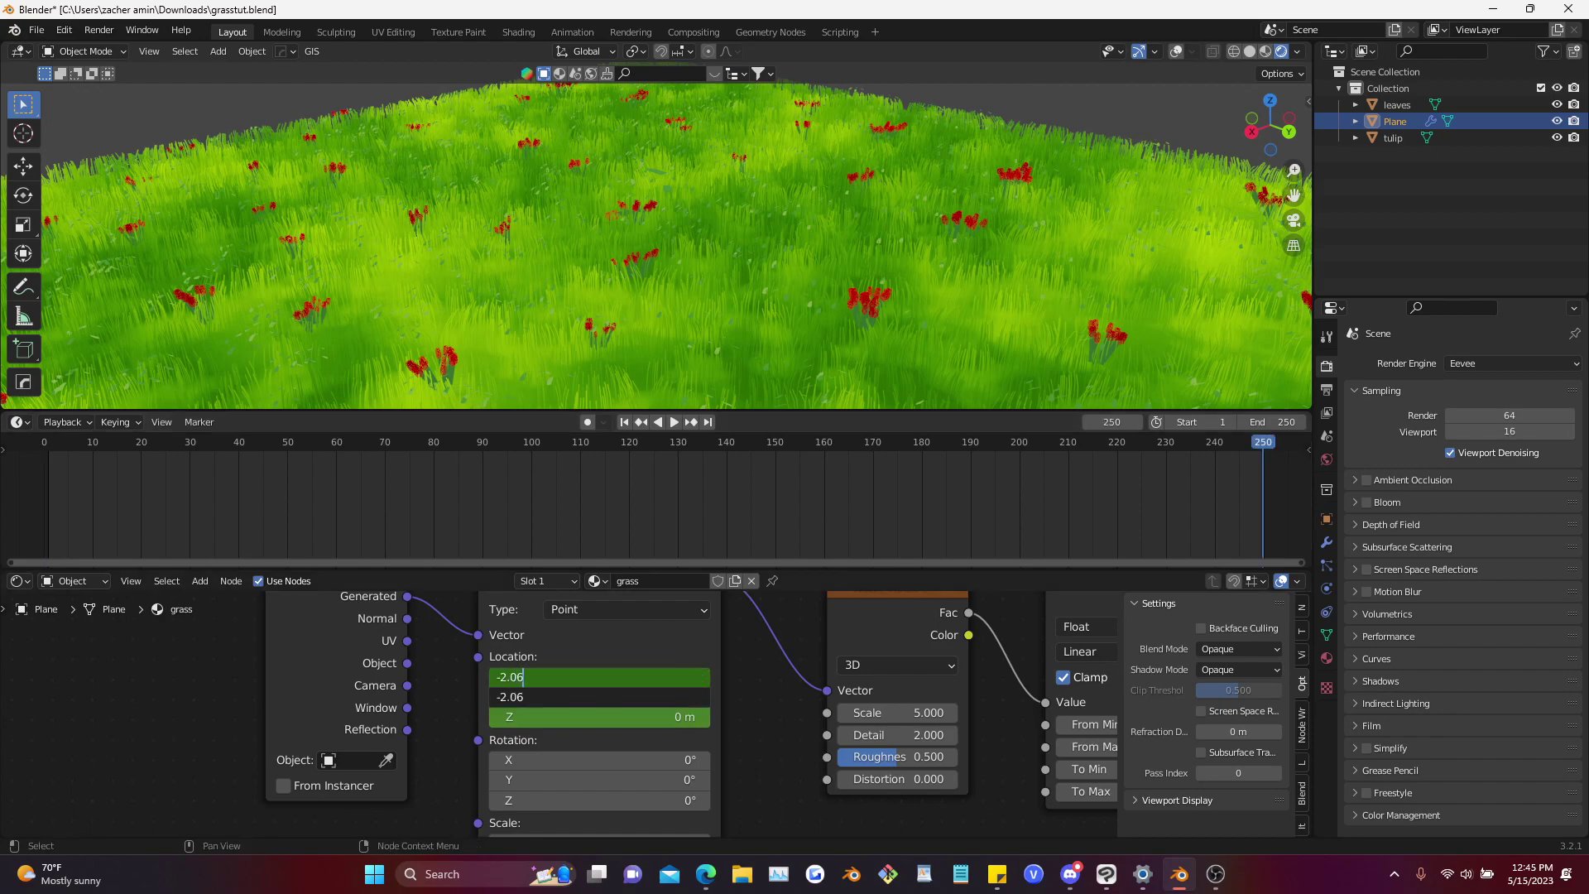
{"action": "key", "text": "Return"}
{"action": "right_click", "coordinate": [595, 677]}
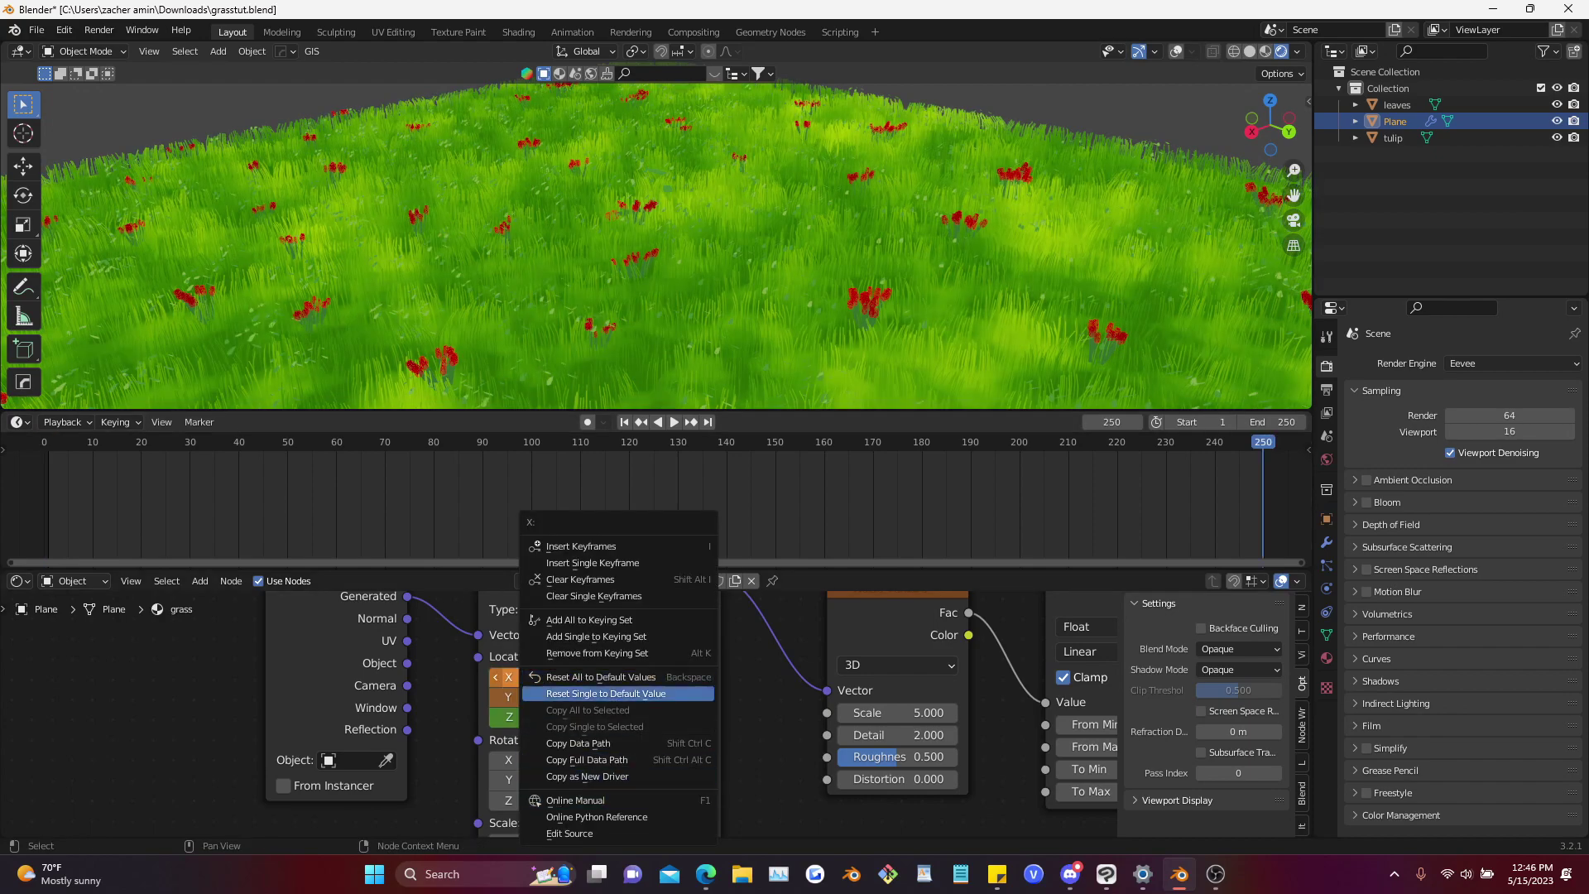
{"action": "left_click", "coordinate": [616, 547]}
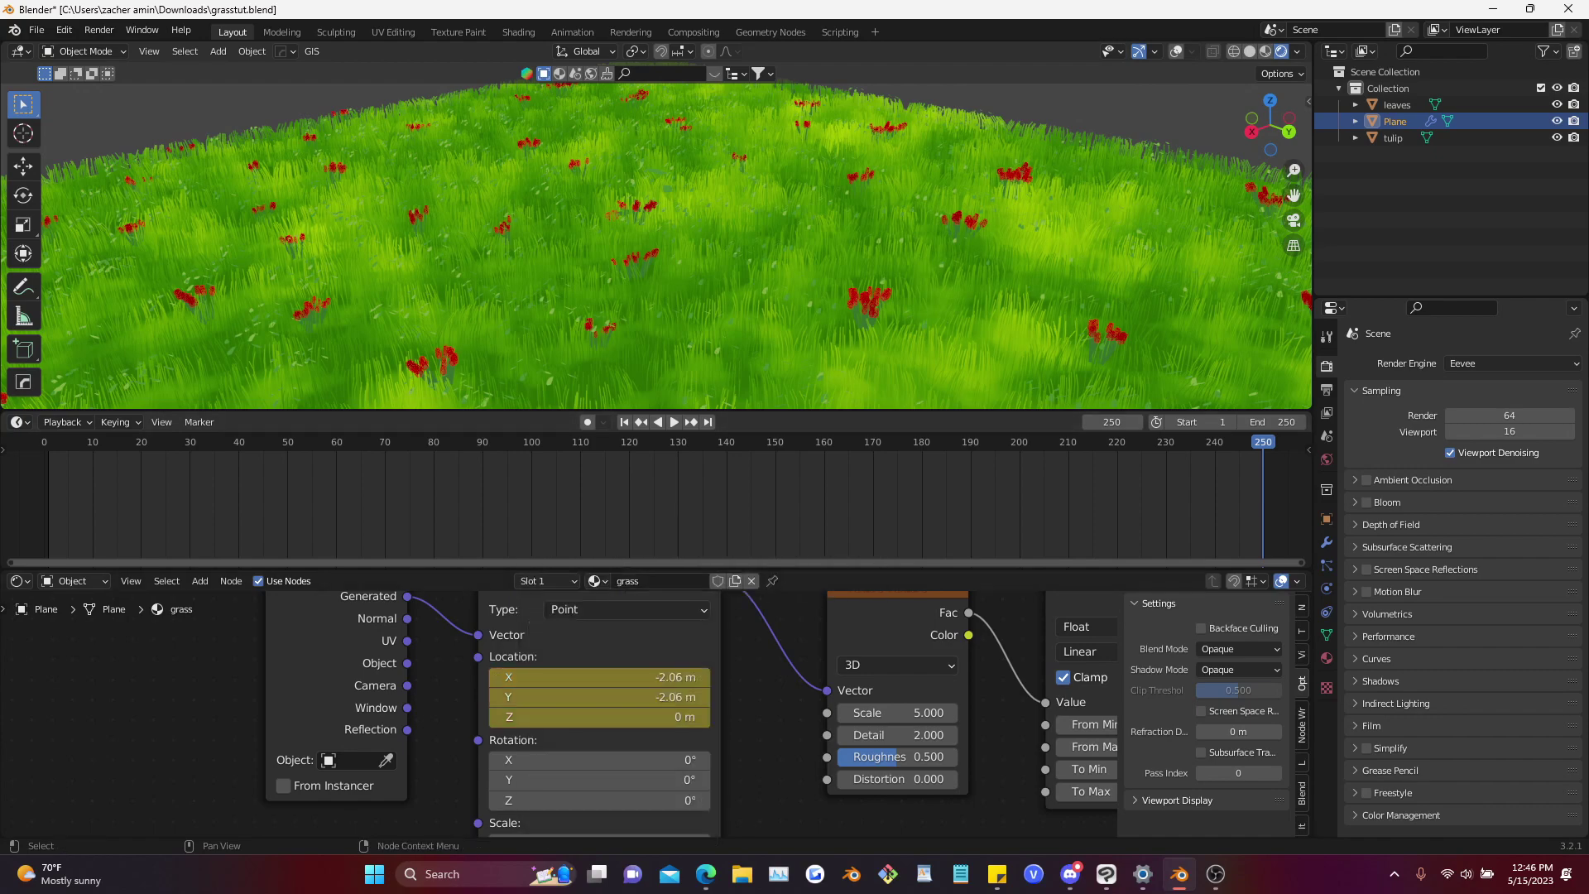
Play the animation to preview the moving noise pattern on the grass
{"action": "key", "text": "space"}
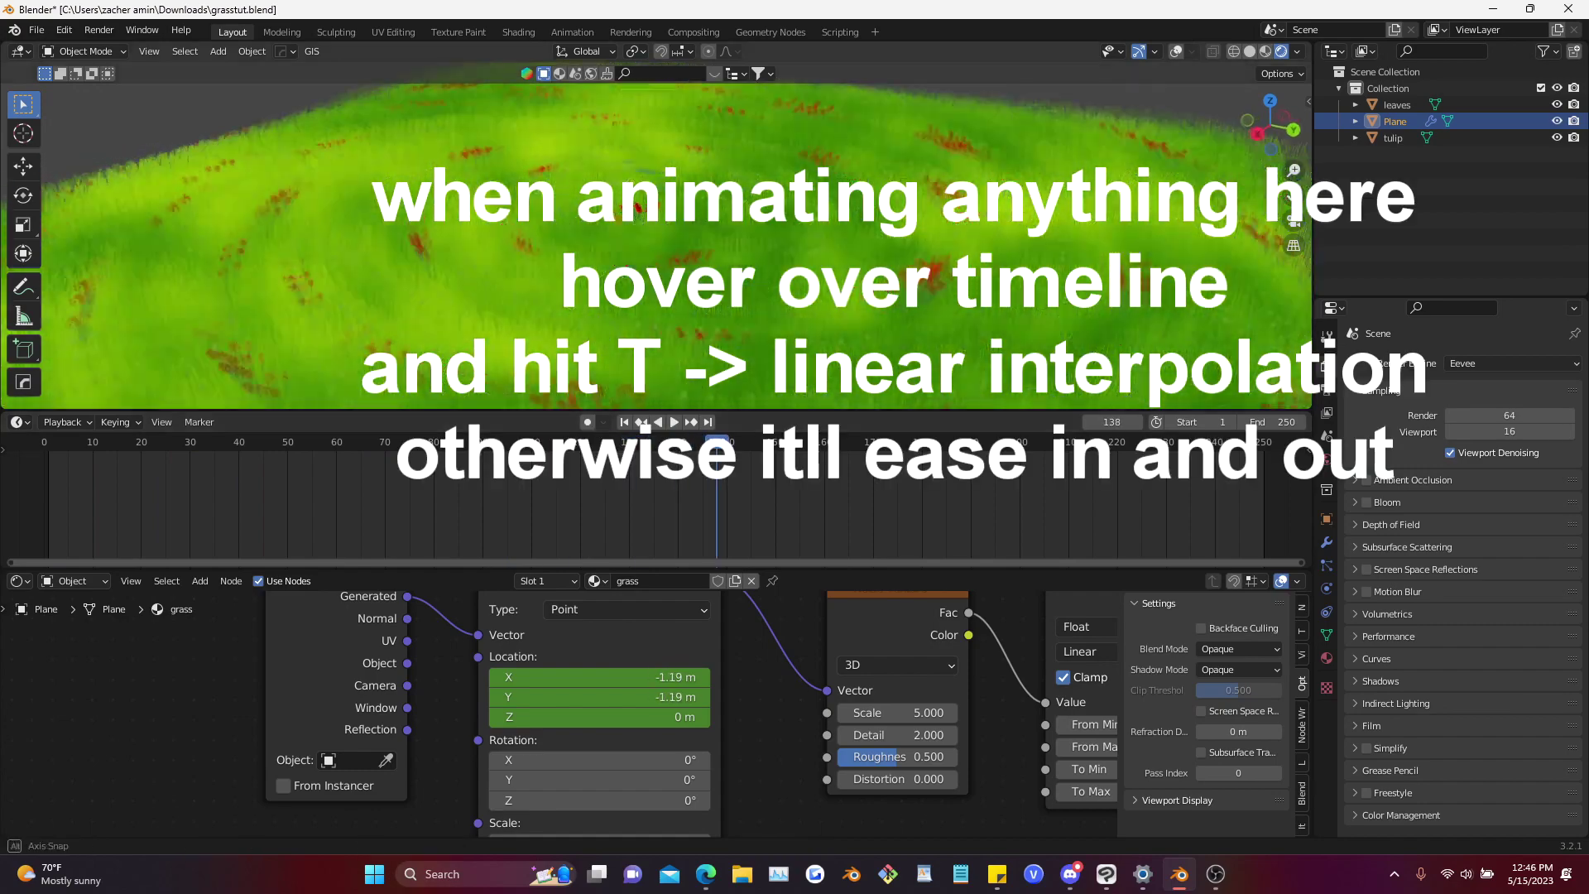
{"action": "key", "text": "space"}
Move the leaves object vertically along the Z axis relative to the grass
{"action": "left_click", "coordinate": [1397, 105]}
{"action": "key", "text": "g"}
{"action": "key", "text": "z"}
{"action": "left_click", "coordinate": [1076, 232]}
Scale the leaves mesh slightly in Edit Mode and return to Object Mode
{"action": "key", "text": "shift+alt+z"}
{"action": "key", "text": "Tab"}
{"action": "key", "text": "s"}
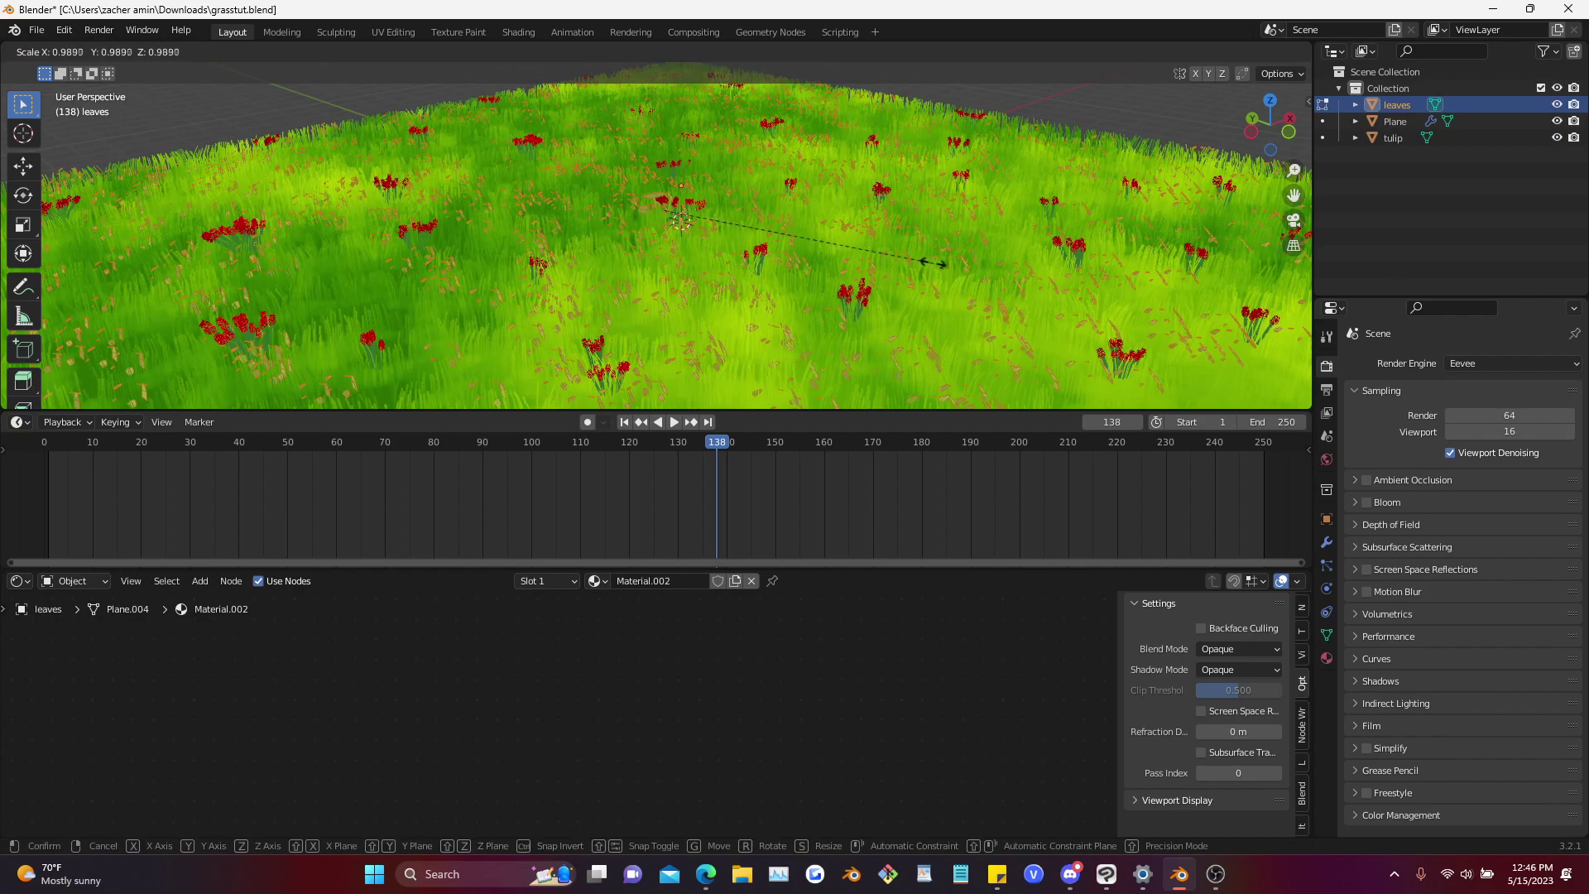
{"action": "left_click", "coordinate": [931, 262]}
{"action": "key", "text": "Tab"}
{"action": "key", "text": "shift+alt+z"}
Fine-tune the height of the rescaled leaves object along the Z axis
{"action": "middle_click_drag", "start_coordinate": [931, 263], "coordinate": [944, 264]}
{"action": "middle_click_drag", "start_coordinate": [687, 244], "coordinate": [711, 240]}
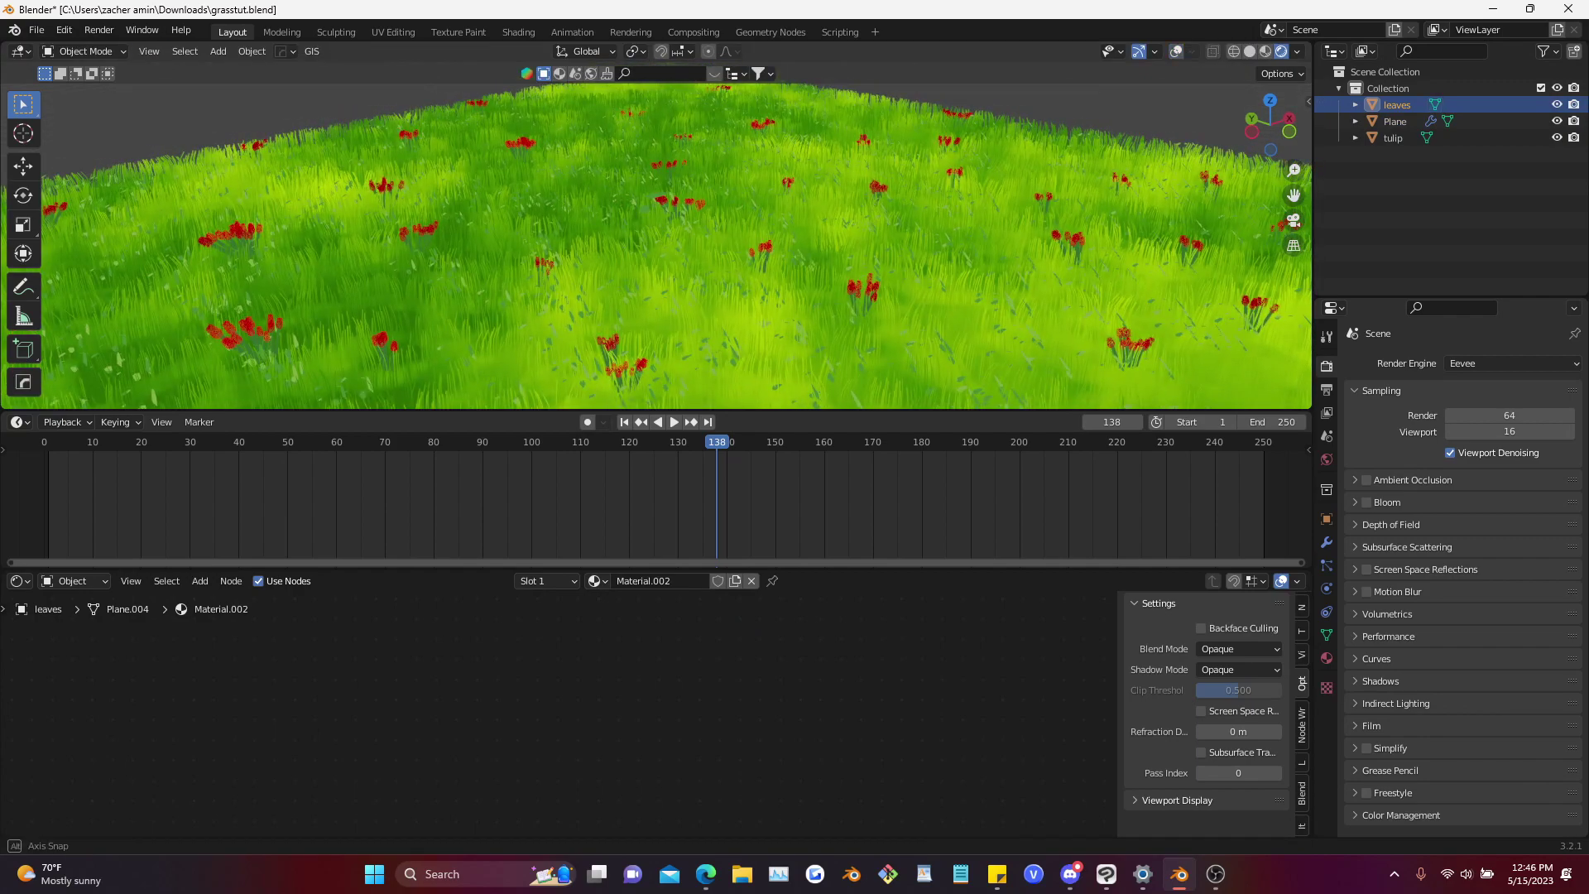
{"action": "key", "text": "g"}
{"action": "key", "text": "z"}
{"action": "key", "text": "Return"}
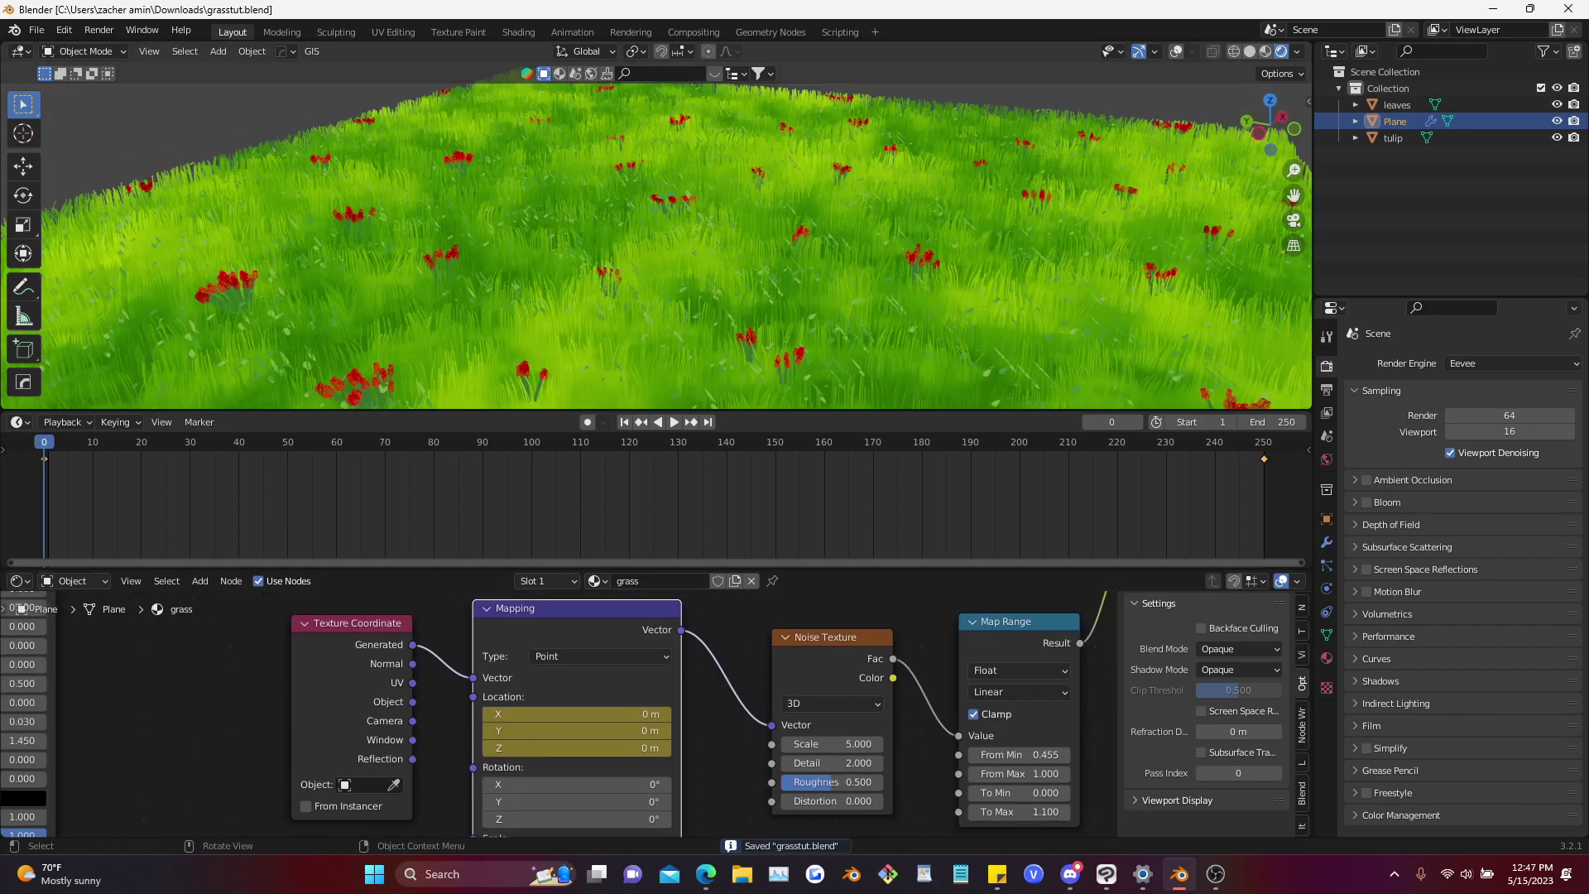
For the tulip's Material.001, set the Mapping node's location to 0 m, save the file, and keyframe the location at frame 0
{"action": "left_click", "coordinate": [1392, 138]}
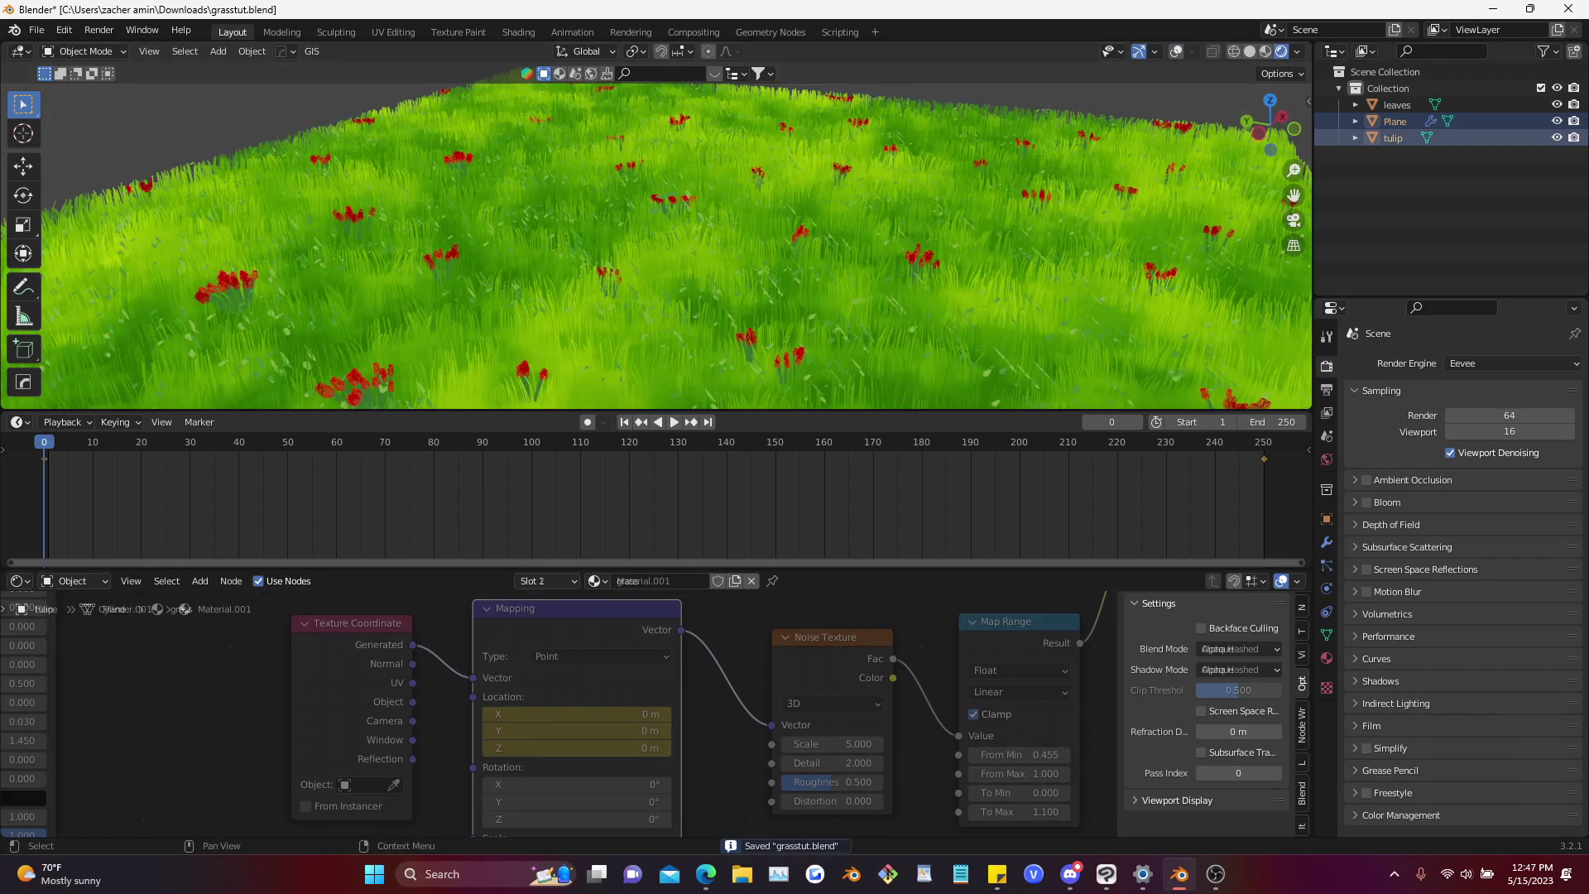
{"action": "left_click", "coordinate": [547, 581]}
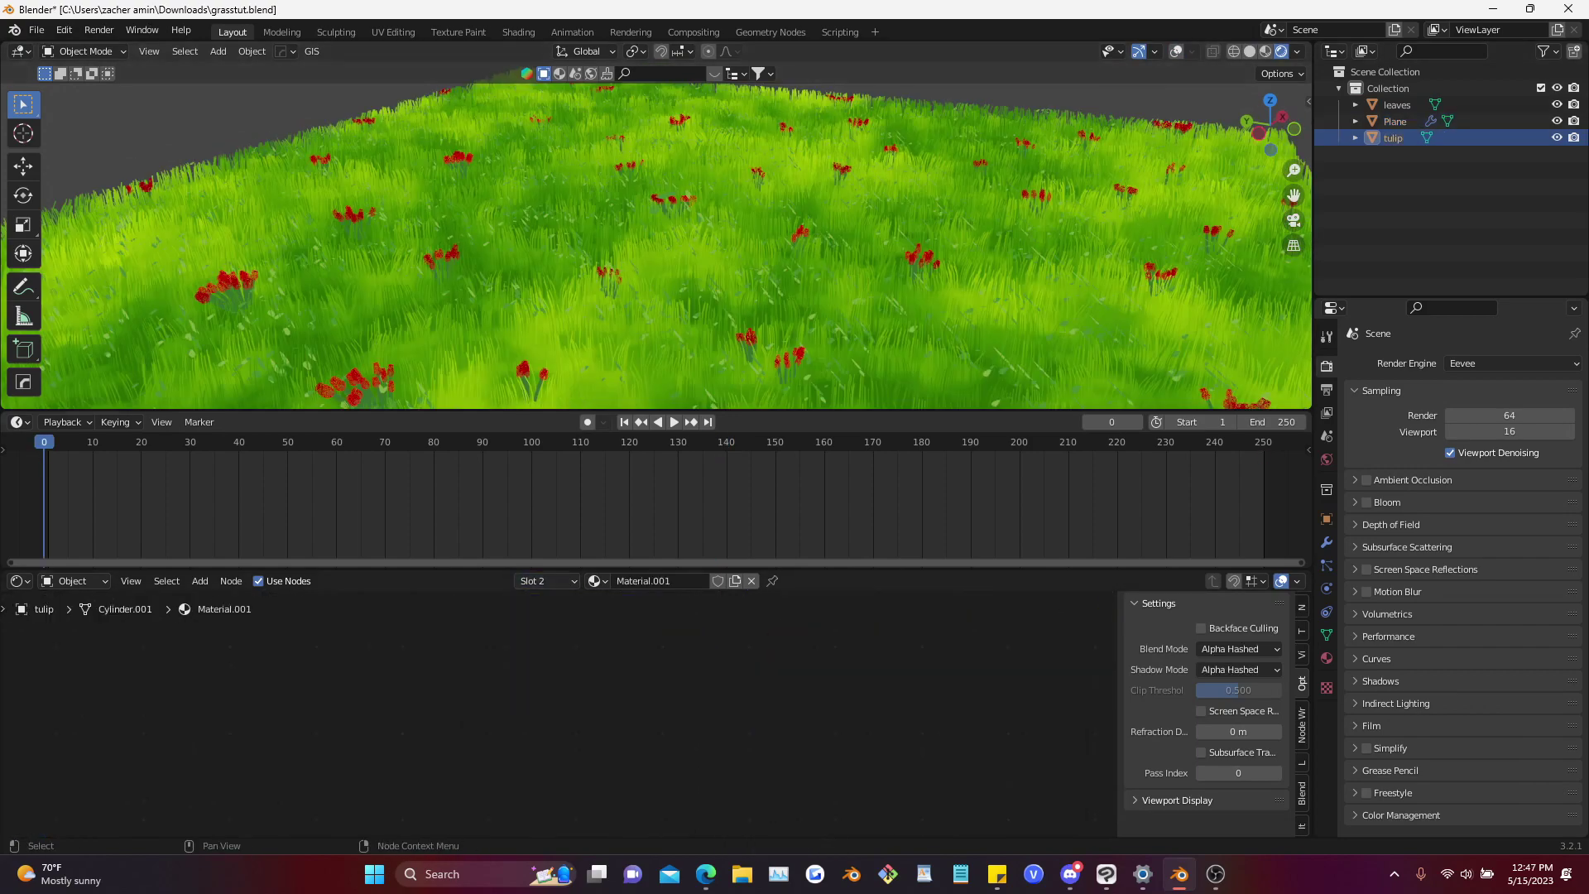
{"action": "key", "text": "Home"}
{"action": "scroll", "coordinate": [559, 715], "scroll_direction": "up", "scroll_amount": 6}
{"action": "middle_click_drag", "start_coordinate": [414, 715], "coordinate": [702, 728]}
{"action": "scroll", "coordinate": [560, 717], "scroll_direction": "up", "scroll_amount": 4}
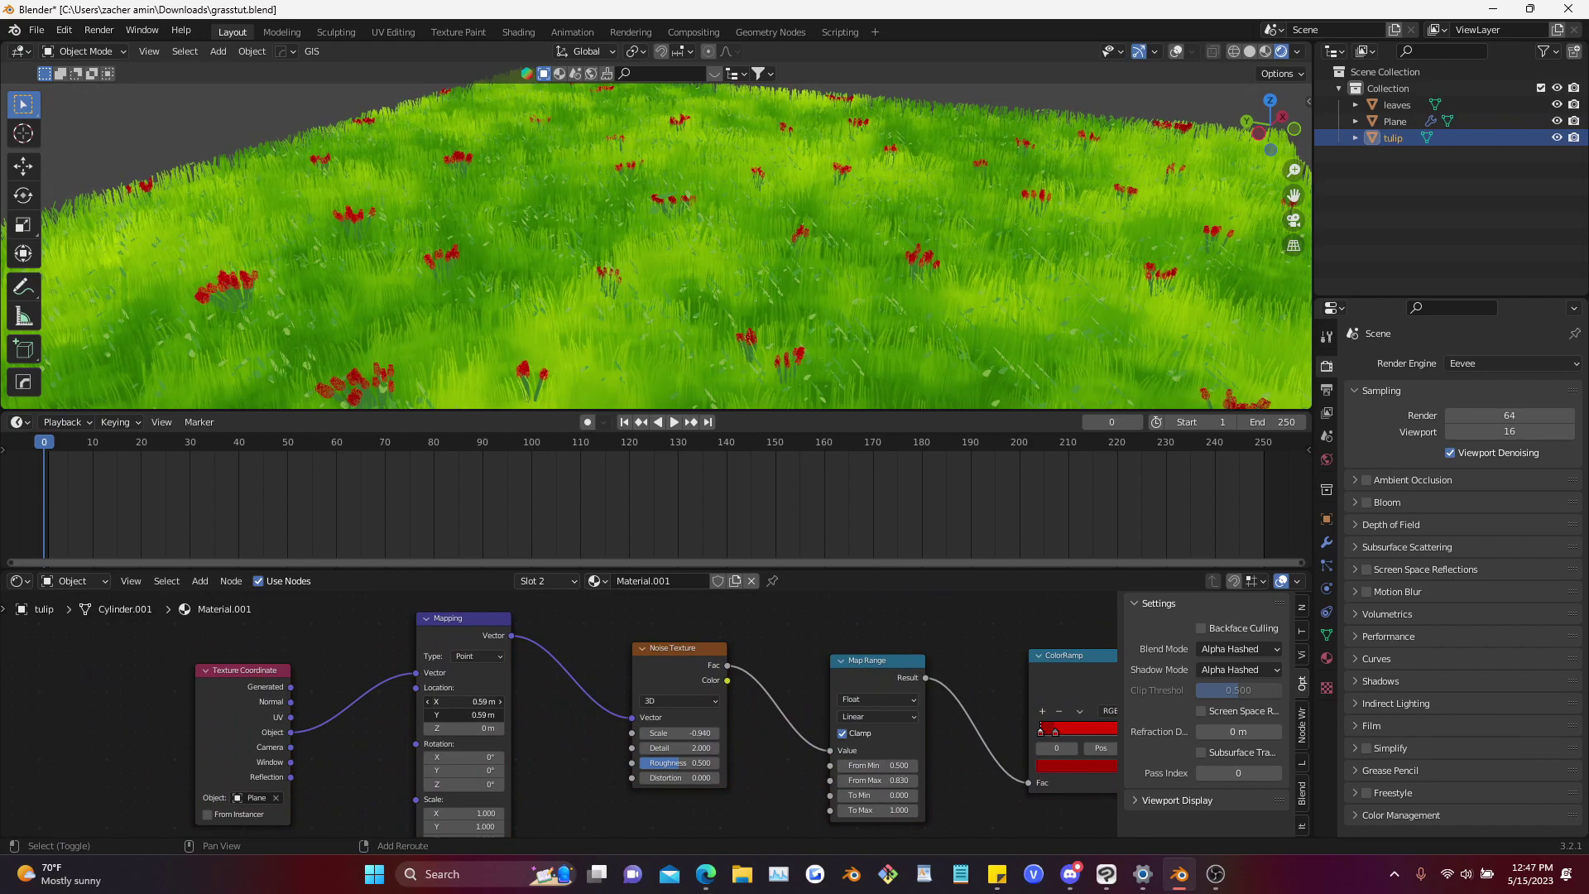
{"action": "scroll", "coordinate": [465, 702], "scroll_direction": "up", "scroll_amount": 2}
{"action": "middle_click_drag", "start_coordinate": [465, 701], "coordinate": [619, 677]}
{"action": "scroll", "coordinate": [620, 677], "scroll_direction": "up", "scroll_amount": 3}
{"action": "key", "text": "ctrl+s"}
{"action": "right_click", "coordinate": [619, 678]}
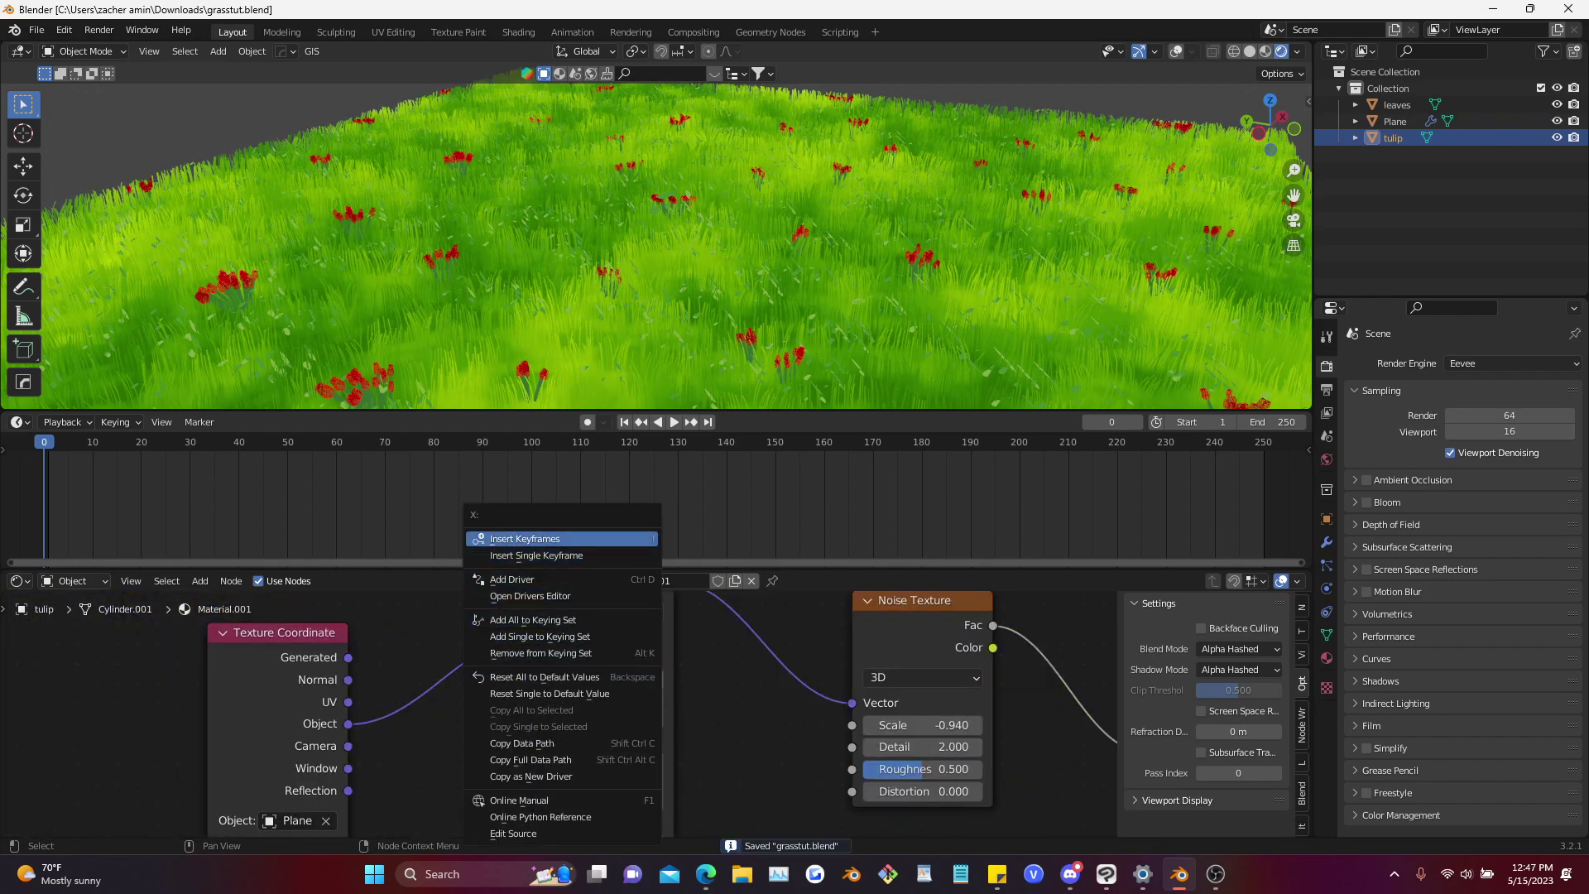
{"action": "left_click", "coordinate": [525, 538]}
Set the tulip Mapping node's X and Y location to -2.5 m at frame 250 and keyframe the location
{"action": "left_click", "coordinate": [1258, 443]}
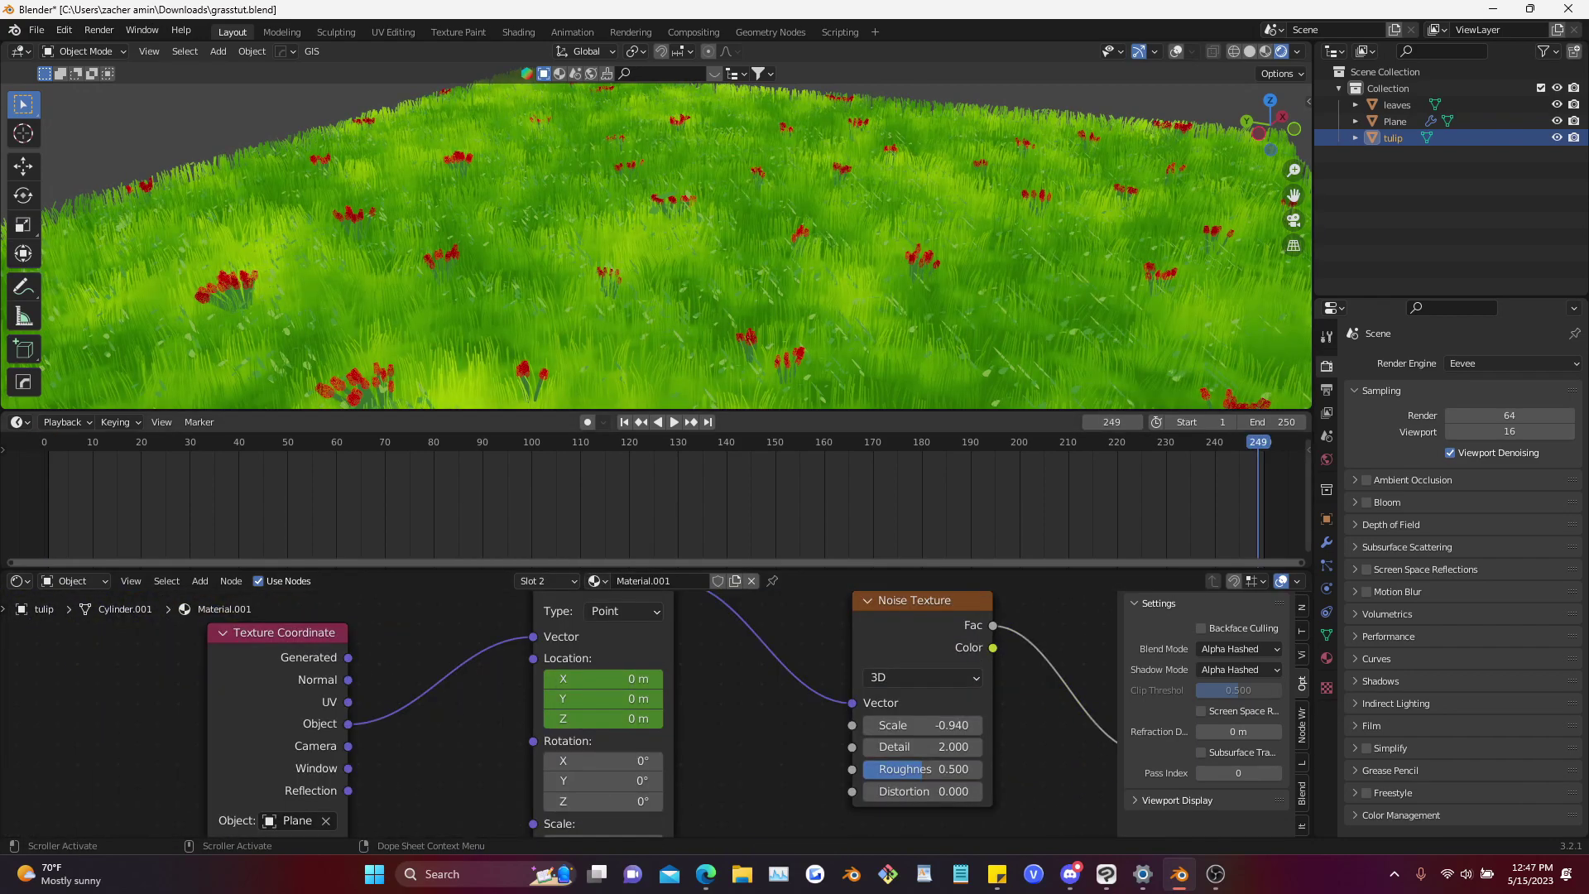
{"action": "right_click", "coordinate": [599, 678]}
{"action": "left_click", "coordinate": [599, 678]}
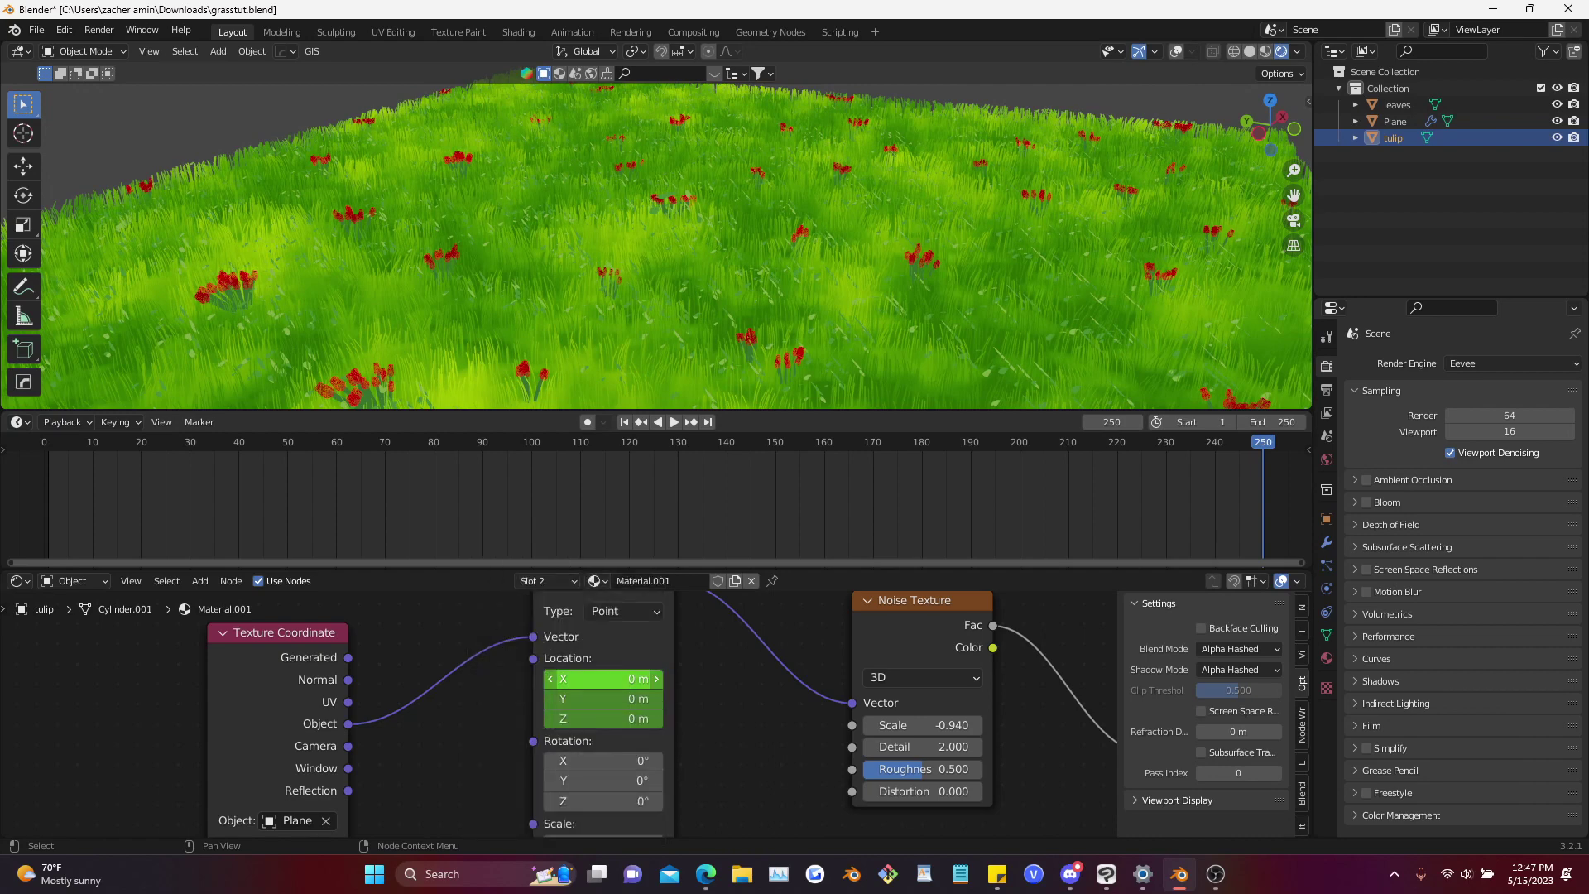
{"action": "left_click_drag", "start_coordinate": [600, 678], "coordinate": [599, 699]}
{"action": "type", "text": "-2.5"}
{"action": "key", "text": "Return"}
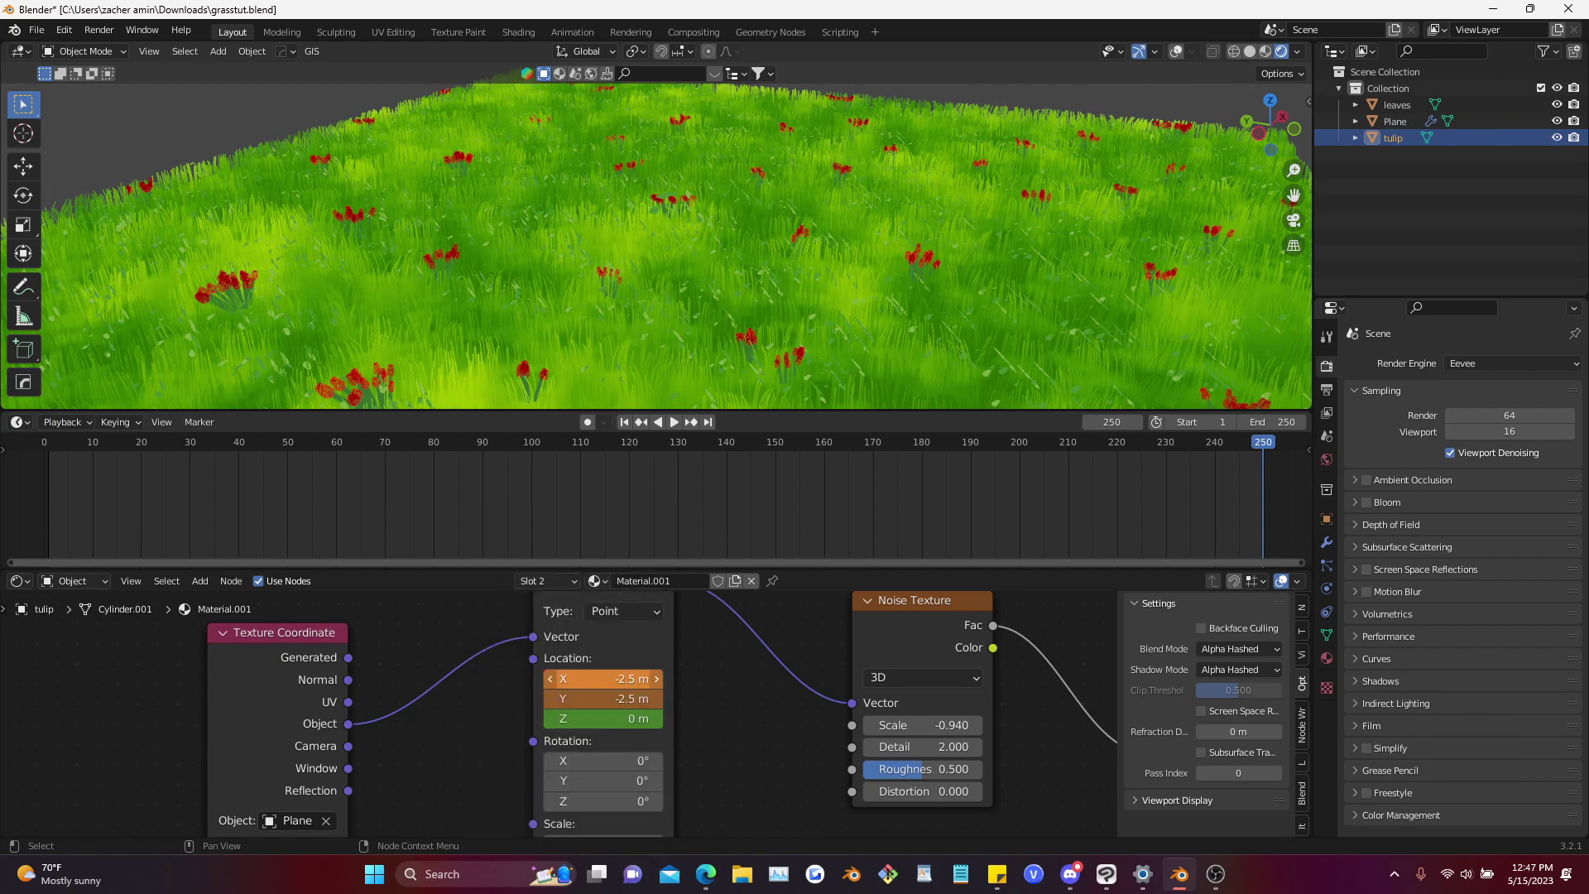
{"action": "right_click", "coordinate": [625, 679]}
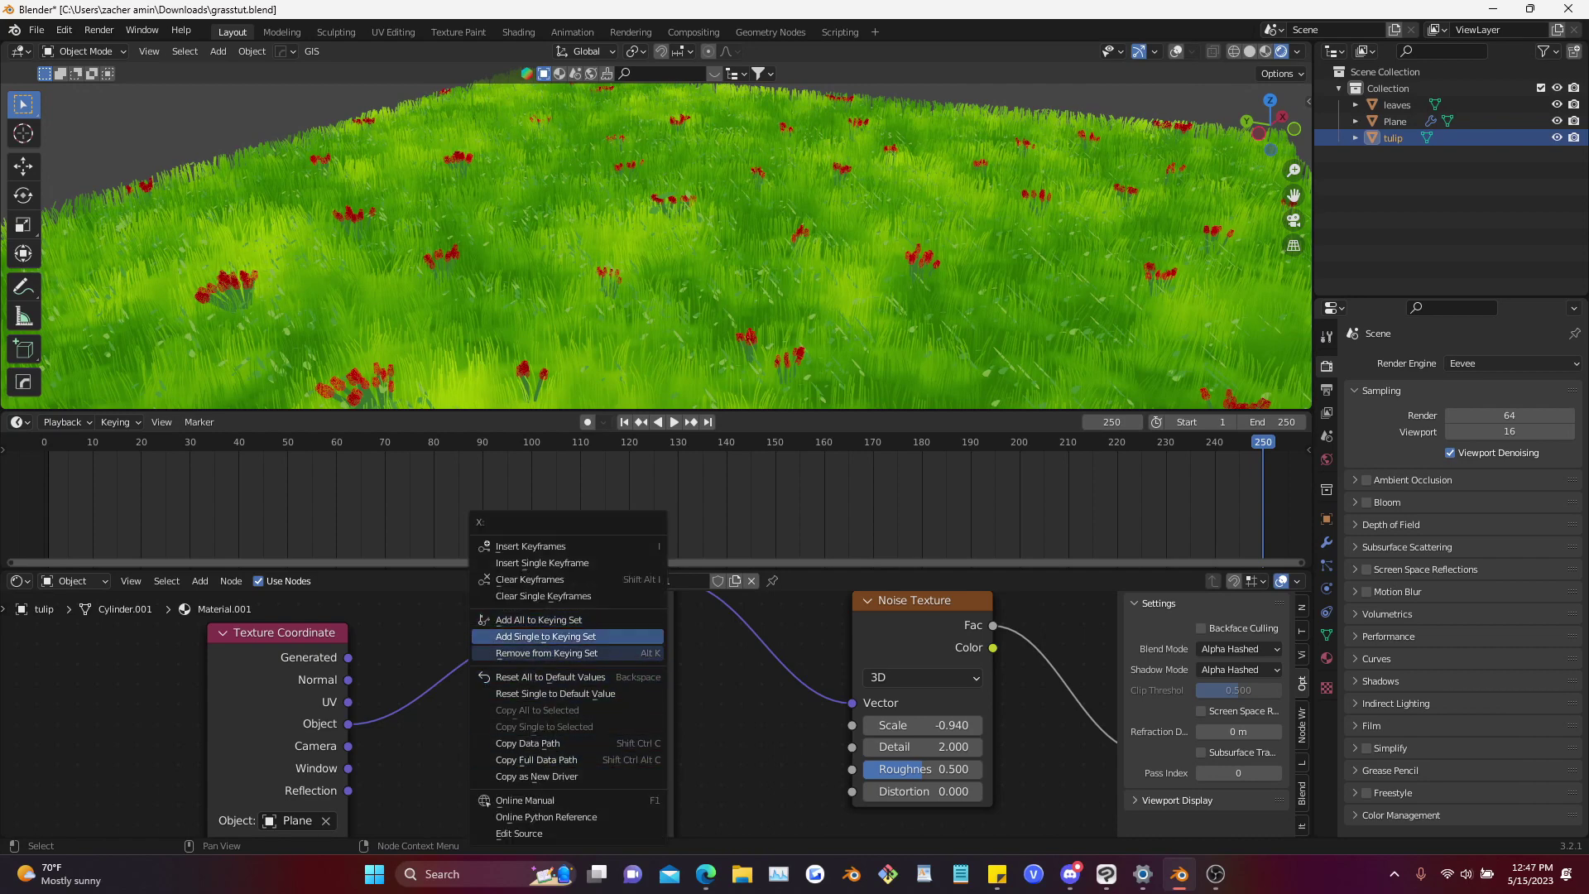
{"action": "key", "text": "i"}
Play the animation from frame 0 to preview the tulips' noise movement
{"action": "left_click", "coordinate": [44, 442]}
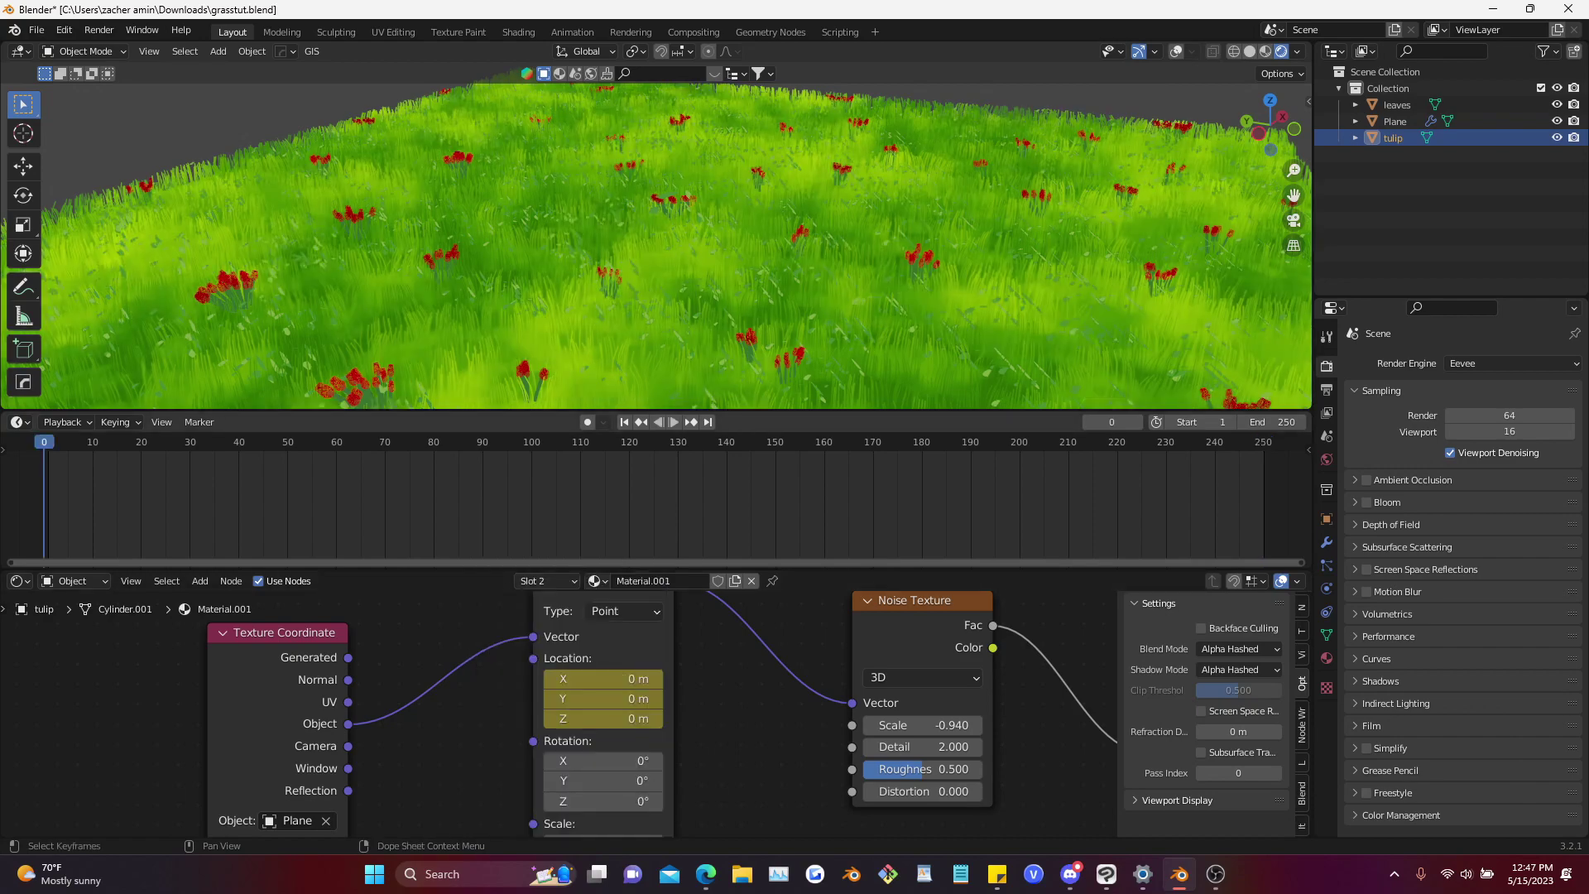
{"action": "key", "text": "space"}
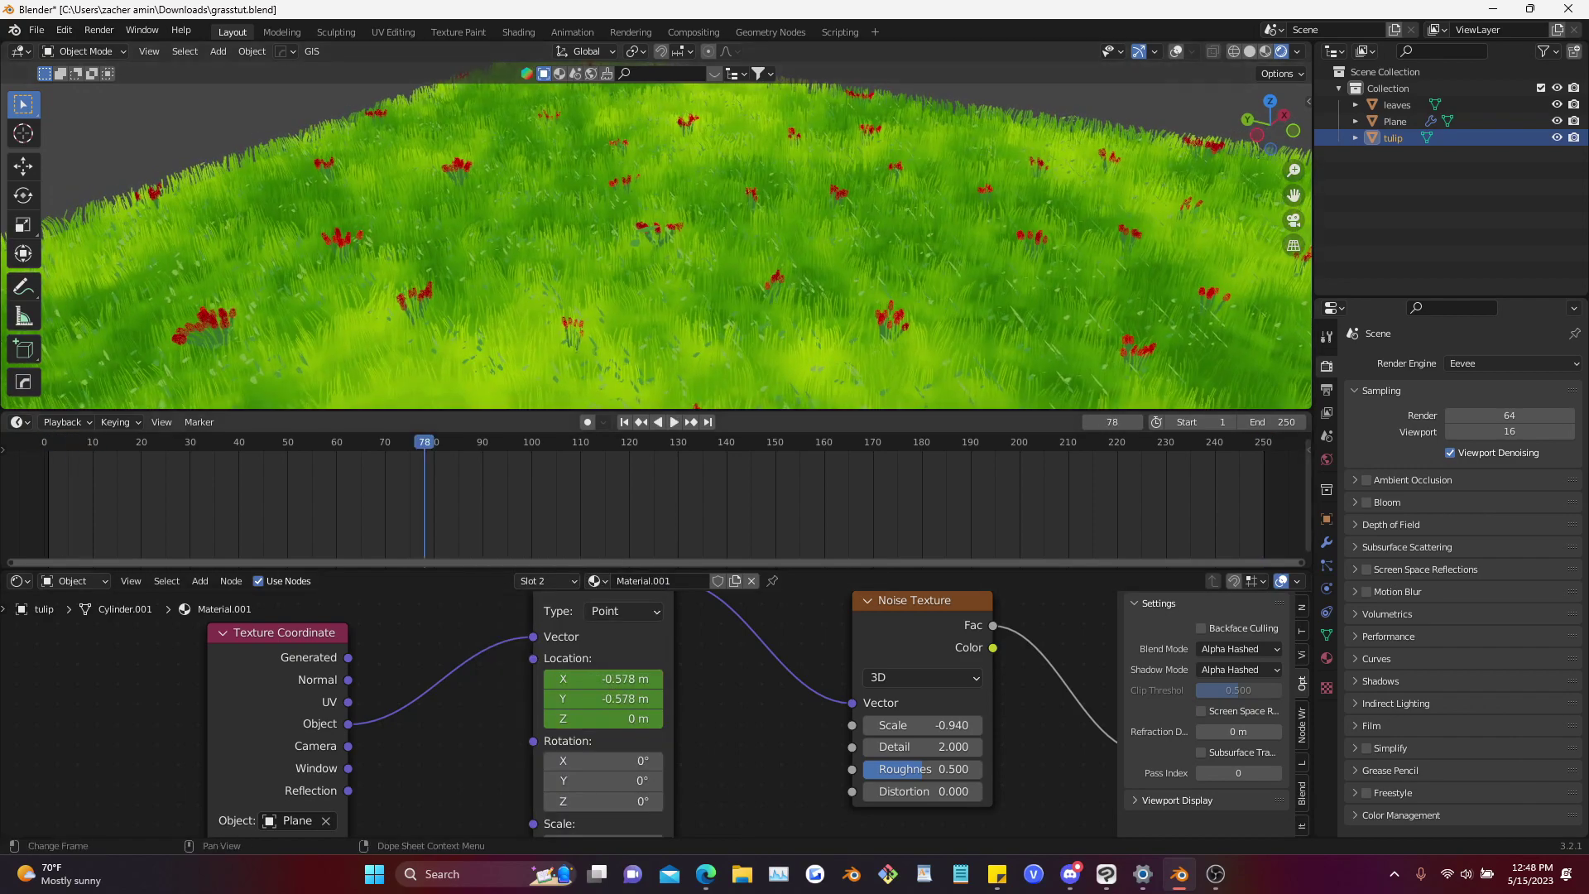
{"action": "key", "text": "Escape"}
Set the tulip Mapping node's X and Y location to -7.5 m at frame 250 and replace the keyframes there
{"action": "type", "text": "-3.5"}
{"action": "key", "text": "Return"}
{"action": "right_click", "coordinate": [627, 678]}
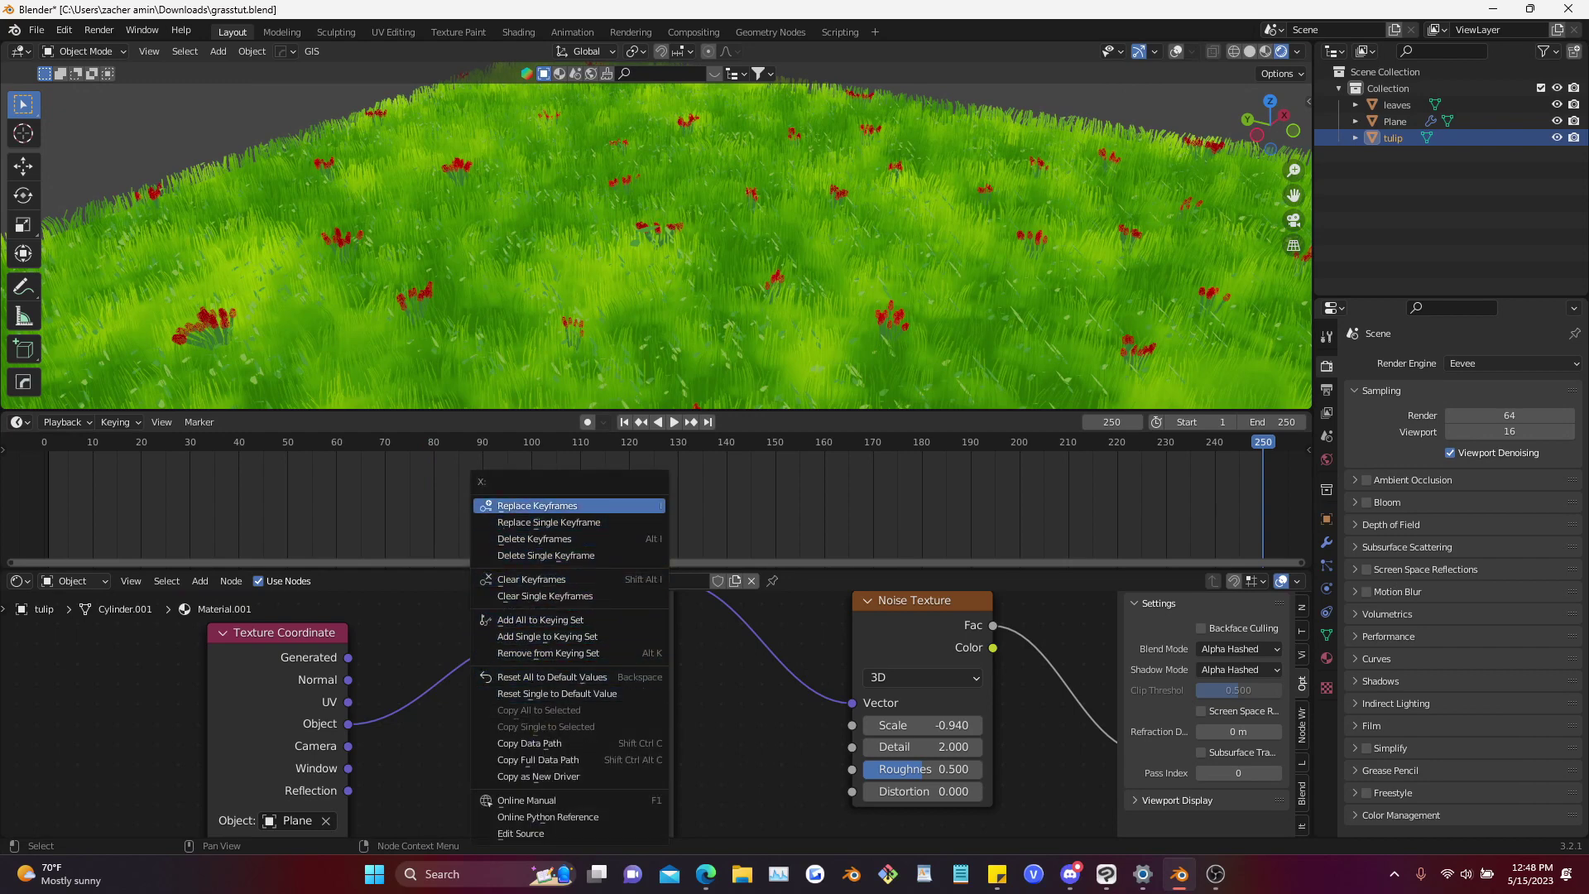
{"action": "left_click", "coordinate": [538, 506]}
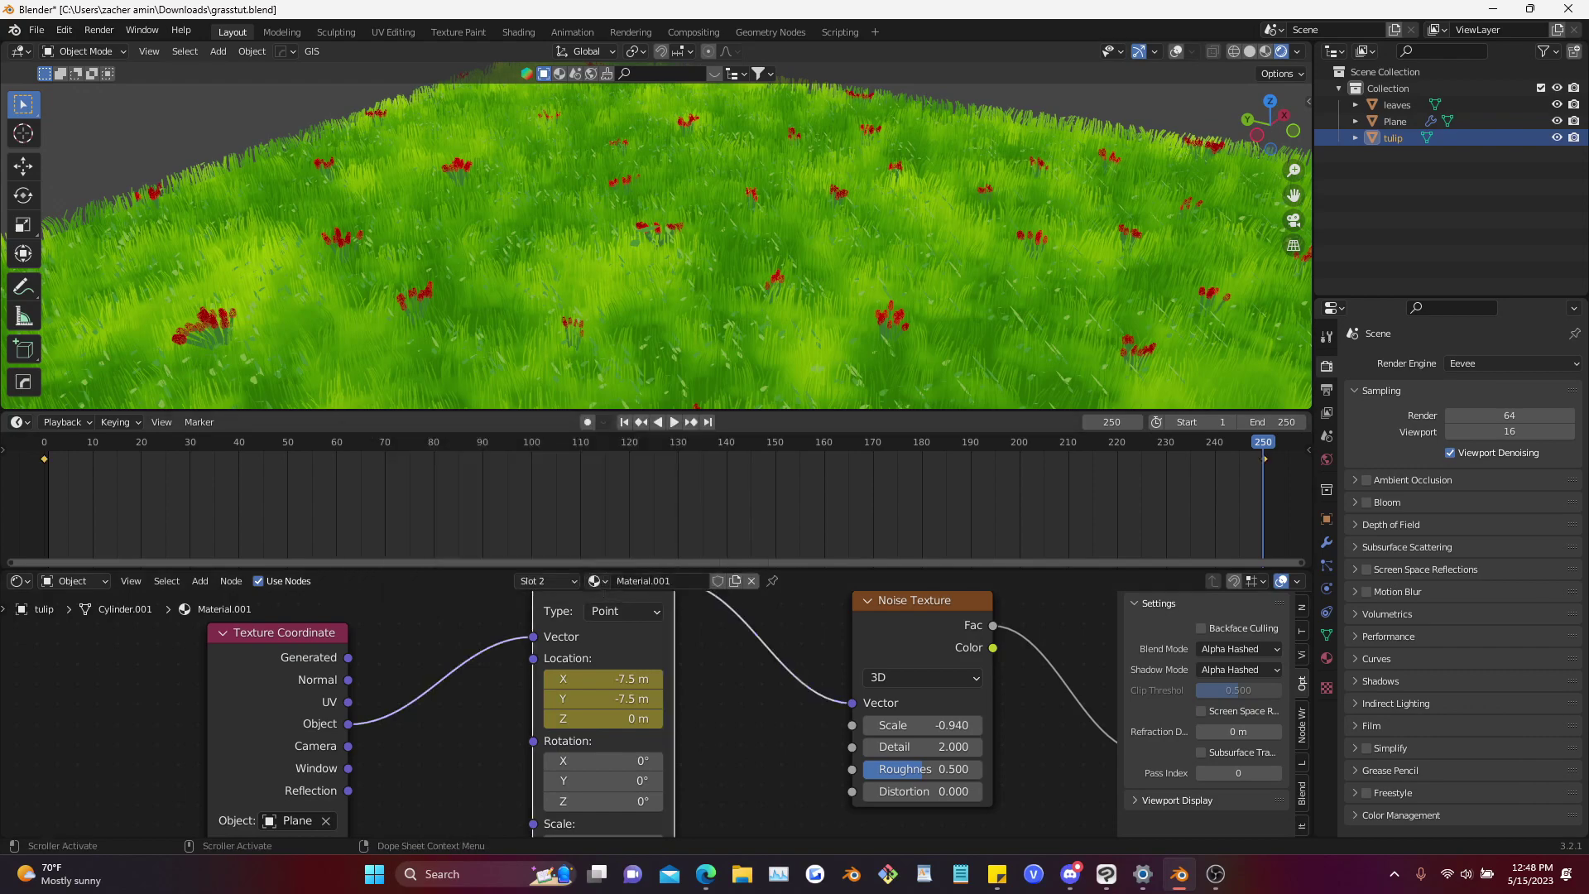
Play the animation to check the speed of the tulips' noise movement
{"action": "key", "text": "space"}
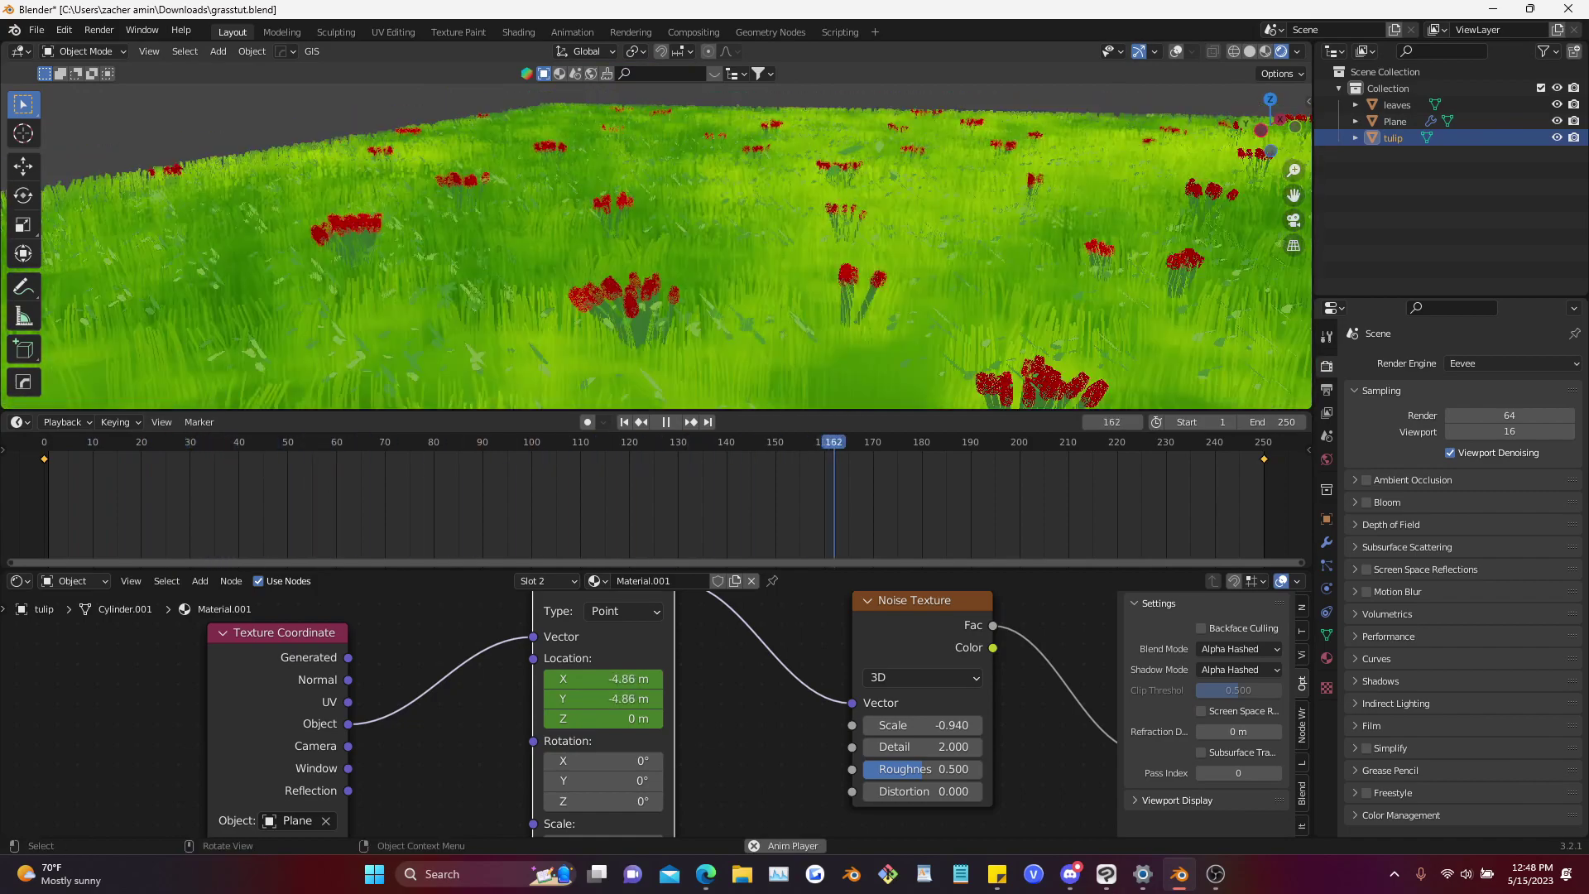
{"action": "key", "text": "space"}
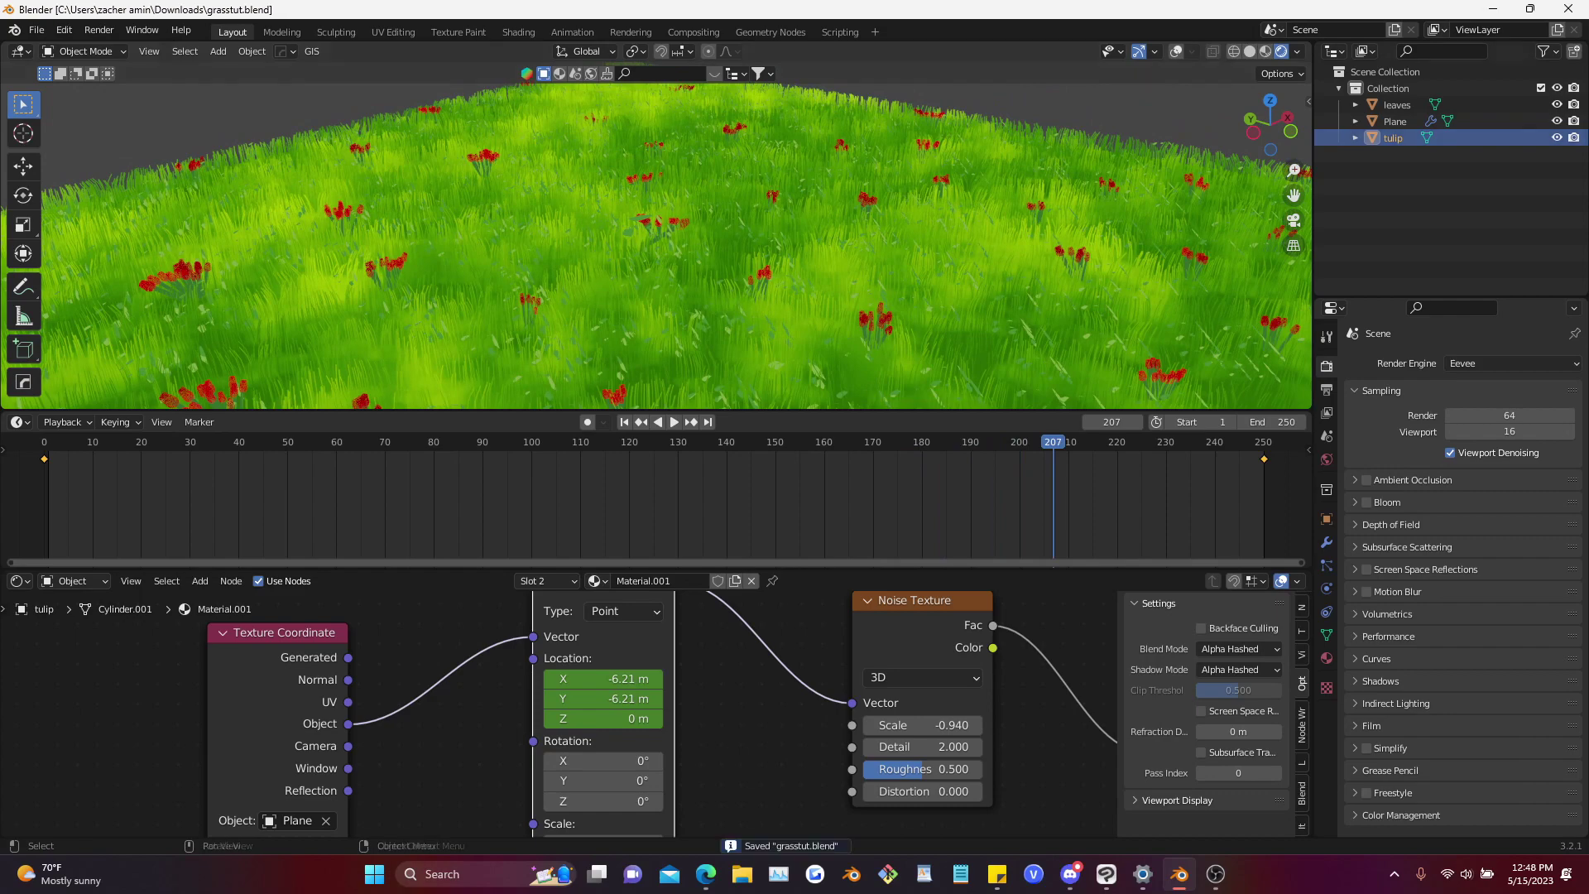
Keyframe the 0 m location of the Mapping node in the leaves' Material.002 at frame 0
{"action": "left_click", "coordinate": [1397, 105]}
{"action": "scroll", "coordinate": [738, 682], "scroll_direction": "down", "scroll_amount": 5}
{"action": "middle_click_drag", "start_coordinate": [739, 682], "coordinate": [556, 728]}
{"action": "scroll", "coordinate": [556, 728], "scroll_direction": "up", "scroll_amount": 3}
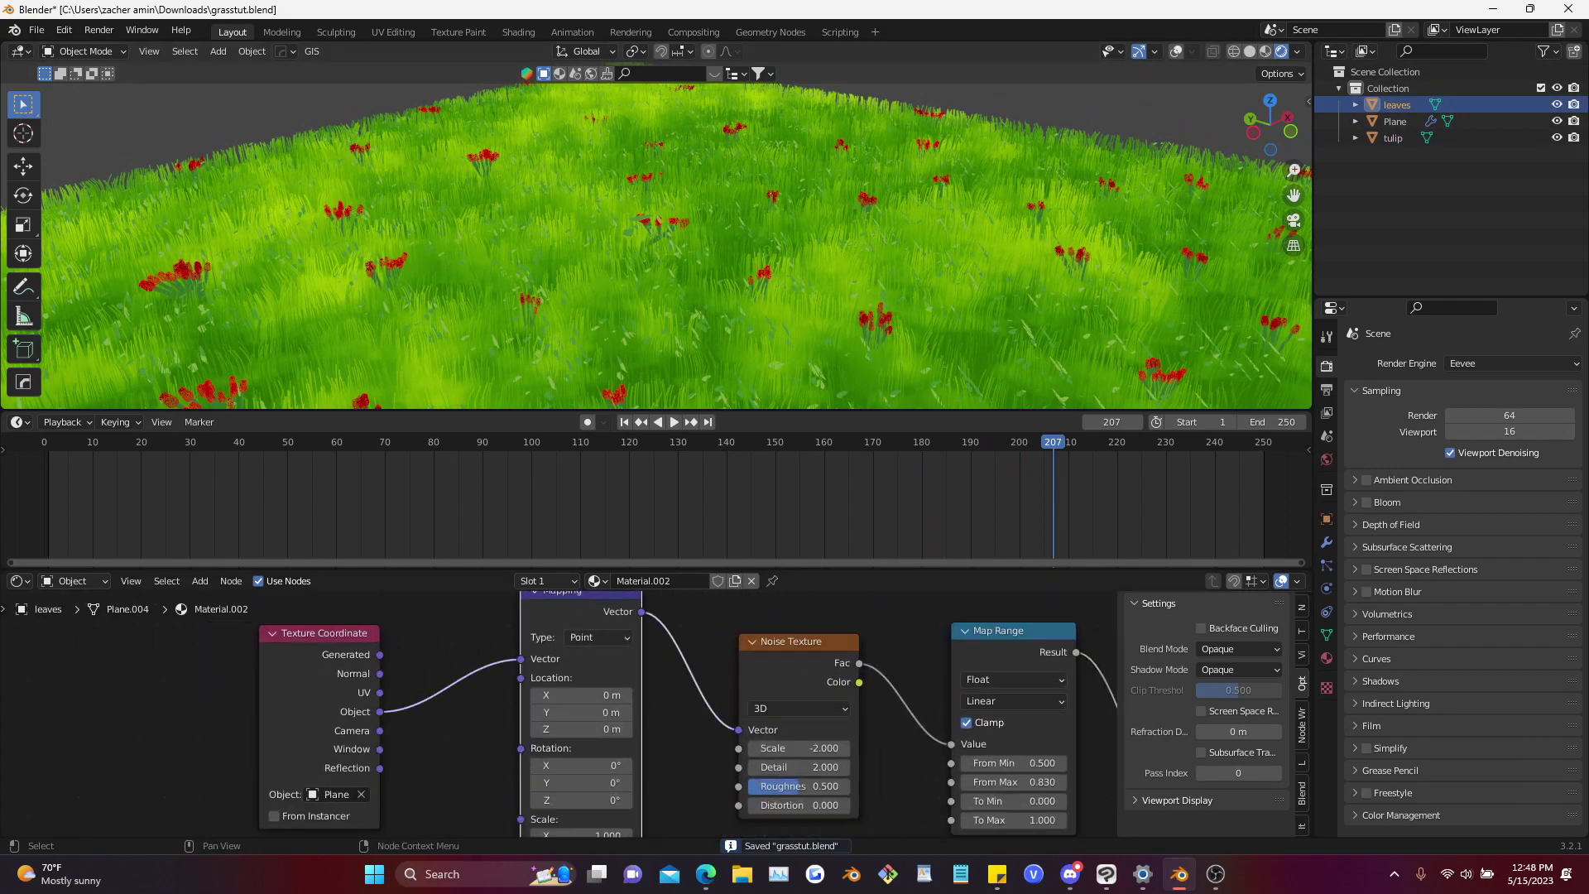
{"action": "left_click_drag", "start_coordinate": [46, 443], "coordinate": [44, 443]}
{"action": "right_click", "coordinate": [579, 695]}
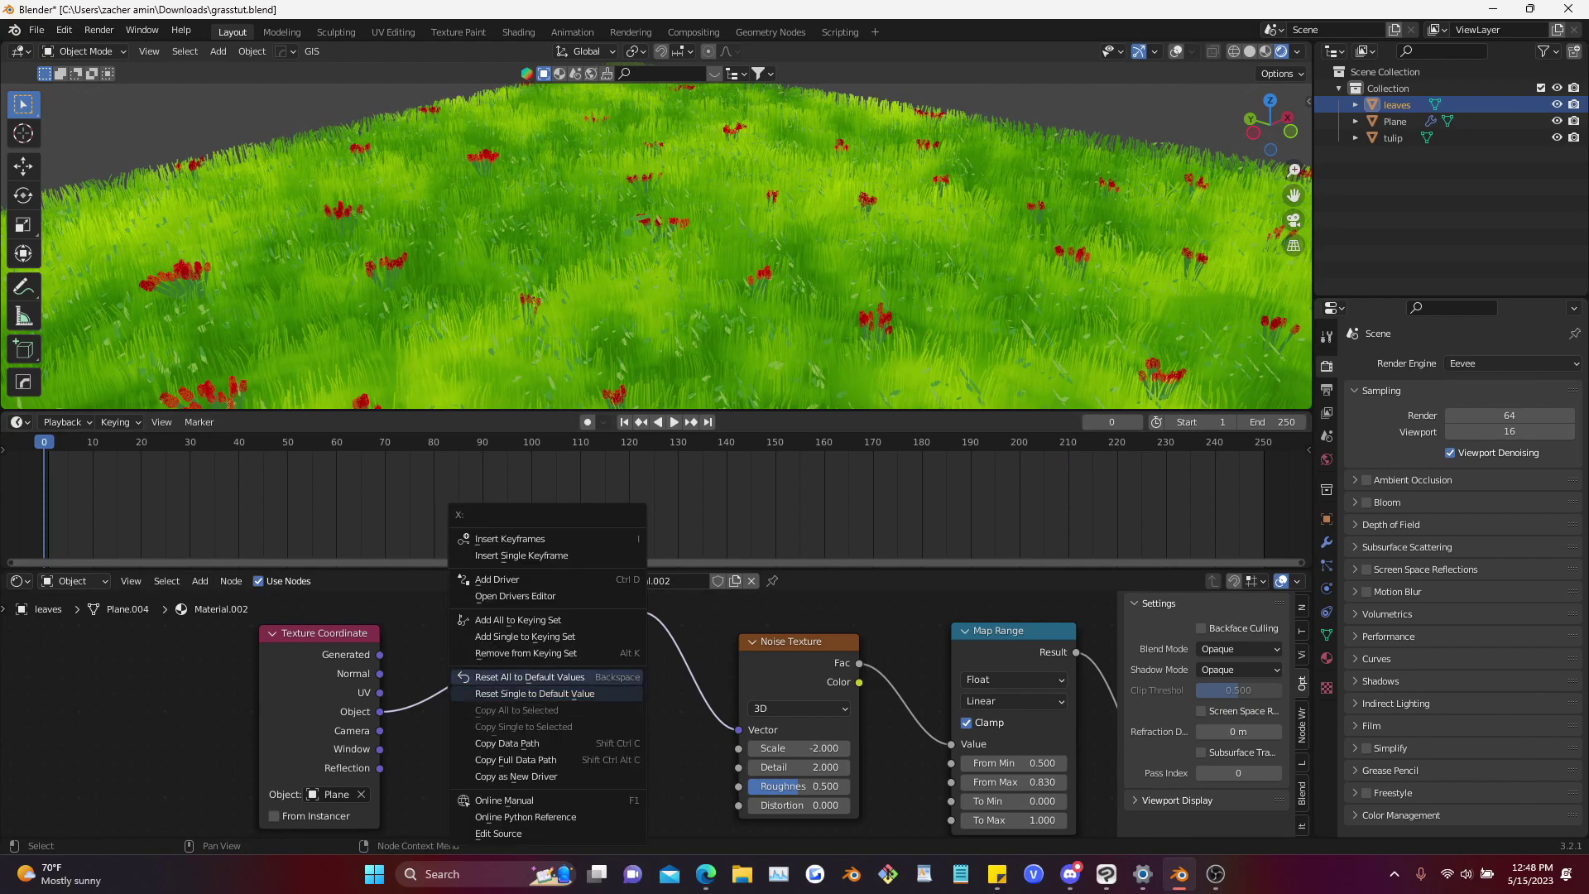
{"action": "left_click", "coordinate": [497, 539]}
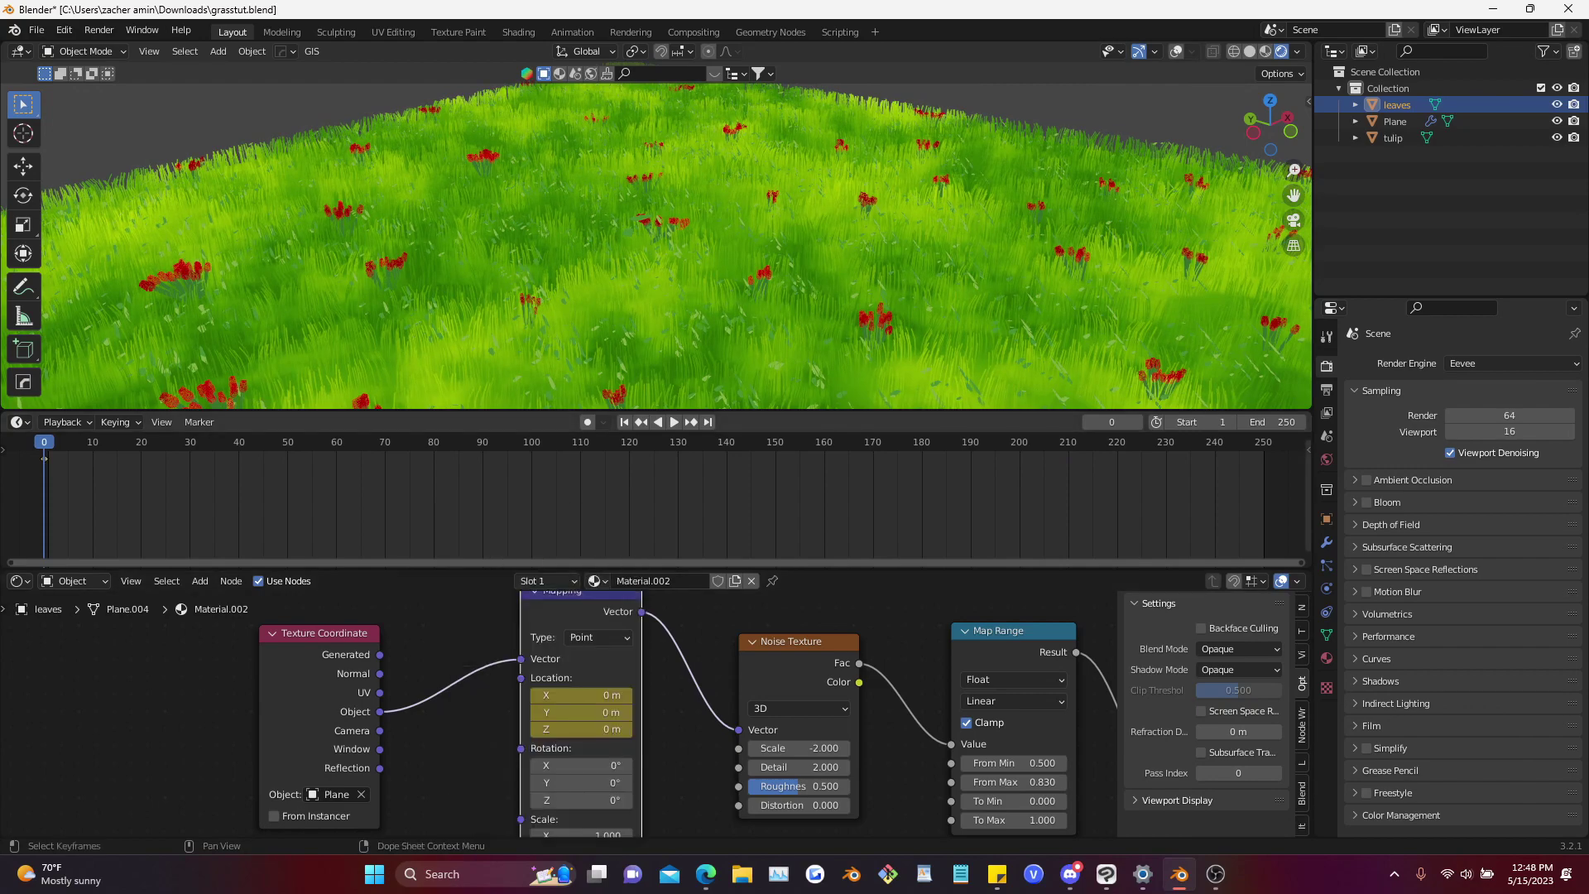
Set the leaves Mapping node's X and Y location to -5 m at frame 250 and keyframe the location
{"action": "left_click", "coordinate": [1263, 443]}
{"action": "scroll", "coordinate": [557, 714], "scroll_direction": "up", "scroll_amount": 4}
{"action": "left_click_drag", "start_coordinate": [559, 689], "coordinate": [559, 712]}
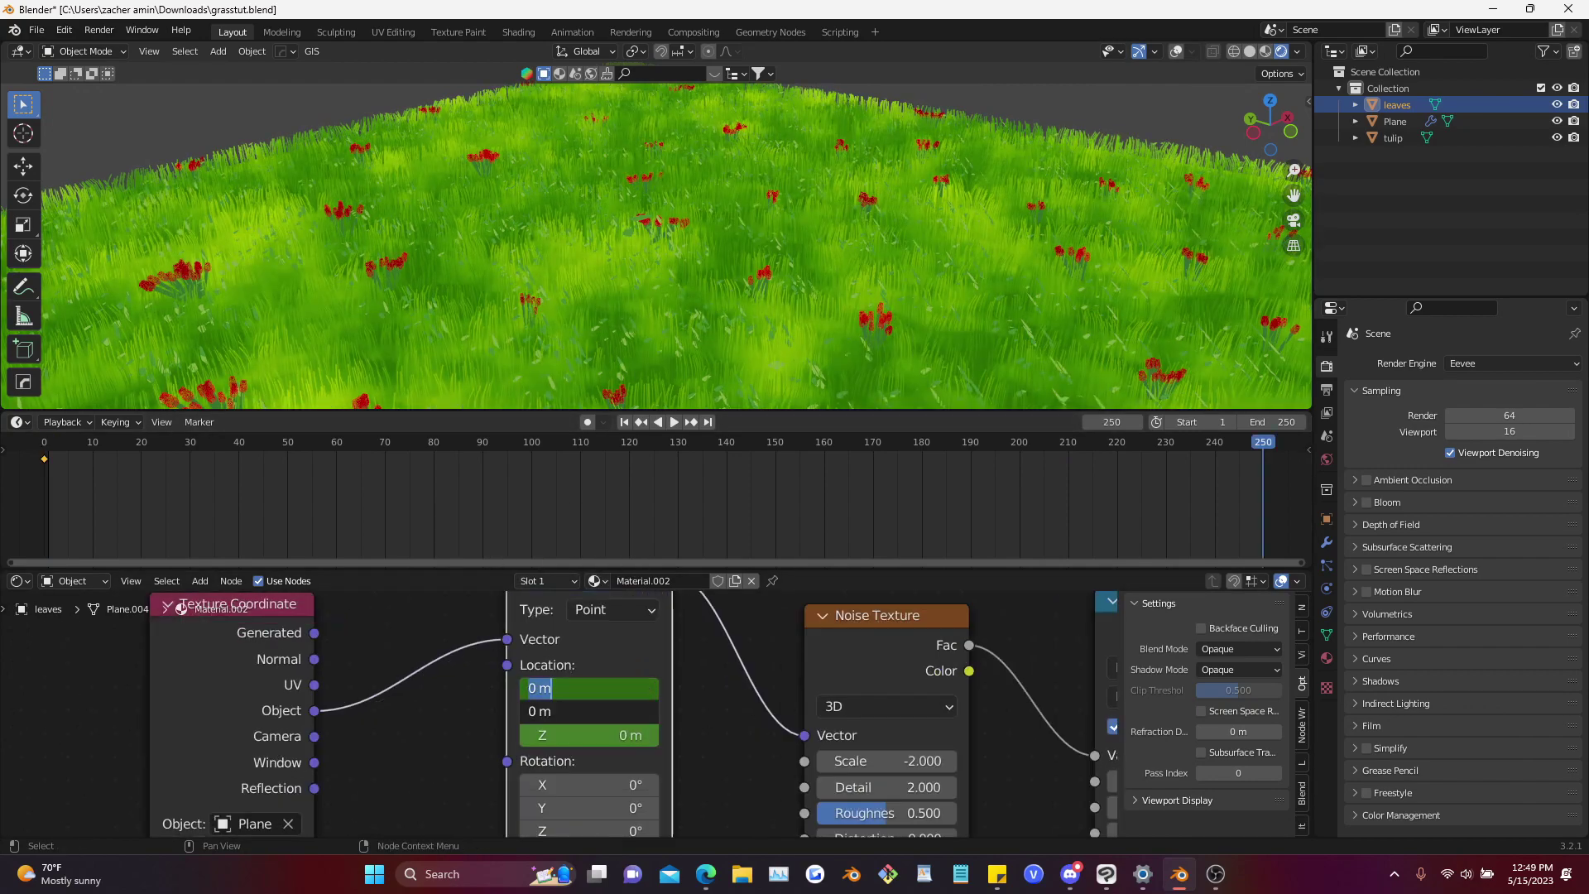
{"action": "key", "text": "Return"}
{"action": "right_click", "coordinate": [579, 699]}
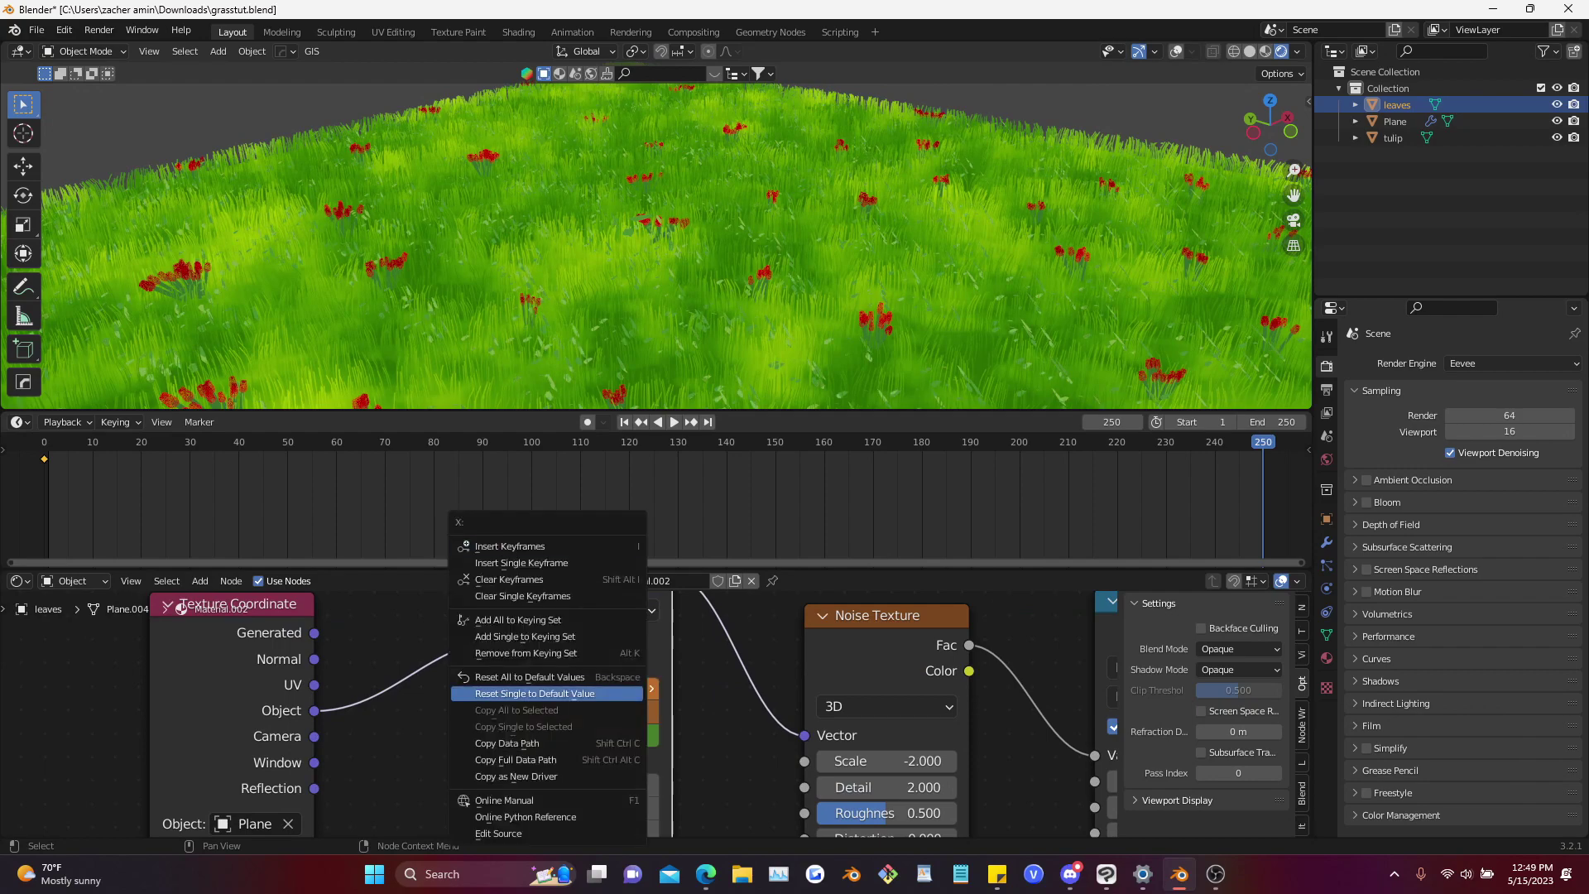
{"action": "left_click", "coordinate": [497, 542]}
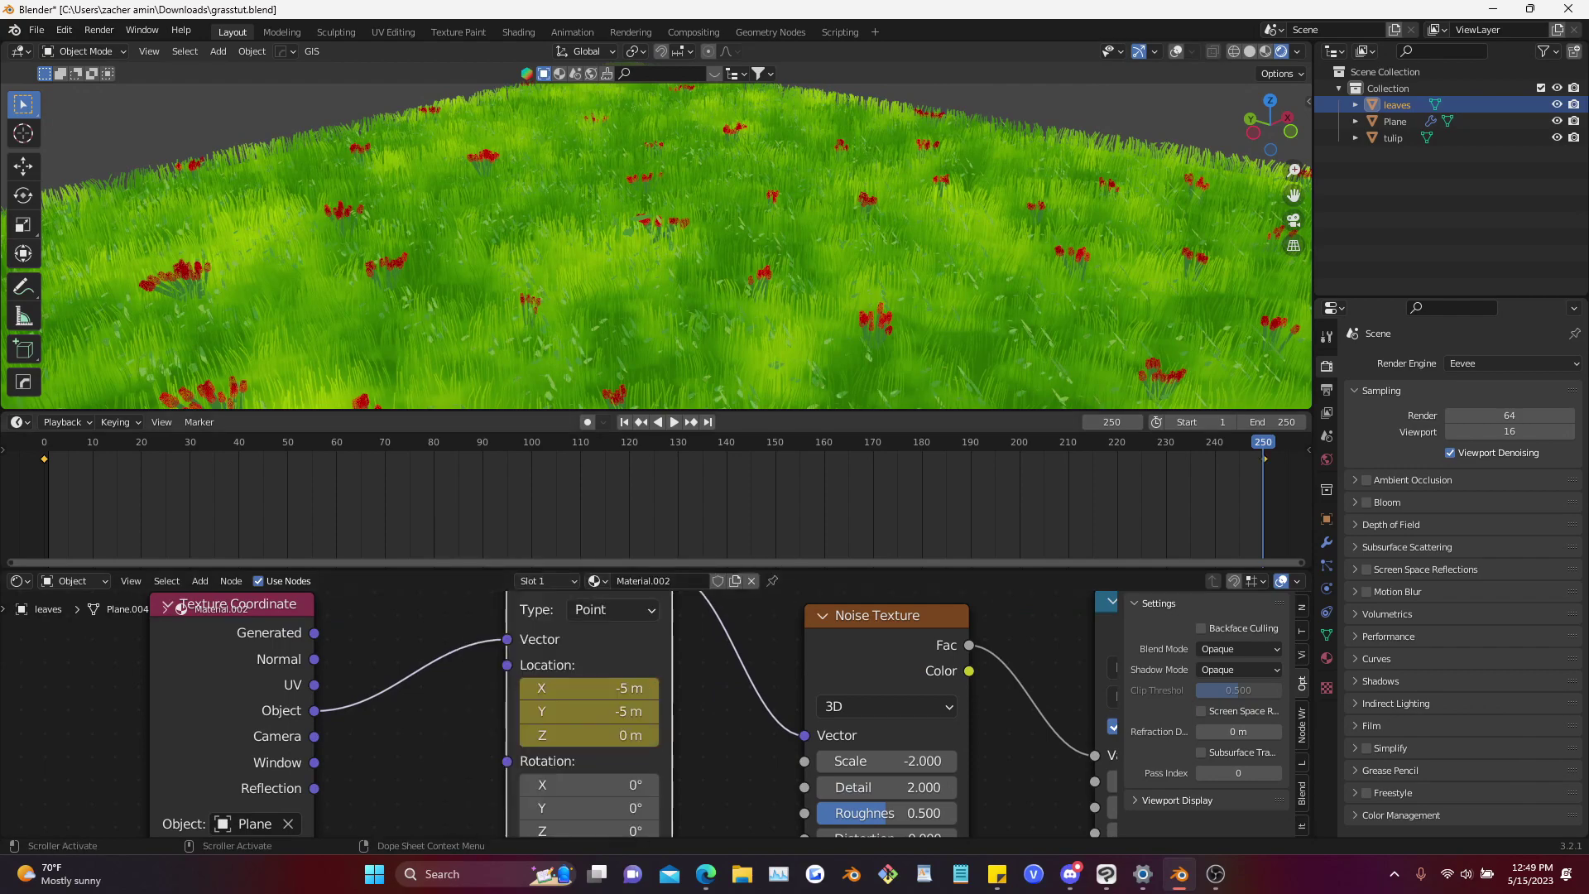
Play the animation to preview the leaves' noise movement
{"action": "key", "text": "space"}
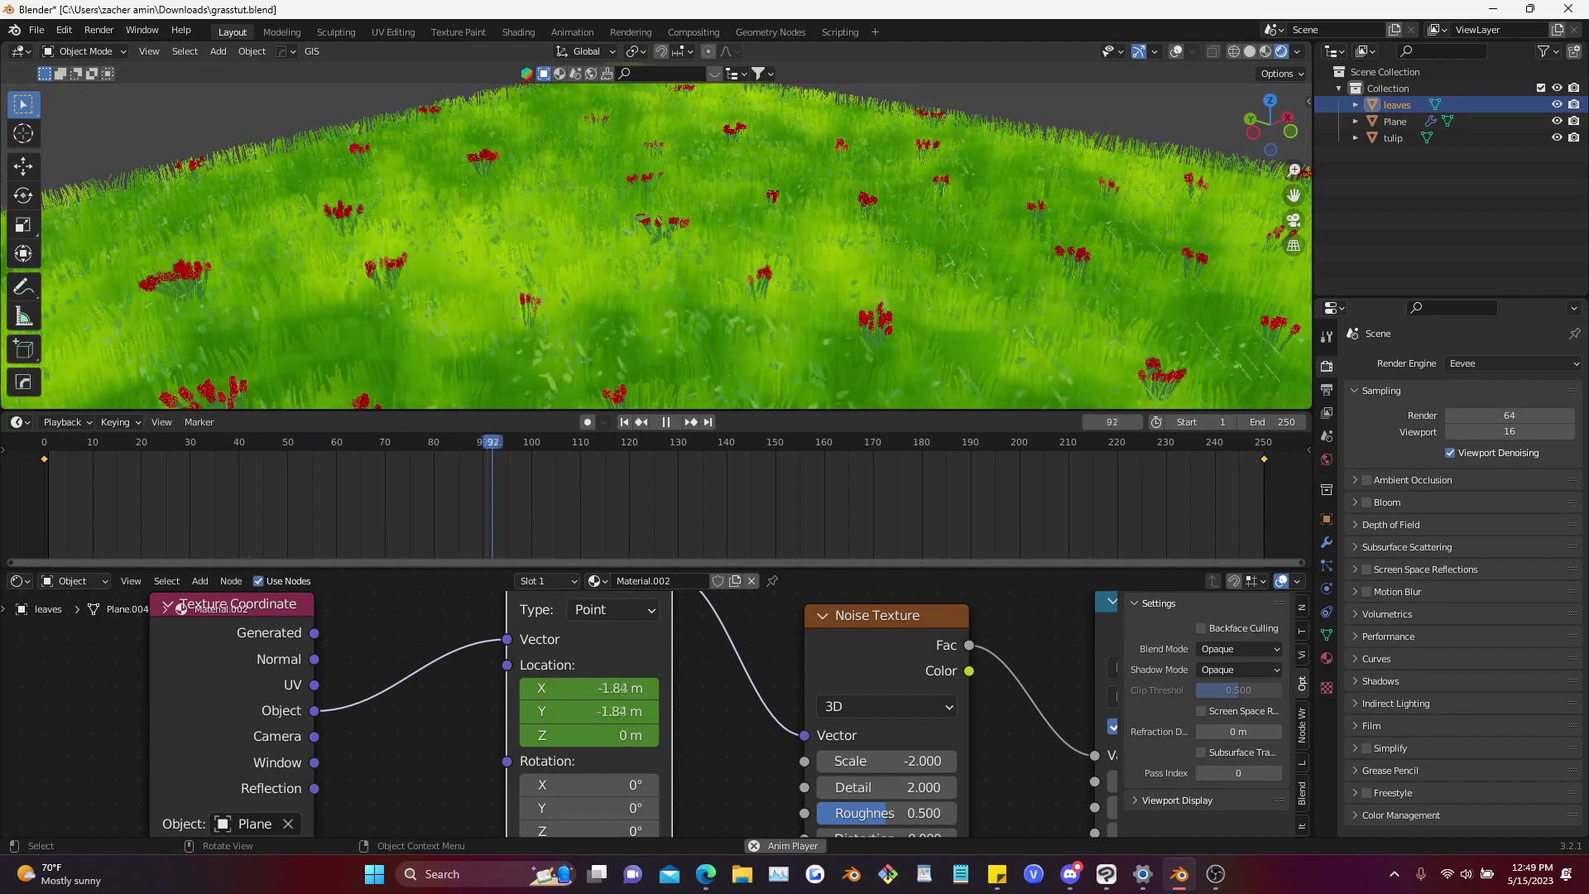
{"action": "key", "text": "Escape"}
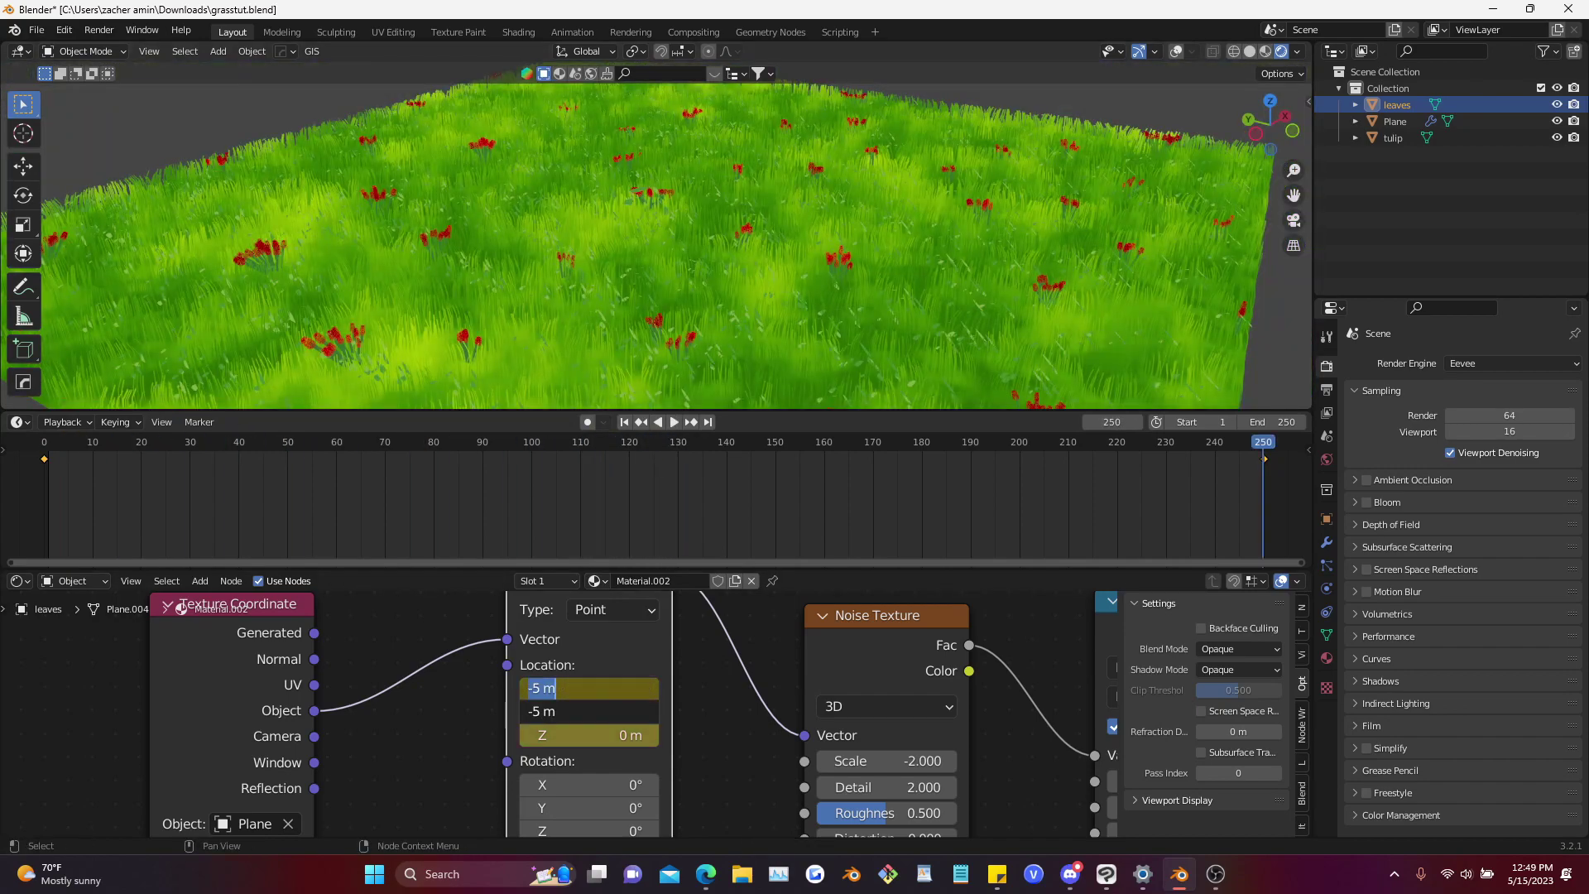
Set the leaves Mapping node's X and Y location to -3.8 m at frame 250 and replace the keyframes
{"action": "type", "text": "-3.8"}
{"action": "key", "text": "Return"}
{"action": "right_click", "coordinate": [620, 691]}
{"action": "left_click", "coordinate": [612, 505]}
Play the animation to compare the leaves' noise speed with the grass and tulips
{"action": "key", "text": "space"}
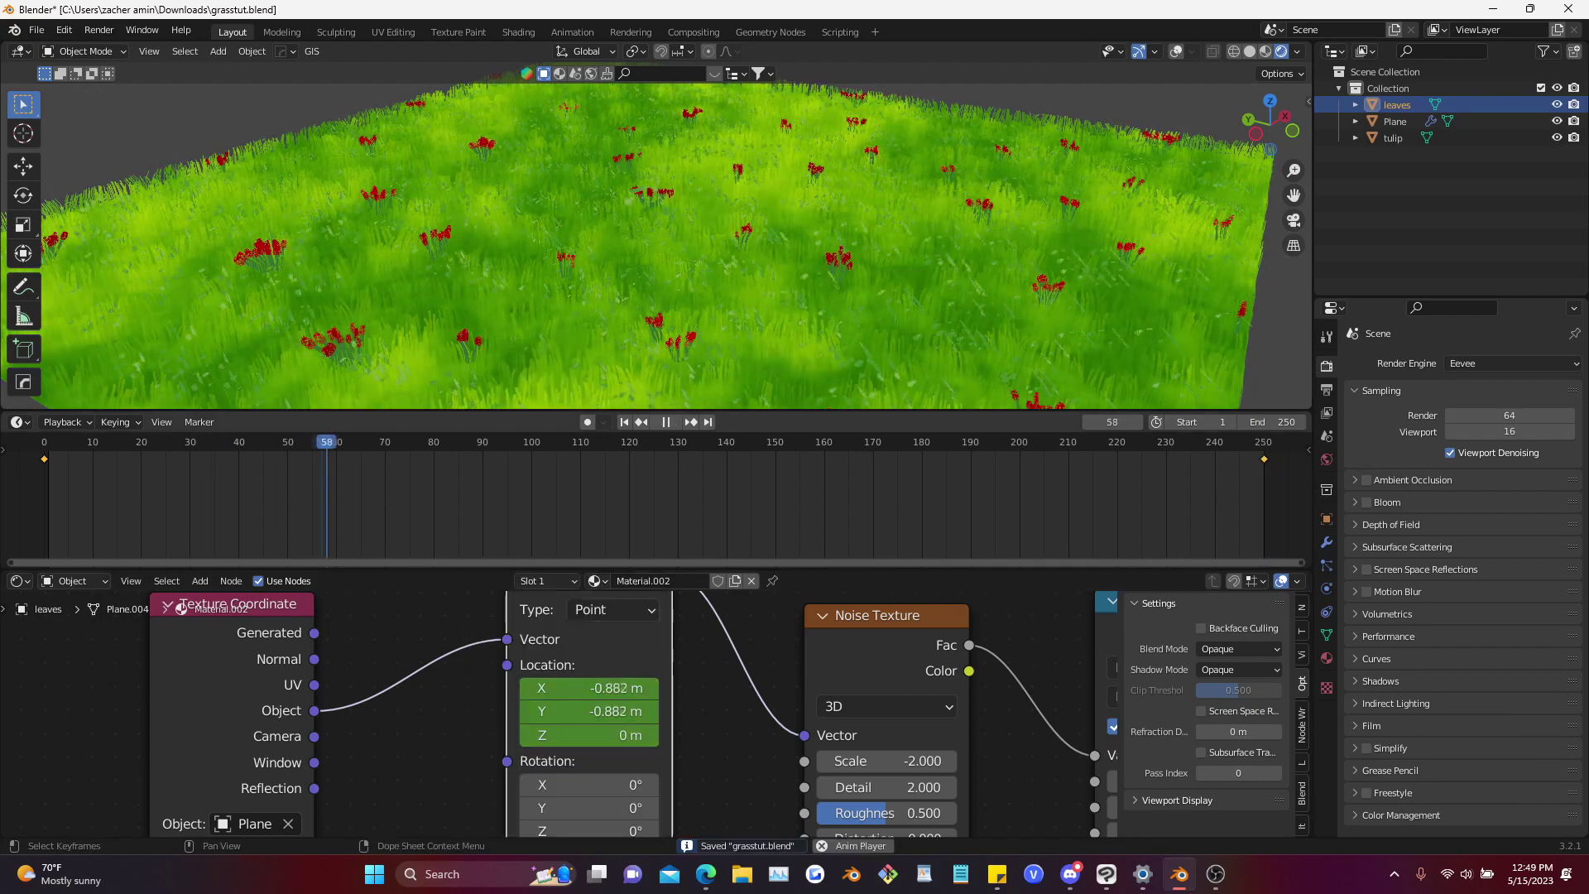
{"action": "key", "text": "Escape"}
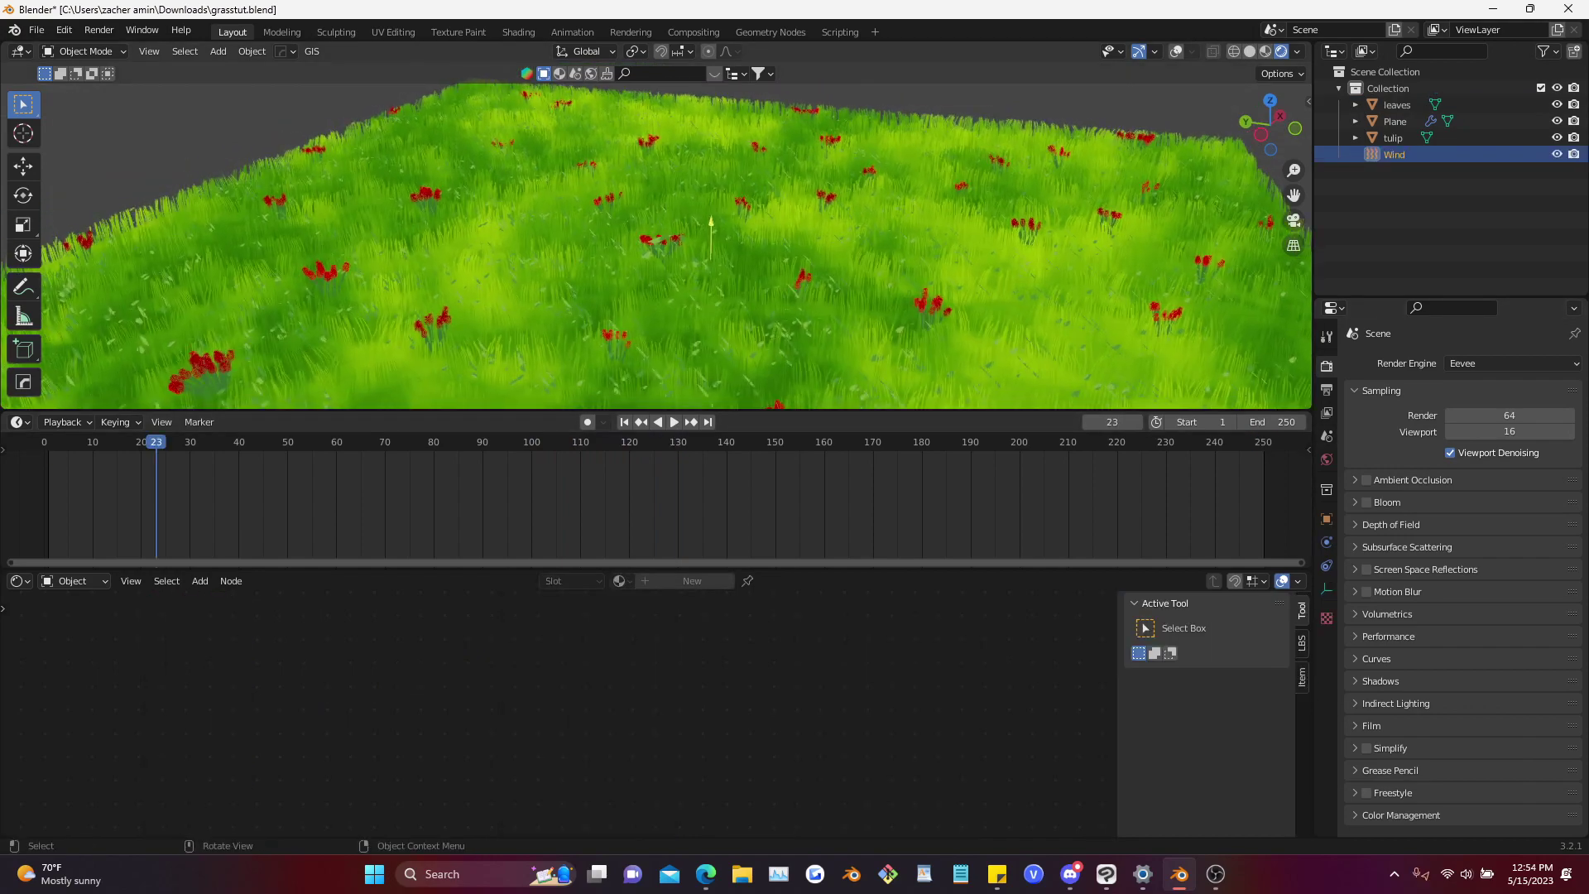
Rotate the Wind force field freely in a low side view of the grass field
{"action": "key", "text": "r"}
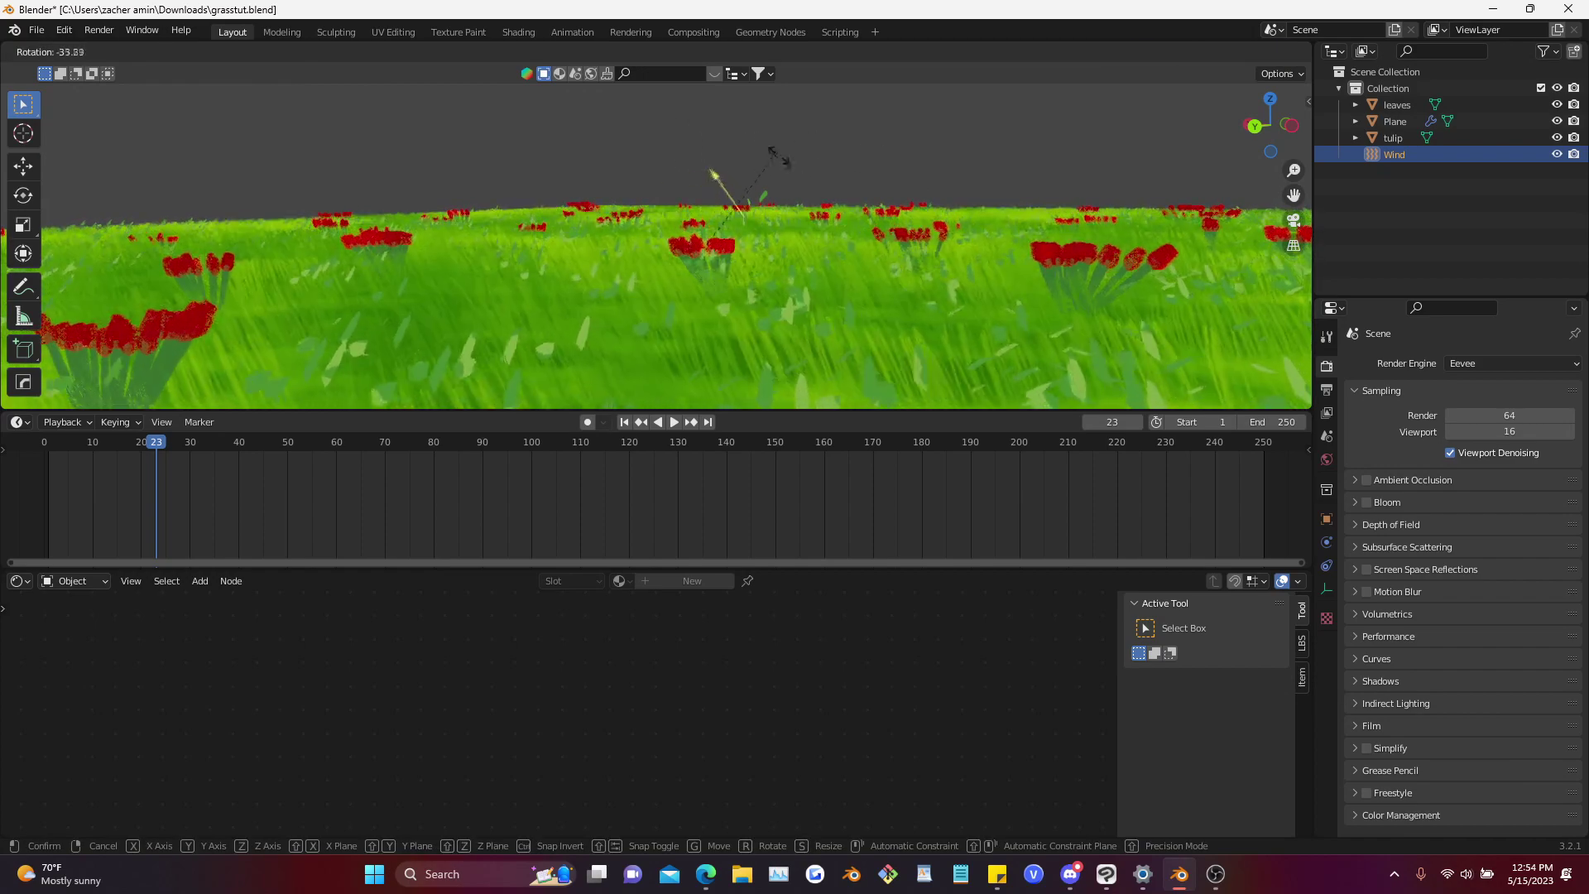
{"action": "left_click", "coordinate": [823, 164]}
{"action": "scroll", "coordinate": [824, 164], "scroll_direction": "down", "scroll_amount": 5}
{"action": "middle_click_drag", "start_coordinate": [815, 170], "coordinate": [819, 240]}
{"action": "scroll", "coordinate": [683, 198], "scroll_direction": "down", "scroll_amount": 2}
{"action": "scroll", "coordinate": [683, 199], "scroll_direction": "up", "scroll_amount": 1}
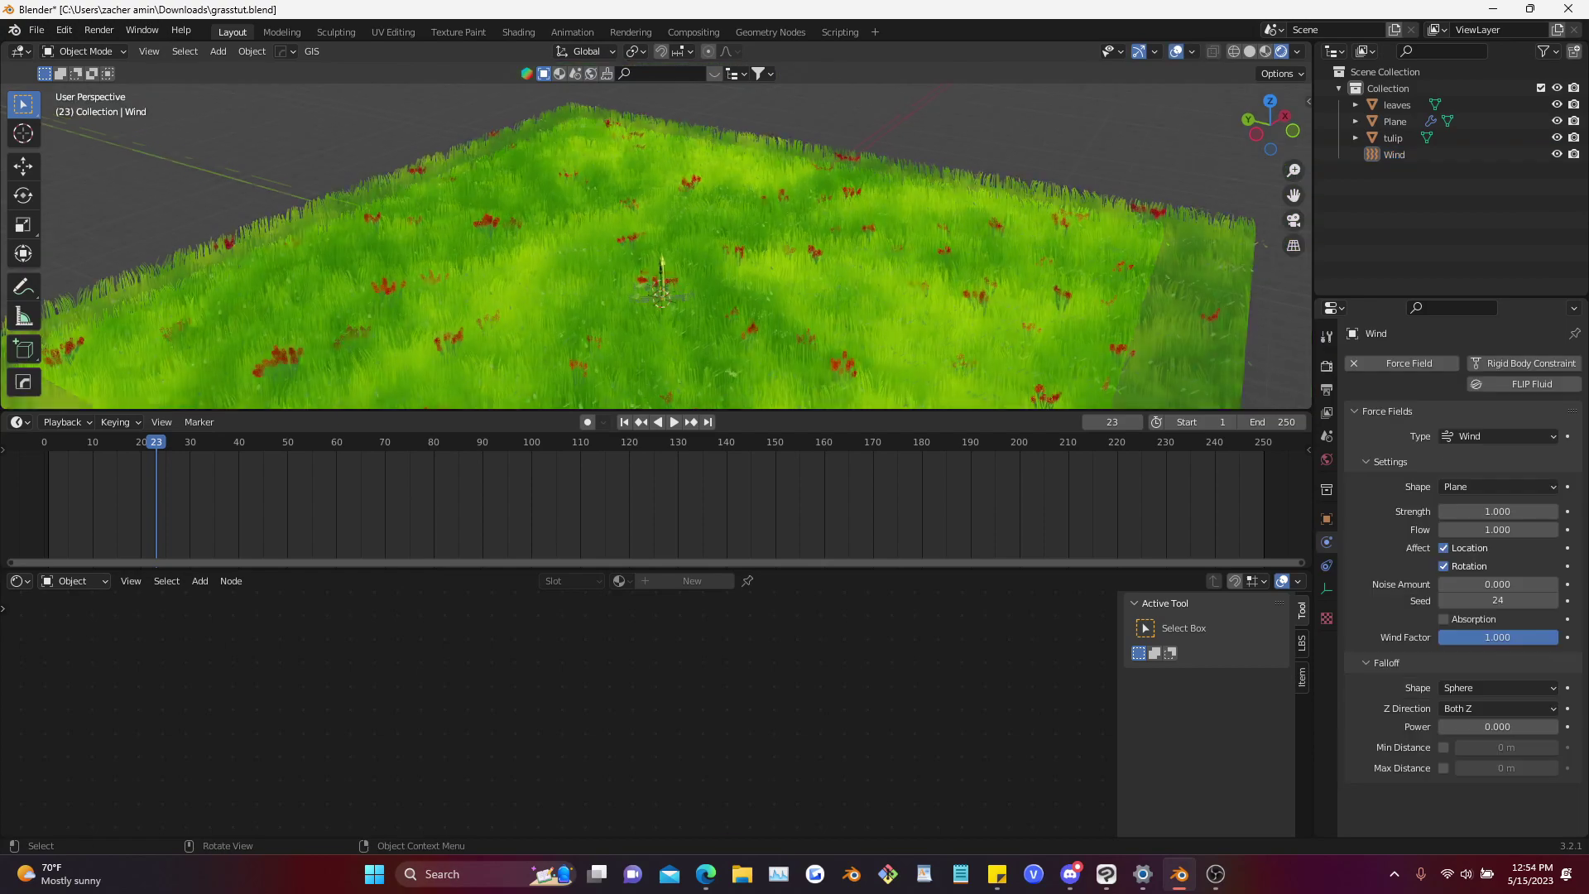
Add a Turbulence force field and shift it across the grass with its height locked
{"action": "key", "text": "shift+a"}
{"action": "mouse_move", "coordinate": [877, 356]}
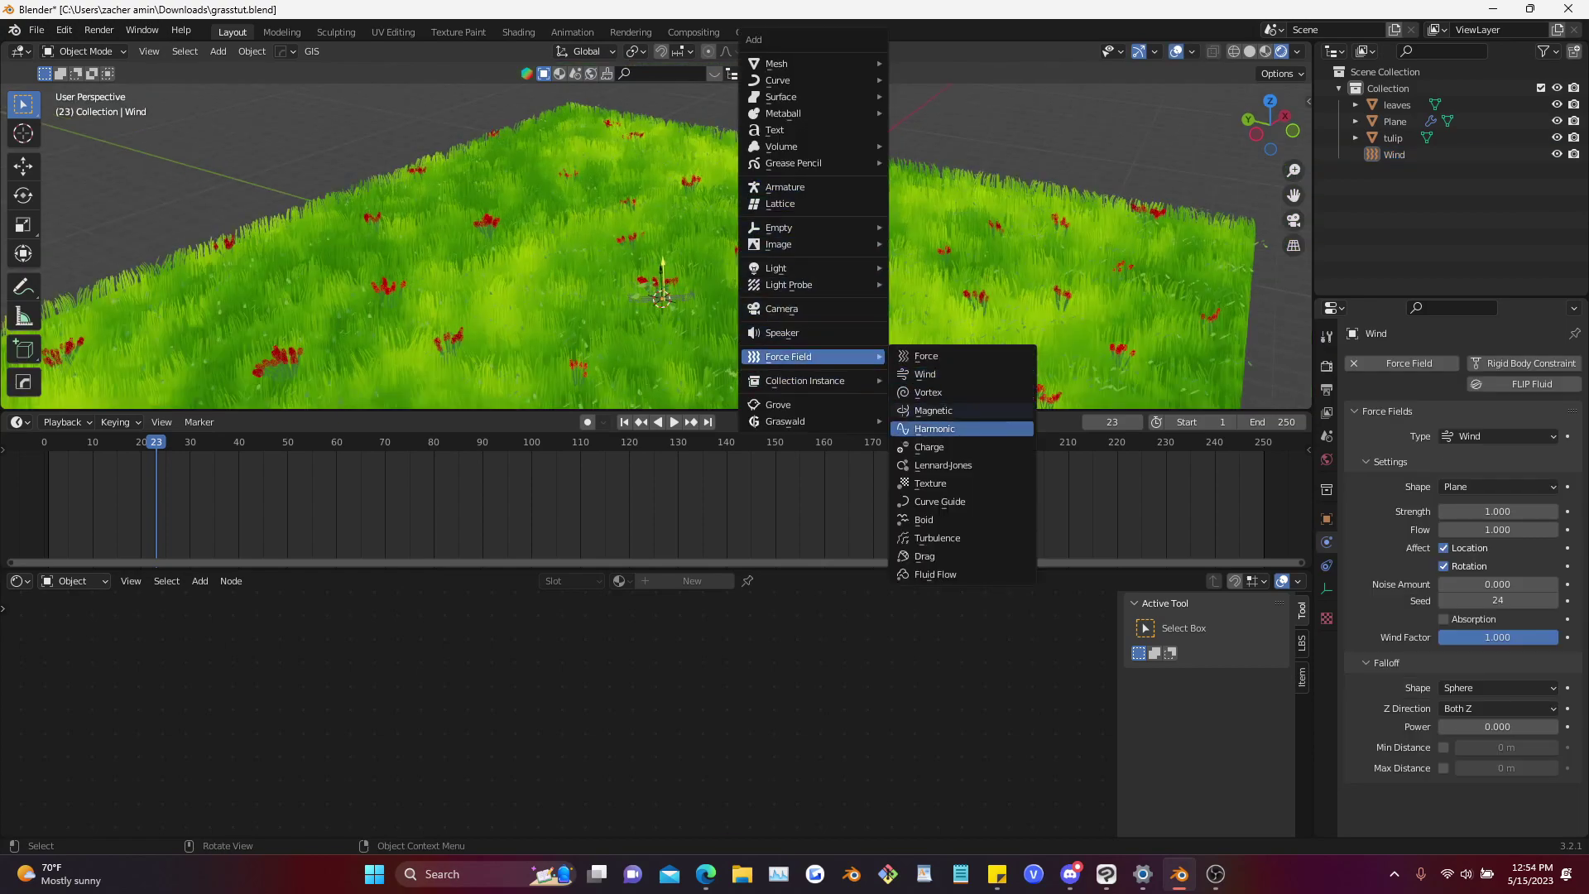
{"action": "left_click", "coordinate": [919, 529]}
{"action": "key", "text": "g"}
{"action": "key", "text": "shift+z"}
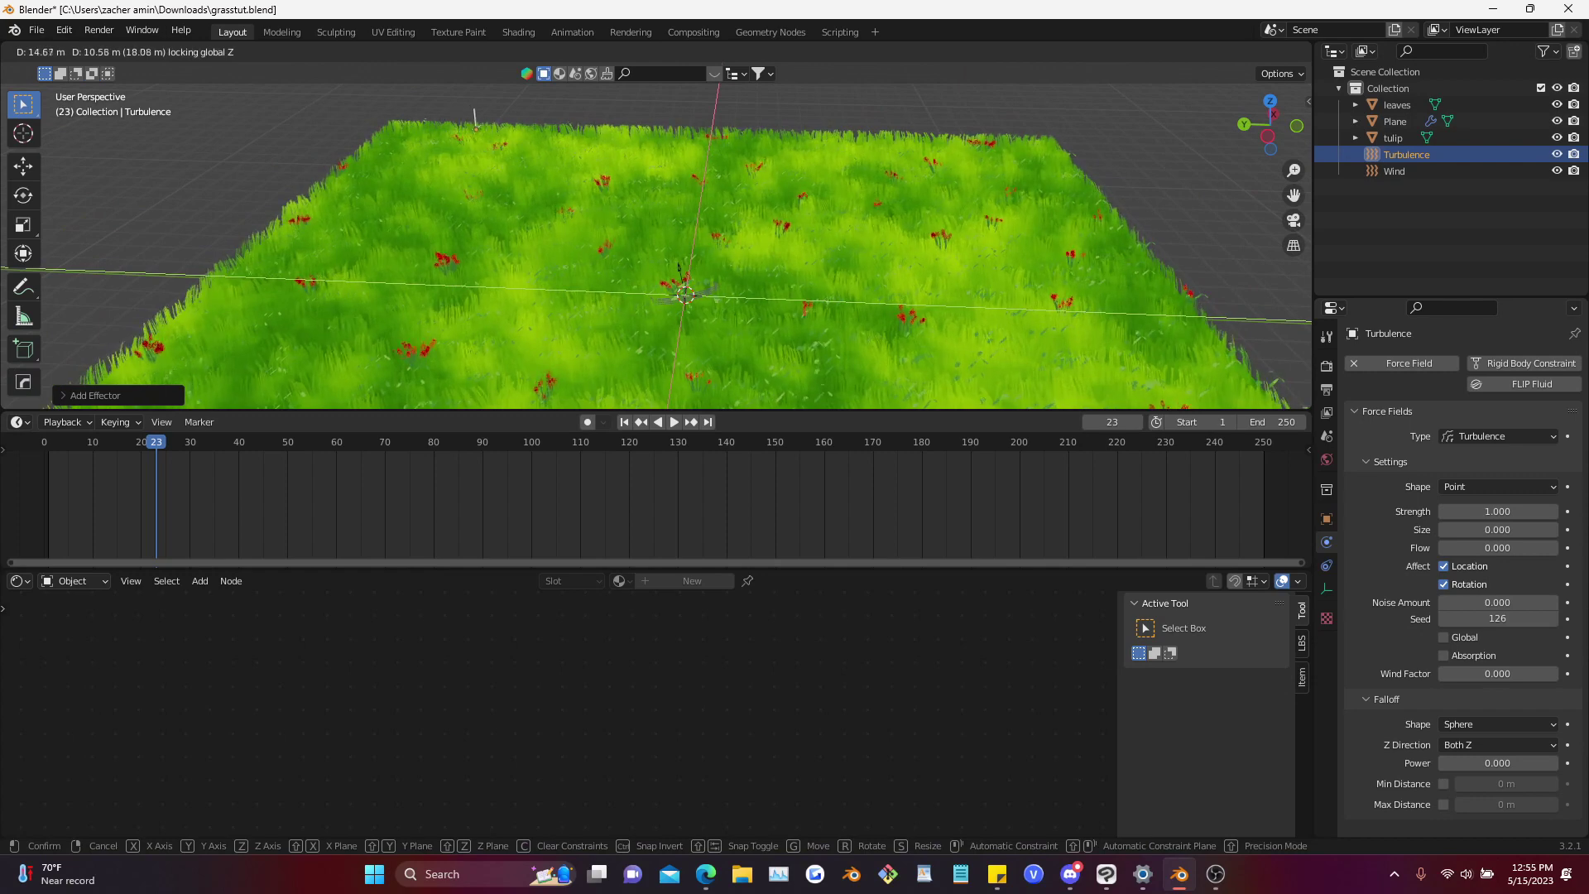
{"action": "left_click", "coordinate": [679, 267]}
Set the Turbulence force field's size to 3.3
{"action": "scroll", "coordinate": [676, 249], "scroll_direction": "up", "scroll_amount": 3}
{"action": "type", "text": "3.3"}
{"action": "key", "text": "Return"}
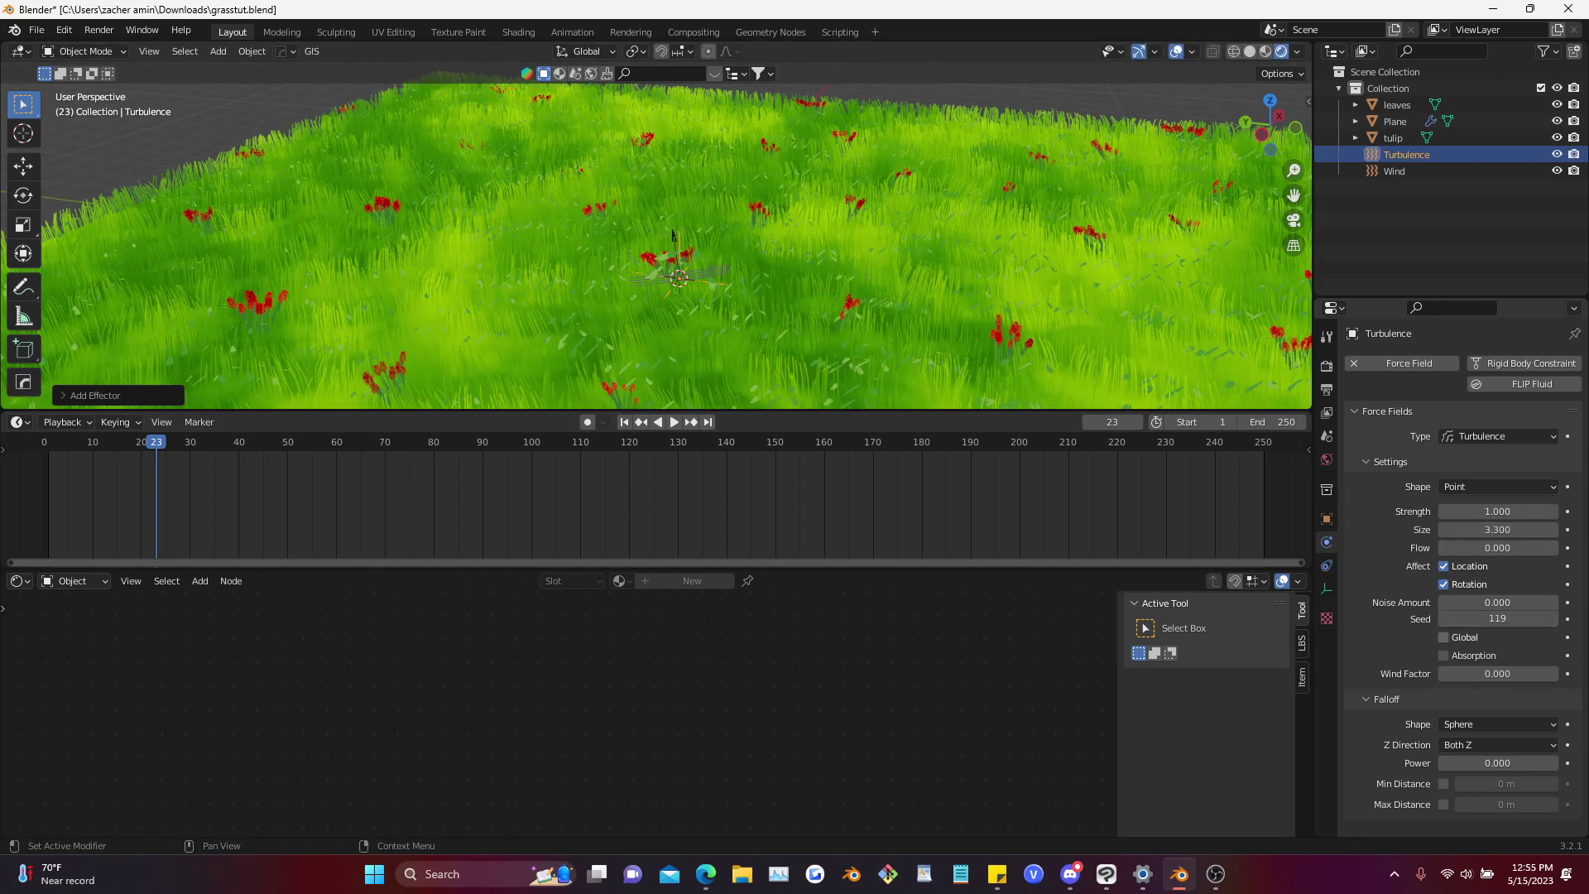
{"action": "middle_click_drag", "start_coordinate": [672, 236], "coordinate": [669, 236]}
{"action": "key", "text": "g"}
{"action": "key", "text": "shift+z"}
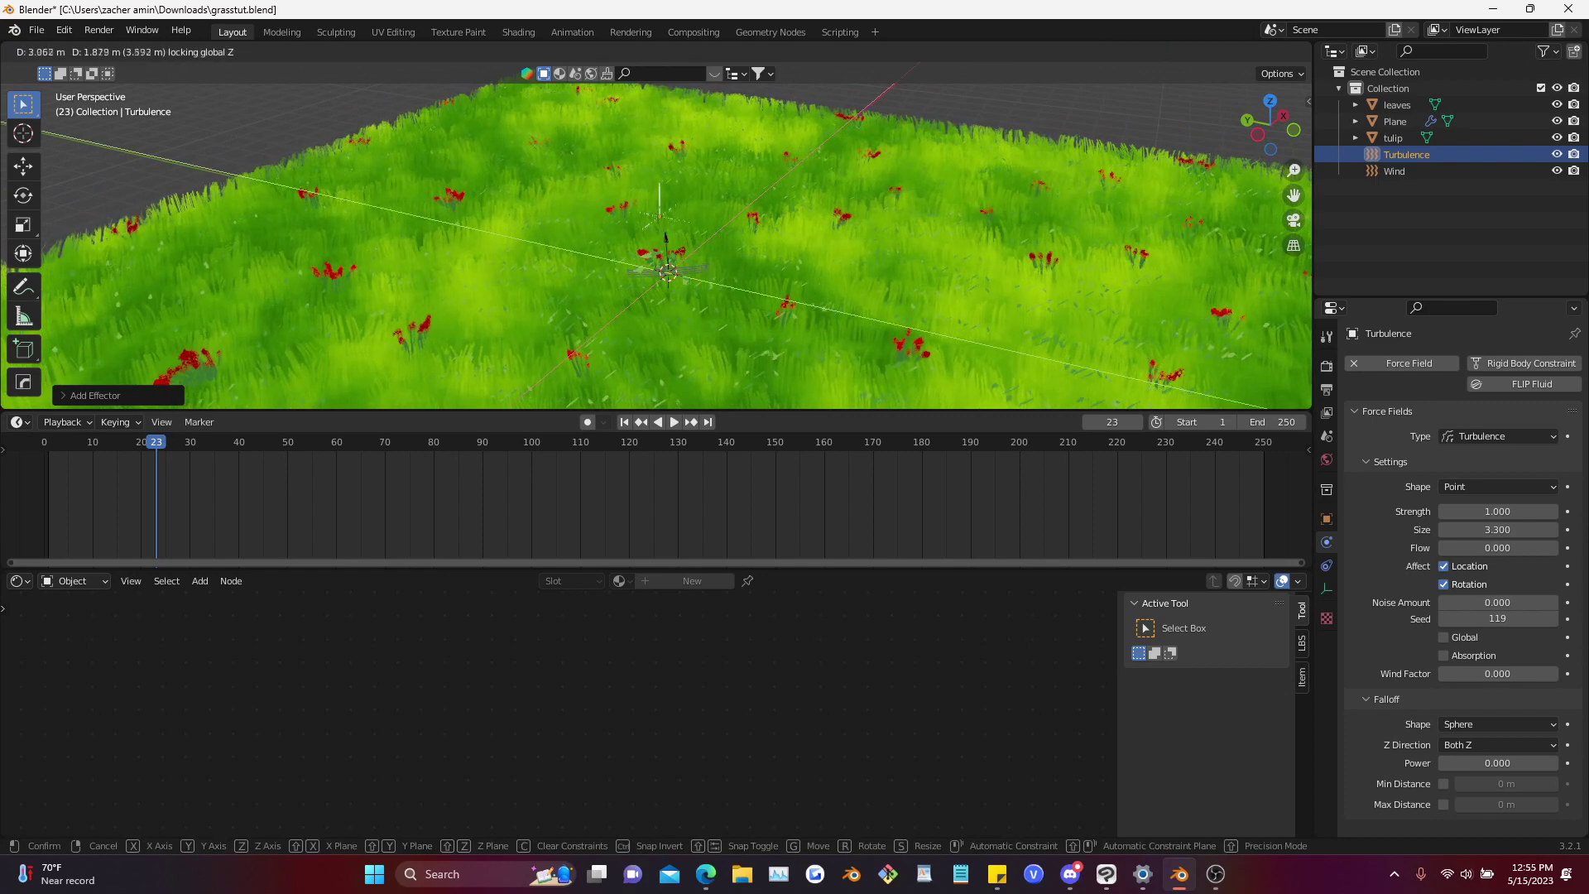
{"action": "key", "text": "Escape"}
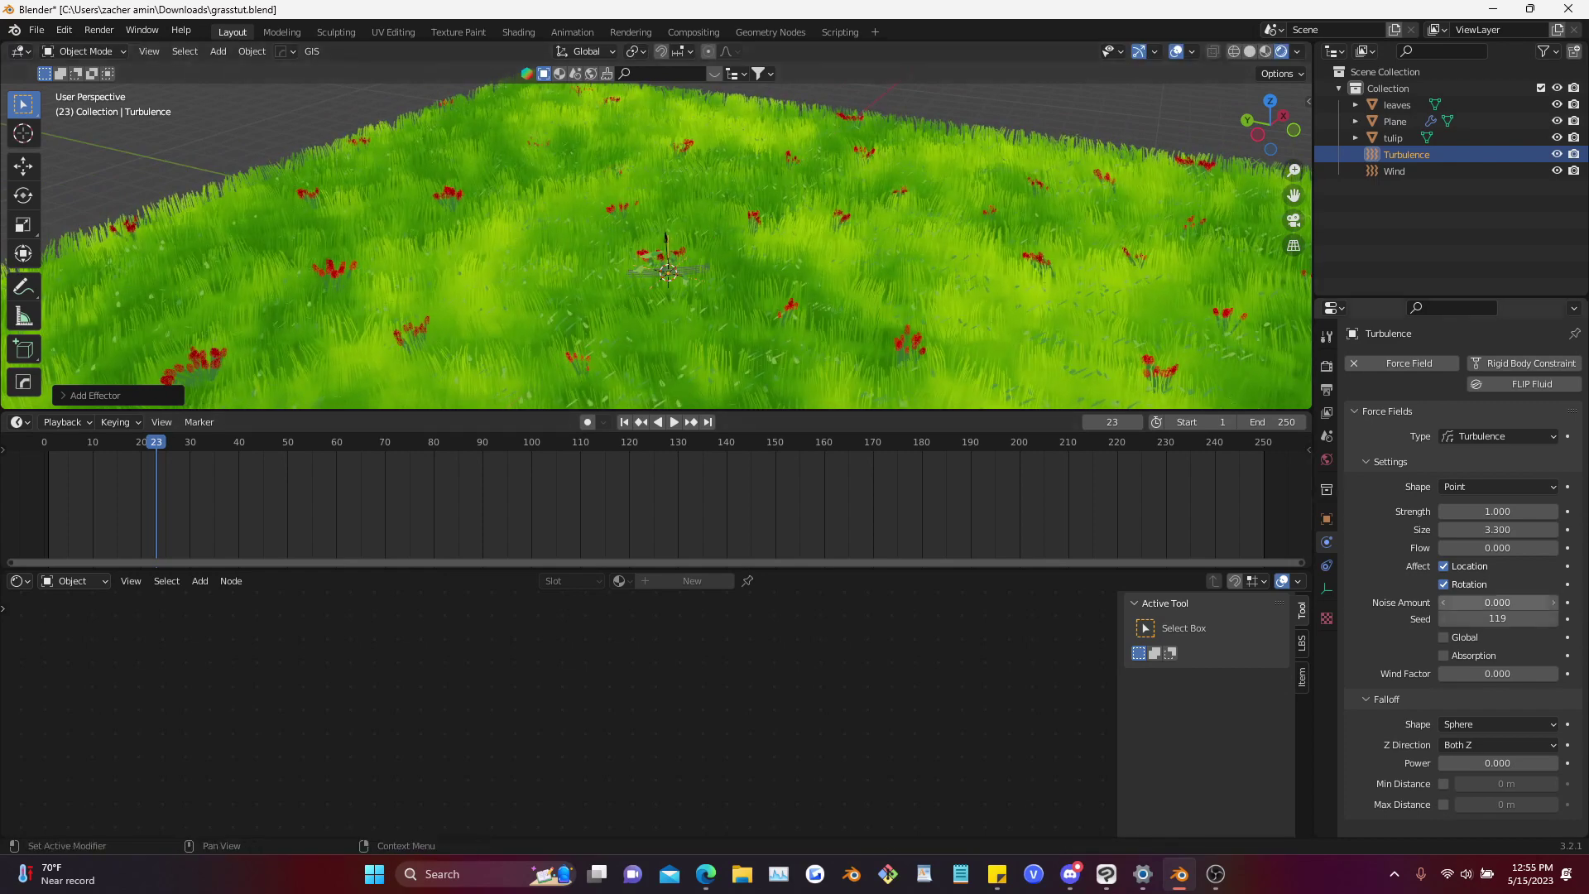
Try a size of 6 on the Turbulence force field and test-move it across the grass with its height locked
{"action": "type", "text": "6"}
{"action": "key", "text": "Return"}
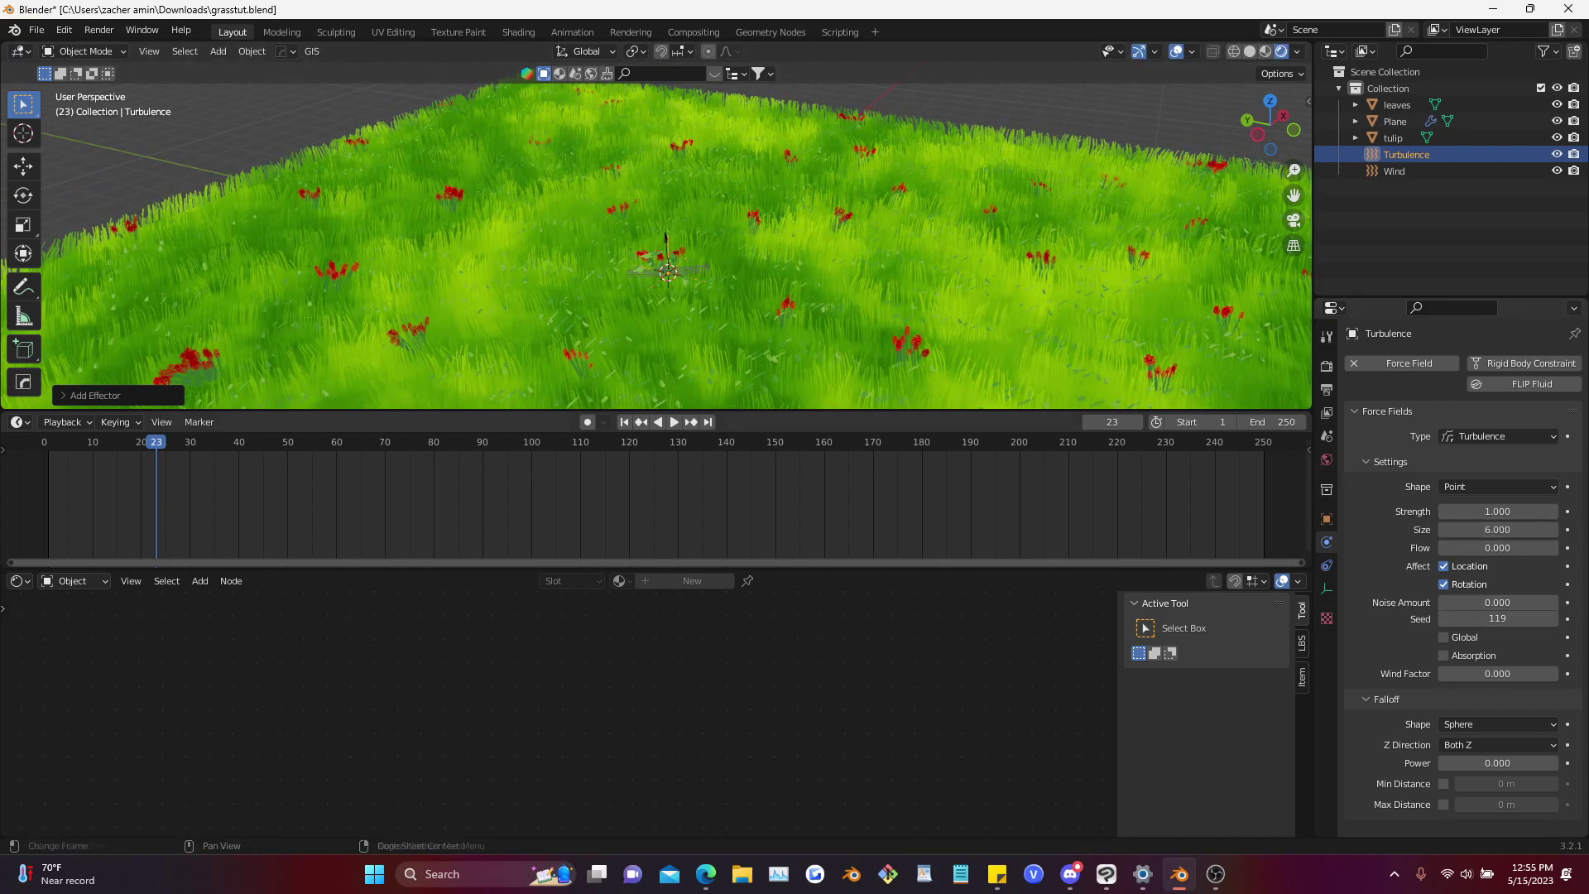
{"action": "key", "text": "g"}
{"action": "key", "text": "shift+z"}
{"action": "key", "text": "Escape"}
{"action": "key", "text": "ctrl+z"}
{"action": "key", "text": "g"}
{"action": "key", "text": "shift+z"}
{"action": "key", "text": "Escape"}
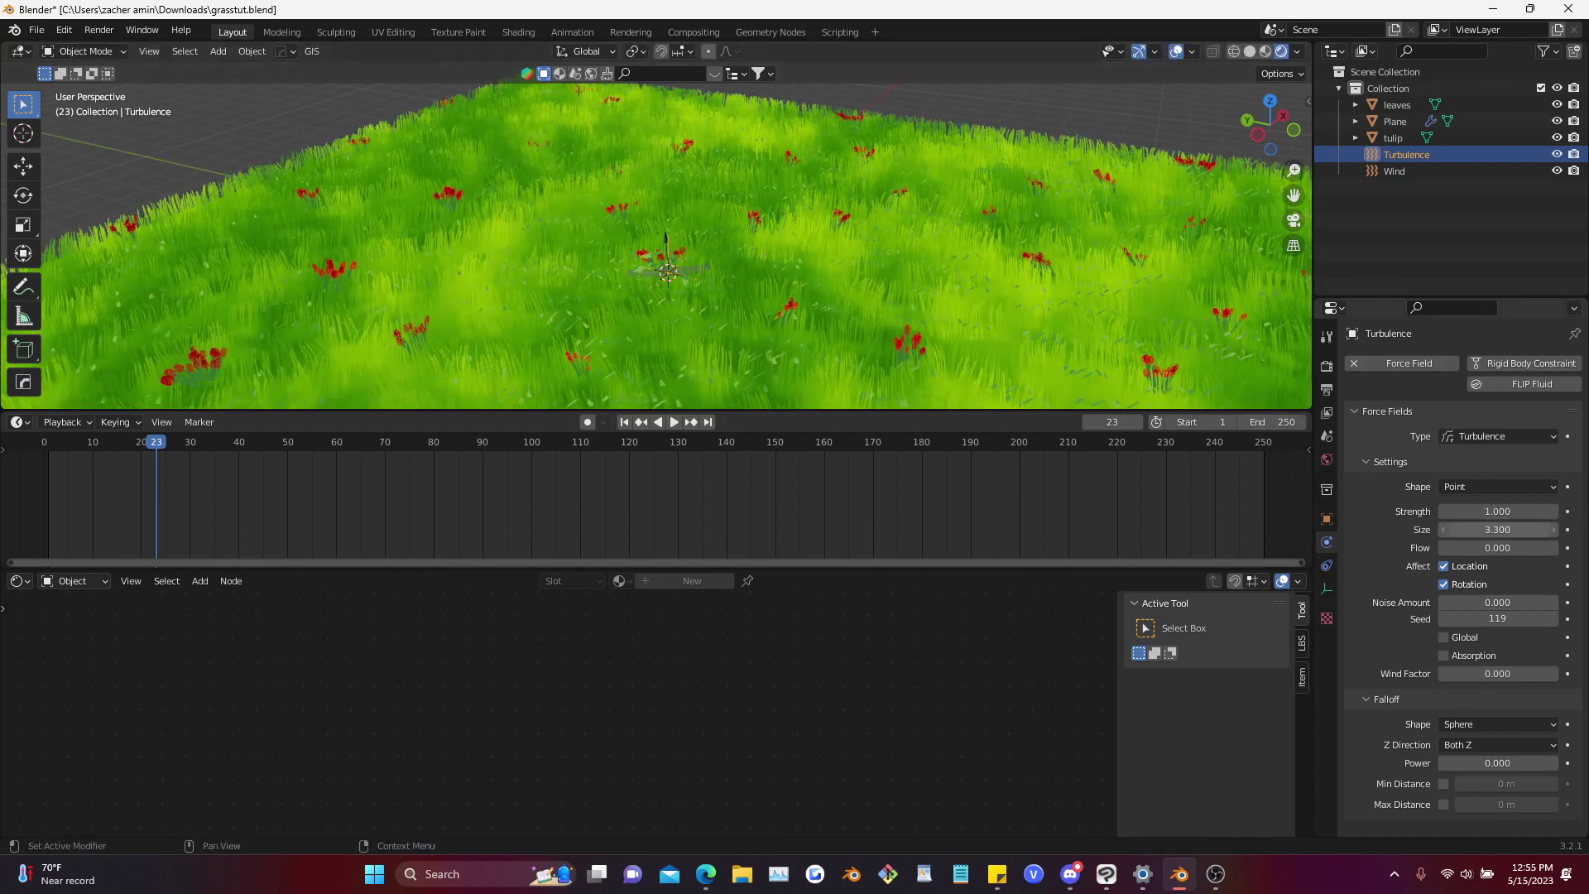
Try a size of 4.2 on the Turbulence force field and test-move it with its height locked
{"action": "type", "text": "4.2"}
{"action": "key", "text": "Return"}
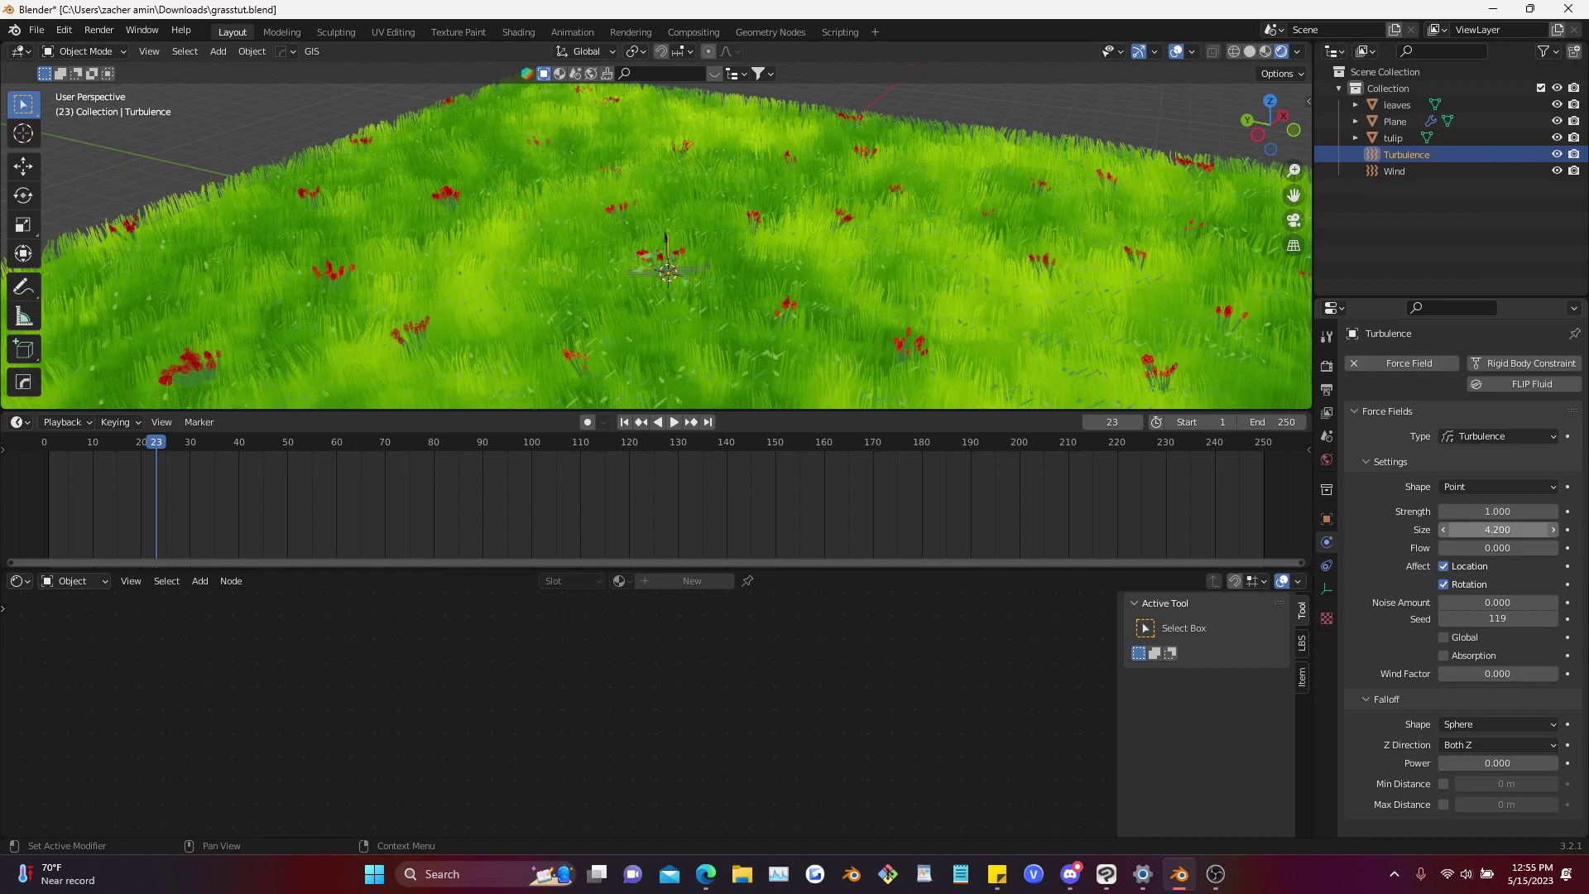
{"action": "key", "text": "g"}
{"action": "key", "text": "shift+z"}
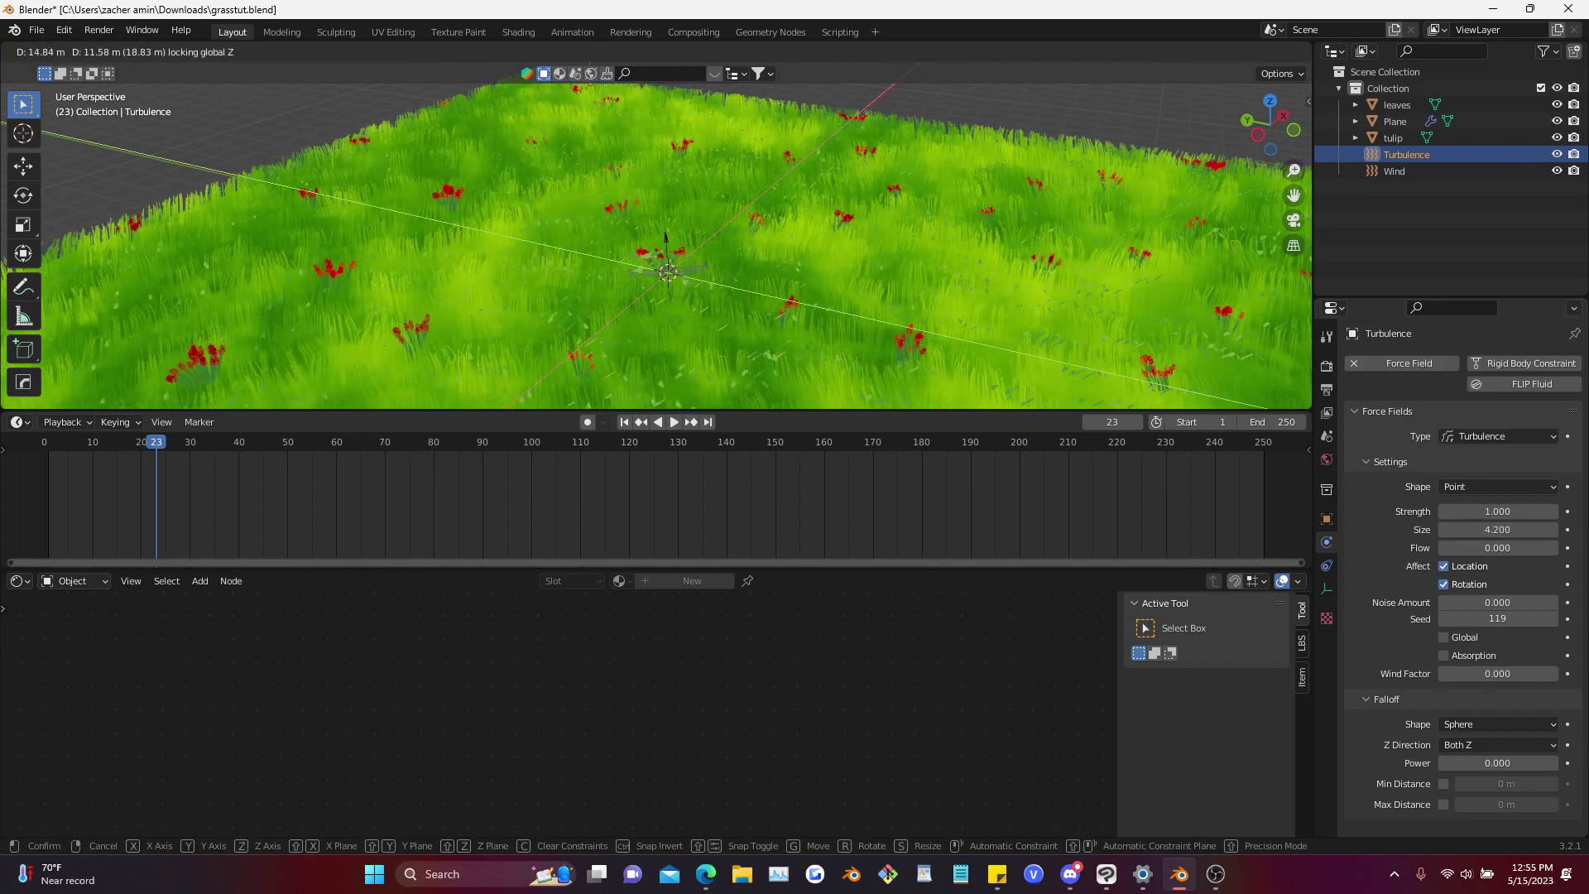
{"action": "key", "text": "Escape"}
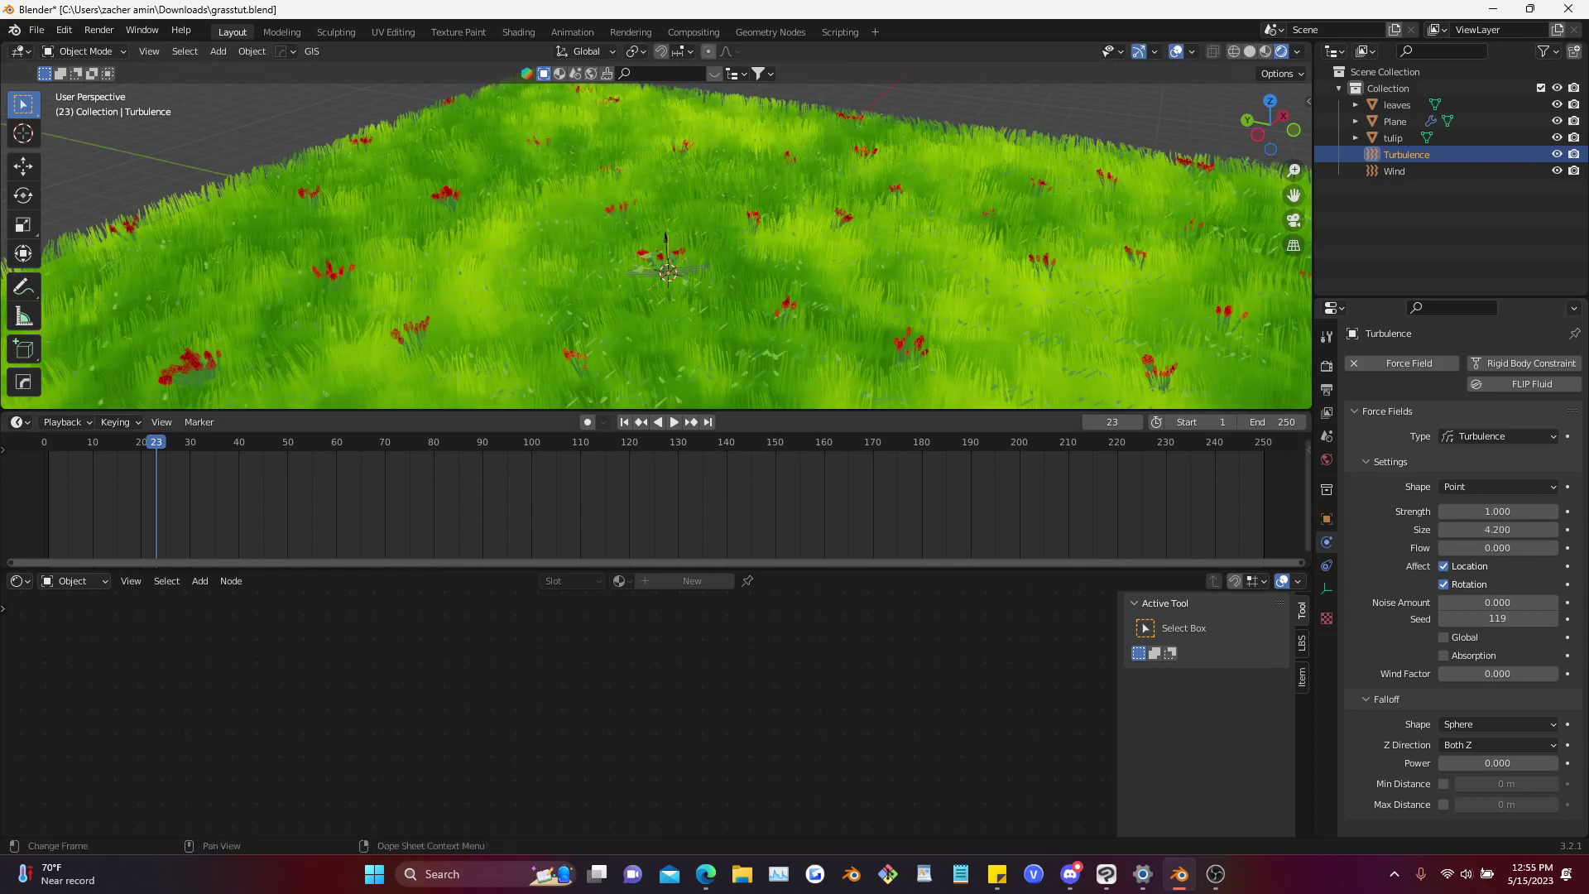
Set the Turbulence force field's size to 5 and keyframe its location at frame 0
{"action": "type", "text": "5"}
{"action": "key", "text": "Return"}
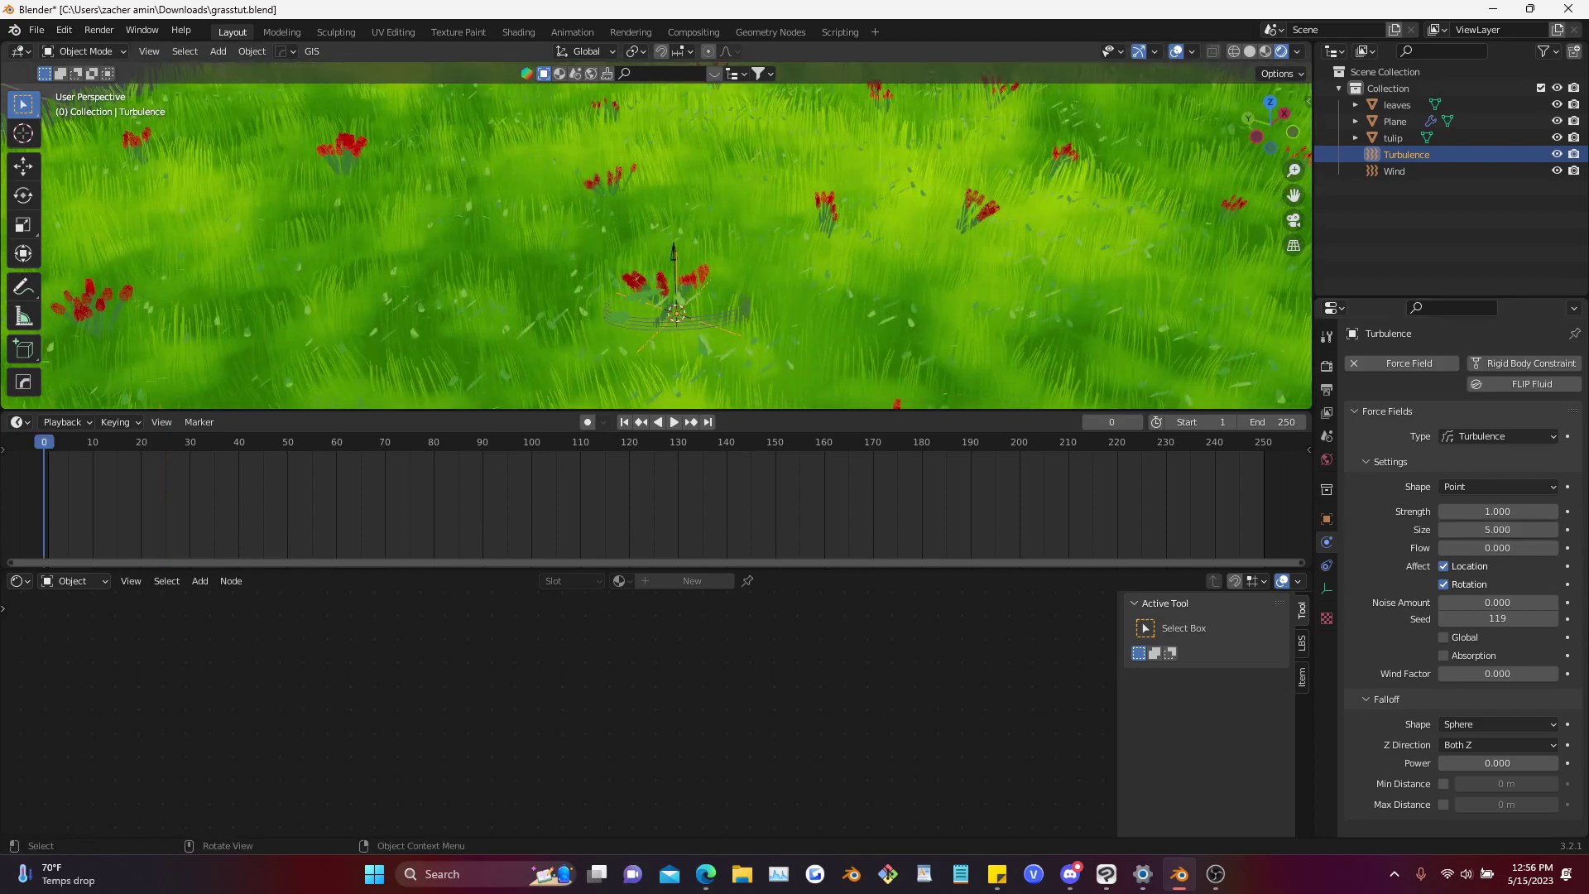
{"action": "key", "text": "i"}
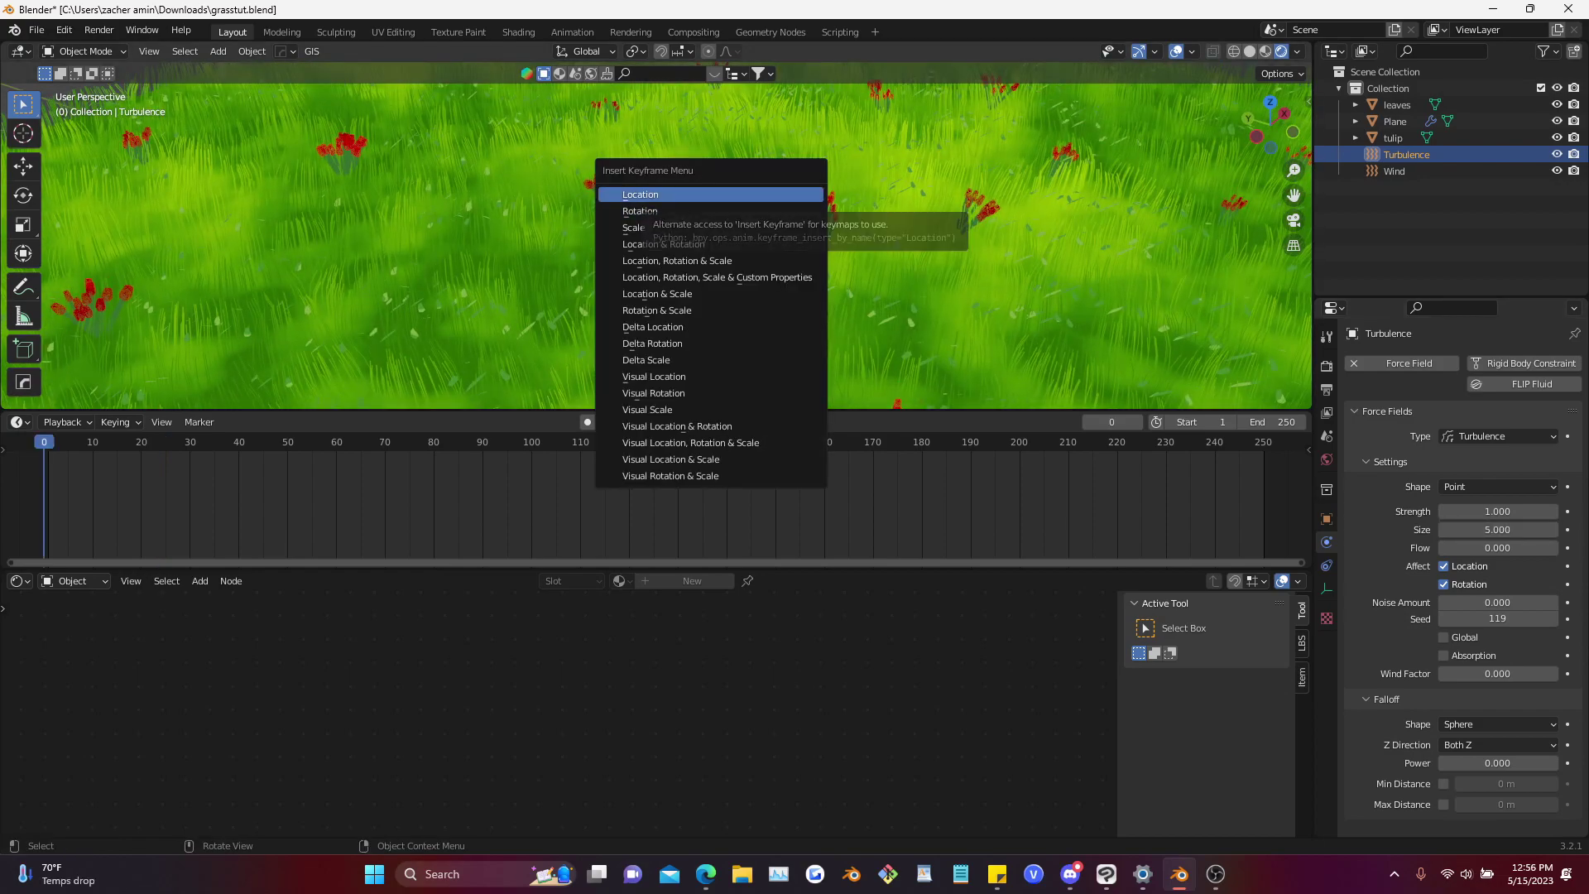
{"action": "key", "text": "Return"}
At frame 250, move the Turbulence force field toward the far corner of the grass with its height locked
{"action": "left_click", "coordinate": [1263, 443]}
{"action": "scroll", "coordinate": [952, 265], "scroll_direction": "down", "scroll_amount": 5}
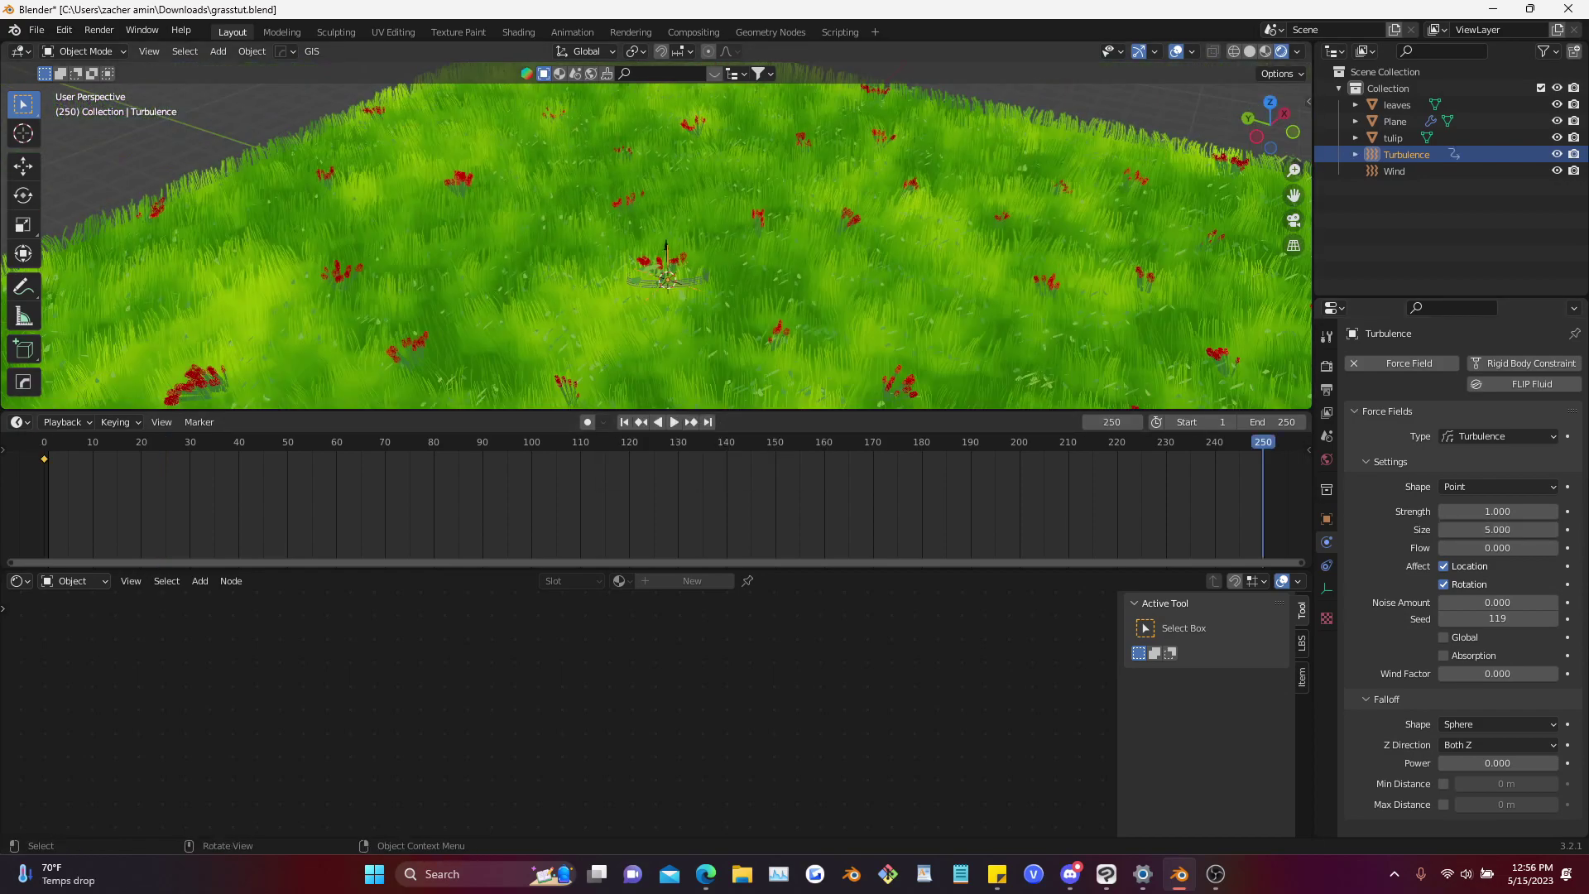
{"action": "middle_click_drag", "start_coordinate": [952, 248], "coordinate": [955, 294]}
{"action": "scroll", "coordinate": [954, 294], "scroll_direction": "down", "scroll_amount": 2}
{"action": "key", "text": "g"}
{"action": "key", "text": "shift+z"}
{"action": "left_click", "coordinate": [637, 133]}
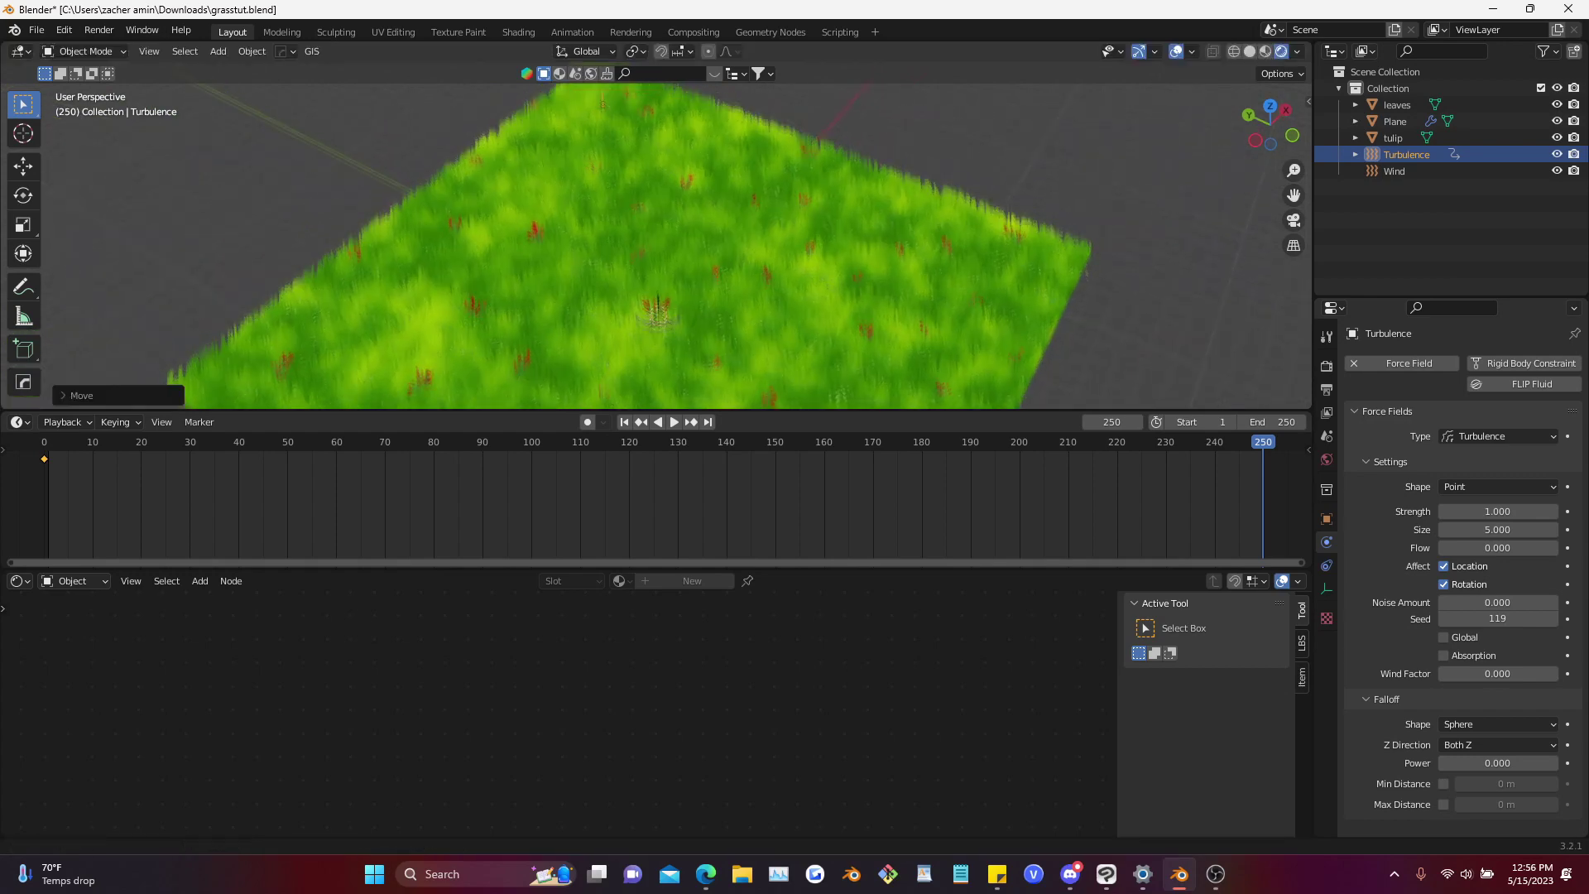
Move the Turbulence force field beyond the grass field's far corner, keeping its height, and keyframe its location at frame 250
{"action": "scroll", "coordinate": [637, 166], "scroll_direction": "down", "scroll_amount": 4}
{"action": "middle_click_drag", "start_coordinate": [637, 165], "coordinate": [639, 186]}
{"action": "key", "text": "g"}
{"action": "key", "text": "shift+z"}
{"action": "left_click", "coordinate": [634, 103]}
{"action": "middle_click_drag", "start_coordinate": [634, 103], "coordinate": [633, 87]}
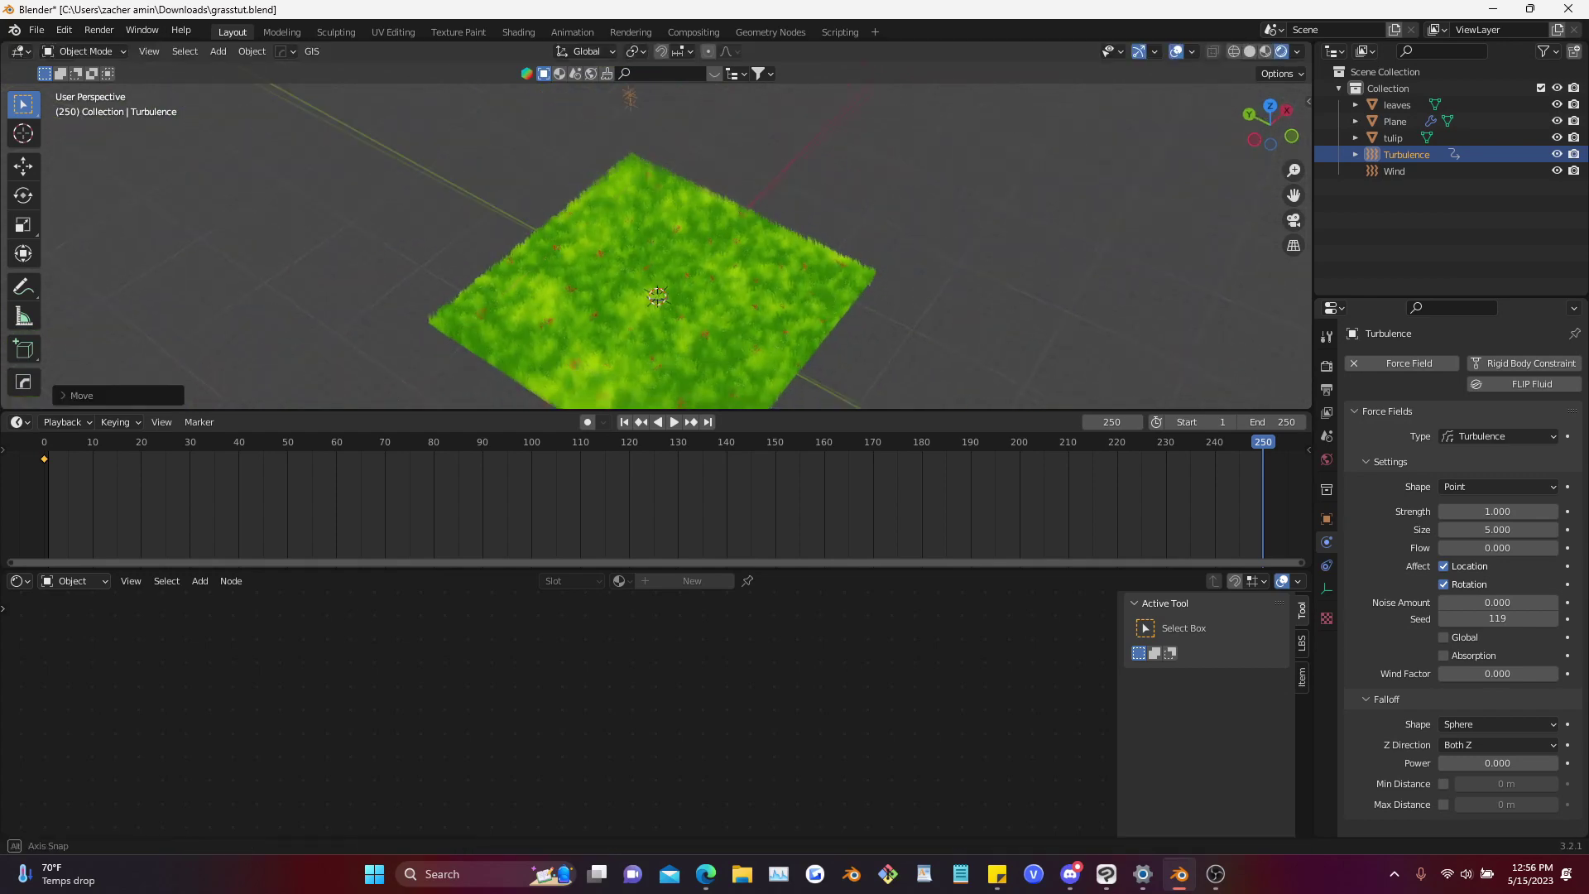
{"action": "key", "text": "i"}
{"action": "left_click", "coordinate": [709, 220]}
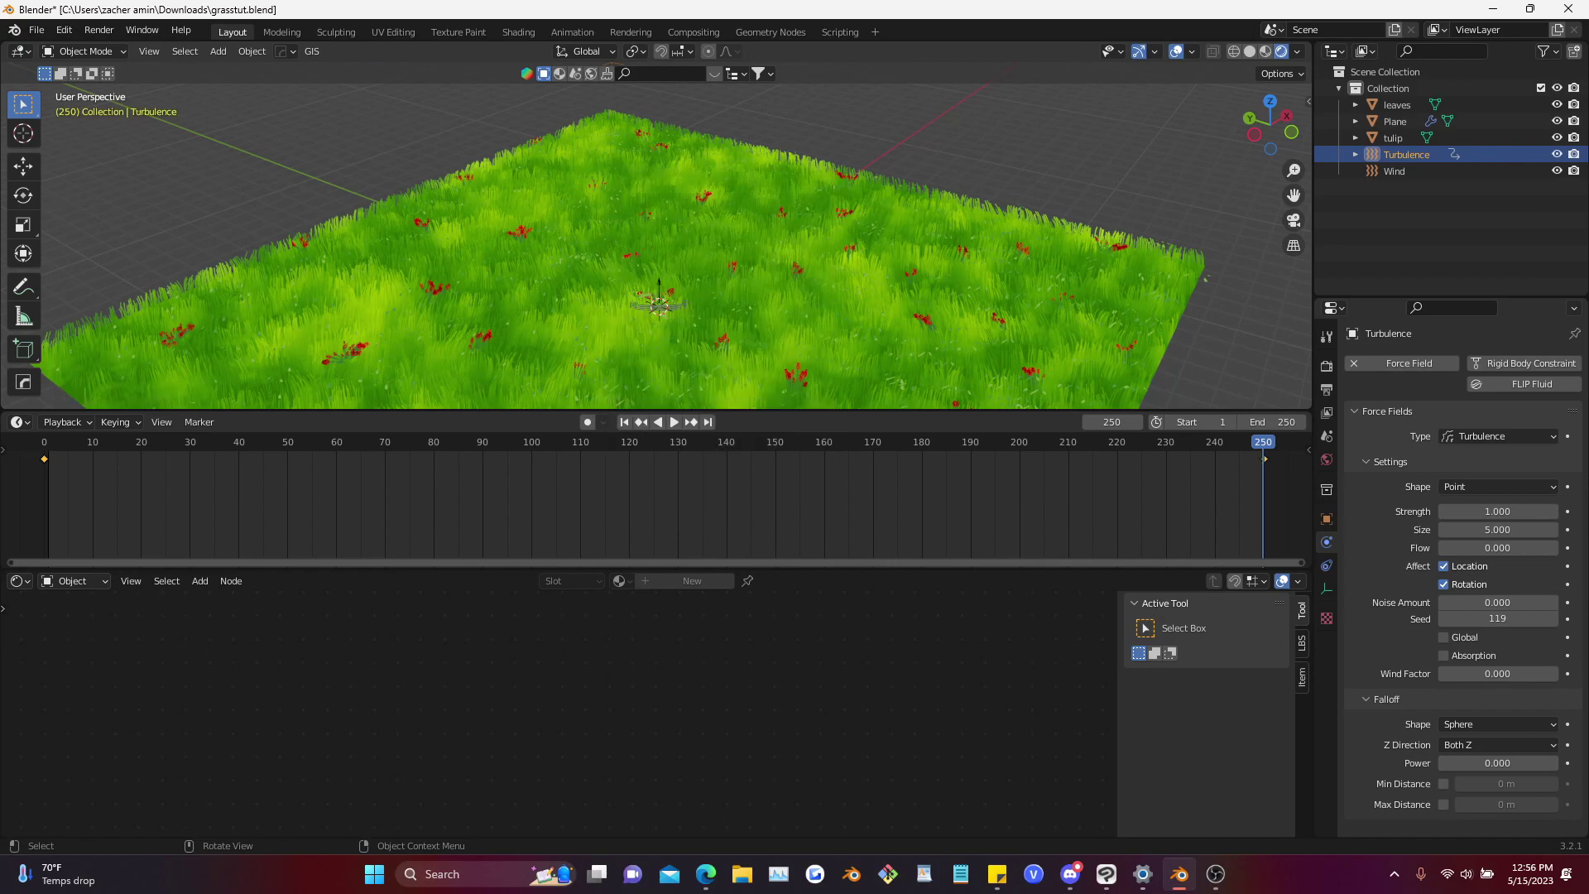
Play the animation to preview how the moving turbulence affects the grass, tulips and leaves
{"action": "middle_click_drag", "start_coordinate": [710, 220], "coordinate": [696, 152], "text": "shift"}
{"action": "scroll", "coordinate": [696, 152], "scroll_direction": "up", "scroll_amount": 4}
{"action": "key", "text": "space"}
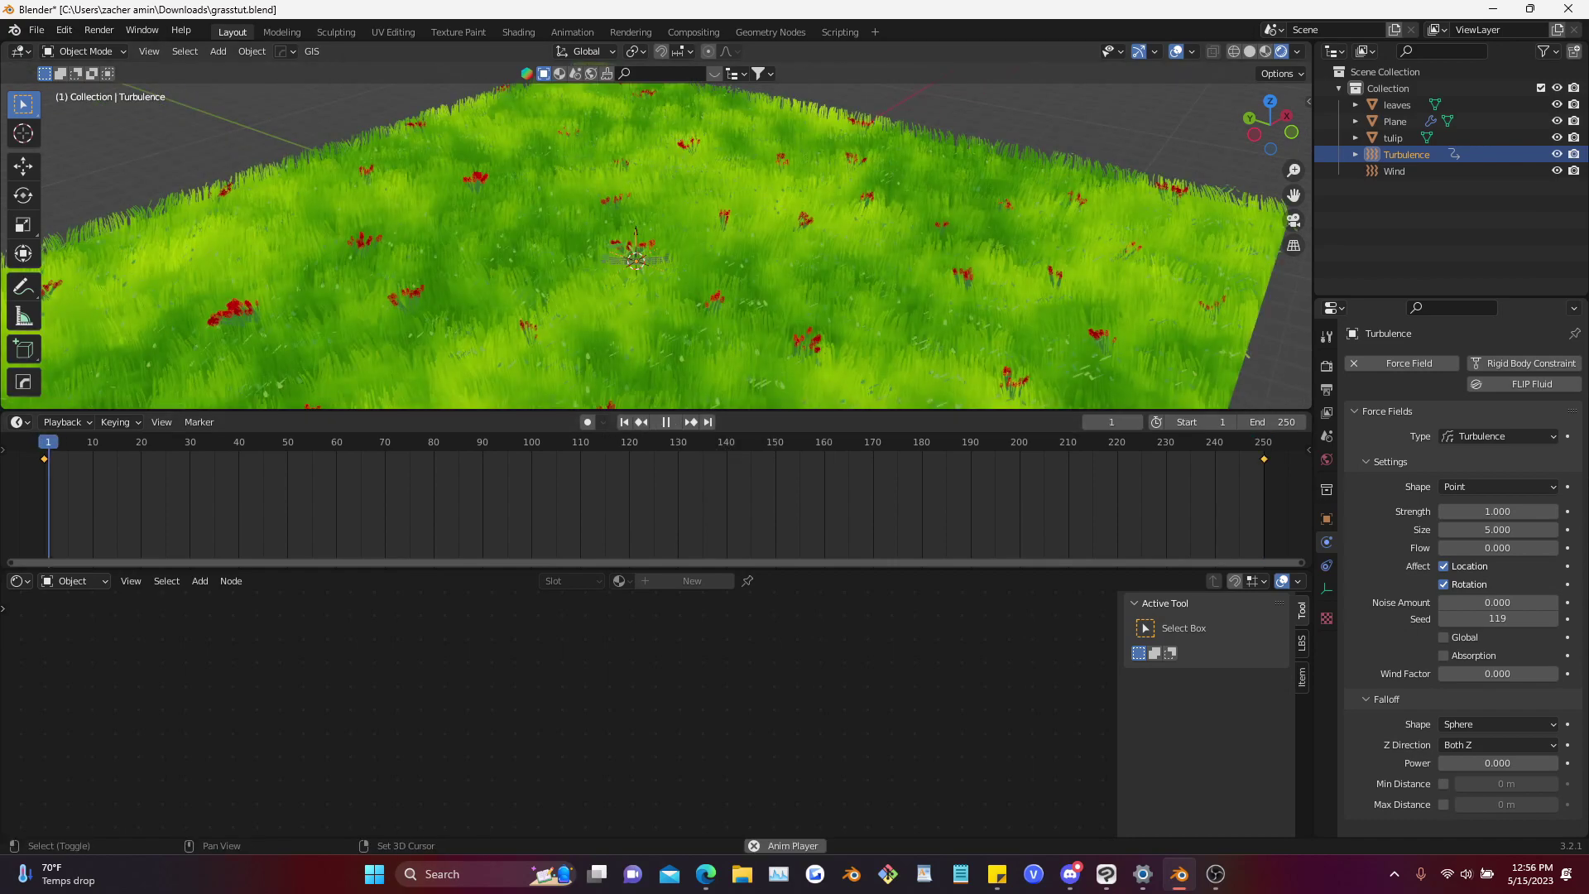
{"action": "key", "text": "space"}
{"action": "scroll", "coordinate": [696, 153], "scroll_direction": "down", "scroll_amount": 4}
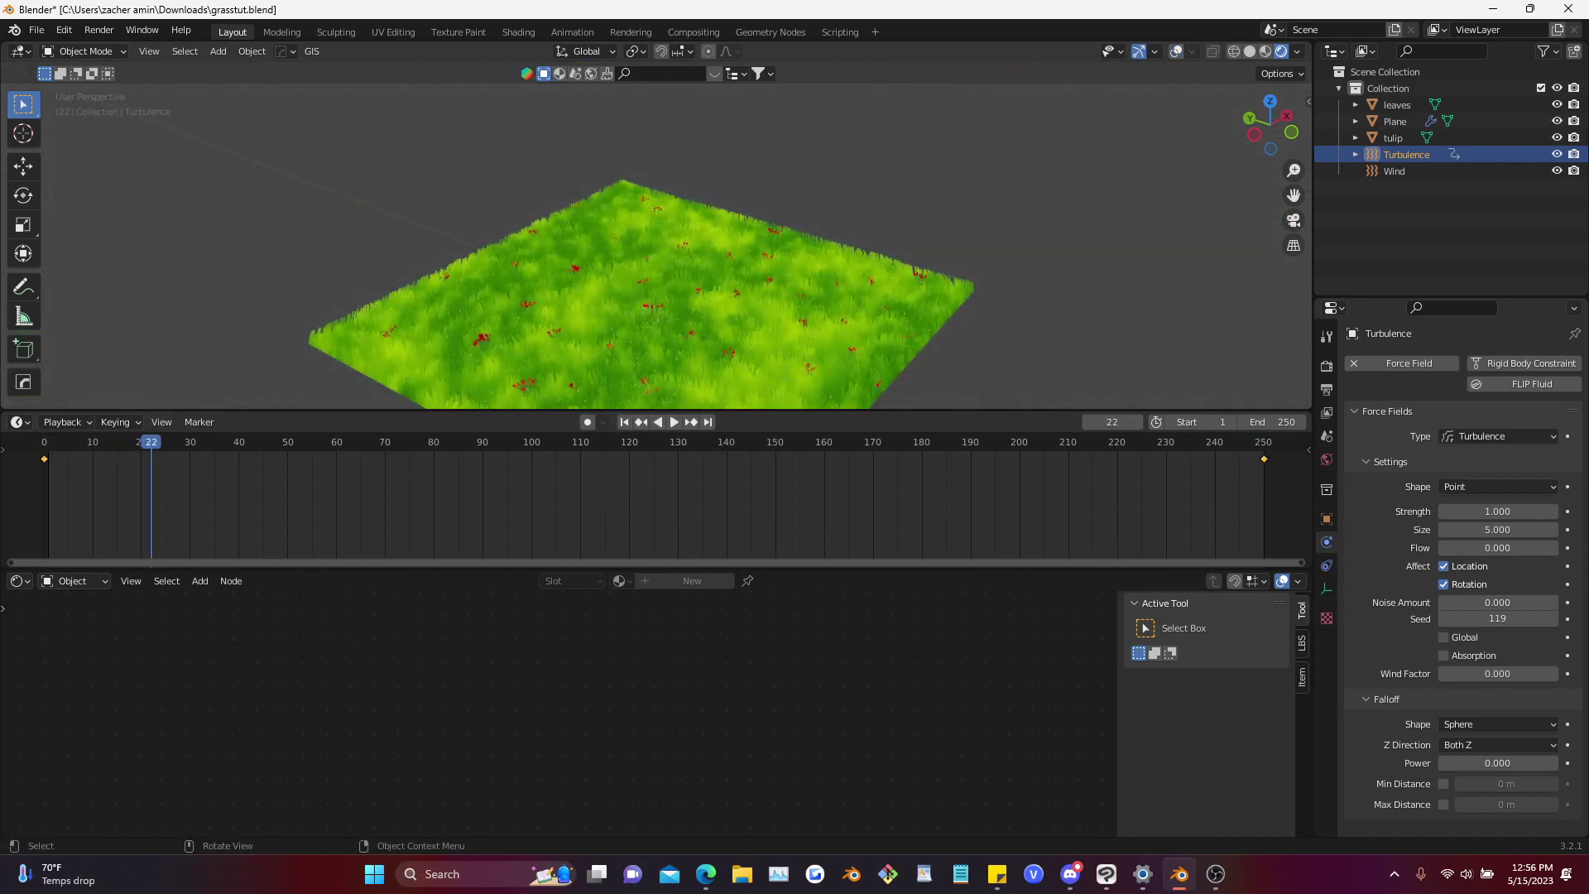
Preview the animation up close in solid viewport shading and save the file
{"action": "scroll", "coordinate": [687, 215], "scroll_direction": "up", "scroll_amount": 8}
{"action": "left_click", "coordinate": [1249, 51]}
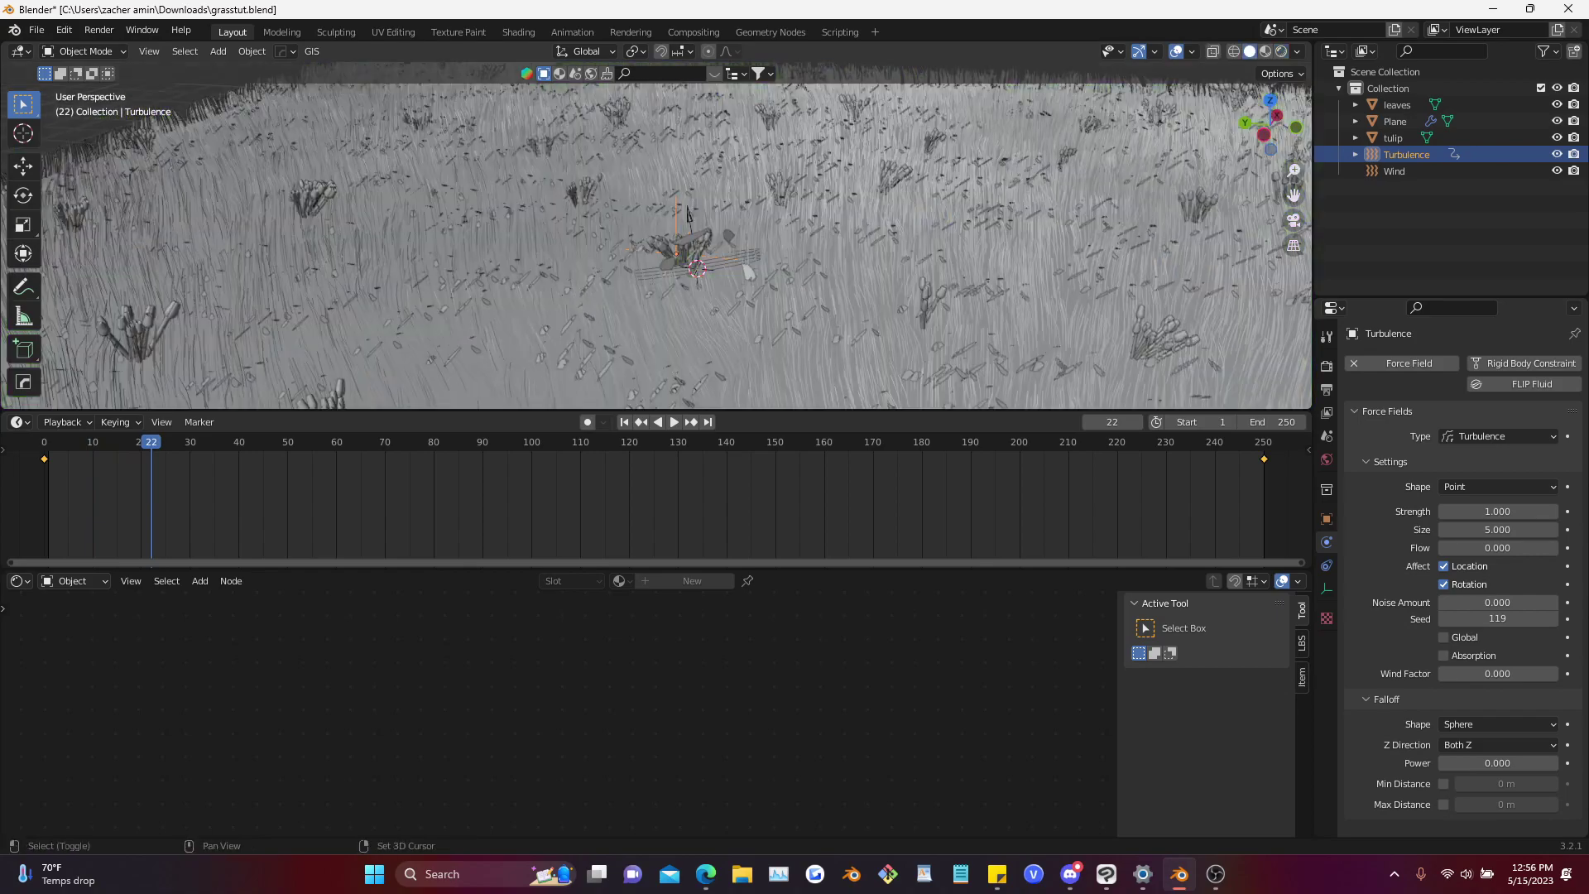
{"action": "key", "text": "space"}
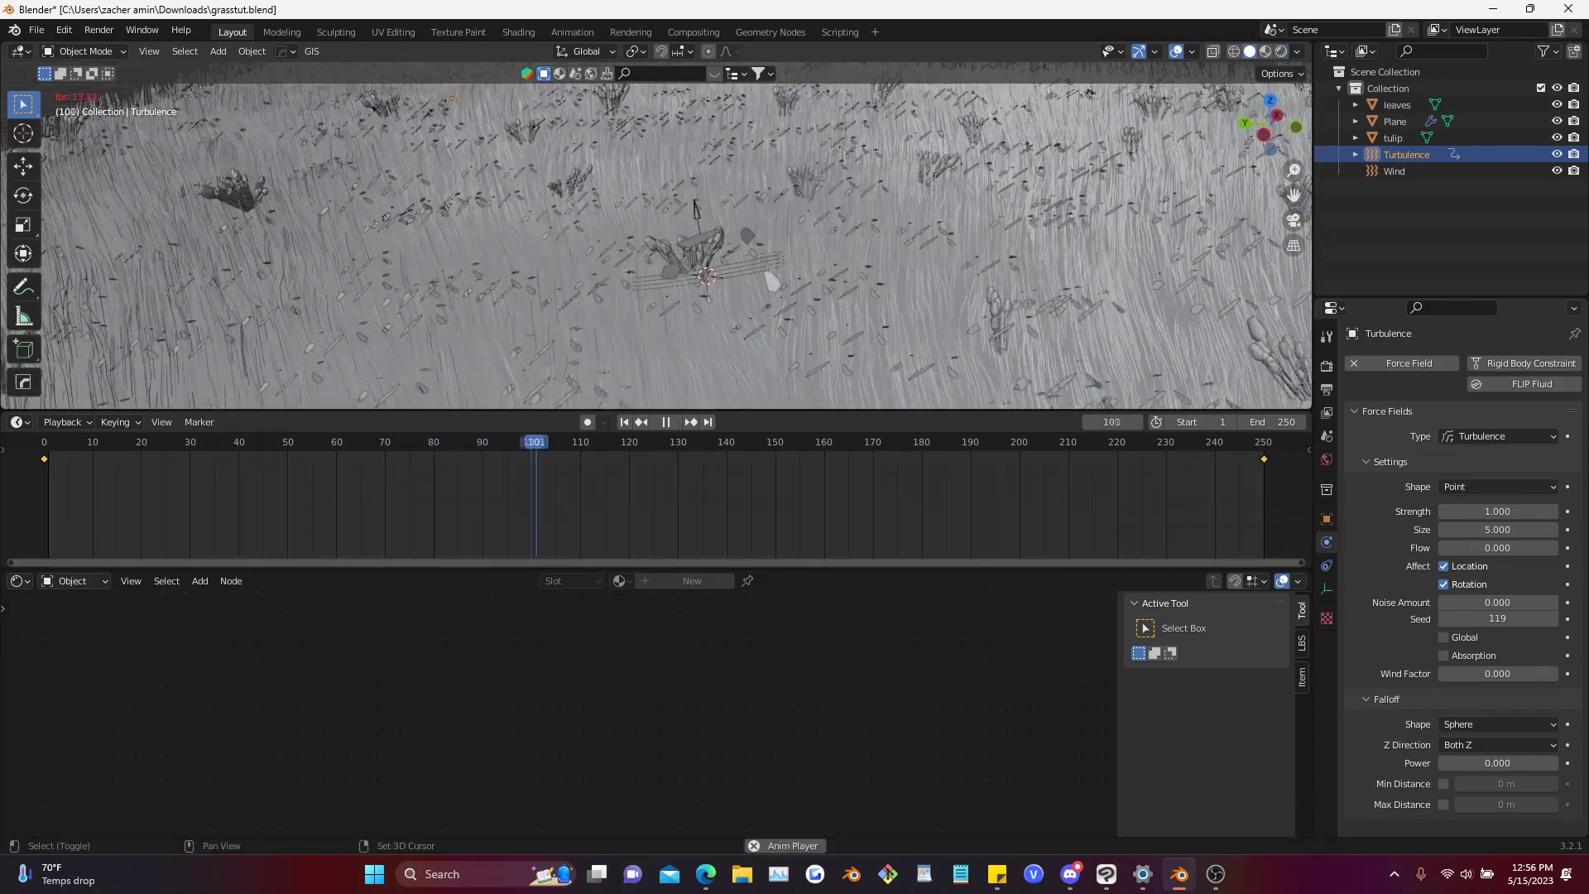
{"action": "key", "text": "ctrl+s"}
{"action": "key", "text": "shift+Right"}
{"action": "key", "text": "space"}
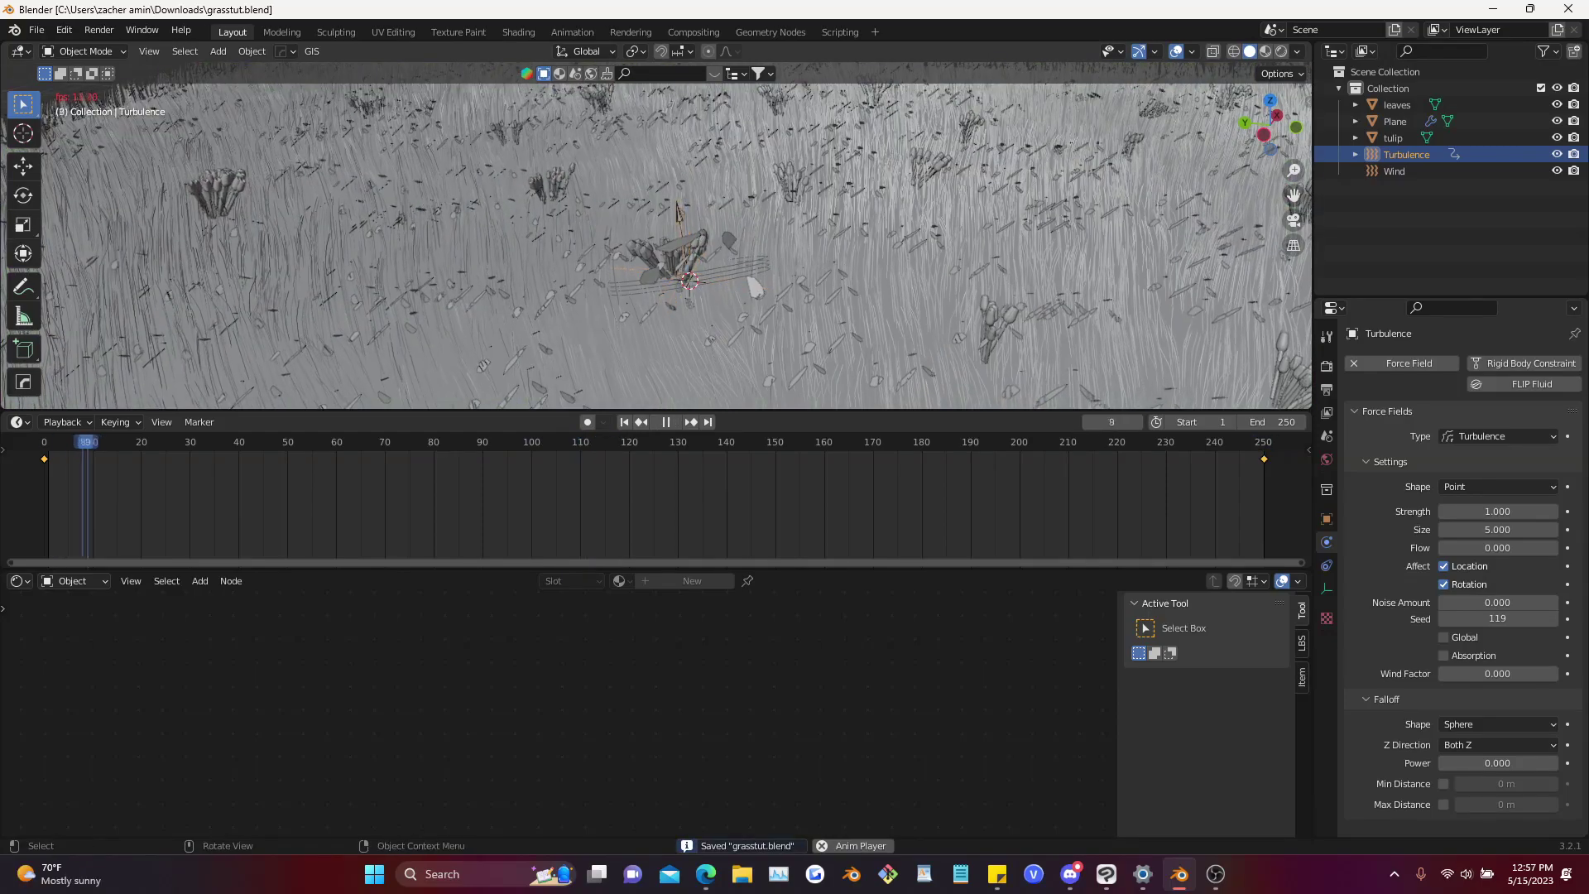
{"action": "key", "text": "space"}
{"action": "key", "text": "a"}
{"action": "key", "text": "t"}
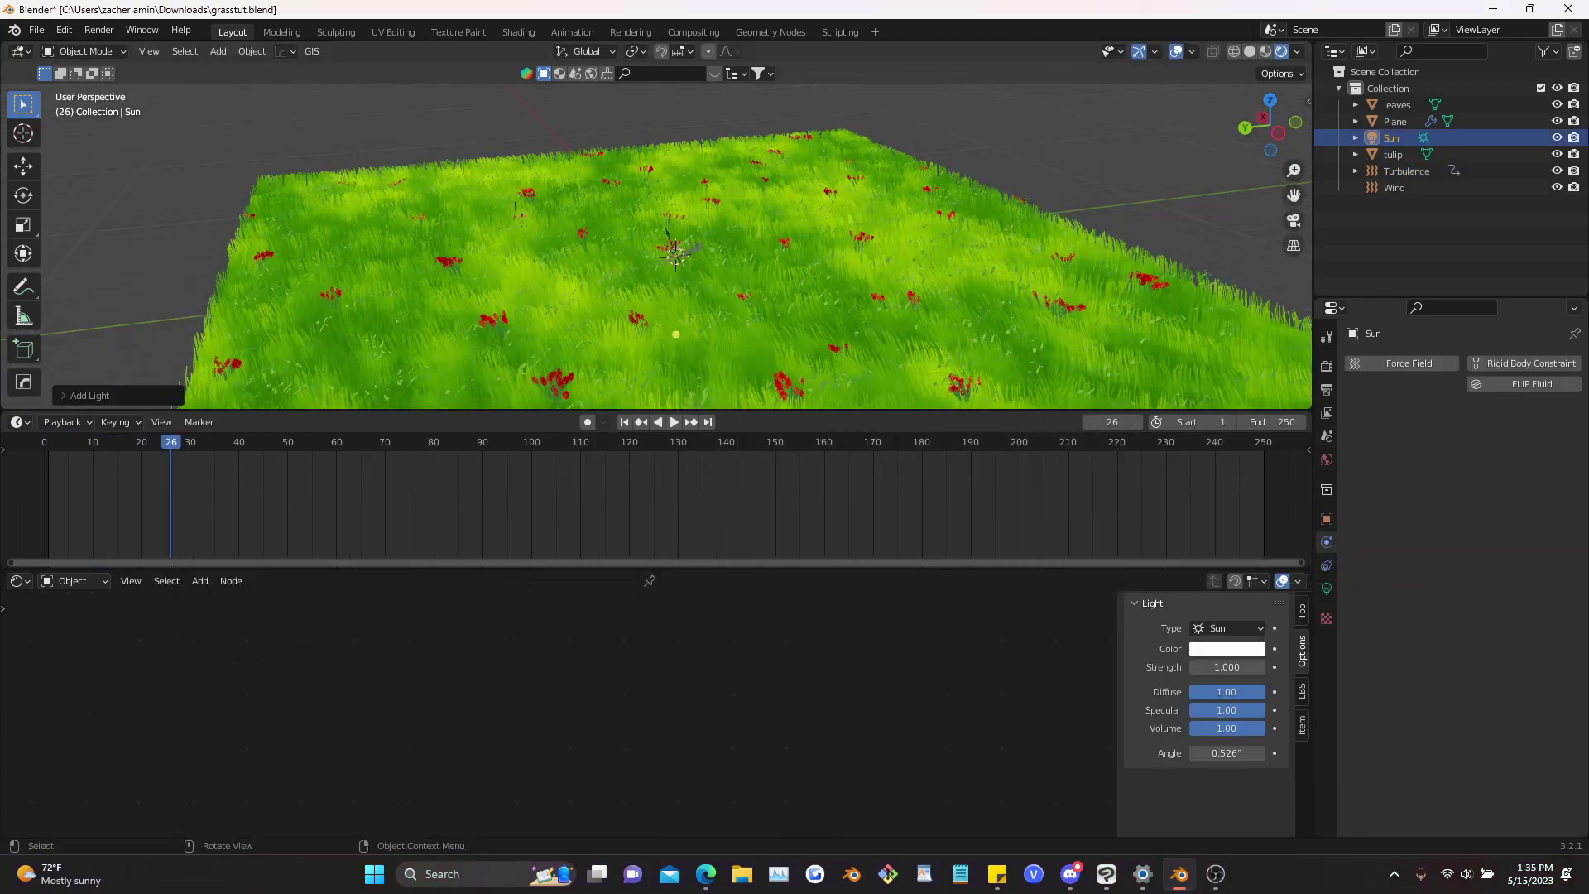
Add a monkey mesh and move it up above the grass, behind the force fields
{"action": "key", "text": "shift+a"}
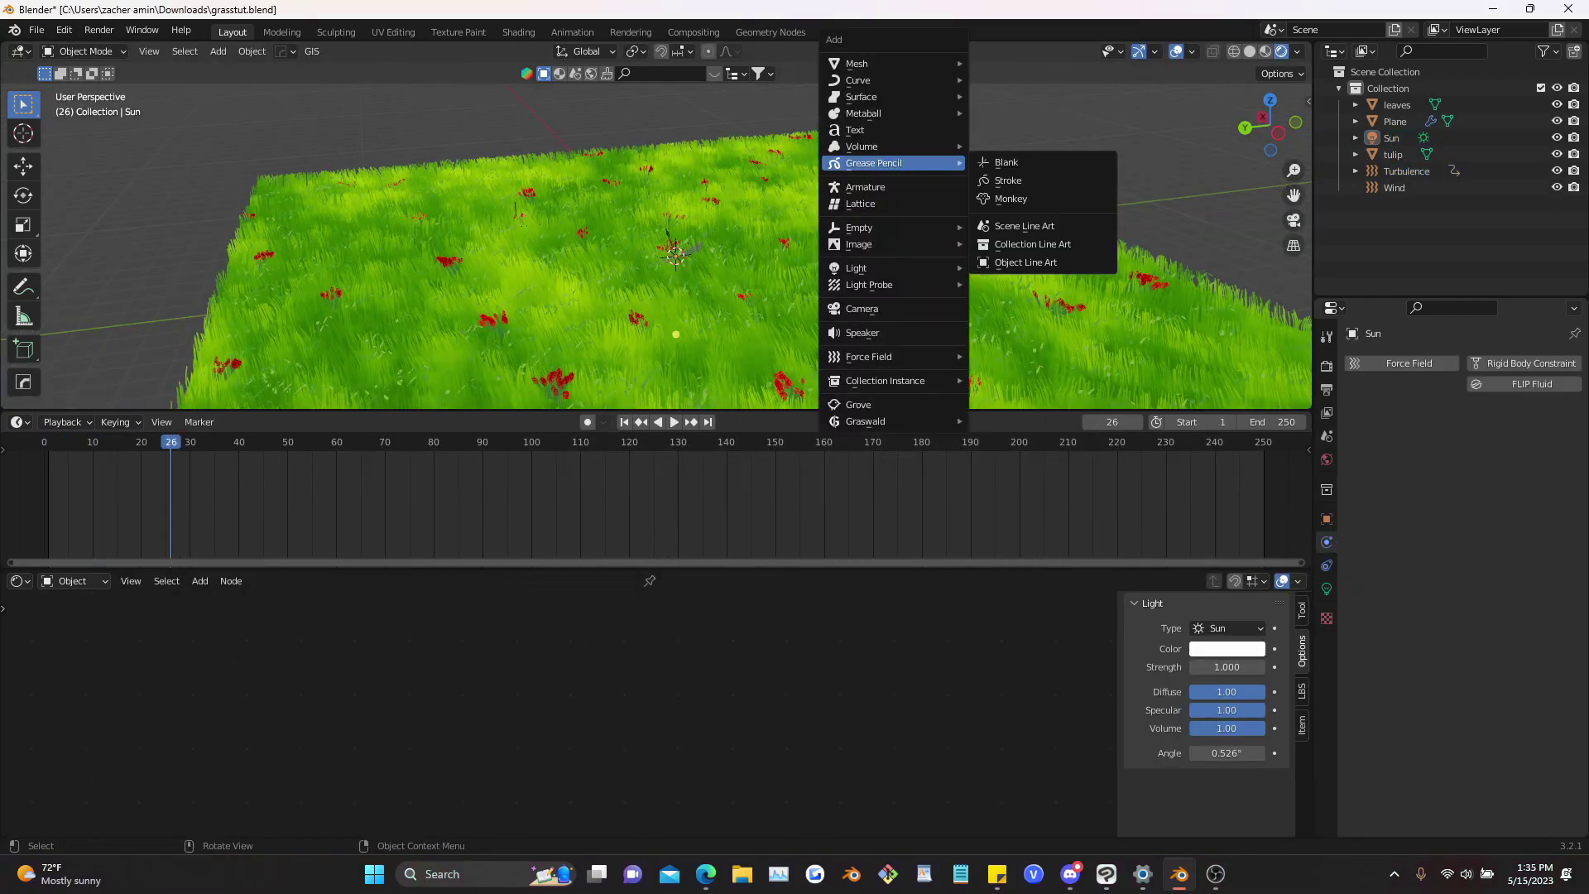
{"action": "mouse_move", "coordinate": [860, 64]}
{"action": "left_click", "coordinate": [1011, 219]}
{"action": "key", "text": "g"}
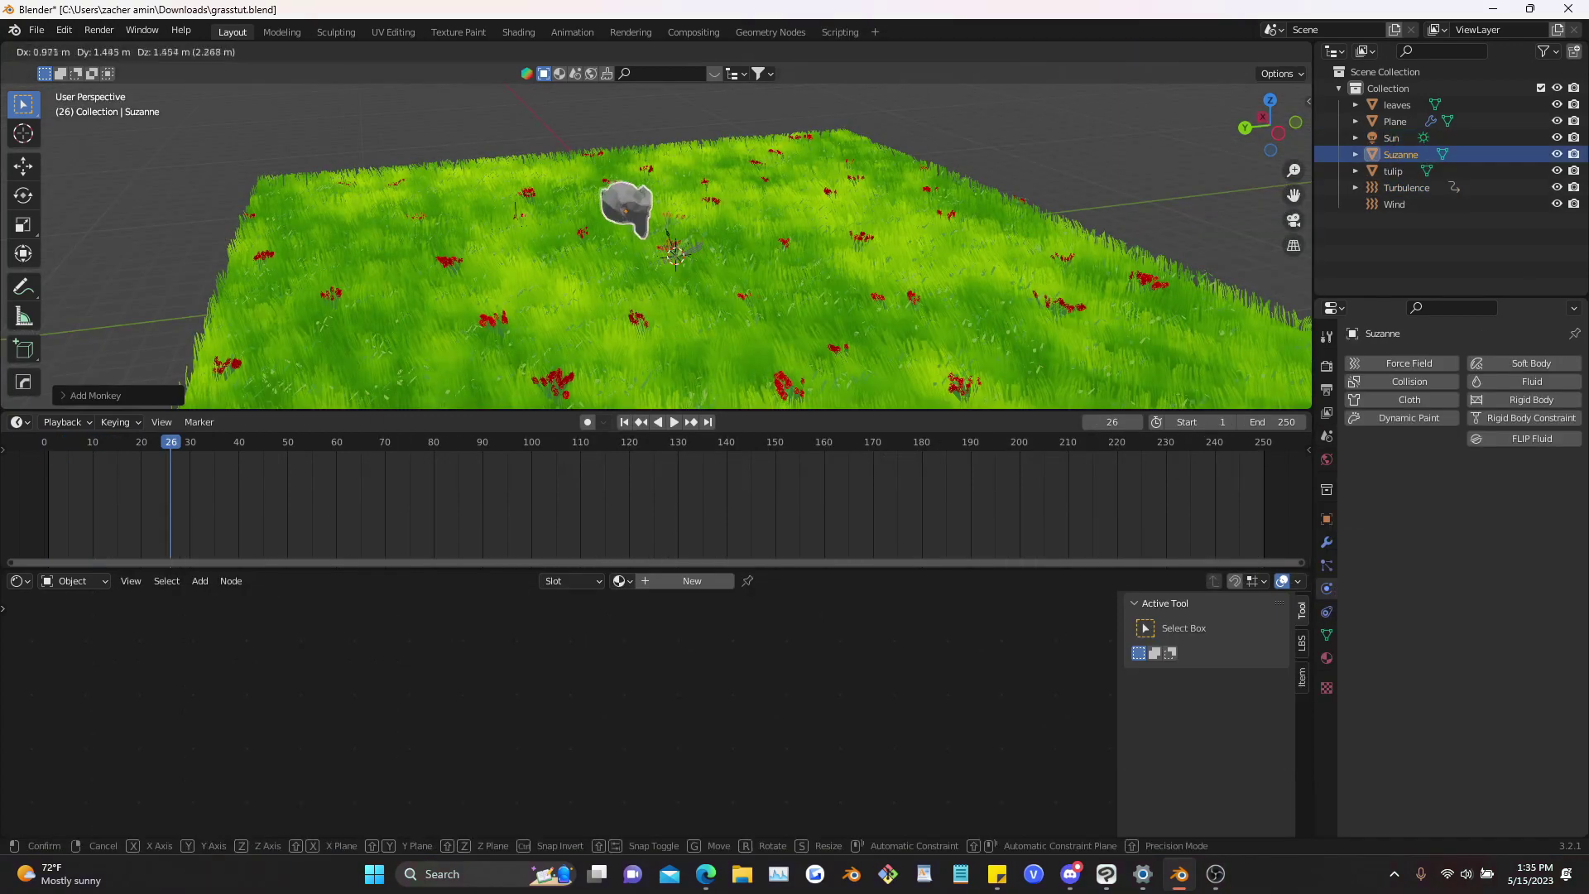
{"action": "left_click", "coordinate": [963, 164]}
Raise the Sun light's strength to about 1.57
{"action": "left_click", "coordinate": [1392, 138]}
{"action": "left_click", "coordinate": [1327, 588]}
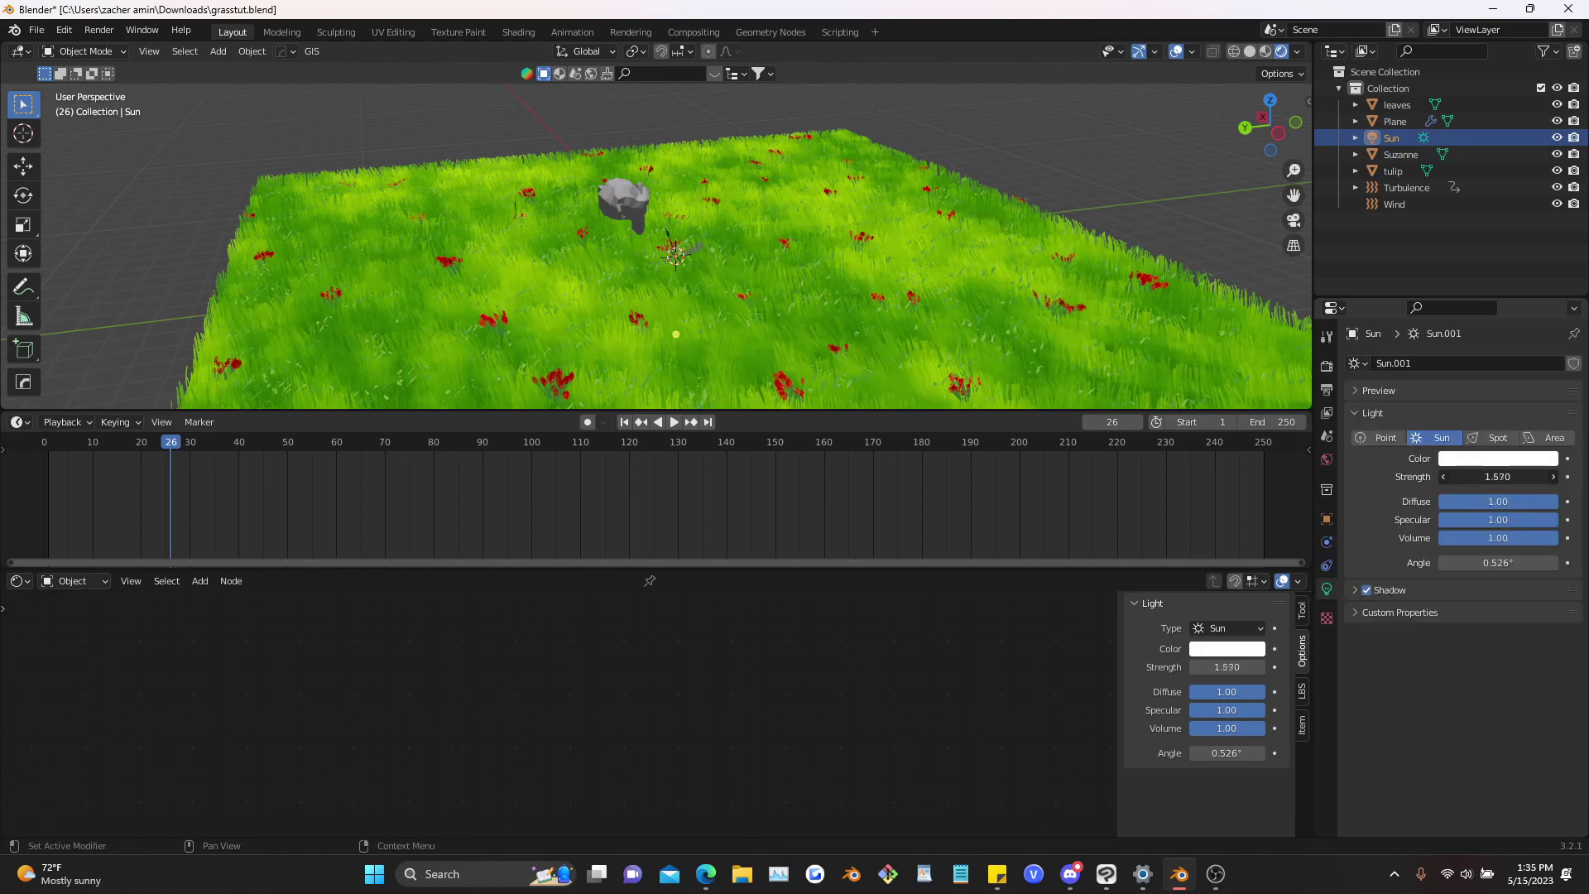
Turn the monkey head about the Z axis and tilt it freely from the side
{"action": "left_click", "coordinate": [1400, 154]}
{"action": "scroll", "coordinate": [828, 215], "scroll_direction": "up", "scroll_amount": 4}
{"action": "key", "text": "r"}
{"action": "key", "text": "z"}
{"action": "left_click", "coordinate": [712, 215]}
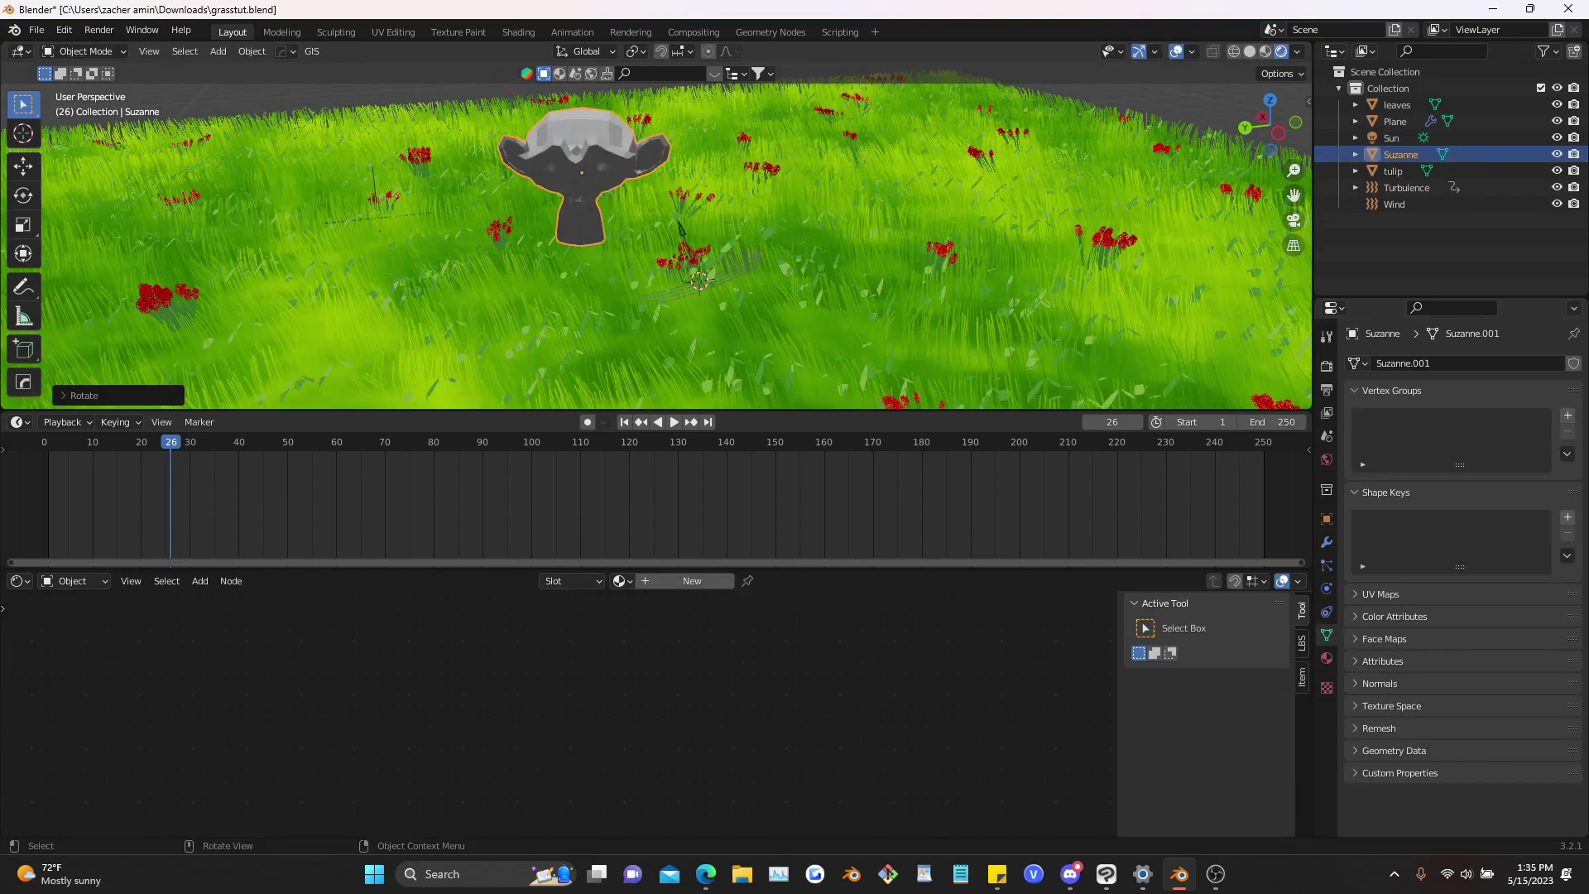
{"action": "scroll", "coordinate": [712, 215], "scroll_direction": "down", "scroll_amount": 2}
{"action": "middle_click_drag", "start_coordinate": [711, 216], "coordinate": [753, 189], "text": "shift"}
{"action": "key", "text": "r"}
{"action": "middle_click_drag", "start_coordinate": [629, 191], "coordinate": [794, 191]}
{"action": "left_click", "coordinate": [745, 273]}
Lower the tilted monkey head along Z toward the grass and rescale it
{"action": "key", "text": "g"}
{"action": "key", "text": "z"}
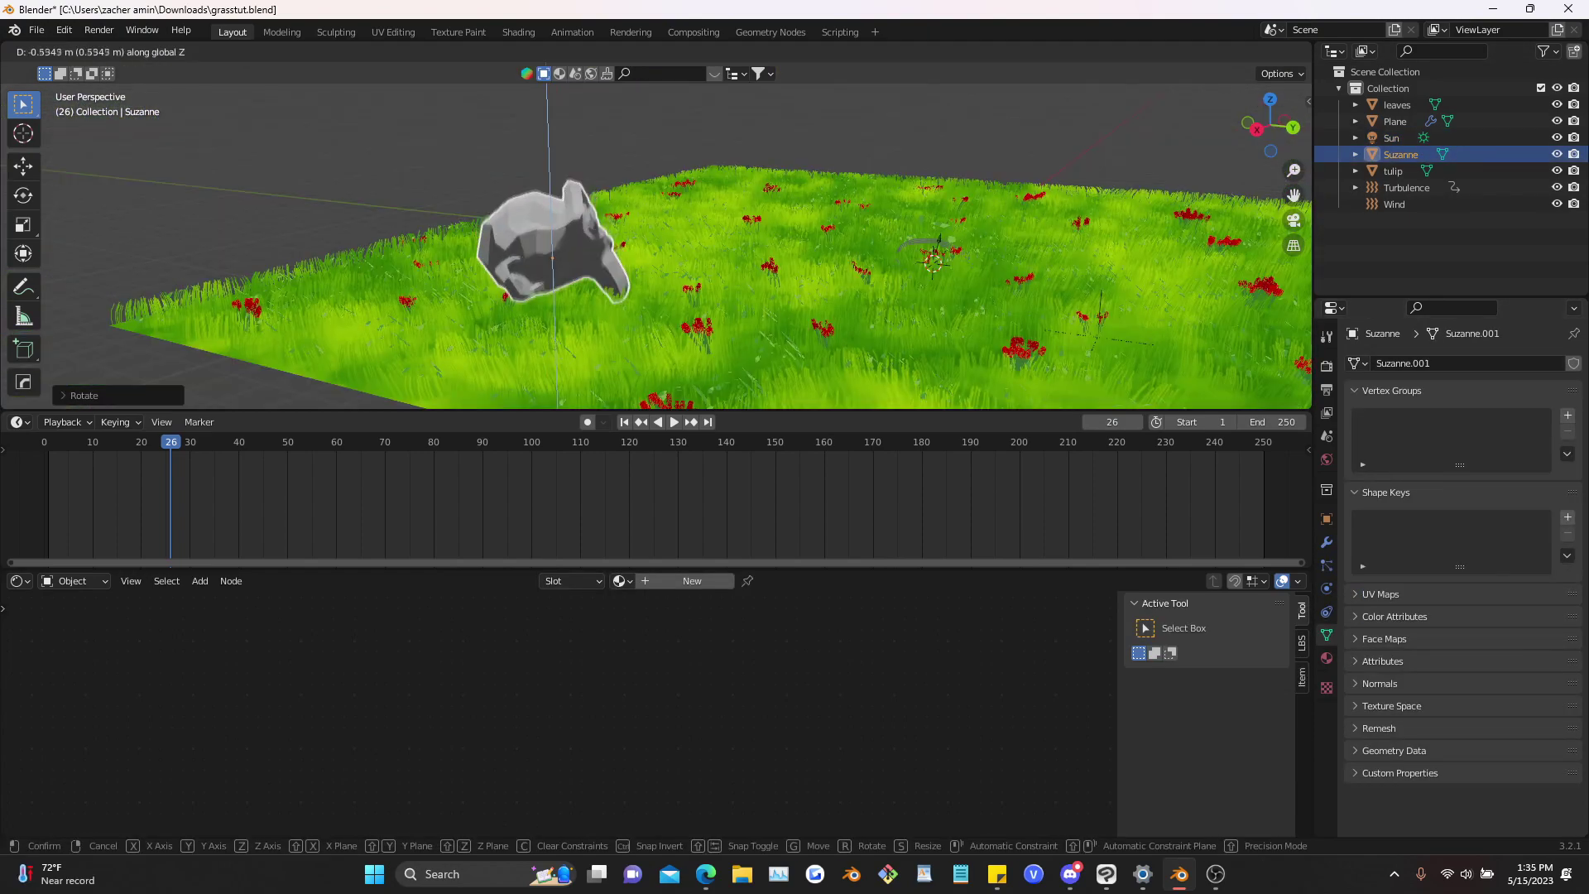
{"action": "left_click", "coordinate": [749, 319]}
{"action": "key", "text": "s"}
{"action": "left_click", "coordinate": [745, 316]}
Move the monkey head across the grass with its height locked and turn it about the Z axis
{"action": "middle_click_drag", "start_coordinate": [745, 316], "coordinate": [509, 318]}
{"action": "scroll", "coordinate": [509, 319], "scroll_direction": "up", "scroll_amount": 3}
{"action": "middle_click_drag", "start_coordinate": [687, 273], "coordinate": [619, 288]}
{"action": "key", "text": "g"}
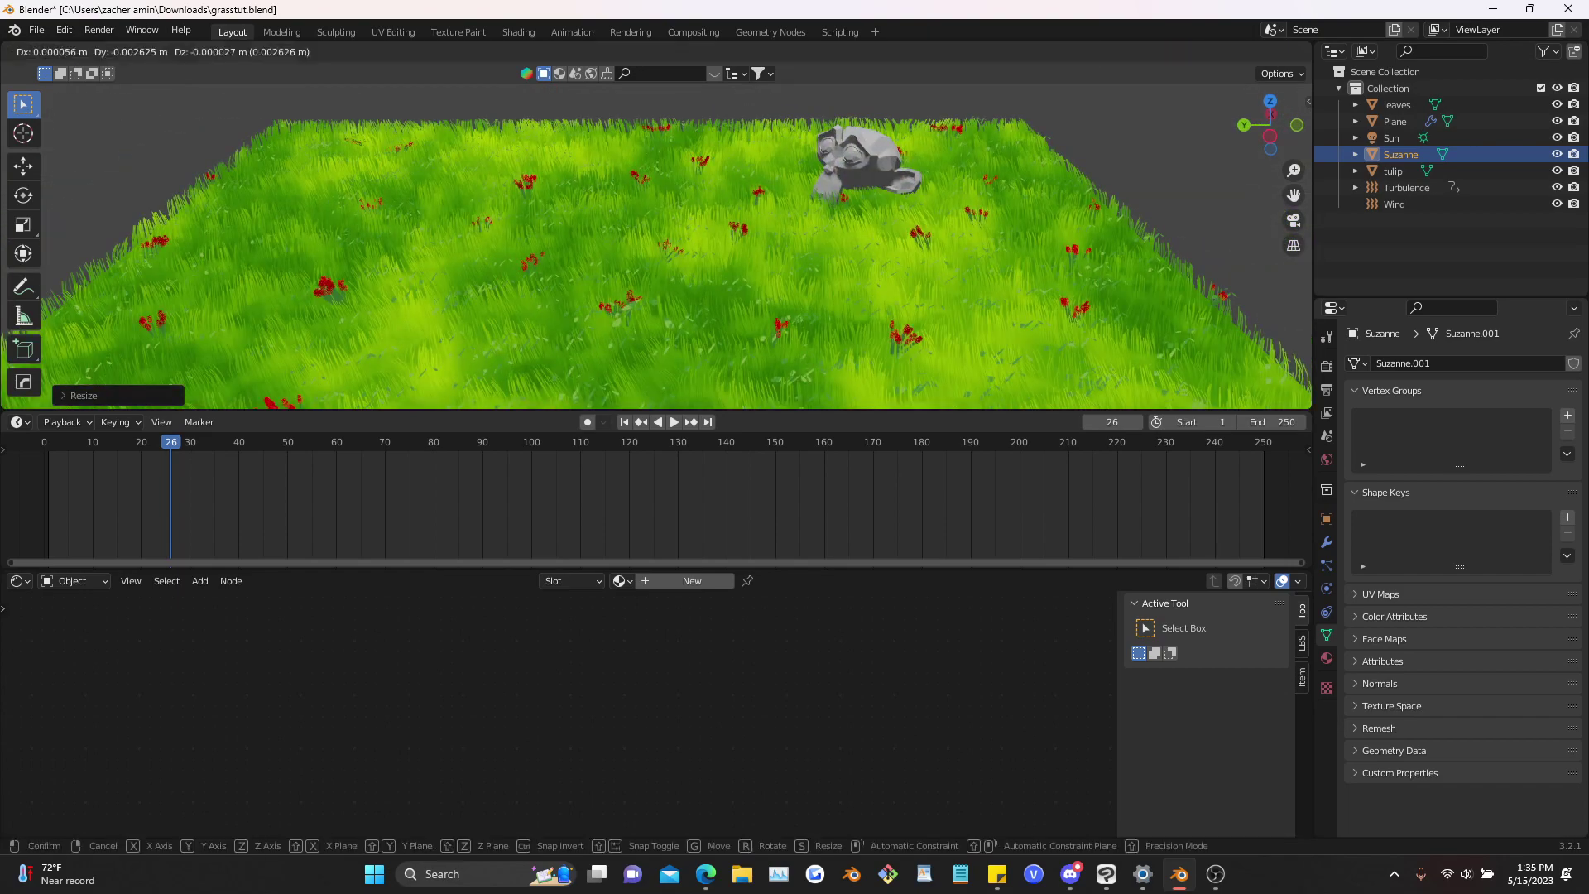
{"action": "key", "text": "shift+z"}
{"action": "left_click", "coordinate": [1016, 231]}
{"action": "key", "text": "r"}
{"action": "key", "text": "z"}
{"action": "left_click", "coordinate": [1018, 230]}
Rescale the monkey head and adjust its height along Z so it rests in the grass
{"action": "key", "text": "s"}
{"action": "left_click", "coordinate": [1022, 231]}
{"action": "scroll", "coordinate": [1022, 231], "scroll_direction": "down", "scroll_amount": 1}
{"action": "middle_click_drag", "start_coordinate": [1022, 232], "coordinate": [1004, 232]}
{"action": "key", "text": "g"}
{"action": "key", "text": "z"}
{"action": "left_click", "coordinate": [1024, 235]}
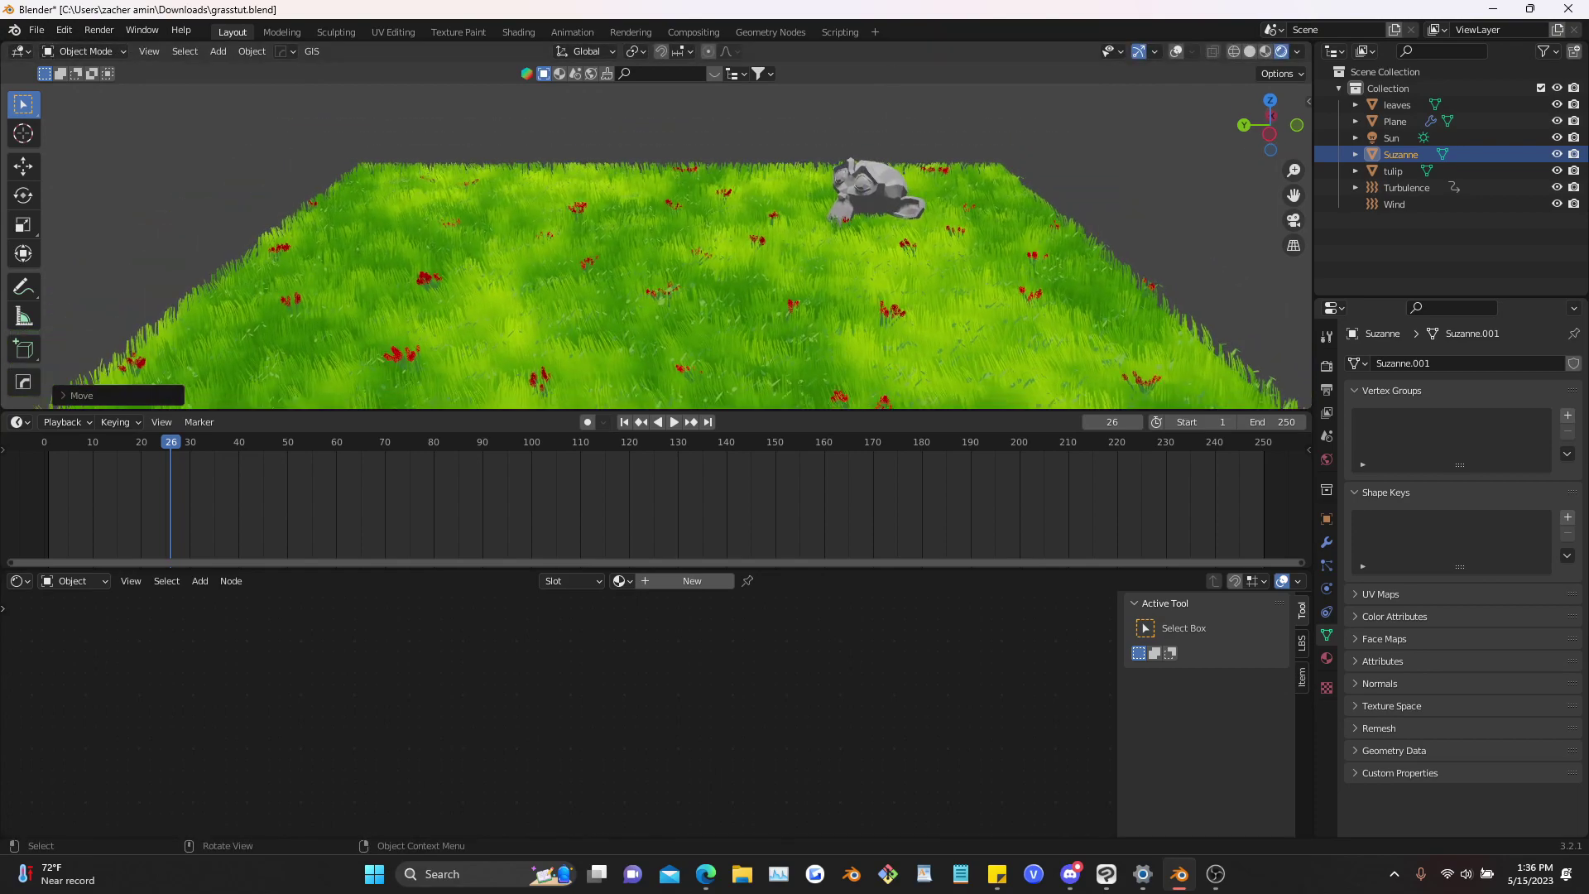
Select the grass plane and add a third material slot to it
{"action": "key", "text": "shift+alt+z"}
{"action": "left_click", "coordinate": [1001, 240]}
{"action": "key", "text": "shift+alt+z"}
{"action": "left_click", "coordinate": [546, 580]}
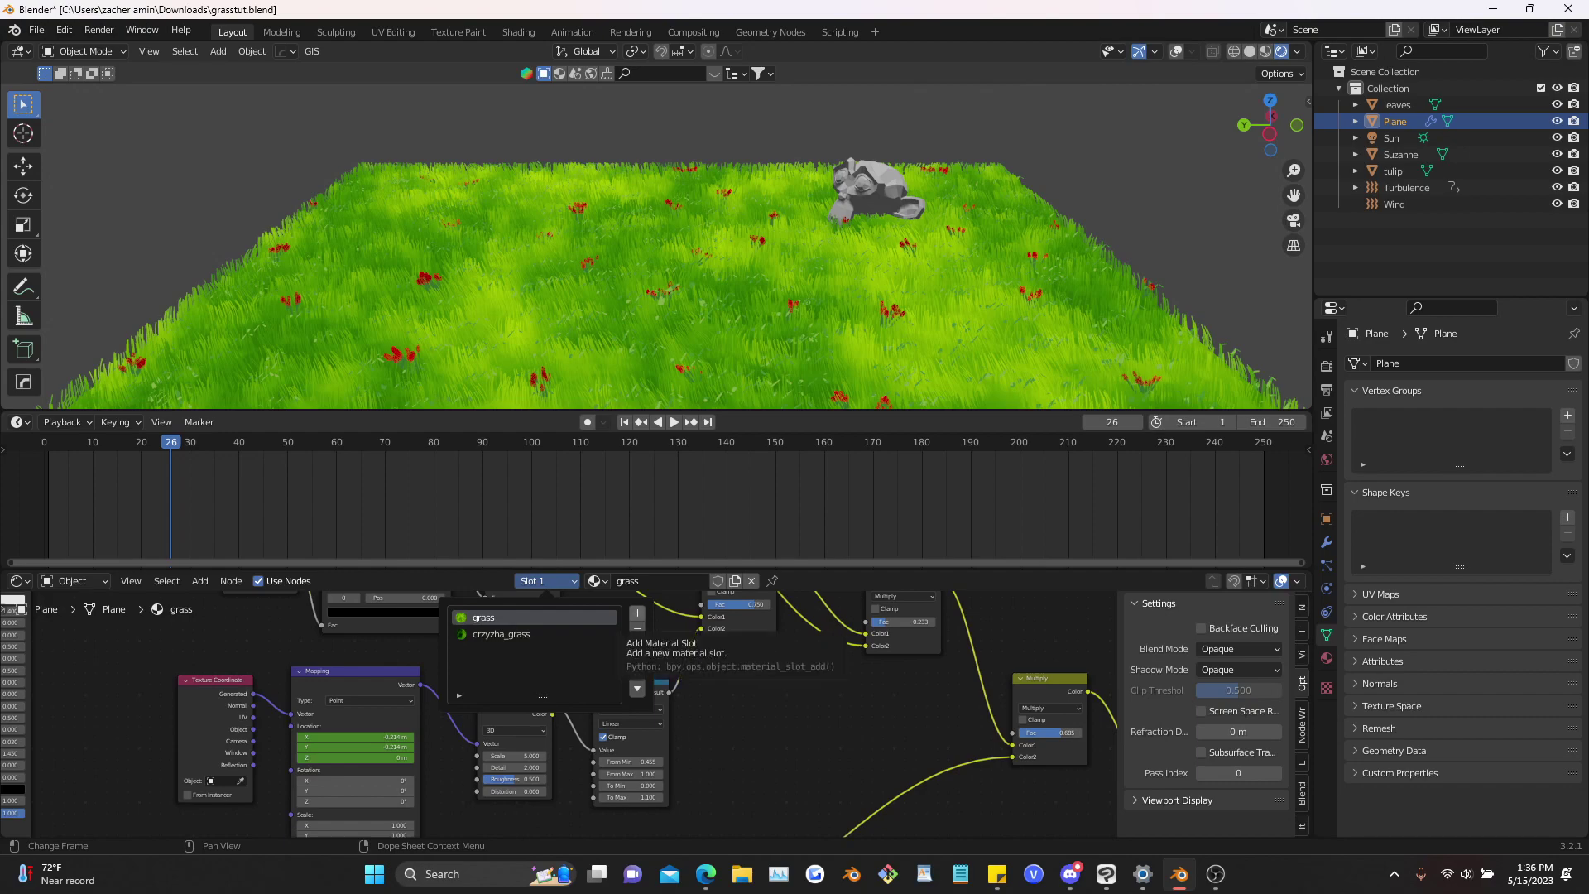
{"action": "left_click", "coordinate": [638, 613]}
{"action": "key", "text": "shift+alt+z"}
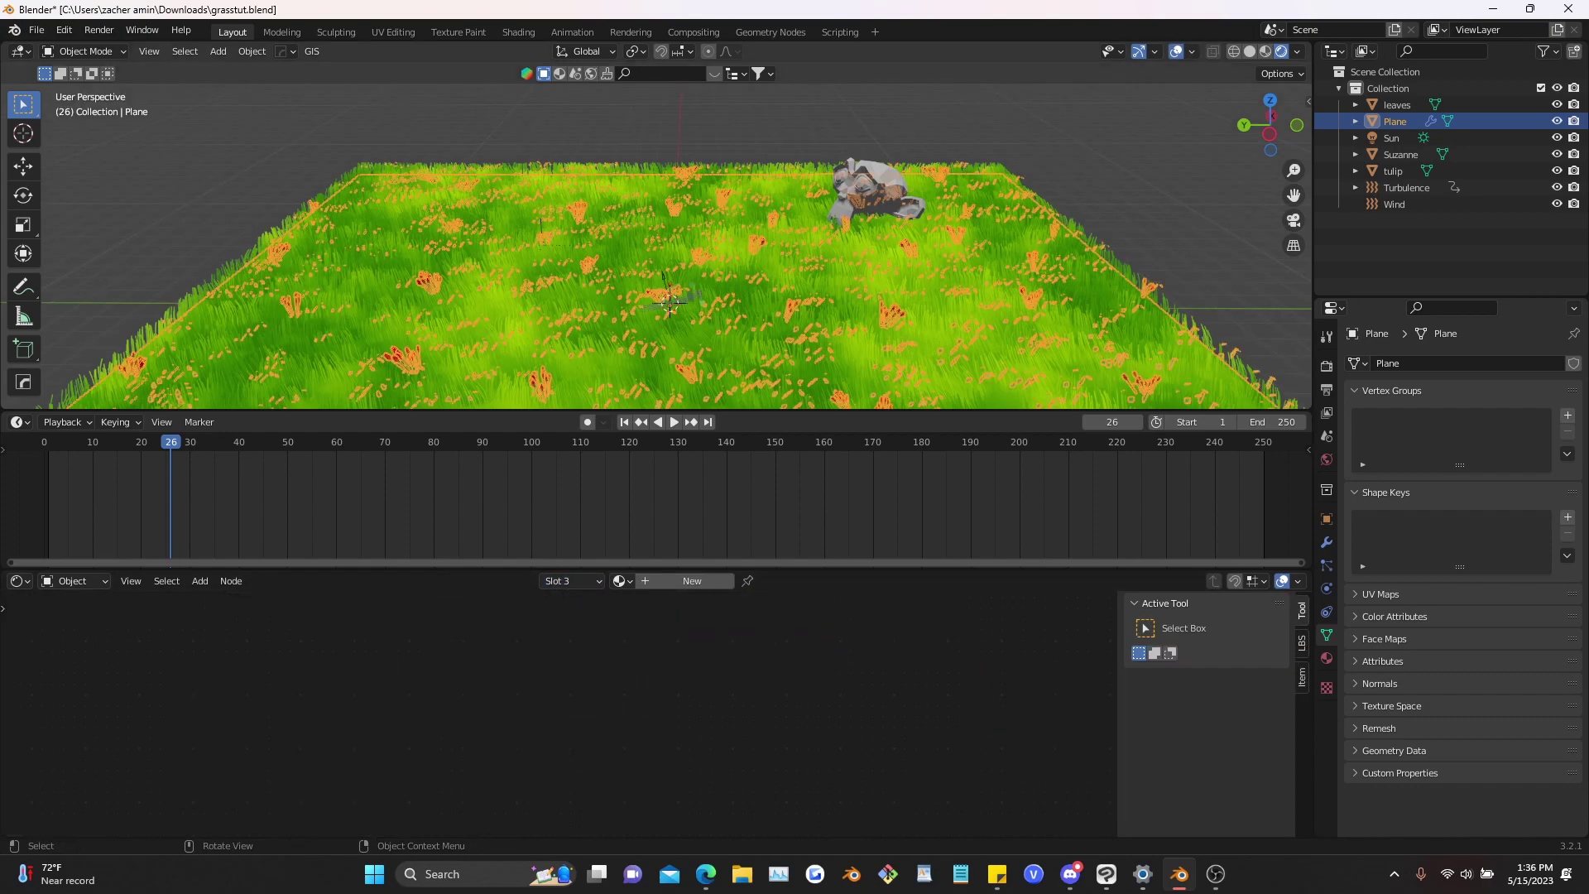
Assign the plane's face to the third material slot and create a new default material in that slot
{"action": "key", "text": "Tab"}
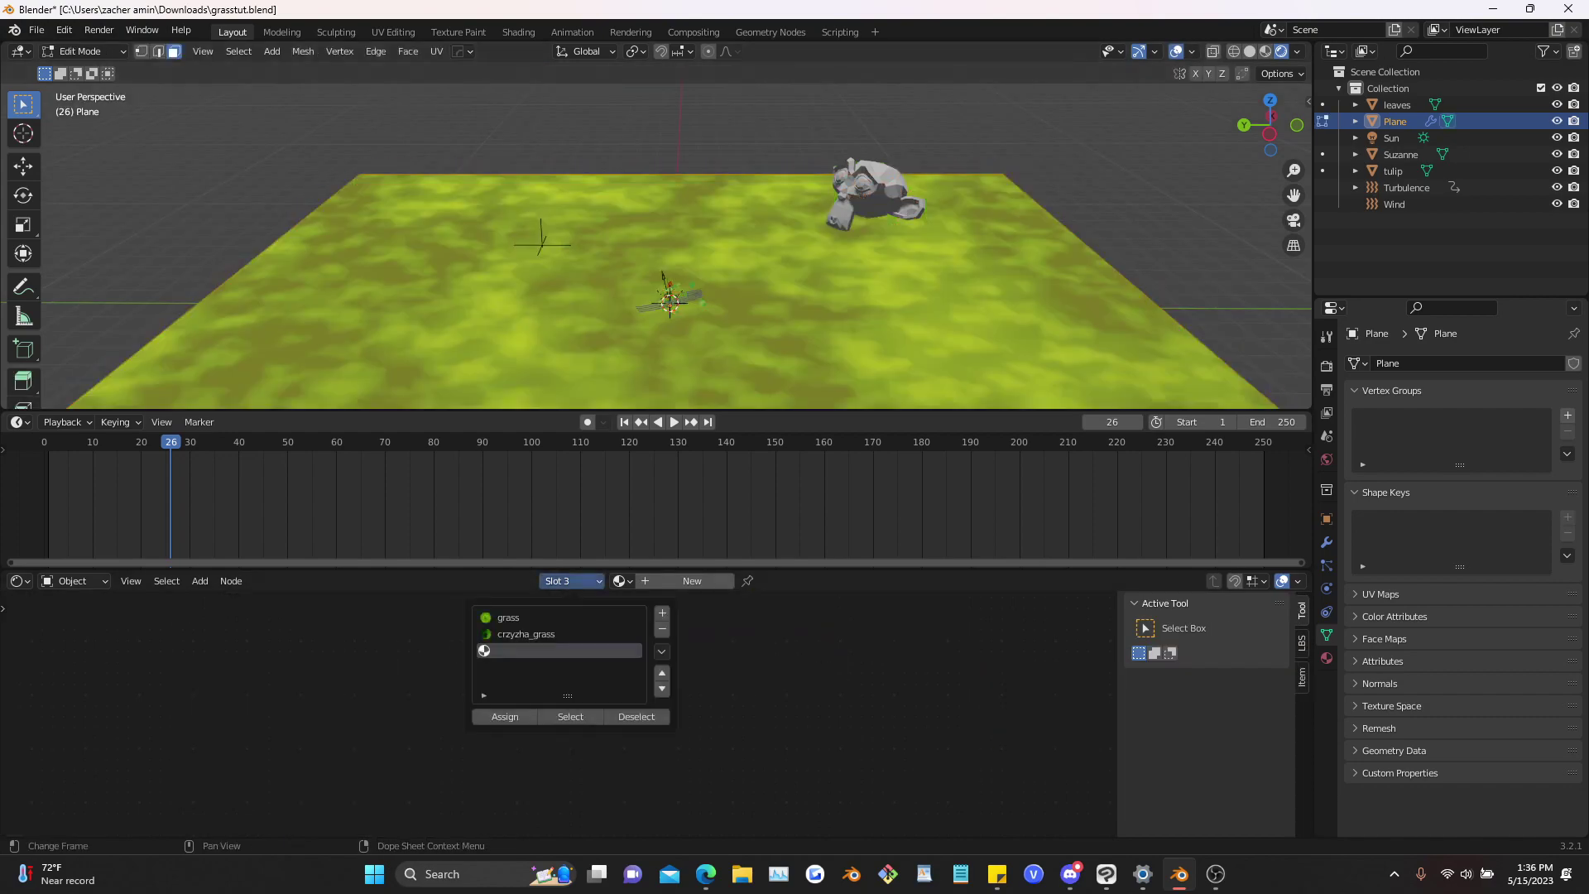
{"action": "key", "text": "Tab"}
{"action": "middle_click_drag", "start_coordinate": [662, 273], "coordinate": [601, 311]}
{"action": "middle_click_drag", "start_coordinate": [602, 311], "coordinate": [298, 290], "text": "shift"}
{"action": "scroll", "coordinate": [298, 290], "scroll_direction": "up", "scroll_amount": 2}
{"action": "left_click", "coordinate": [691, 581]}
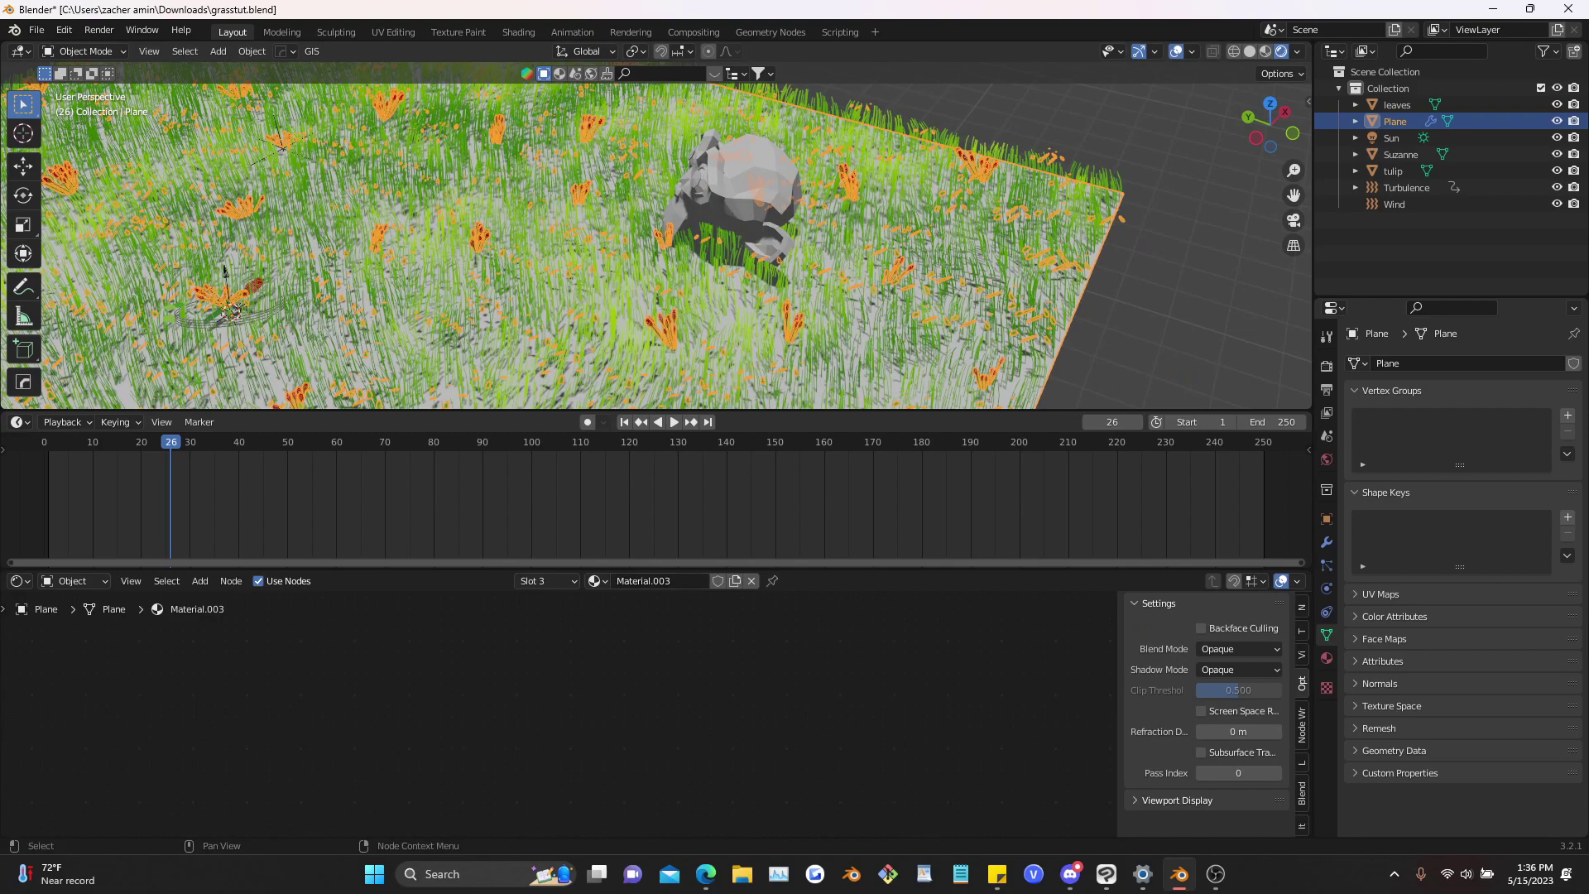
{"action": "key", "text": "Home"}
{"action": "scroll", "coordinate": [563, 695], "scroll_direction": "up", "scroll_amount": 5}
{"action": "middle_click_drag", "start_coordinate": [565, 694], "coordinate": [581, 815]}
{"action": "scroll", "coordinate": [580, 816], "scroll_direction": "up", "scroll_amount": 5}
Select the monkey head and adjust its height along Z where it meets the white ground plane
{"action": "left_click", "coordinate": [735, 192], "text": "shift"}
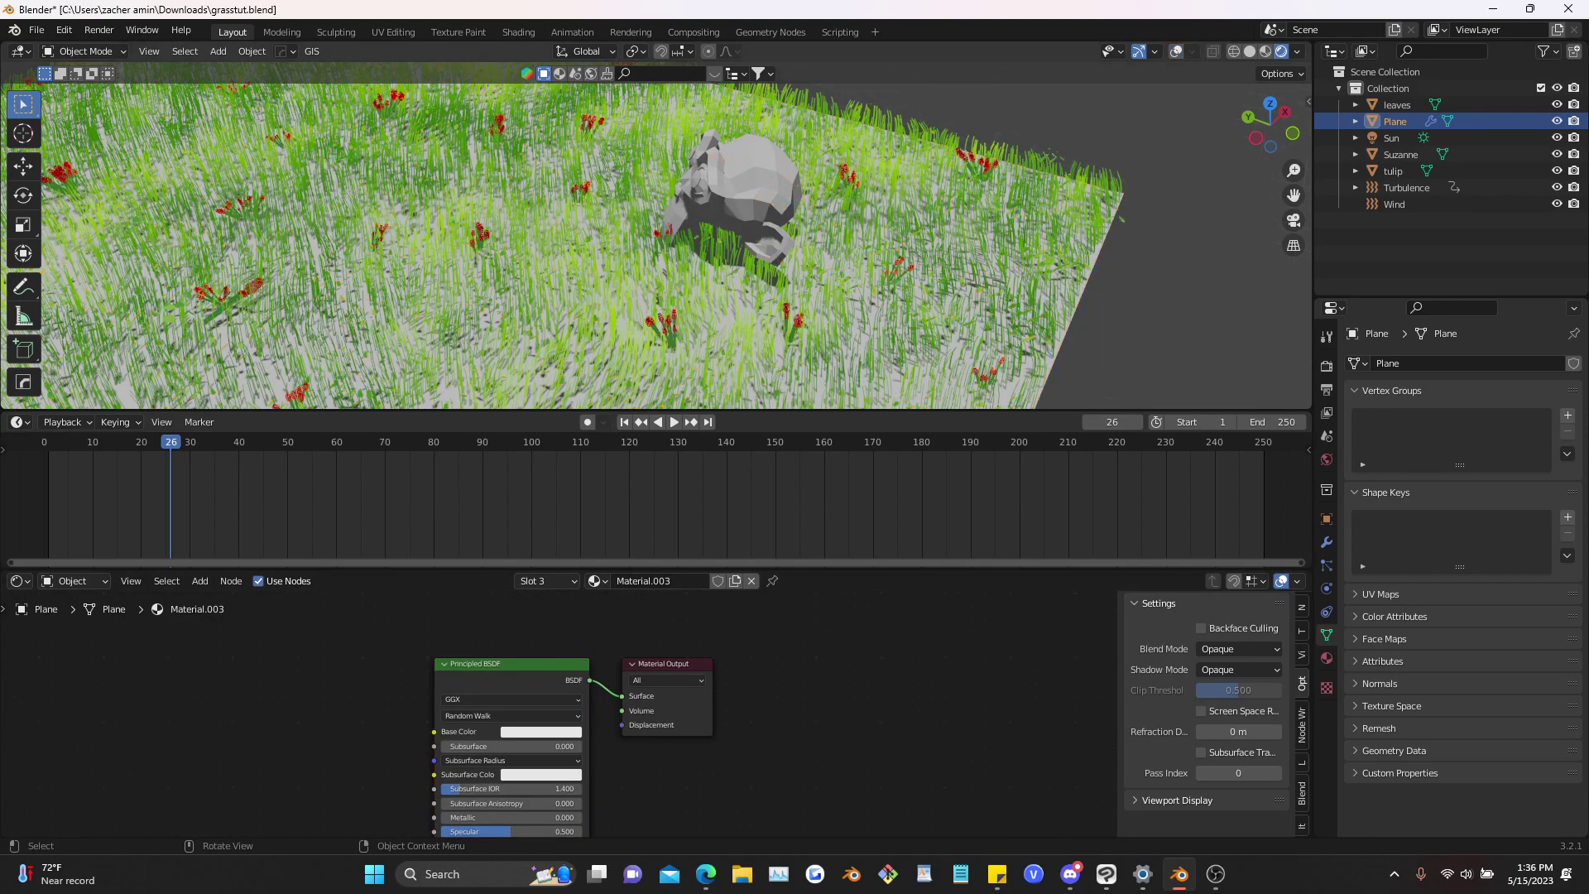
{"action": "left_click", "coordinate": [735, 192], "text": "shift"}
{"action": "key", "text": "shift+alt+z"}
{"action": "middle_click_drag", "start_coordinate": [735, 192], "coordinate": [805, 178]}
{"action": "key", "text": "g"}
{"action": "right_click", "coordinate": [766, 158]}
{"action": "scroll", "coordinate": [804, 179], "scroll_direction": "up", "scroll_amount": 8}
{"action": "key", "text": "g"}
{"action": "key", "text": "z"}
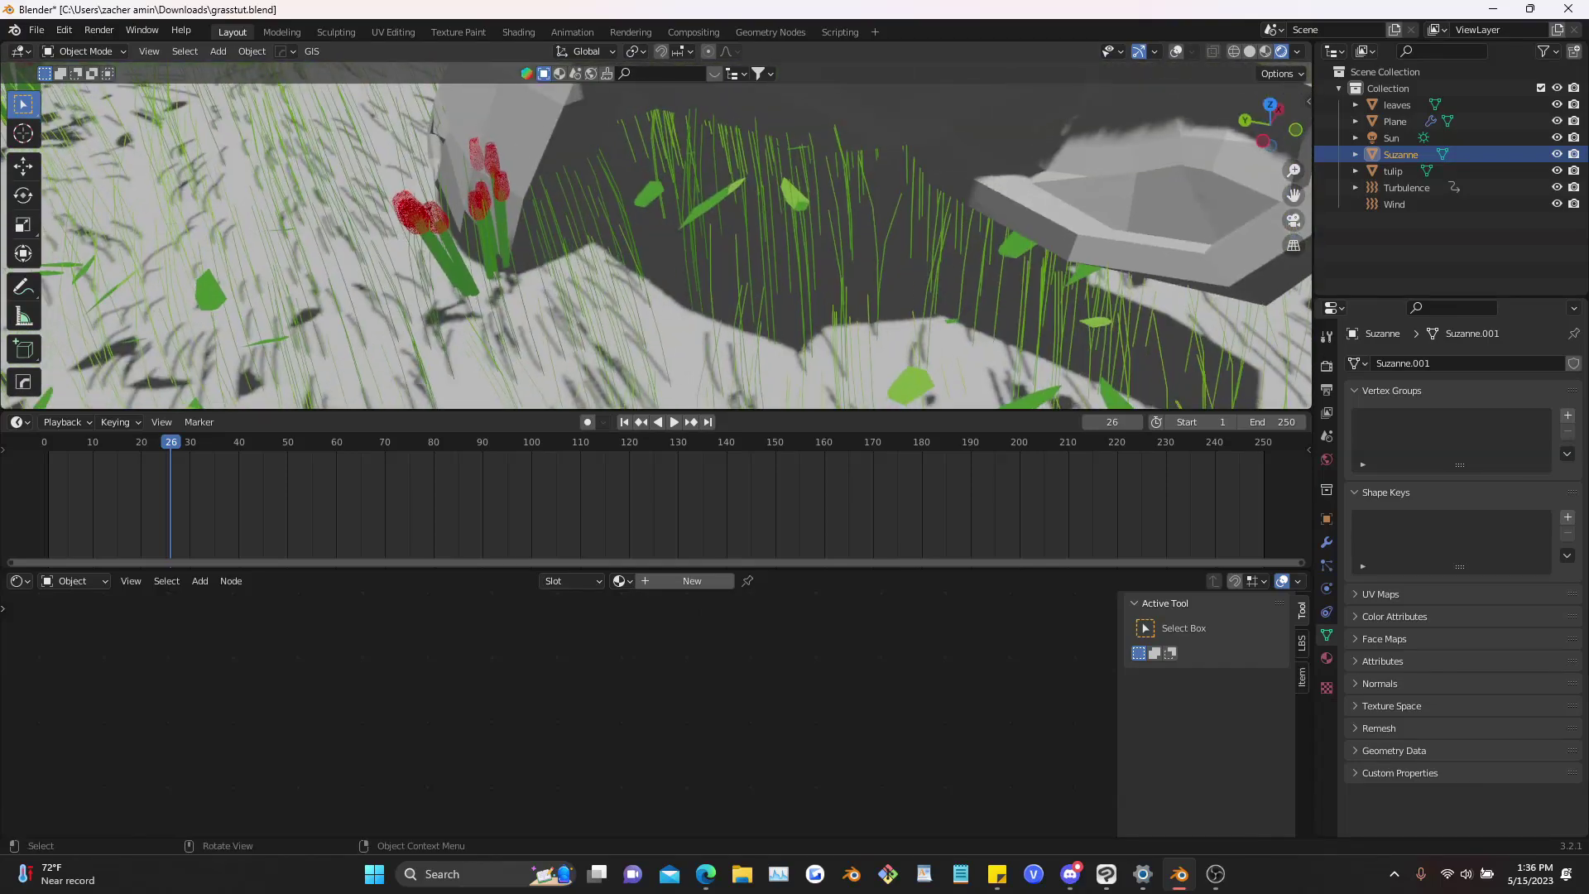
{"action": "left_click", "coordinate": [802, 187]}
{"action": "scroll", "coordinate": [803, 187], "scroll_direction": "down", "scroll_amount": 6}
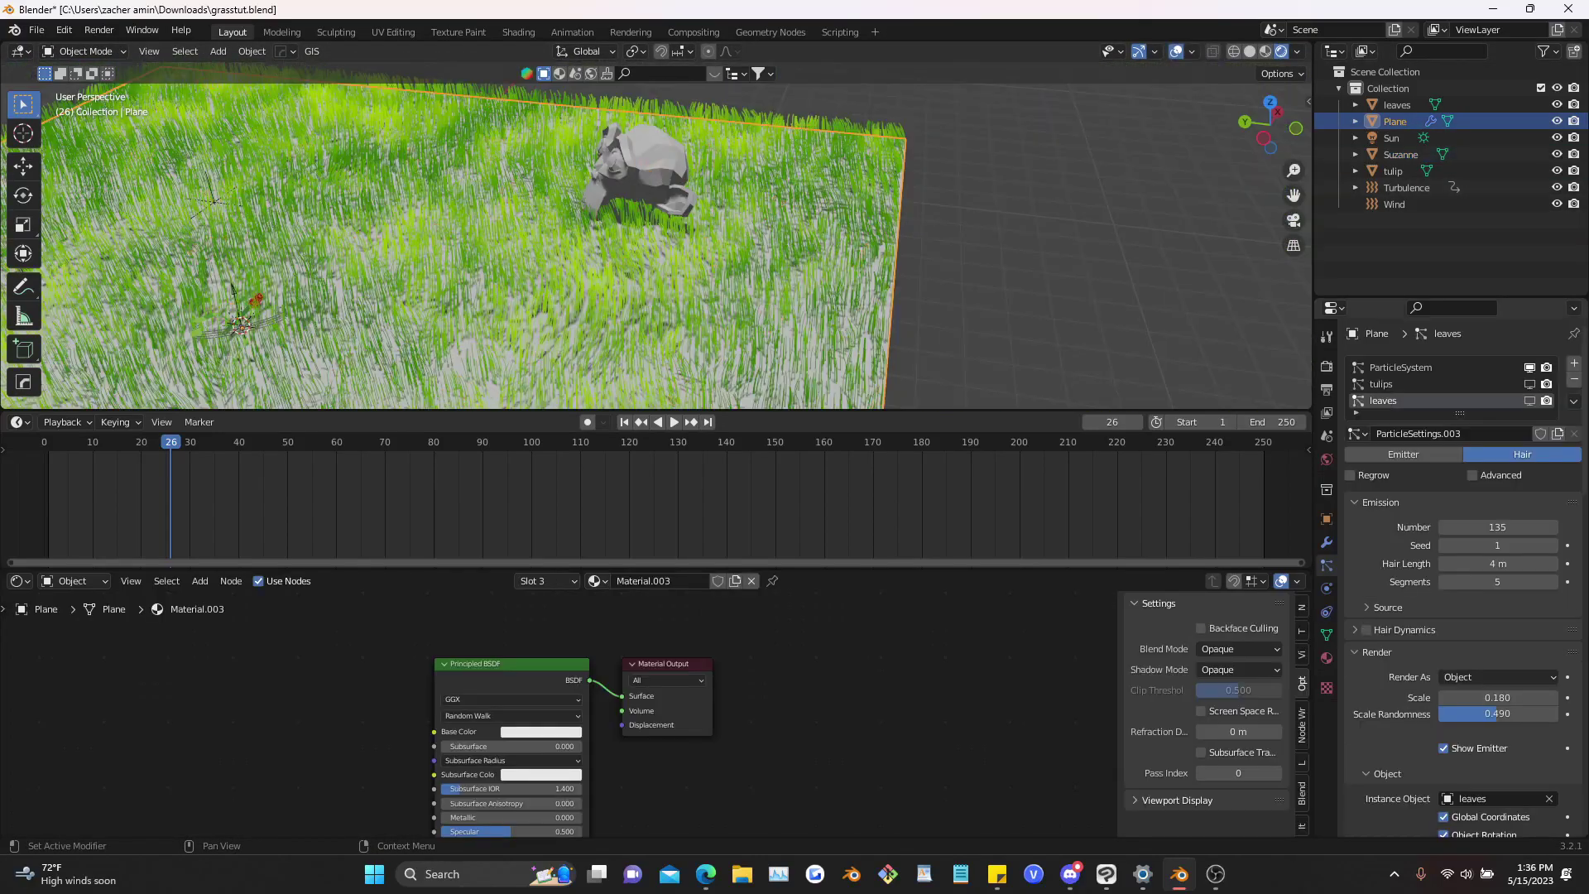
Hide the plane's grass particle system in the viewport, leaving the ground bare
{"action": "left_click", "coordinate": [1529, 368]}
{"action": "middle_click_drag", "start_coordinate": [745, 215], "coordinate": [748, 245]}
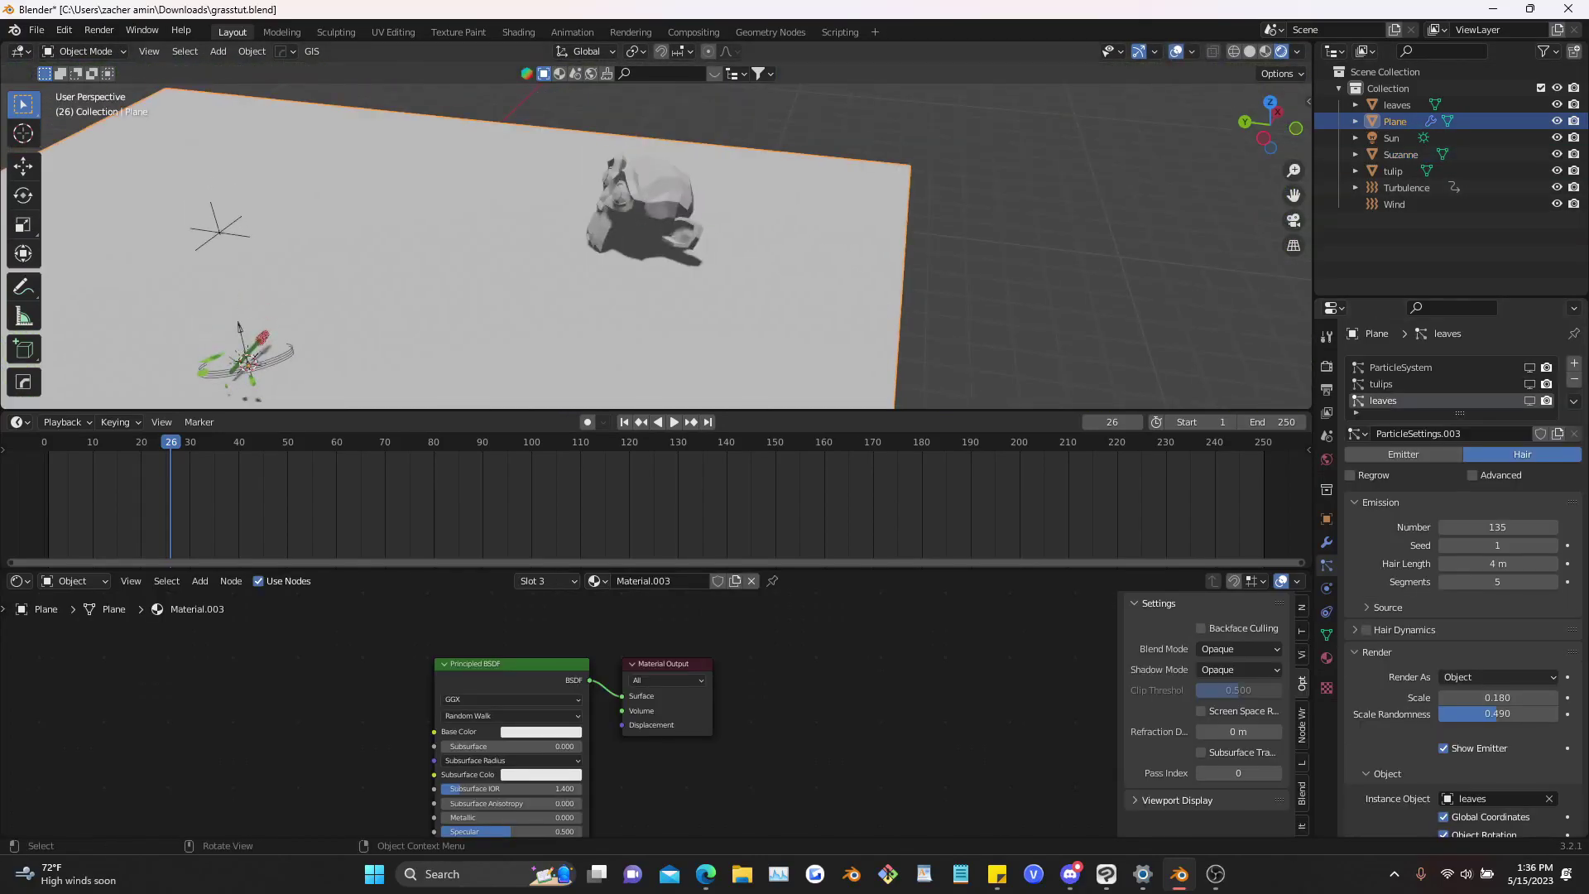
{"action": "scroll", "coordinate": [748, 245], "scroll_direction": "down", "scroll_amount": 2}
{"action": "key", "text": "shift+alt+z"}
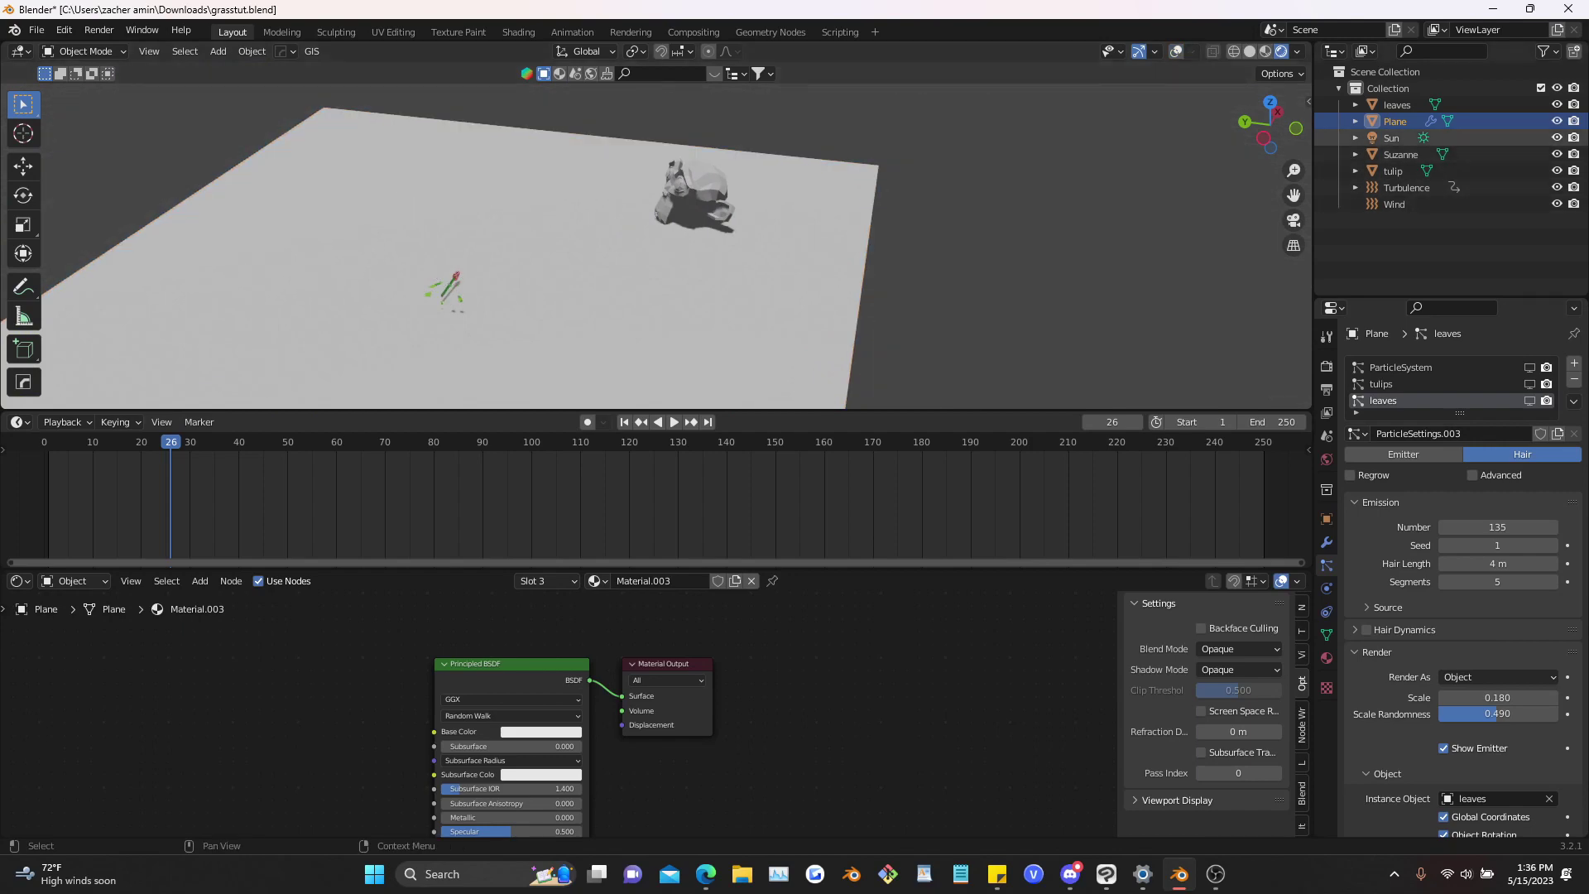
Raise the monkey head about 0.15 m along Z above the bare plane
{"action": "left_click", "coordinate": [1392, 138]}
{"action": "key", "text": "shift+alt+z"}
{"action": "middle_click_drag", "start_coordinate": [1075, 207], "coordinate": [1088, 189]}
{"action": "left_click", "coordinate": [703, 187]}
{"action": "middle_click_drag", "start_coordinate": [704, 186], "coordinate": [714, 202], "text": "shift"}
{"action": "key", "text": "g"}
{"action": "key", "text": "z"}
{"action": "left_click", "coordinate": [715, 197]}
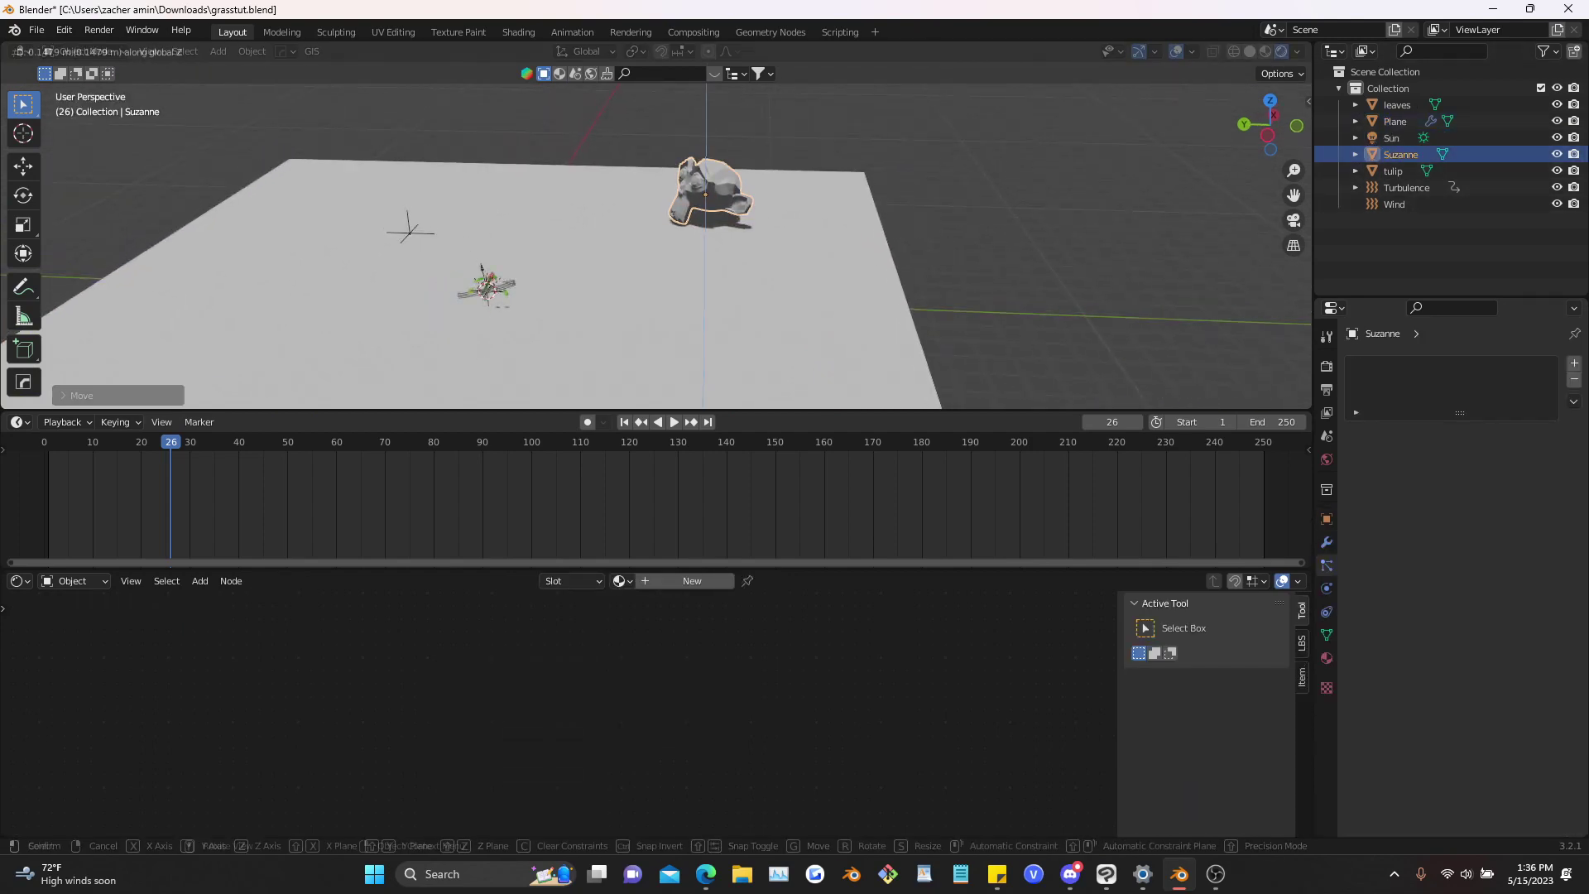
Select the sun light and rotate it freely so the monkey head casts its shadow across the plane
{"action": "scroll", "coordinate": [715, 197], "scroll_direction": "down", "scroll_amount": 4}
{"action": "left_click", "coordinate": [567, 263]}
{"action": "scroll", "coordinate": [538, 273], "scroll_direction": "up", "scroll_amount": 2}
{"action": "key", "text": "r"}
{"action": "key", "text": "r"}
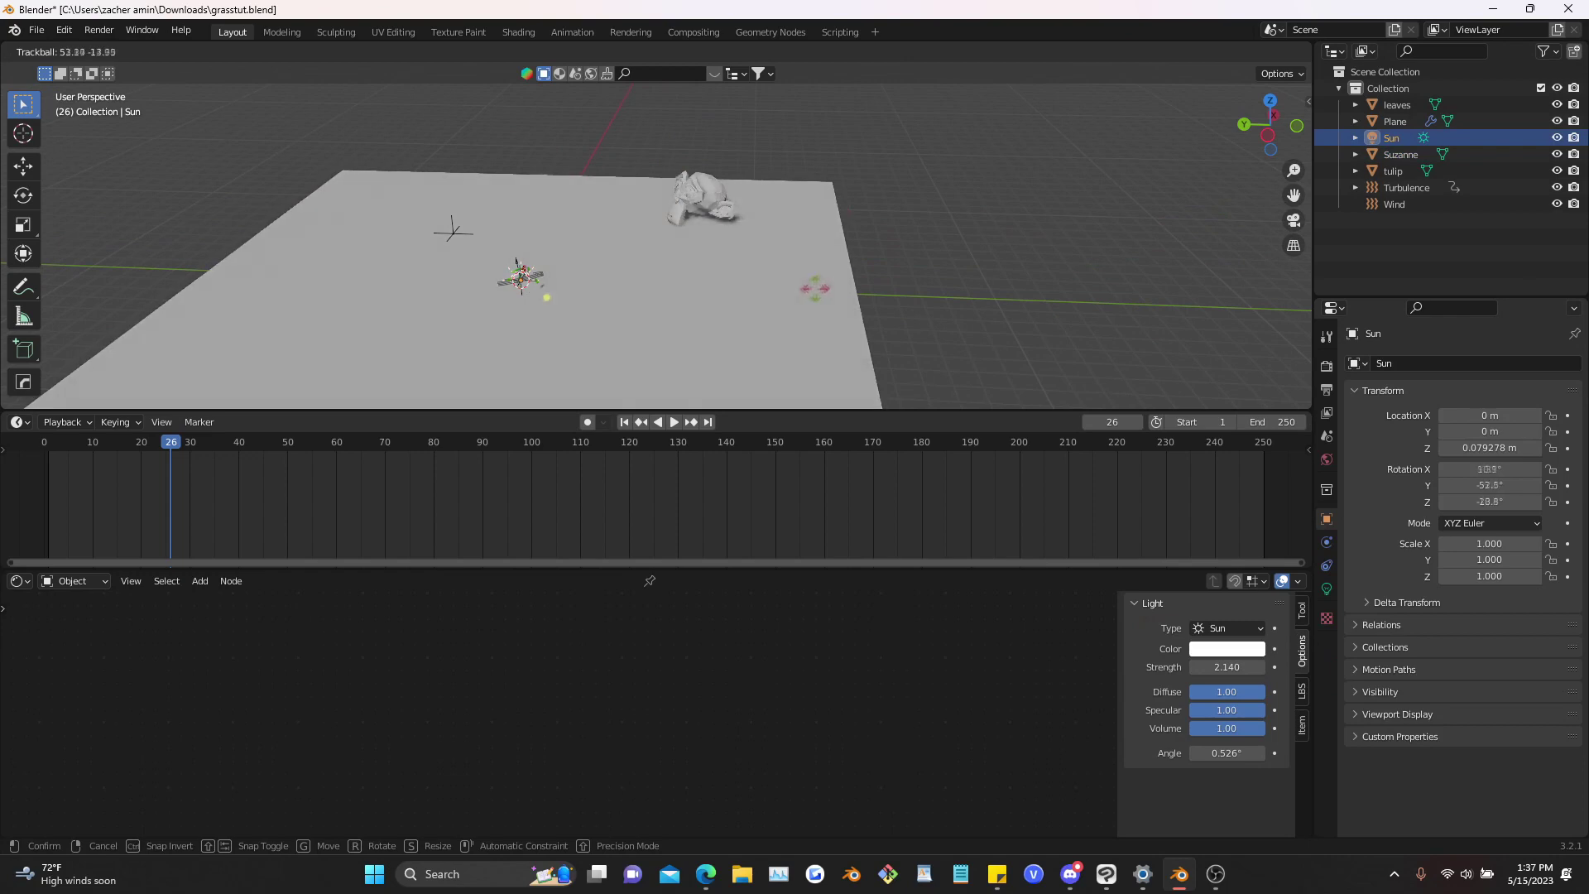
{"action": "left_click", "coordinate": [741, 320]}
{"action": "middle_click_drag", "start_coordinate": [740, 298], "coordinate": [728, 265]}
{"action": "scroll", "coordinate": [720, 273], "scroll_direction": "up", "scroll_amount": 3}
{"action": "key", "text": "r"}
{"action": "key", "text": "r"}
{"action": "left_click", "coordinate": [960, 238]}
Scale the monkey head up and reposition it horizontally on the ground plane without changing its height
{"action": "left_click", "coordinate": [695, 184]}
{"action": "middle_click_drag", "start_coordinate": [736, 198], "coordinate": [773, 231]}
{"action": "key", "text": "s"}
{"action": "left_click", "coordinate": [816, 237]}
{"action": "key", "text": "g"}
{"action": "key", "text": "shift+z"}
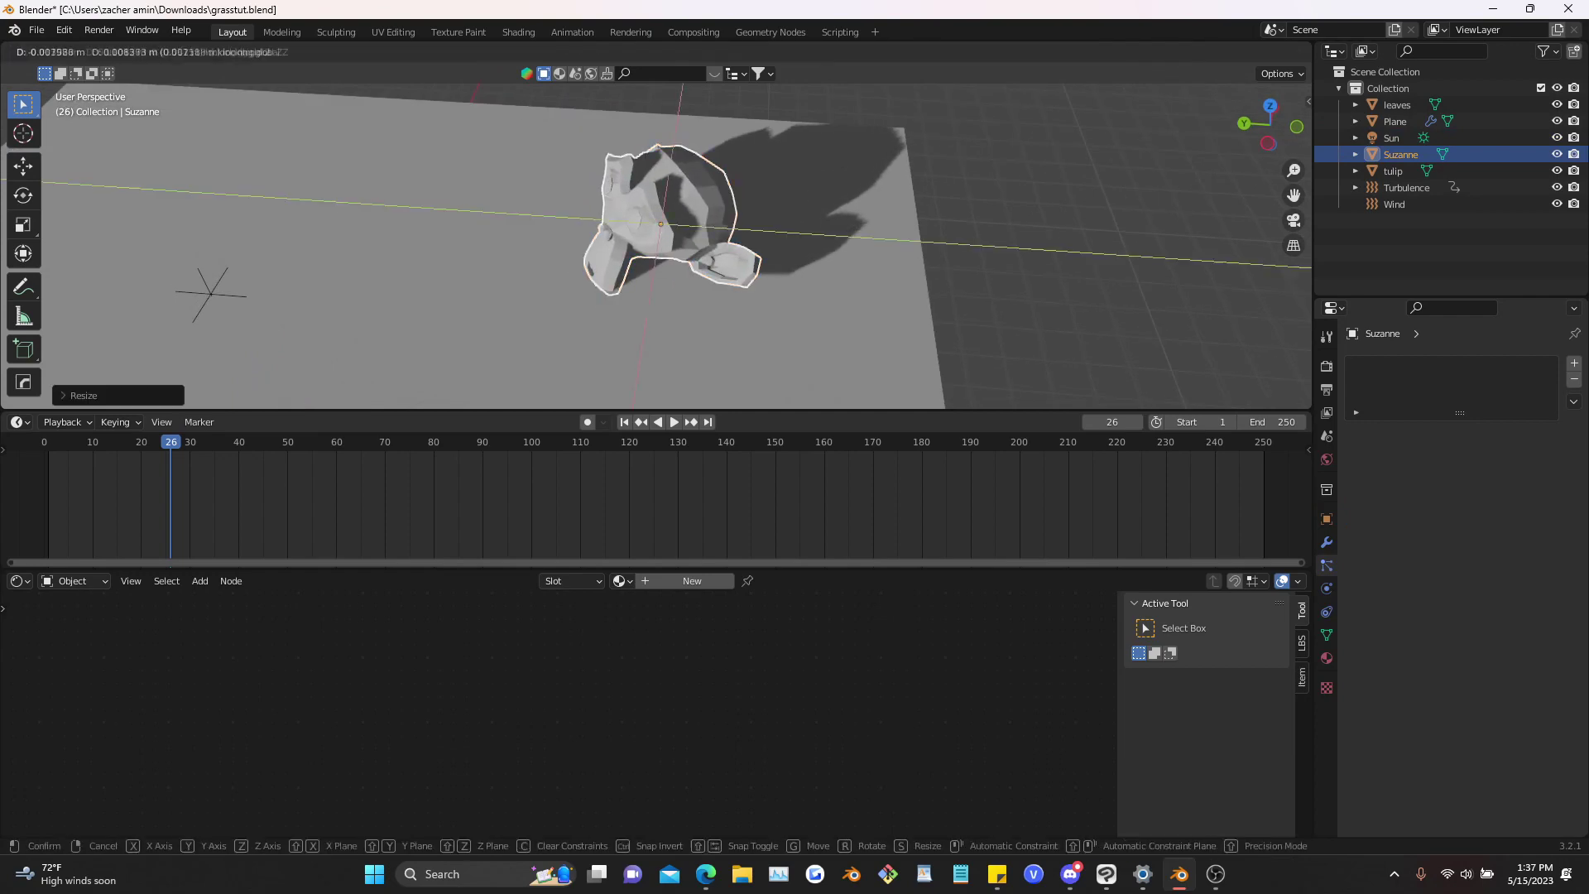
{"action": "left_click", "coordinate": [795, 253]}
{"action": "key", "text": "s"}
{"action": "left_click", "coordinate": [803, 255]}
{"action": "key", "text": "g"}
{"action": "key", "text": "shift+z"}
{"action": "left_click", "coordinate": [793, 268]}
Rotate the sun light freely again to about 38.4°, -62.8° and -90.1° on X, Y and Z
{"action": "scroll", "coordinate": [795, 268], "scroll_direction": "down", "scroll_amount": 2}
{"action": "middle_click_drag", "start_coordinate": [795, 268], "coordinate": [794, 250]}
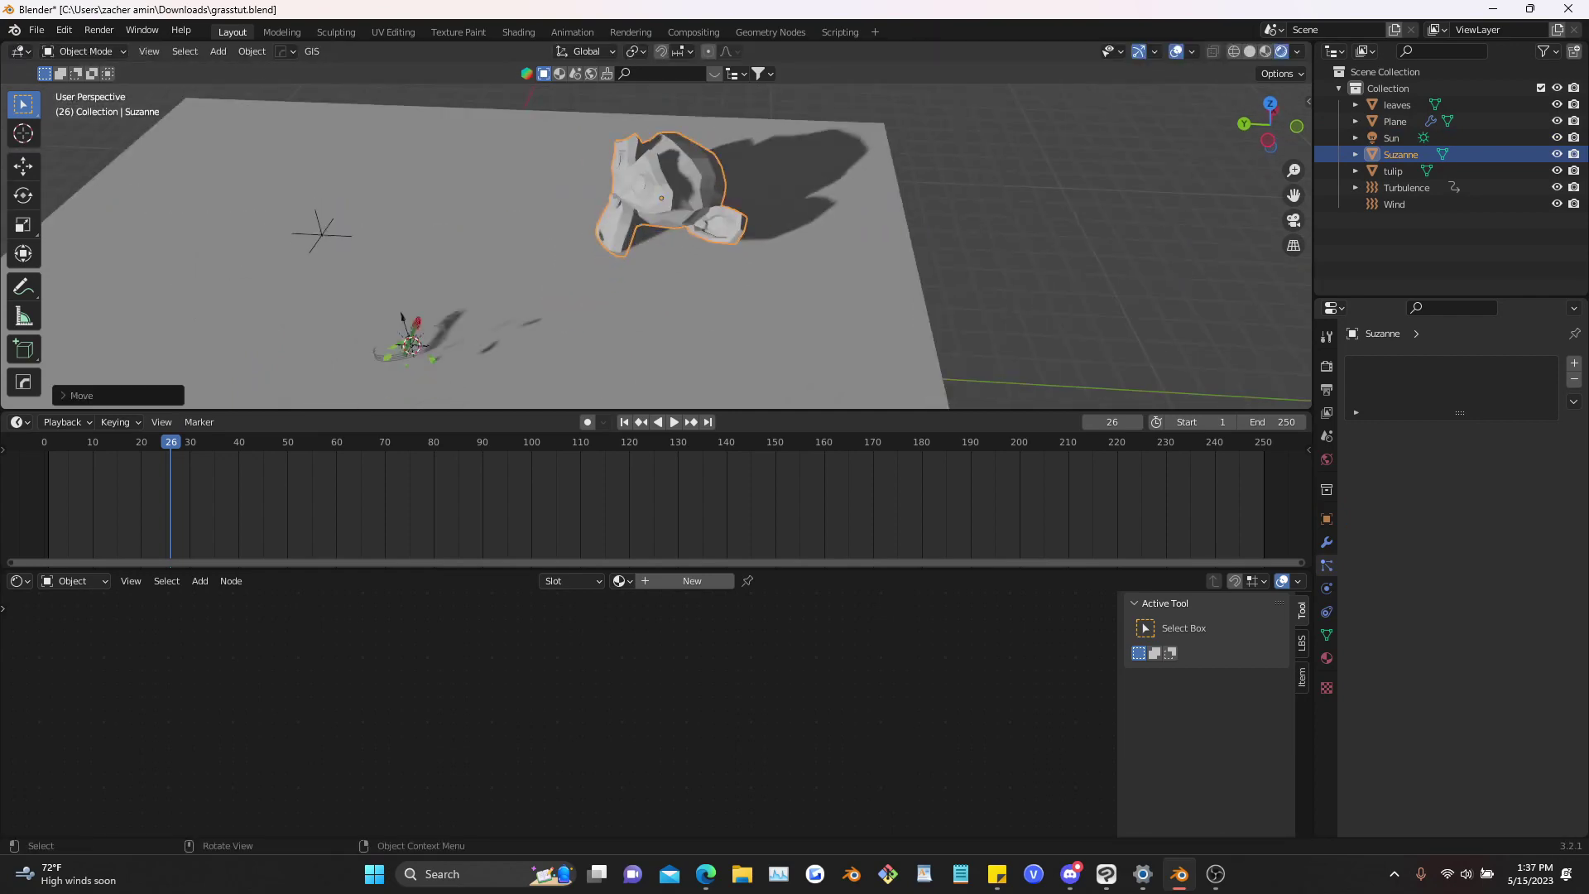
{"action": "left_click", "coordinate": [1392, 138]}
{"action": "scroll", "coordinate": [911, 240], "scroll_direction": "down", "scroll_amount": 2}
{"action": "middle_click_drag", "start_coordinate": [919, 258], "coordinate": [832, 248]}
{"action": "scroll", "coordinate": [902, 241], "scroll_direction": "up", "scroll_amount": 2}
{"action": "key", "text": "r"}
{"action": "key", "text": "r"}
{"action": "left_click", "coordinate": [894, 212]}
{"action": "key", "text": "r"}
{"action": "key", "text": "r"}
{"action": "left_click", "coordinate": [874, 263]}
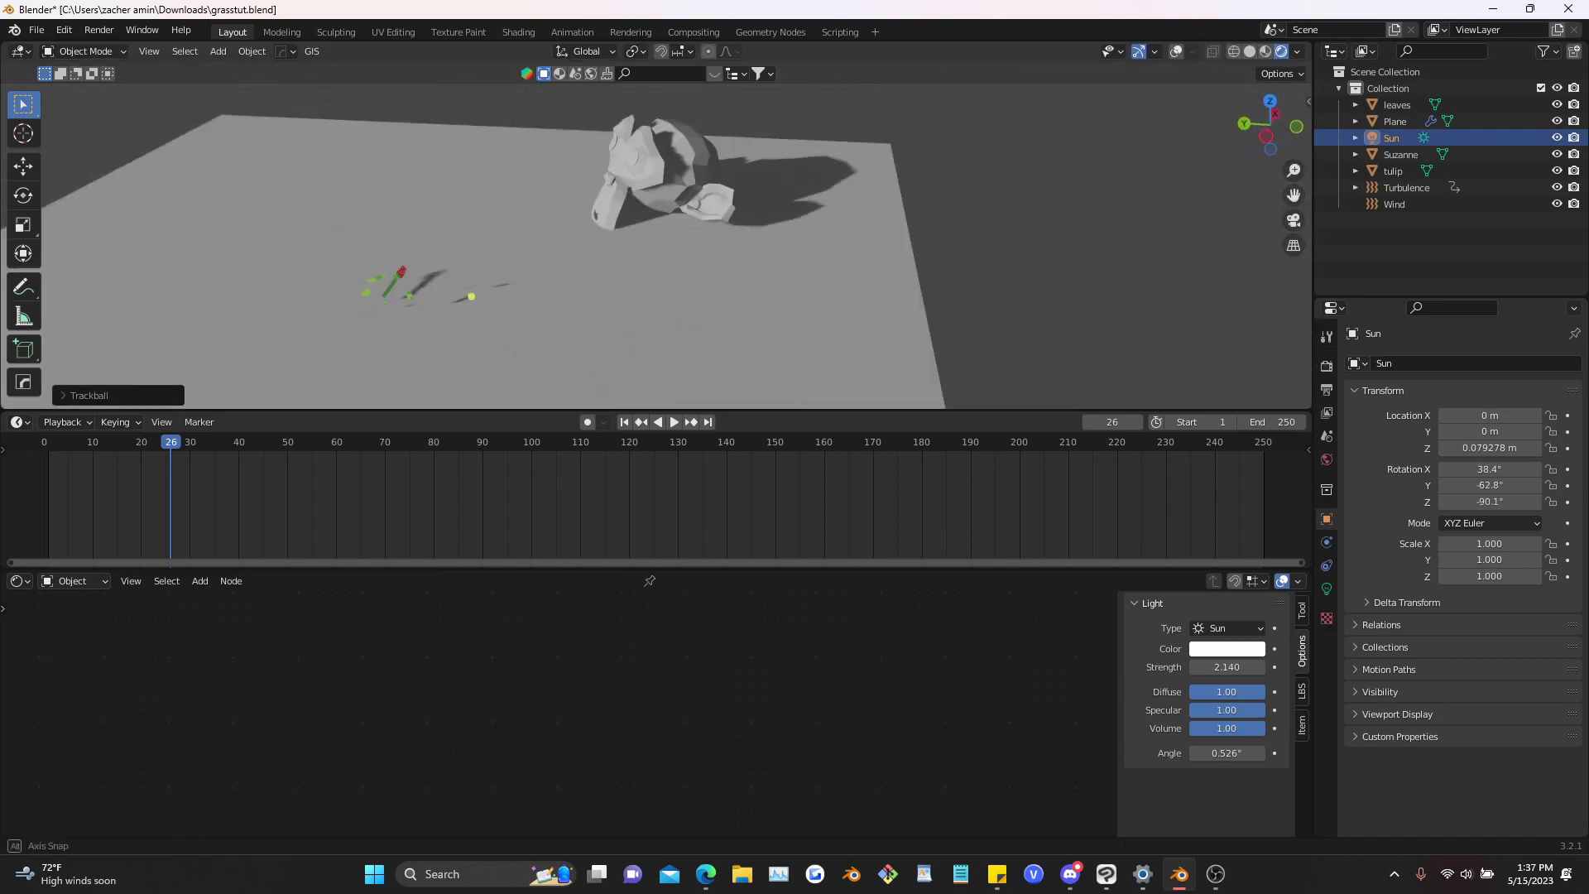
Select the ground plane with the viewport overlays shown and enlarge the shader editor area
{"action": "left_click", "coordinate": [1176, 51]}
{"action": "left_click", "coordinate": [786, 165]}
{"action": "scroll", "coordinate": [782, 157], "scroll_direction": "up", "scroll_amount": 3}
{"action": "scroll", "coordinate": [579, 703], "scroll_direction": "down", "scroll_amount": 1}
{"action": "middle_click_drag", "start_coordinate": [579, 704], "coordinate": [706, 663]}
{"action": "left_click", "coordinate": [654, 631]}
{"action": "scroll", "coordinate": [868, 733], "scroll_direction": "down", "scroll_amount": 2}
{"action": "left_click_drag", "start_coordinate": [861, 570], "coordinate": [861, 537]}
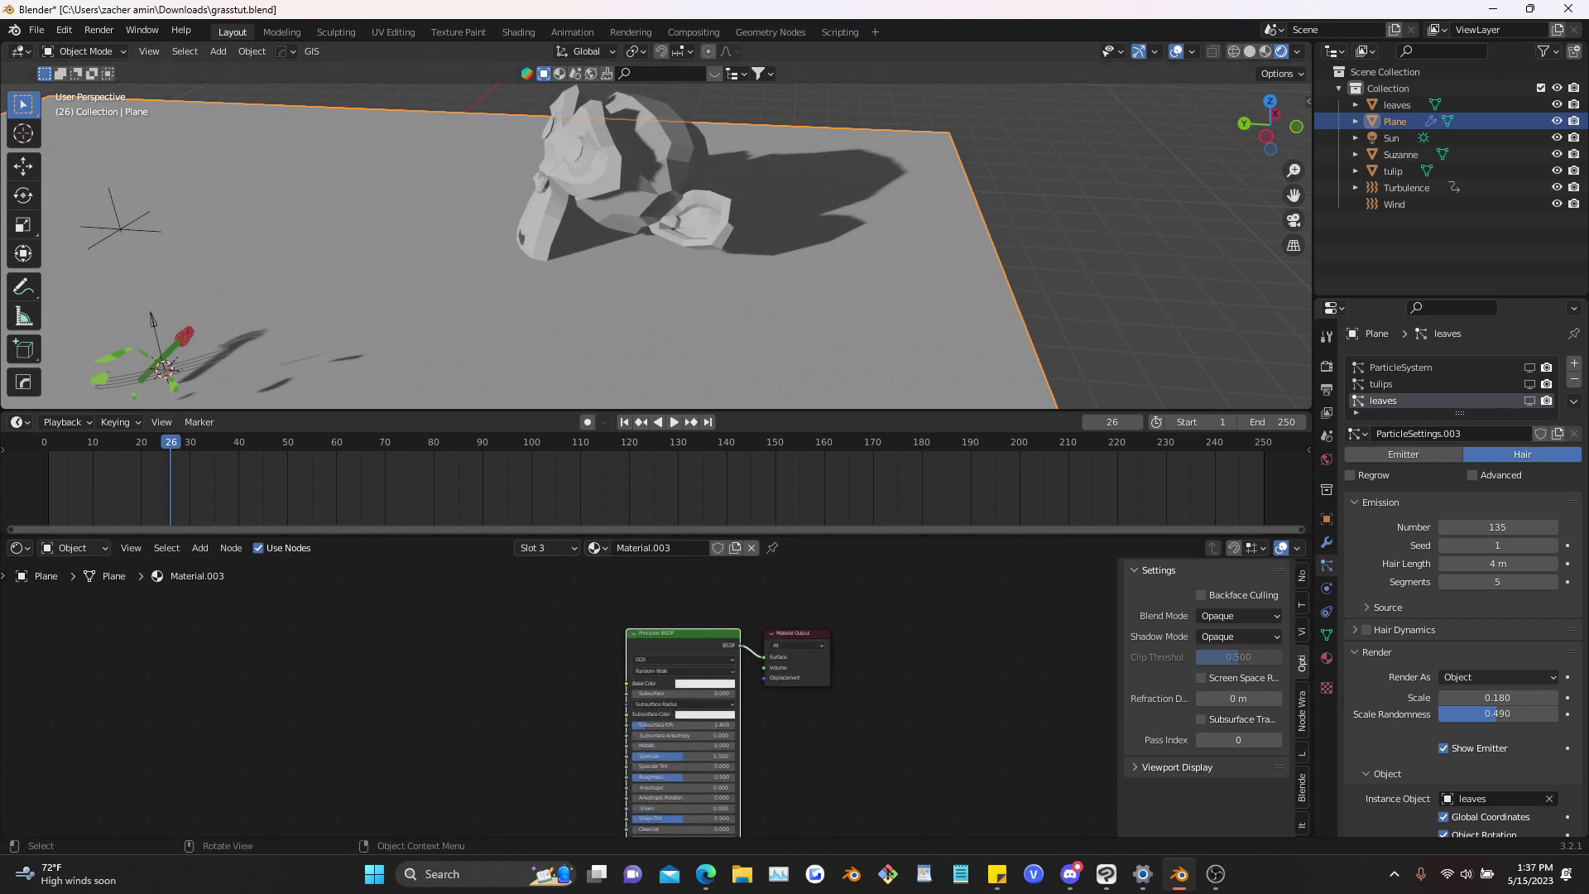
Add an Image Texture node beside the Principled BSDF in the plane's third material
{"action": "middle_click_drag", "start_coordinate": [745, 679], "coordinate": [872, 679]}
{"action": "key", "text": "shift+a"}
{"action": "left_click", "coordinate": [588, 639]}
{"action": "type", "text": "image"}
{"action": "key", "text": "Return"}
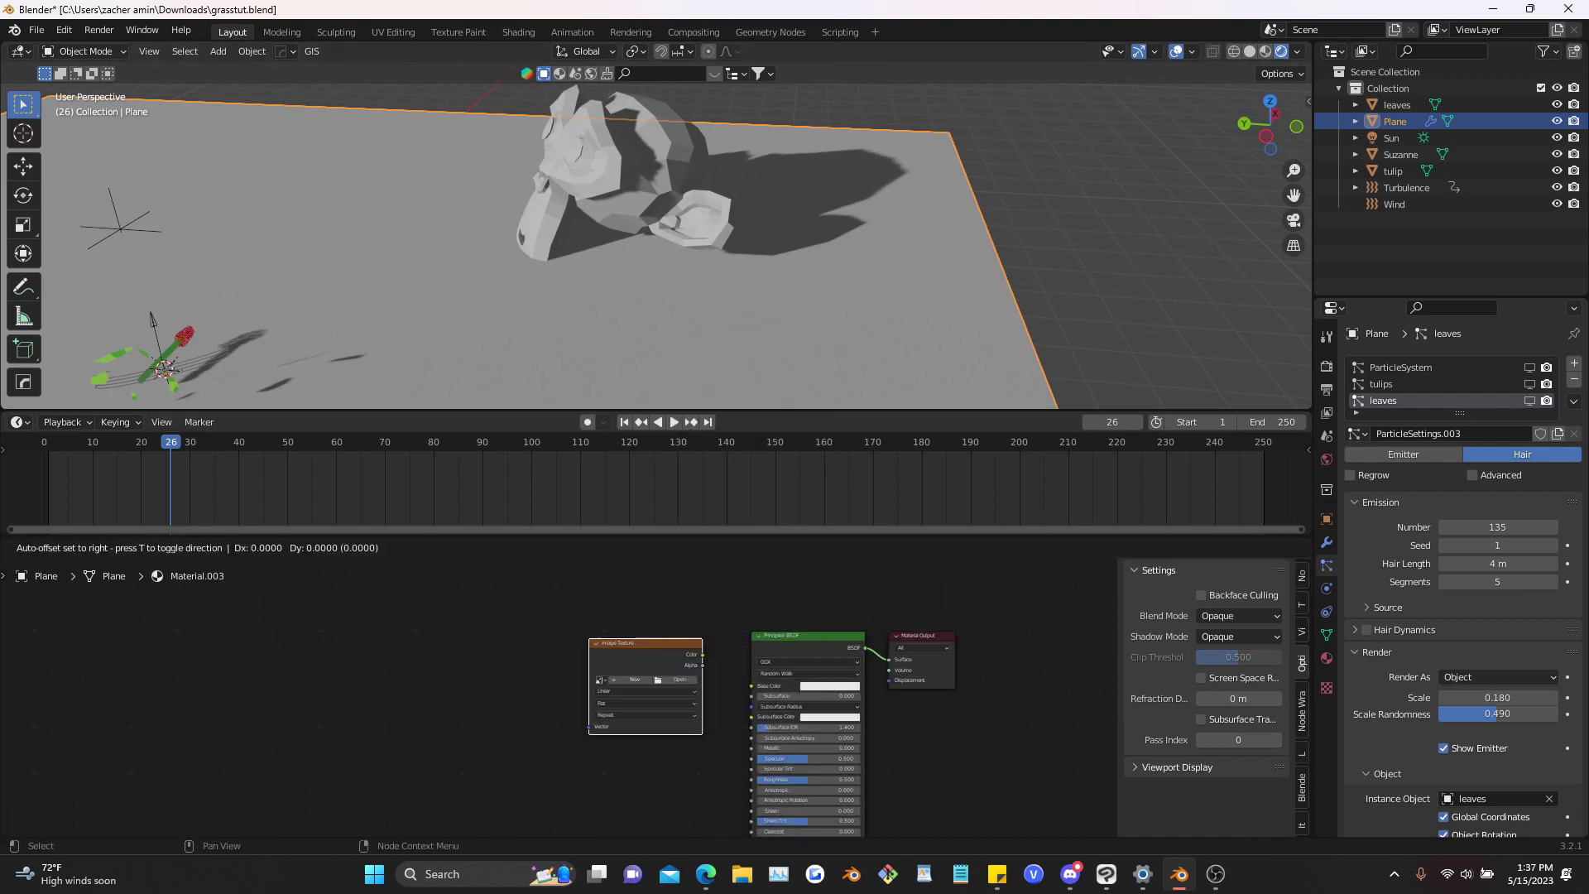
{"action": "left_click", "coordinate": [565, 698]}
Create a new 2048 x 2048 image named shadows in the Image Texture node
{"action": "scroll", "coordinate": [565, 698], "scroll_direction": "up", "scroll_amount": 3}
{"action": "left_click", "coordinate": [538, 676]}
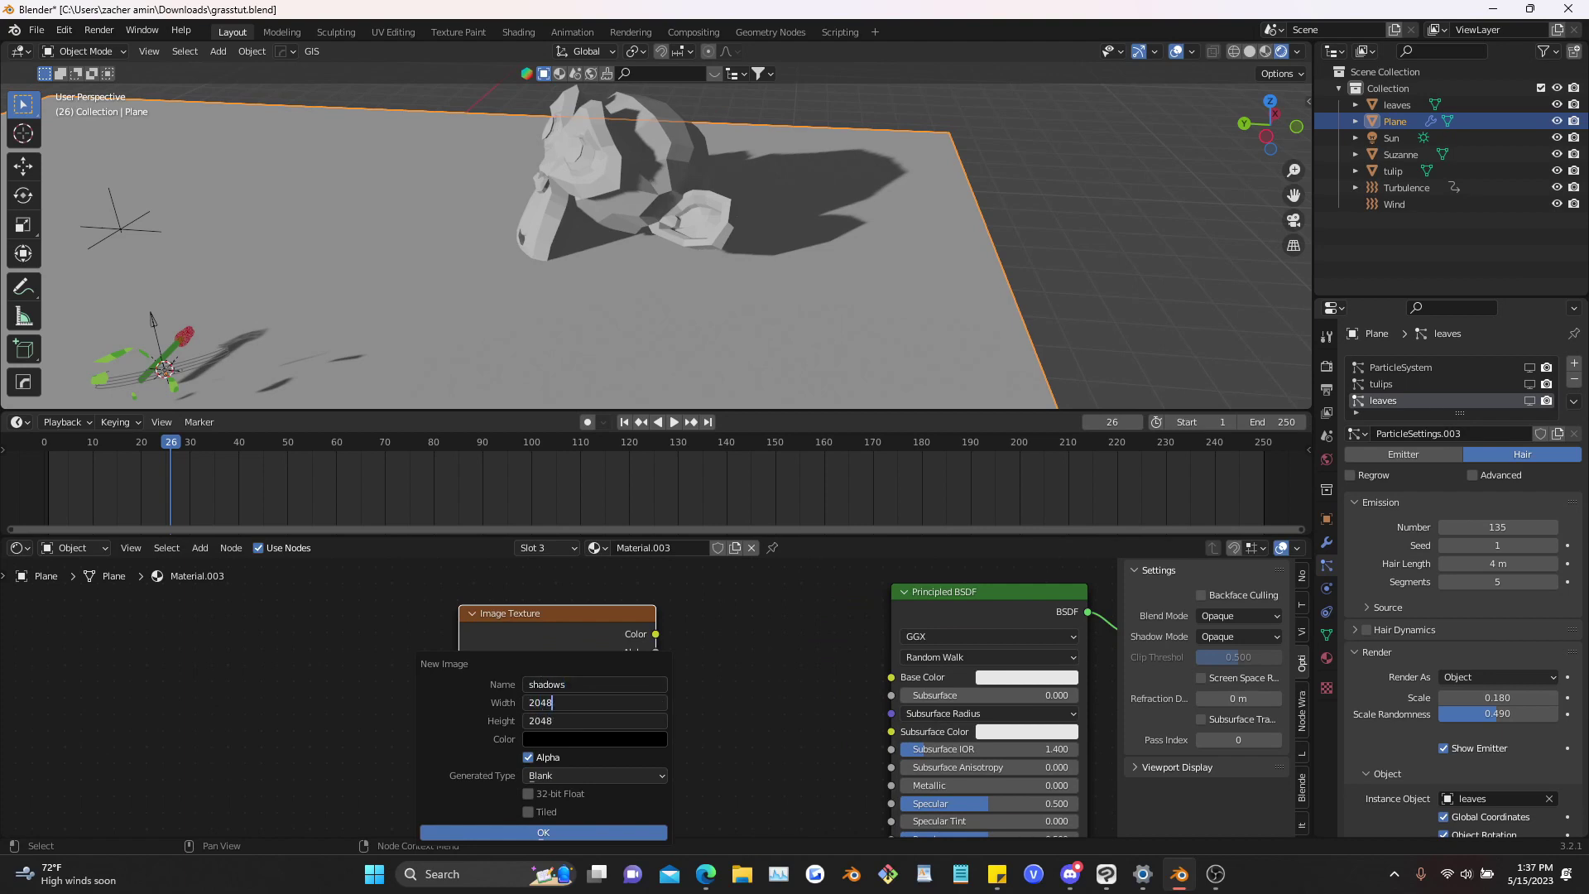
{"action": "left_click", "coordinate": [544, 832]}
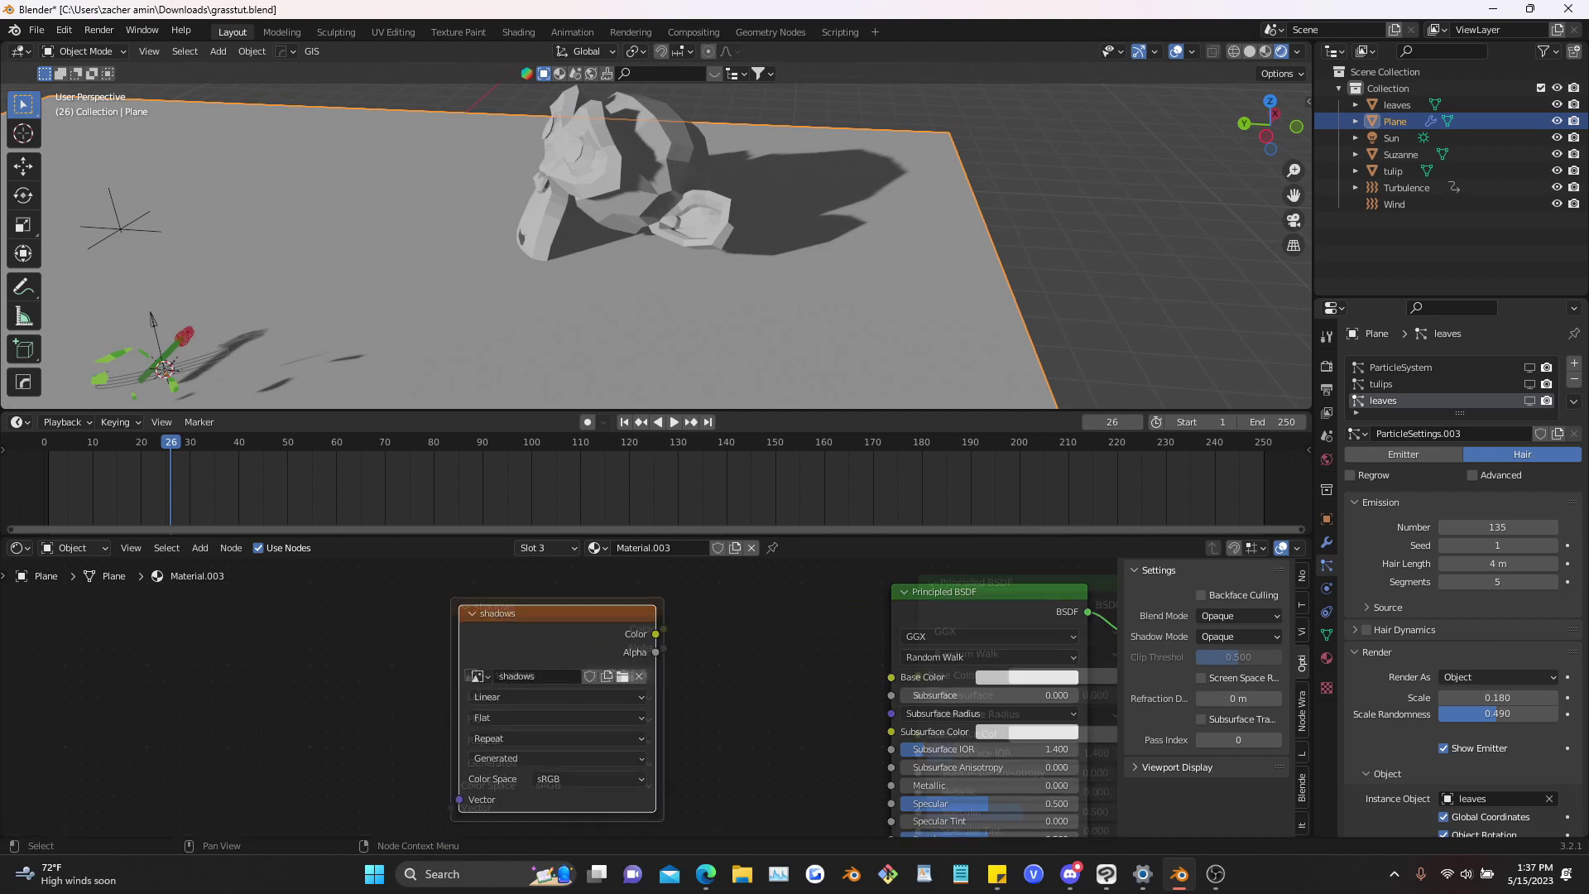
Switch the render engine to Cycles and set the viewport to solid shading
{"action": "scroll", "coordinate": [579, 795], "scroll_direction": "up", "scroll_amount": 1}
{"action": "left_click", "coordinate": [1327, 365]}
{"action": "left_click", "coordinate": [1511, 363]}
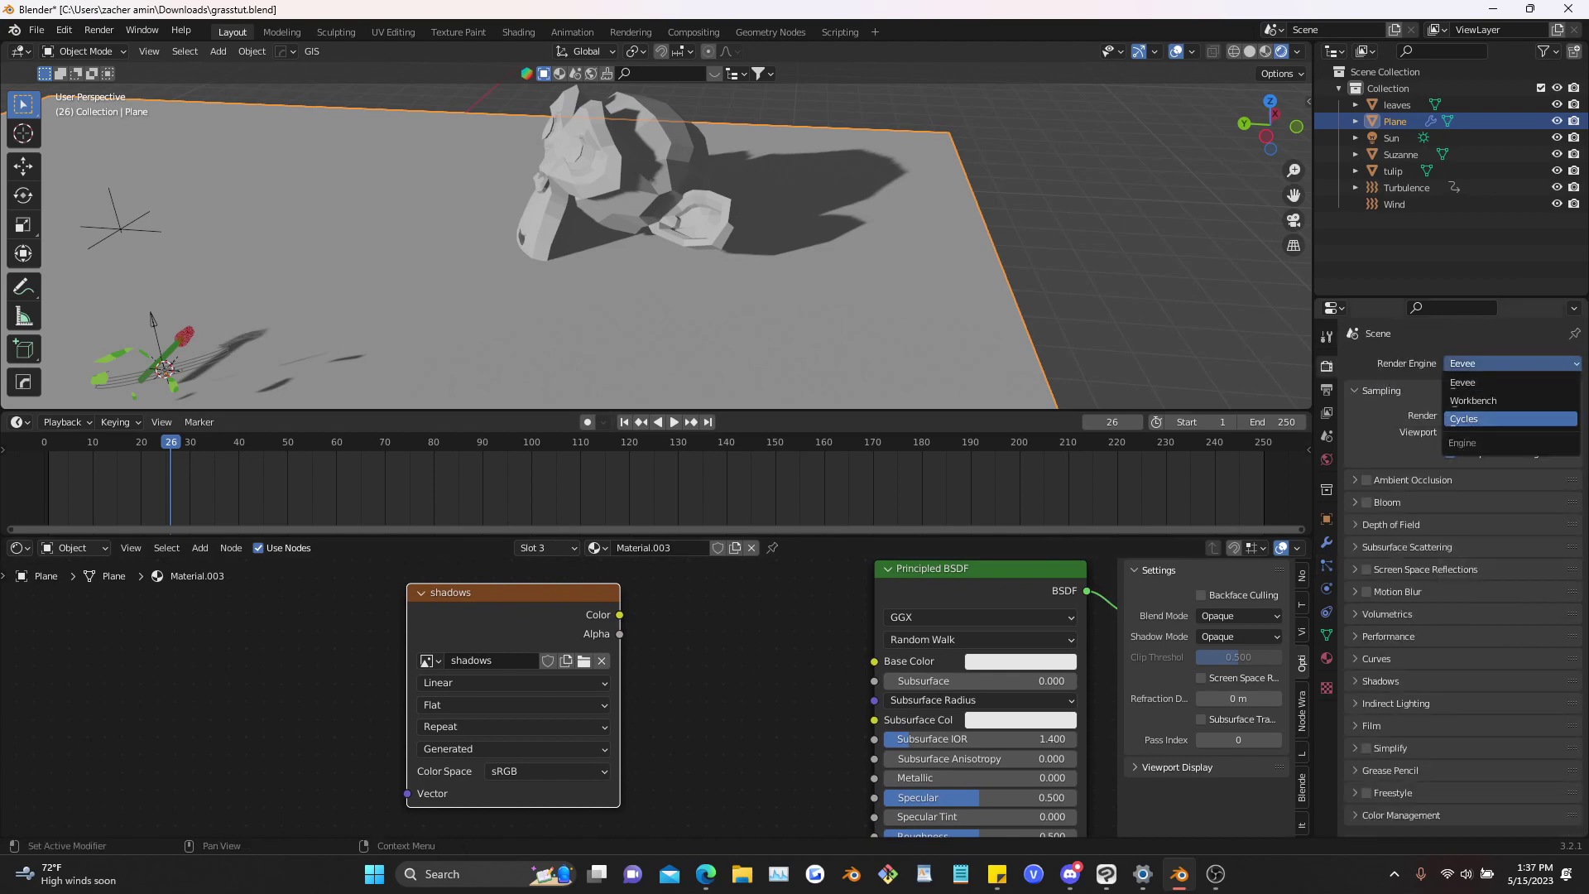
{"action": "left_click", "coordinate": [1512, 418]}
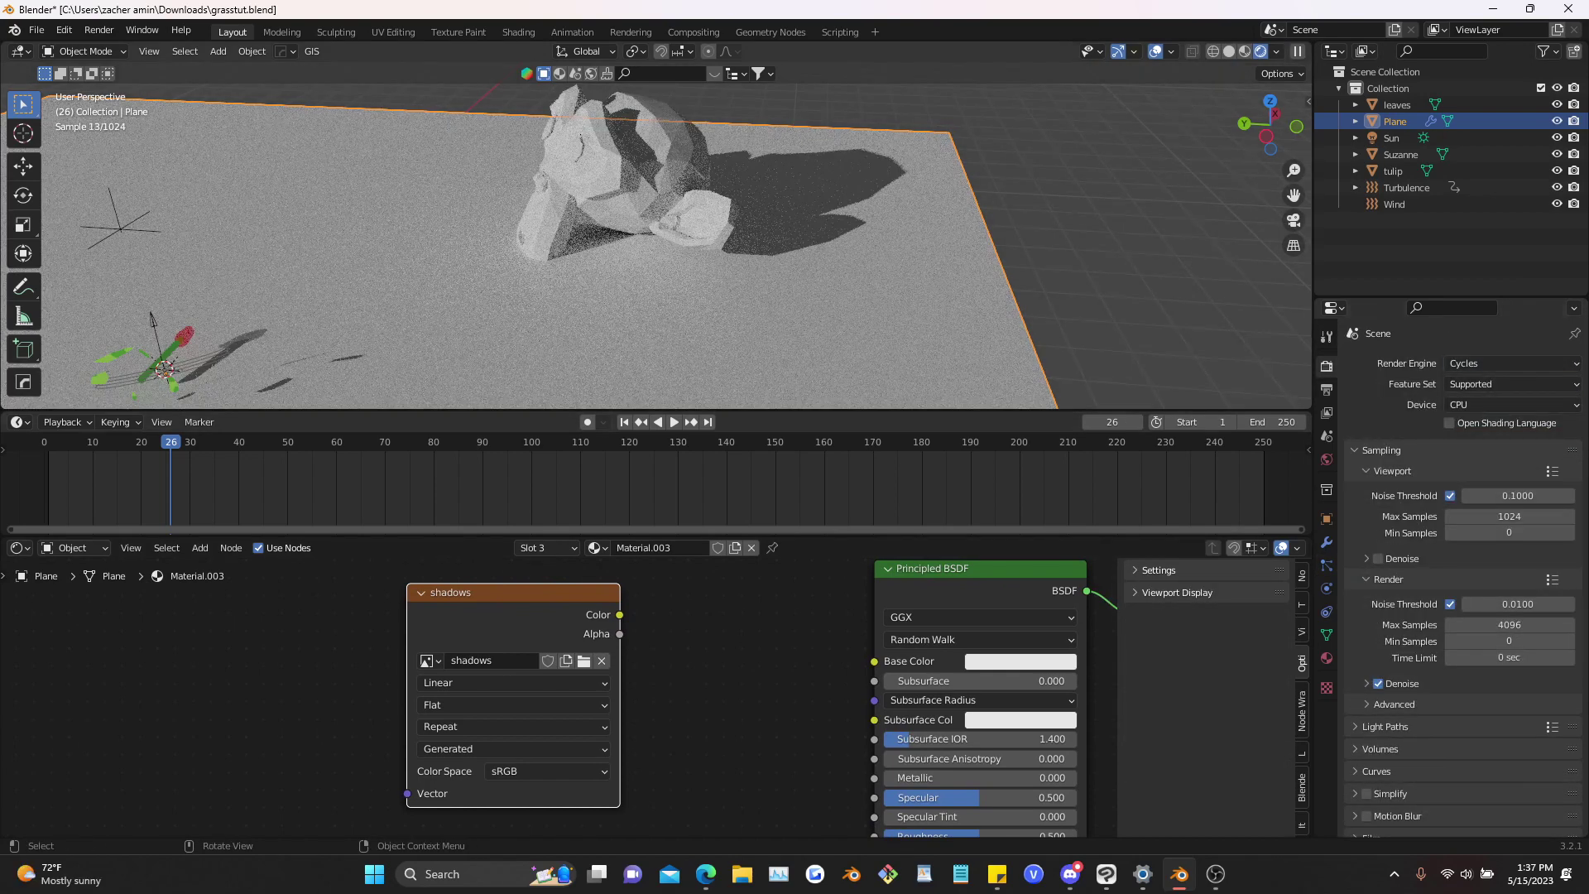
{"action": "left_click", "coordinate": [1229, 51]}
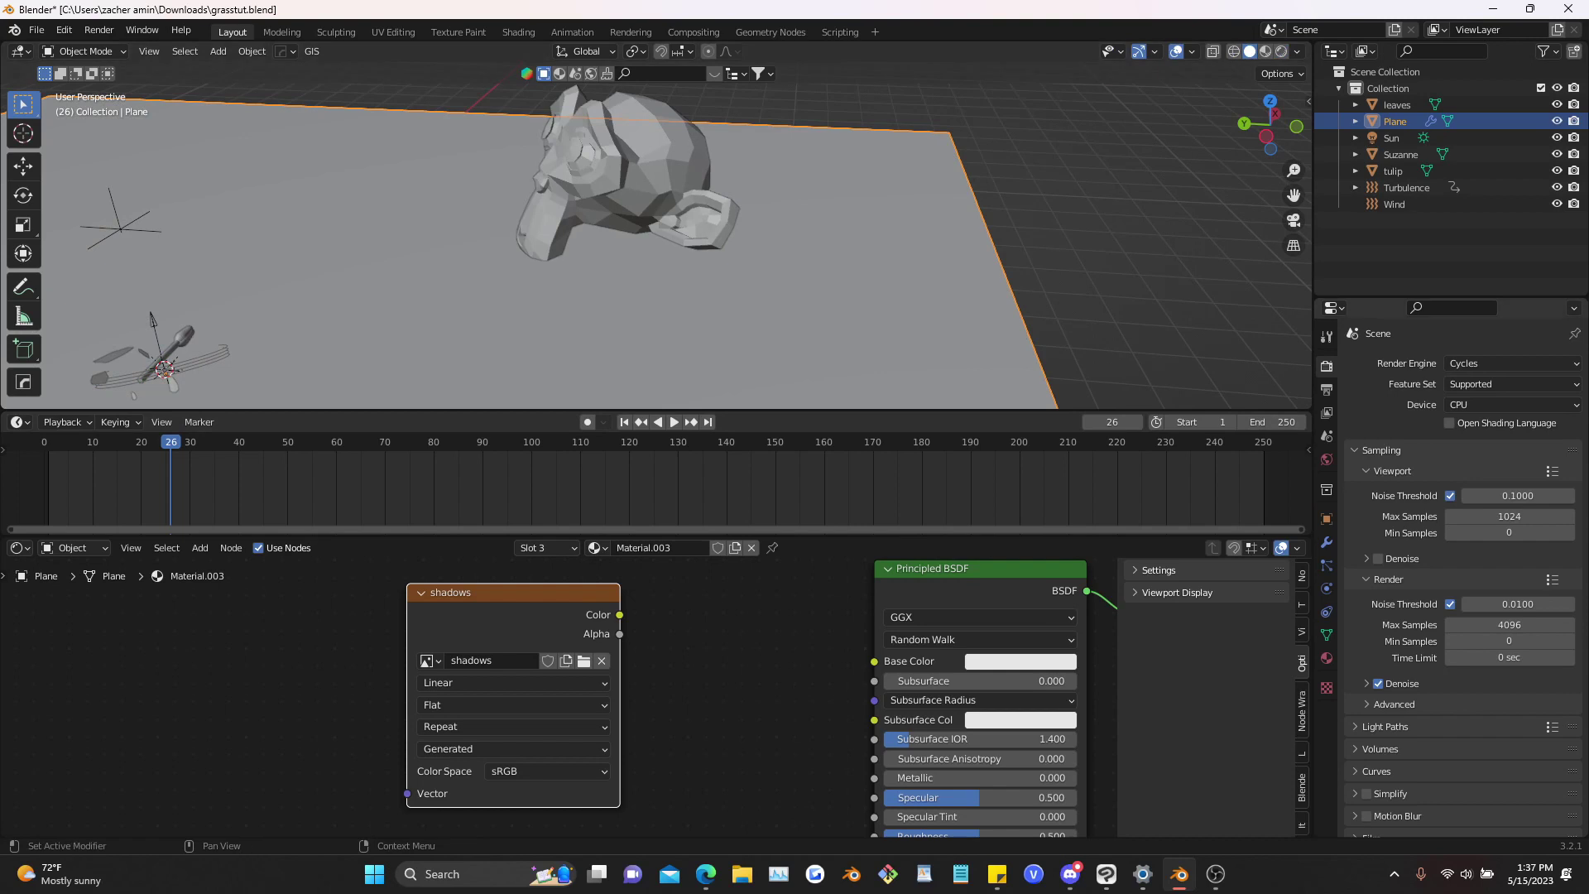
Set the bake type to Shadow and stop the running texture bake
{"action": "scroll", "coordinate": [1461, 579], "scroll_direction": "down", "scroll_amount": 4}
{"action": "left_click", "coordinate": [1398, 758]}
{"action": "scroll", "coordinate": [1406, 728], "scroll_direction": "down", "scroll_amount": 8}
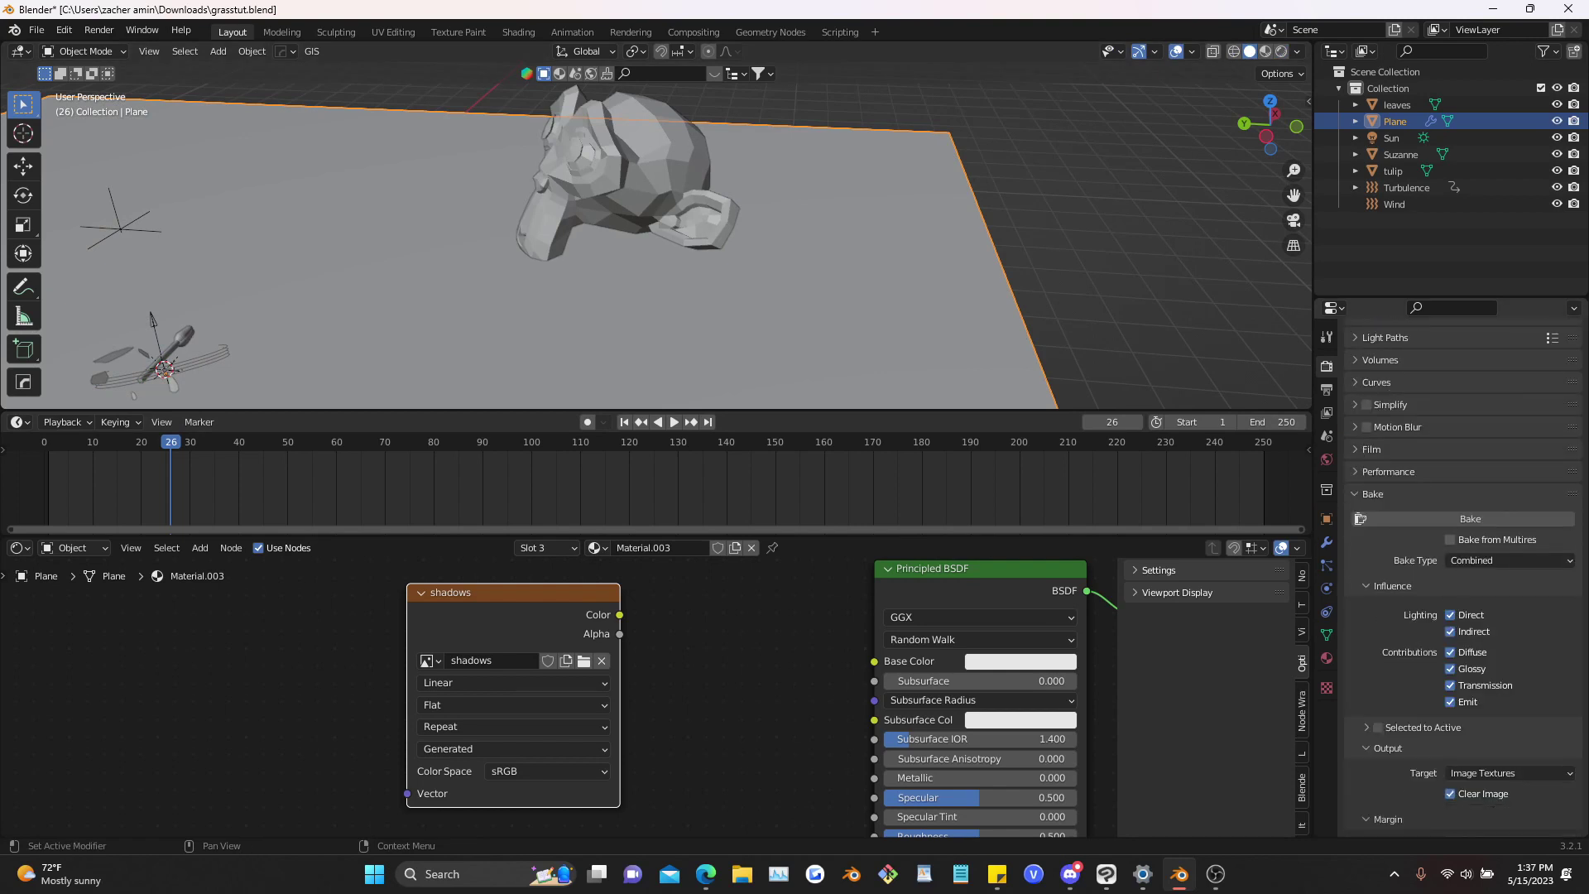
{"action": "left_click", "coordinate": [1506, 560]}
{"action": "left_click", "coordinate": [1482, 615]}
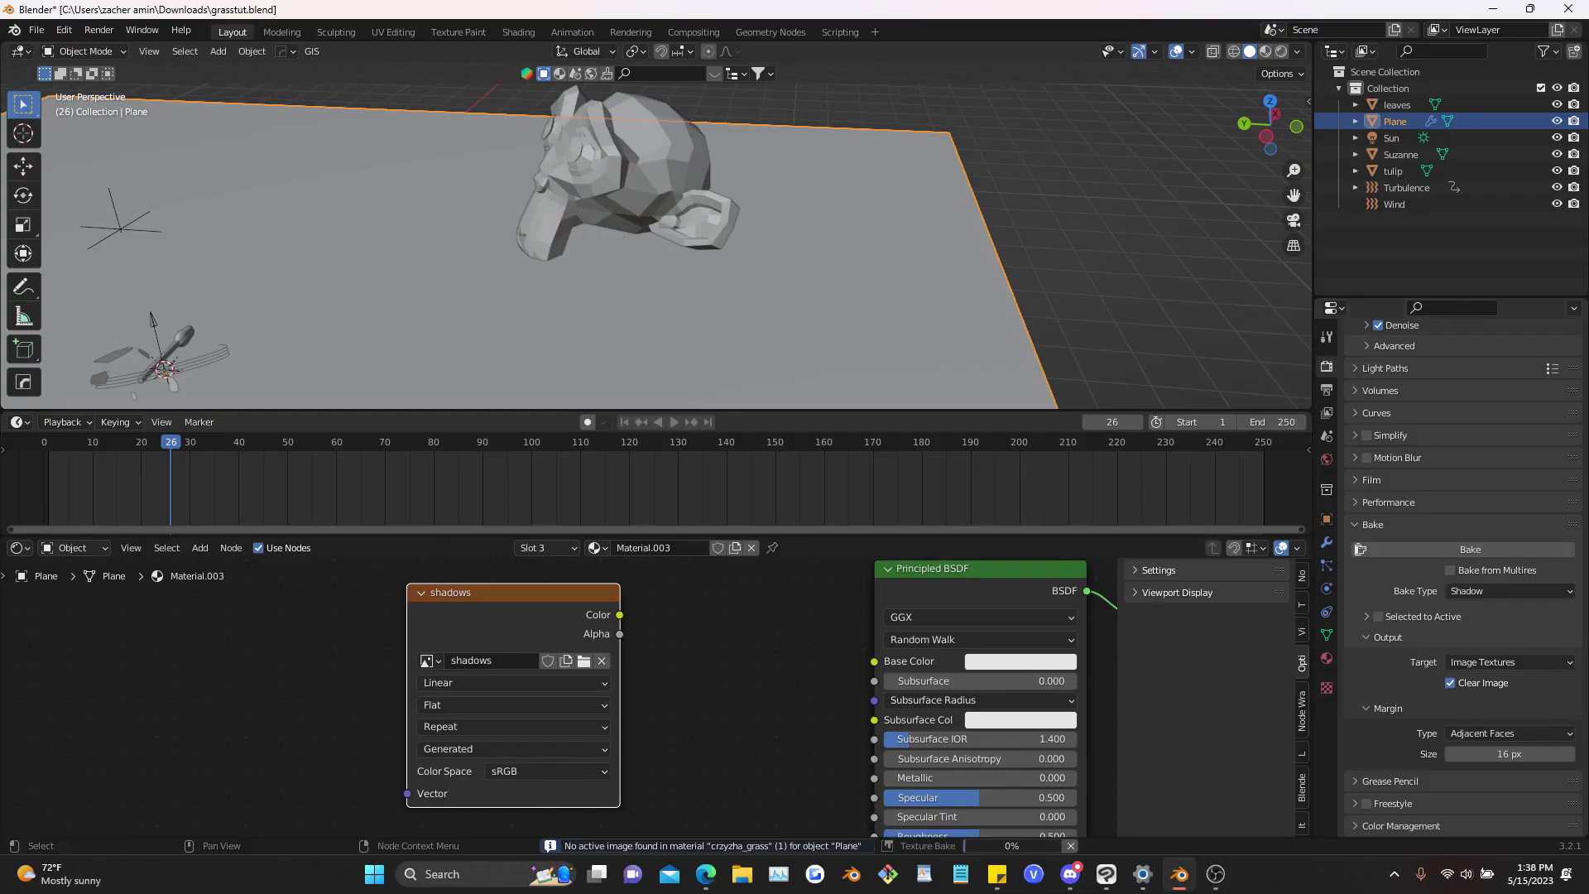
{"action": "scroll", "coordinate": [671, 712], "scroll_direction": "up", "scroll_amount": 1}
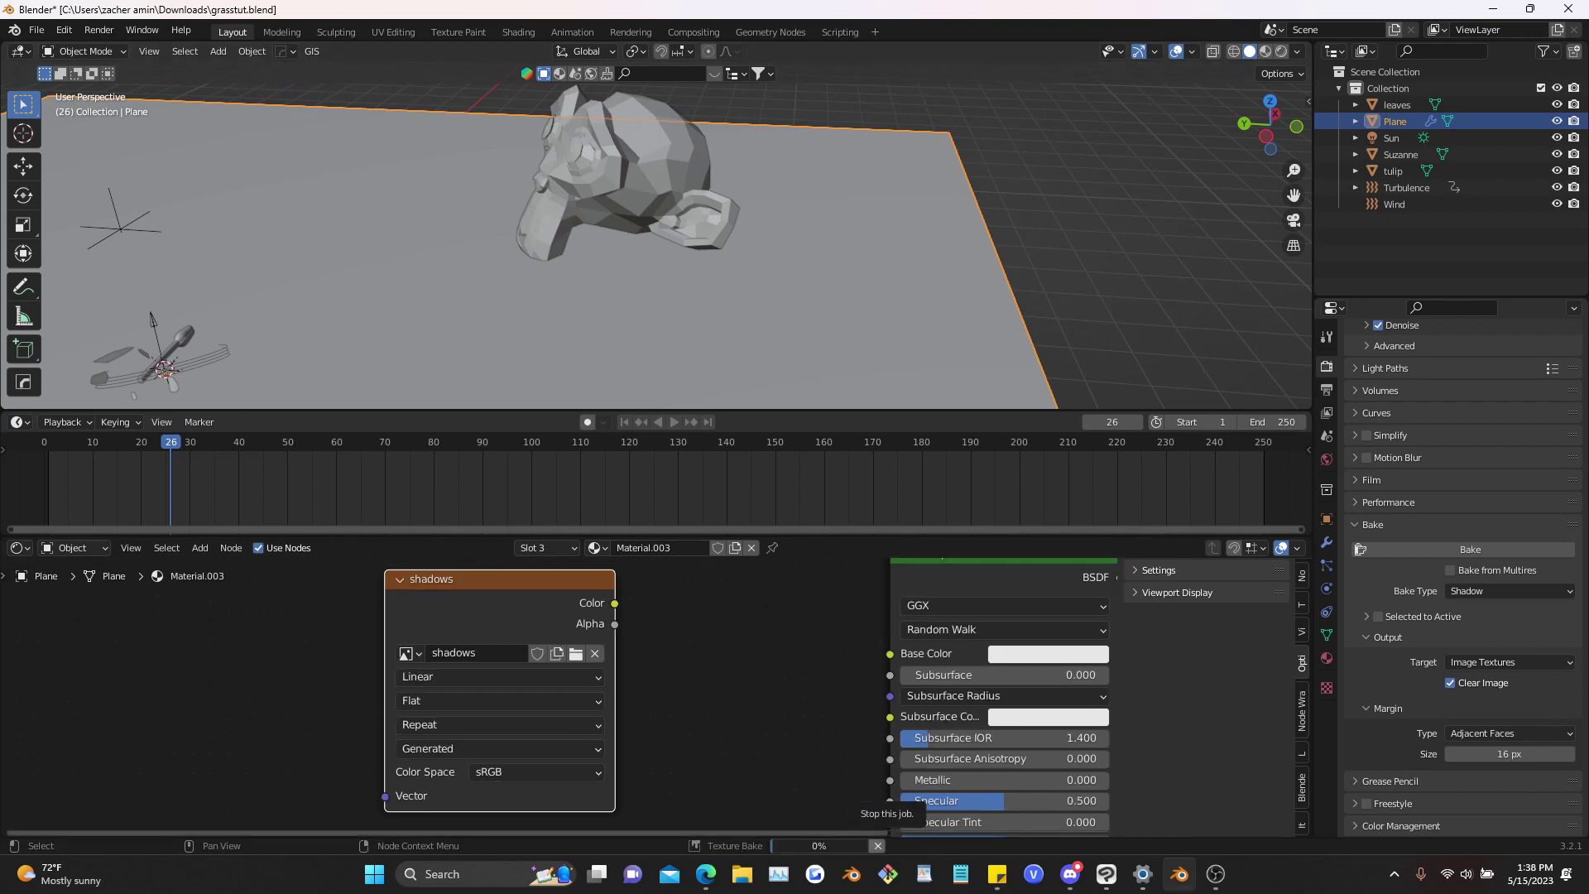
{"action": "left_click", "coordinate": [877, 845]}
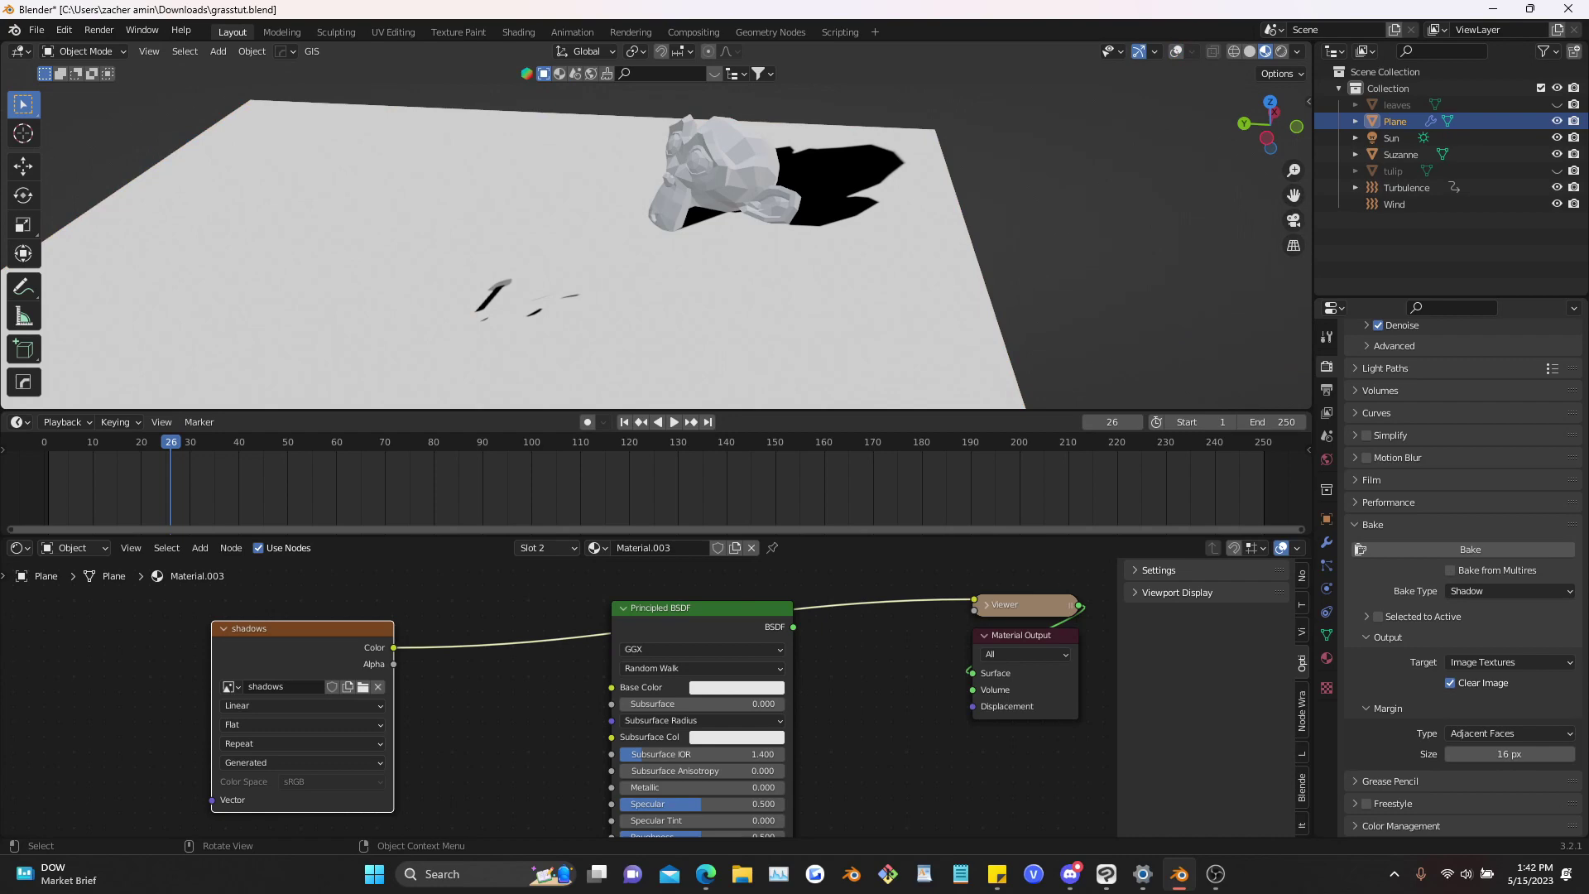
Move the Viewer and Material Output nodes of the grass material away from the RGB Curves chain
{"action": "mouse_move", "coordinate": [629, 248]}
{"action": "middle_mouse_down"}
{"action": "mouse_move", "coordinate": [852, 256]}
{"action": "mouse_move", "coordinate": [625, 220]}
{"action": "mouse_move", "coordinate": [600, 240]}
{"action": "middle_mouse_up"}
{"action": "scroll", "coordinate": [654, 236], "scroll_direction": "down", "scroll_amount": 3}
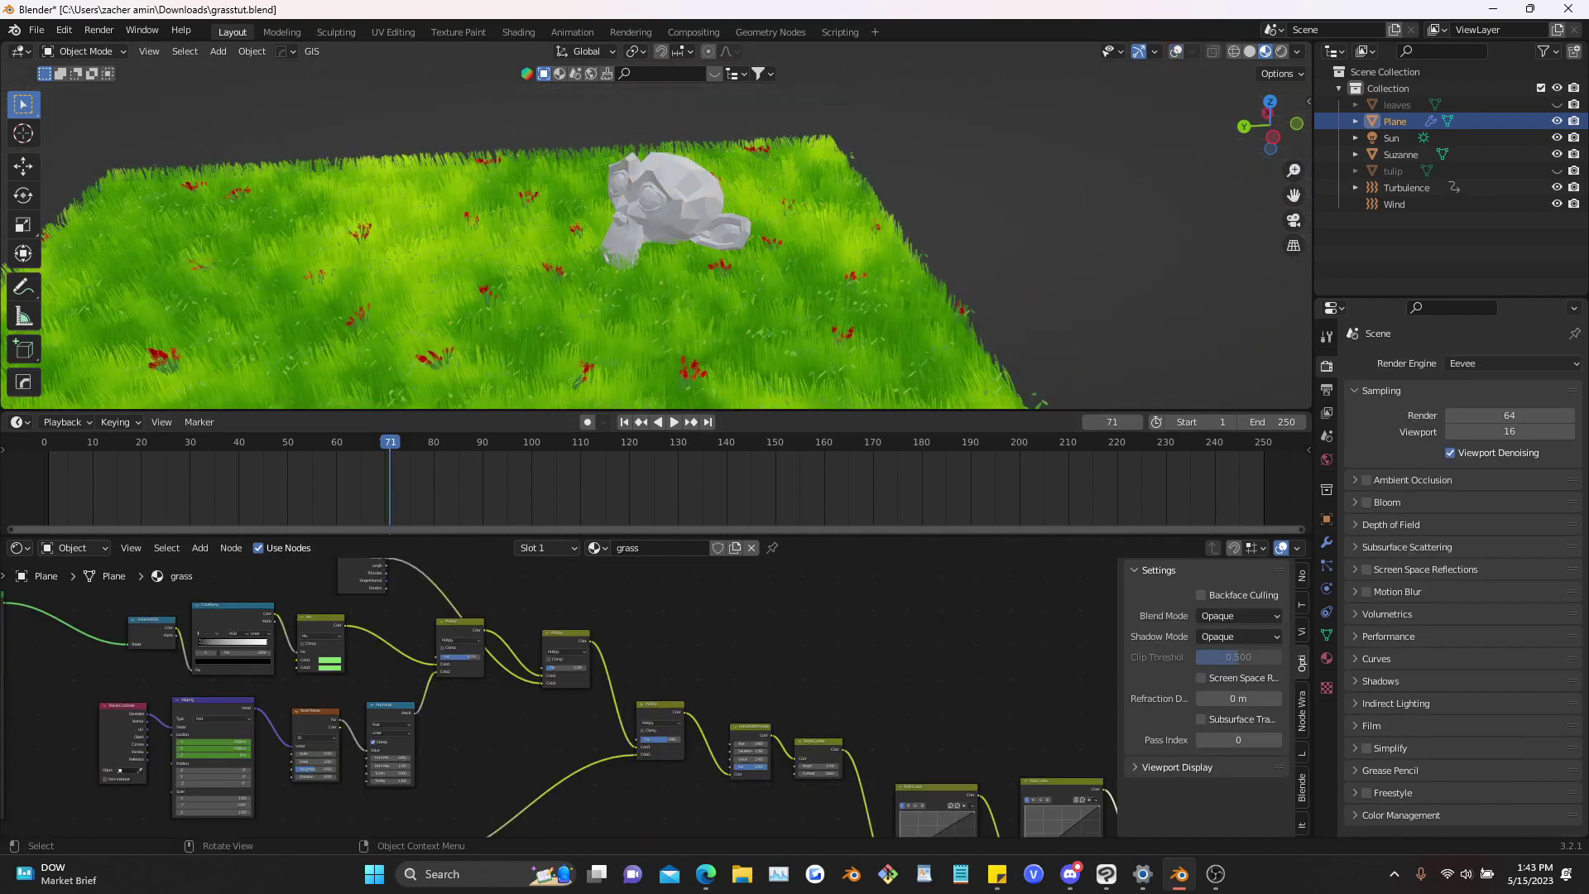
{"action": "scroll", "coordinate": [1034, 737], "scroll_direction": "up", "scroll_amount": 5}
{"action": "left_click_drag", "start_coordinate": [786, 664], "coordinate": [651, 618]}
{"action": "key", "text": "g"}
{"action": "left_click", "coordinate": [830, 699]}
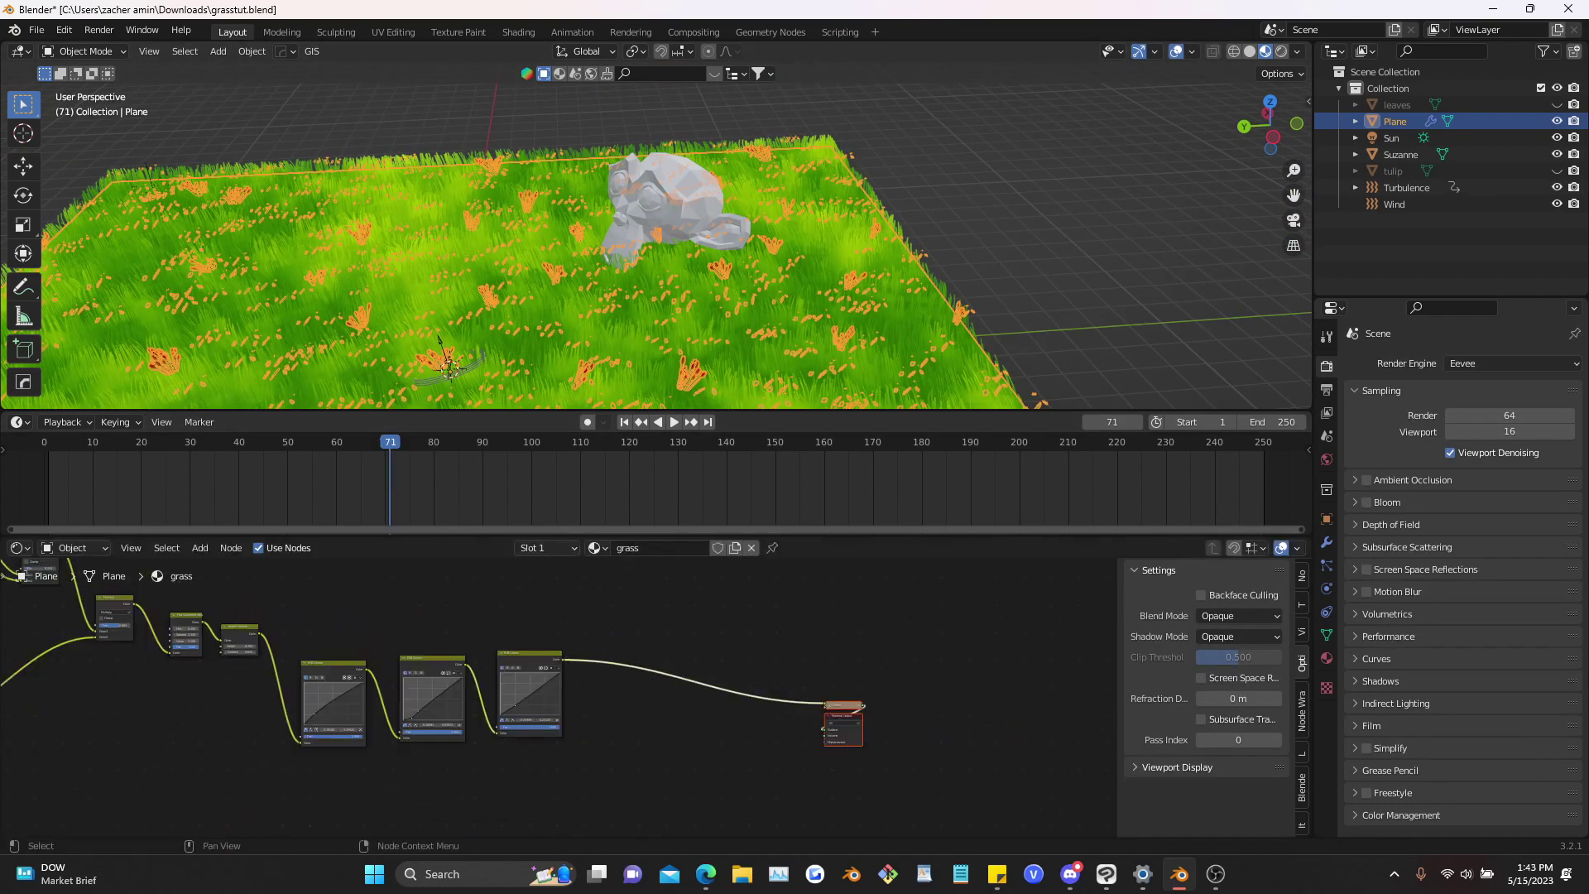
Add an Image Texture node below the last RGB Curves node in the grass material
{"action": "scroll", "coordinate": [745, 704], "scroll_direction": "up", "scroll_amount": 5}
{"action": "key", "text": "shift+a"}
{"action": "left_click", "coordinate": [718, 644]}
{"action": "type", "text": "im"}
{"action": "key", "text": "Return"}
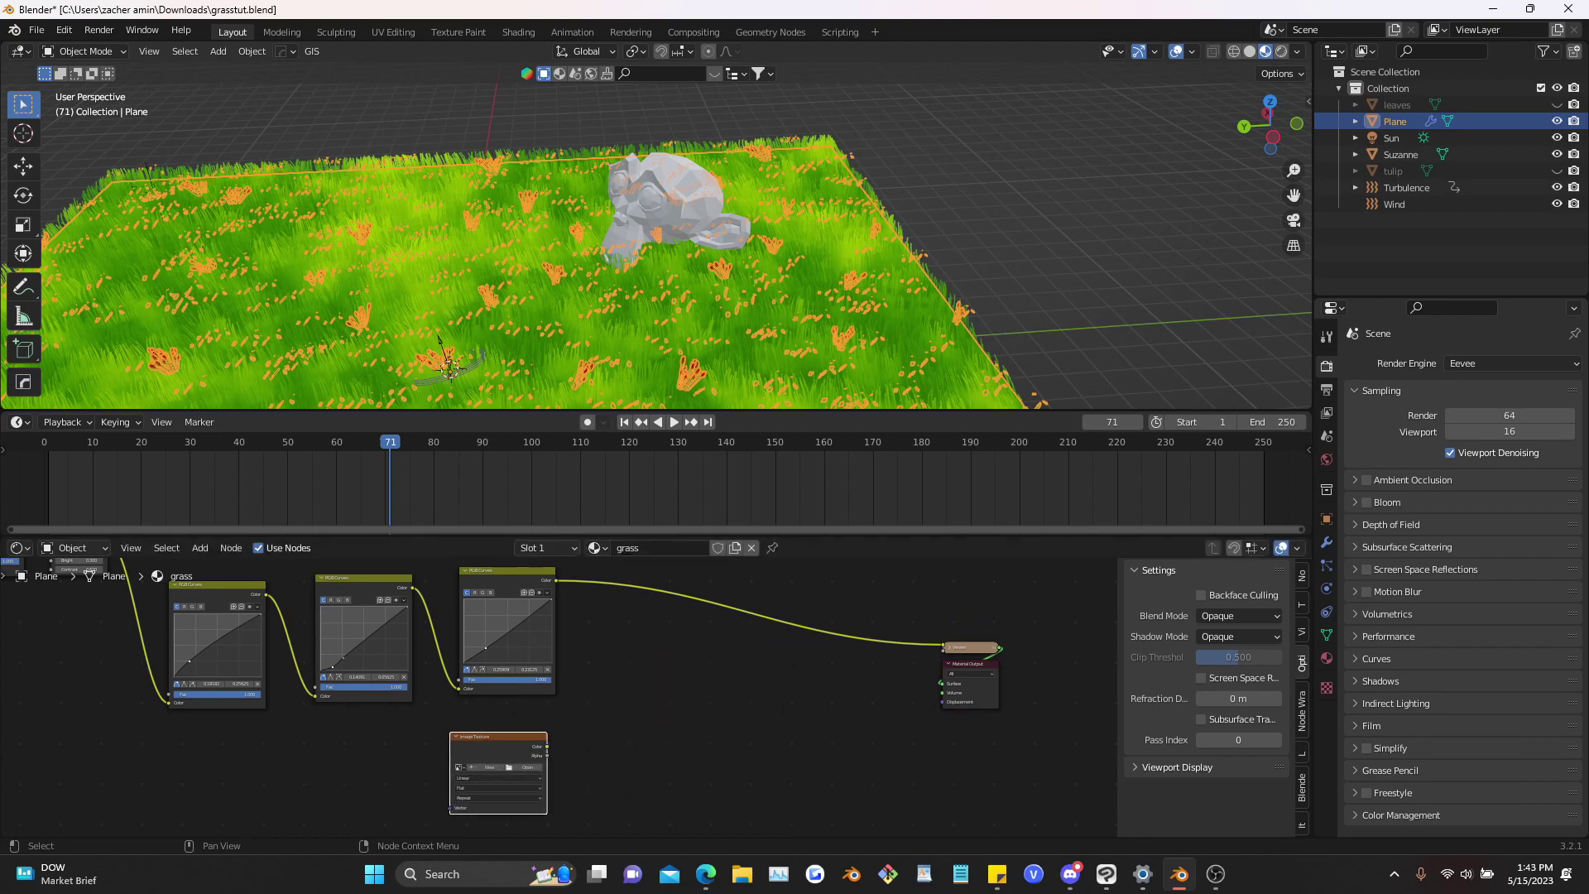
Unhide the leaves and tulip objects in the viewport and reposition the new Image Texture node
{"action": "left_click", "coordinate": [1557, 105]}
{"action": "left_click", "coordinate": [1556, 171]}
{"action": "scroll", "coordinate": [708, 787], "scroll_direction": "up", "scroll_amount": 3}
{"action": "left_click_drag", "start_coordinate": [421, 733], "coordinate": [503, 710]}
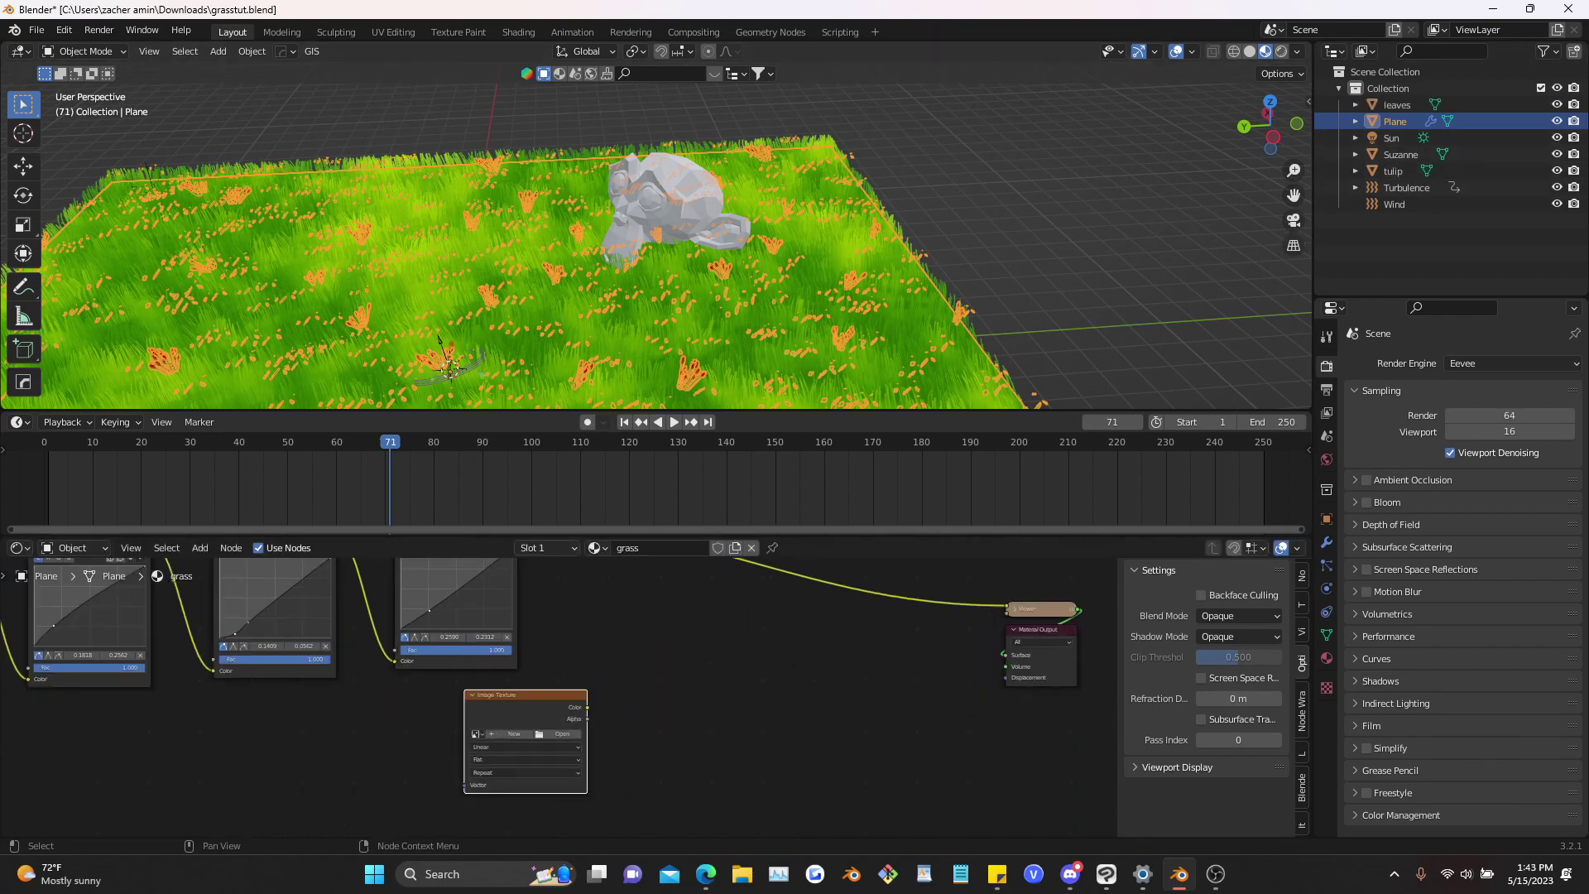
Assign the existing shadows image to the grass material's Image Texture node
{"action": "middle_click_drag", "start_coordinate": [502, 709], "coordinate": [544, 699]}
{"action": "scroll", "coordinate": [543, 700], "scroll_direction": "up", "scroll_amount": 1}
{"action": "scroll", "coordinate": [557, 701], "scroll_direction": "up", "scroll_amount": 2}
{"action": "left_click", "coordinate": [506, 728]}
{"action": "left_click", "coordinate": [530, 597]}
{"action": "left_click", "coordinate": [505, 729]}
{"action": "left_click", "coordinate": [519, 610]}
{"action": "scroll", "coordinate": [571, 745], "scroll_direction": "down", "scroll_amount": 2}
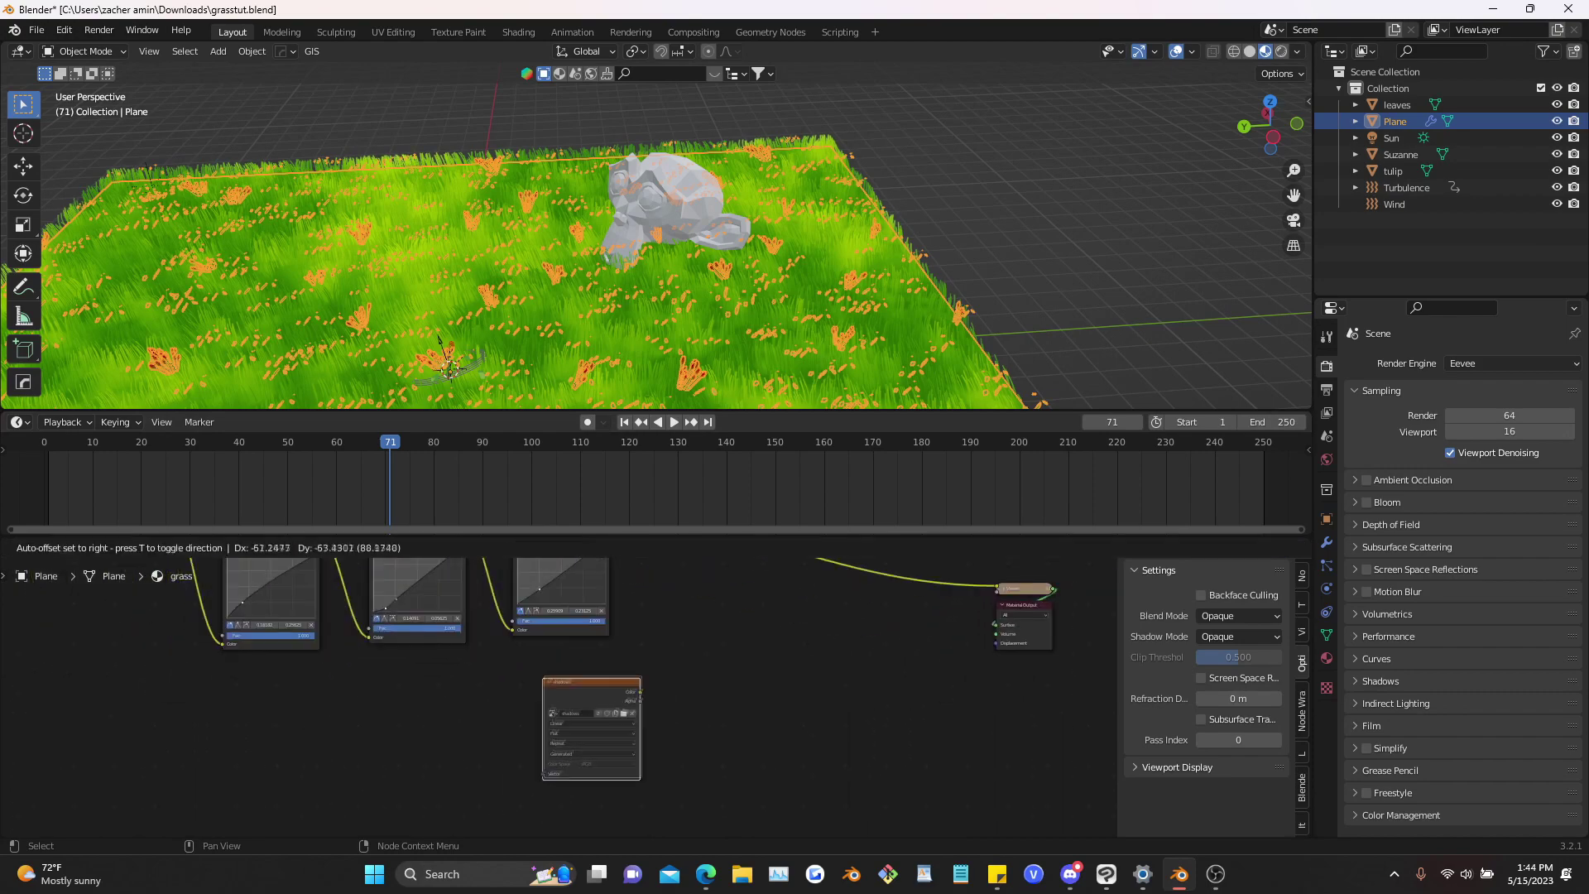
Preview the shadows texture on the grass with the viewport overlays turned off and reposition its node
{"action": "left_click", "coordinate": [589, 731], "text": "ctrl+shift"}
{"action": "scroll", "coordinate": [612, 265], "scroll_direction": "down", "scroll_amount": 3}
{"action": "mouse_move", "coordinate": [612, 265]}
{"action": "middle_mouse_down"}
{"action": "mouse_move", "coordinate": [612, 294]}
{"action": "mouse_move", "coordinate": [613, 279]}
{"action": "middle_mouse_up"}
{"action": "key", "text": "alt+shift+z"}
{"action": "scroll", "coordinate": [616, 290], "scroll_direction": "up", "scroll_amount": 4}
{"action": "middle_click_drag", "start_coordinate": [604, 689], "coordinate": [527, 749]}
{"action": "left_click_drag", "start_coordinate": [528, 749], "coordinate": [506, 738]}
{"action": "mouse_move", "coordinate": [506, 738]}
{"action": "middle_mouse_down"}
{"action": "mouse_move", "coordinate": [484, 761]}
{"action": "mouse_move", "coordinate": [494, 710]}
{"action": "middle_mouse_up"}
Try to add a MixRGB node from the last RGB Curves node's color output
{"action": "scroll", "coordinate": [494, 711], "scroll_direction": "up", "scroll_amount": 3}
{"action": "key", "text": "shift+a"}
{"action": "left_click", "coordinate": [650, 638]}
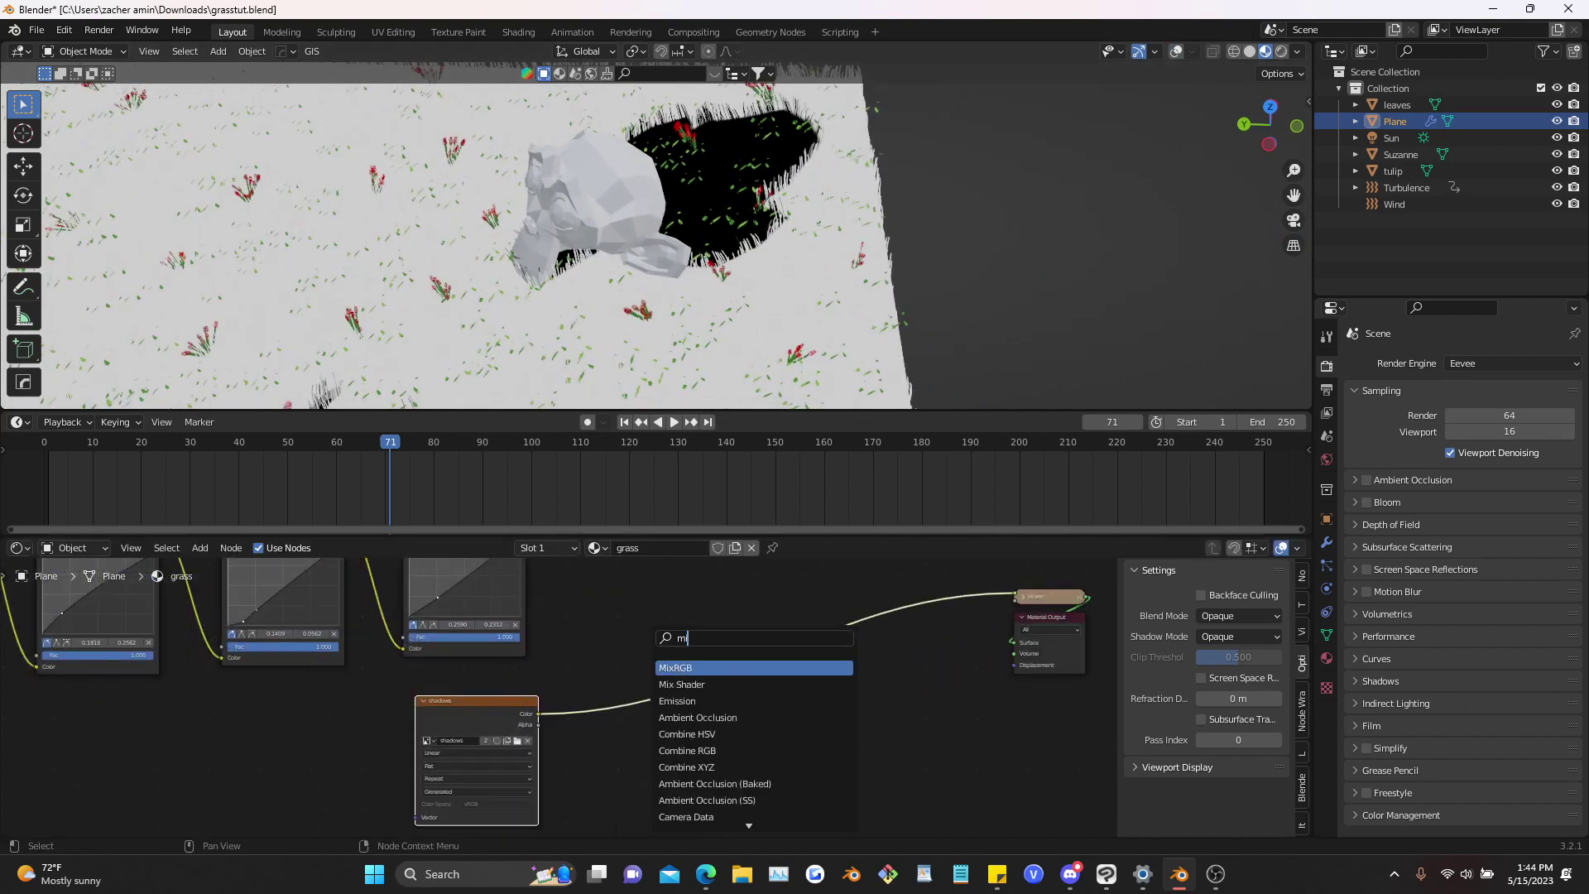
{"action": "key", "text": "Escape"}
{"action": "middle_click_drag", "start_coordinate": [500, 702], "coordinate": [509, 768]}
{"action": "left_click_drag", "start_coordinate": [509, 768], "coordinate": [494, 758]}
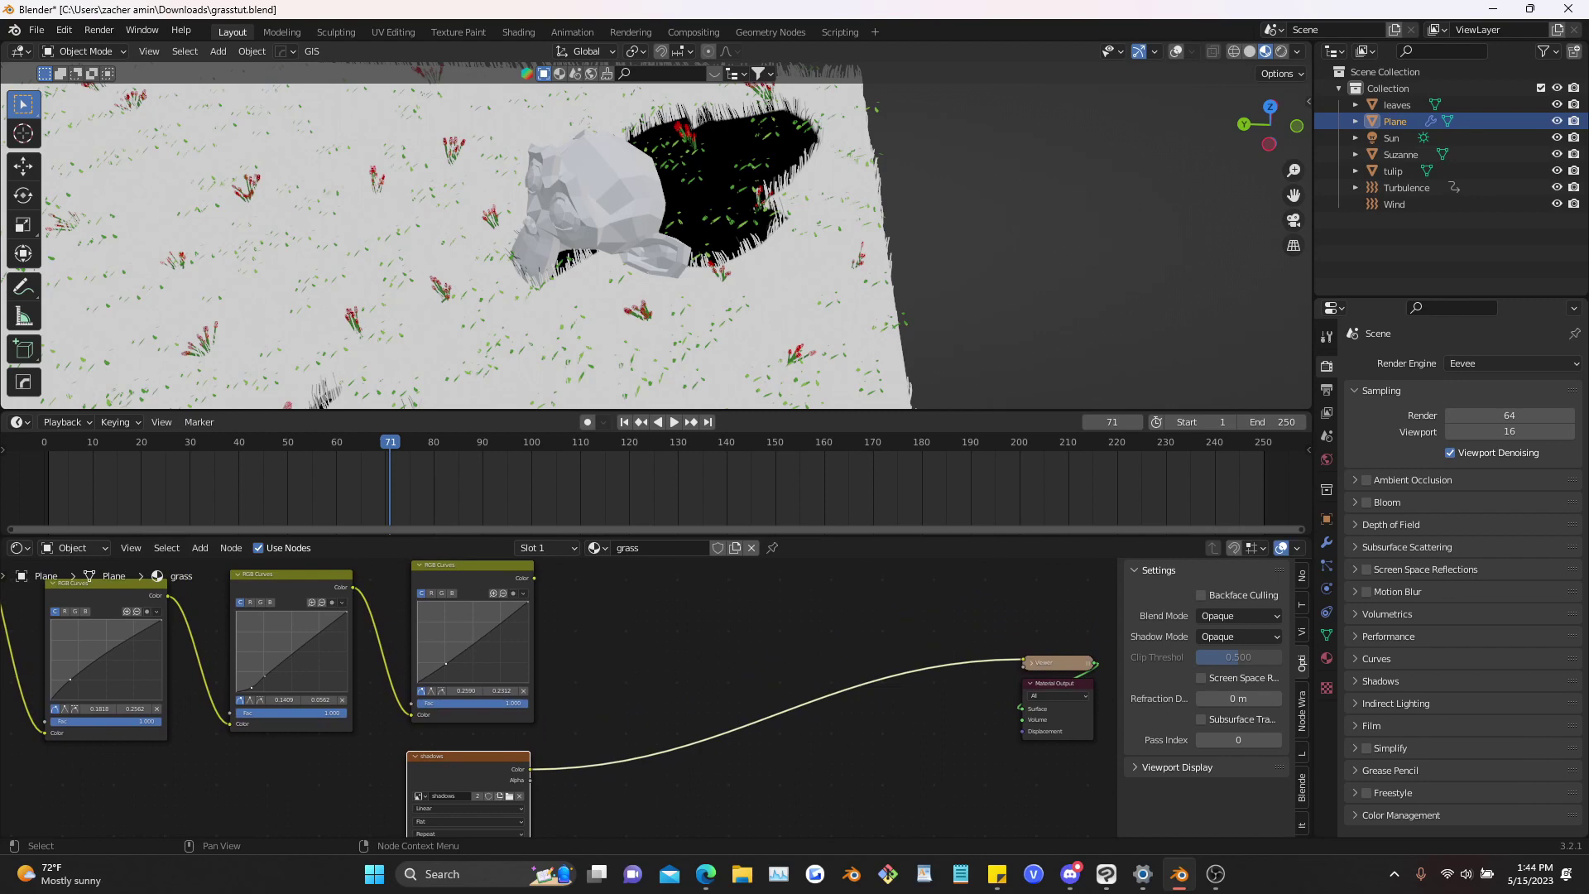
{"action": "left_click_drag", "start_coordinate": [534, 577], "coordinate": [639, 605]}
{"action": "type", "text": "mixrgb"}
{"action": "key", "text": "Return"}
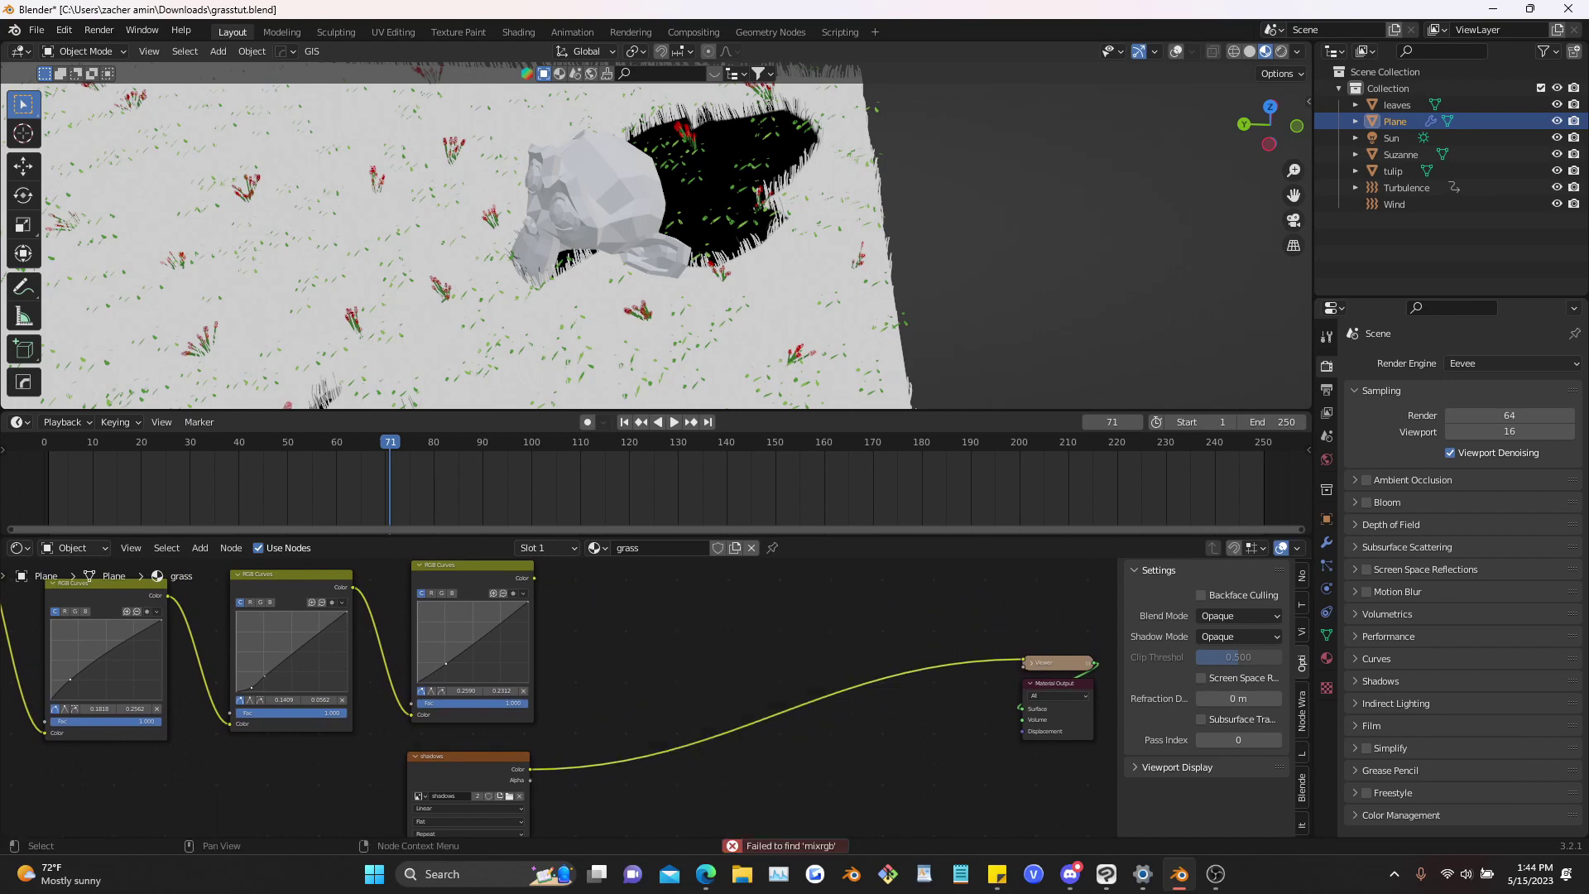
Add a Mix node taking the last RGB Curves color as Color1 and the shadows texture color as Color2
{"action": "left_click_drag", "start_coordinate": [560, 576], "coordinate": [624, 605]}
{"action": "type", "text": "mix"}
{"action": "key", "text": "Return"}
{"action": "left_click", "coordinate": [615, 607]}
{"action": "left_click_drag", "start_coordinate": [530, 769], "coordinate": [613, 688]}
{"action": "scroll", "coordinate": [577, 575], "scroll_direction": "up", "scroll_amount": 2}
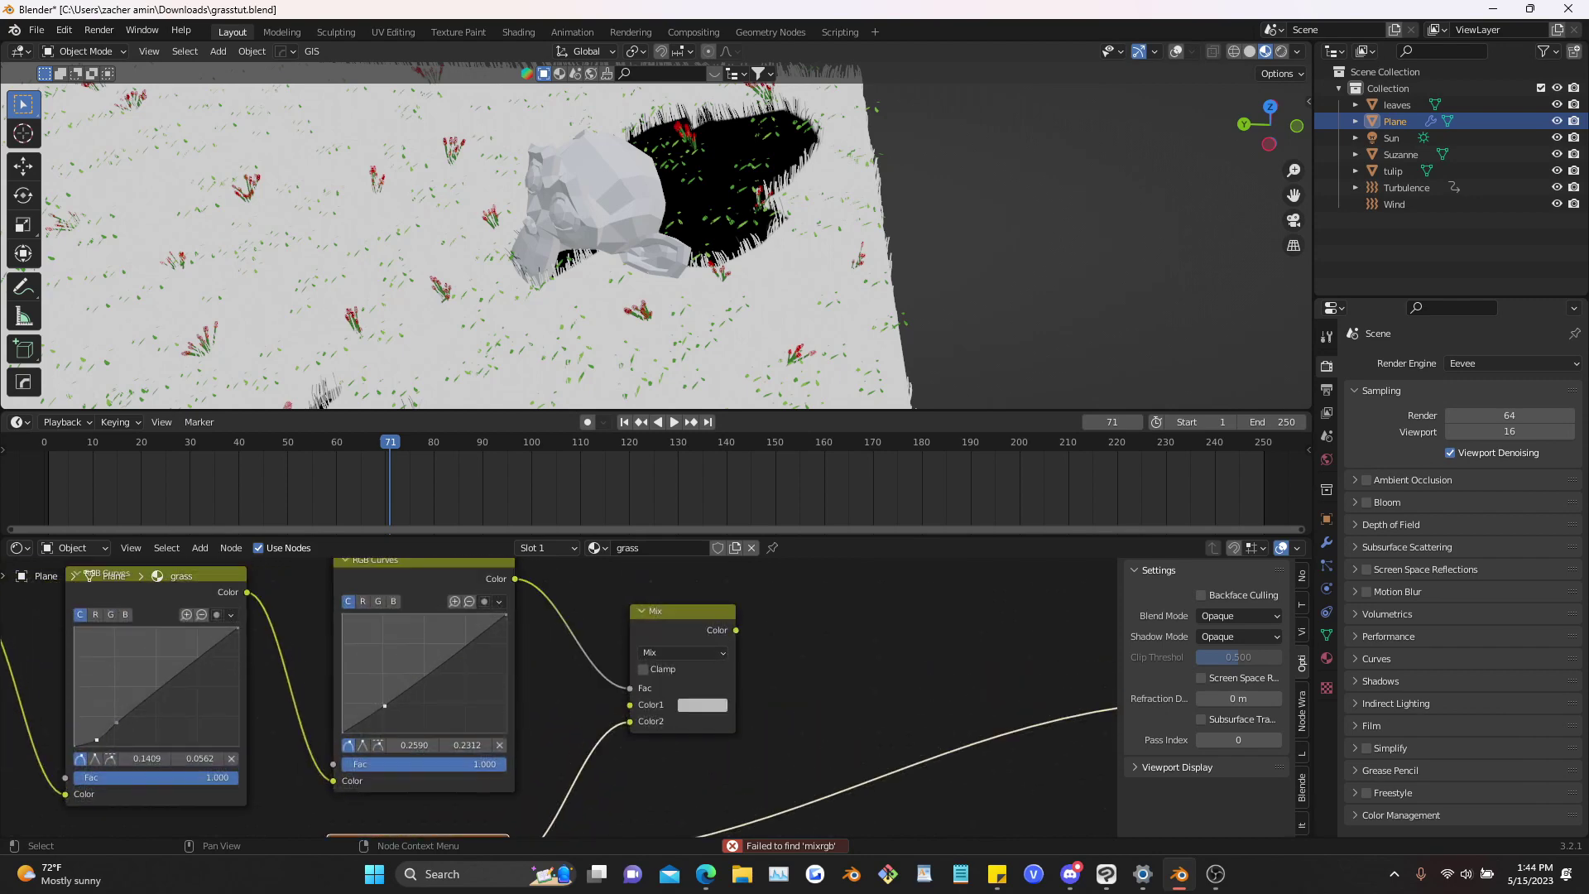
{"action": "right_click_drag", "start_coordinate": [613, 660], "coordinate": [614, 684], "text": "ctrl"}
Set the Mix node's blending mode to Multiply with a factor of 1.000 and preview its result
{"action": "left_click", "coordinate": [683, 653]}
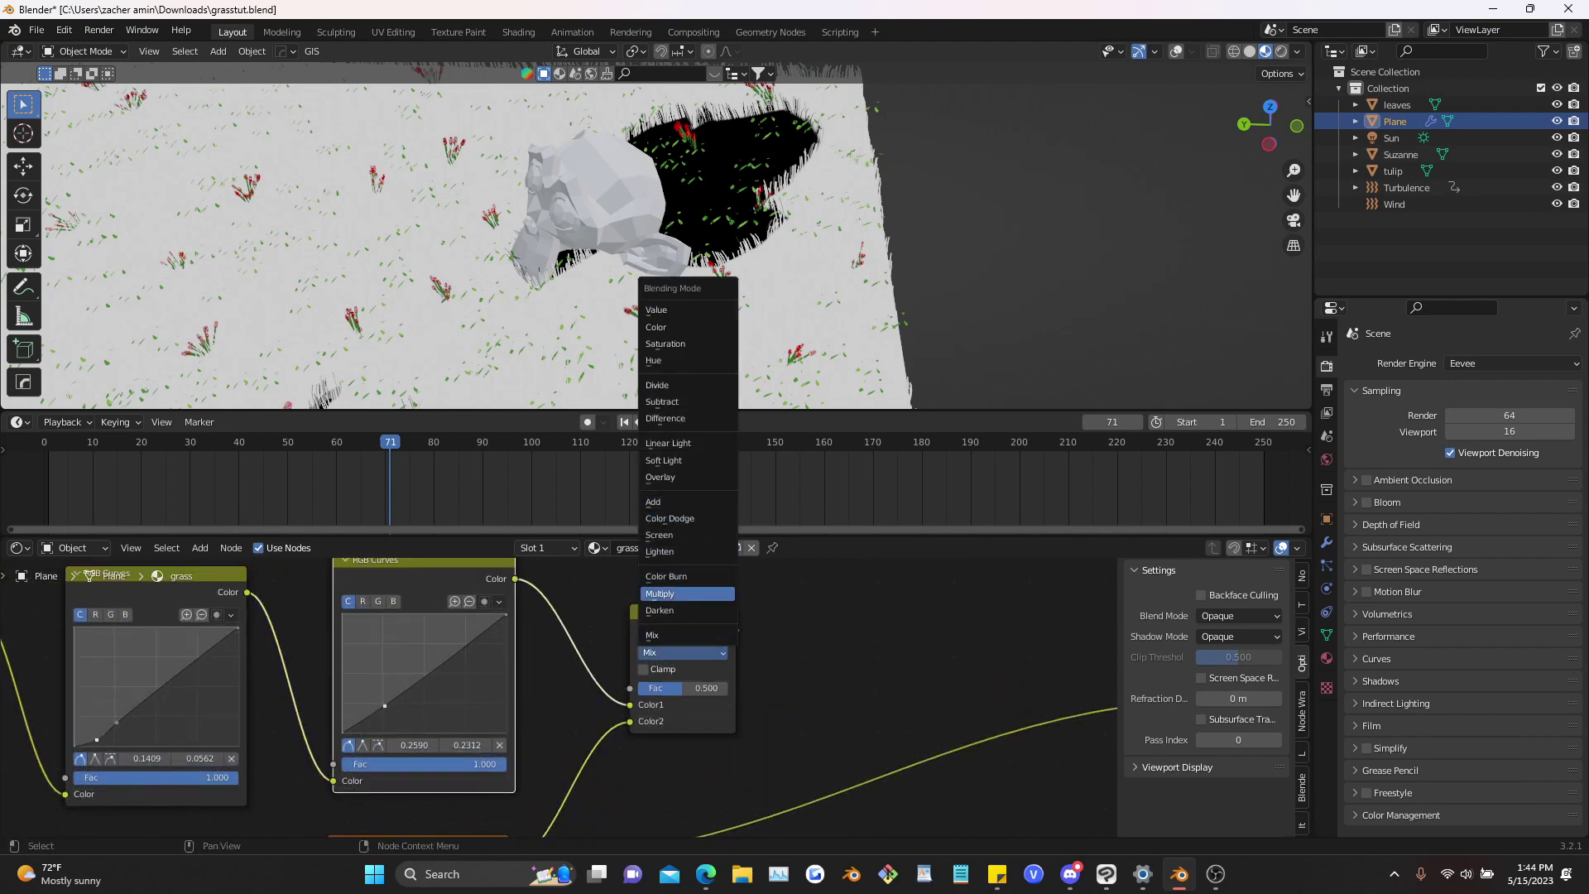
{"action": "left_click", "coordinate": [687, 594]}
{"action": "left_click", "coordinate": [686, 615], "text": "ctrl+shift"}
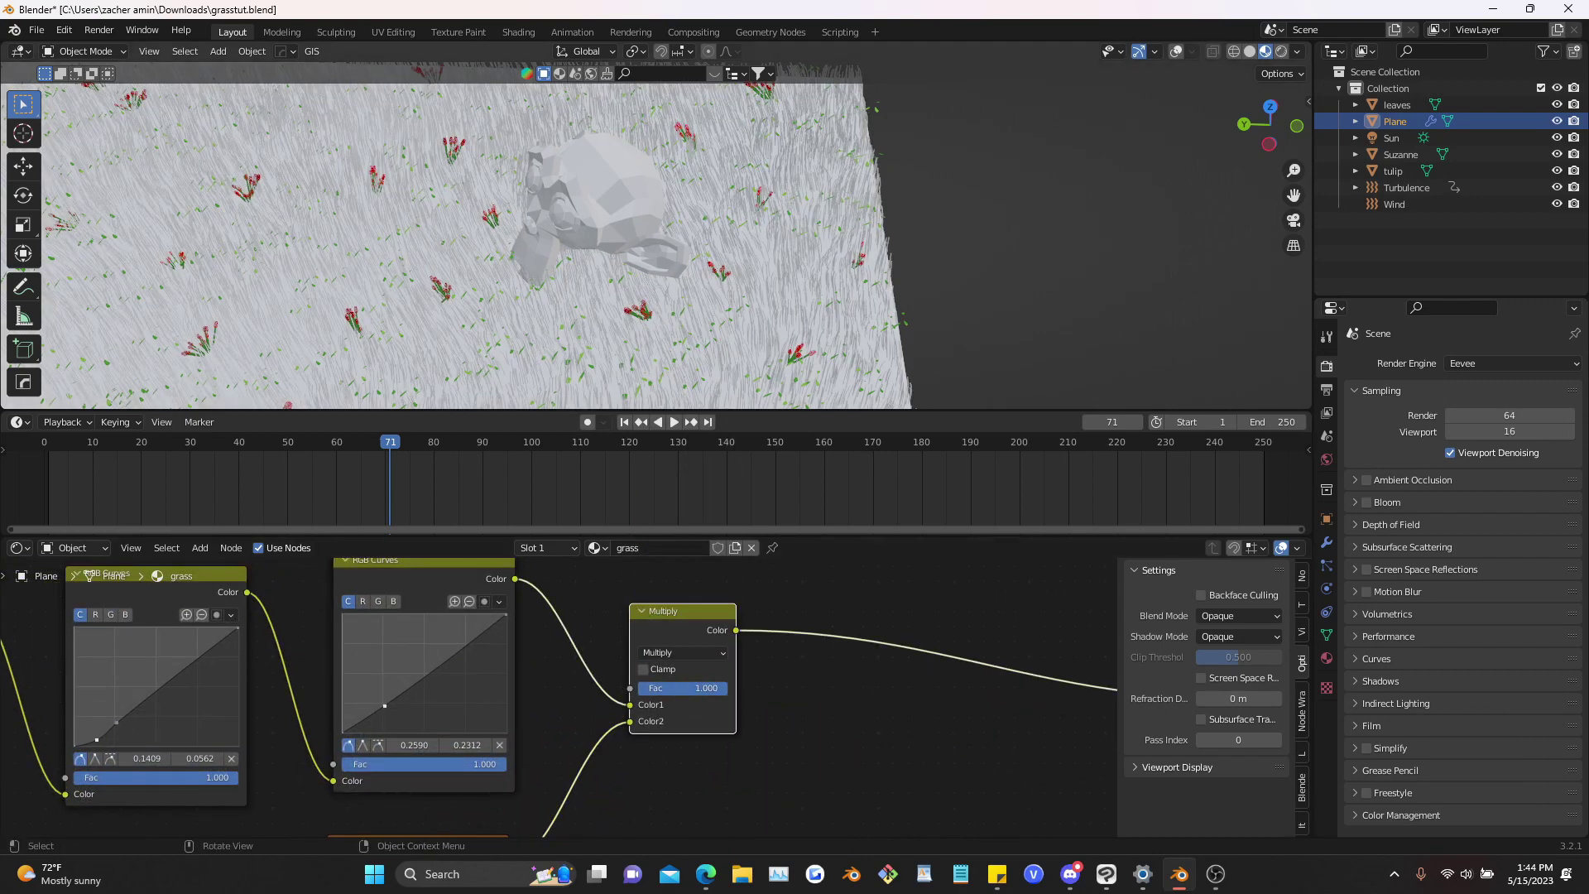
Lower the Multiply node's factor below 1 to soften the monkey's shadow on the grass
{"action": "middle_click_drag", "start_coordinate": [372, 187], "coordinate": [538, 222]}
{"action": "scroll", "coordinate": [556, 217], "scroll_direction": "up", "scroll_amount": 2}
{"action": "scroll", "coordinate": [536, 195], "scroll_direction": "down", "scroll_amount": 3}
{"action": "scroll", "coordinate": [546, 217], "scroll_direction": "up", "scroll_amount": 5}
{"action": "left_click_drag", "start_coordinate": [703, 688], "coordinate": [687, 688]}
{"action": "scroll", "coordinate": [579, 256], "scroll_direction": "down", "scroll_amount": 1}
{"action": "mouse_move", "coordinate": [580, 257]}
{"action": "middle_mouse_down"}
{"action": "mouse_move", "coordinate": [728, 227]}
{"action": "mouse_move", "coordinate": [844, 265]}
{"action": "mouse_move", "coordinate": [583, 255]}
{"action": "middle_mouse_up"}
{"action": "scroll", "coordinate": [563, 794], "scroll_direction": "down", "scroll_amount": 3}
Spread the Multiply node and the shadows texture node apart to make room between them
{"action": "middle_click_drag", "start_coordinate": [563, 794], "coordinate": [560, 678]}
{"action": "scroll", "coordinate": [561, 687], "scroll_direction": "up", "scroll_amount": 2}
{"action": "left_click_drag", "start_coordinate": [763, 645], "coordinate": [693, 581]}
{"action": "key", "text": "g"}
{"action": "left_click", "coordinate": [803, 618]}
{"action": "left_click_drag", "start_coordinate": [599, 782], "coordinate": [394, 697]}
{"action": "key", "text": "g"}
{"action": "left_click", "coordinate": [350, 738]}
{"action": "scroll", "coordinate": [580, 256], "scroll_direction": "down", "scroll_amount": 3}
{"action": "mouse_move", "coordinate": [579, 257]}
{"action": "middle_mouse_down"}
{"action": "mouse_move", "coordinate": [704, 240]}
{"action": "mouse_move", "coordinate": [579, 257]}
{"action": "middle_mouse_up"}
{"action": "scroll", "coordinate": [579, 257], "scroll_direction": "up", "scroll_amount": 3}
{"action": "scroll", "coordinate": [543, 668], "scroll_direction": "down", "scroll_amount": 4}
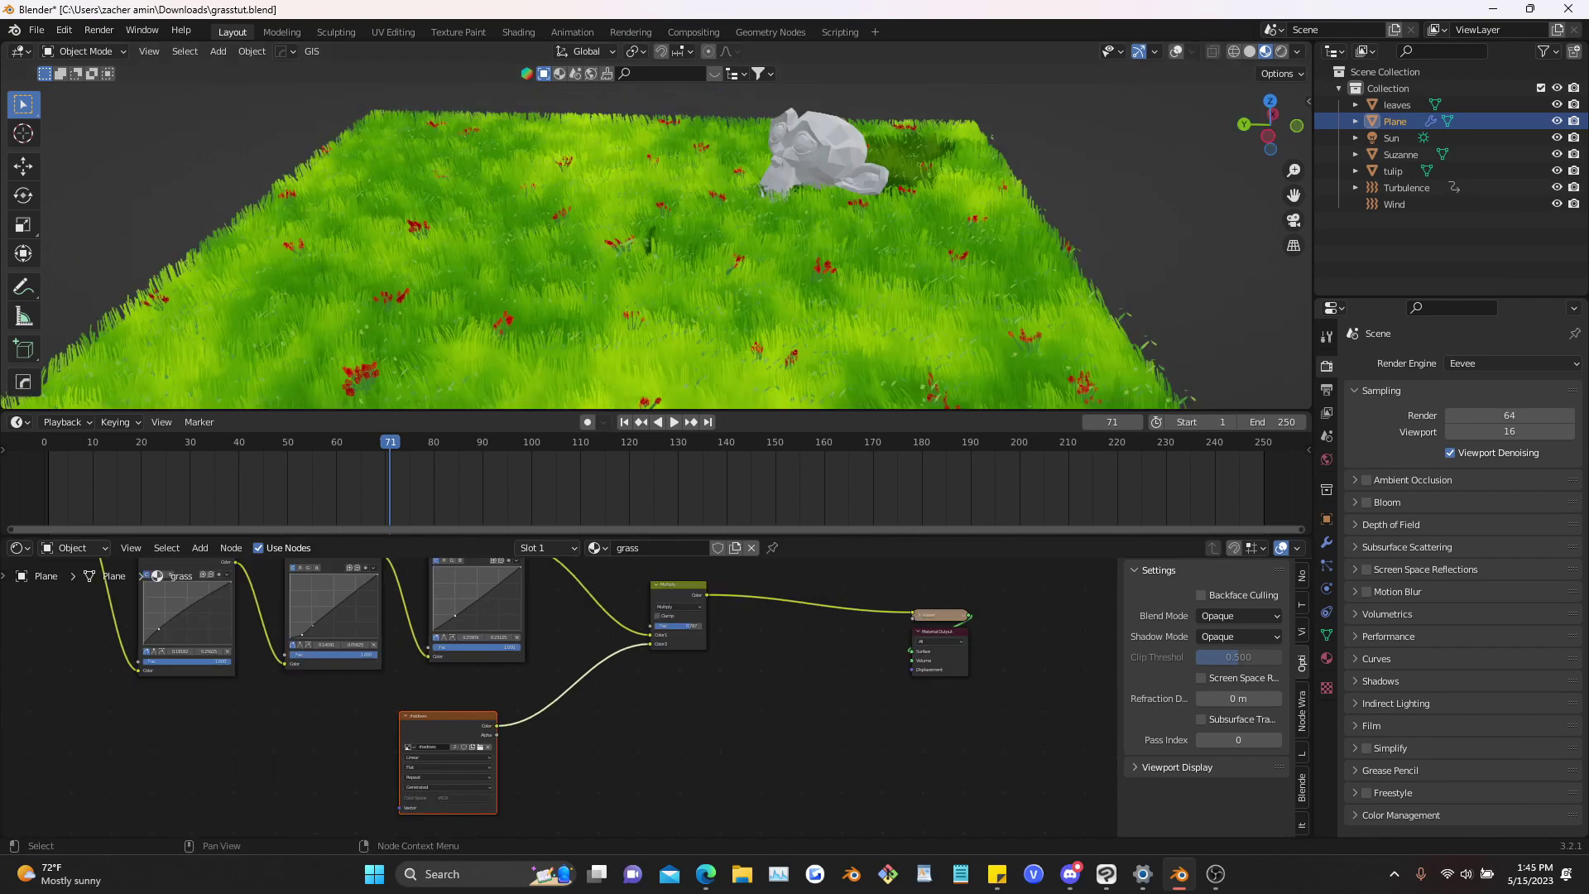
Preview the shadows texture node alone on the grass
{"action": "middle_click_drag", "start_coordinate": [569, 710], "coordinate": [553, 704]}
{"action": "scroll", "coordinate": [553, 704], "scroll_direction": "up", "scroll_amount": 4}
{"action": "left_click", "coordinate": [412, 728]}
{"action": "left_click", "coordinate": [412, 728], "text": "ctrl+shift"}
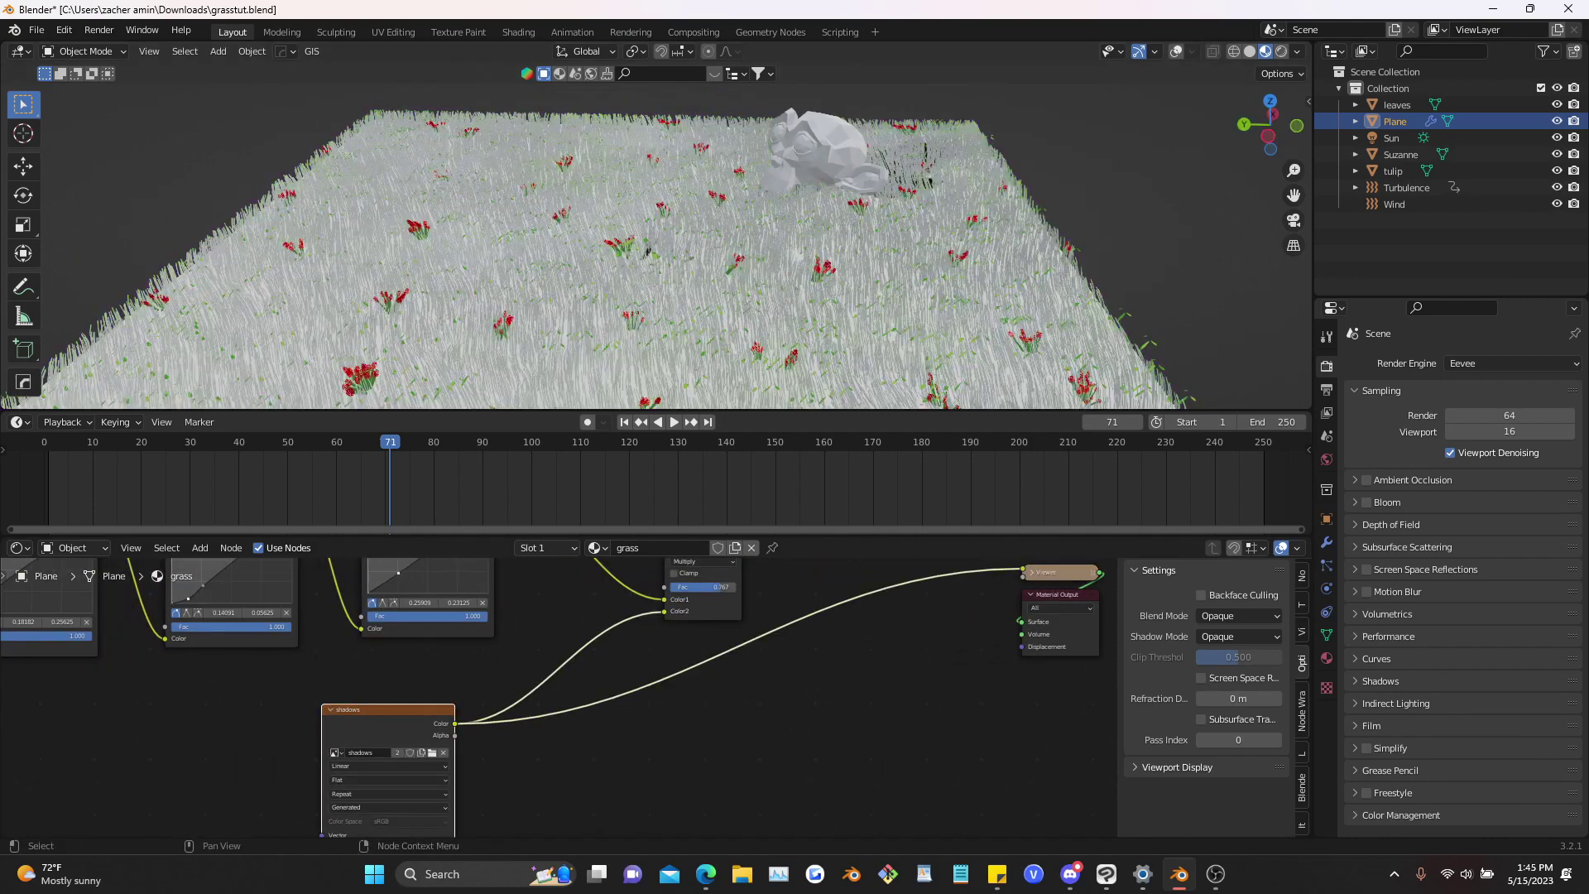
Insert a Mix node on the link between the shadows texture and the Multiply node
{"action": "key", "text": "shift+a"}
{"action": "left_click", "coordinate": [503, 644]}
{"action": "type", "text": "mix"}
{"action": "key", "text": "Return"}
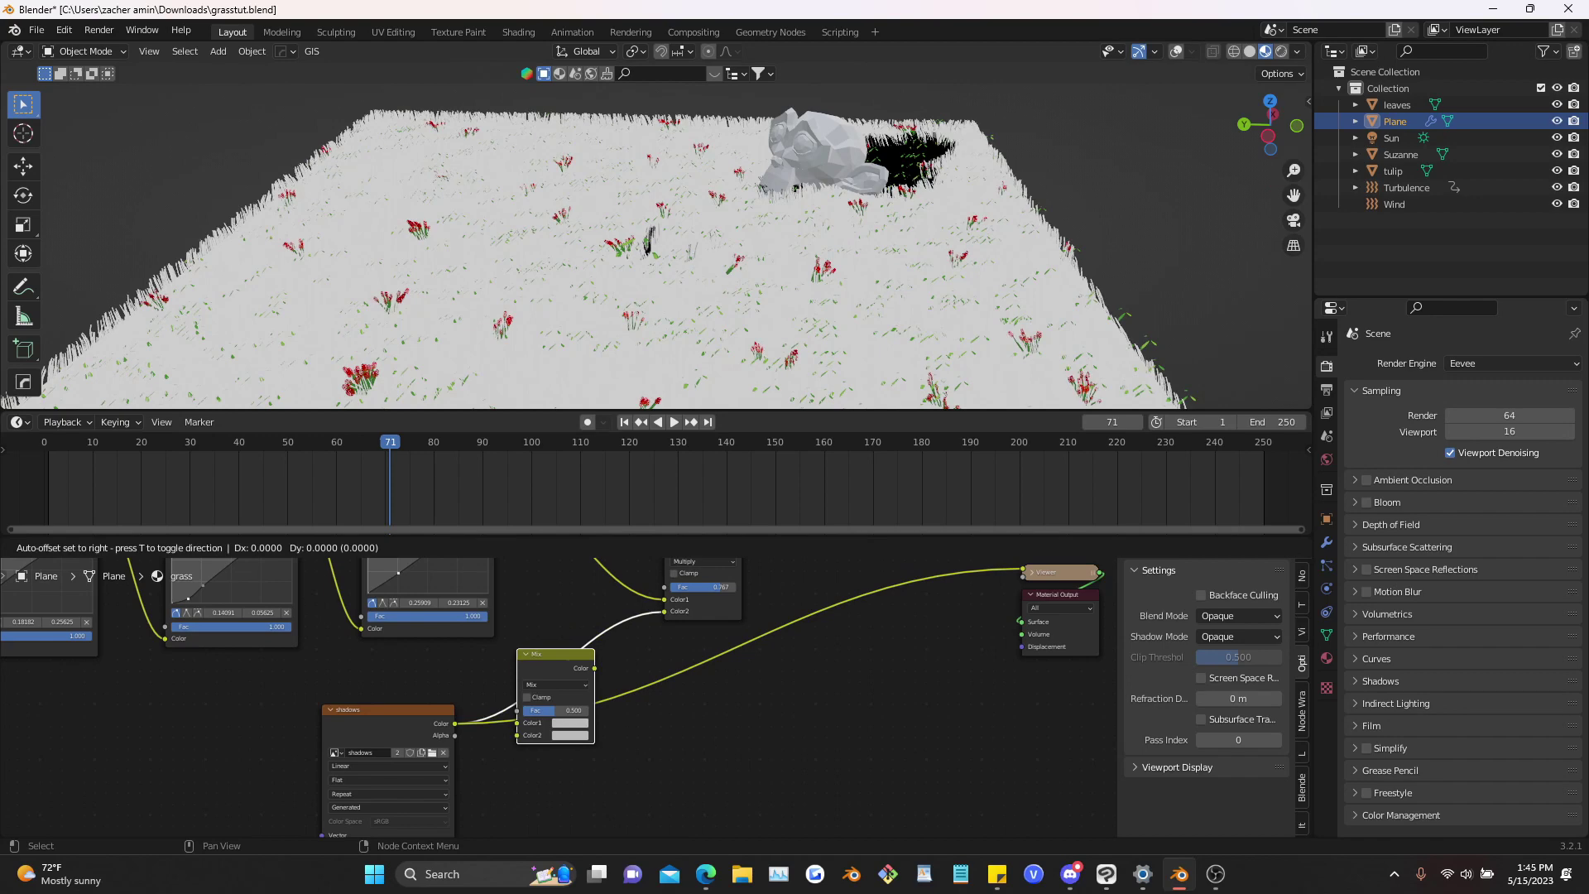
{"action": "left_click", "coordinate": [580, 671]}
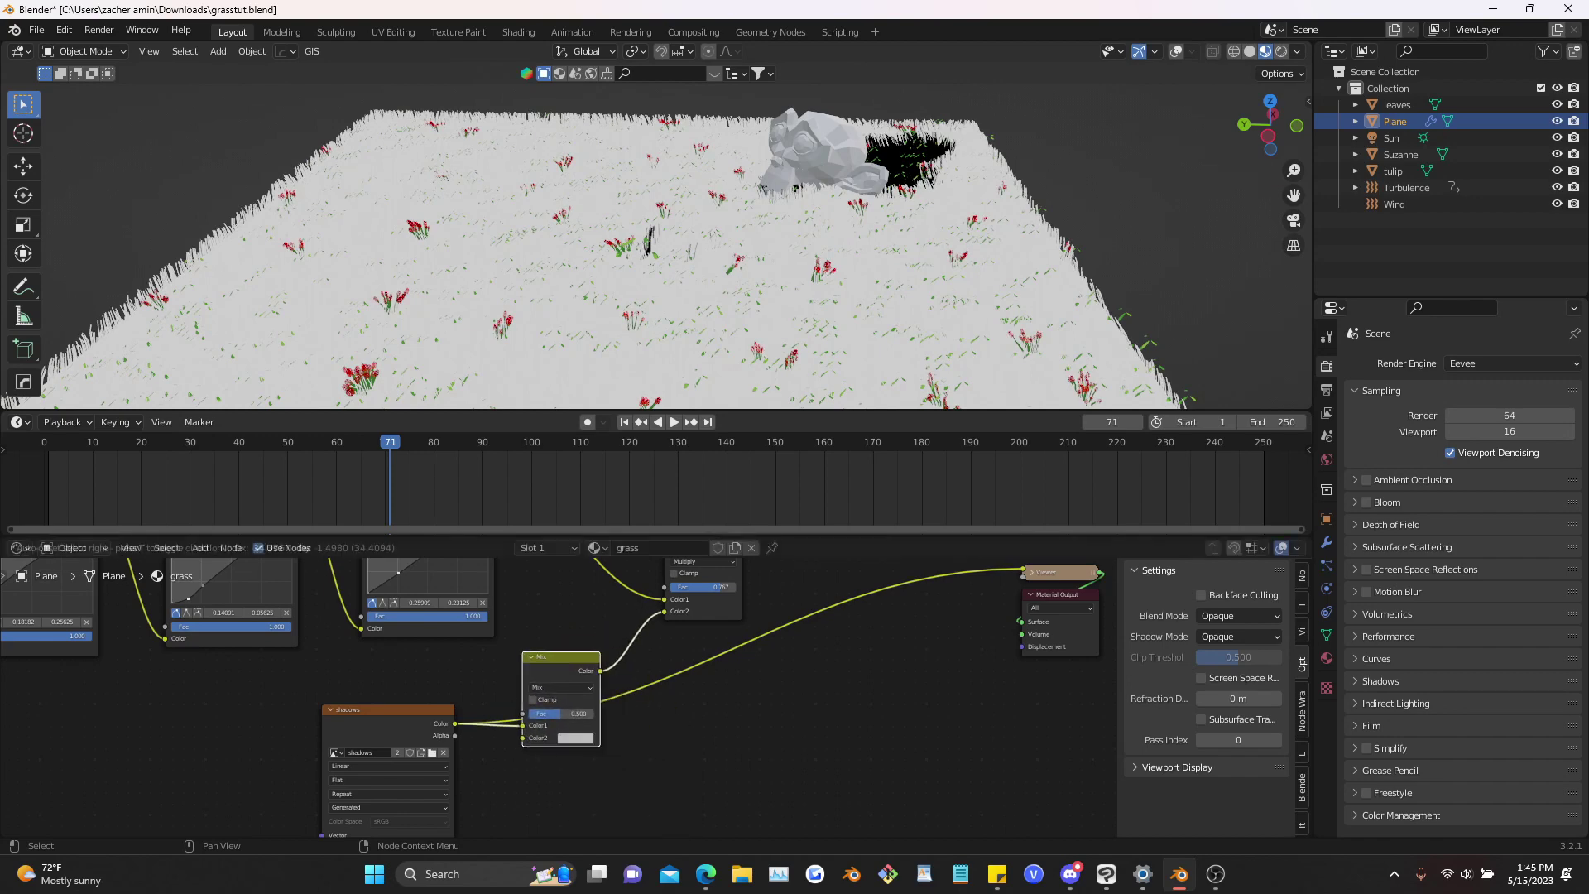
Connect the shadows texture color to the new Mix node's factor and preview that node
{"action": "scroll", "coordinate": [611, 694], "scroll_direction": "up", "scroll_amount": 2}
{"action": "left_click_drag", "start_coordinate": [563, 634], "coordinate": [560, 599]}
{"action": "left_click", "coordinate": [582, 708]}
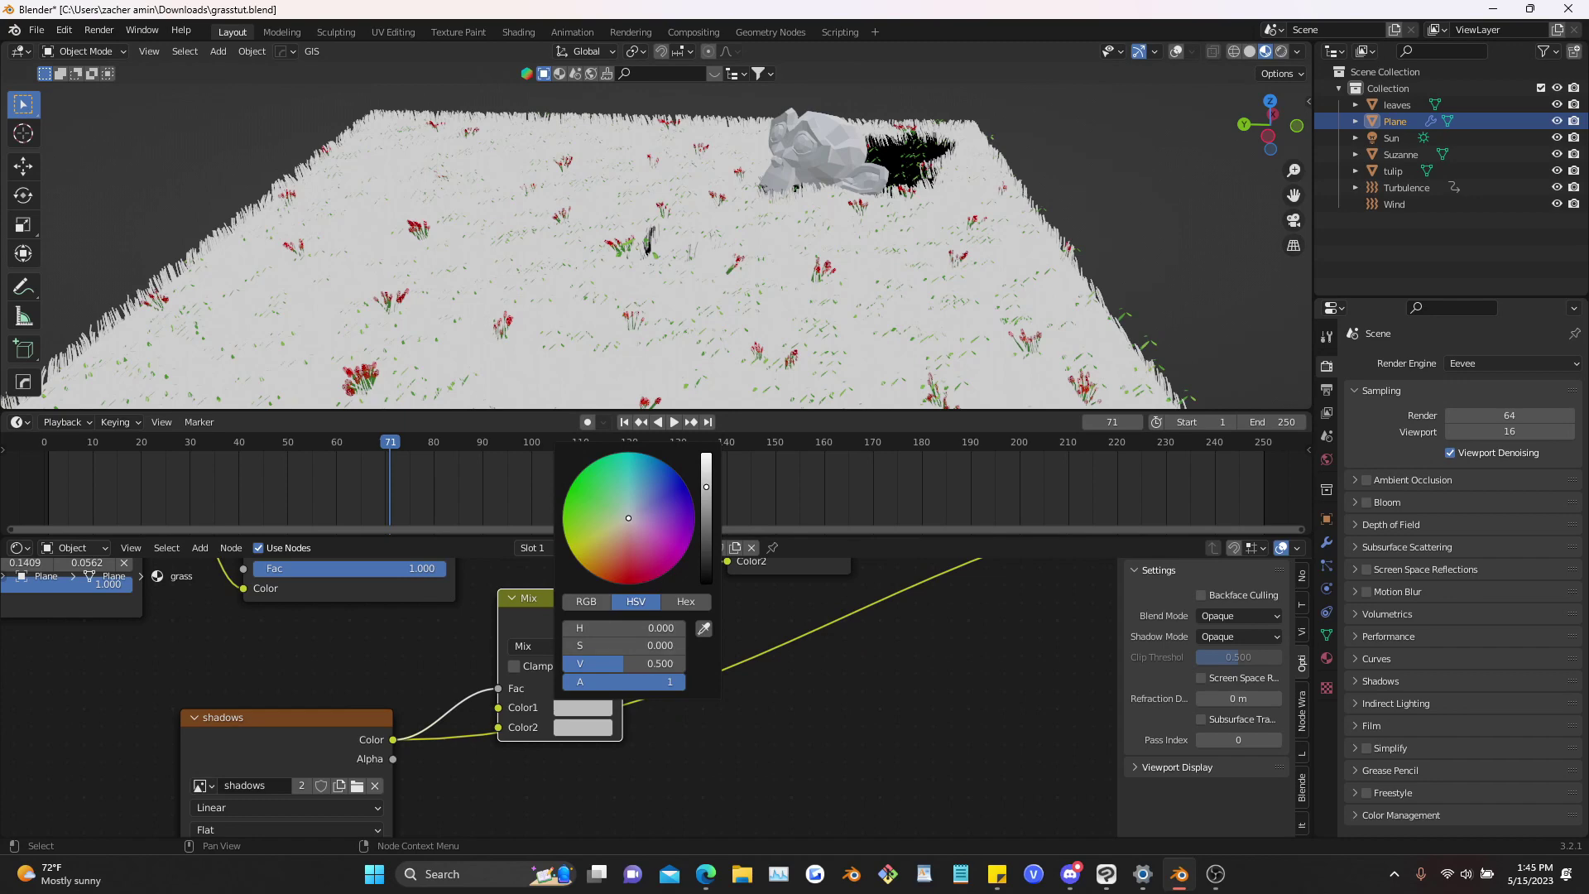
{"action": "left_click", "coordinate": [566, 616], "text": "ctrl+shift"}
{"action": "scroll", "coordinate": [358, 773], "scroll_direction": "down", "scroll_amount": 1}
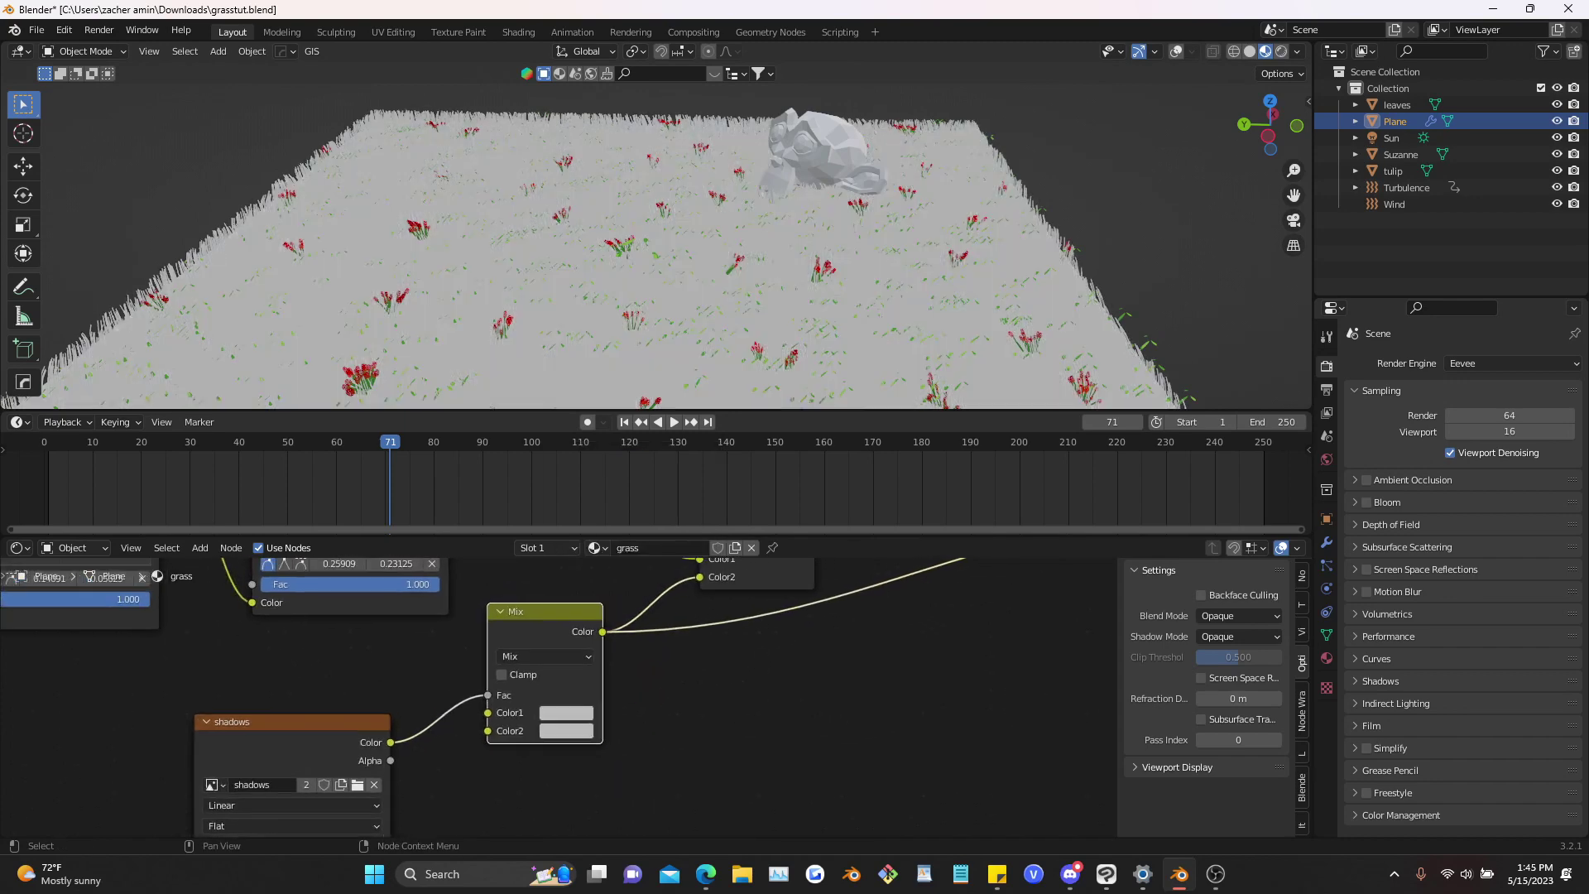
Set the Mix node's Color1 to a dark blue with hue 0.638 and its Color2 to white with value 1
{"action": "left_click", "coordinate": [584, 694]}
{"action": "left_click", "coordinate": [652, 492]}
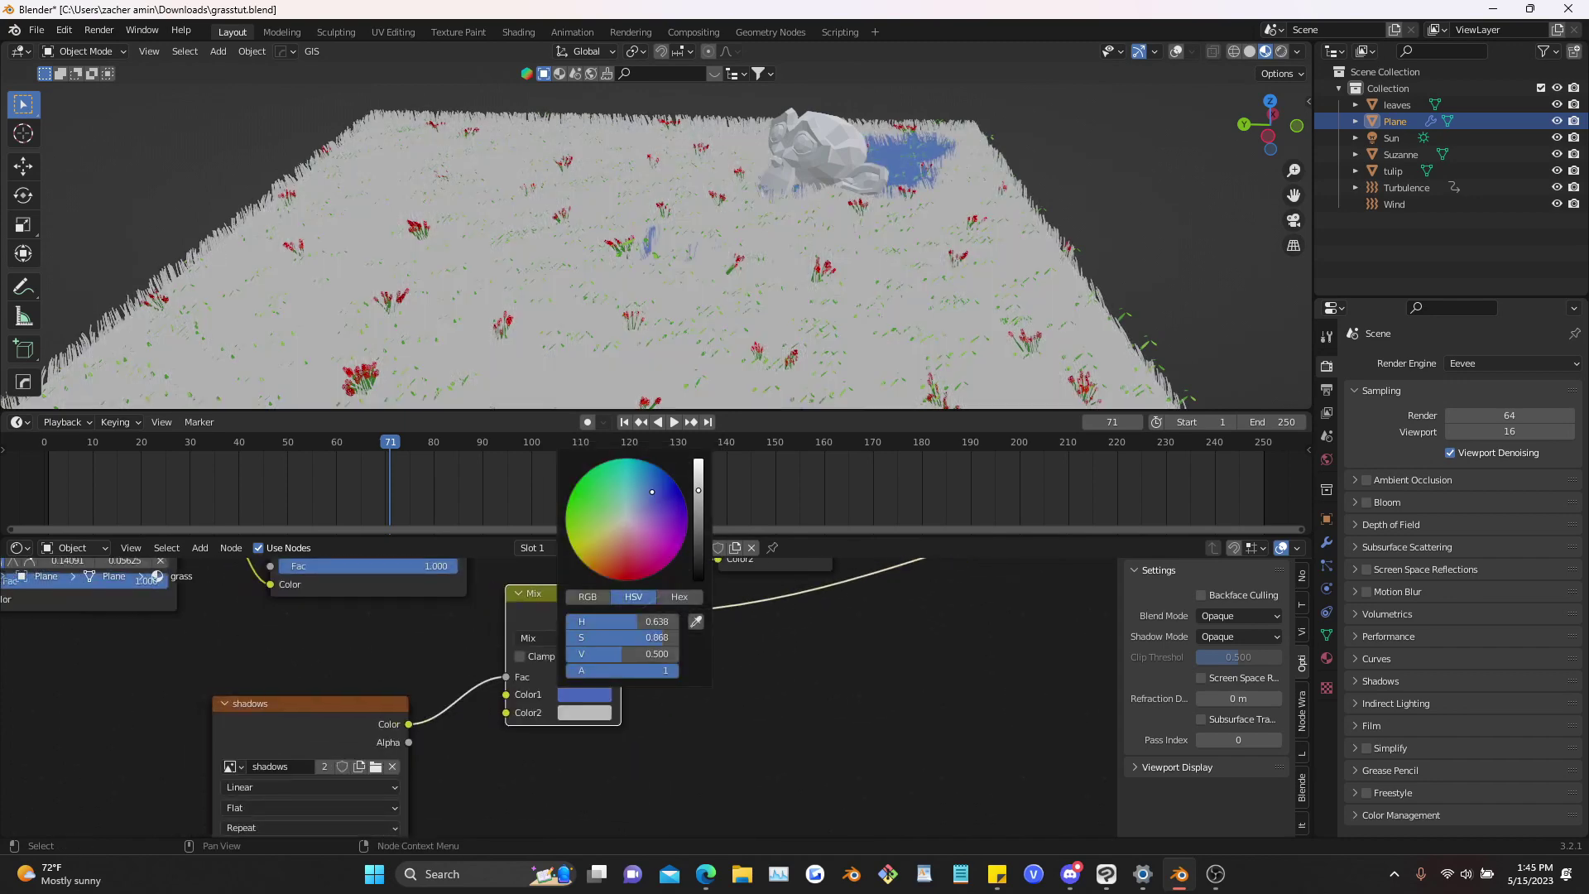
{"action": "left_click_drag", "start_coordinate": [699, 491], "coordinate": [699, 530]}
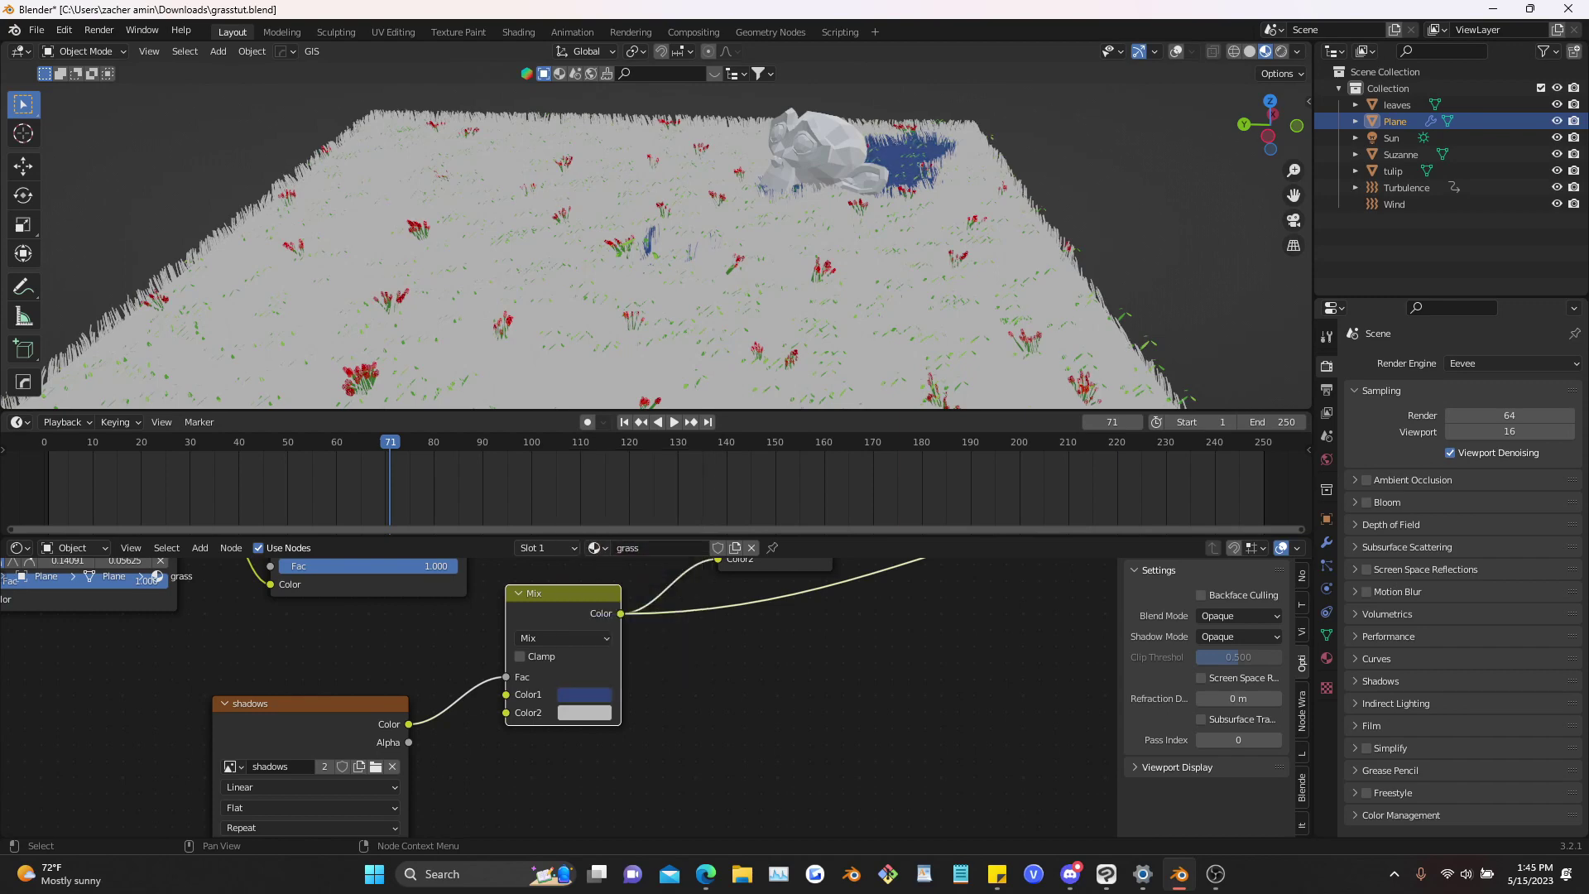
{"action": "left_click", "coordinate": [584, 712]}
{"action": "type", "text": "1"}
{"action": "key", "text": "Return"}
Route the Multiply node's result to the viewer to preview the tinted shadow on the green grass
{"action": "scroll", "coordinate": [729, 662], "scroll_direction": "down", "scroll_amount": 3}
{"action": "middle_click_drag", "start_coordinate": [729, 612], "coordinate": [620, 704]}
{"action": "left_click", "coordinate": [620, 612], "text": "ctrl+shift"}
{"action": "middle_click_drag", "start_coordinate": [523, 720], "coordinate": [553, 692]}
{"action": "scroll", "coordinate": [553, 692], "scroll_direction": "up", "scroll_amount": 1}
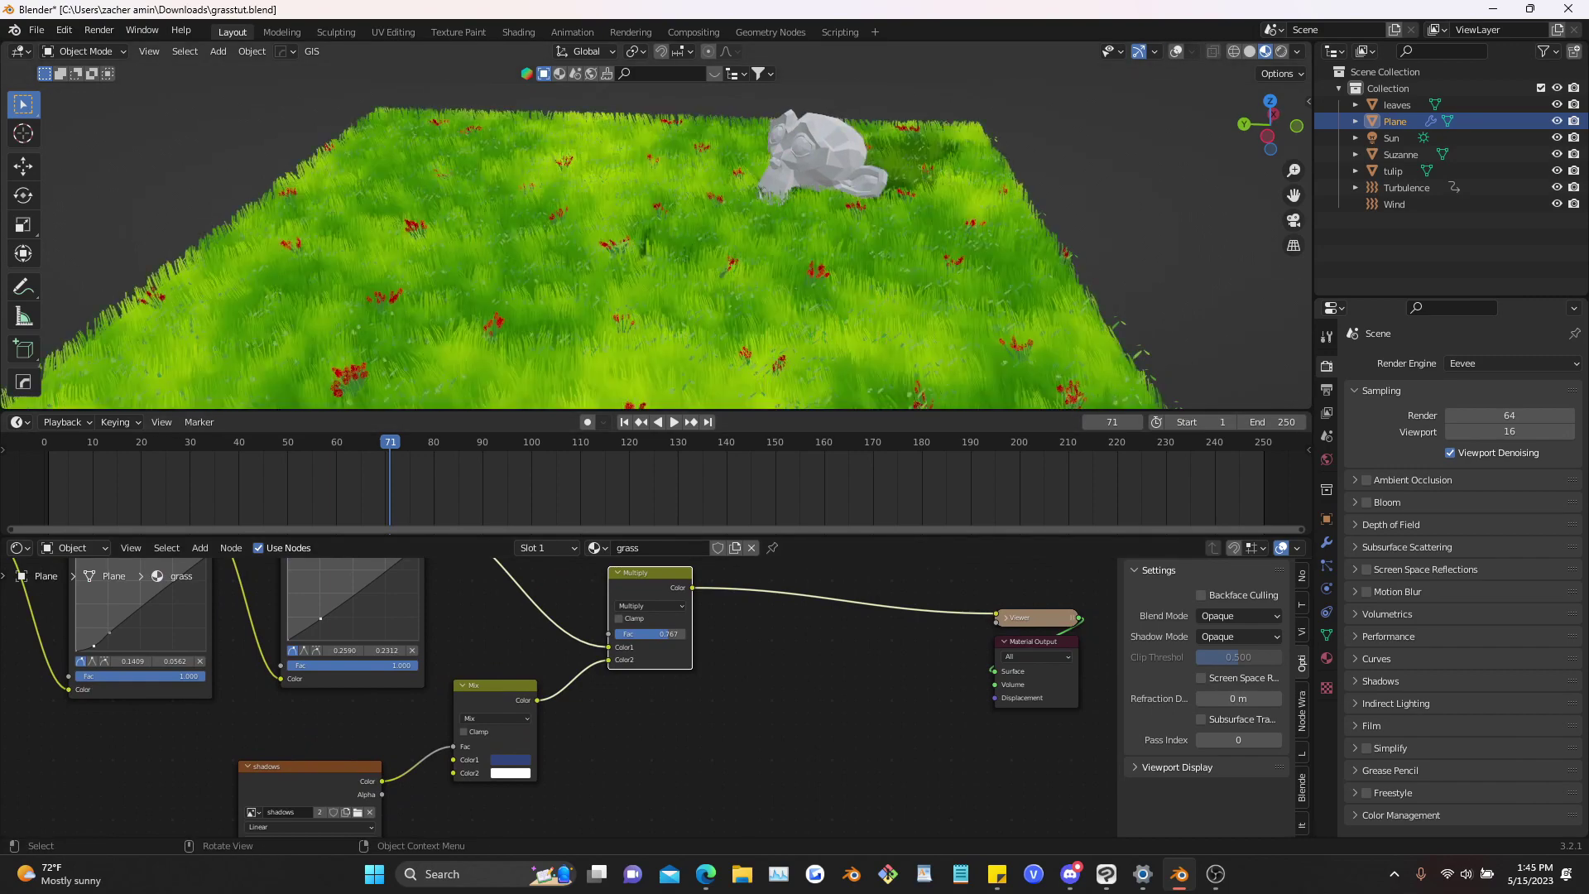
Set the shadow Mix node's Color1 to a dark green with hue 0.310, saturation 0.899 and value 0.201
{"action": "scroll", "coordinate": [468, 800], "scroll_direction": "up", "scroll_amount": 2}
{"action": "left_click", "coordinate": [511, 760]}
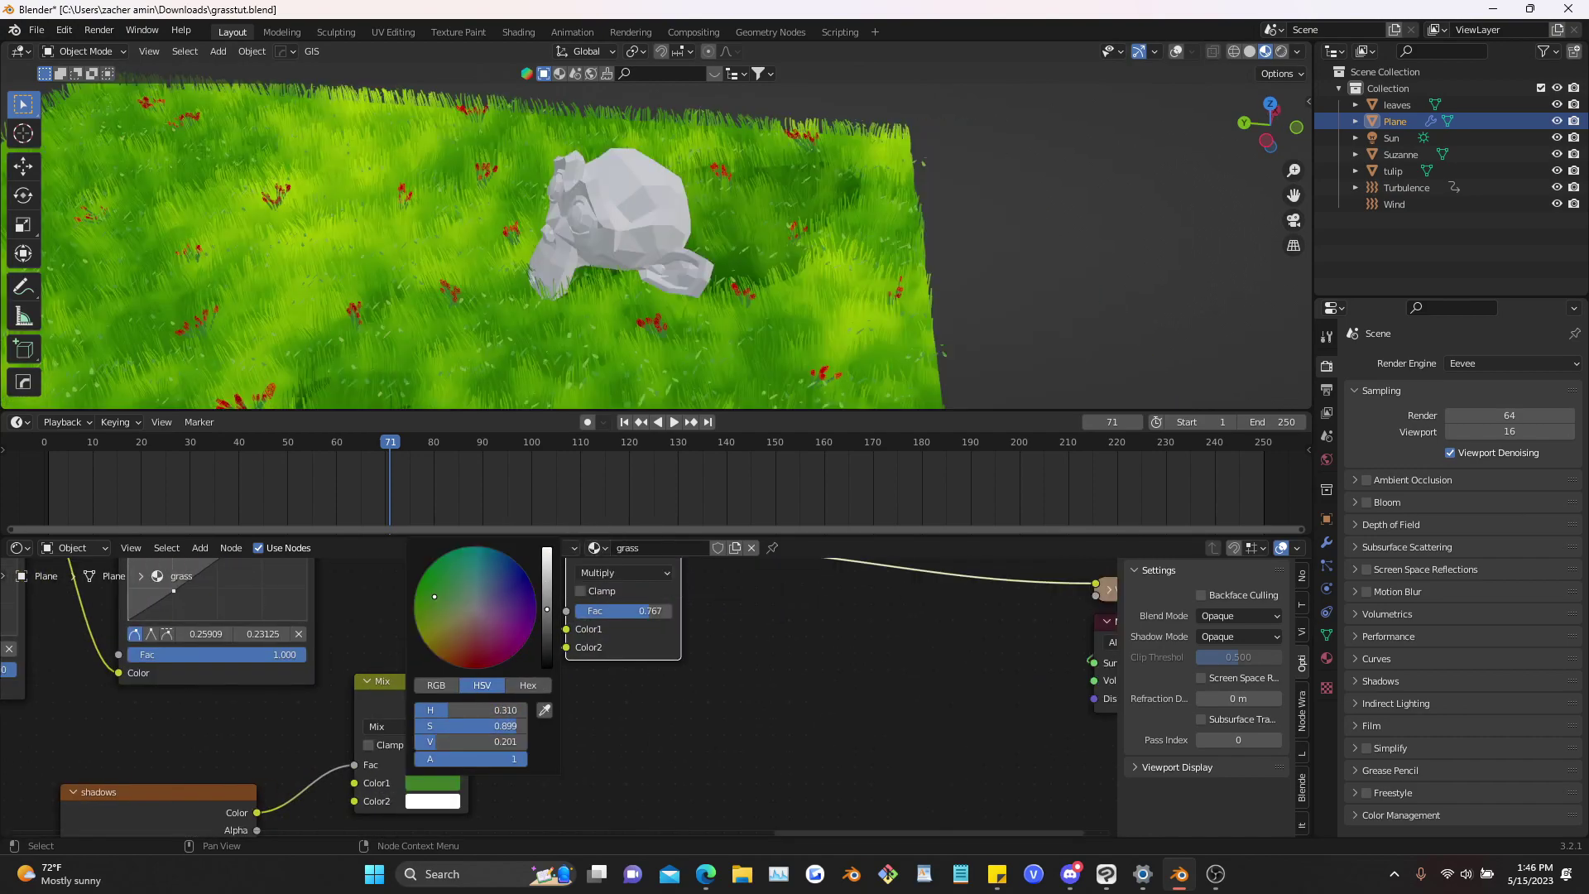
{"action": "middle_click_drag", "start_coordinate": [529, 249], "coordinate": [679, 223]}
Examine the crzyzha_grass material's node tree in the finished scene, especially the factors of its chained Multiply nodes
{"action": "scroll", "coordinate": [662, 232], "scroll_direction": "down", "scroll_amount": 4}
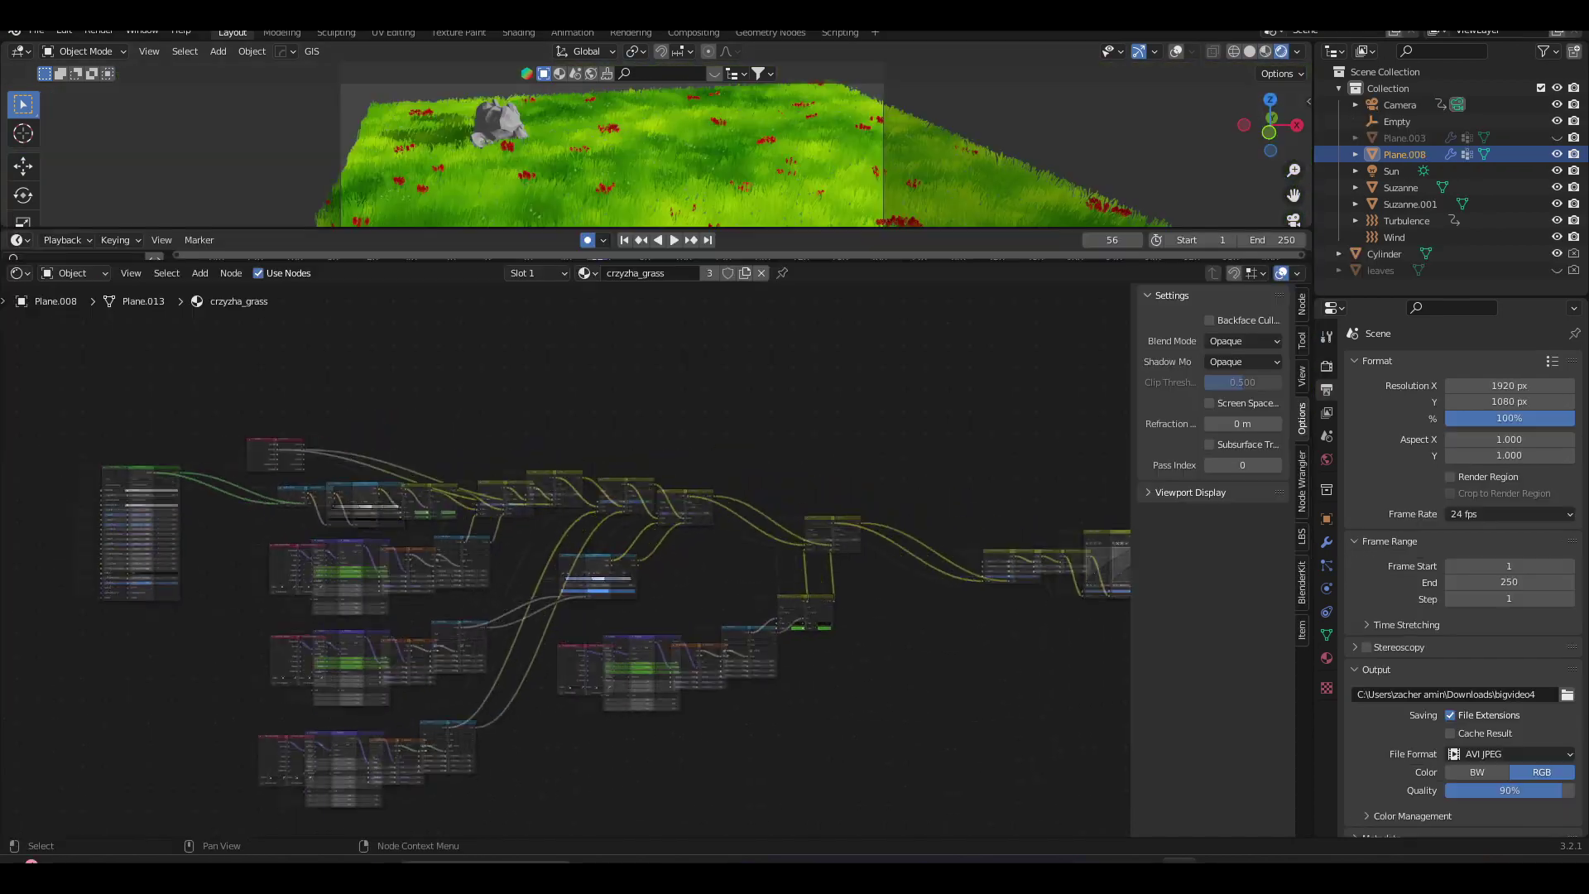
{"action": "scroll", "coordinate": [563, 629], "scroll_direction": "up", "scroll_amount": 3}
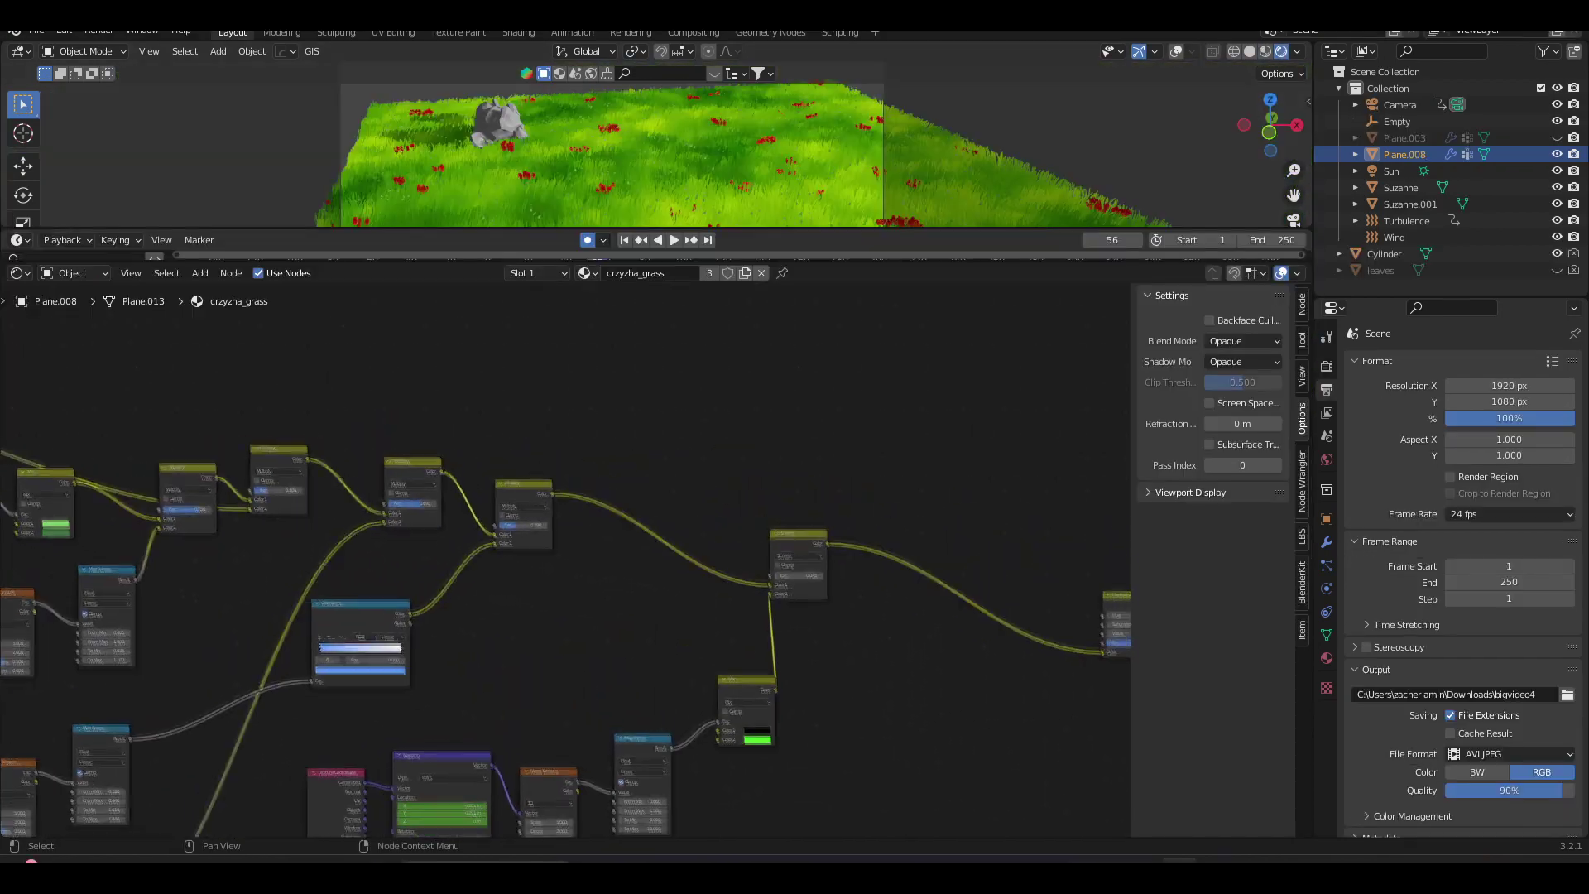
{"action": "middle_click_drag", "start_coordinate": [579, 513], "coordinate": [555, 587]}
{"action": "scroll", "coordinate": [559, 558], "scroll_direction": "up", "scroll_amount": 4}
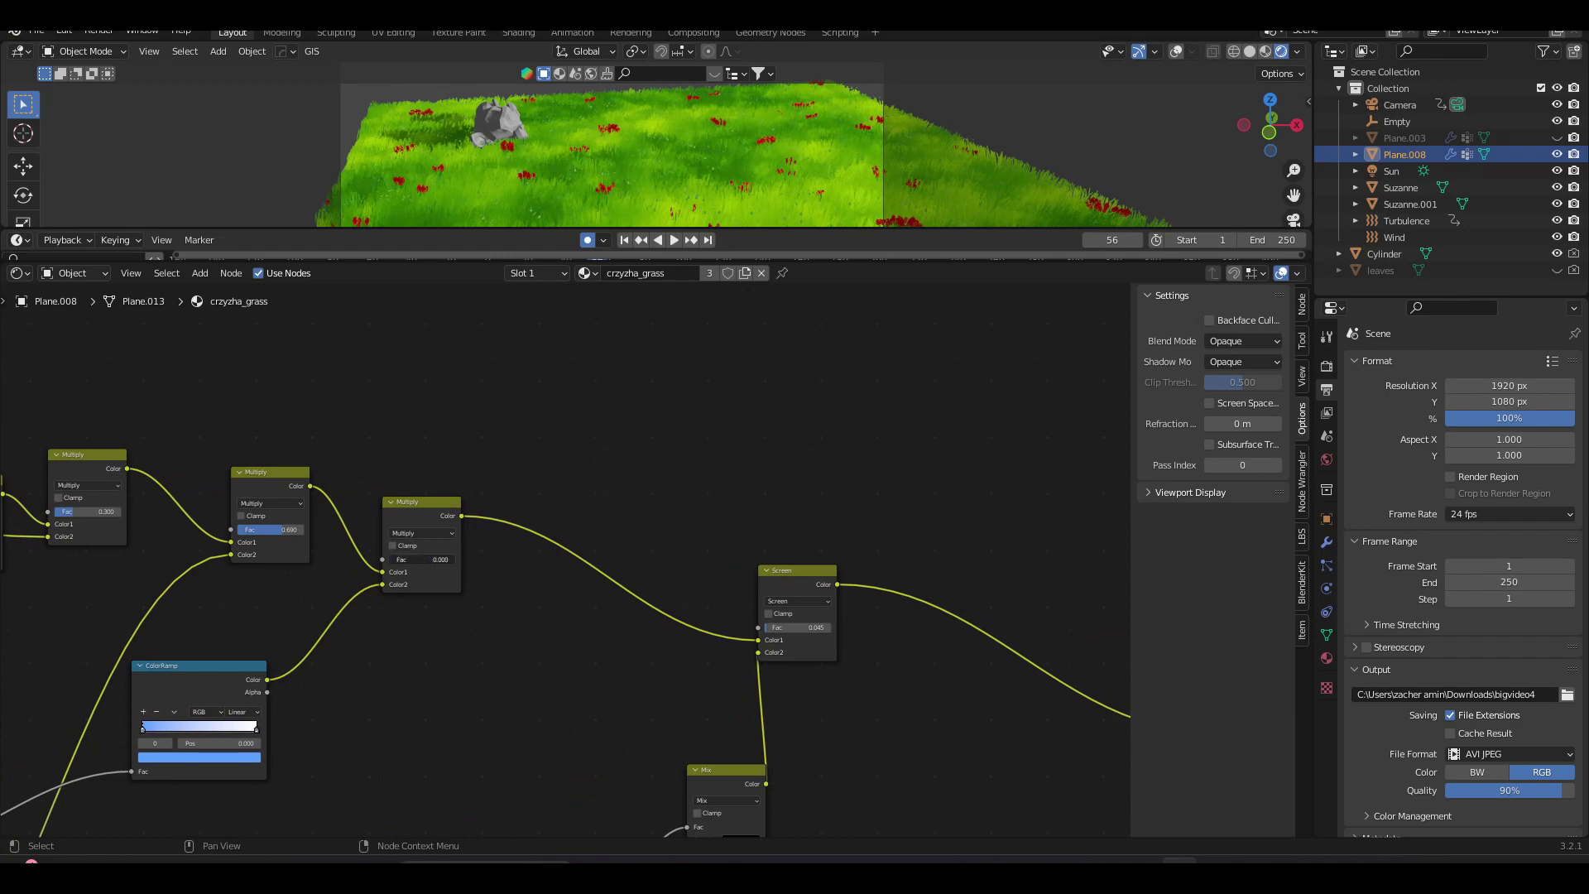
{"action": "middle_click_drag", "start_coordinate": [413, 530], "coordinate": [687, 588]}
{"action": "scroll", "coordinate": [687, 588], "scroll_direction": "up", "scroll_amount": 2}
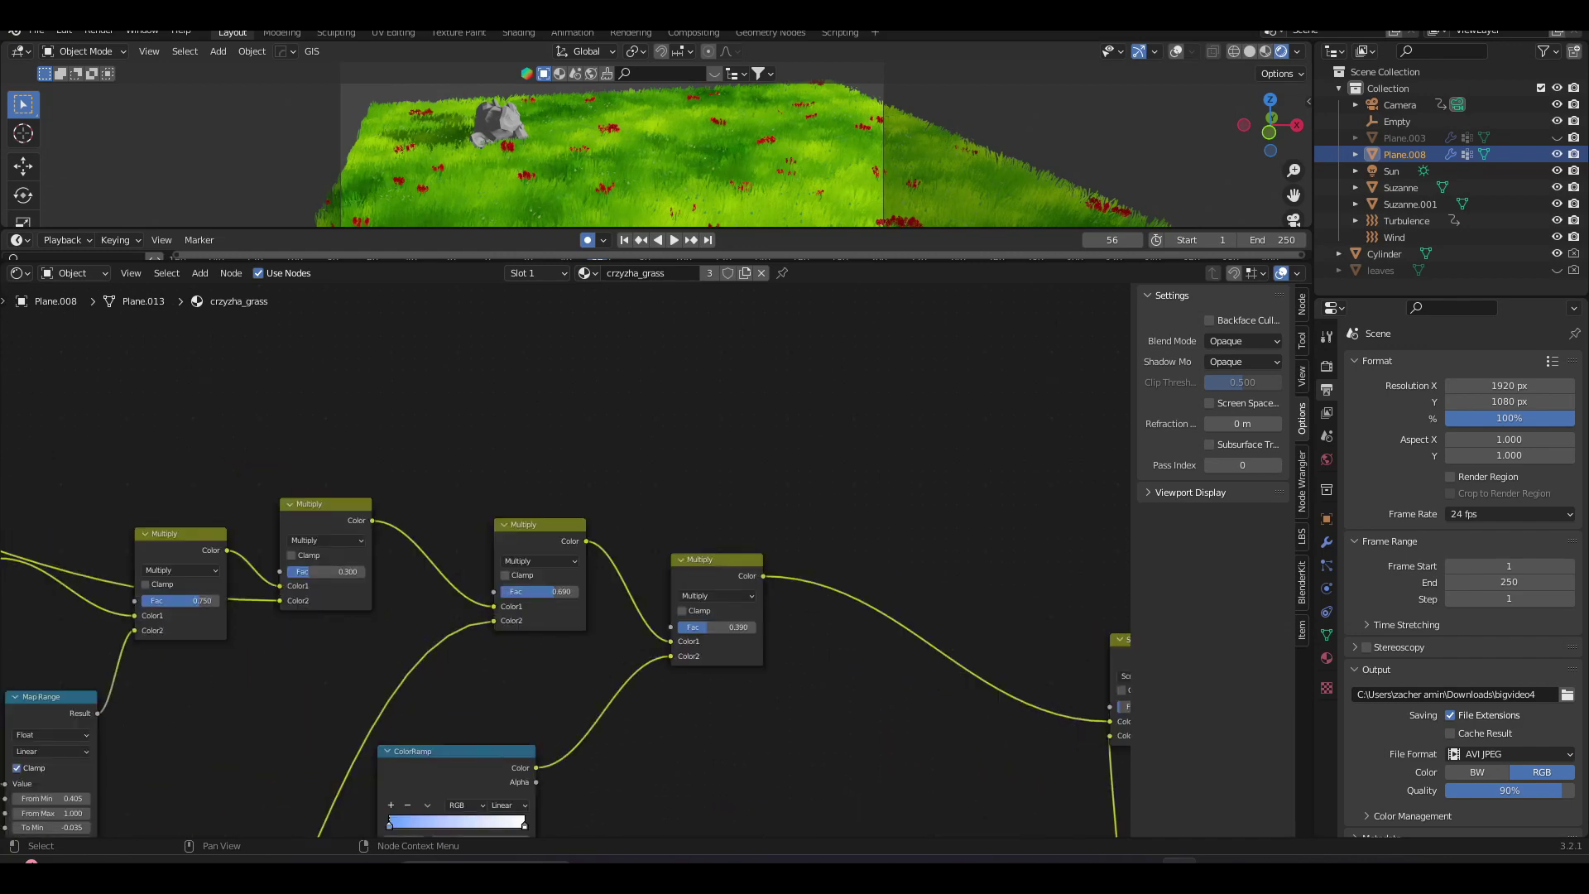
{"action": "left_click_drag", "start_coordinate": [554, 592], "coordinate": [554, 591]}
{"action": "middle_click_drag", "start_coordinate": [554, 592], "coordinate": [725, 583]}
{"action": "scroll", "coordinate": [725, 583], "scroll_direction": "up", "scroll_amount": 1}
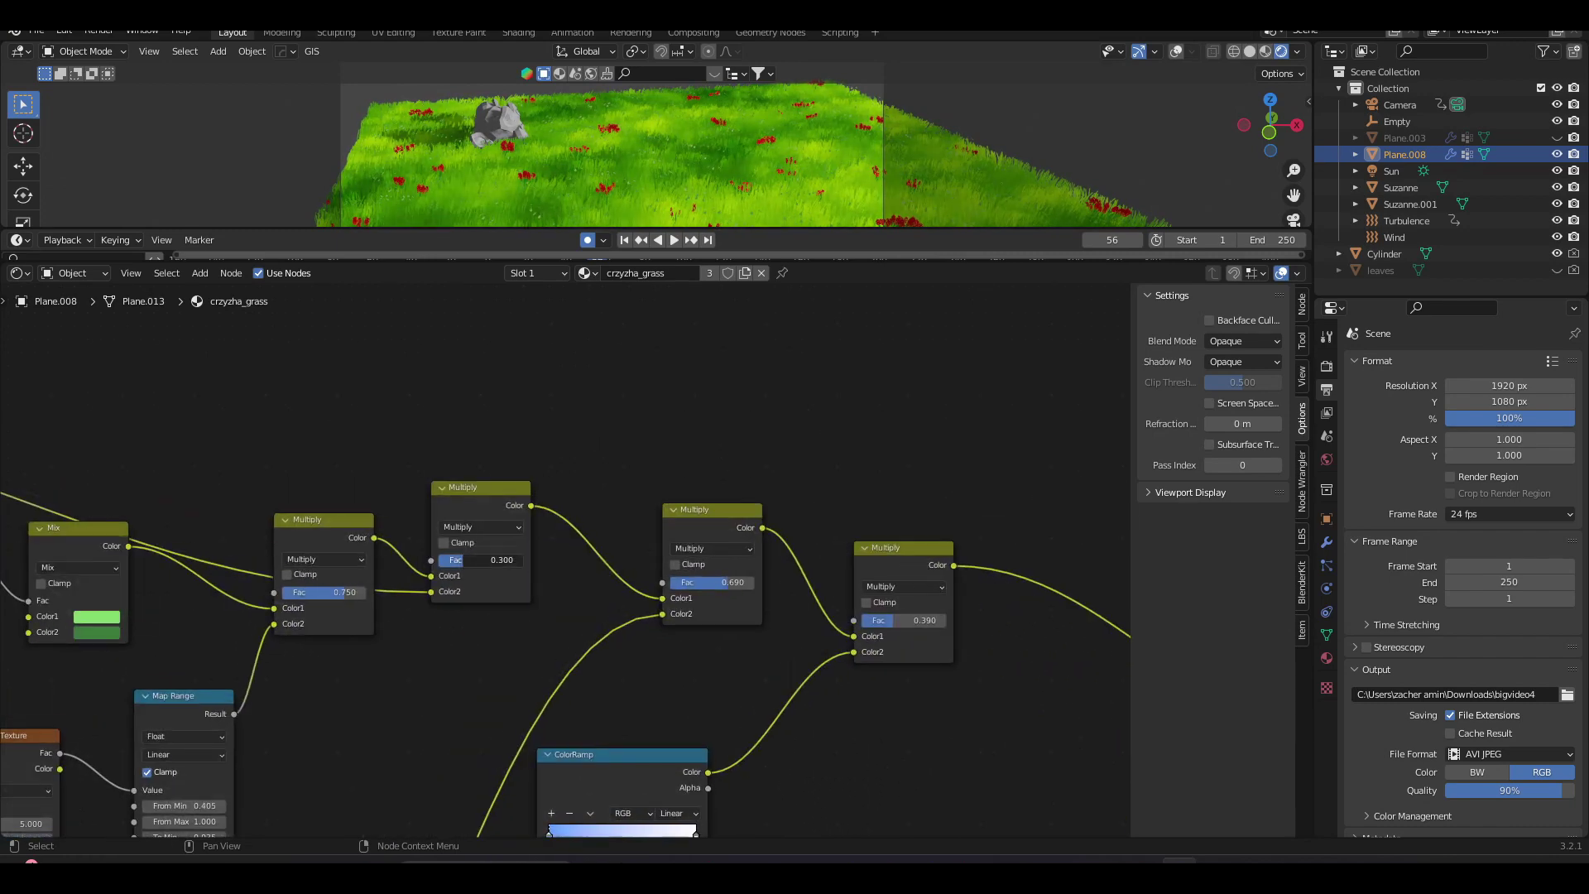
{"action": "left_click_drag", "start_coordinate": [509, 560], "coordinate": [464, 560]}
{"action": "left_click_drag", "start_coordinate": [331, 592], "coordinate": [327, 591]}
{"action": "scroll", "coordinate": [566, 561], "scroll_direction": "down", "scroll_amount": 11}
{"action": "middle_click_drag", "start_coordinate": [704, 555], "coordinate": [423, 568]}
{"action": "scroll", "coordinate": [567, 560], "scroll_direction": "up", "scroll_amount": 9}
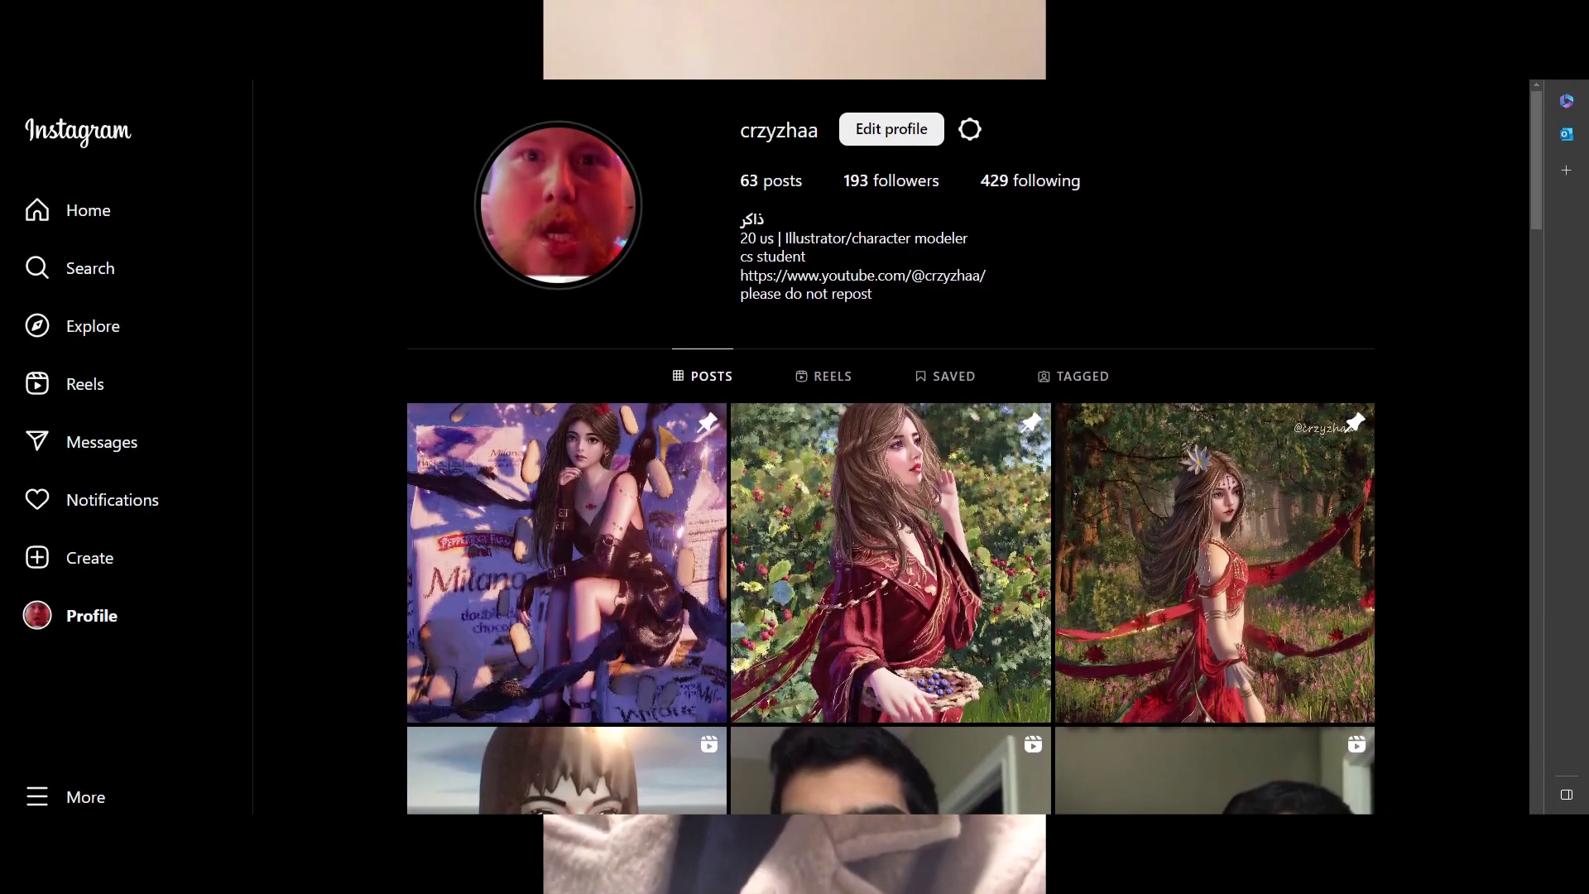
Browse the artist's profile on Instagram and open the pinned illustration of a woman in a red robe holding a basket of berries
{"action": "scroll", "coordinate": [891, 530], "scroll_direction": "down", "scroll_amount": 1}
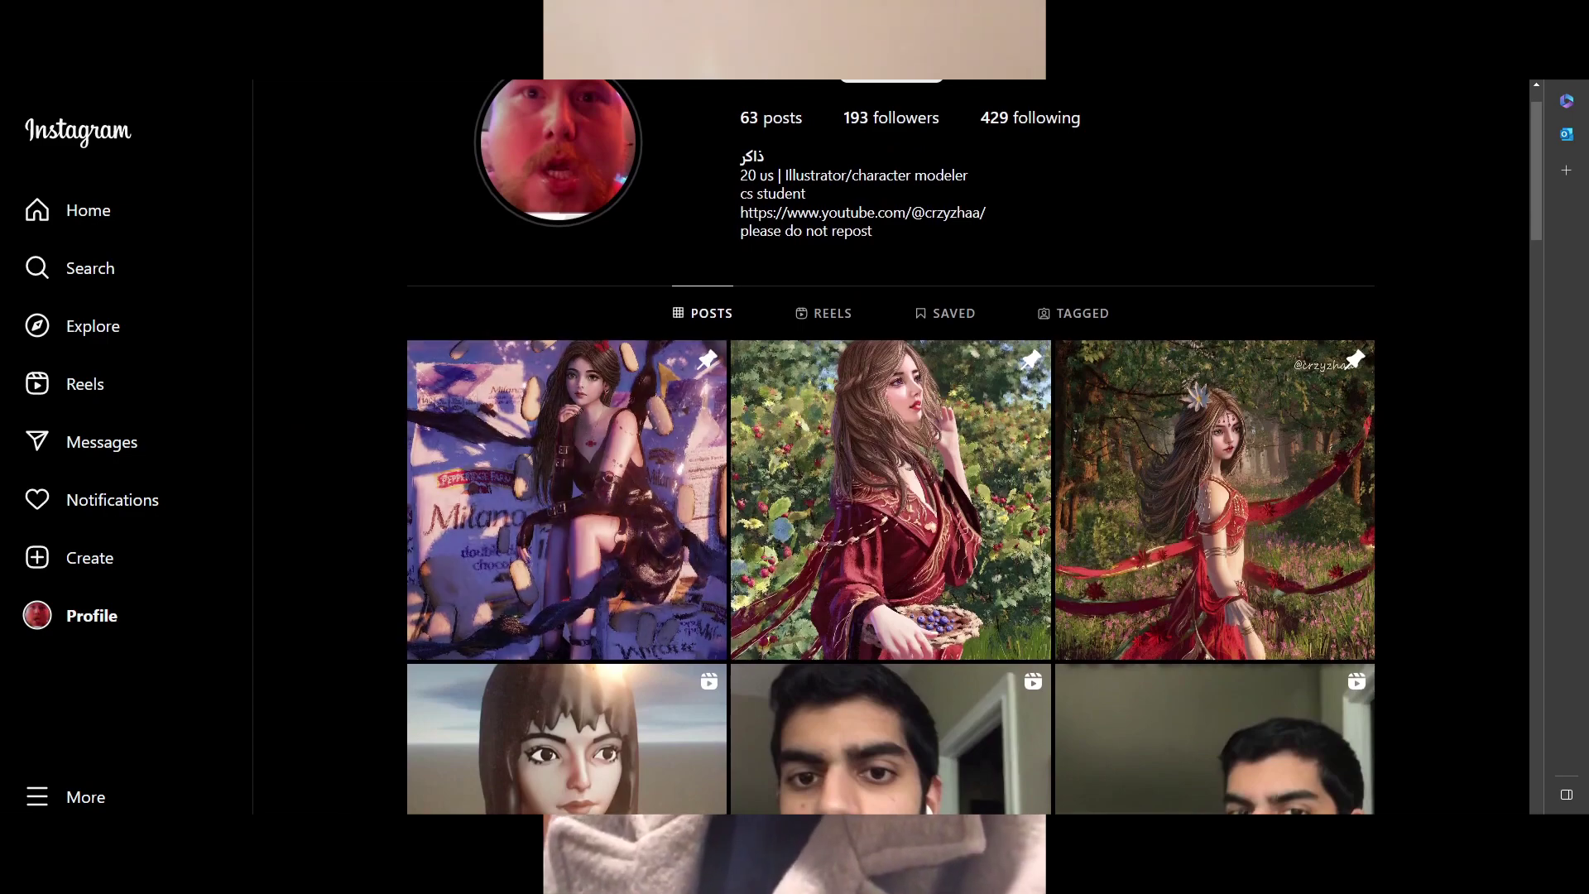
{"action": "scroll", "coordinate": [891, 530], "scroll_direction": "up", "scroll_amount": 1}
{"action": "left_click", "coordinate": [891, 563]}
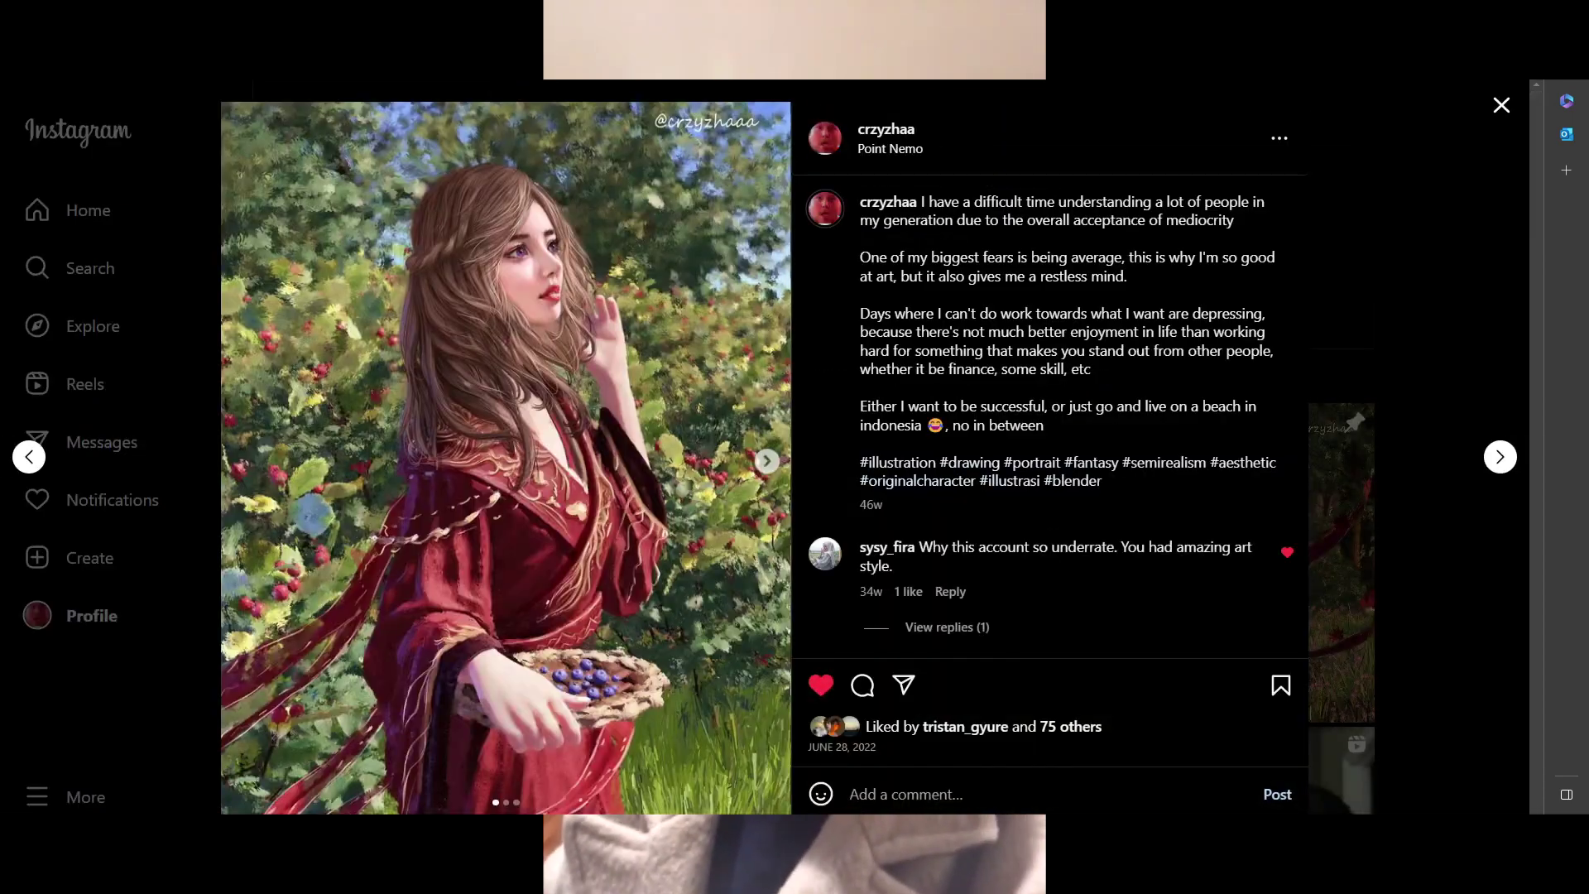